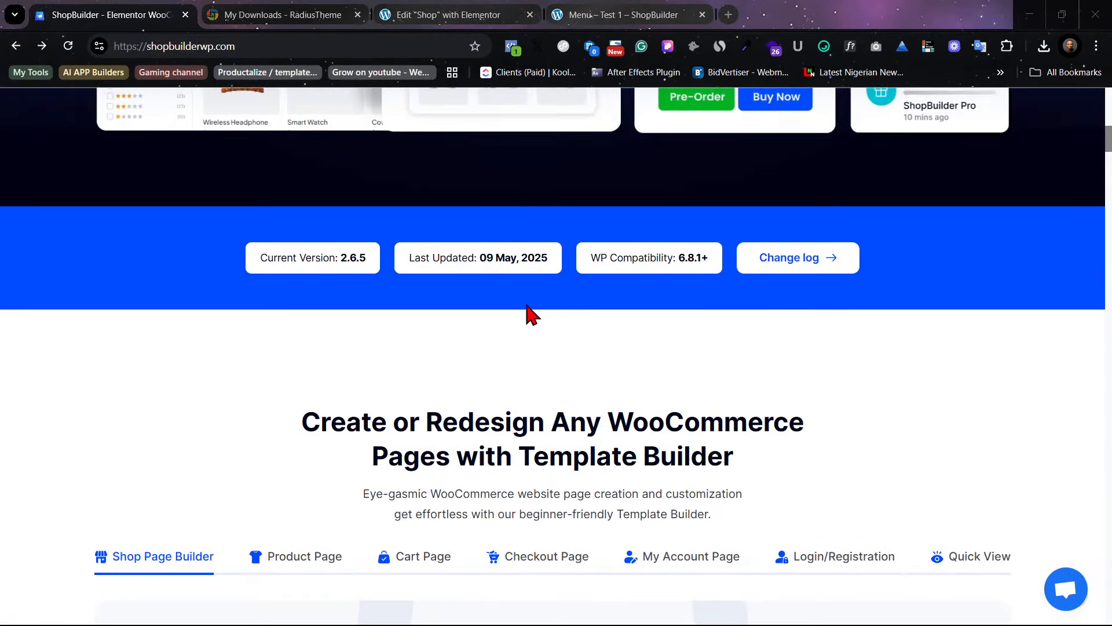
Step: Review the ShopBuilder site's Template Builder section and the product grid on the store's Menu page
{"action": "scroll", "coordinate": [719, 360], "scroll_direction": "down", "scroll_amount": 3}
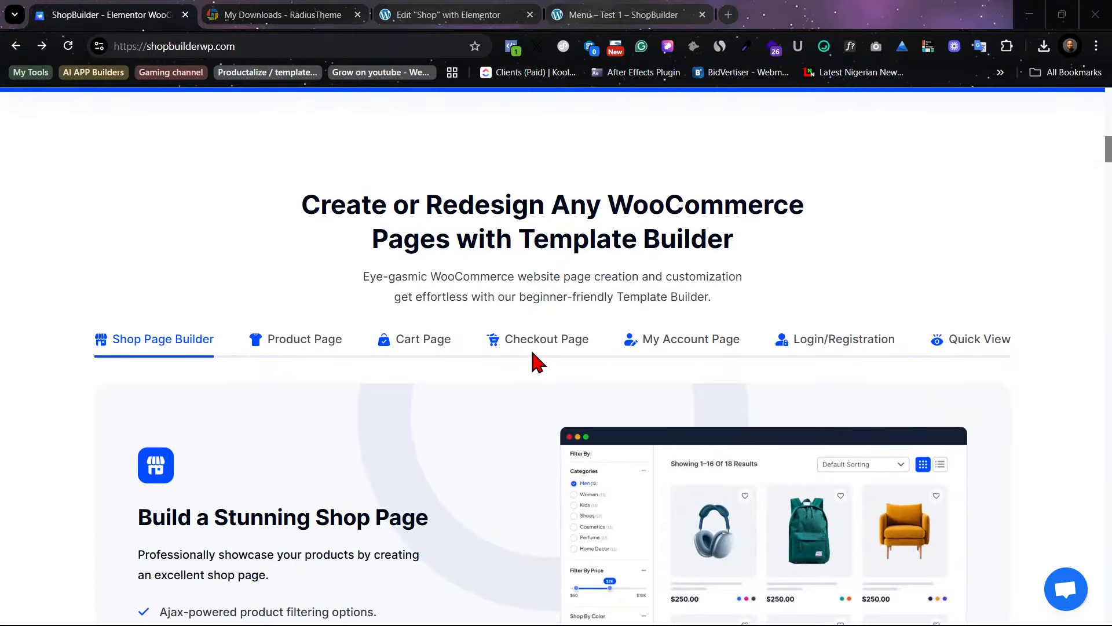
{"action": "scroll", "coordinate": [576, 423], "scroll_direction": "down", "scroll_amount": 3}
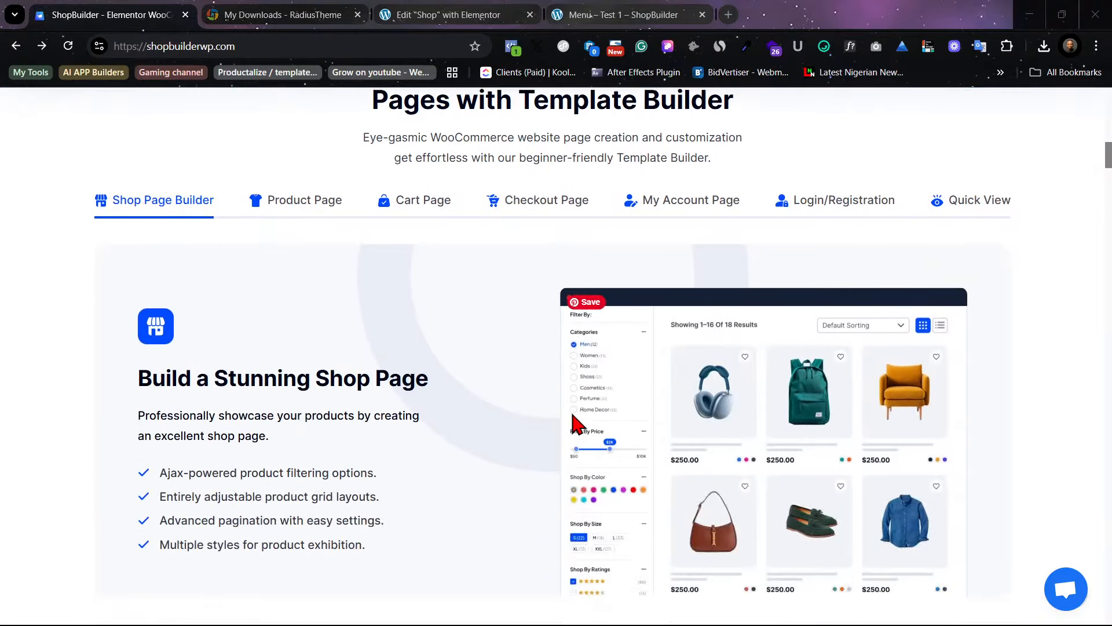
{"action": "left_click", "coordinate": [249, 13]}
{"action": "left_click", "coordinate": [467, 15]}
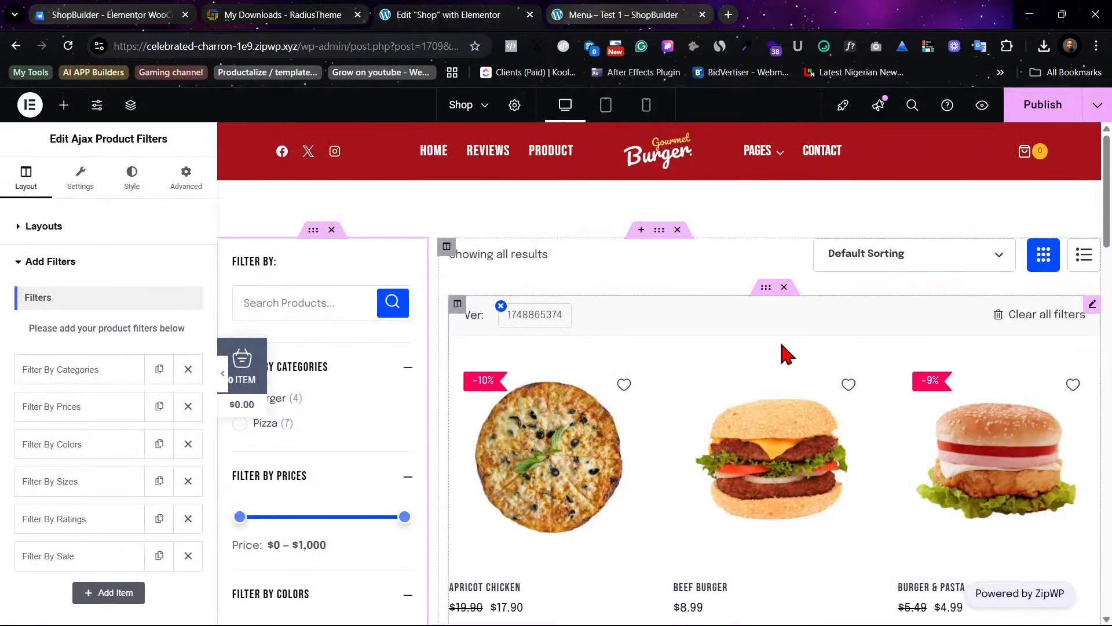
{"action": "left_click", "coordinate": [650, 10]}
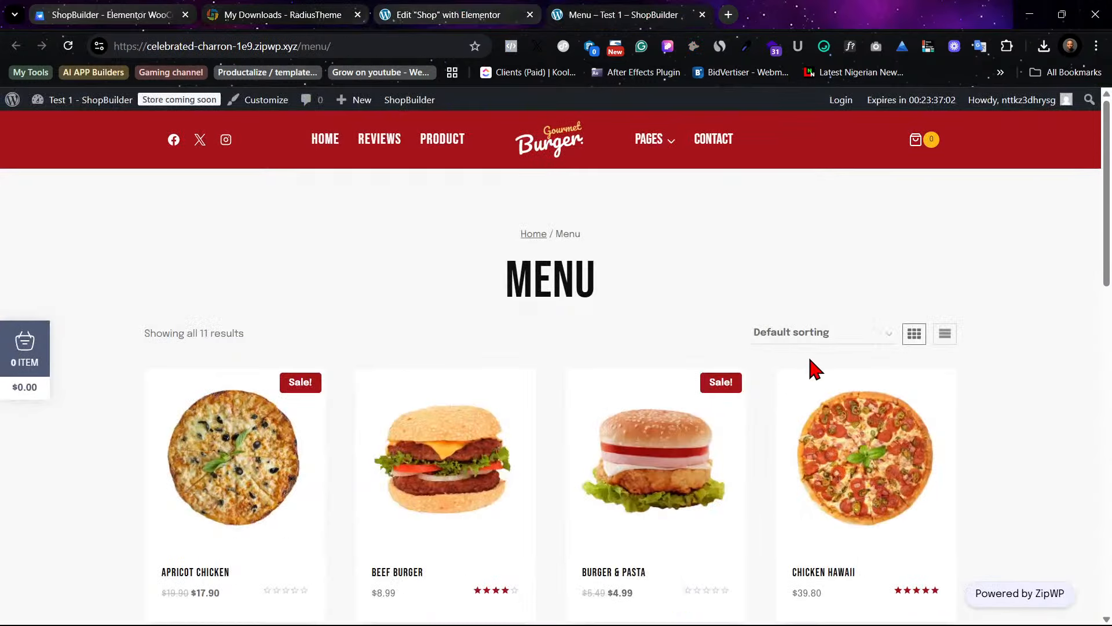
{"action": "scroll", "coordinate": [802, 301], "scroll_direction": "down", "scroll_amount": 3}
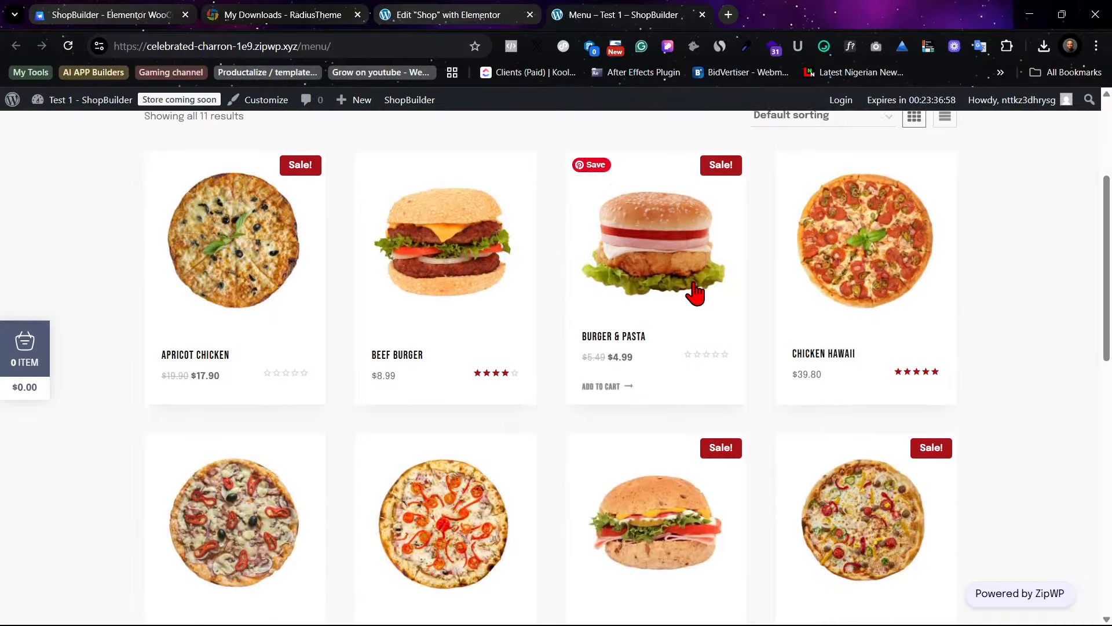
{"action": "scroll", "coordinate": [696, 296], "scroll_direction": "down", "scroll_amount": 1}
{"action": "scroll", "coordinate": [325, 237], "scroll_direction": "up", "scroll_amount": 4}
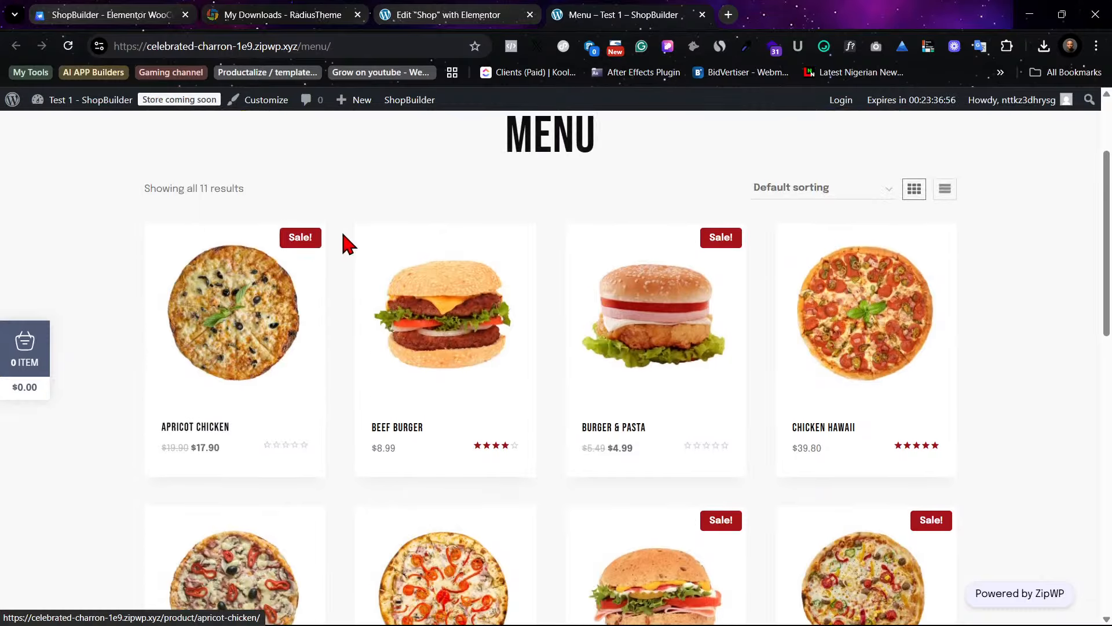
Step: Examine the Product Page, Cart Page, Checkout Page and My Account Page showcases in the ShopBuilder site's Template Builder section
{"action": "left_click", "coordinate": [84, 11]}
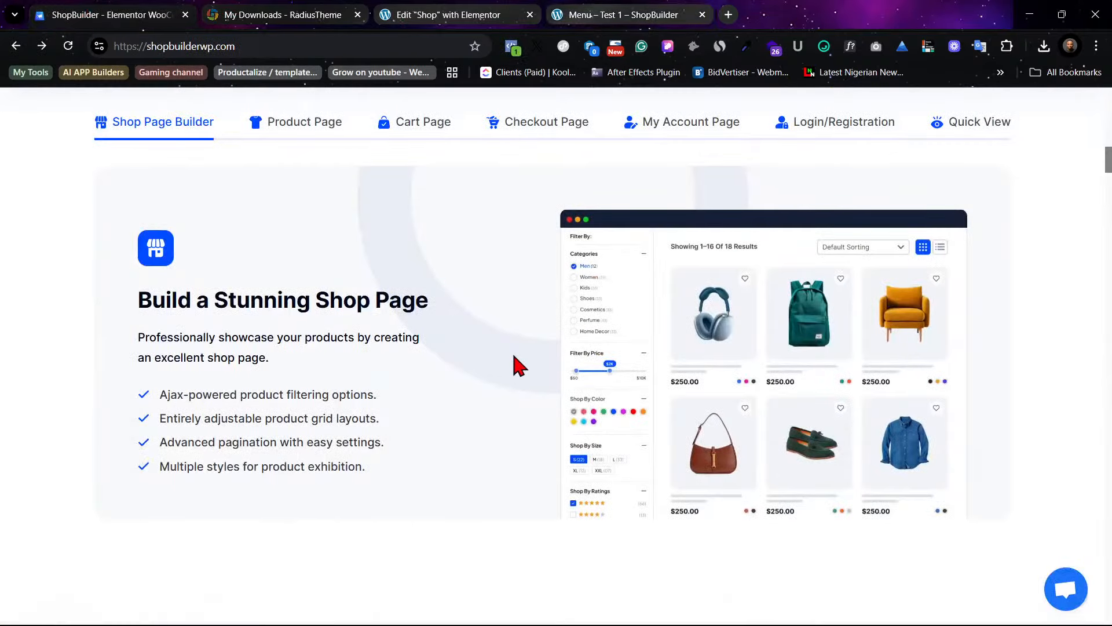
{"action": "scroll", "coordinate": [504, 376], "scroll_direction": "up", "scroll_amount": 2}
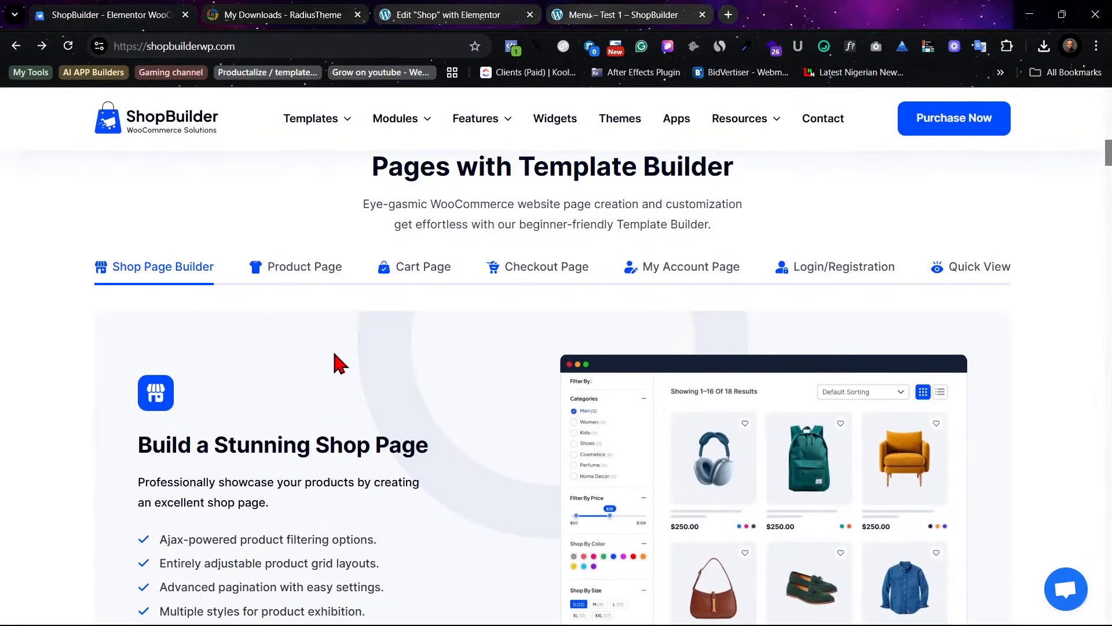
{"action": "left_click", "coordinate": [302, 271]}
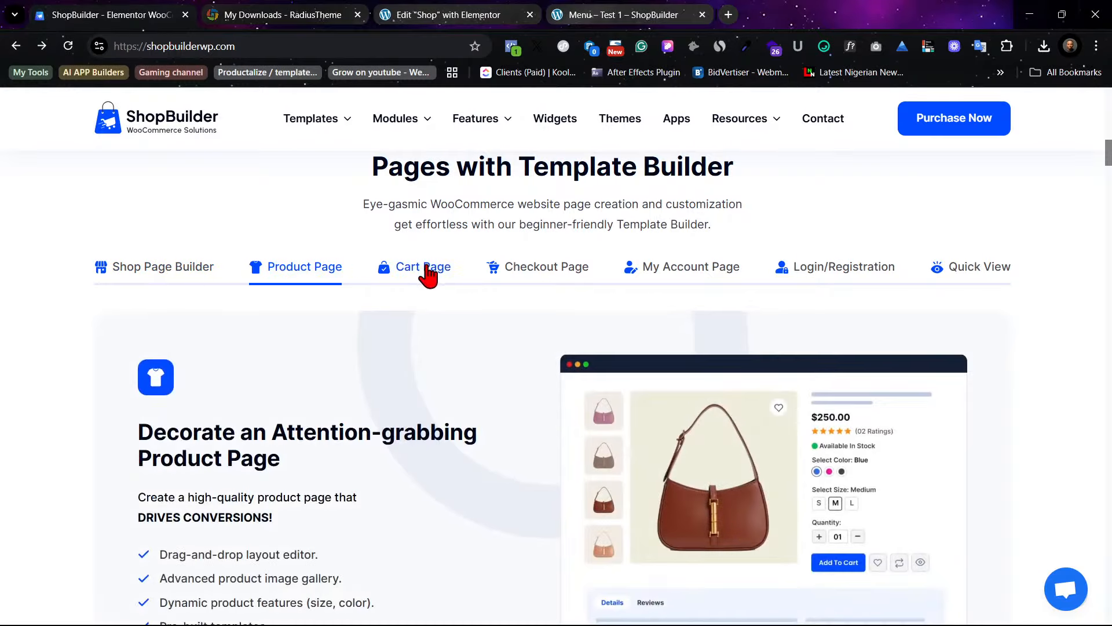
{"action": "left_click", "coordinate": [428, 272]}
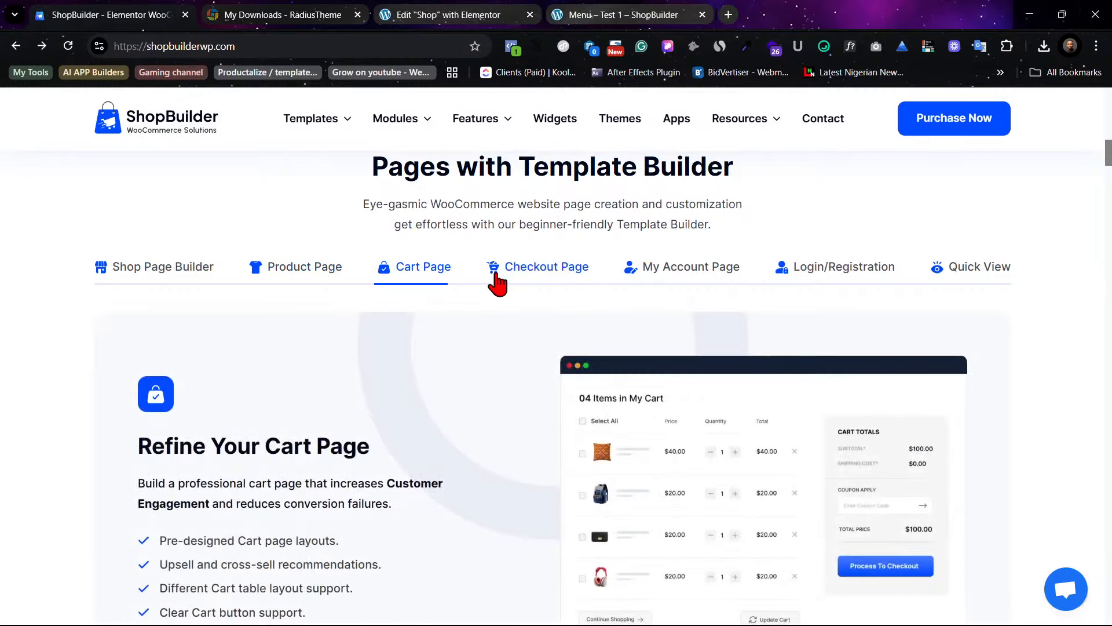
{"action": "left_click", "coordinate": [550, 278]}
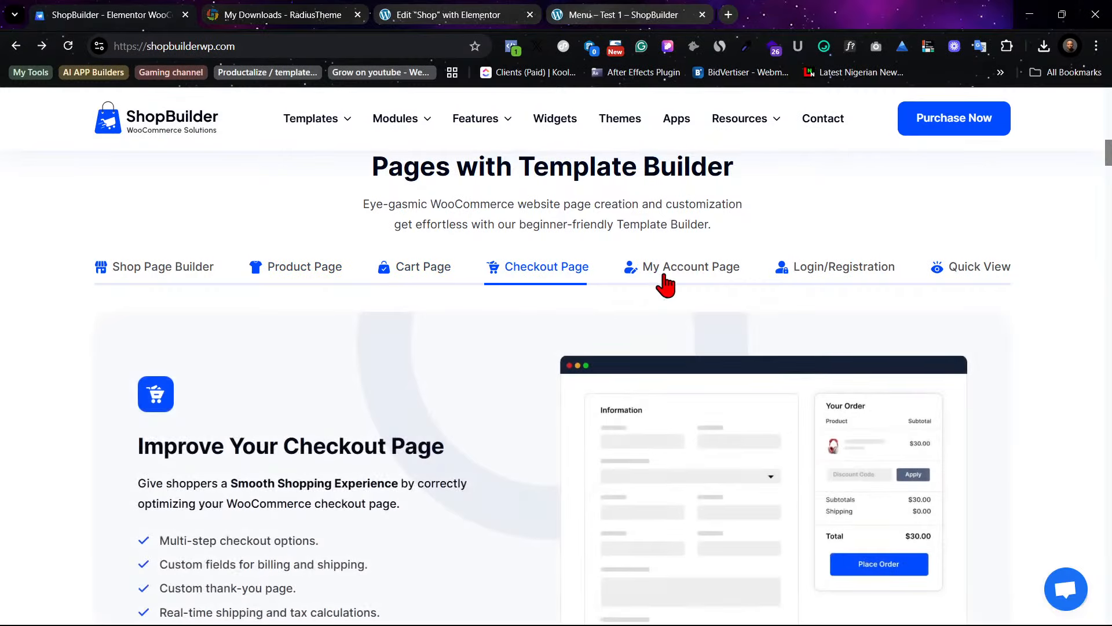
{"action": "left_click", "coordinate": [713, 273]}
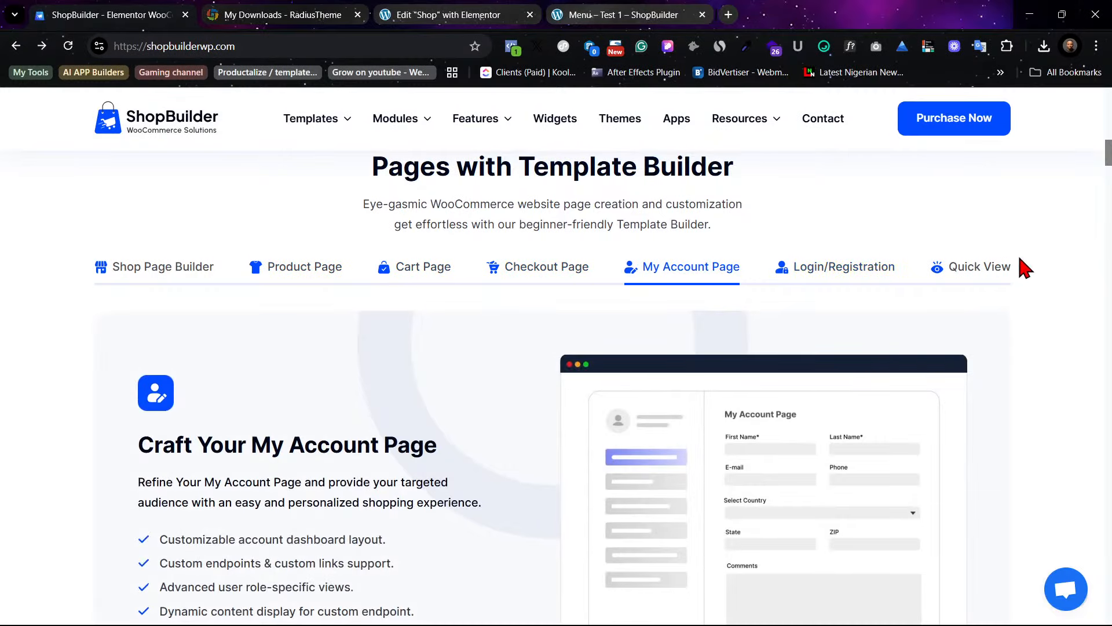
Step: Compare the Shop template open in Elementor with the product layout of the store's live Menu page
{"action": "left_click", "coordinate": [278, 23]}
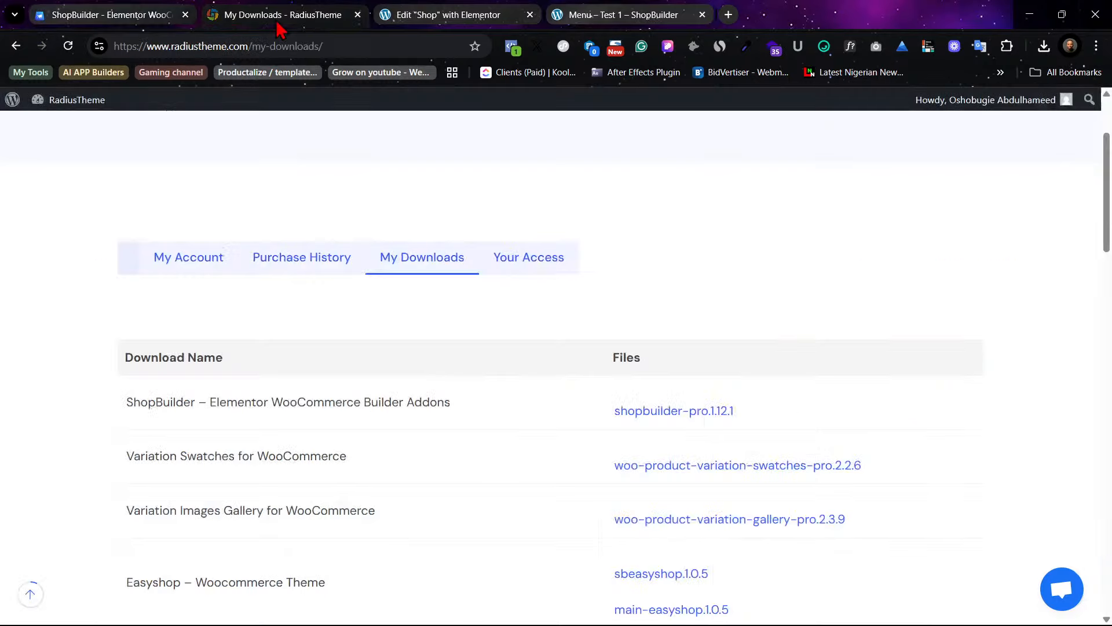
{"action": "left_click", "coordinate": [434, 13]}
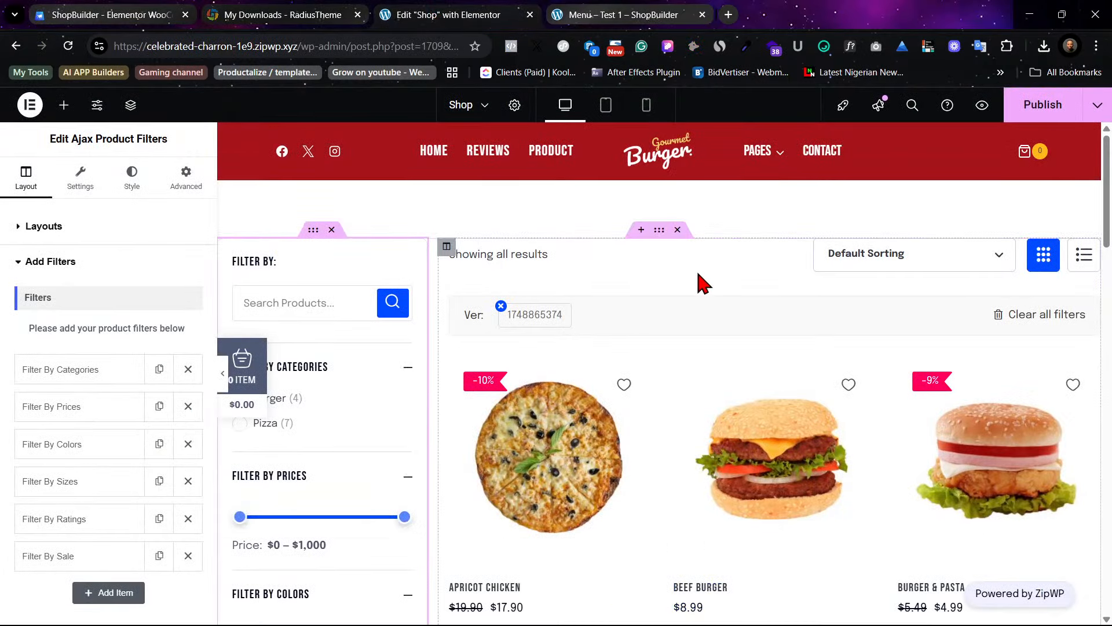
{"action": "key", "text": "ctrl+Tab"}
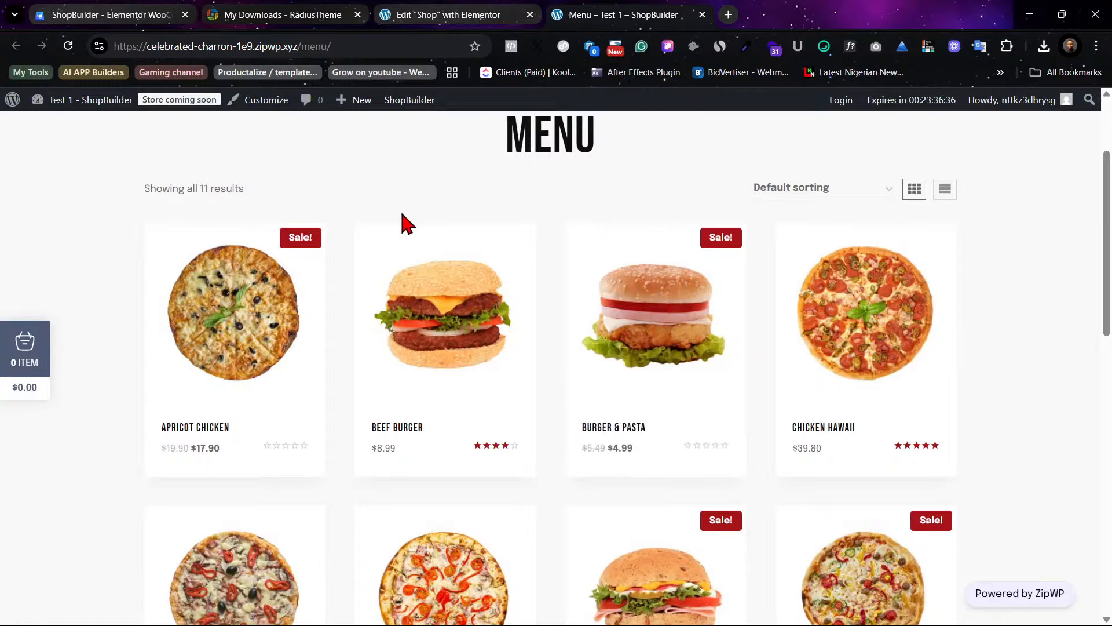
{"action": "scroll", "coordinate": [472, 248], "scroll_direction": "up", "scroll_amount": 3}
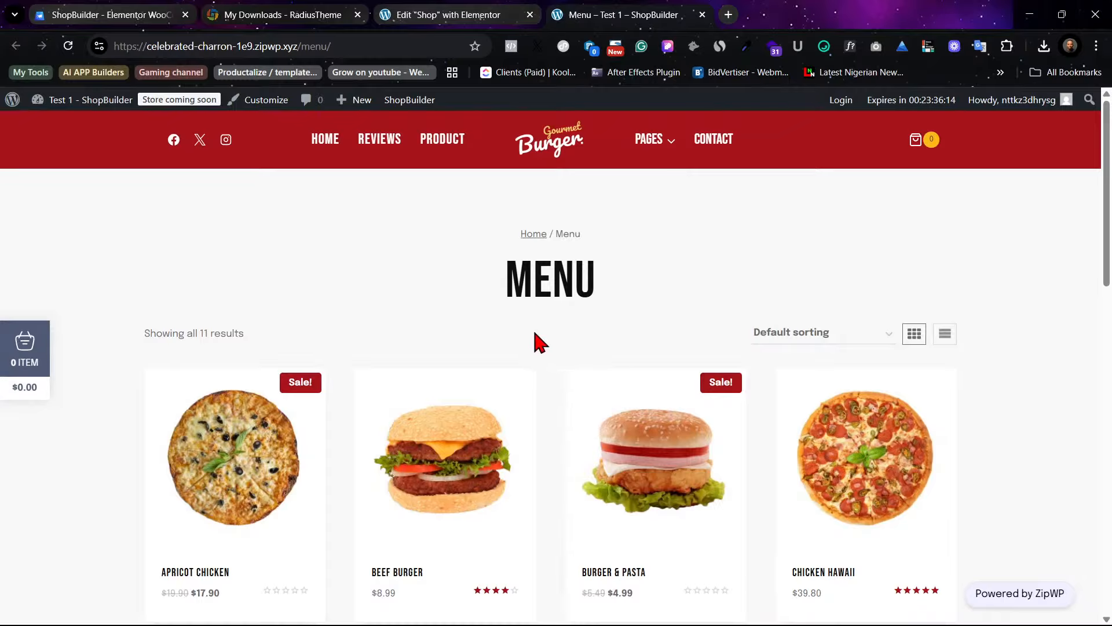
{"action": "scroll", "coordinate": [522, 330], "scroll_direction": "down", "scroll_amount": 3}
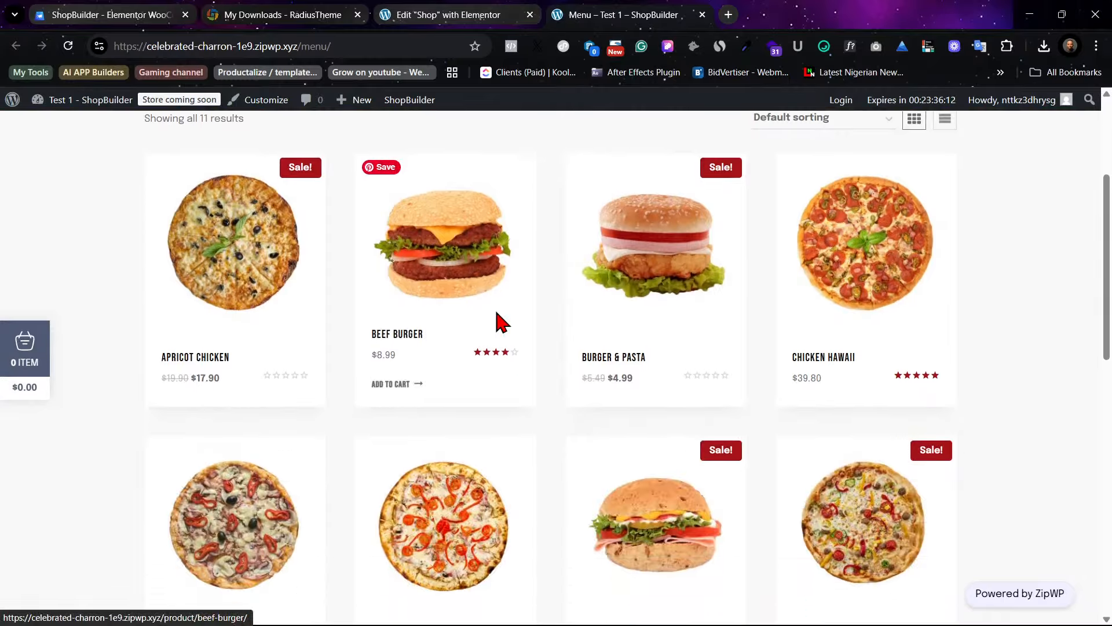
{"action": "scroll", "coordinate": [580, 348], "scroll_direction": "up", "scroll_amount": 3}
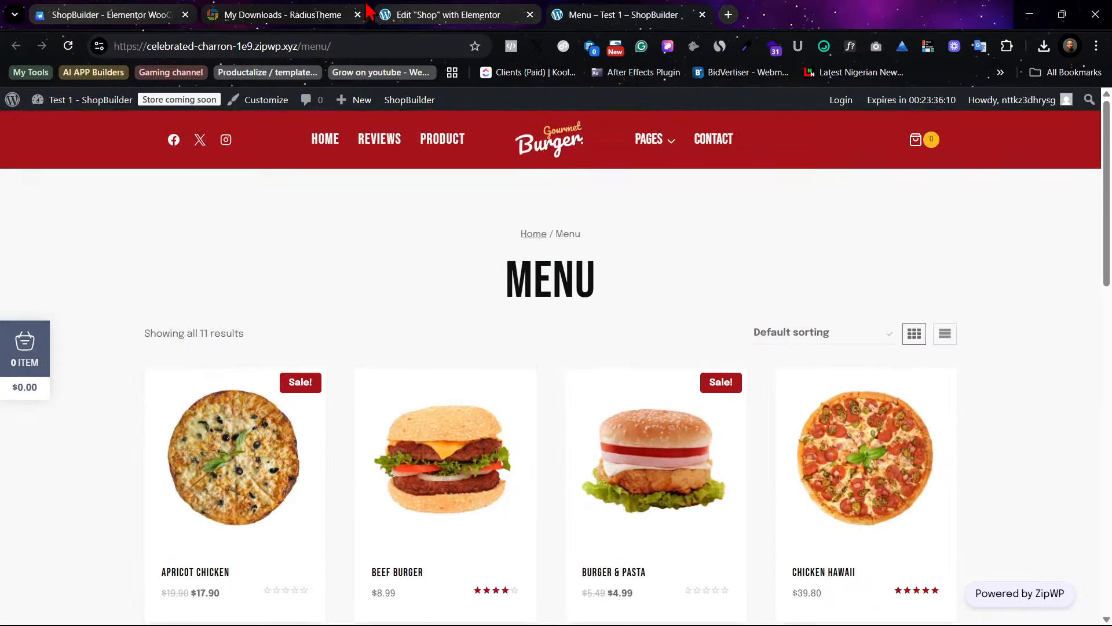
{"action": "left_click", "coordinate": [217, 17]}
{"action": "left_click", "coordinate": [114, 10]}
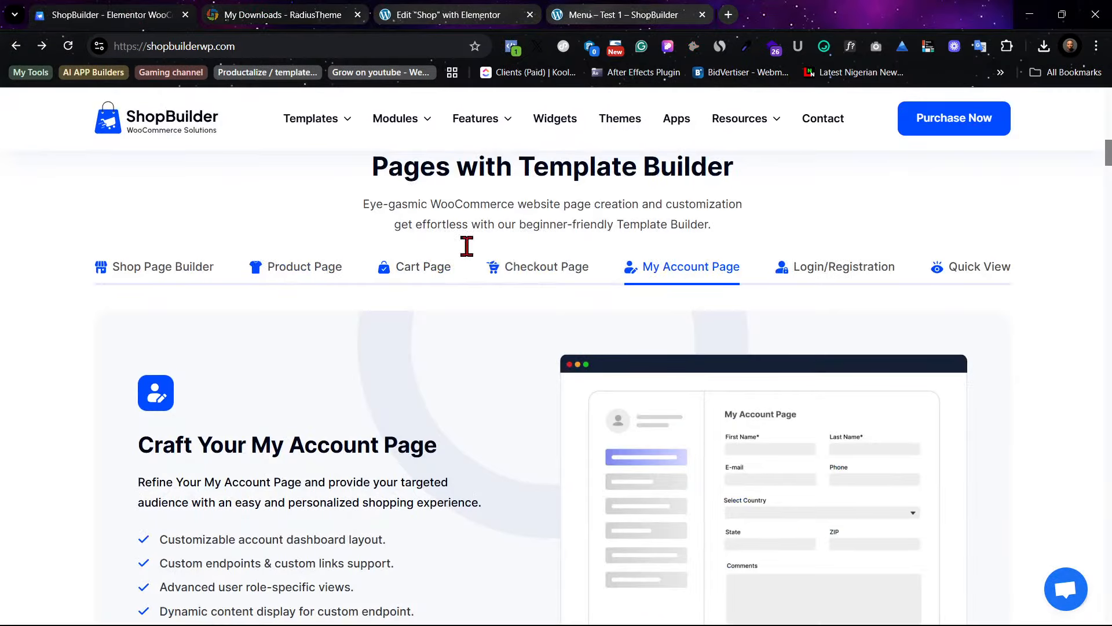
Step: Return to the Shop template in the Elementor editor and publish it
{"action": "left_click", "coordinate": [328, 10]}
{"action": "left_click", "coordinate": [400, 14]}
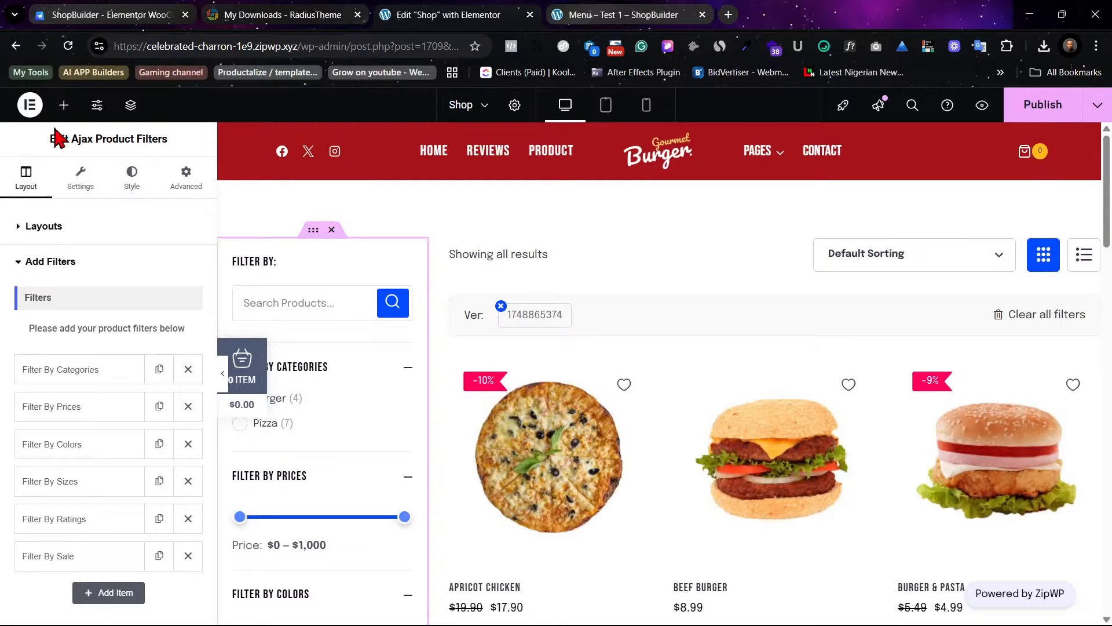
{"action": "left_click", "coordinate": [1061, 111]}
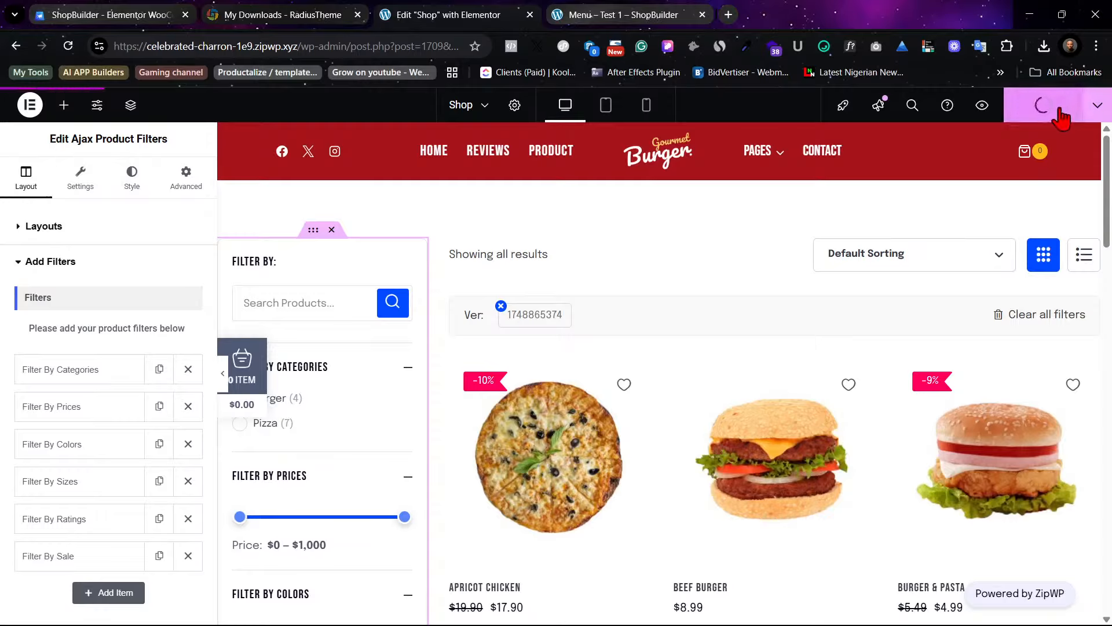
Step: Exit Elementor to WordPress, dismiss the editor's welcome guide, and move the Shop template to the trash in ShopBuilder's template list
{"action": "left_click", "coordinate": [29, 104]}
{"action": "left_click", "coordinate": [61, 249]}
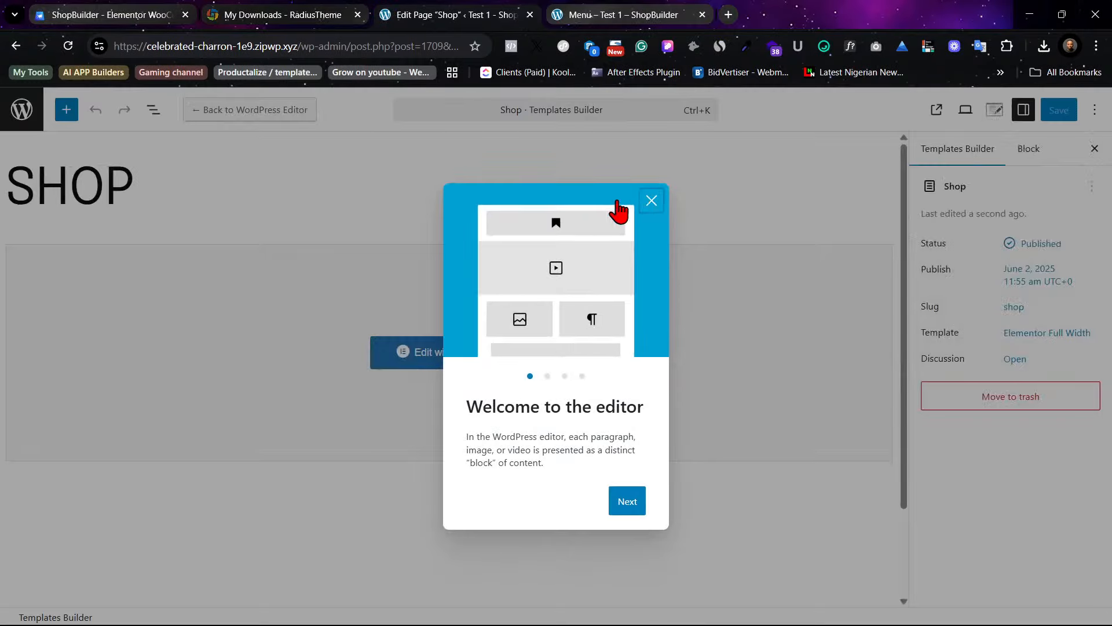
{"action": "left_click", "coordinate": [652, 200]}
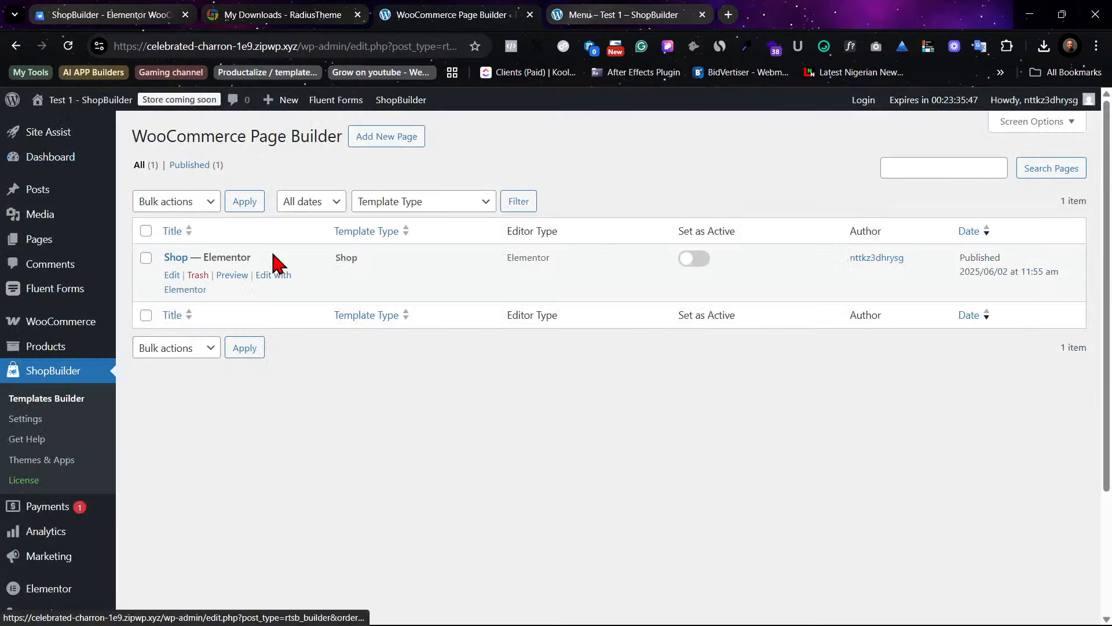
{"action": "left_click", "coordinate": [198, 274]}
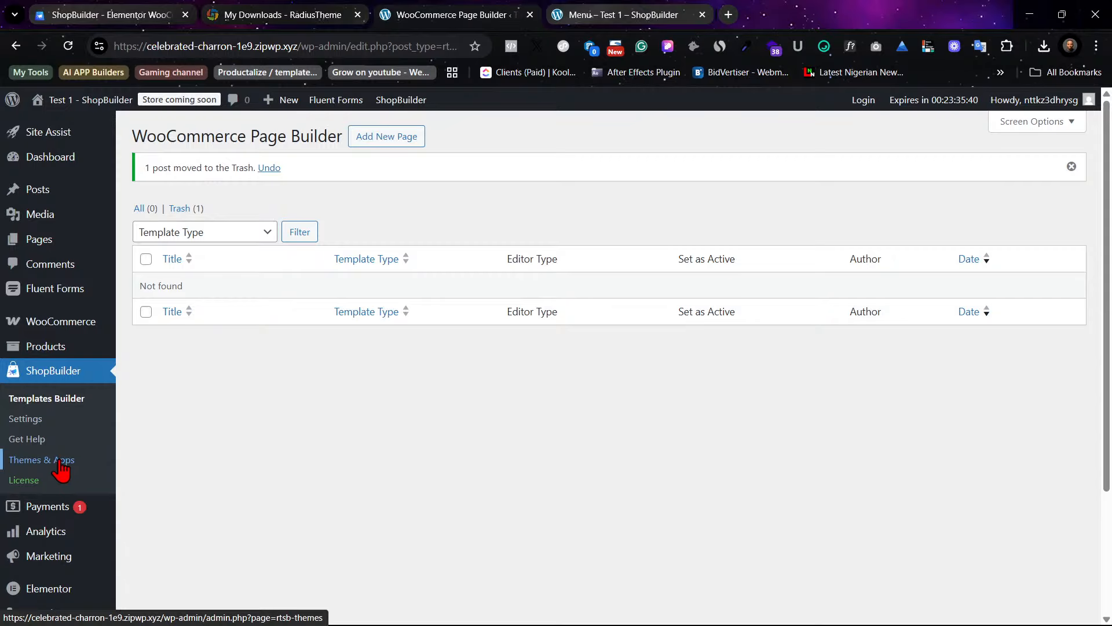
Step: Start a new ShopBuilder page template and review the available template types, keeping Shop as the type
{"action": "left_click", "coordinate": [387, 137]}
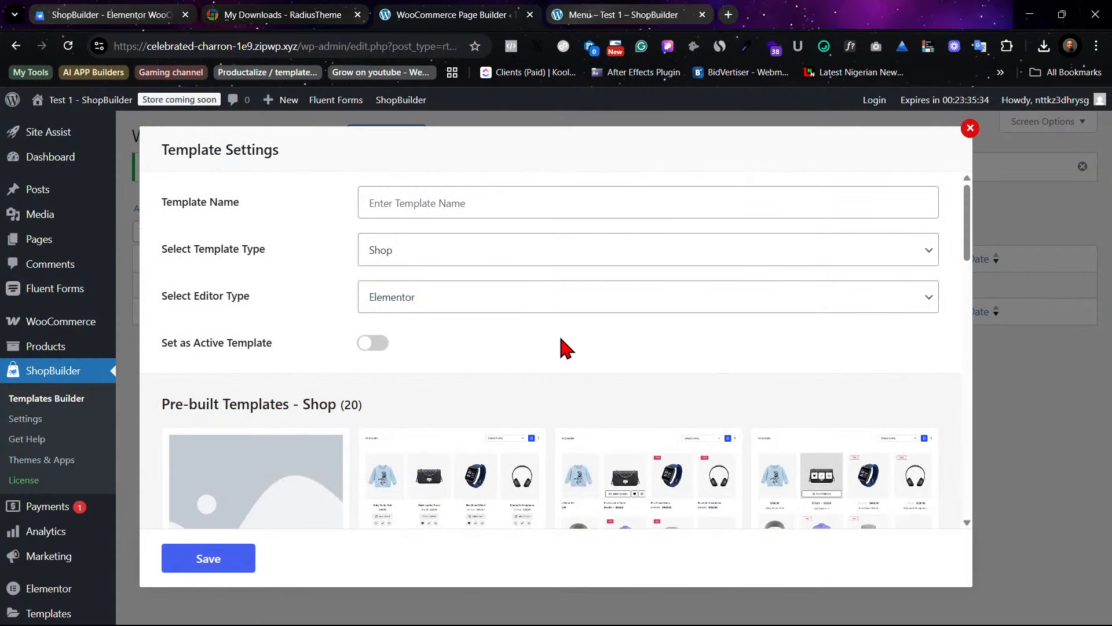
{"action": "scroll", "coordinate": [562, 347], "scroll_direction": "down", "scroll_amount": 4}
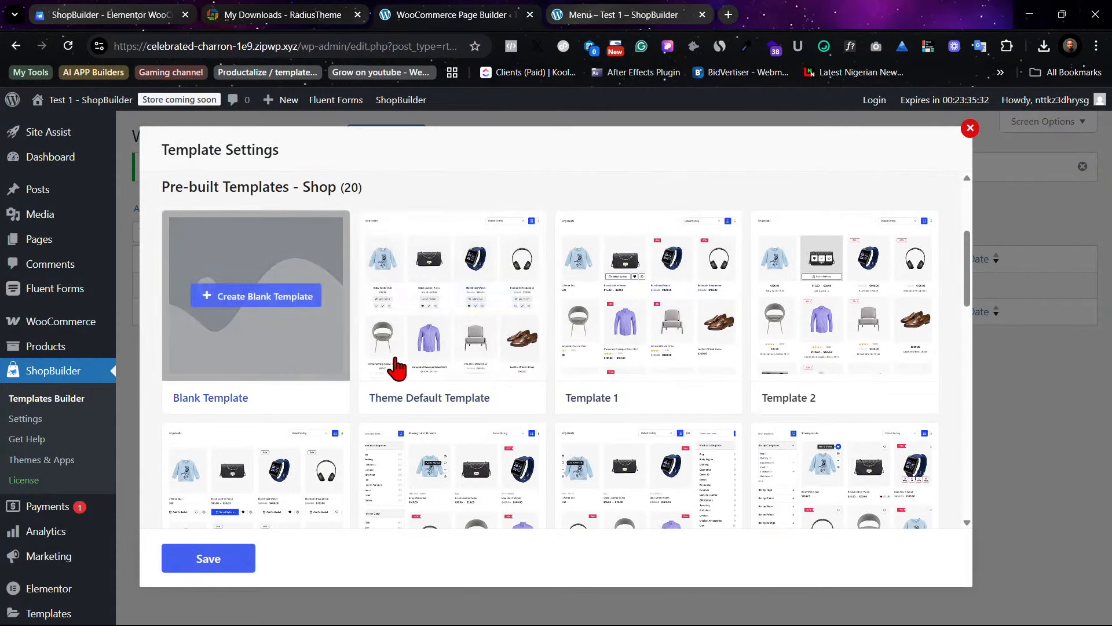
{"action": "scroll", "coordinate": [722, 348], "scroll_direction": "up", "scroll_amount": 4}
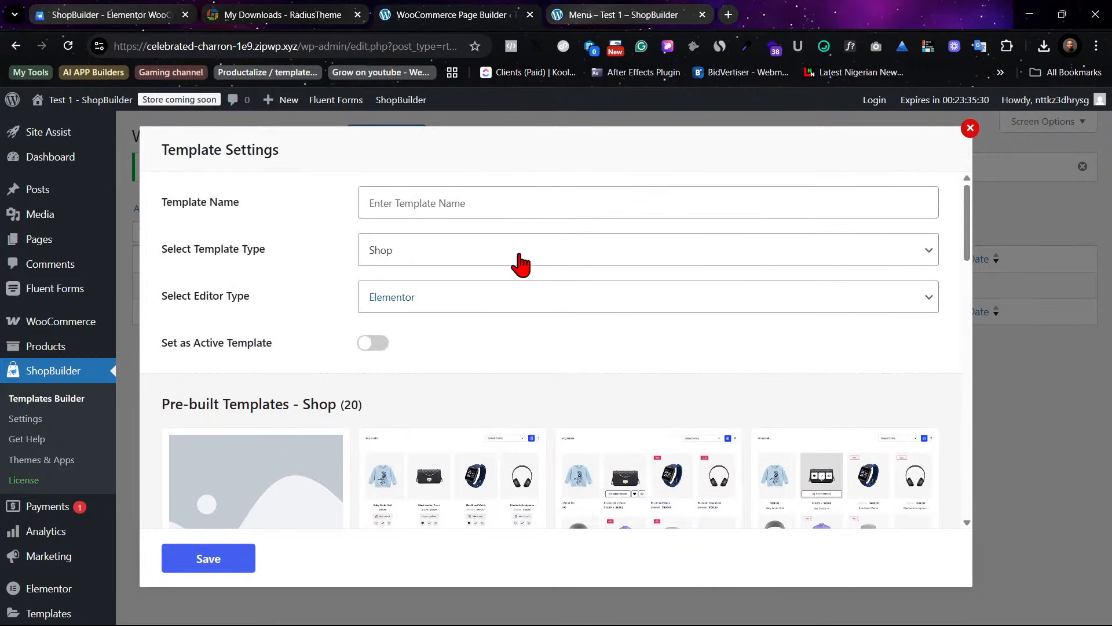
{"action": "left_click", "coordinate": [513, 203]}
{"action": "left_click", "coordinate": [464, 270]}
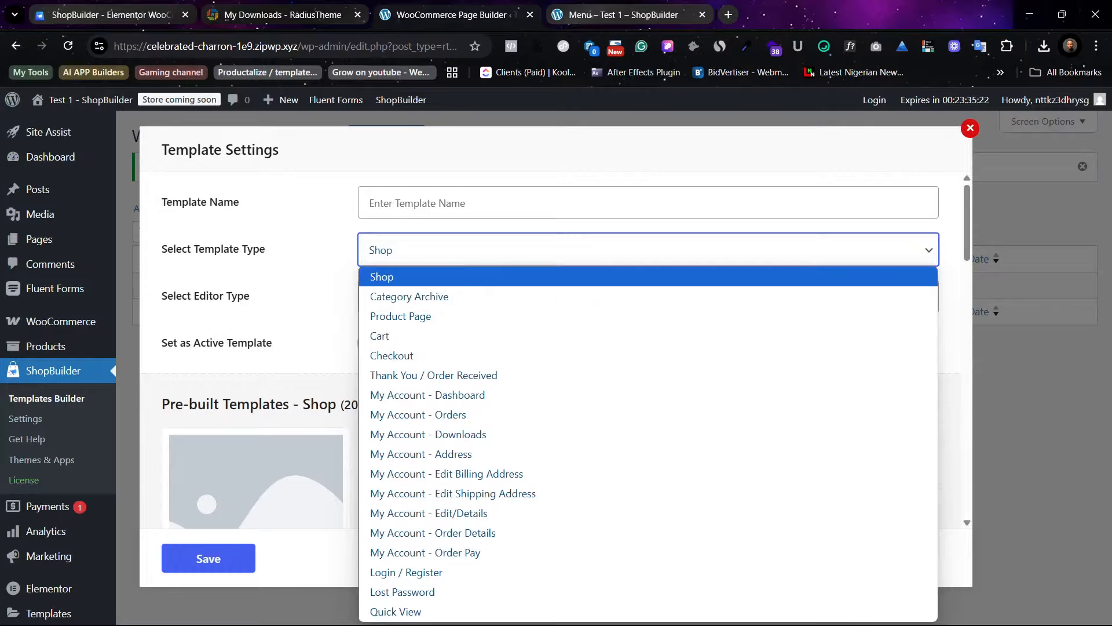
{"action": "left_click", "coordinate": [1110, 401]}
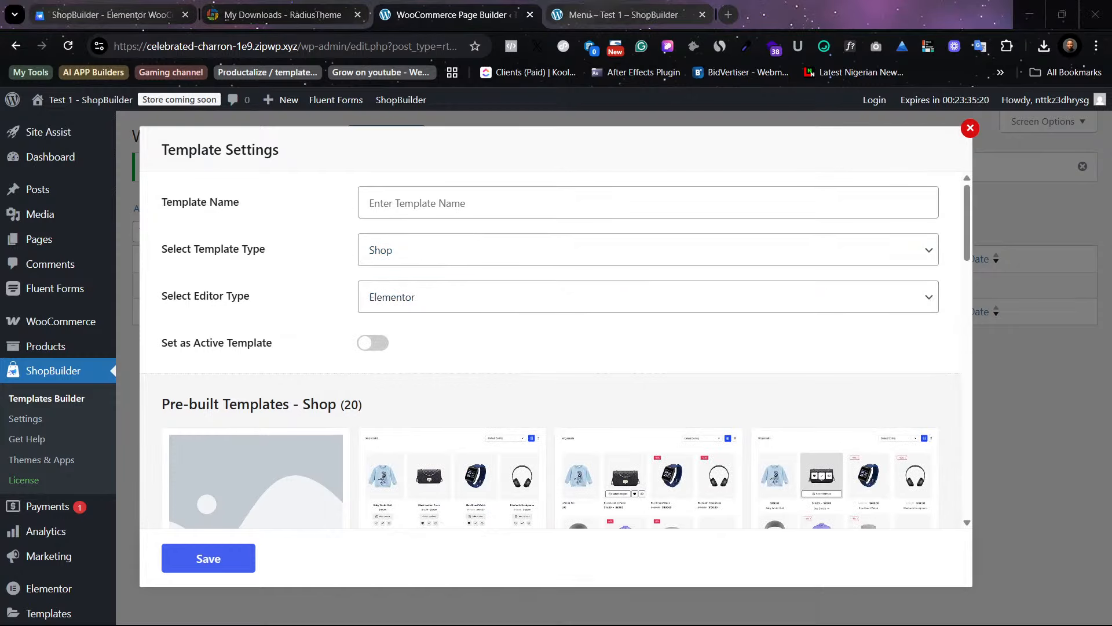
{"action": "left_click", "coordinate": [467, 351]}
Step: Preview Template 7 (Ajax Filters) from the pre-built Shop templates and look over its filters and product grid
{"action": "scroll", "coordinate": [487, 325], "scroll_direction": "down", "scroll_amount": 5}
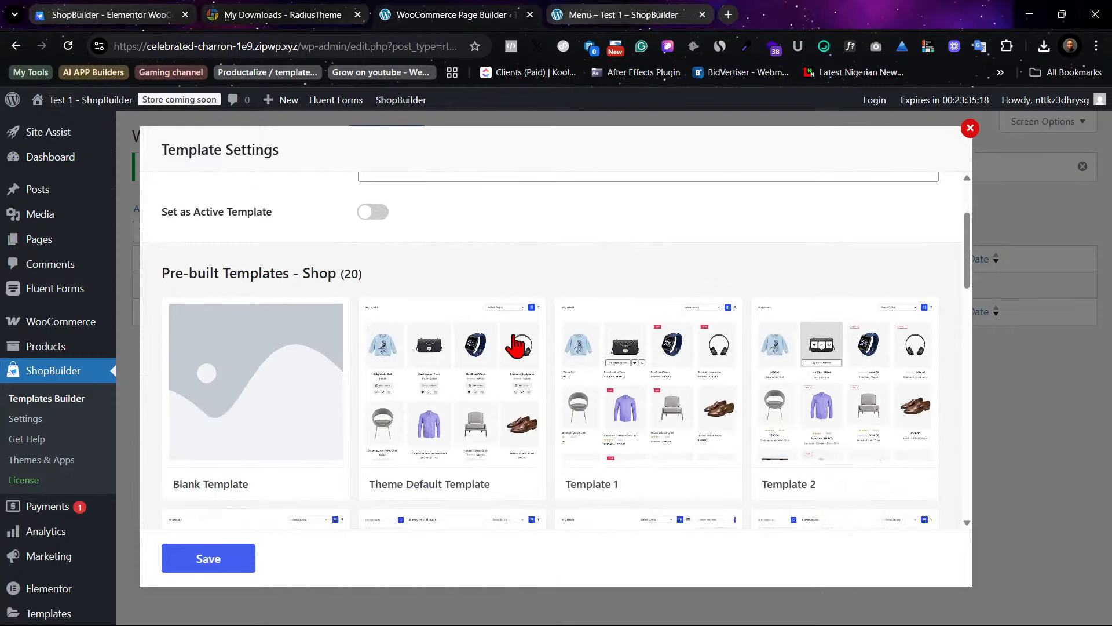
{"action": "scroll", "coordinate": [555, 398], "scroll_direction": "down", "scroll_amount": 3}
{"action": "mouse_move", "coordinate": [467, 415]}
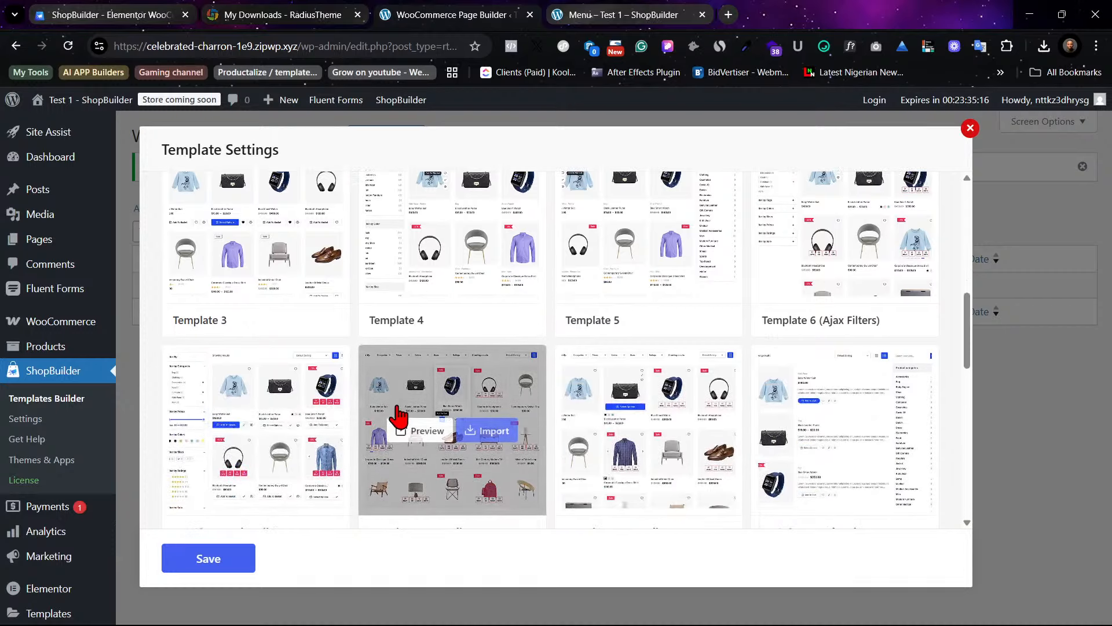
{"action": "scroll", "coordinate": [414, 366], "scroll_direction": "down", "scroll_amount": 1}
{"action": "mouse_move", "coordinate": [269, 422]}
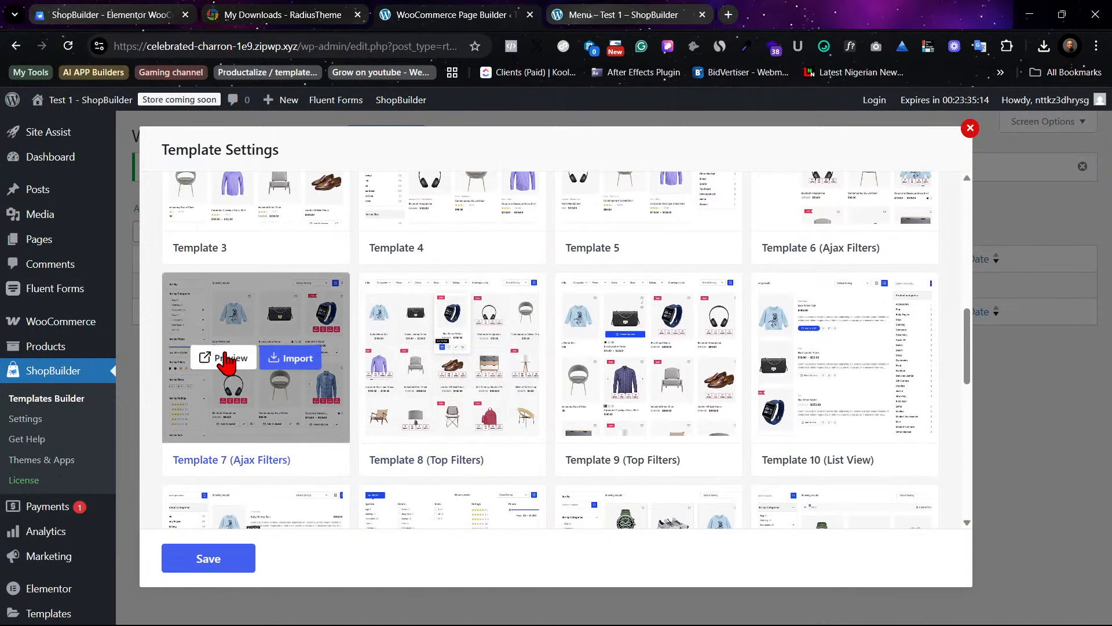
{"action": "left_click", "coordinate": [226, 357]}
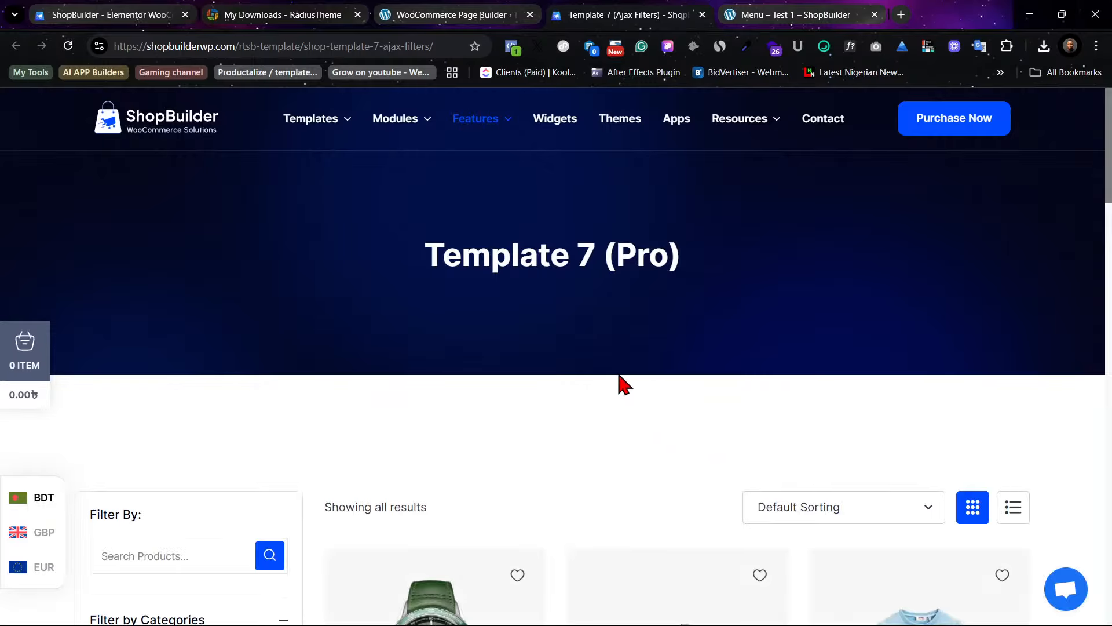
{"action": "scroll", "coordinate": [648, 380], "scroll_direction": "down", "scroll_amount": 2}
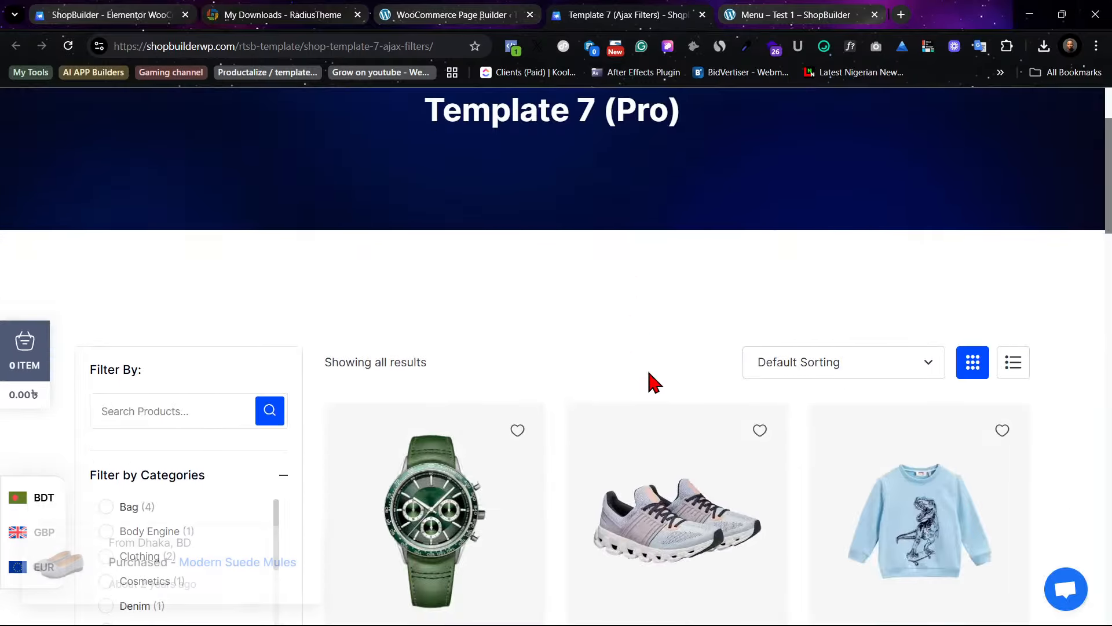
{"action": "scroll", "coordinate": [591, 385], "scroll_direction": "down", "scroll_amount": 3}
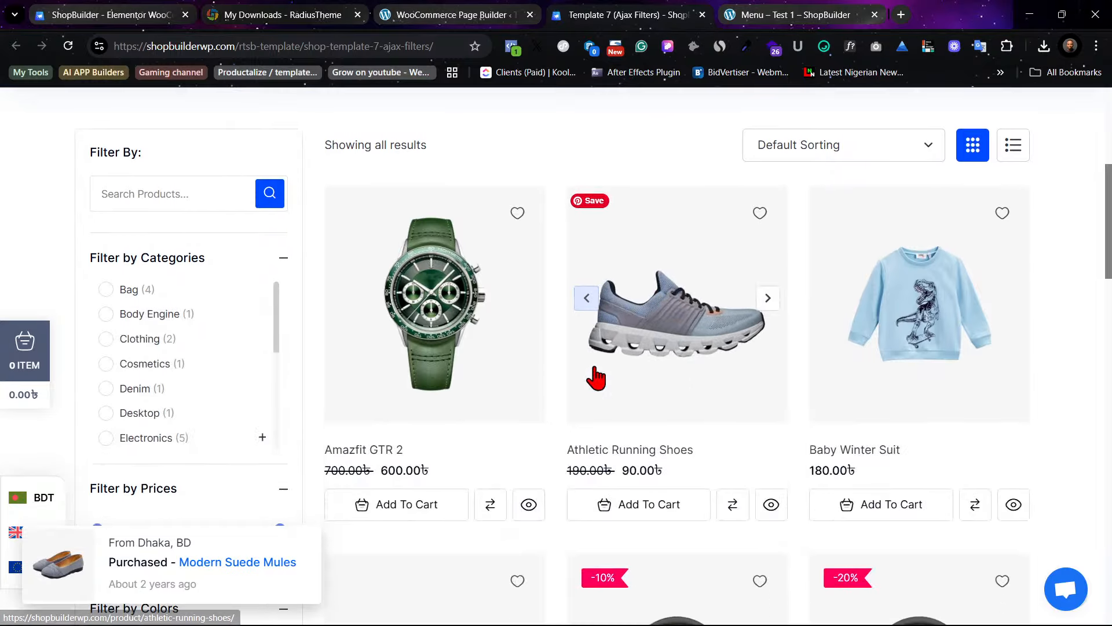
Step: Compare the Template 7 (Ajax Filters) preview's filters and product grid with the store's current Menu page
{"action": "scroll", "coordinate": [595, 380], "scroll_direction": "up", "scroll_amount": 2}
{"action": "scroll", "coordinate": [591, 381], "scroll_direction": "down", "scroll_amount": 2}
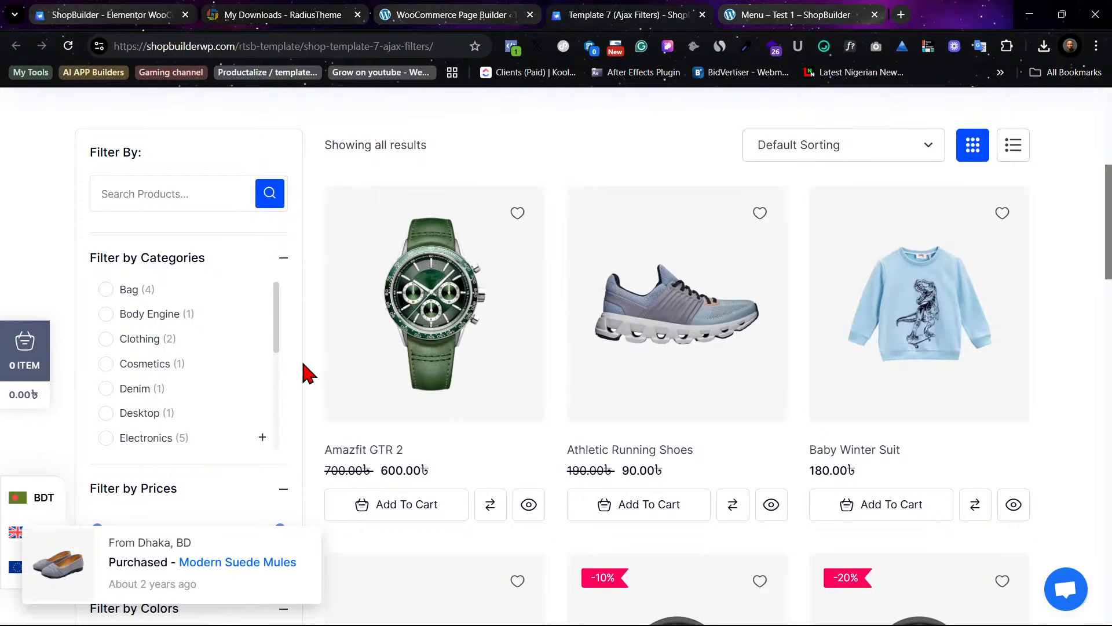
{"action": "scroll", "coordinate": [330, 376], "scroll_direction": "up", "scroll_amount": 4}
{"action": "scroll", "coordinate": [494, 390], "scroll_direction": "down", "scroll_amount": 3}
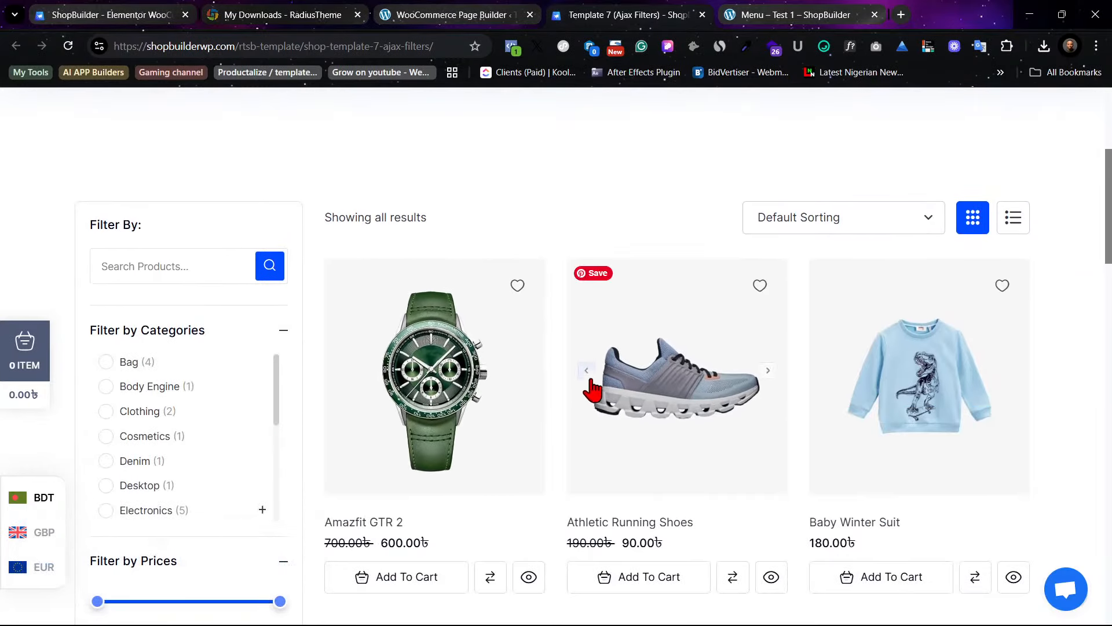
{"action": "left_click", "coordinate": [739, 10]}
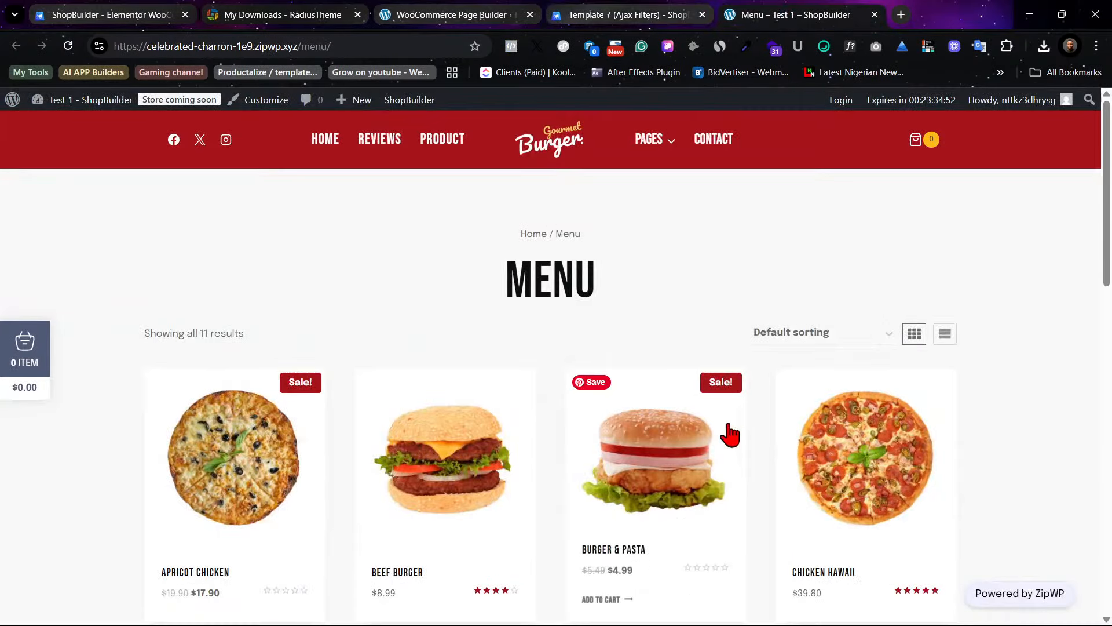
{"action": "scroll", "coordinate": [728, 434], "scroll_direction": "down", "scroll_amount": 2}
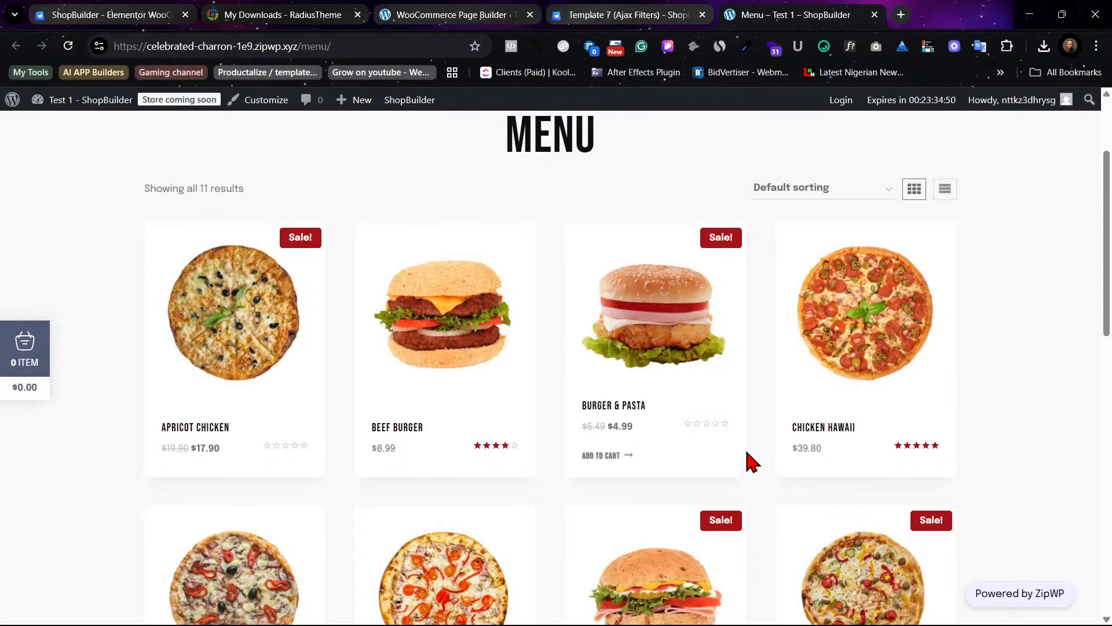
{"action": "left_click", "coordinate": [678, 16]}
{"action": "scroll", "coordinate": [621, 345], "scroll_direction": "down", "scroll_amount": 2}
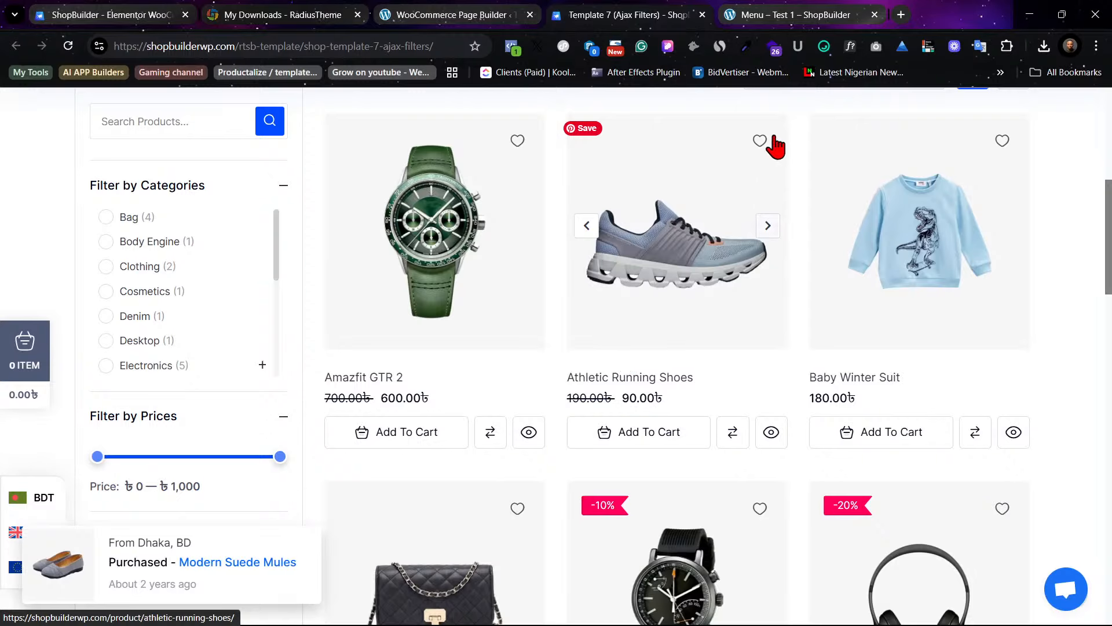
{"action": "left_click", "coordinate": [825, 11]}
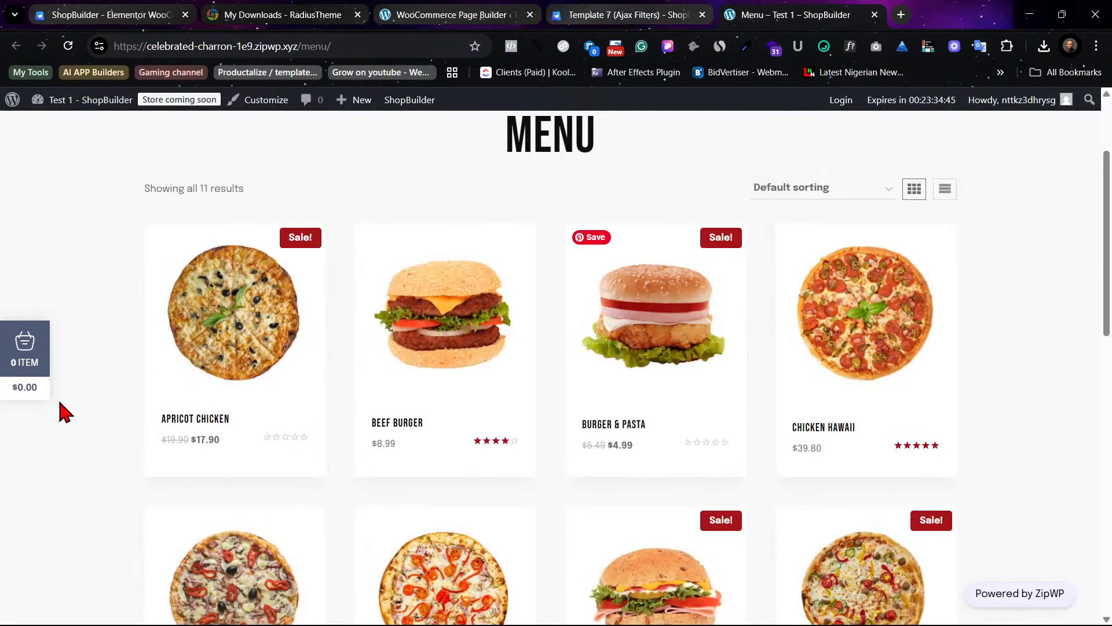
Step: Open the floating cart on the store's Menu page, look over the cart drawer, and close it
{"action": "left_click", "coordinate": [26, 357]}
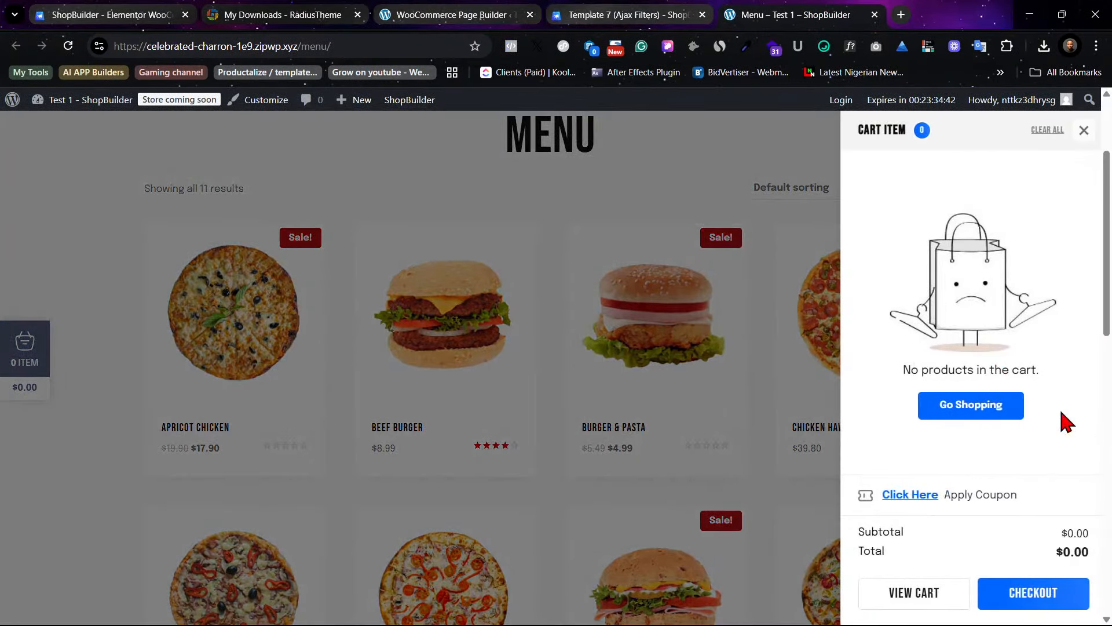
{"action": "scroll", "coordinate": [1046, 348], "scroll_direction": "down", "scroll_amount": 2}
{"action": "scroll", "coordinate": [1046, 347], "scroll_direction": "down", "scroll_amount": 1}
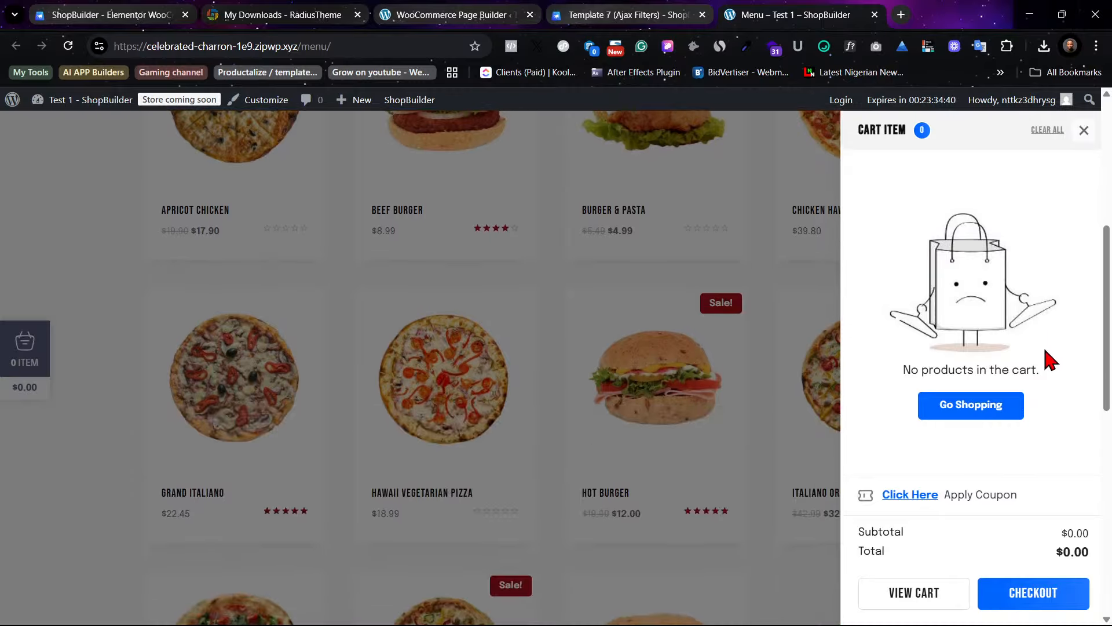
{"action": "scroll", "coordinate": [1050, 359], "scroll_direction": "up", "scroll_amount": 1}
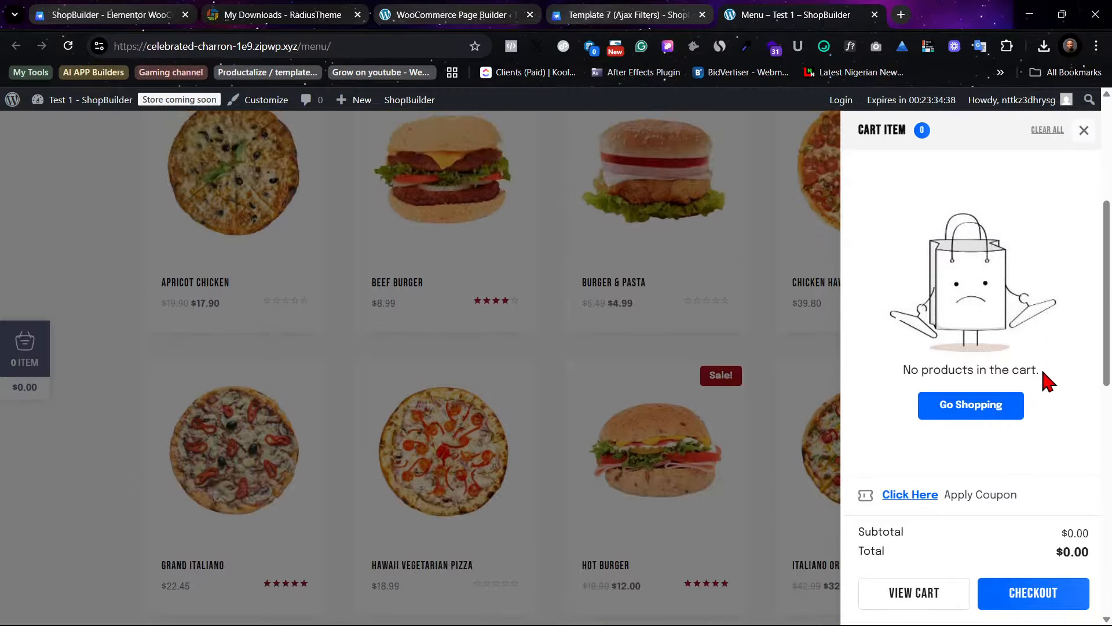
{"action": "scroll", "coordinate": [1037, 373], "scroll_direction": "down", "scroll_amount": 4}
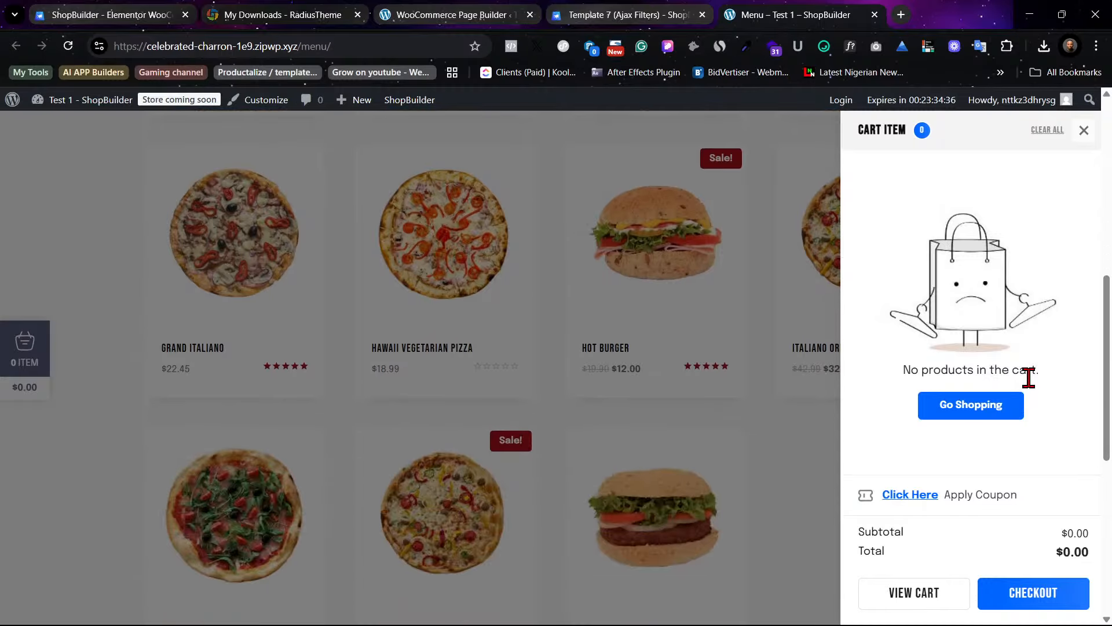
{"action": "scroll", "coordinate": [1030, 371], "scroll_direction": "up", "scroll_amount": 6}
{"action": "scroll", "coordinate": [1029, 371], "scroll_direction": "up", "scroll_amount": 2}
{"action": "left_click", "coordinate": [693, 229]}
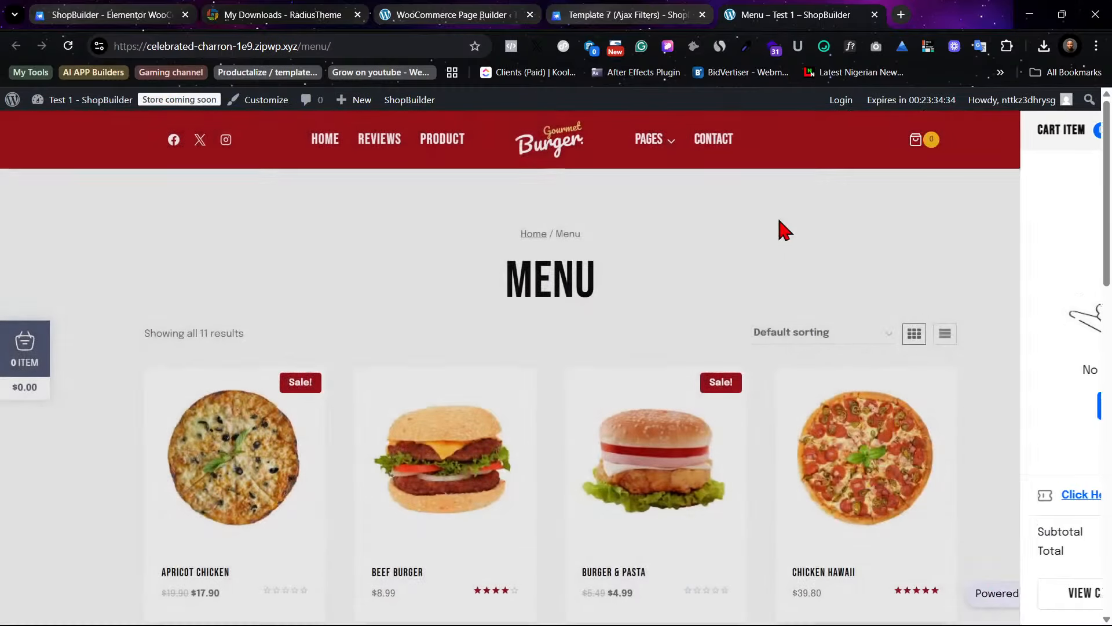
Step: Return to the new template's settings in ShopBuilder and name the template Shop
{"action": "left_click", "coordinate": [658, 14]}
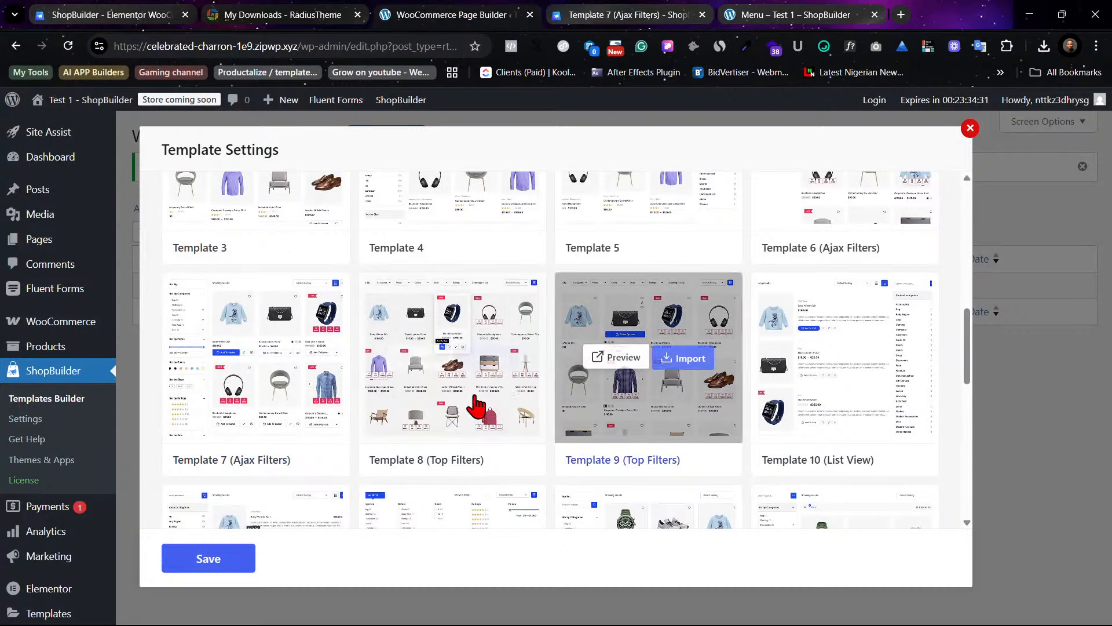
{"action": "scroll", "coordinate": [484, 358], "scroll_direction": "up", "scroll_amount": 5}
{"action": "scroll", "coordinate": [484, 358], "scroll_direction": "up", "scroll_amount": 4}
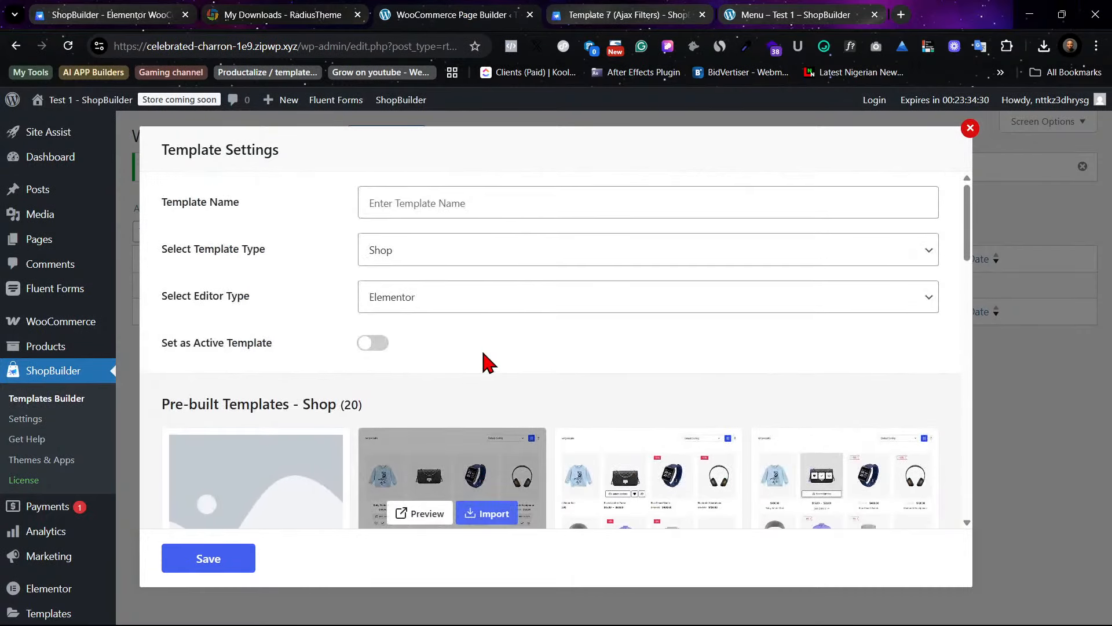
{"action": "left_click", "coordinate": [471, 207]}
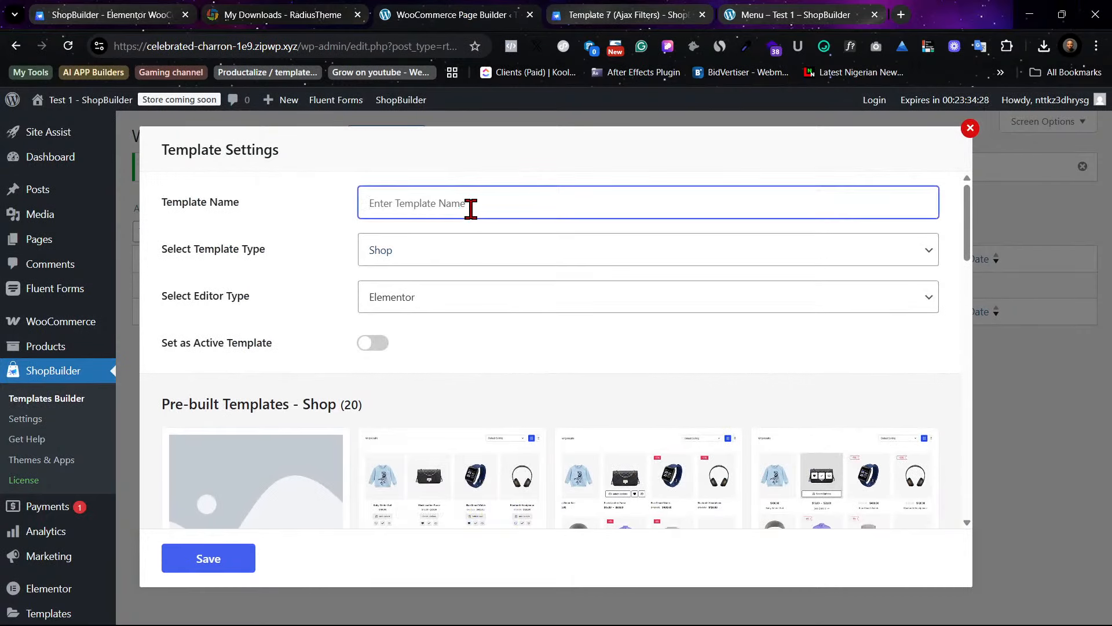
{"action": "type", "text": "Shop"}
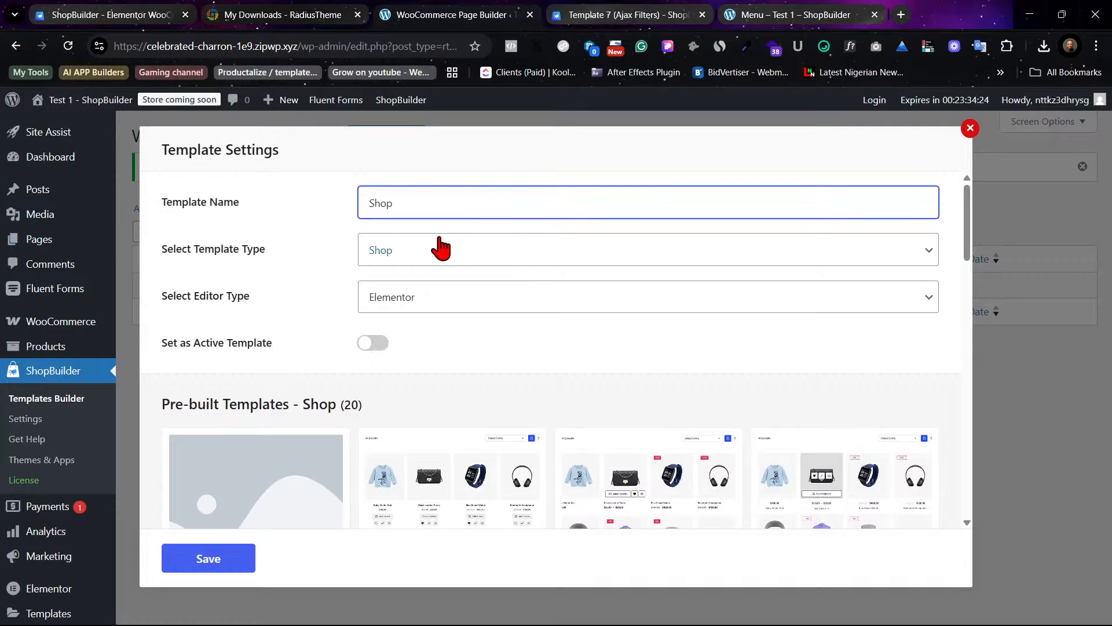
Step: Import the pre-built Template 7 (Ajax Filters) and open the new template in Elementor
{"action": "mouse_move", "coordinate": [269, 390]}
{"action": "scroll", "coordinate": [271, 440], "scroll_direction": "down", "scroll_amount": 3}
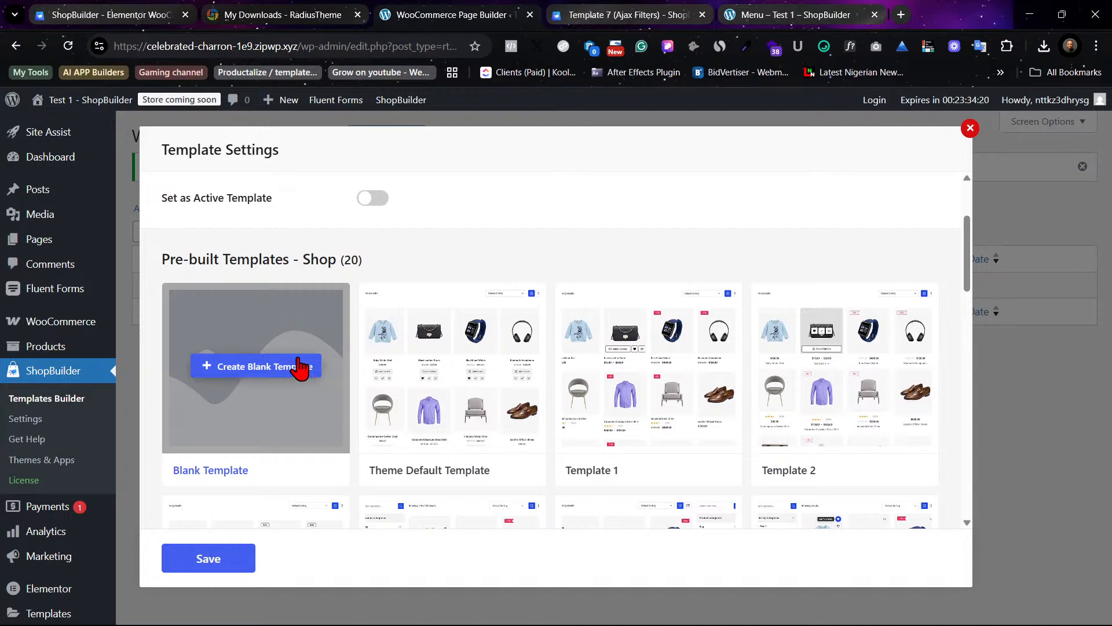
{"action": "scroll", "coordinate": [426, 402], "scroll_direction": "down", "scroll_amount": 5}
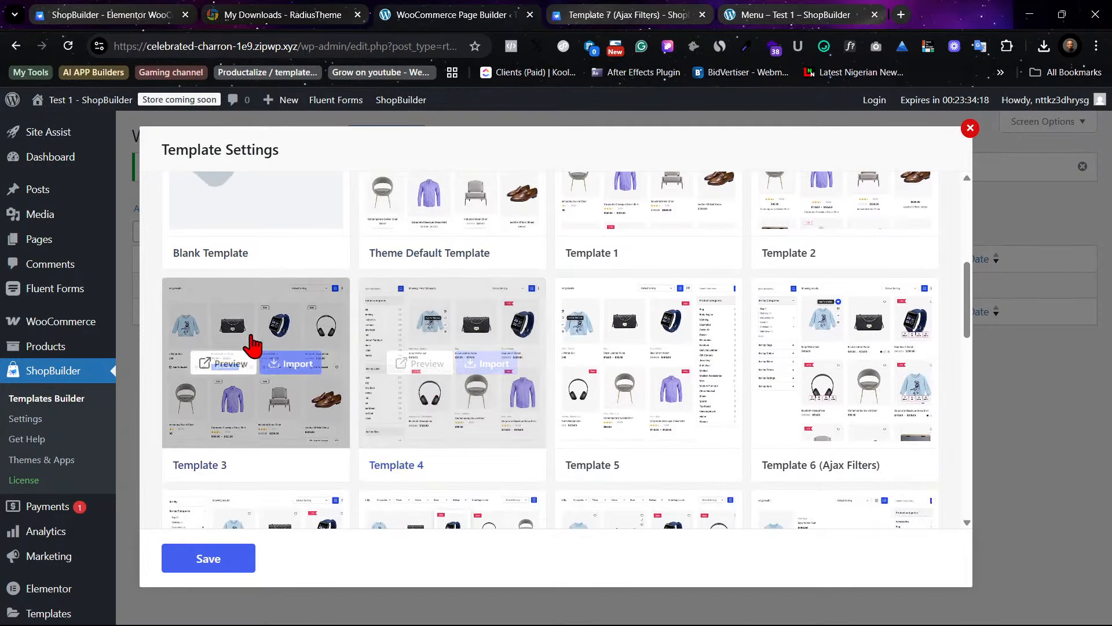
{"action": "scroll", "coordinate": [248, 344], "scroll_direction": "down", "scroll_amount": 5}
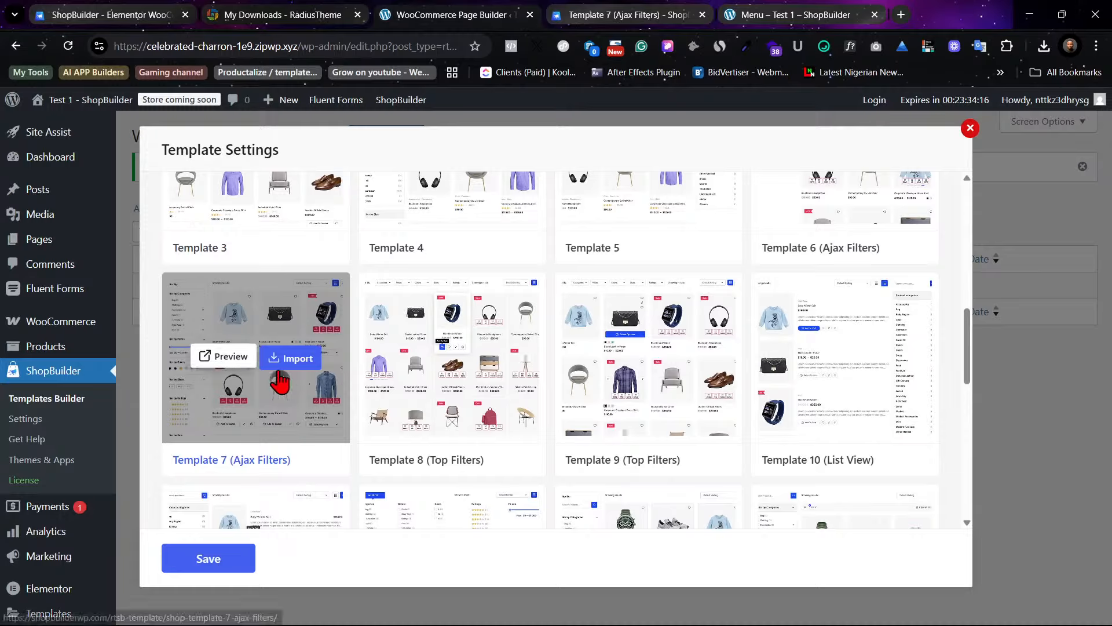
{"action": "left_click", "coordinate": [310, 362]}
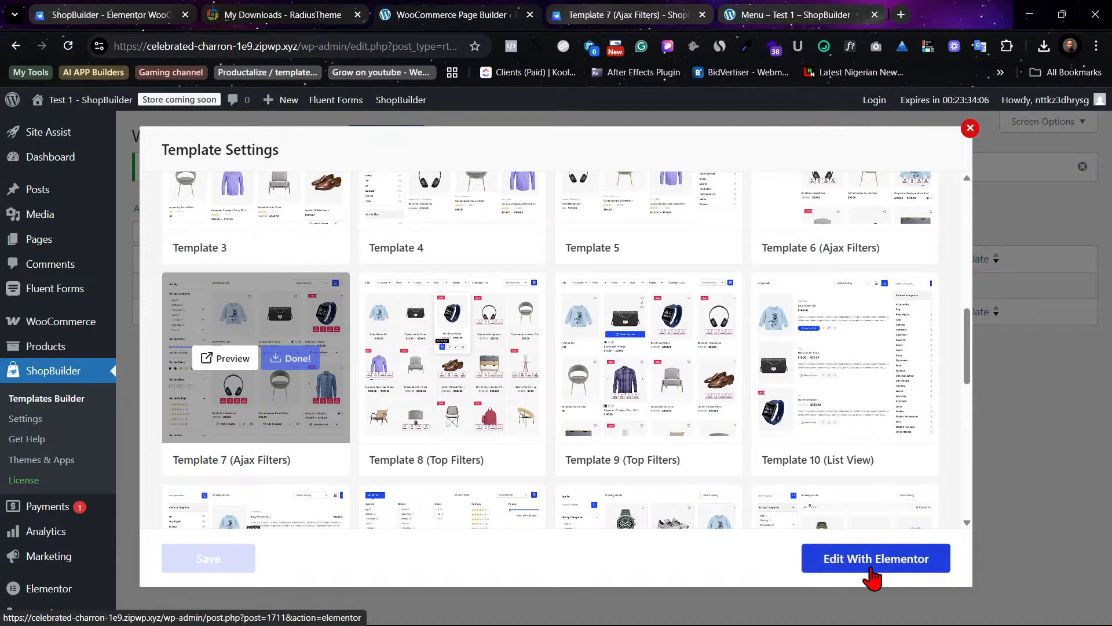
{"action": "left_click", "coordinate": [870, 561]}
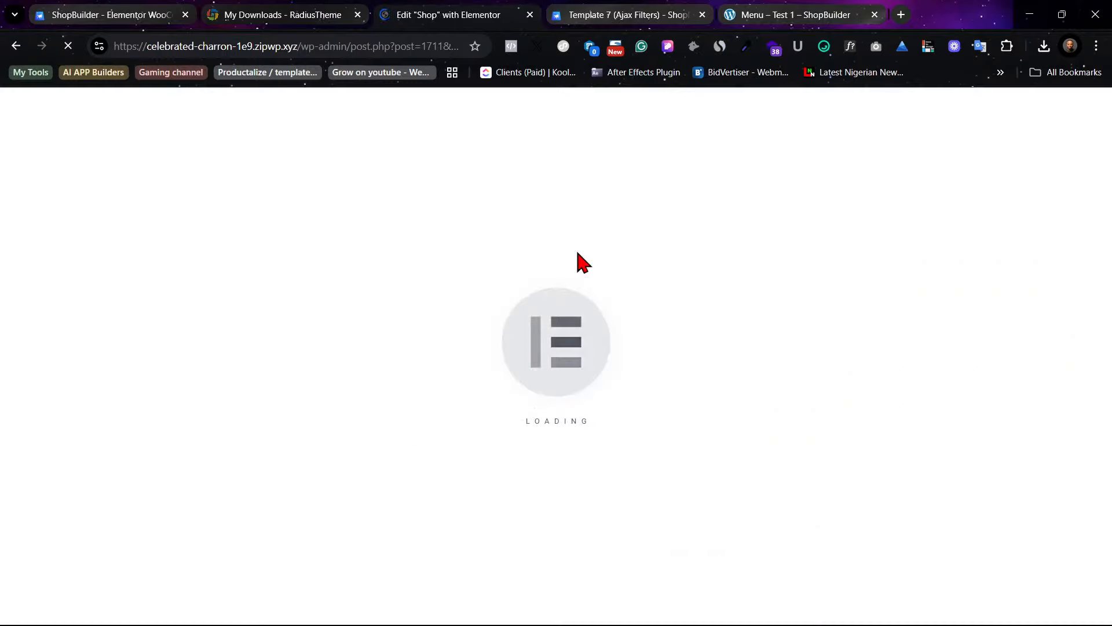
Step: Look through the template categories and modules offered on the ShopBuilder website
{"action": "left_click", "coordinate": [313, 14]}
{"action": "left_click", "coordinate": [113, 10]}
{"action": "scroll", "coordinate": [532, 403], "scroll_direction": "up", "scroll_amount": 10}
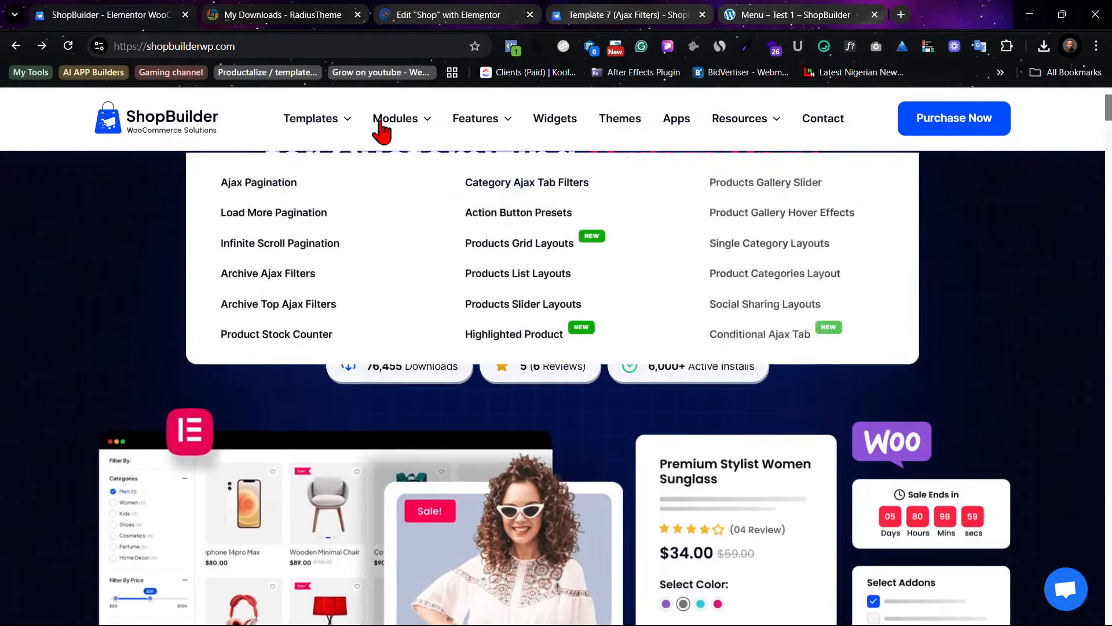
{"action": "mouse_move", "coordinate": [356, 129]}
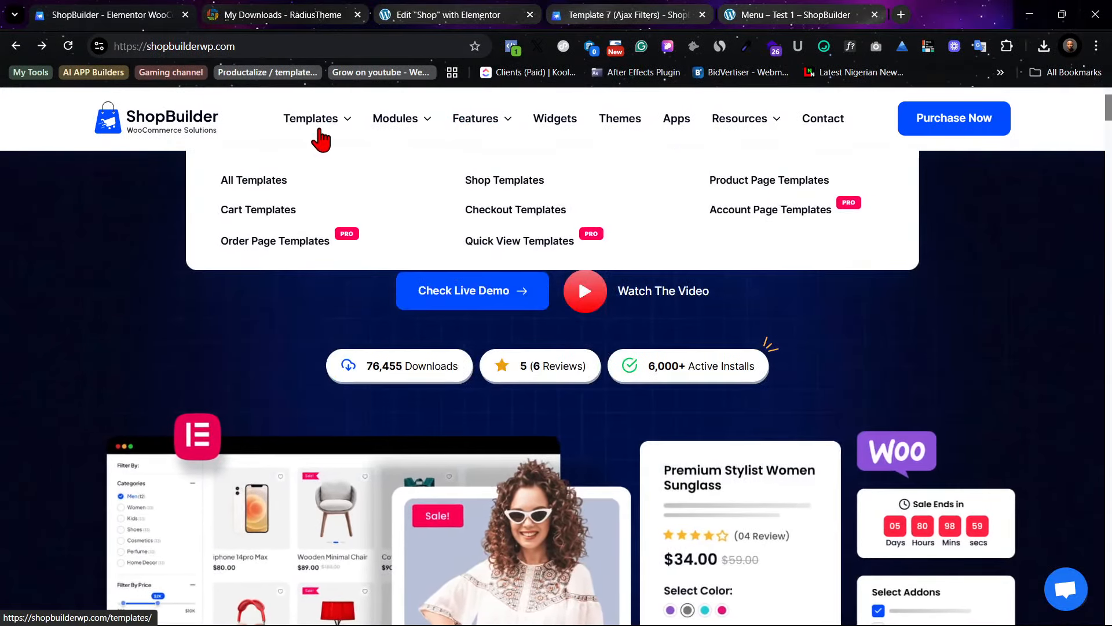
{"action": "mouse_move", "coordinate": [392, 142]}
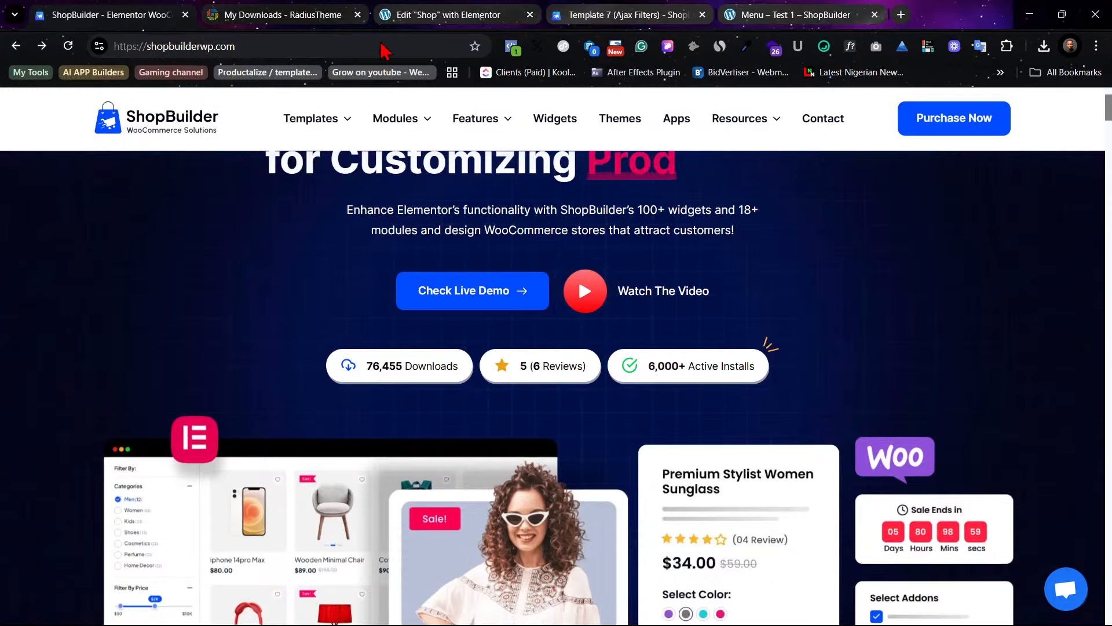
{"action": "mouse_move", "coordinate": [427, 120]}
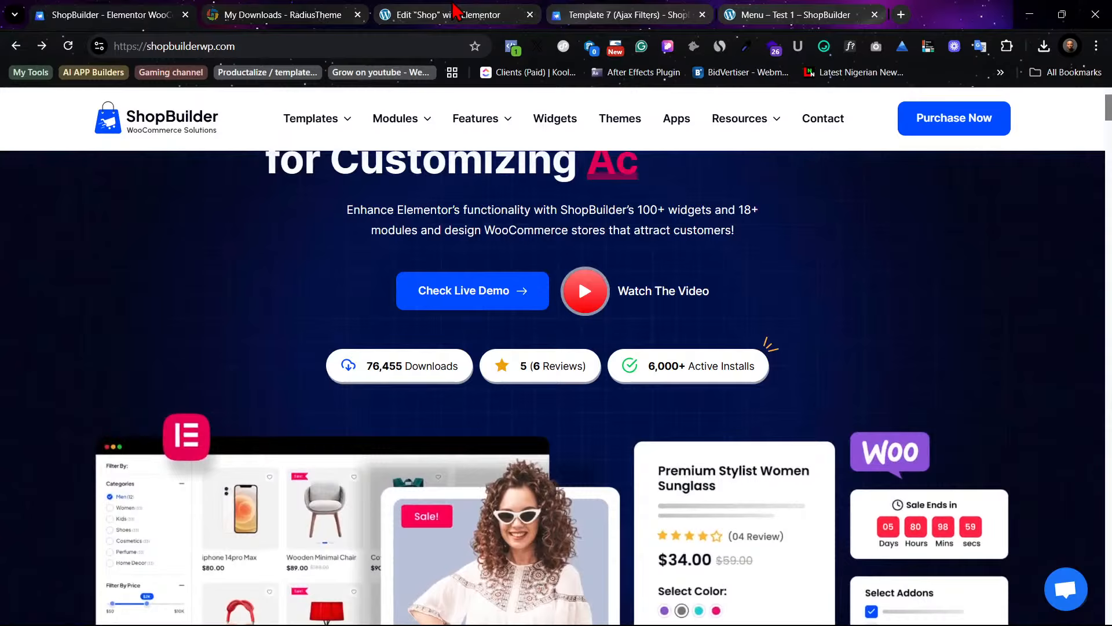
Step: Return to the Shop template in the Elementor editor and dismiss the productivity checklist and its launchpad tip
{"action": "left_click", "coordinate": [452, 9]}
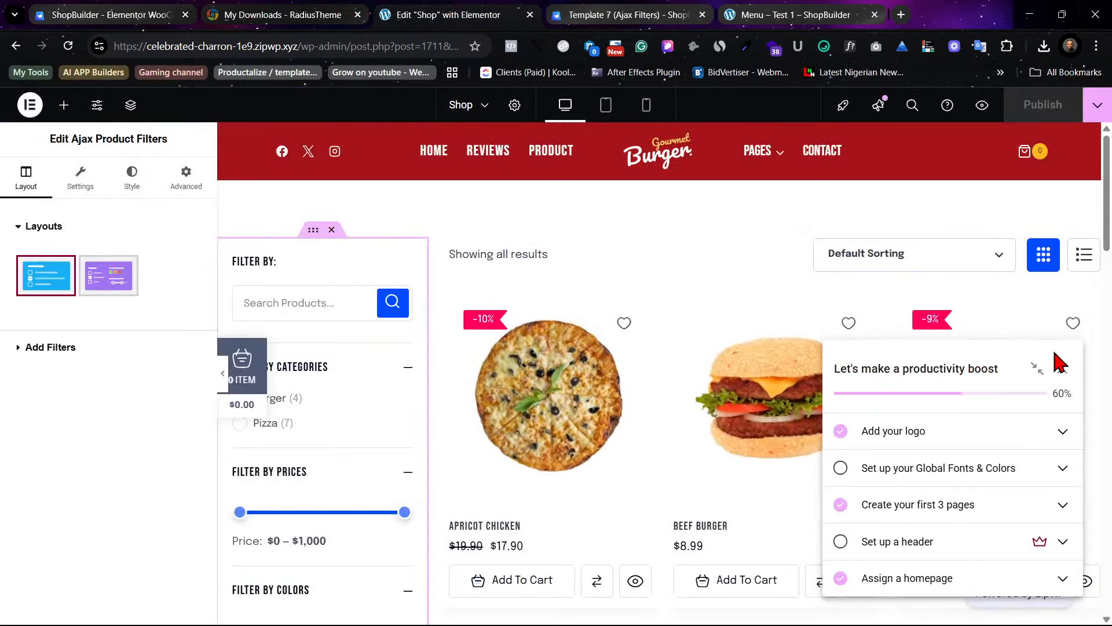
{"action": "left_click", "coordinate": [1062, 369]}
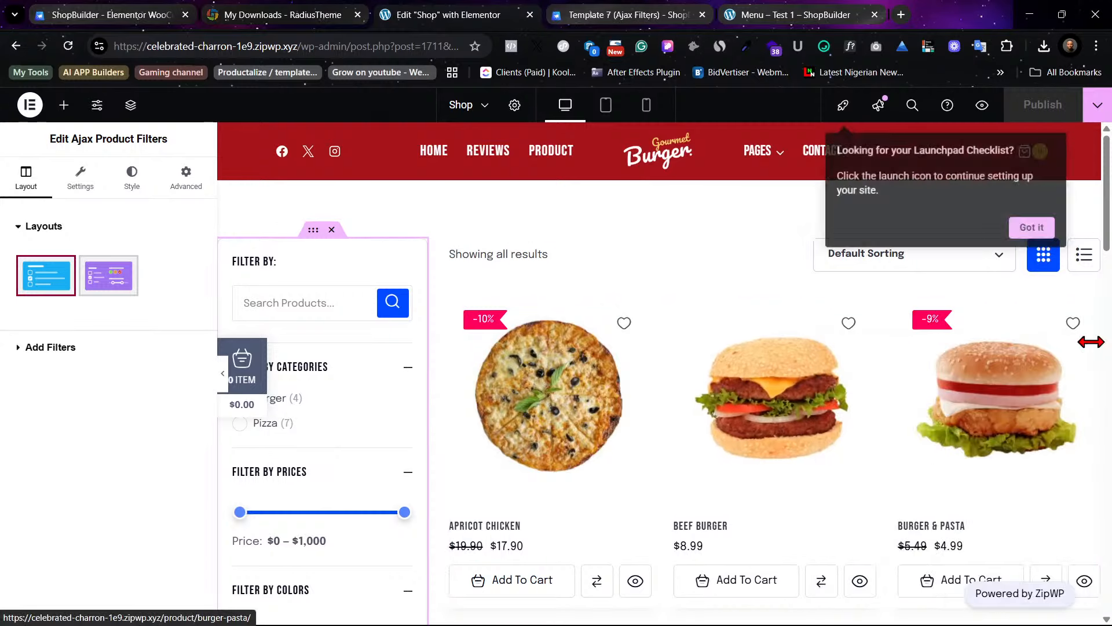
{"action": "left_click", "coordinate": [1033, 230]}
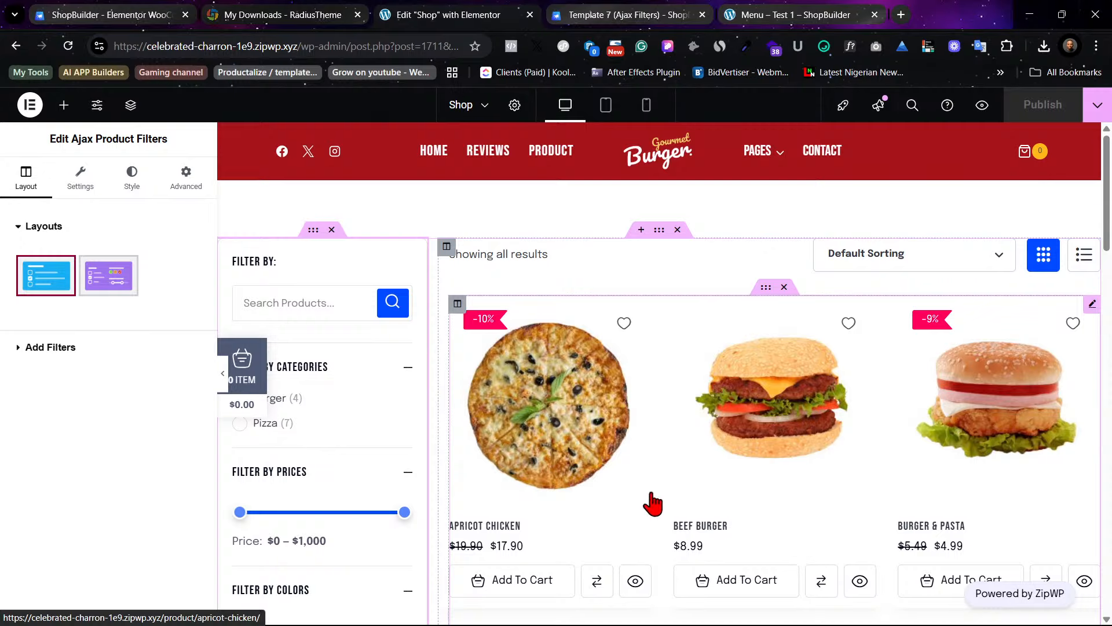
Step: Look over the imported shop layout, add a filter item to the Ajax Product Filters widget, and review its query options, keeping Categories
{"action": "scroll", "coordinate": [655, 497], "scroll_direction": "down", "scroll_amount": 7}
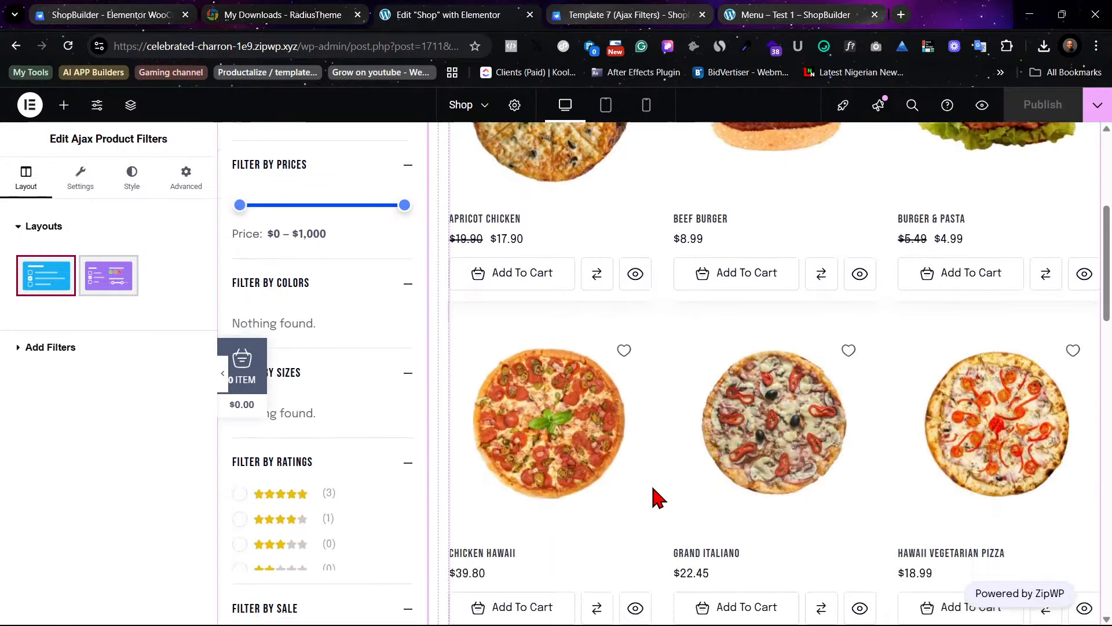
{"action": "scroll", "coordinate": [654, 497], "scroll_direction": "down", "scroll_amount": 2}
{"action": "scroll", "coordinate": [656, 496], "scroll_direction": "up", "scroll_amount": 6}
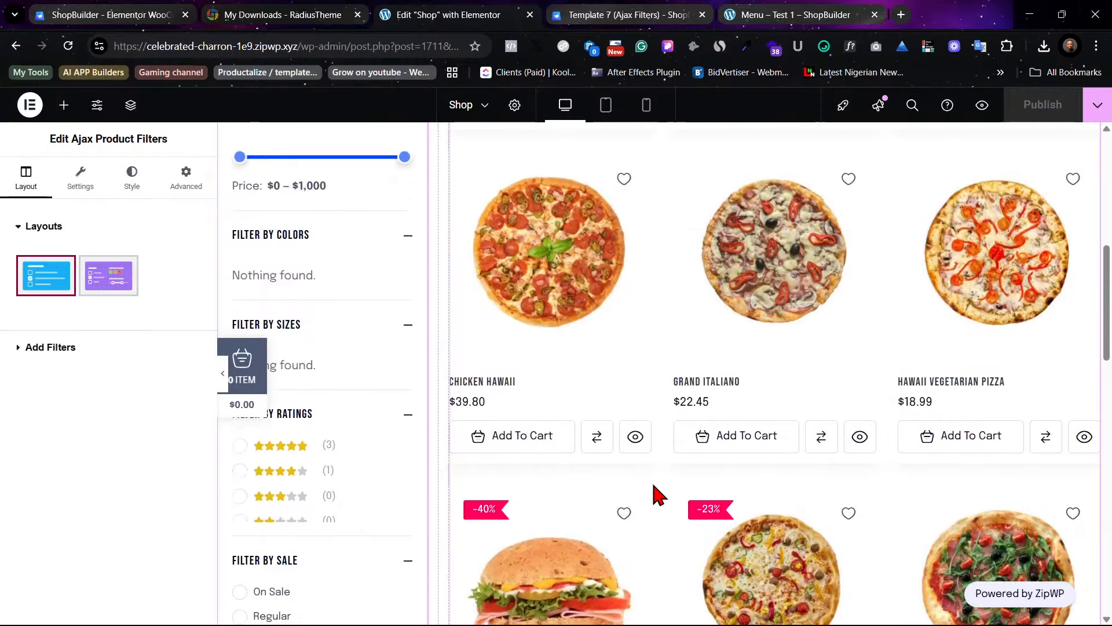
{"action": "scroll", "coordinate": [655, 496], "scroll_direction": "up", "scroll_amount": 3}
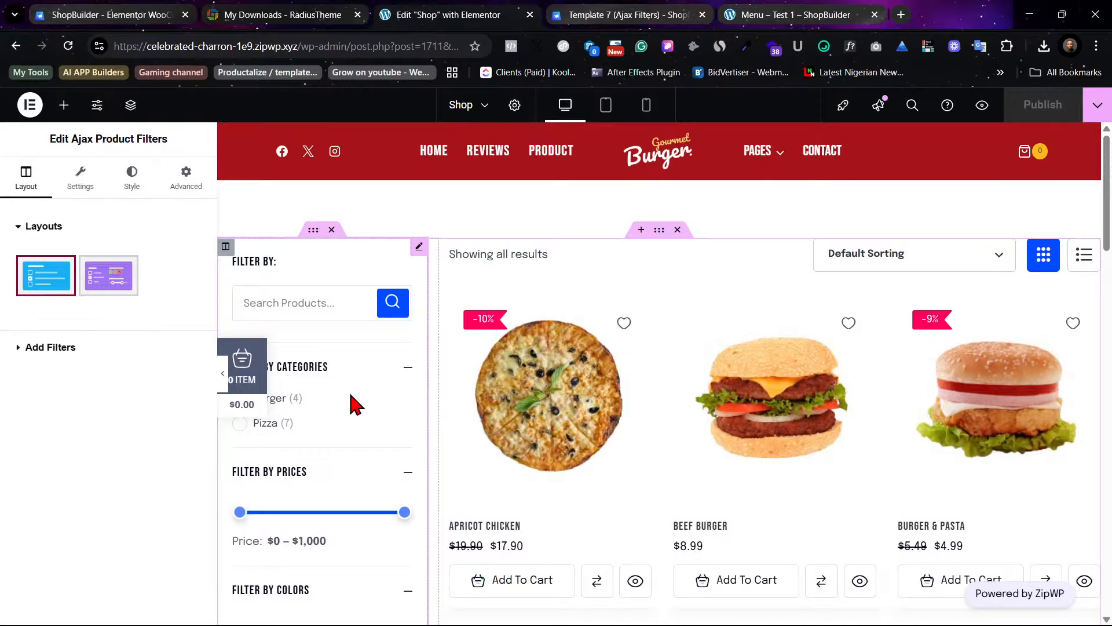
{"action": "left_click", "coordinate": [48, 347]}
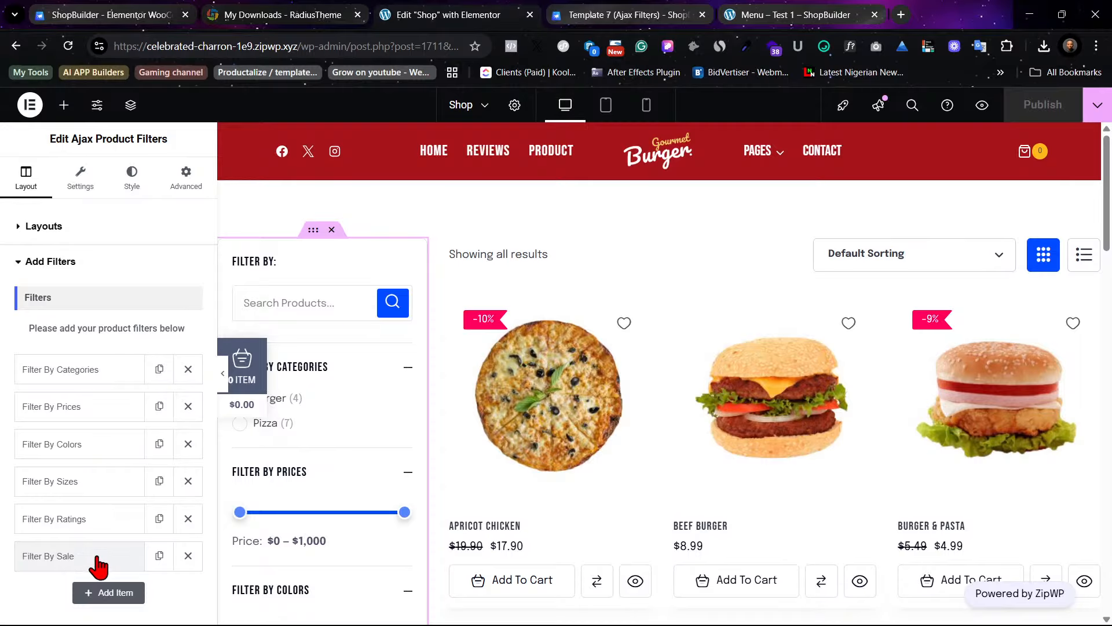
{"action": "left_click", "coordinate": [110, 592]}
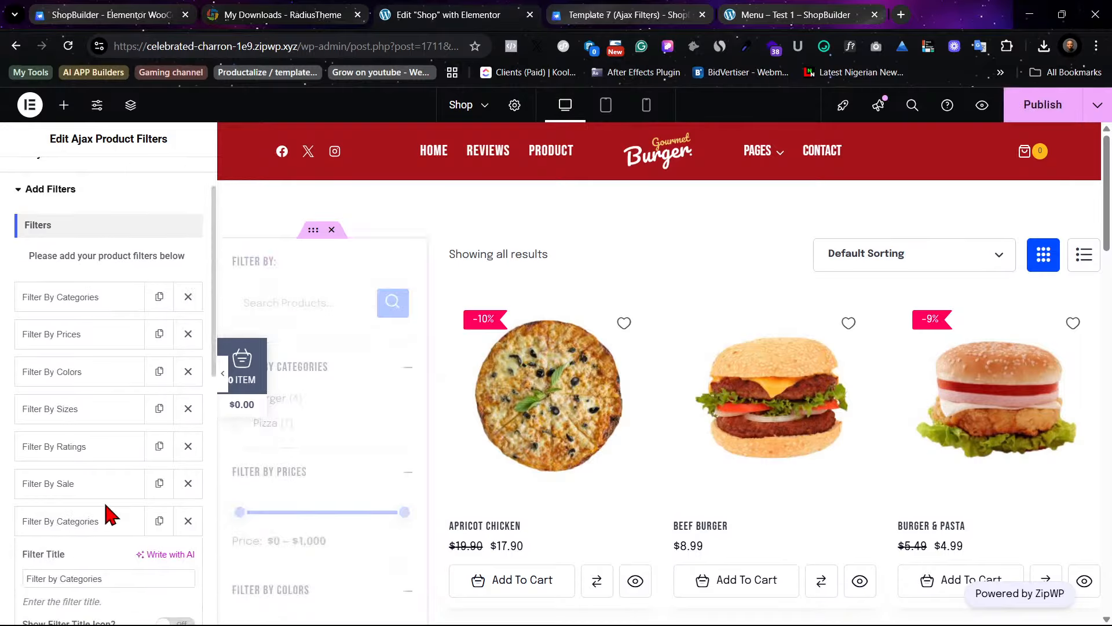
{"action": "scroll", "coordinate": [116, 475], "scroll_direction": "down", "scroll_amount": 3}
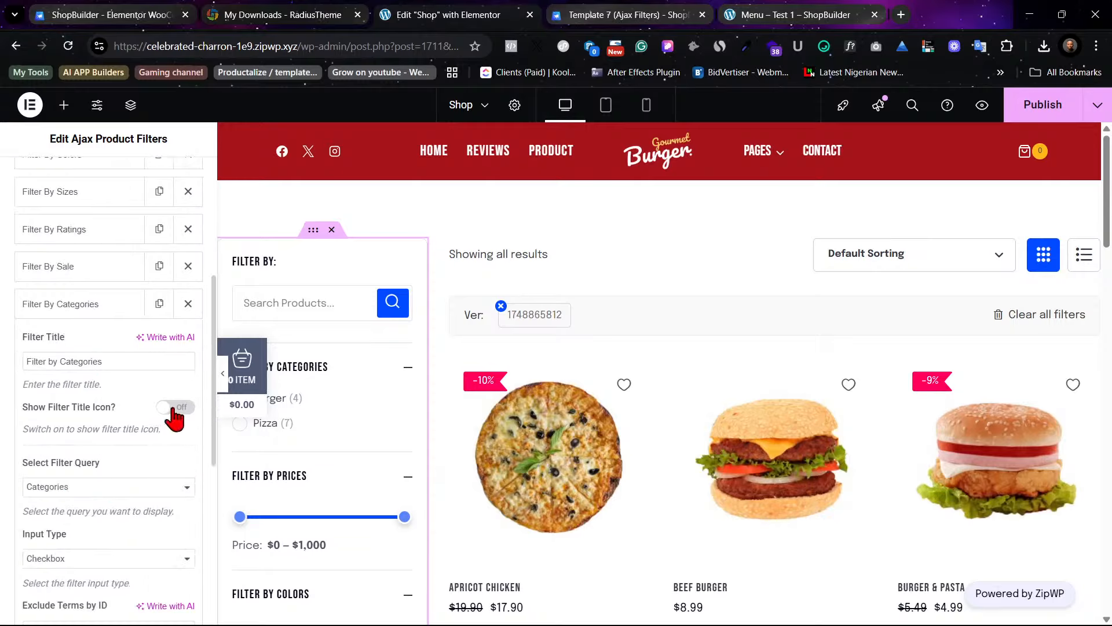
{"action": "left_click", "coordinate": [97, 486]}
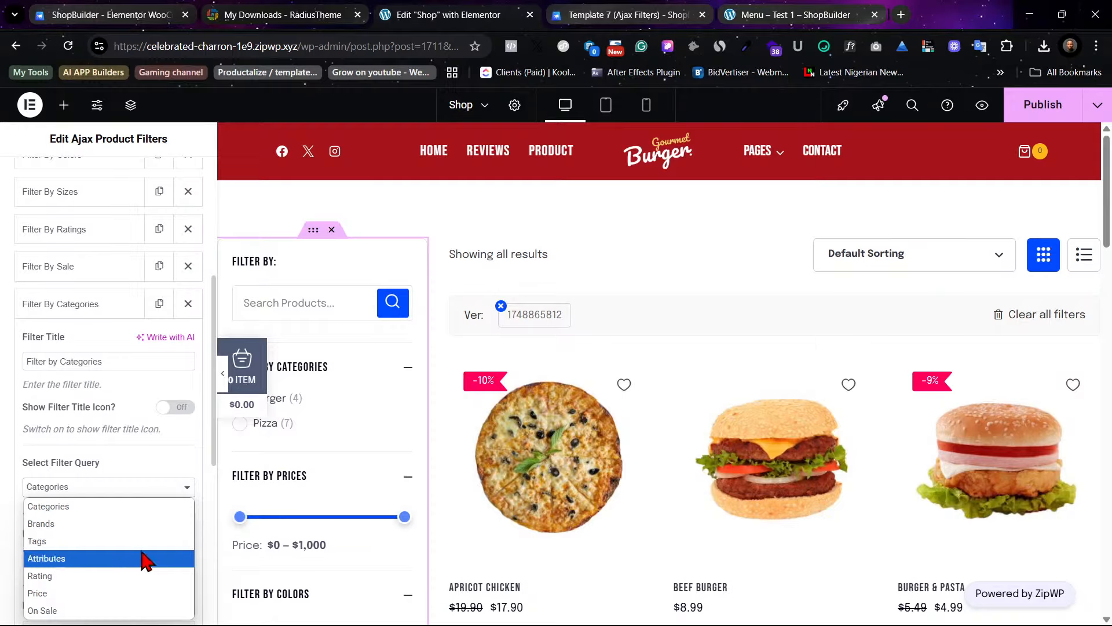
{"action": "left_click", "coordinate": [159, 450]}
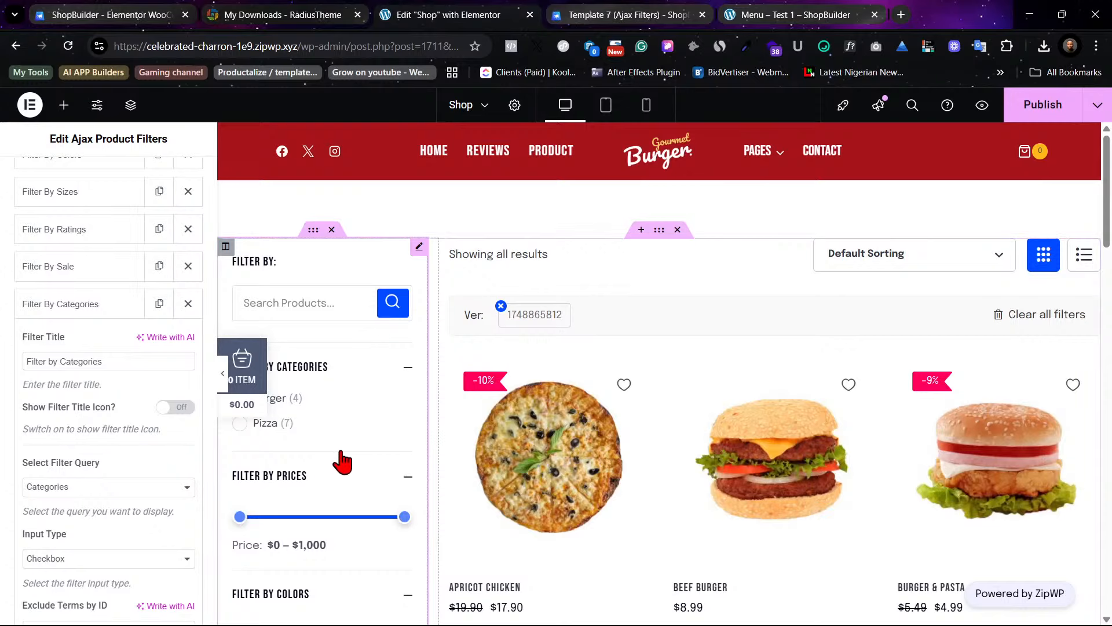
Step: Check the extra categories filter in the shop sidebar preview and remove the last Filter By Categories item from the filter list
{"action": "scroll", "coordinate": [341, 473], "scroll_direction": "down", "scroll_amount": 6}
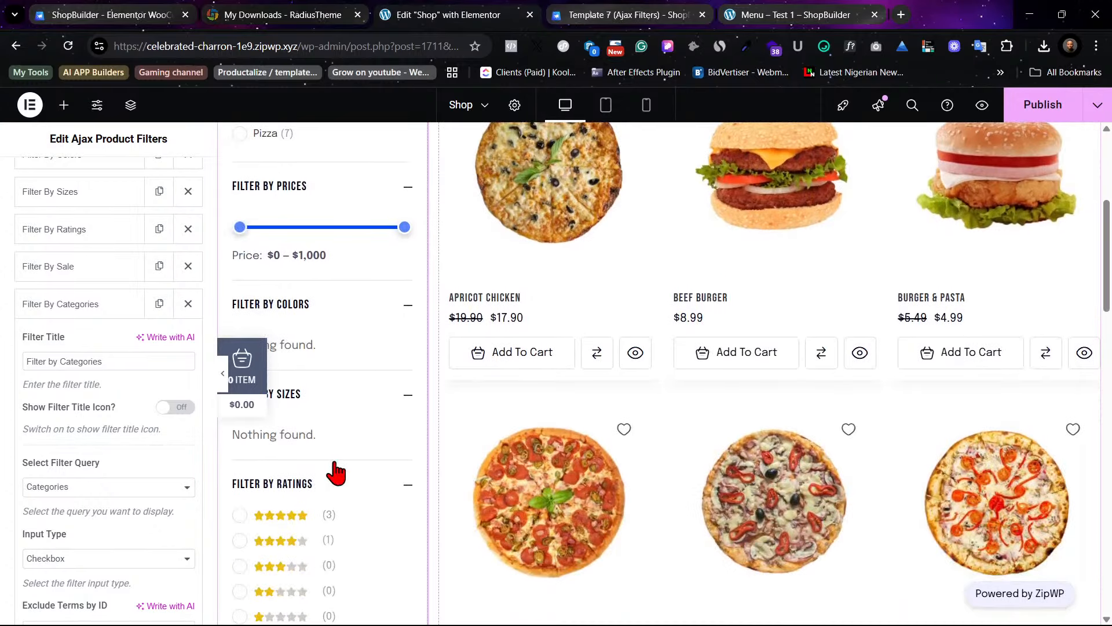
{"action": "scroll", "coordinate": [335, 473], "scroll_direction": "down", "scroll_amount": 3}
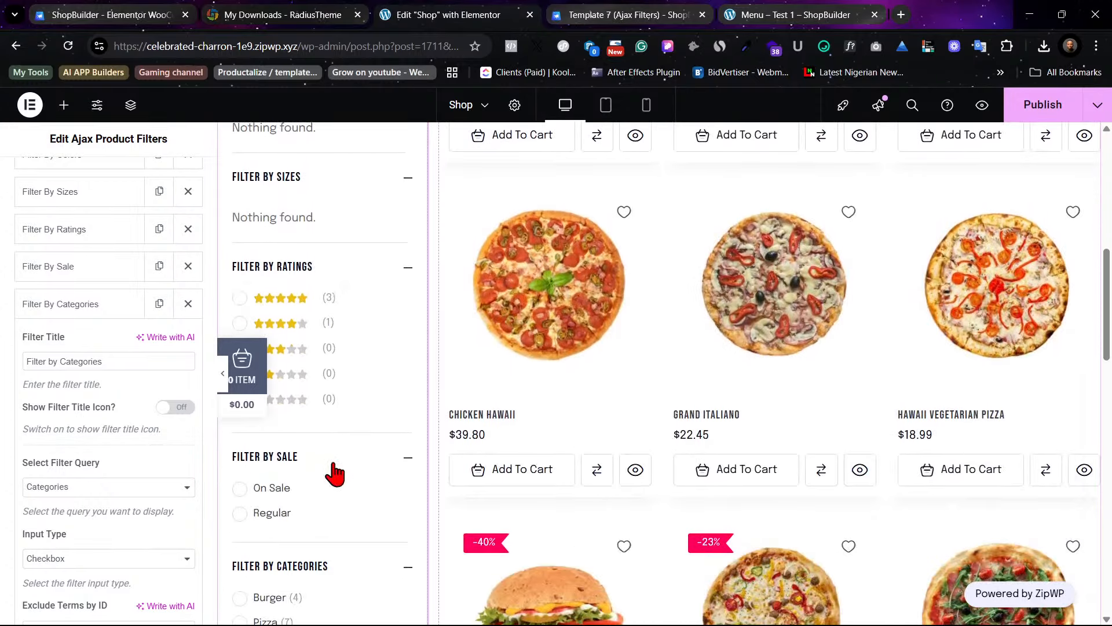
{"action": "scroll", "coordinate": [335, 472], "scroll_direction": "down", "scroll_amount": 2}
{"action": "scroll", "coordinate": [335, 472], "scroll_direction": "up", "scroll_amount": 5}
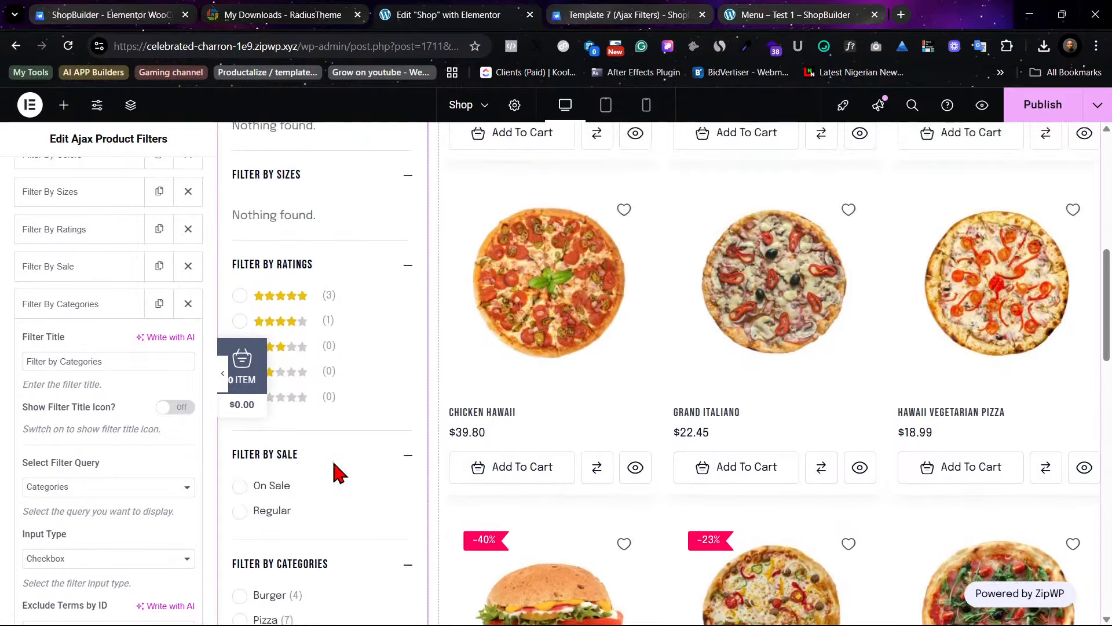
{"action": "scroll", "coordinate": [336, 472], "scroll_direction": "up", "scroll_amount": 5}
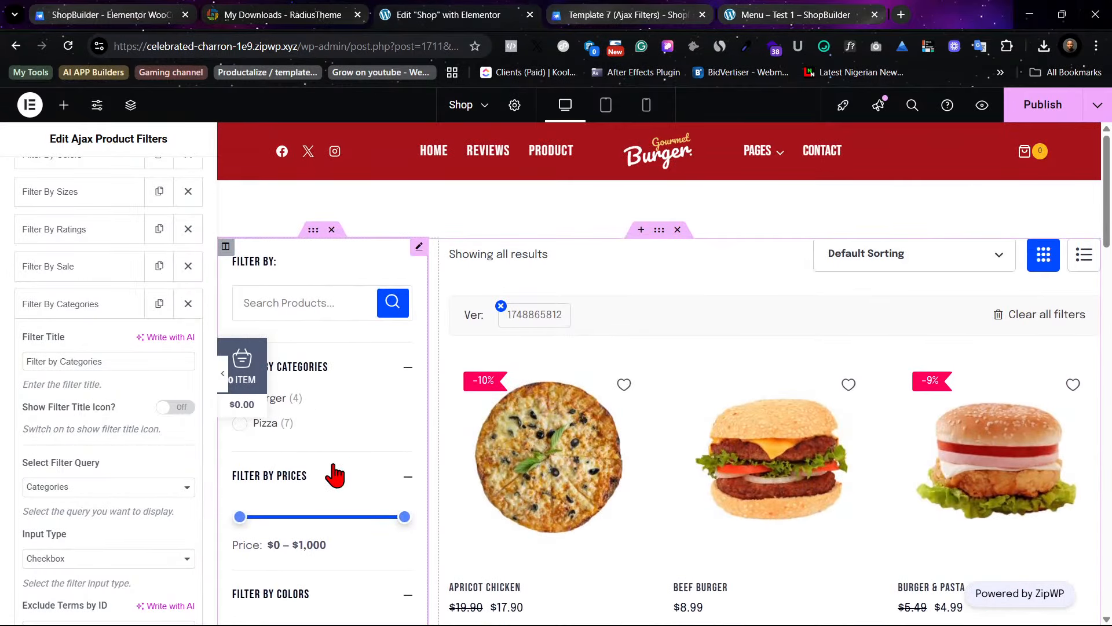
{"action": "scroll", "coordinate": [335, 473], "scroll_direction": "down", "scroll_amount": 4}
{"action": "scroll", "coordinate": [335, 472], "scroll_direction": "down", "scroll_amount": 4}
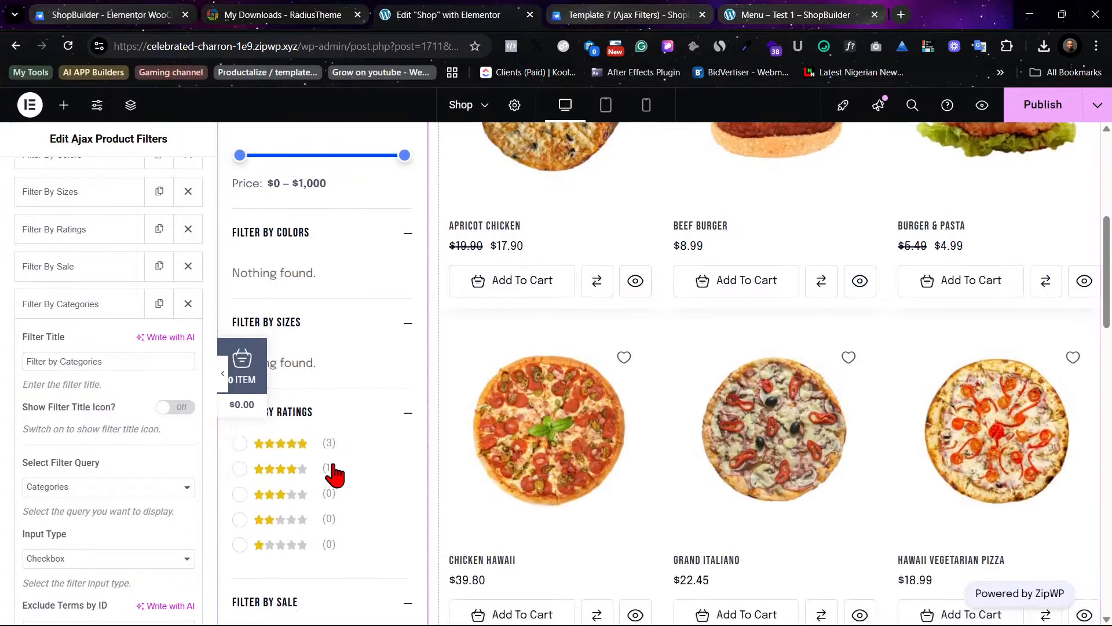
{"action": "left_click", "coordinate": [188, 305]}
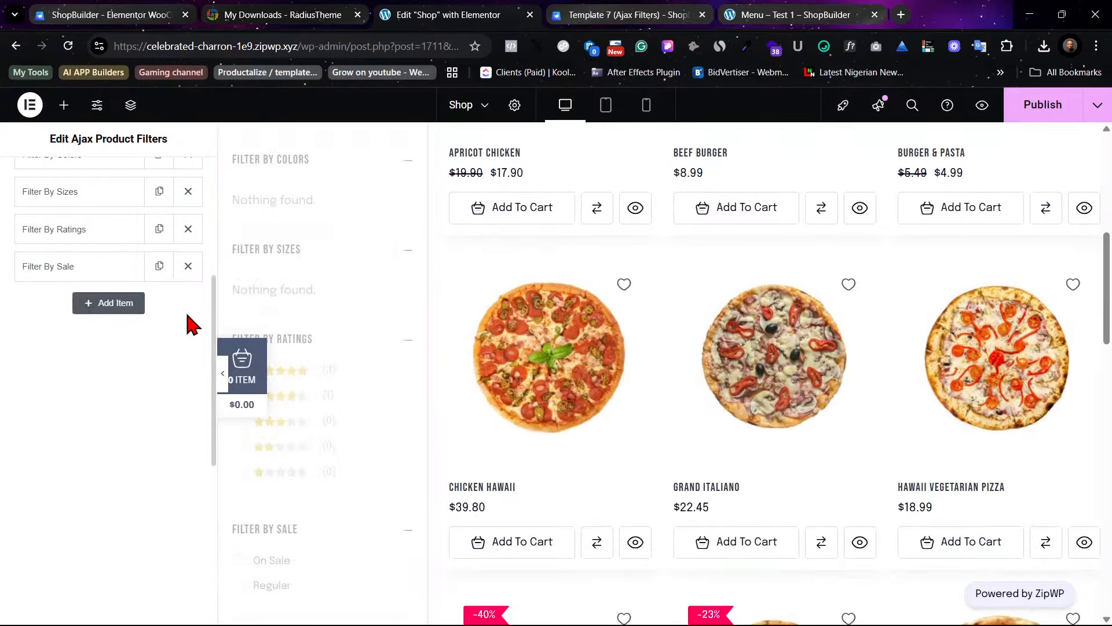
Step: Review the options of the first Filter By Categories item and collapse it again
{"action": "scroll", "coordinate": [149, 371], "scroll_direction": "up", "scroll_amount": 3}
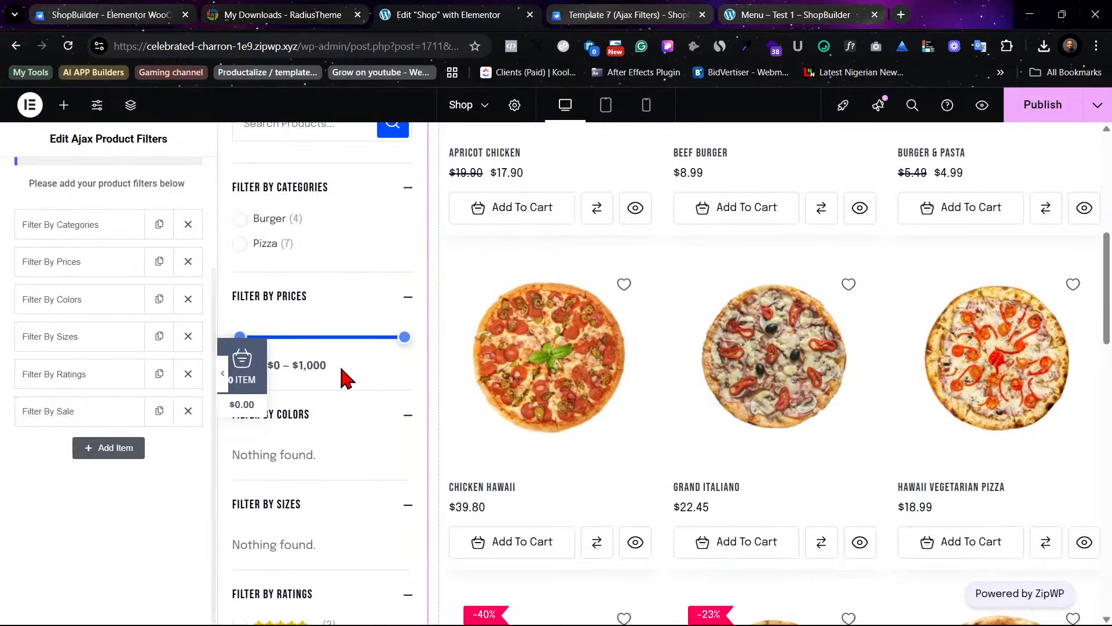
{"action": "scroll", "coordinate": [344, 359], "scroll_direction": "up", "scroll_amount": 4}
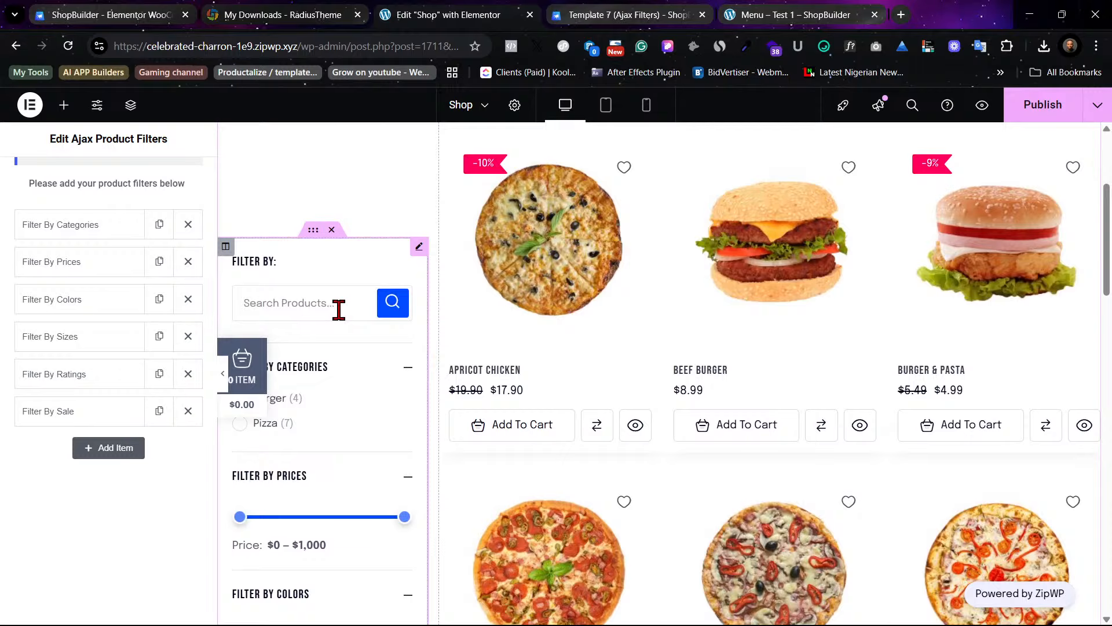
{"action": "left_click", "coordinate": [64, 226]}
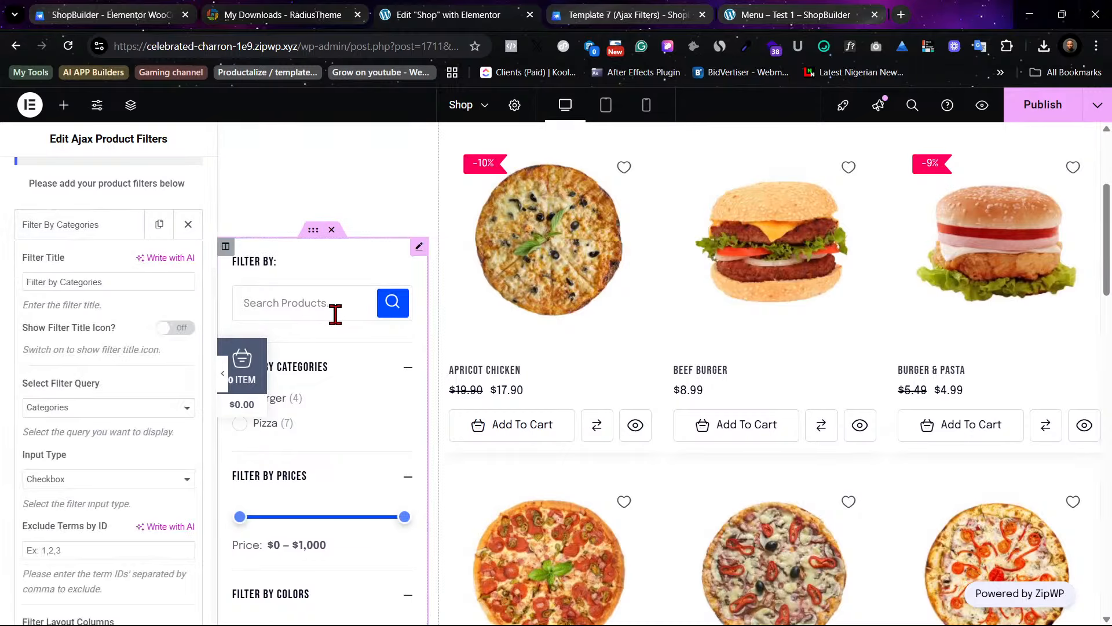
{"action": "left_click", "coordinate": [95, 229]}
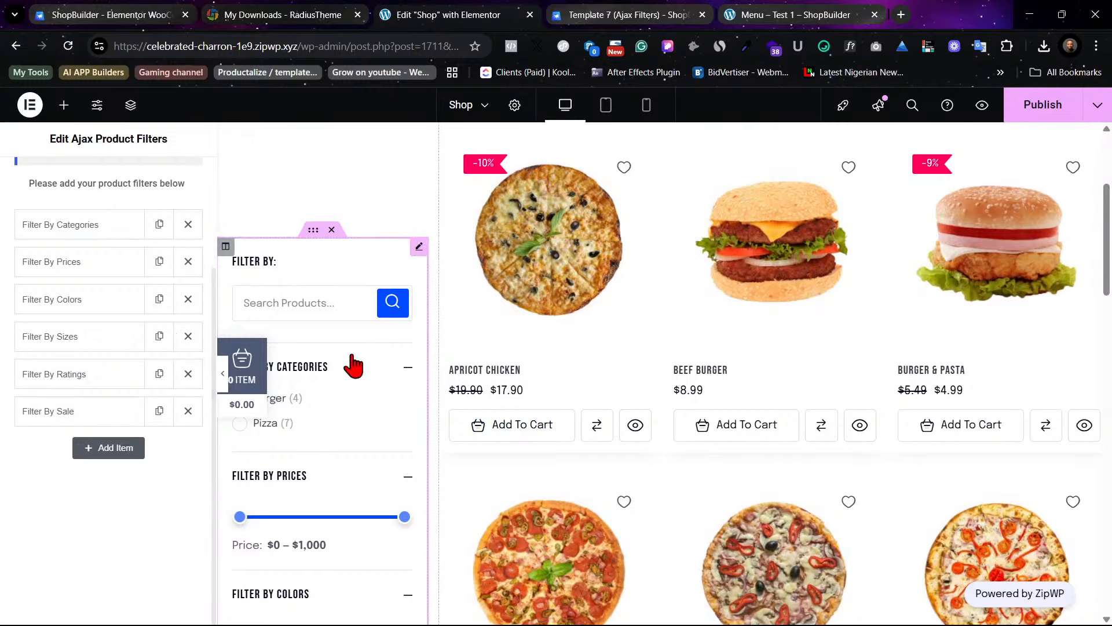
Step: Turn on the filter title icon for the Filter By Prices item and check the price filter in the preview
{"action": "left_click", "coordinate": [75, 263]}
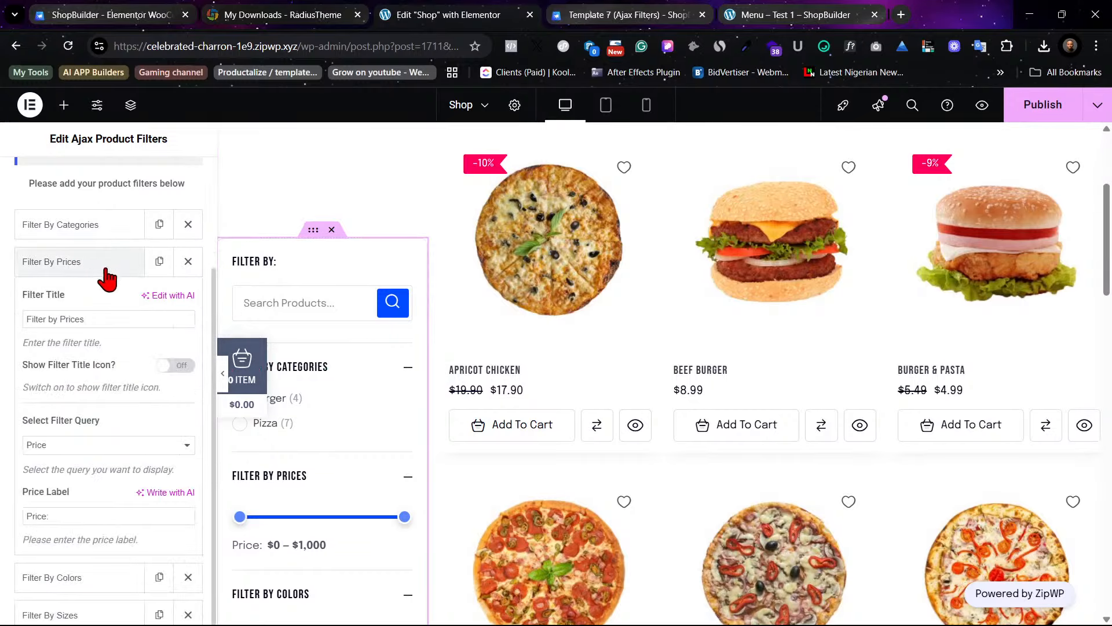
{"action": "scroll", "coordinate": [369, 371], "scroll_direction": "down", "scroll_amount": 1}
{"action": "scroll", "coordinate": [368, 371], "scroll_direction": "down", "scroll_amount": 2}
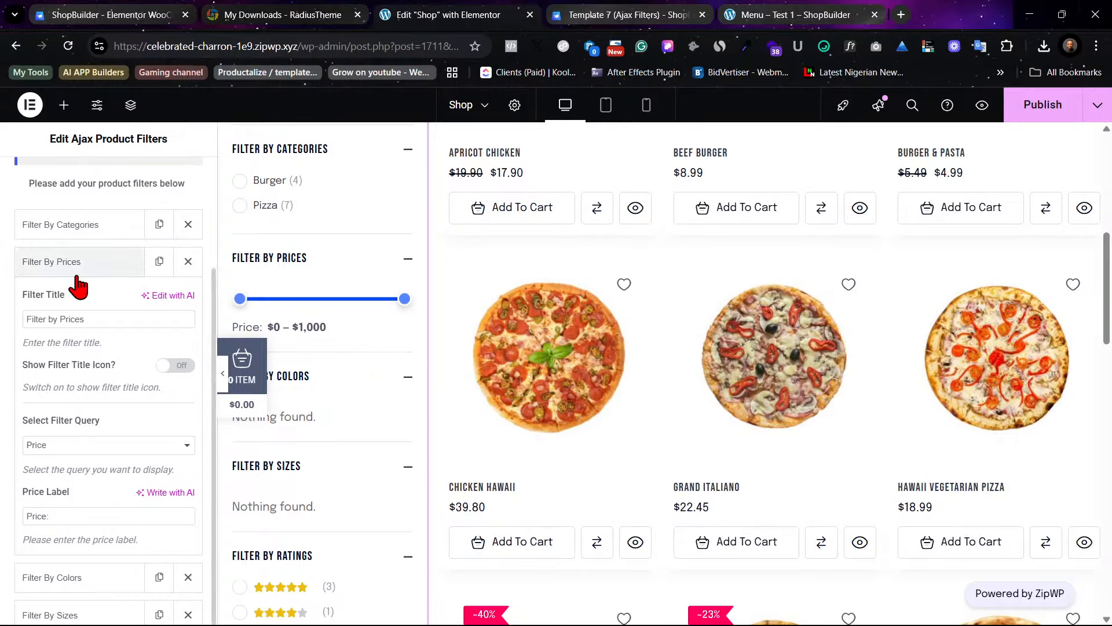
{"action": "left_click", "coordinate": [176, 365]}
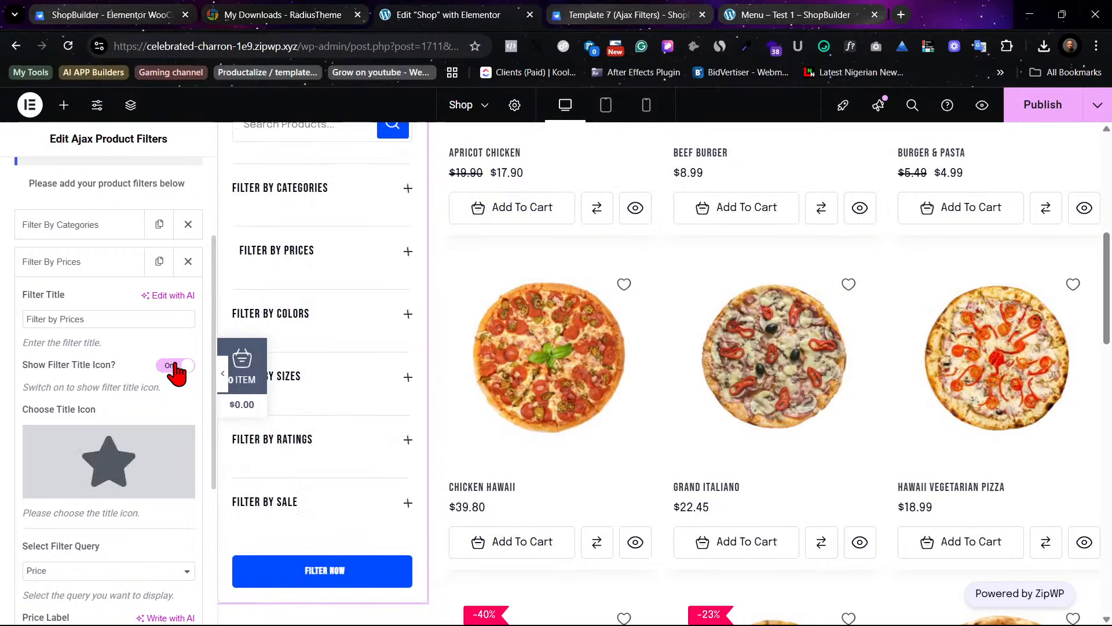
{"action": "scroll", "coordinate": [339, 318], "scroll_direction": "down", "scroll_amount": 3}
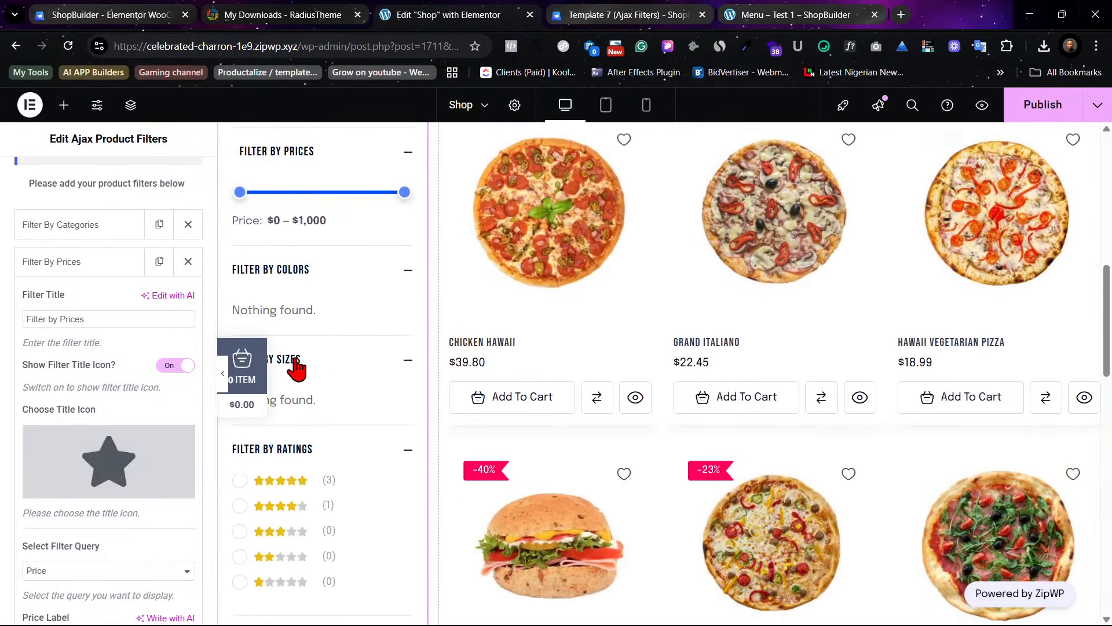
{"action": "scroll", "coordinate": [292, 371], "scroll_direction": "up", "scroll_amount": 1}
{"action": "scroll", "coordinate": [327, 288], "scroll_direction": "up", "scroll_amount": 2}
{"action": "scroll", "coordinate": [330, 293], "scroll_direction": "down", "scroll_amount": 1}
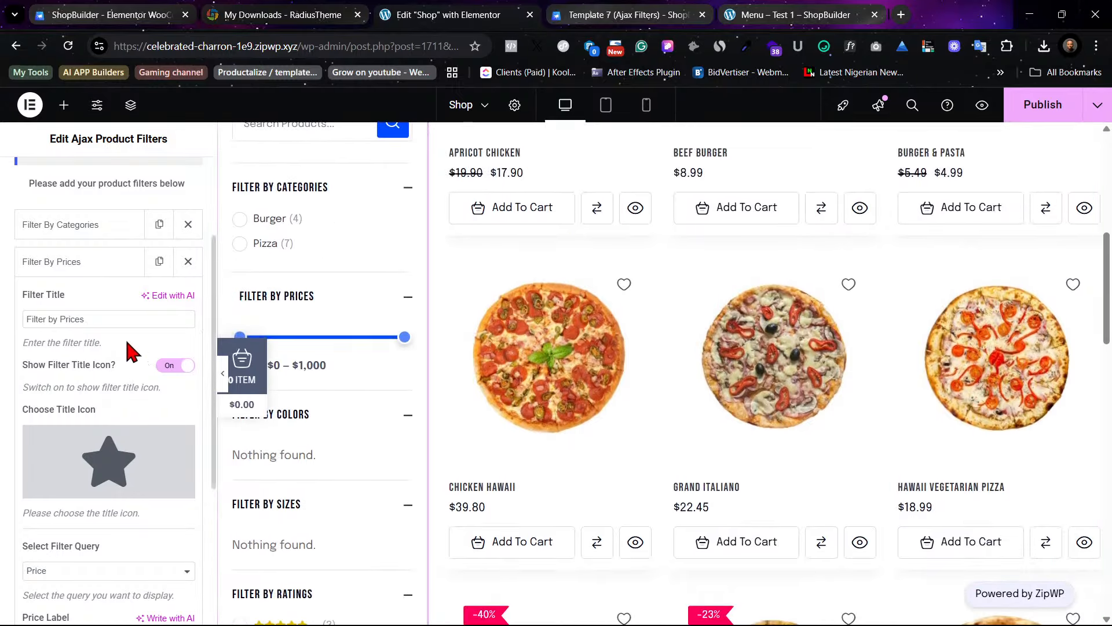
Step: Look over the price filter's remaining options and the product filter widget's color scheme against the sidebar preview
{"action": "scroll", "coordinate": [133, 313], "scroll_direction": "up", "scroll_amount": 2}
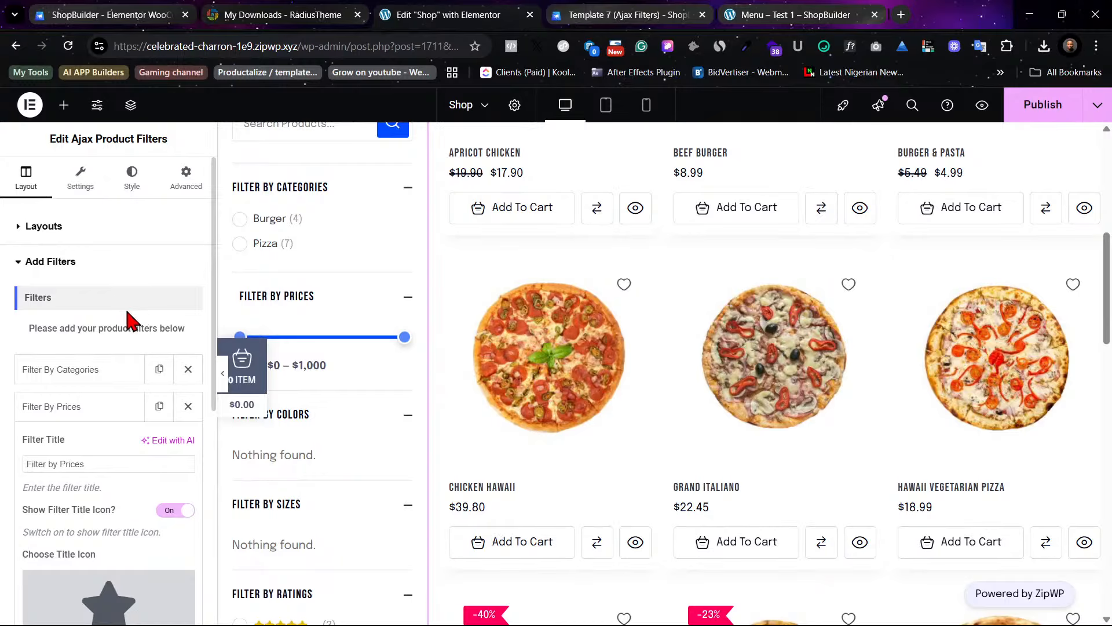
{"action": "scroll", "coordinate": [87, 336], "scroll_direction": "down", "scroll_amount": 4}
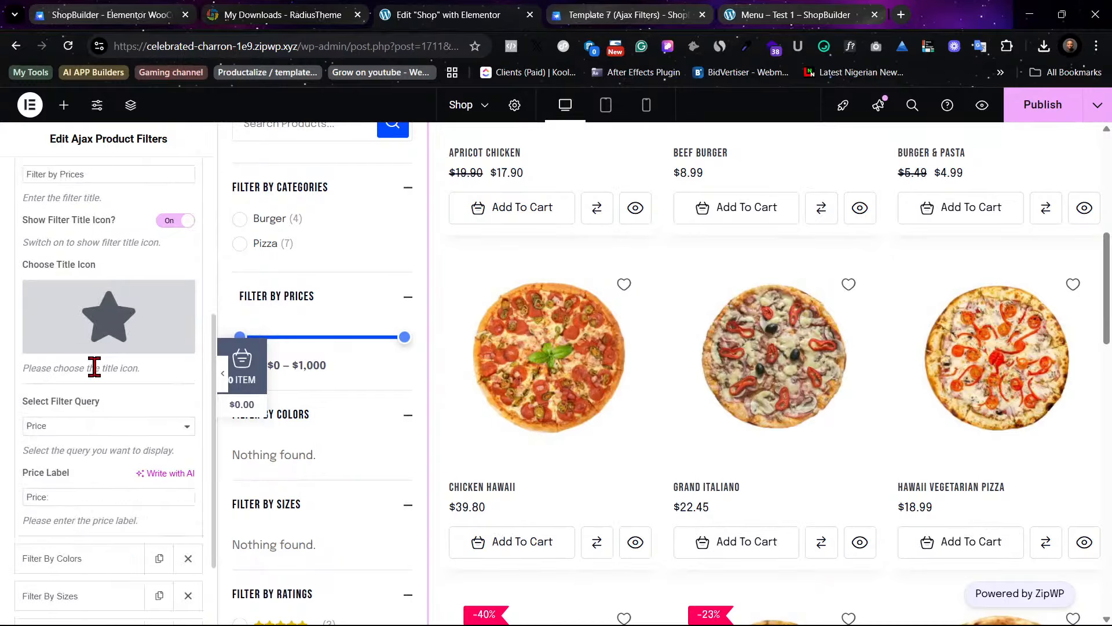
{"action": "scroll", "coordinate": [95, 367], "scroll_direction": "up", "scroll_amount": 2}
{"action": "scroll", "coordinate": [99, 362], "scroll_direction": "up", "scroll_amount": 2}
{"action": "scroll", "coordinate": [99, 362], "scroll_direction": "down", "scroll_amount": 2}
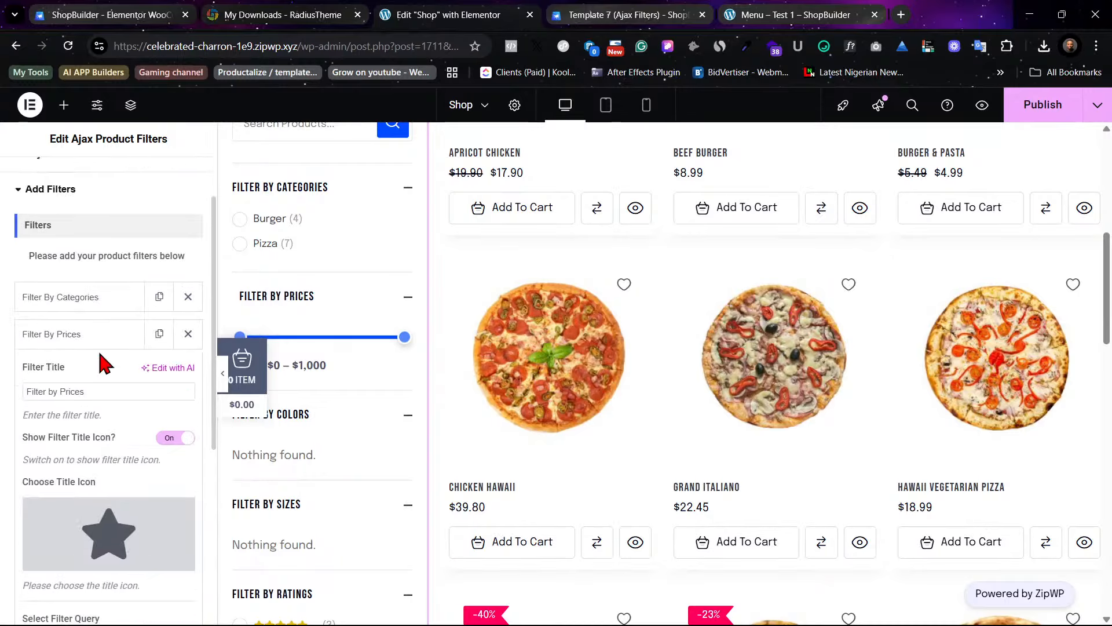
{"action": "scroll", "coordinate": [100, 362], "scroll_direction": "up", "scroll_amount": 4}
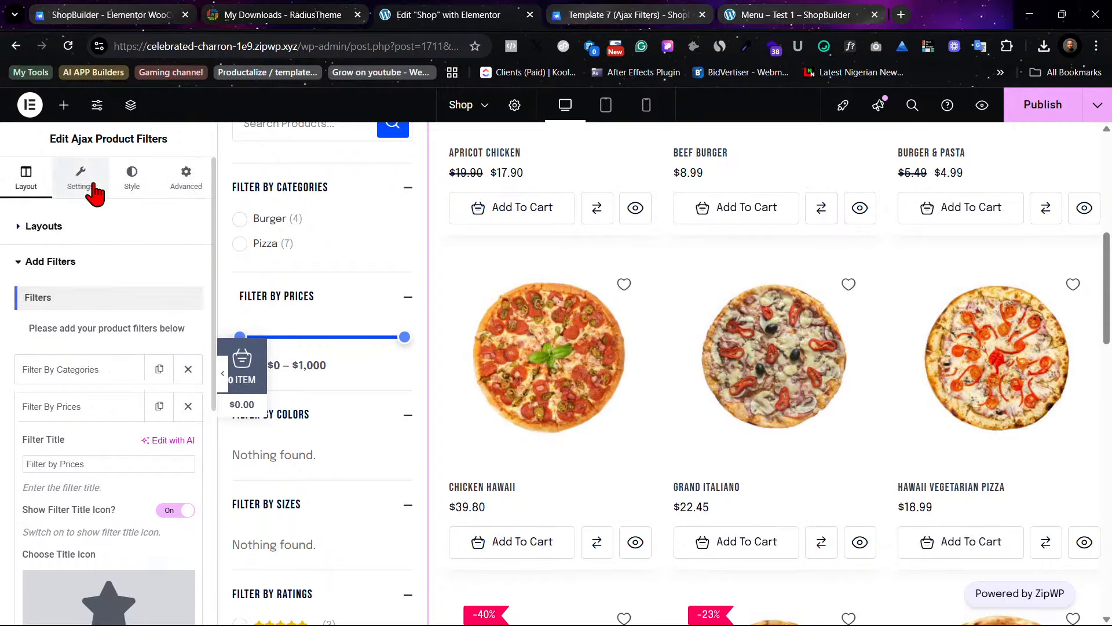
{"action": "left_click", "coordinate": [92, 185]}
{"action": "left_click", "coordinate": [131, 185]}
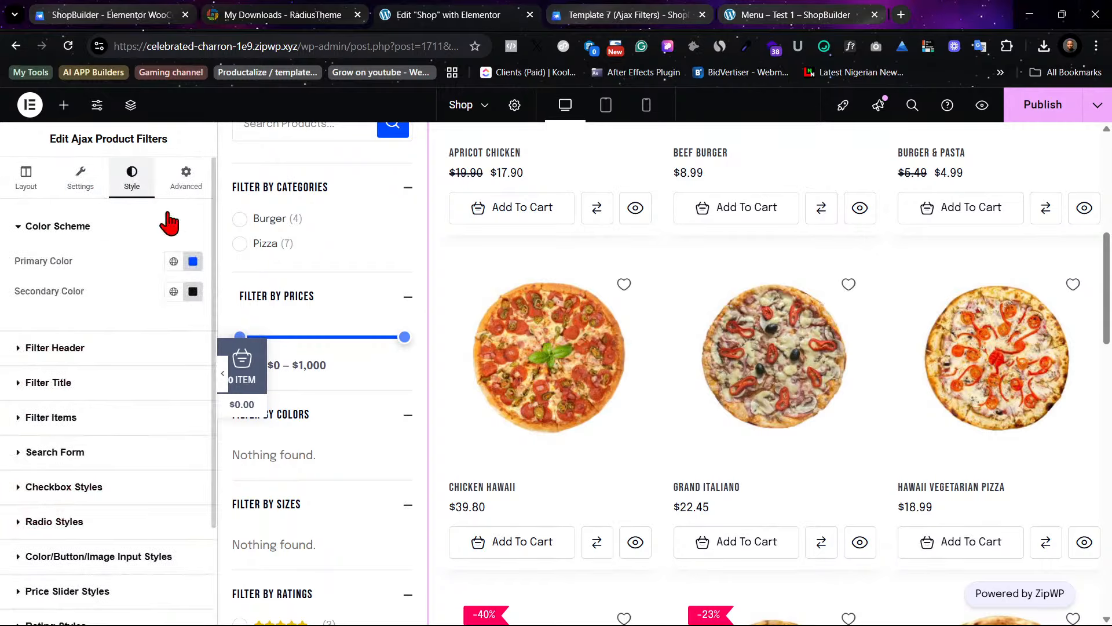
{"action": "scroll", "coordinate": [324, 281], "scroll_direction": "down", "scroll_amount": 1}
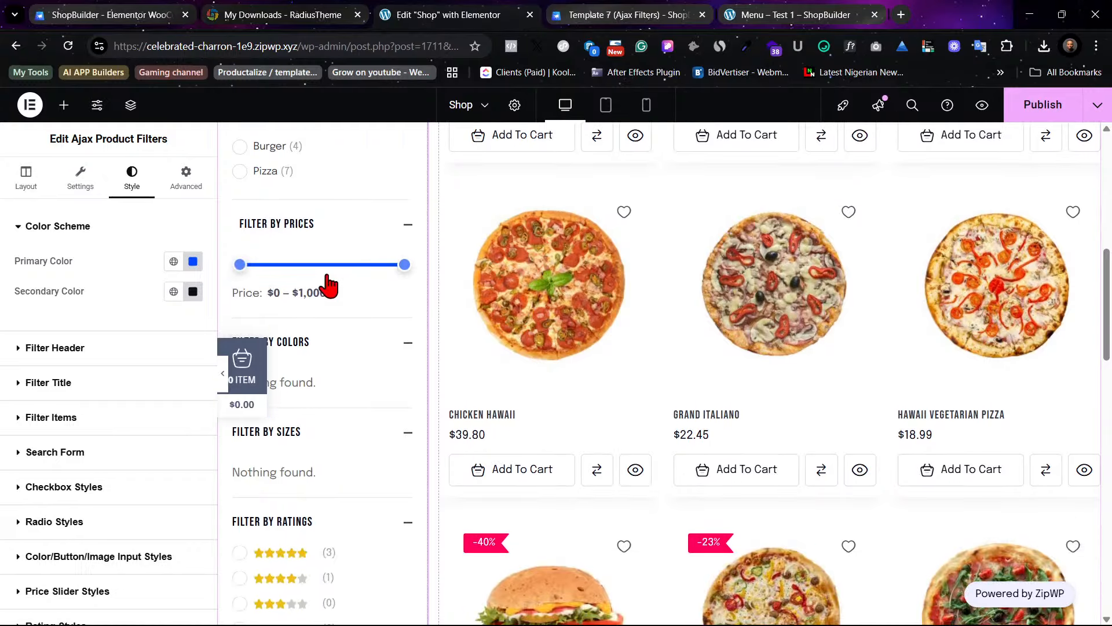
{"action": "scroll", "coordinate": [329, 276], "scroll_direction": "down", "scroll_amount": 1}
{"action": "scroll", "coordinate": [330, 276], "scroll_direction": "up", "scroll_amount": 1}
{"action": "scroll", "coordinate": [316, 265], "scroll_direction": "up", "scroll_amount": 1}
{"action": "scroll", "coordinate": [315, 276], "scroll_direction": "down", "scroll_amount": 1}
Step: Look through the widget's Filter Header and Filter Title styling and the list of other style sections
{"action": "left_click", "coordinate": [82, 232]}
{"action": "left_click", "coordinate": [83, 255]}
{"action": "left_click", "coordinate": [85, 264]}
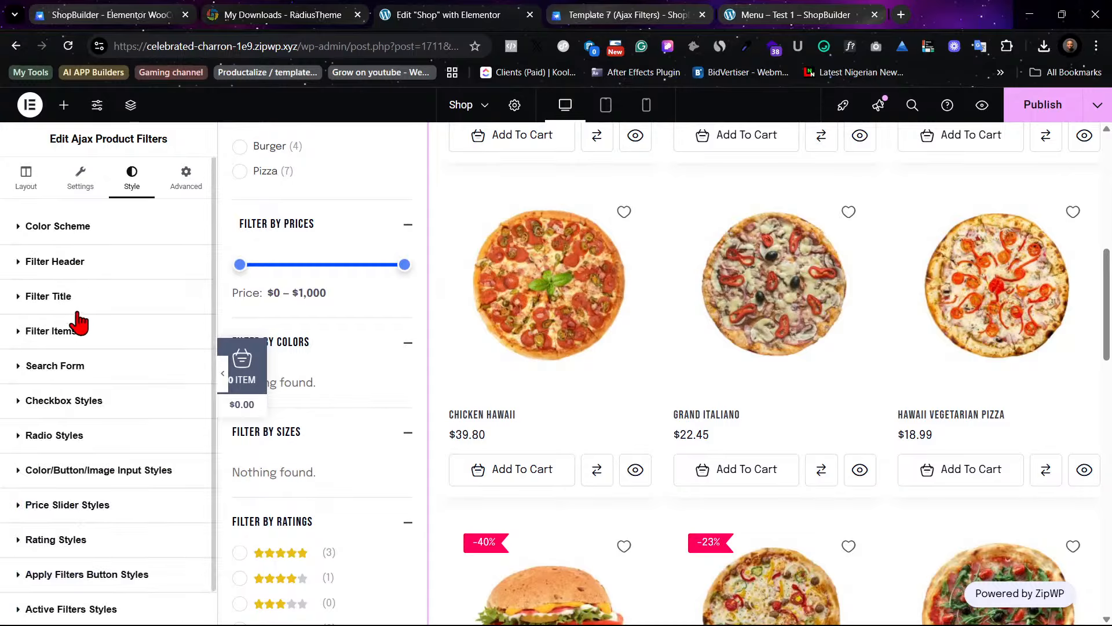
{"action": "scroll", "coordinate": [80, 310], "scroll_direction": "down", "scroll_amount": 1}
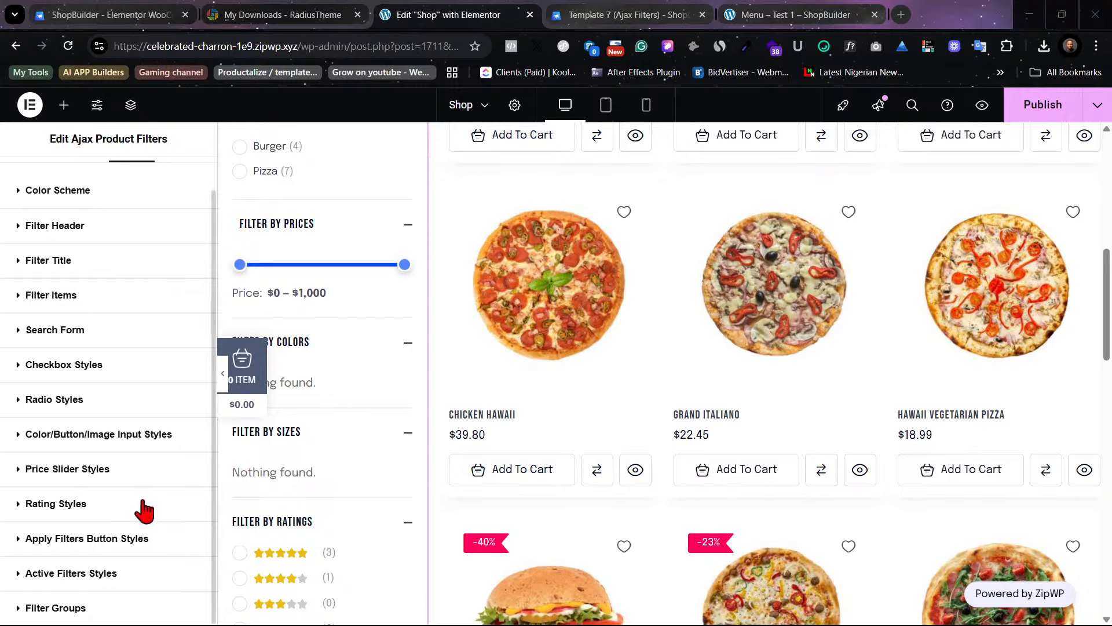
{"action": "scroll", "coordinate": [145, 505], "scroll_direction": "up", "scroll_amount": 1}
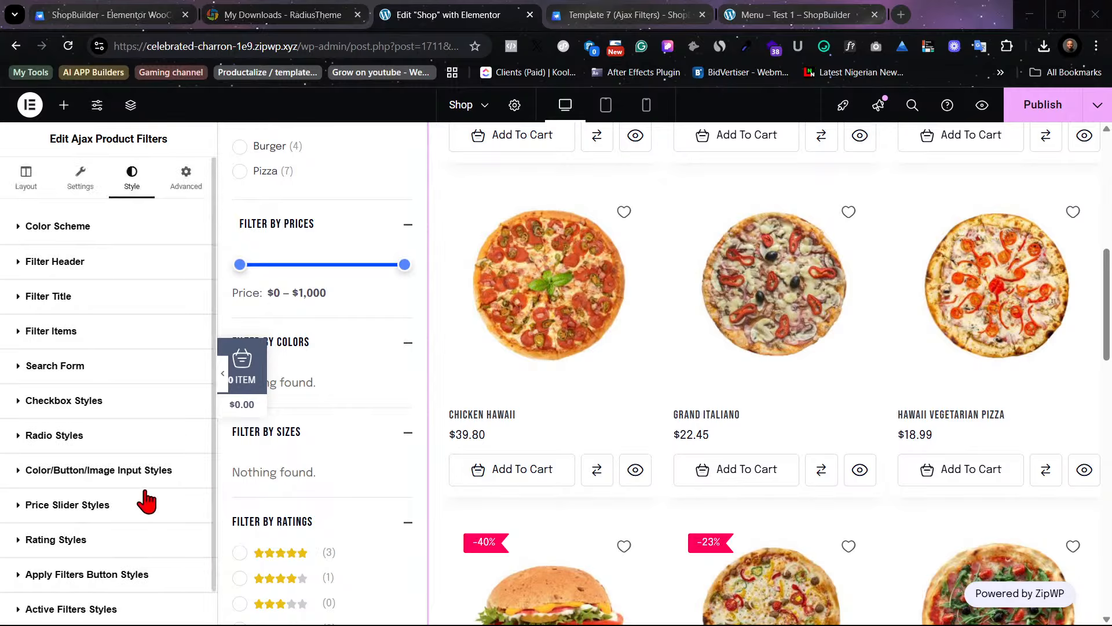
{"action": "left_click", "coordinate": [87, 228]}
{"action": "left_click", "coordinate": [87, 230]}
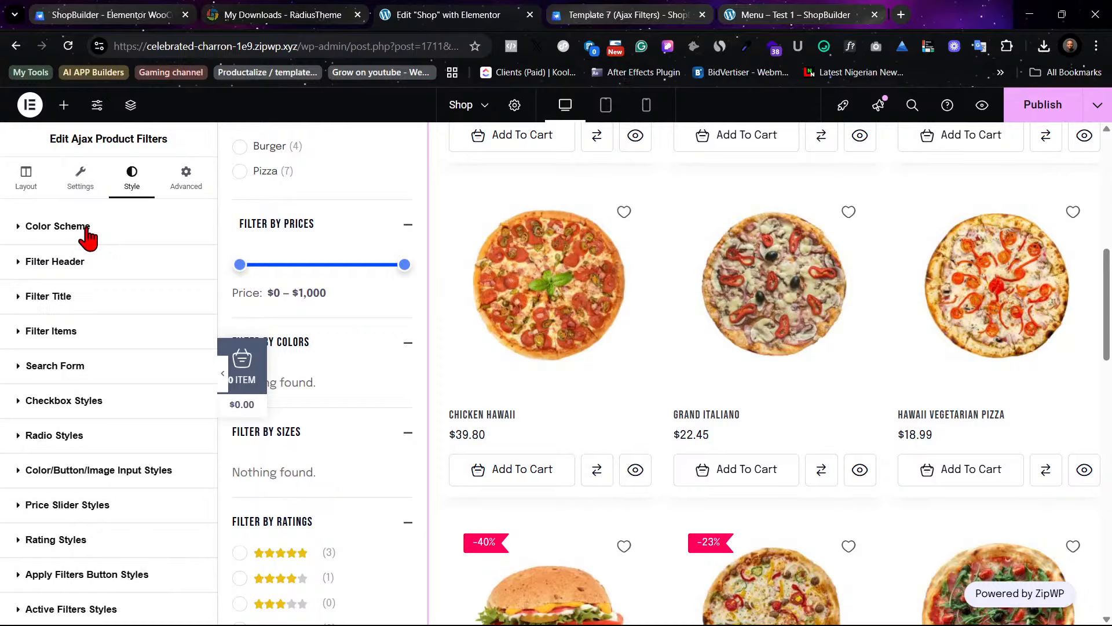
{"action": "left_click", "coordinate": [80, 272]}
{"action": "left_click", "coordinate": [80, 272]}
{"action": "left_click", "coordinate": [75, 300]}
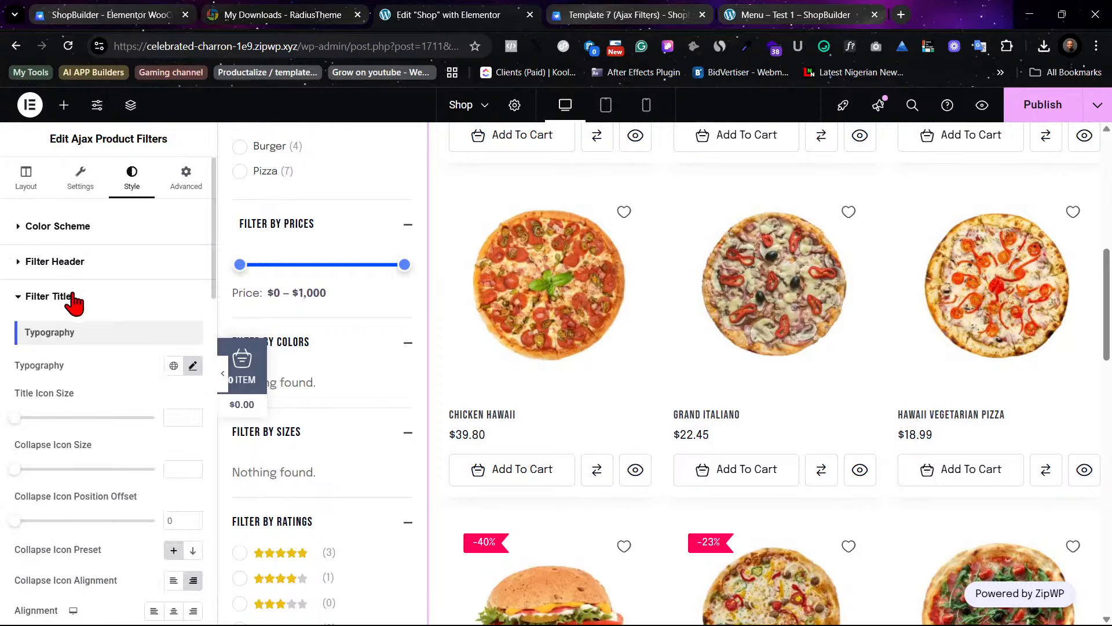
{"action": "left_click", "coordinate": [73, 300]}
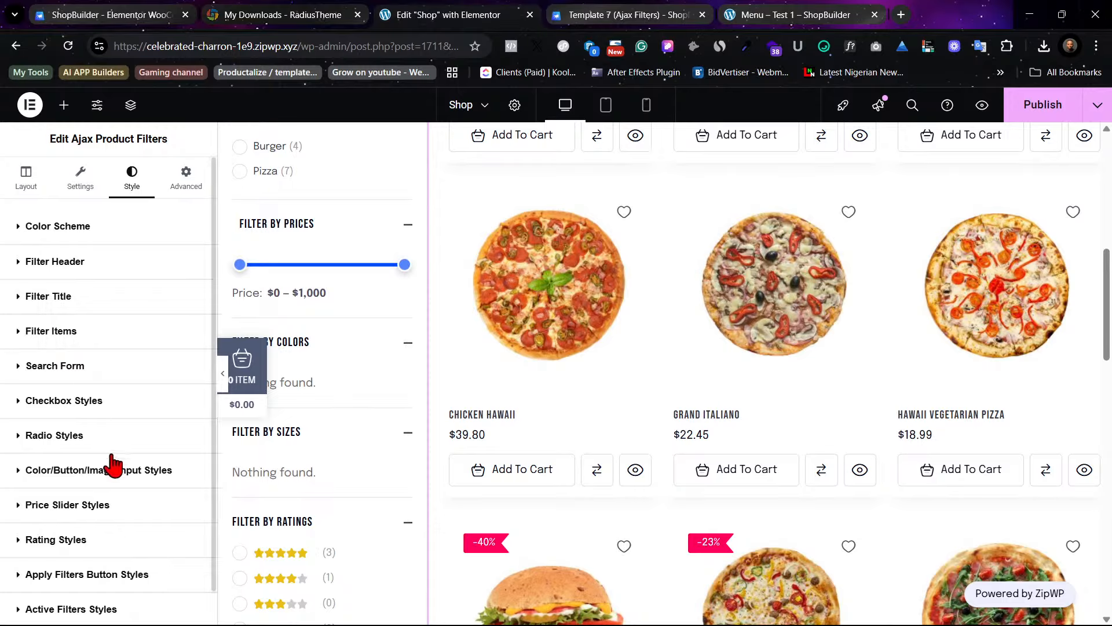
{"action": "scroll", "coordinate": [105, 467], "scroll_direction": "down", "scroll_amount": 1}
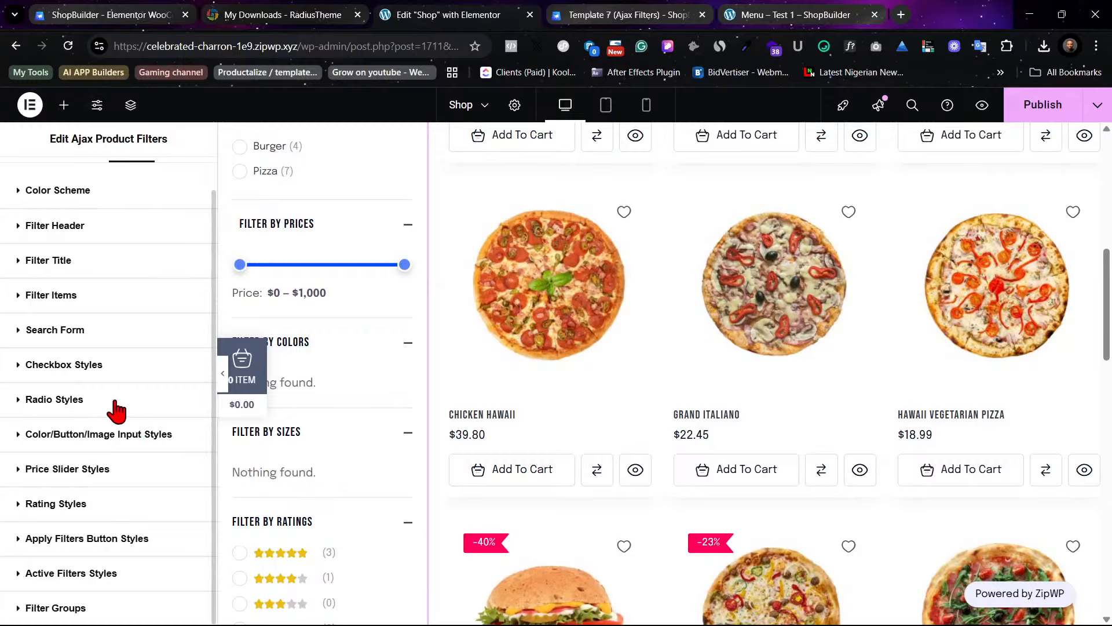
Step: Examine the Filter Items styling for typography, product count, label colors, border and spacing, and skim the remaining style sections
{"action": "left_click", "coordinate": [88, 304]}
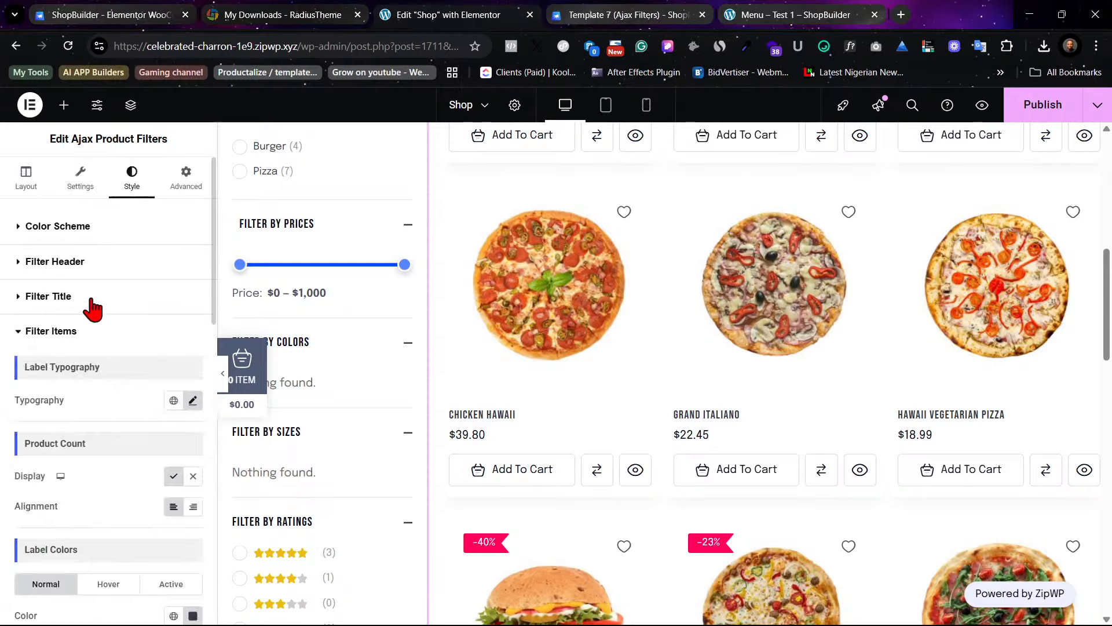
{"action": "scroll", "coordinate": [157, 548], "scroll_direction": "down", "scroll_amount": 6}
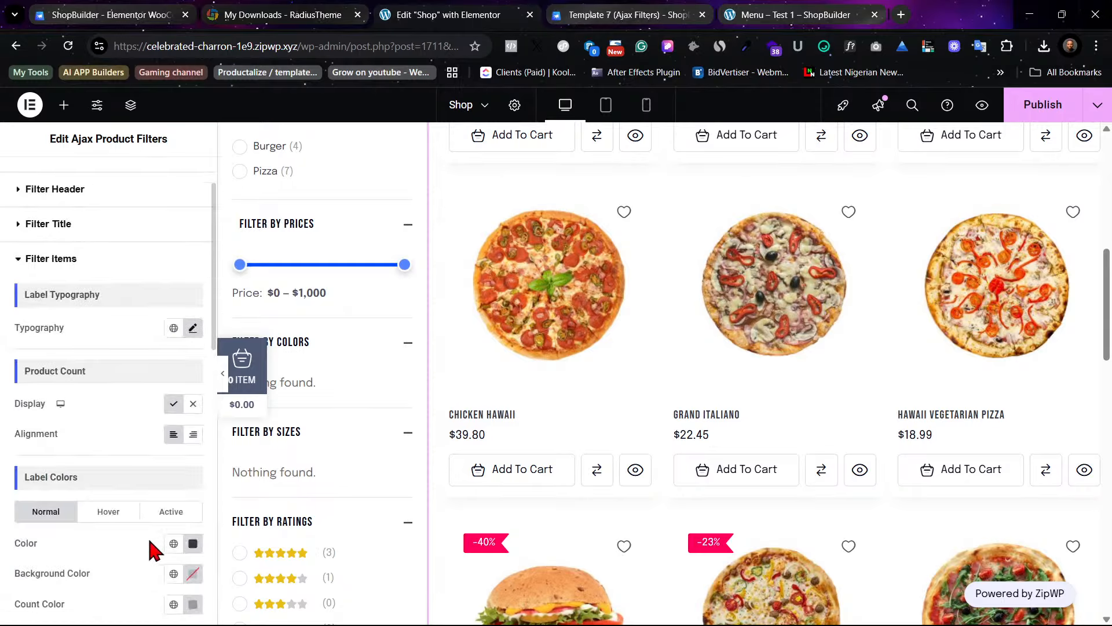
{"action": "scroll", "coordinate": [141, 549], "scroll_direction": "down", "scroll_amount": 1}
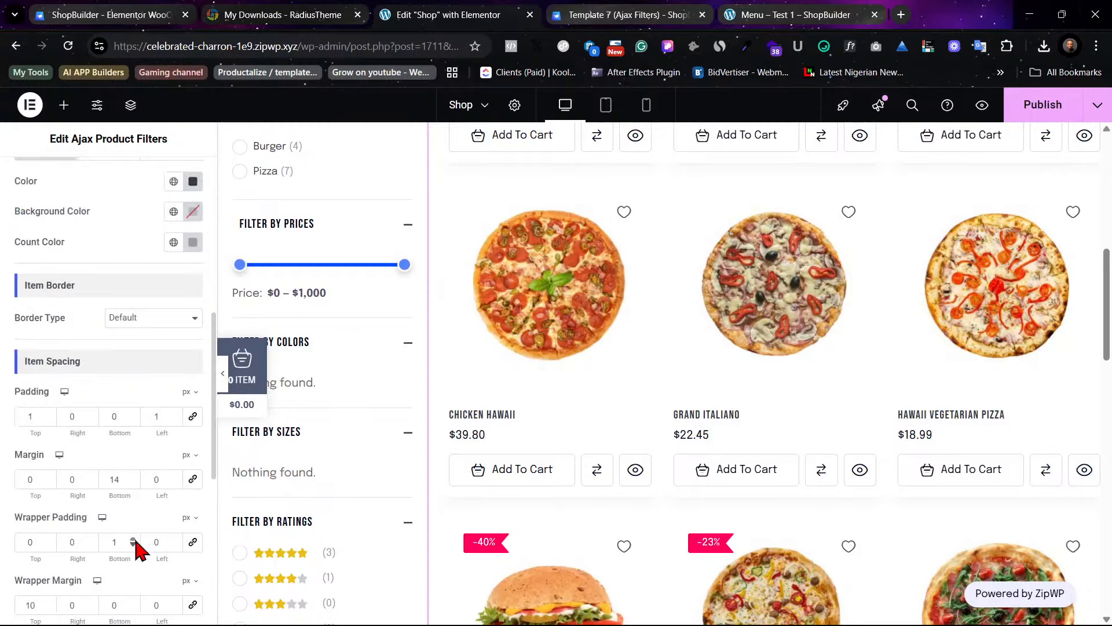
{"action": "scroll", "coordinate": [136, 536], "scroll_direction": "down", "scroll_amount": 1}
{"action": "scroll", "coordinate": [136, 548], "scroll_direction": "up", "scroll_amount": 6}
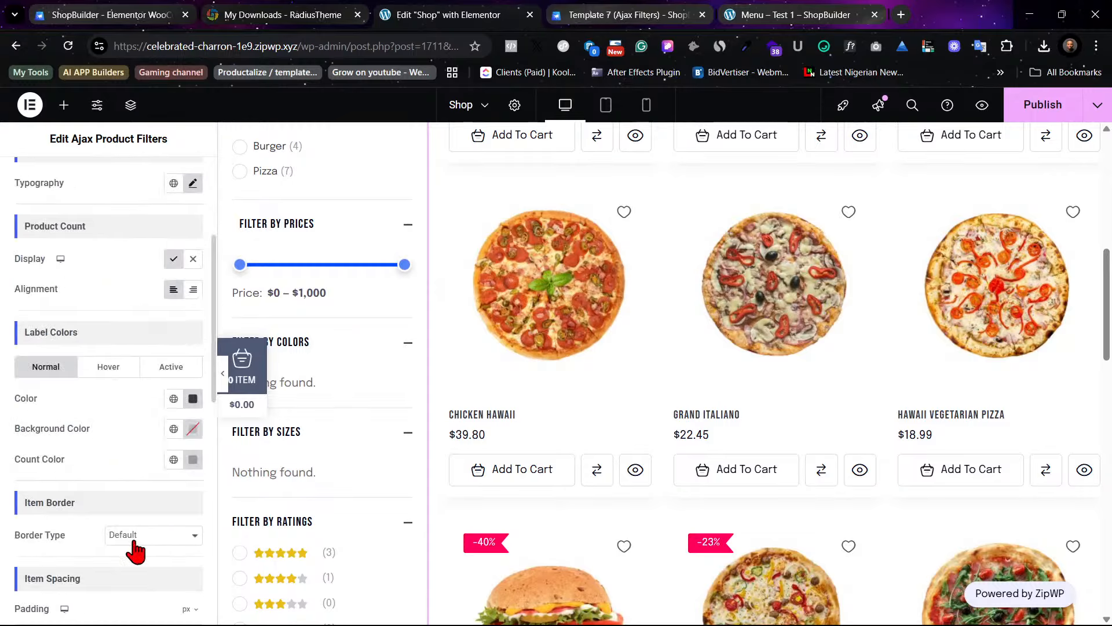
{"action": "left_click", "coordinate": [72, 262]}
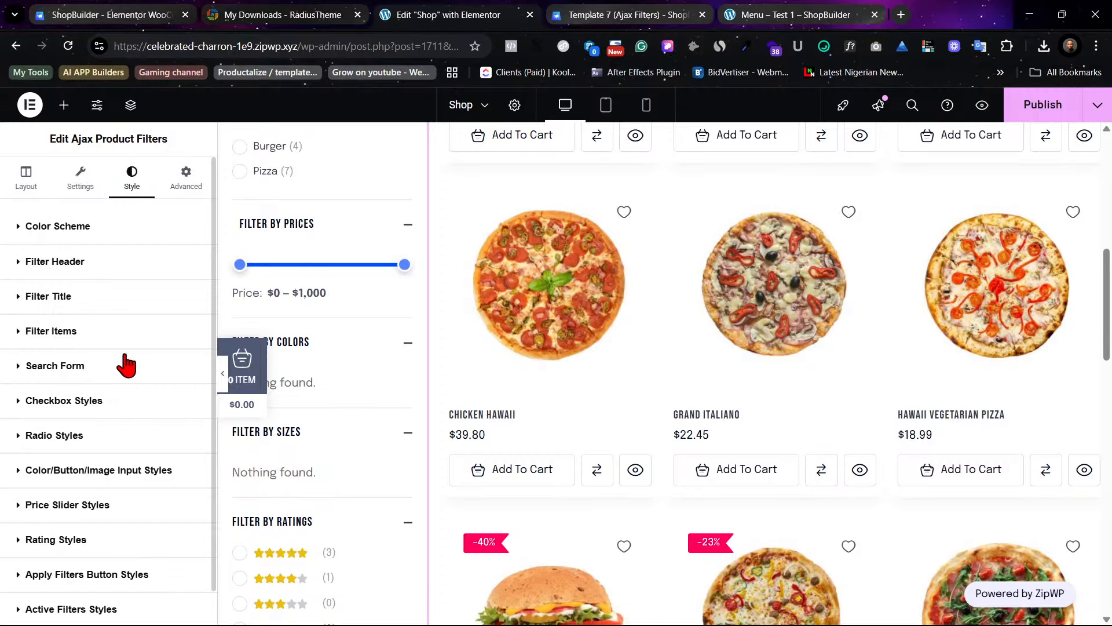
{"action": "scroll", "coordinate": [124, 372], "scroll_direction": "down", "scroll_amount": 1}
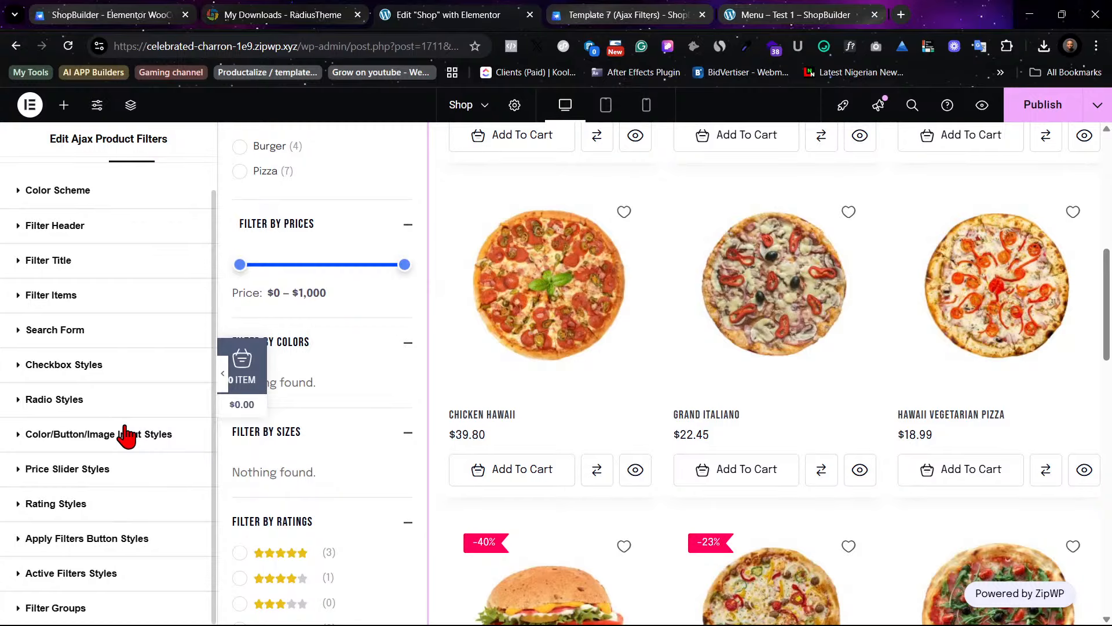
{"action": "scroll", "coordinate": [125, 436], "scroll_direction": "up", "scroll_amount": 1}
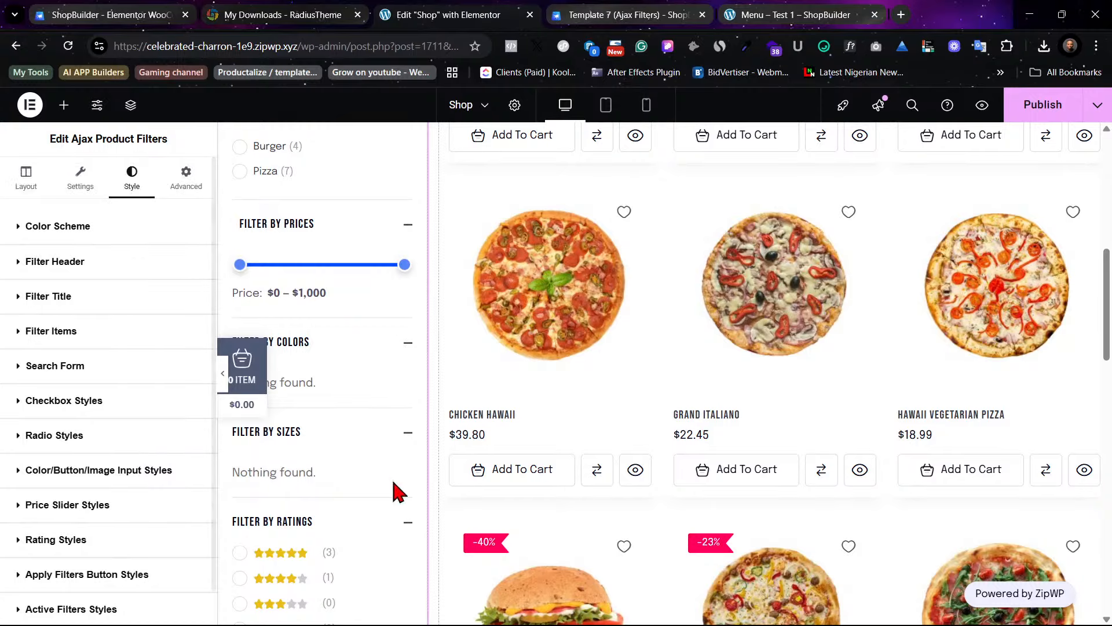
Step: Look through the product filter widget's layout choices, filter settings and search form settings alongside the sidebar preview
{"action": "scroll", "coordinate": [392, 489], "scroll_direction": "down", "scroll_amount": 5}
{"action": "scroll", "coordinate": [366, 482], "scroll_direction": "up", "scroll_amount": 4}
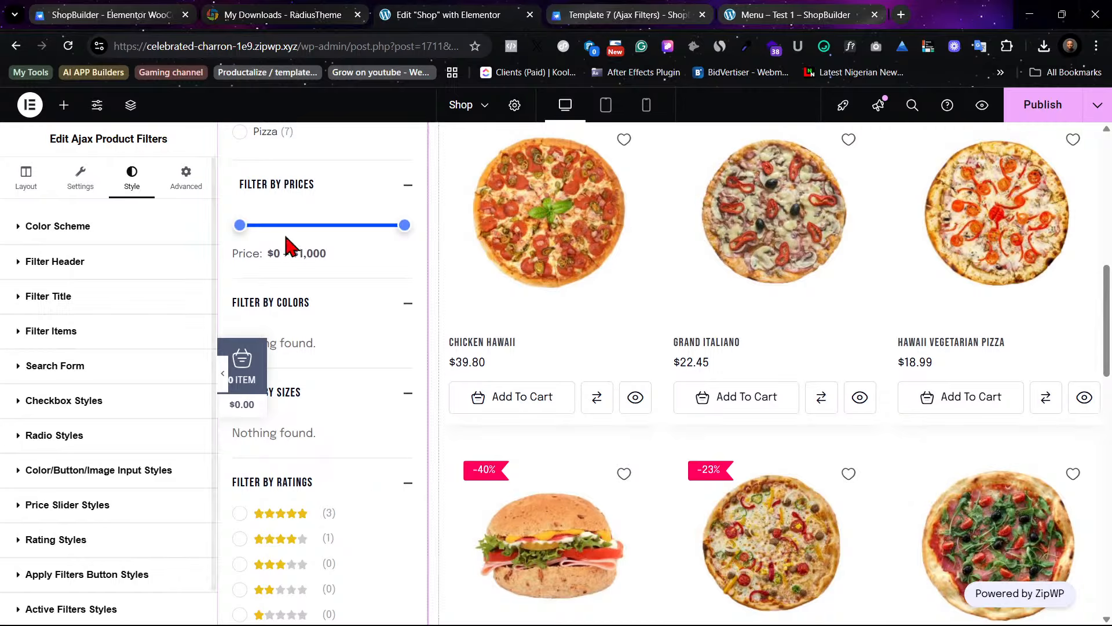
{"action": "left_click", "coordinate": [25, 177]}
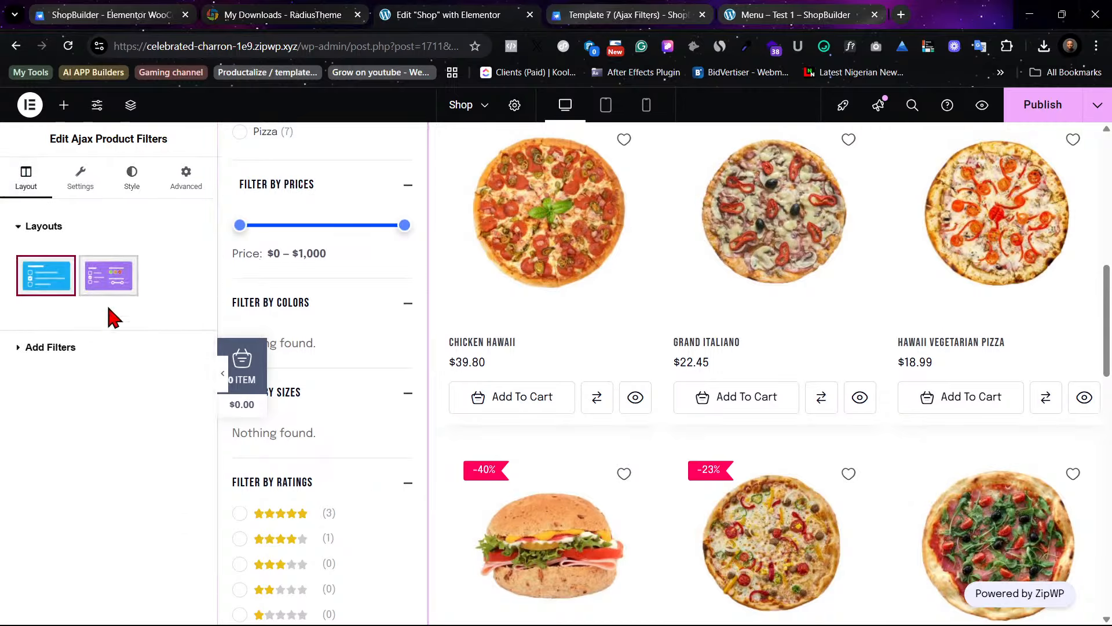
{"action": "left_click", "coordinate": [91, 197]}
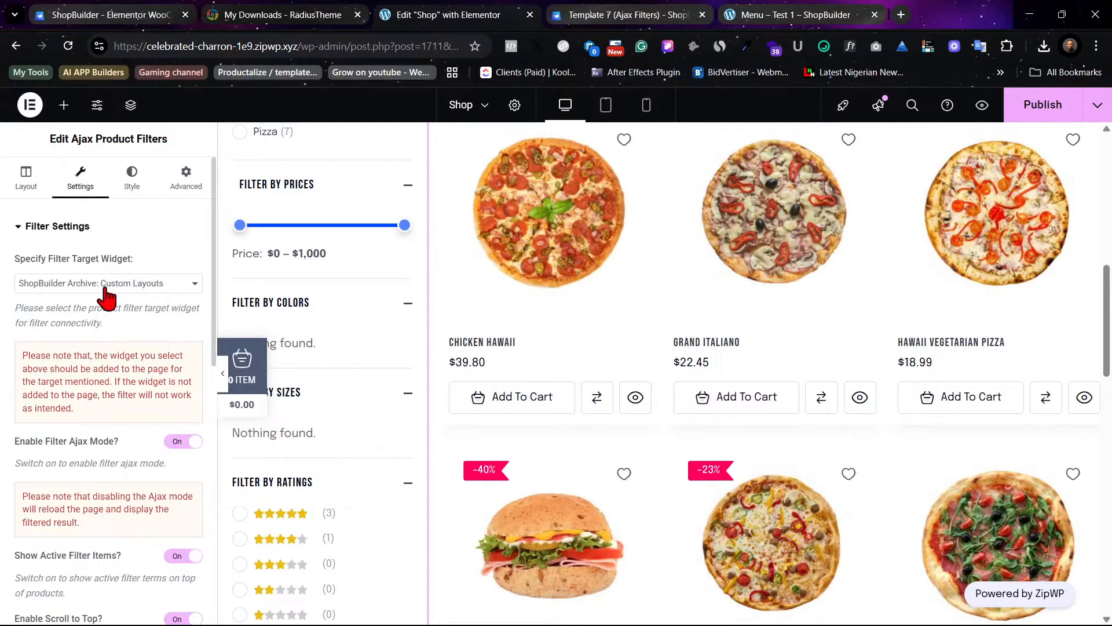
{"action": "scroll", "coordinate": [101, 441], "scroll_direction": "down", "scroll_amount": 1}
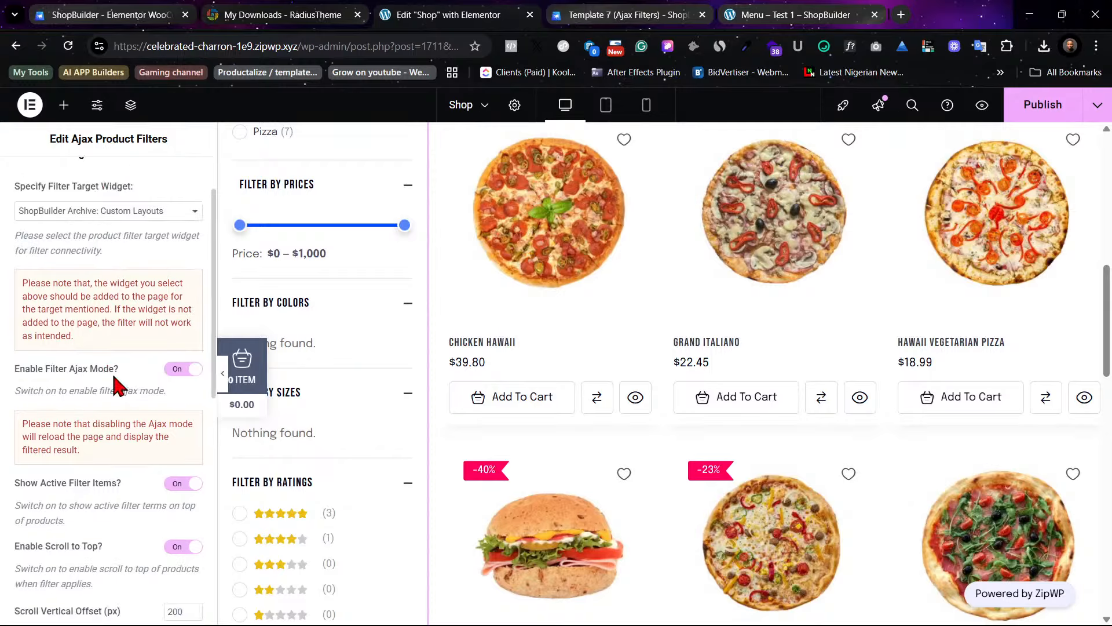
{"action": "scroll", "coordinate": [119, 384], "scroll_direction": "down", "scroll_amount": 2}
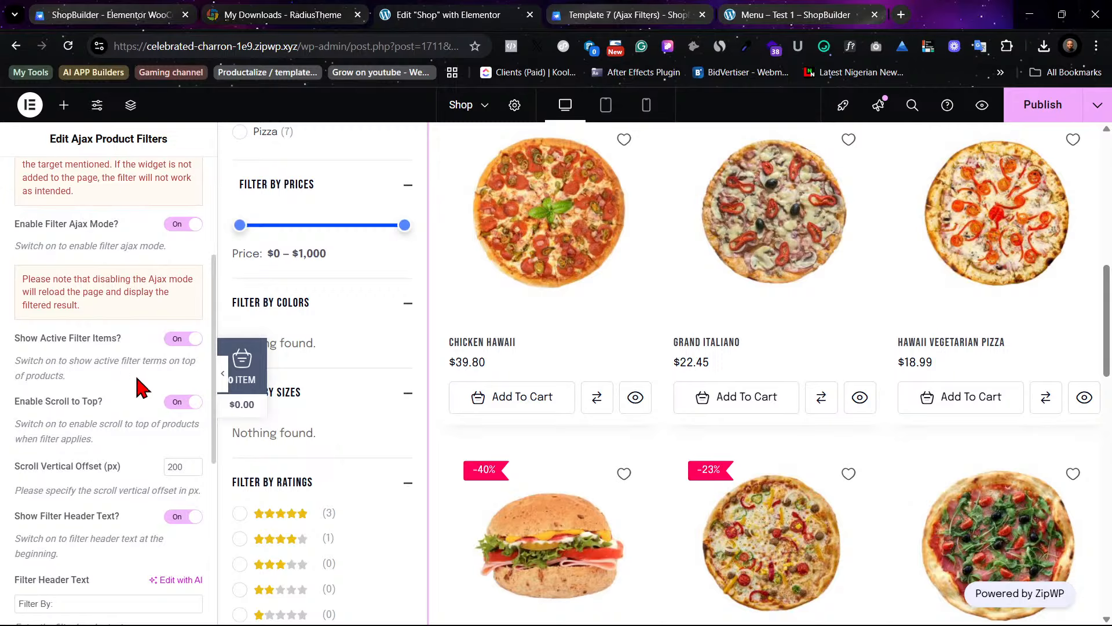
{"action": "scroll", "coordinate": [145, 426], "scroll_direction": "down", "scroll_amount": 5}
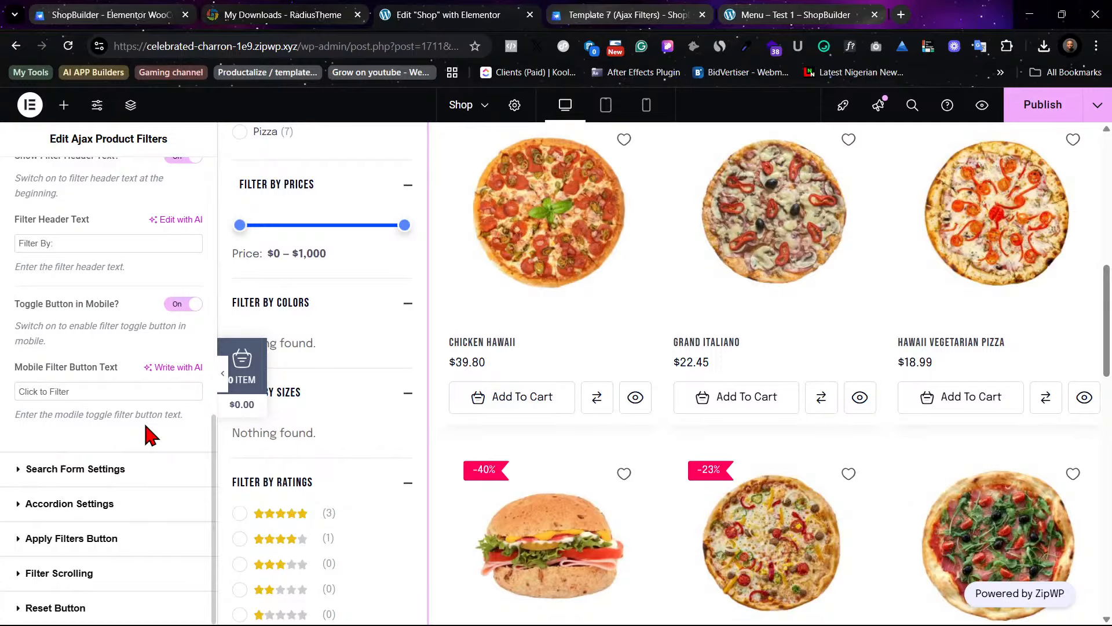
{"action": "left_click", "coordinate": [130, 475]}
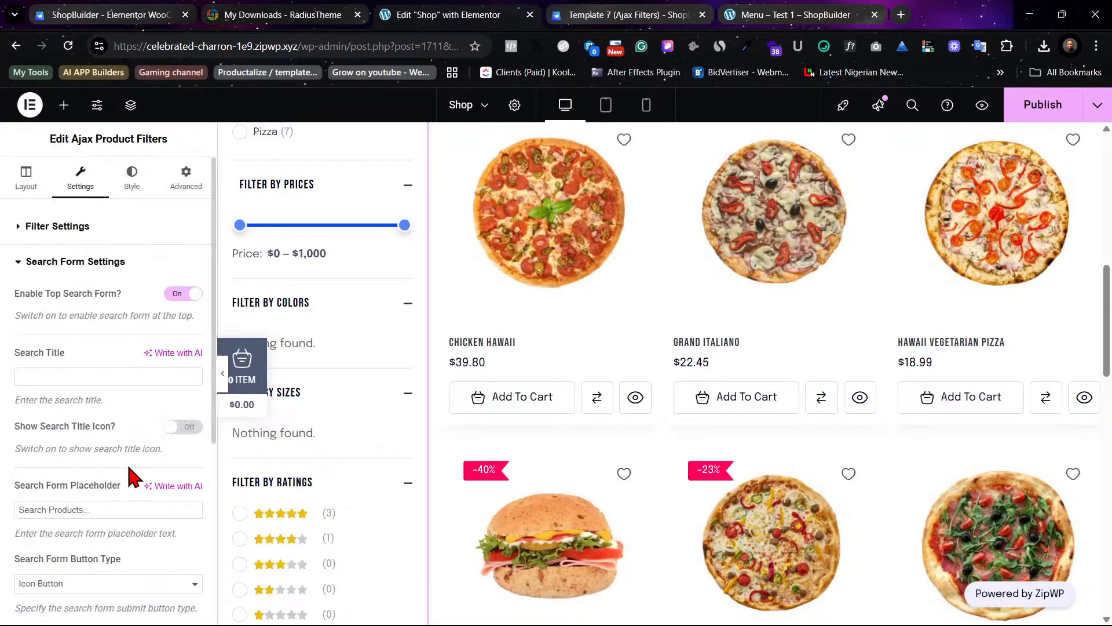
{"action": "left_click", "coordinate": [112, 263]}
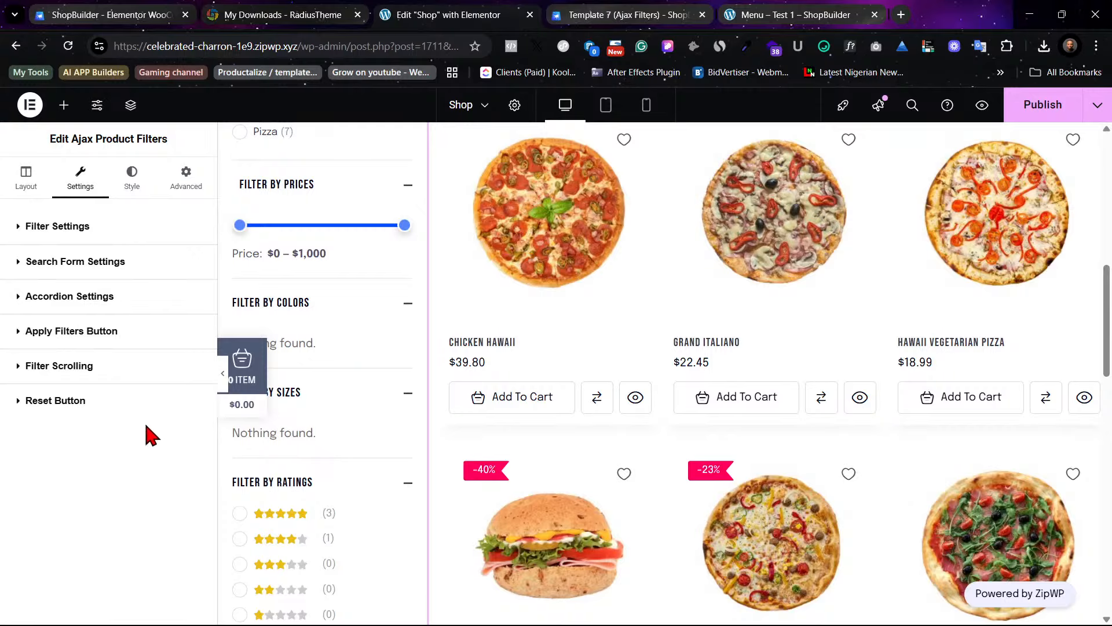
Step: Turn on the reset filter button for the product filters and check it in the preview
{"action": "left_click", "coordinate": [99, 405]}
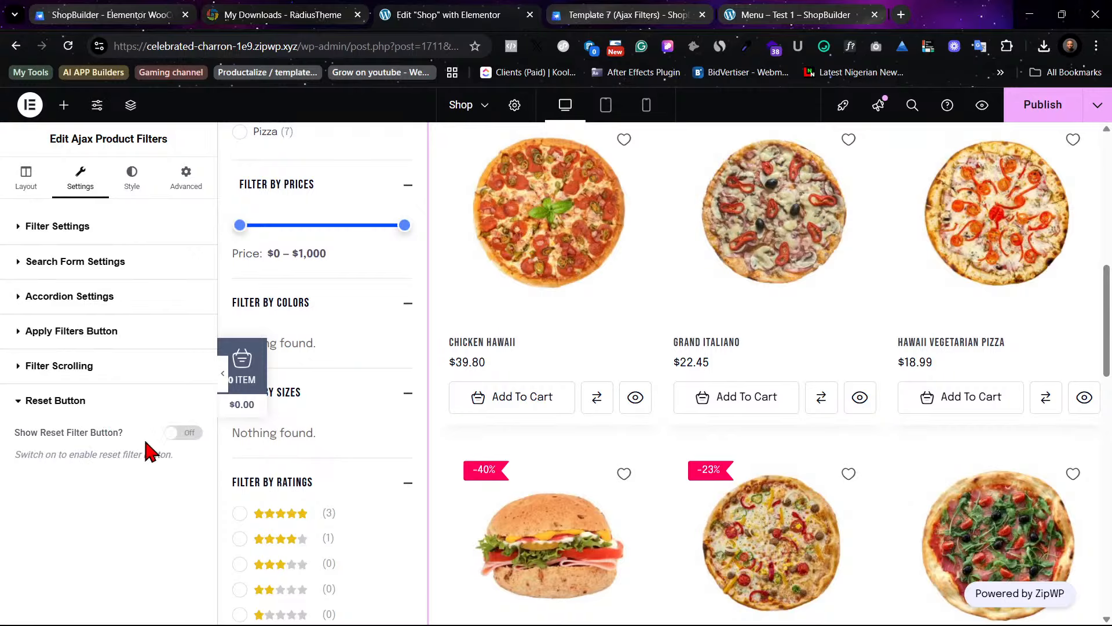
{"action": "scroll", "coordinate": [402, 467], "scroll_direction": "down", "scroll_amount": 7}
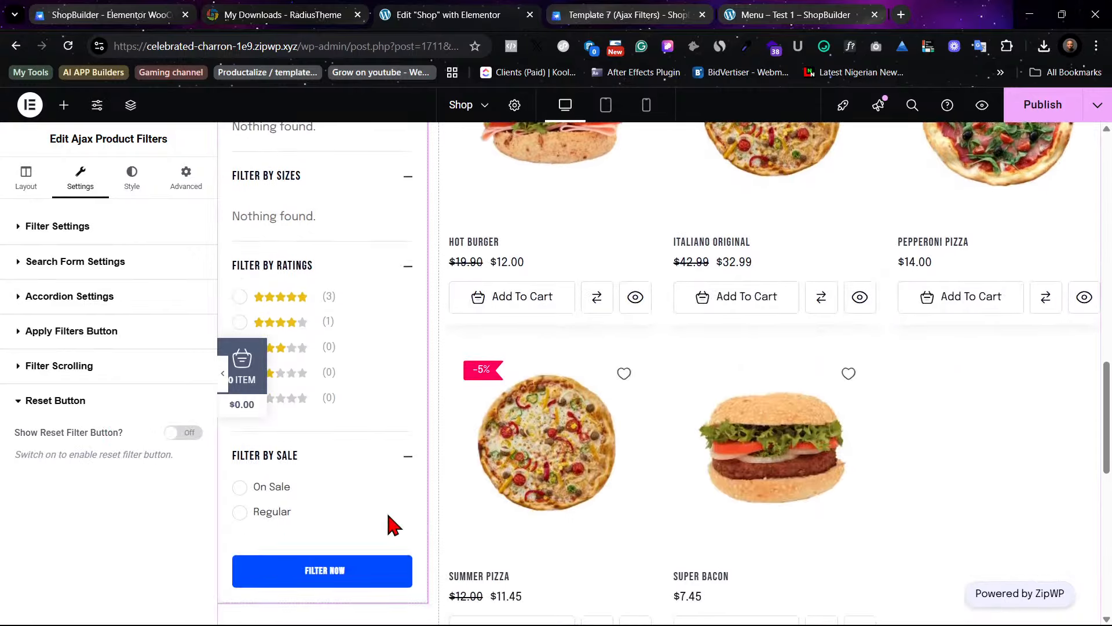
{"action": "left_click", "coordinate": [184, 433]}
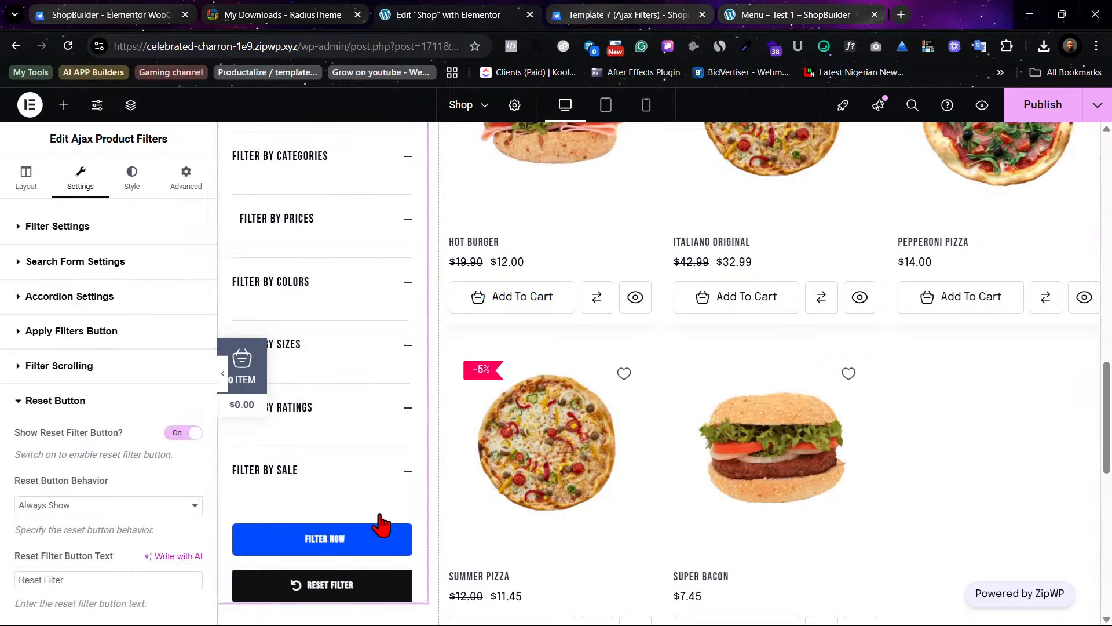
{"action": "scroll", "coordinate": [380, 522], "scroll_direction": "down", "scroll_amount": 5}
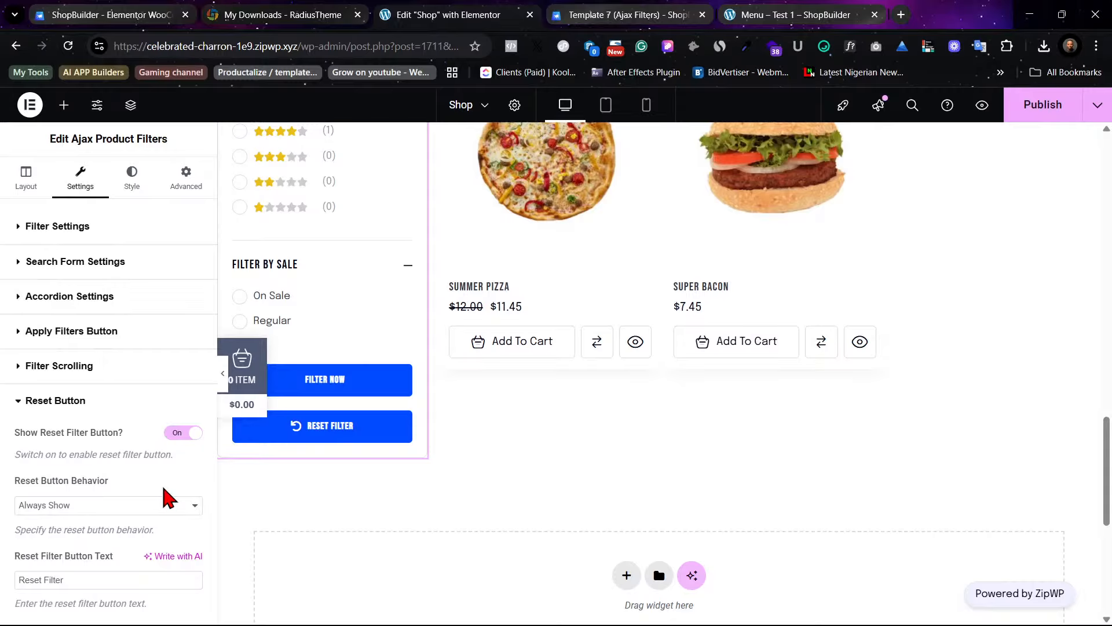
Step: Set the reset button behavior to Only When Filter Applied and publish the shop page
{"action": "left_click", "coordinate": [165, 506]}
{"action": "left_click", "coordinate": [166, 539]}
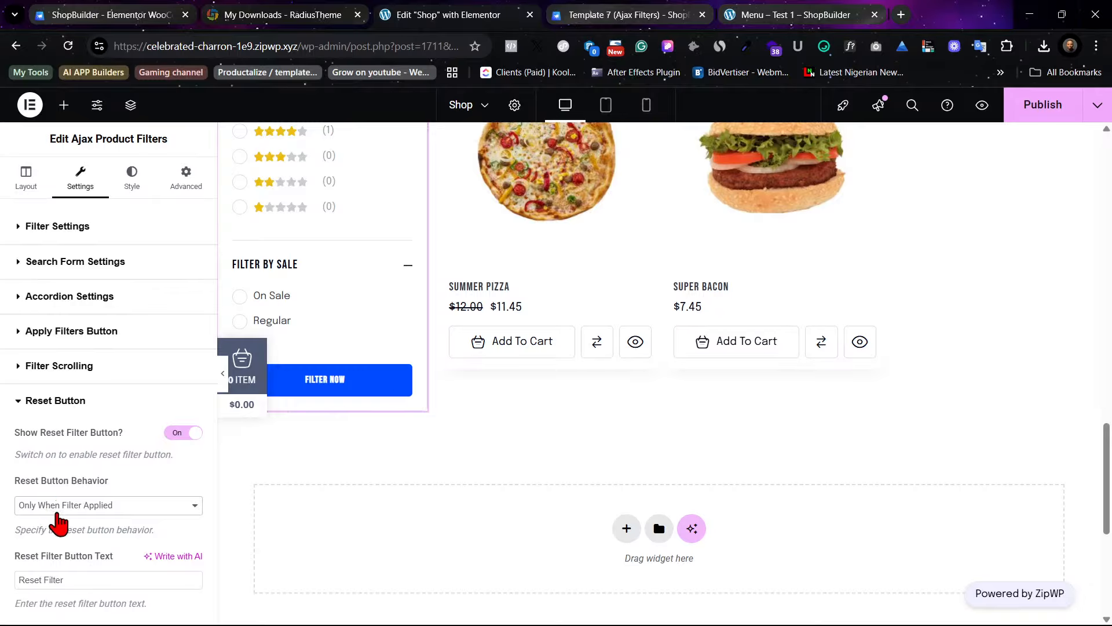
{"action": "scroll", "coordinate": [371, 545], "scroll_direction": "up", "scroll_amount": 2}
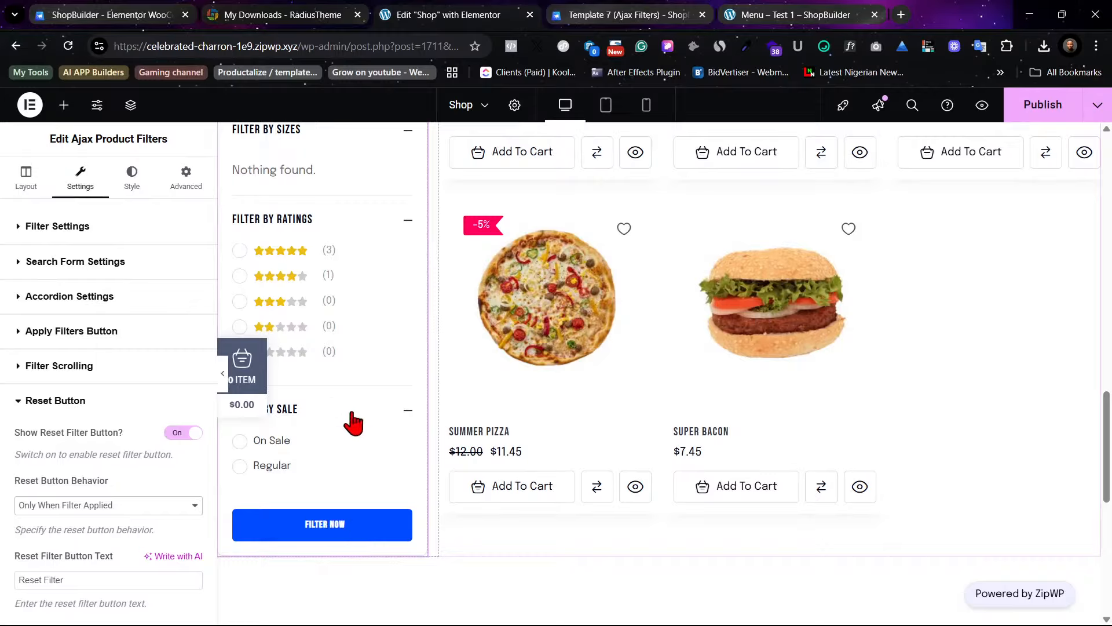
{"action": "scroll", "coordinate": [352, 421], "scroll_direction": "up", "scroll_amount": 8}
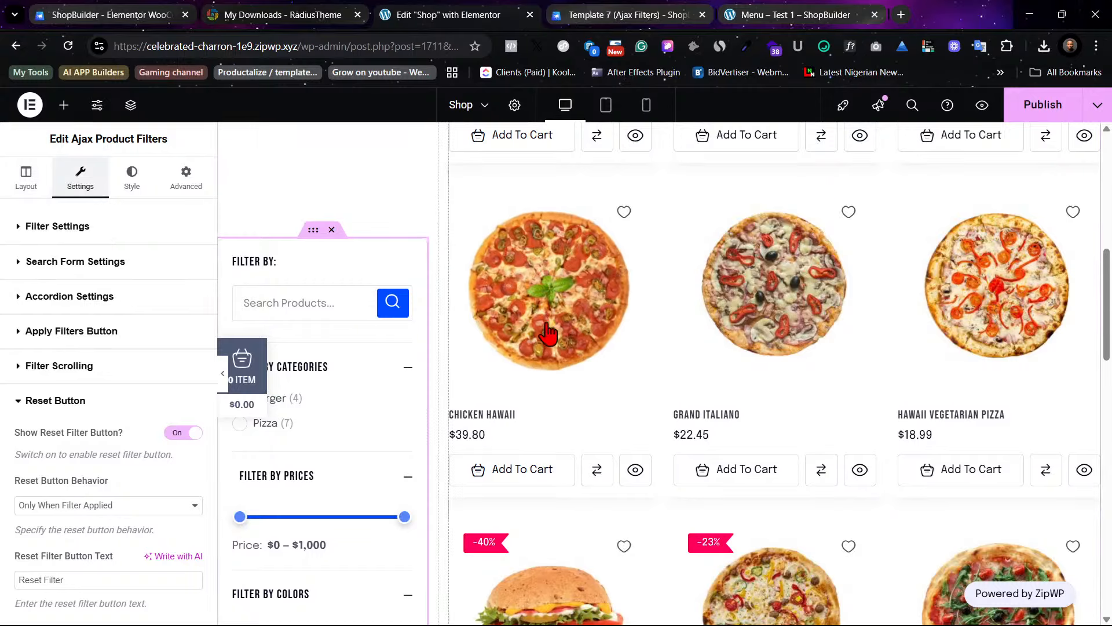
{"action": "left_click", "coordinate": [1045, 107]}
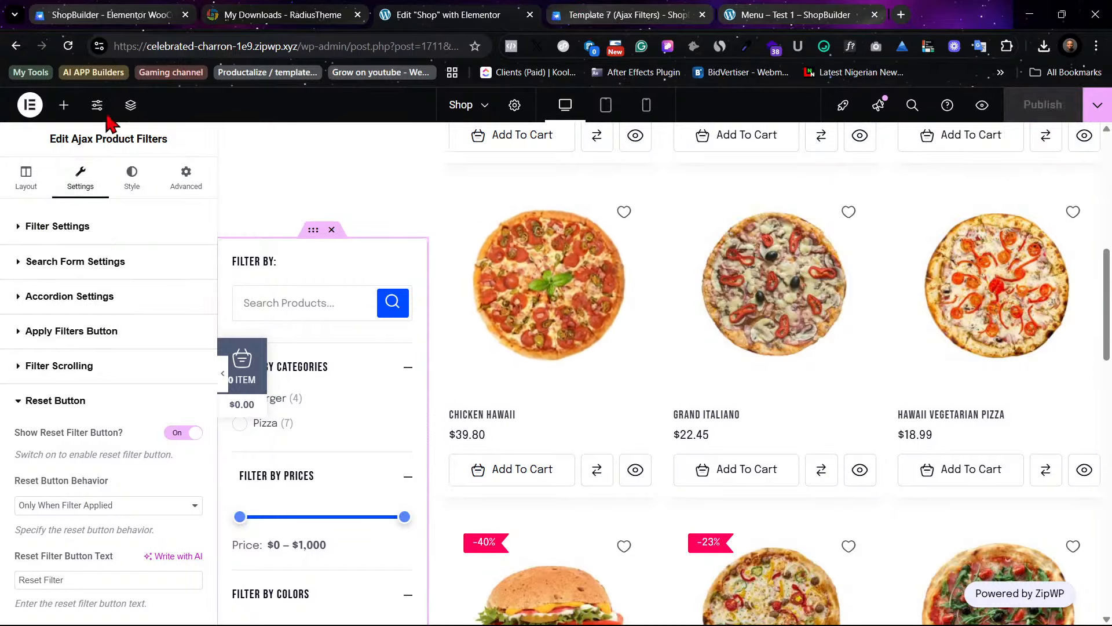
Step: Close the Template 7 (Ajax Filters) demo page and return to the live Menu page
{"action": "left_click", "coordinate": [804, 11]}
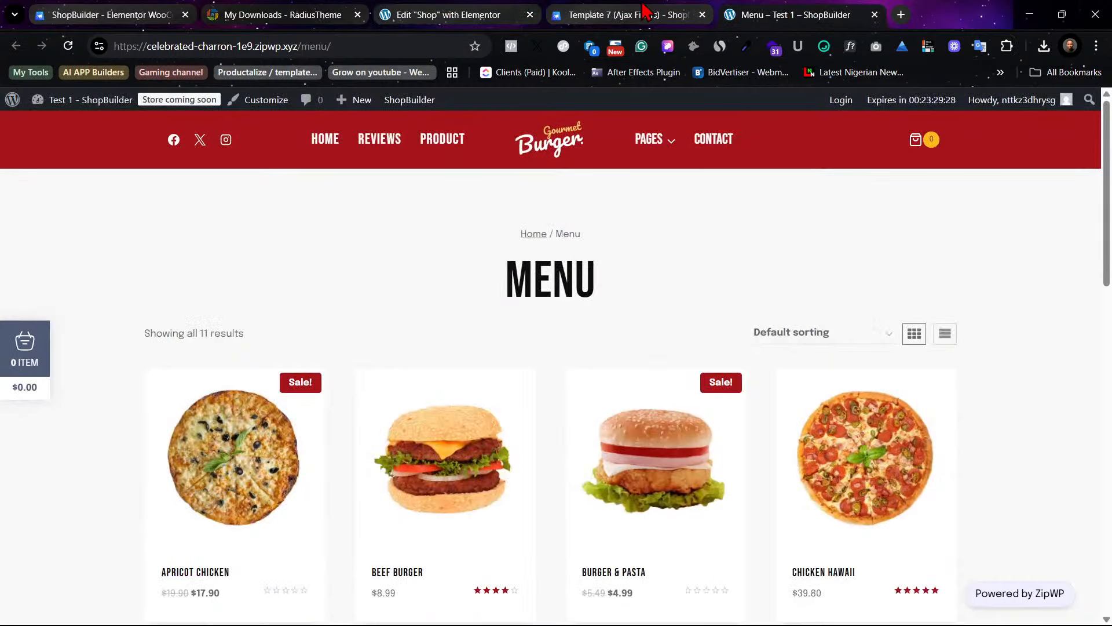
{"action": "left_click", "coordinate": [462, 13]}
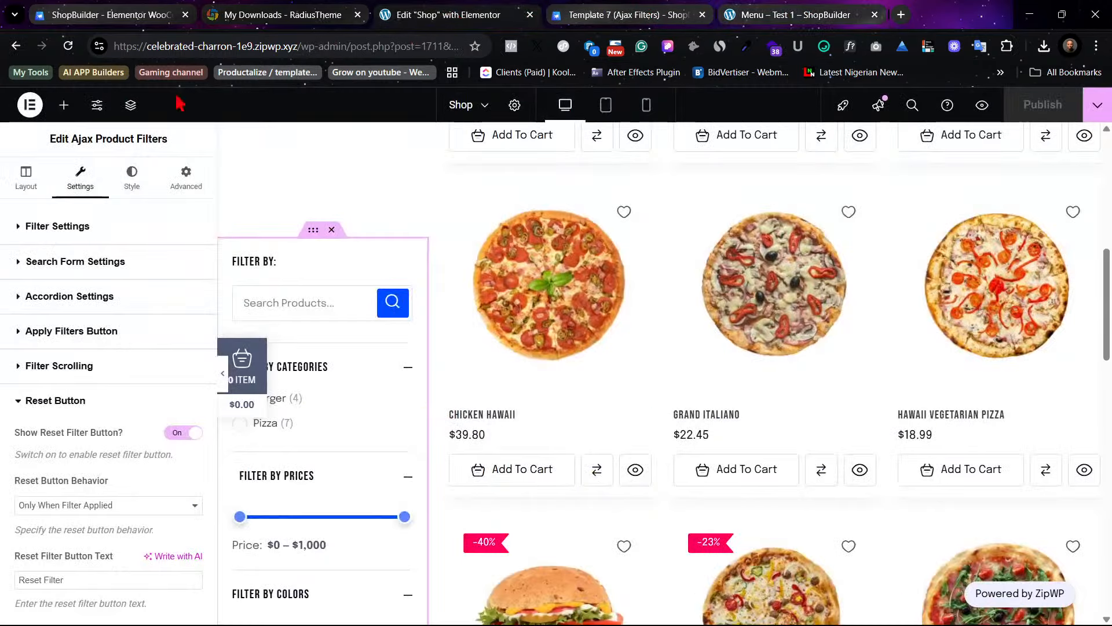
{"action": "left_click", "coordinate": [602, 10]}
{"action": "left_click", "coordinate": [703, 15]}
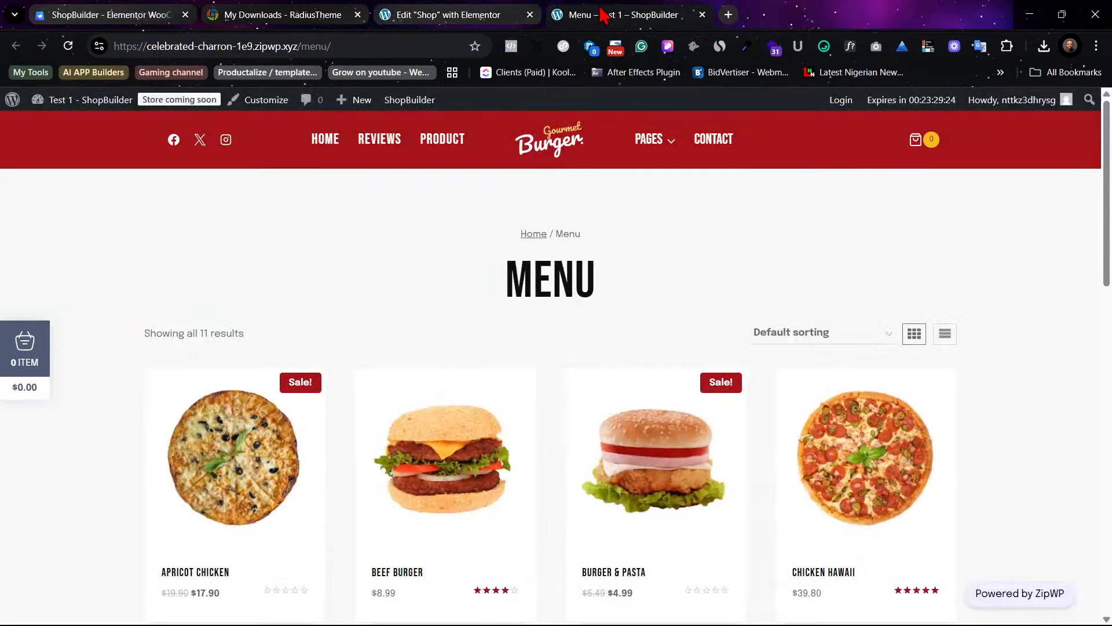
Step: Open the site's home page in a new browser tab and try its Go to Menu link
{"action": "right_click", "coordinate": [599, 148]}
{"action": "left_click", "coordinate": [608, 157]}
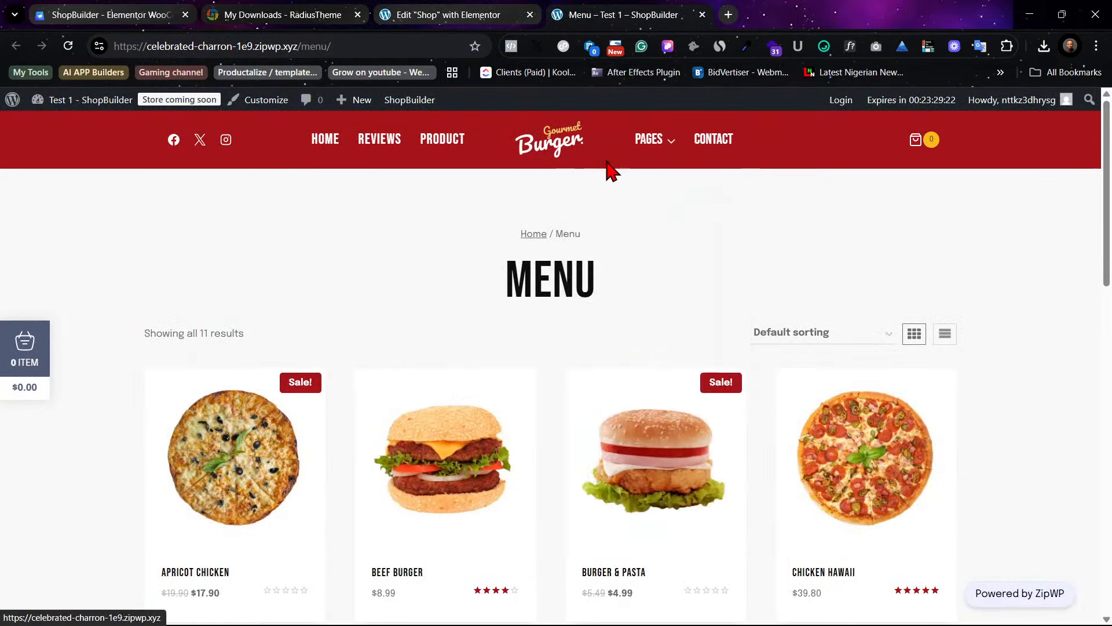
{"action": "left_click", "coordinate": [752, 12]}
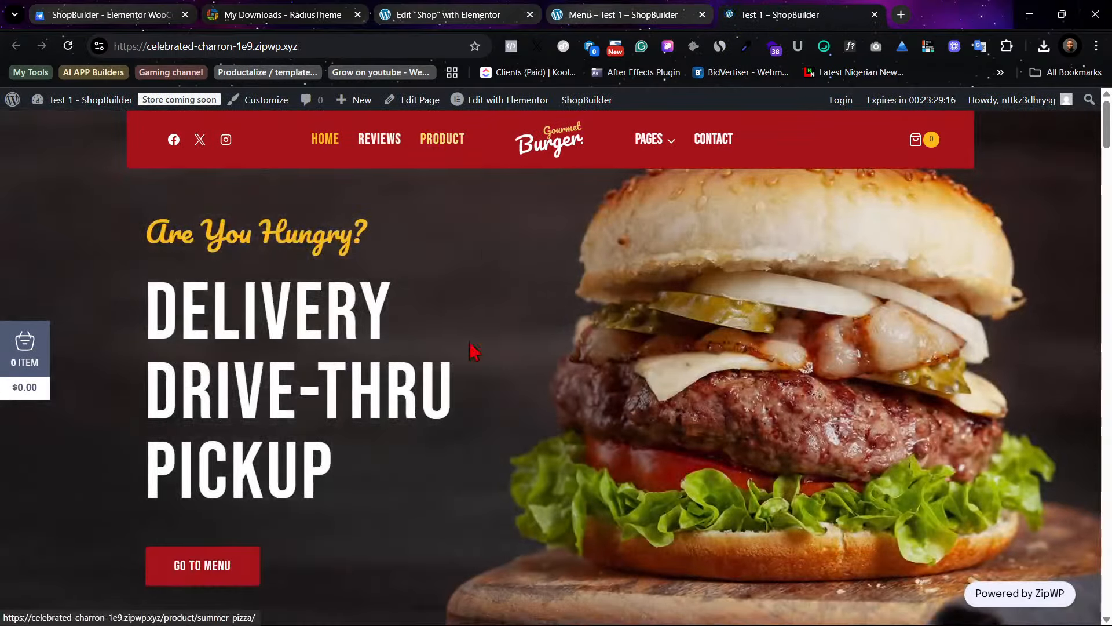
{"action": "left_click", "coordinate": [204, 571]}
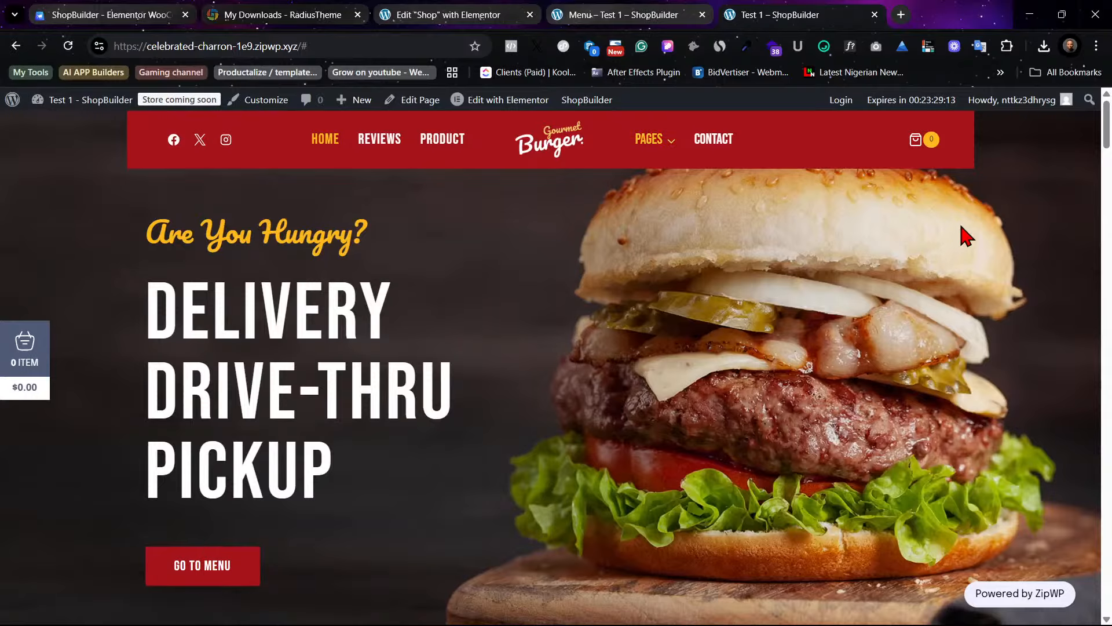
Step: Go from the home page to the site's WordPress dashboard, reopening it after the first load attempt
{"action": "left_click_drag", "start_coordinate": [1108, 139], "coordinate": [1082, 139]}
{"action": "mouse_move", "coordinate": [87, 111]}
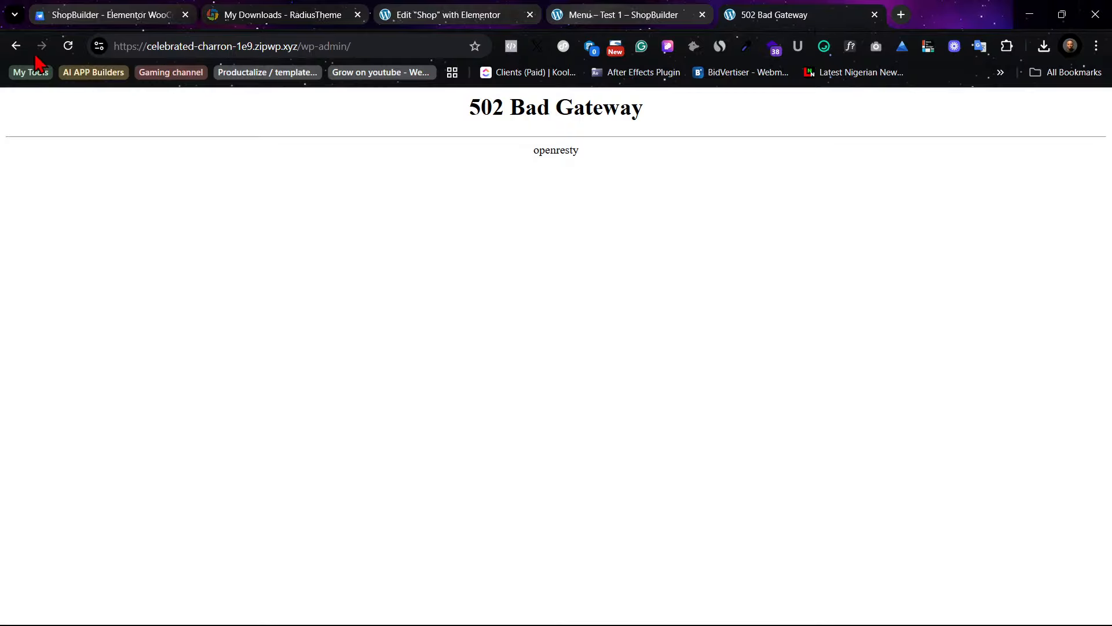
{"action": "left_click", "coordinate": [16, 46]}
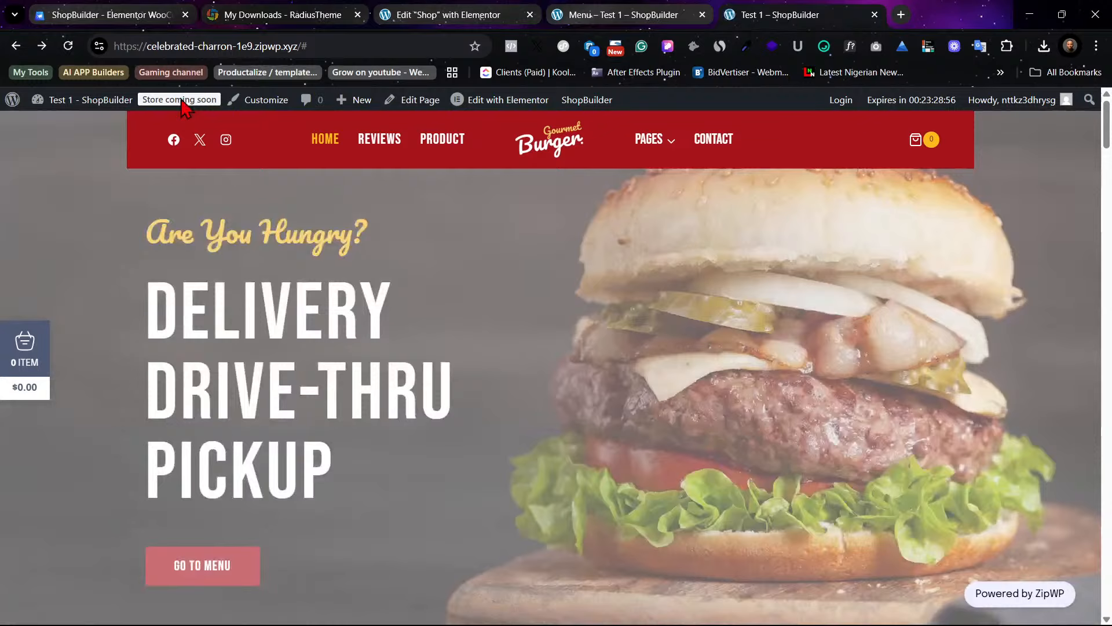
{"action": "mouse_move", "coordinate": [87, 104]}
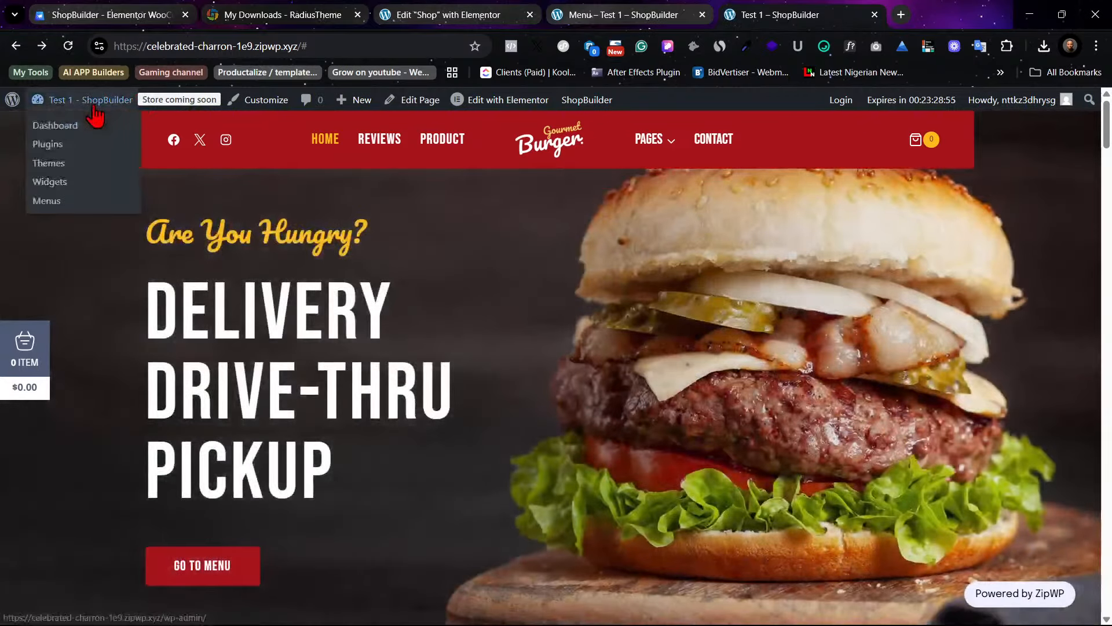
{"action": "left_click", "coordinate": [67, 129]}
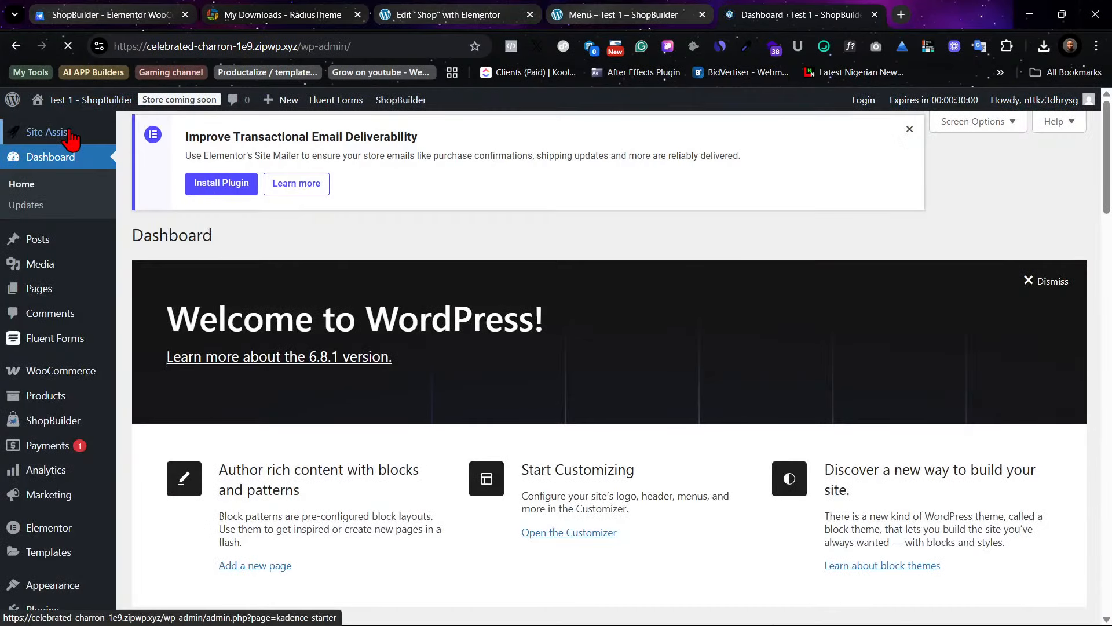
Step: Dismiss the dashboard's welcome panel and check the live home page in a separate browser tab, closing that tab again
{"action": "mouse_move", "coordinate": [104, 101]}
{"action": "right_click", "coordinate": [68, 139]}
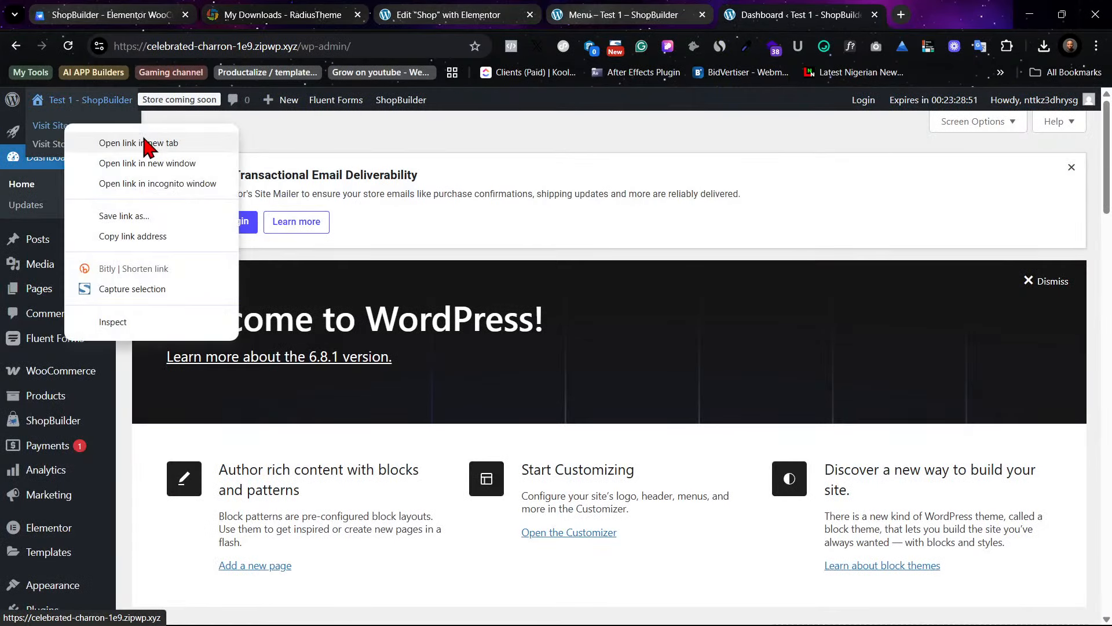
{"action": "left_click", "coordinate": [149, 144]}
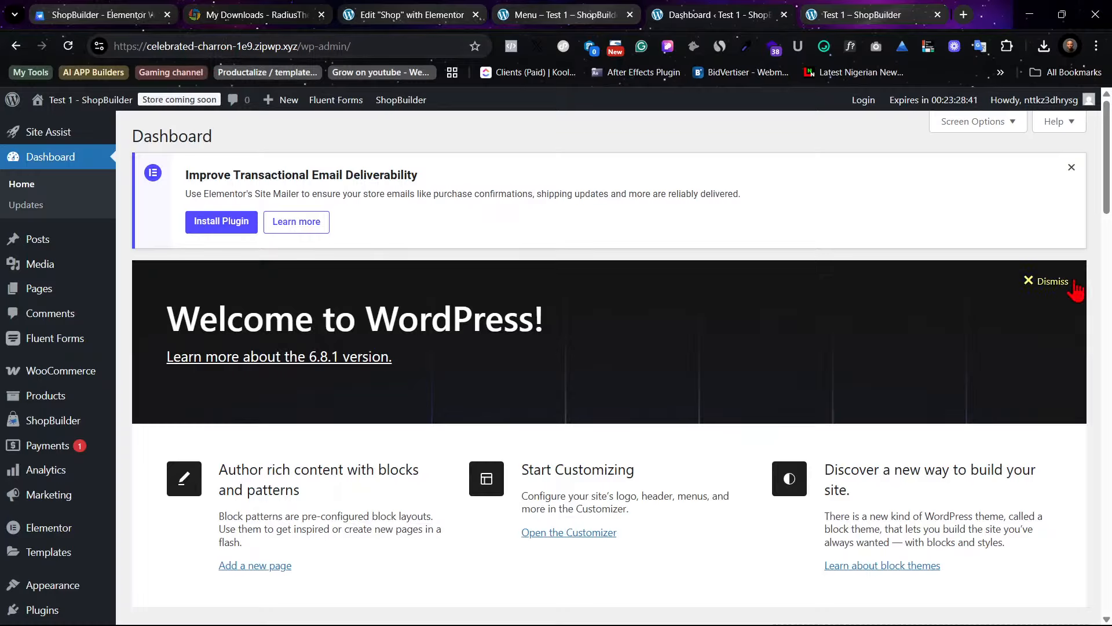
{"action": "left_click", "coordinate": [1049, 281]}
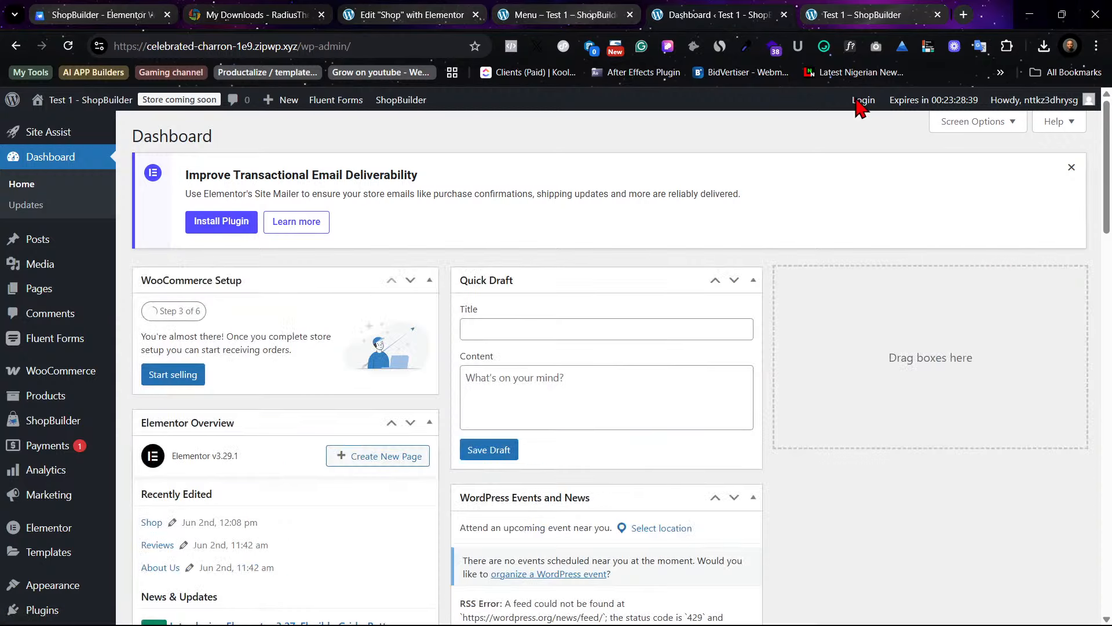
{"action": "left_click", "coordinate": [846, 11]}
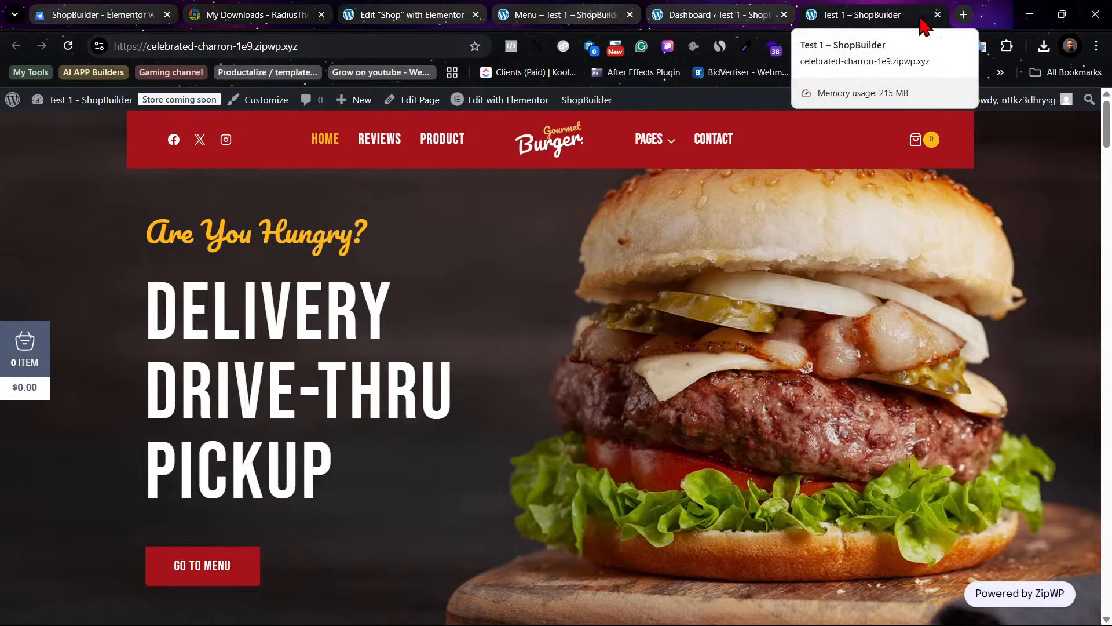
{"action": "left_click", "coordinate": [743, 10]}
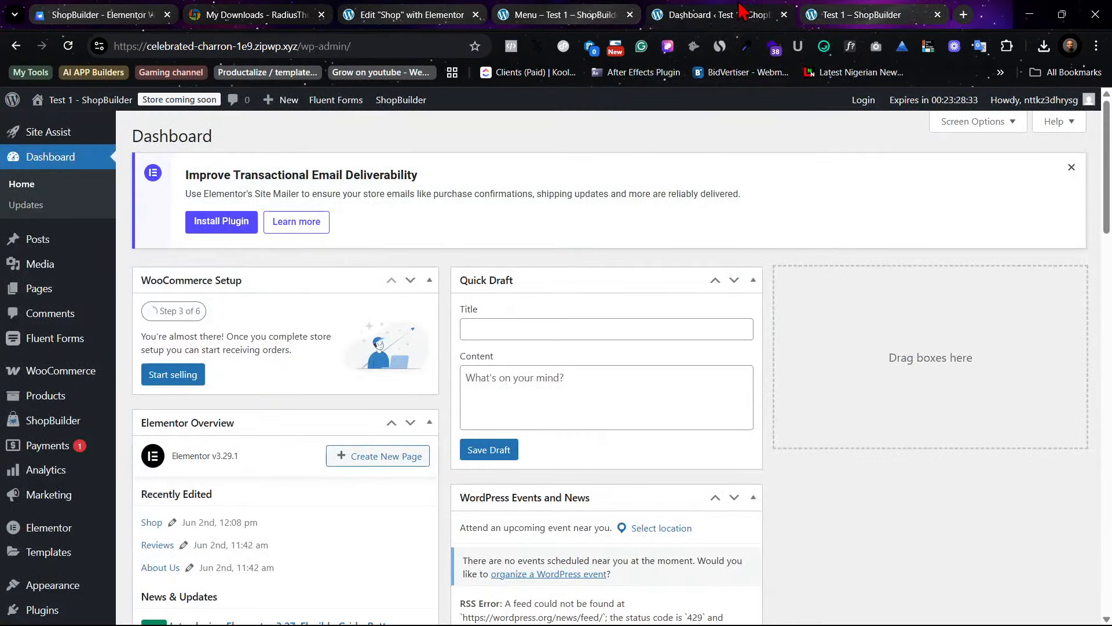
{"action": "left_click", "coordinate": [938, 14]}
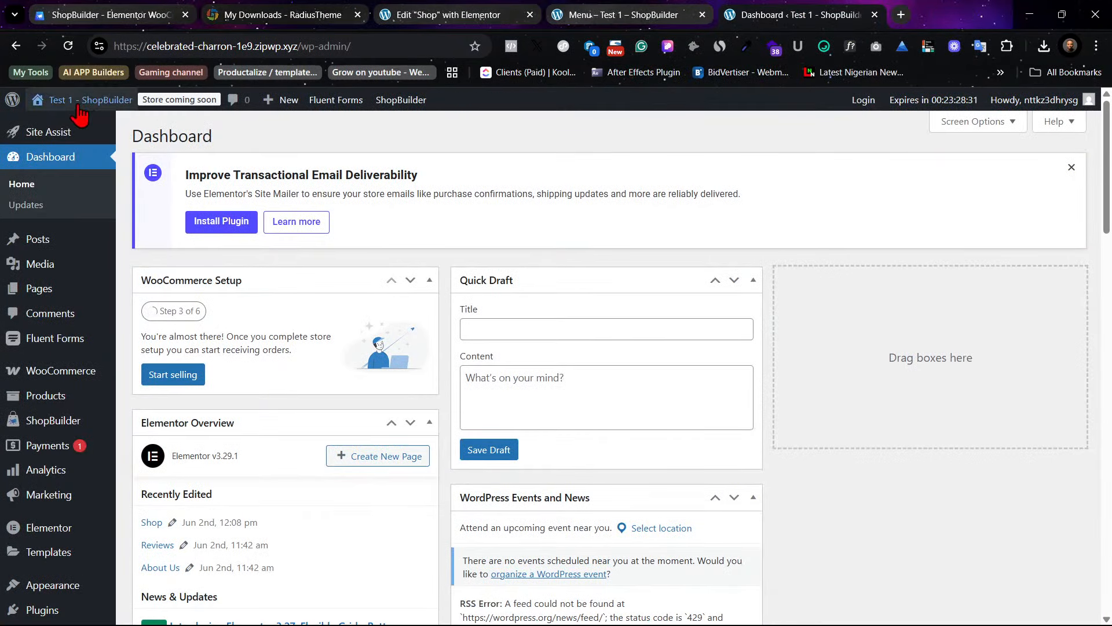
Step: Visit the live store page from the dashboard in a new browser tab to check its design
{"action": "mouse_move", "coordinate": [81, 102]}
{"action": "right_click", "coordinate": [67, 146]}
{"action": "left_click", "coordinate": [135, 168]}
{"action": "left_click", "coordinate": [878, 15]}
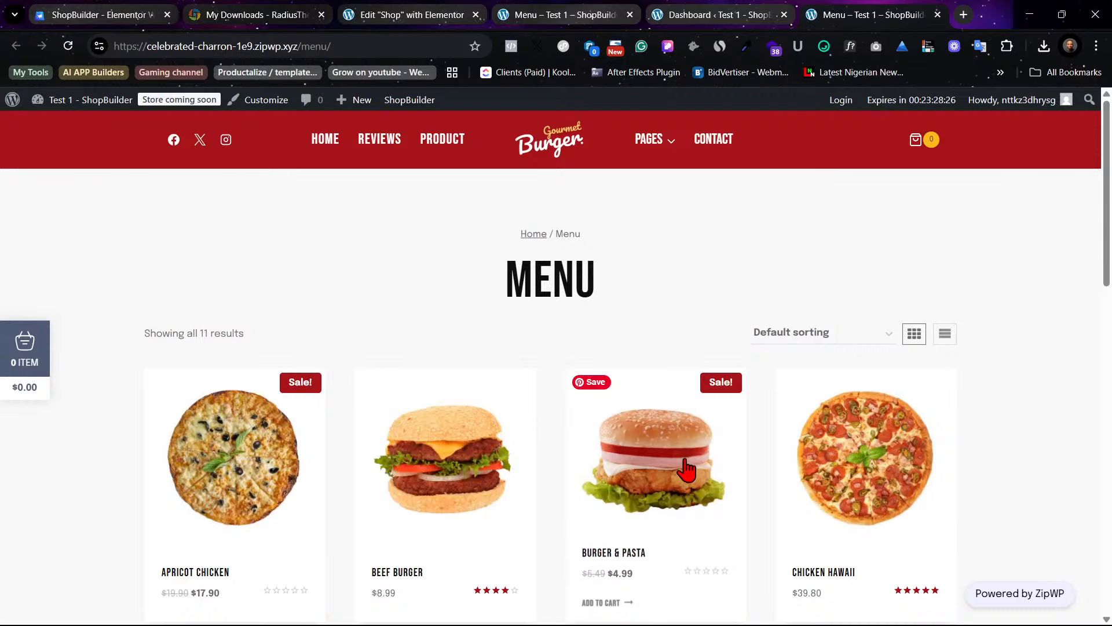
Step: Return to the Shop page in Elementor and exit to its WordPress edit screen
{"action": "left_click", "coordinate": [384, 14]}
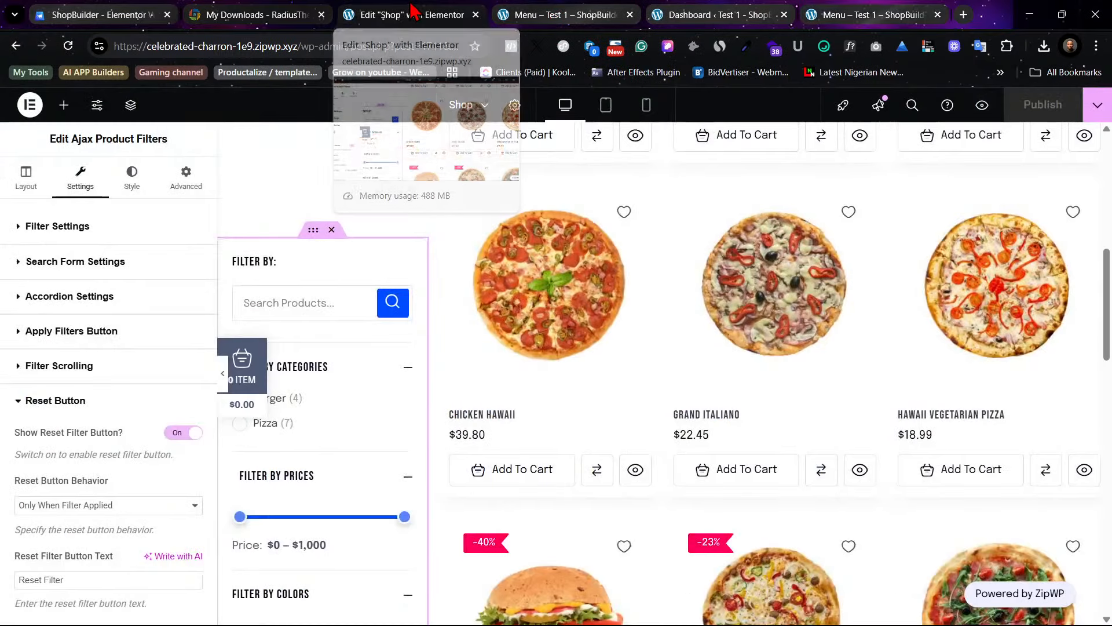
{"action": "left_click", "coordinate": [30, 104]}
{"action": "left_click", "coordinate": [64, 249]}
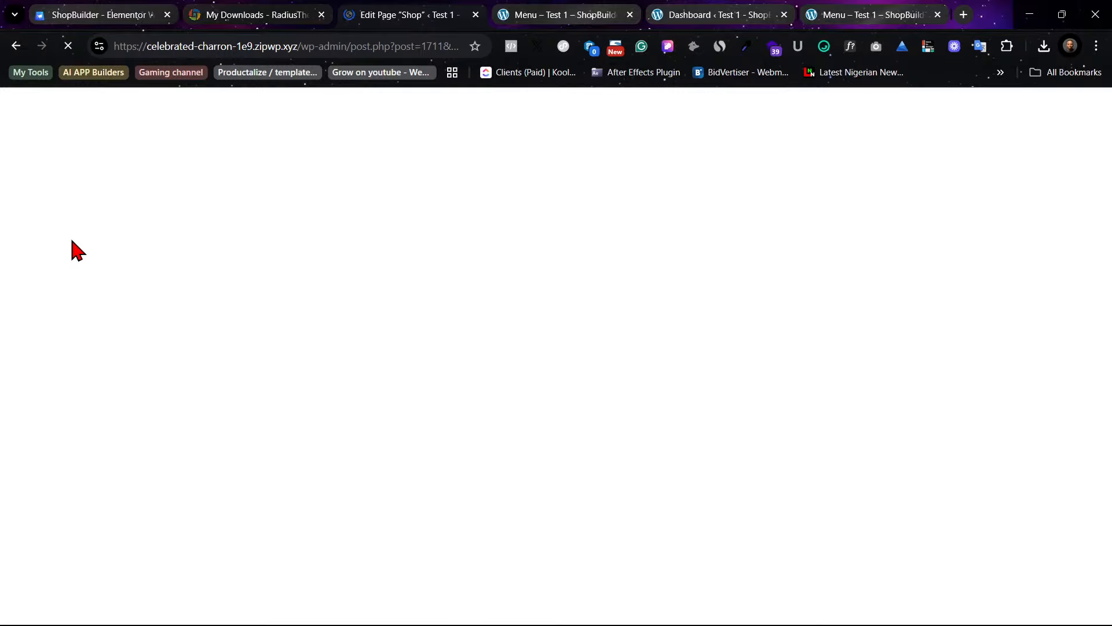
Step: Exit to ShopBuilder's list of WooCommerce page templates and set the Shop template as active
{"action": "left_click", "coordinate": [19, 118]}
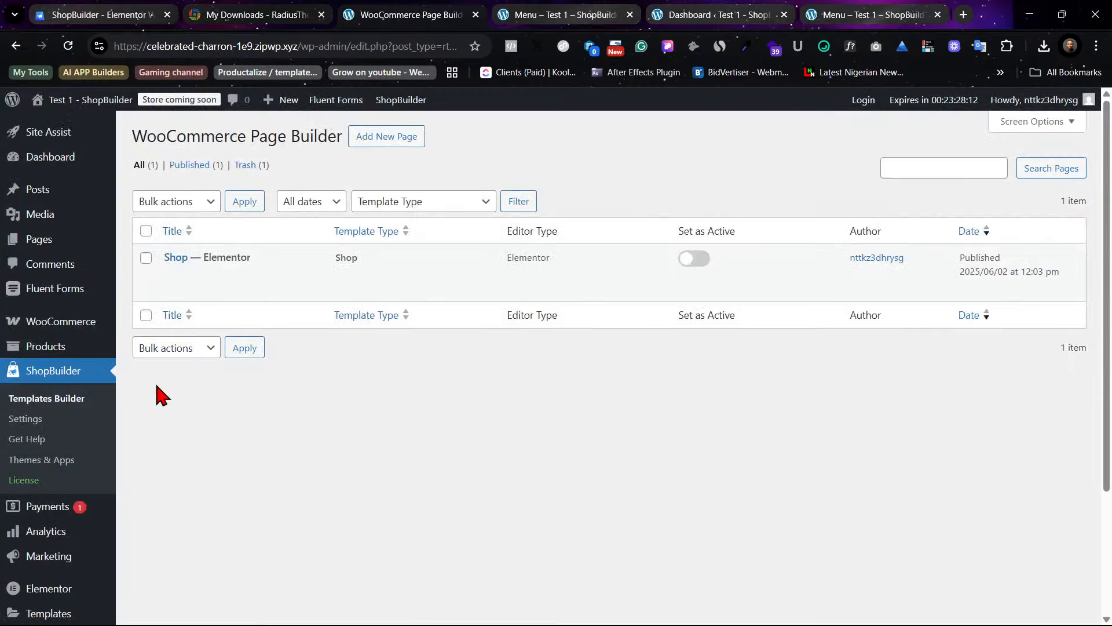
{"action": "mouse_move", "coordinate": [238, 248]}
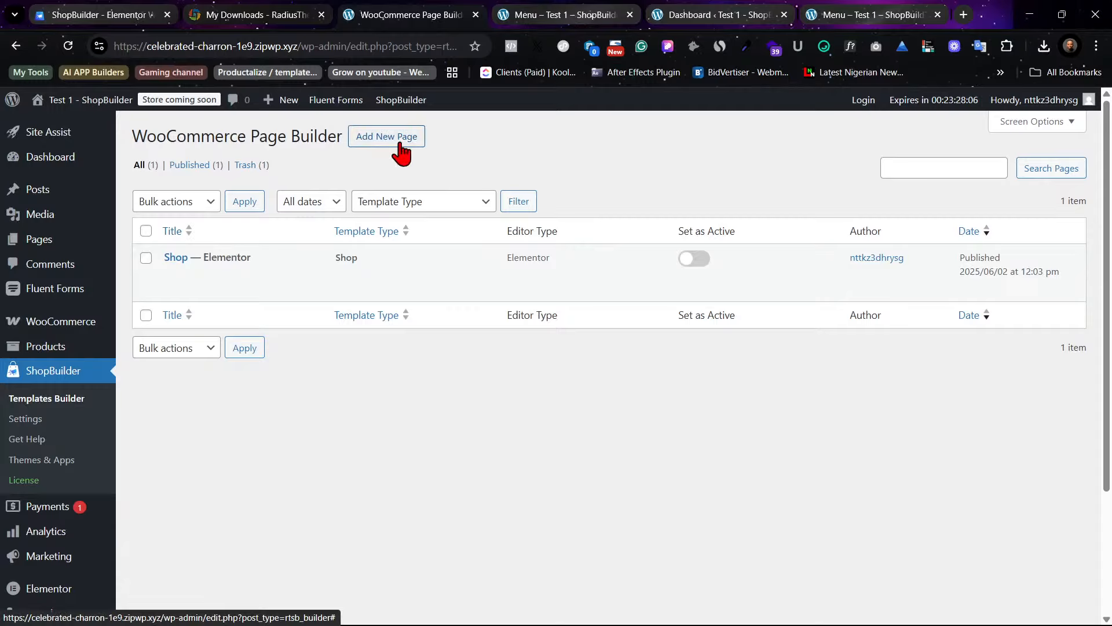
{"action": "left_click", "coordinate": [691, 261]}
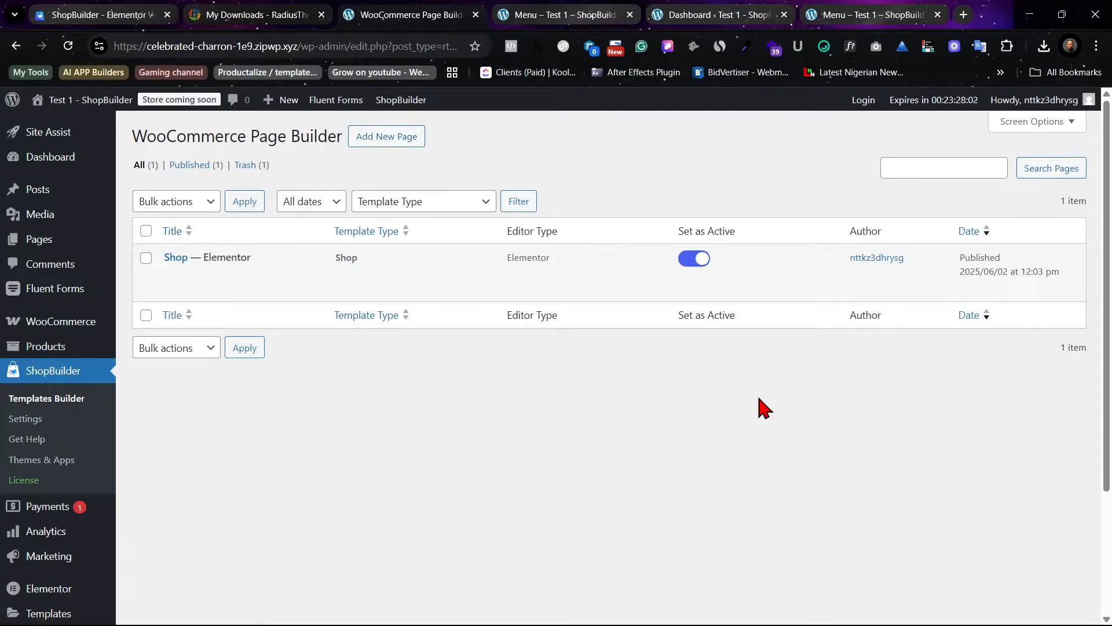
Step: Reload the live Menu page in its own browser tab and look over the product grid and filters
{"action": "left_click", "coordinate": [872, 14]}
{"action": "left_click", "coordinate": [69, 46]}
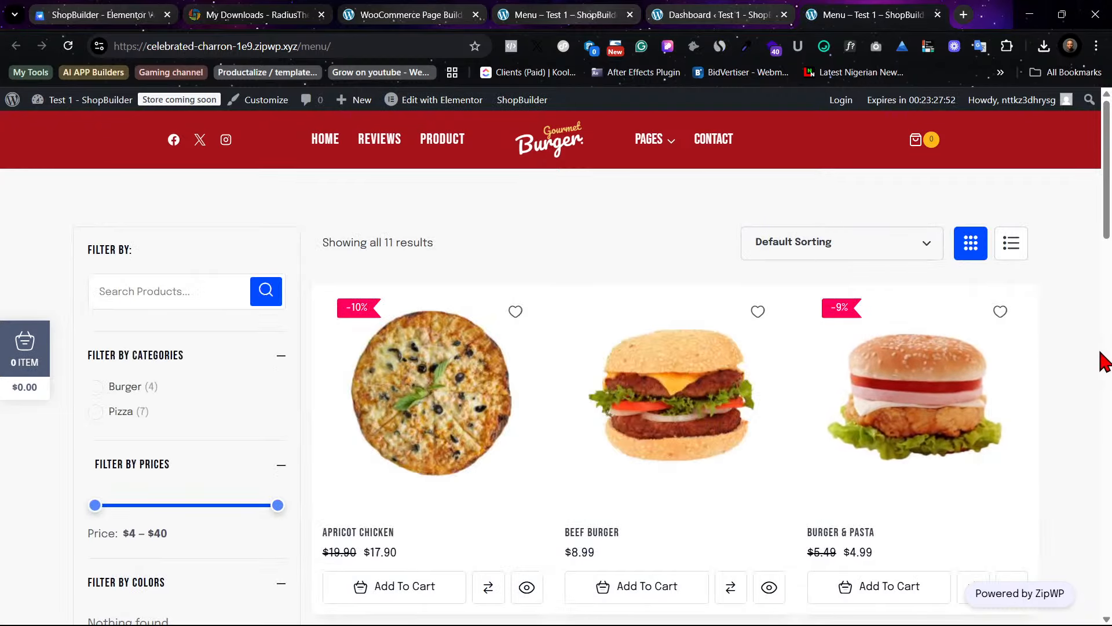
{"action": "scroll", "coordinate": [1009, 375], "scroll_direction": "down", "scroll_amount": 4}
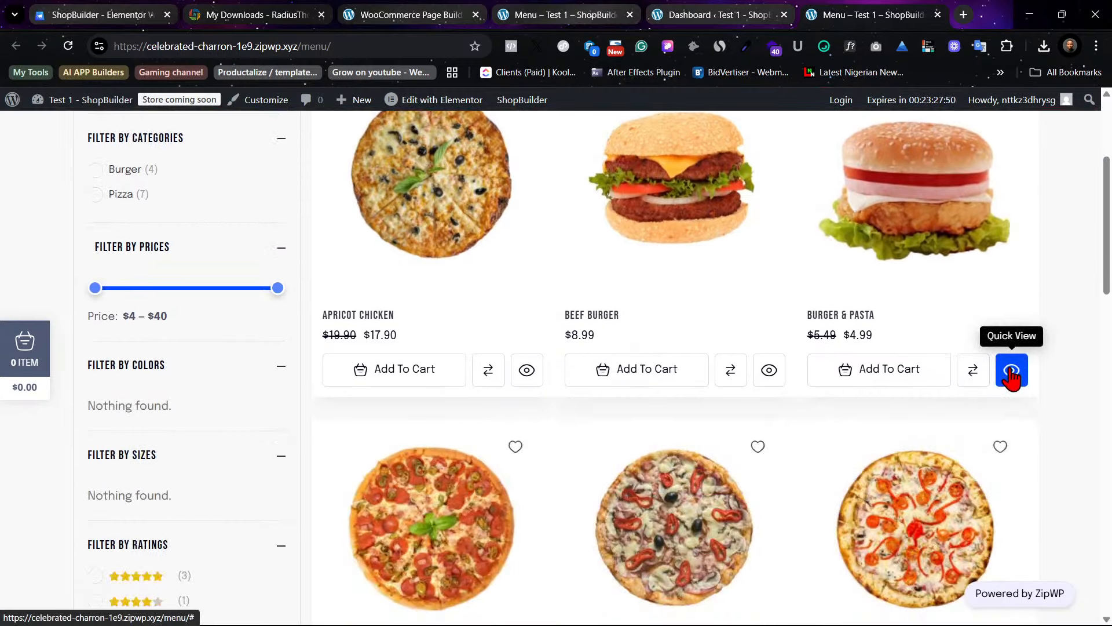
{"action": "scroll", "coordinate": [1014, 377], "scroll_direction": "down", "scroll_amount": 3}
{"action": "scroll", "coordinate": [1088, 398], "scroll_direction": "down", "scroll_amount": 3}
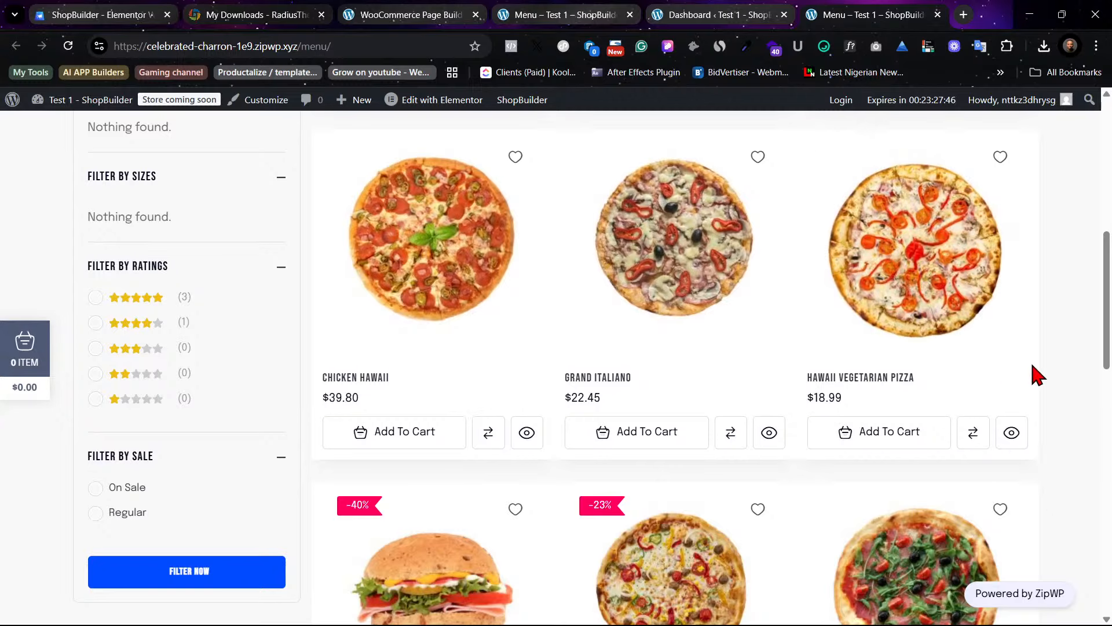
{"action": "scroll", "coordinate": [1038, 373], "scroll_direction": "down", "scroll_amount": 3}
Step: Move the dashboard's browser tab beside the My Downloads tab and compare the original Menu page with the redesigned one
{"action": "left_click", "coordinate": [718, 14]}
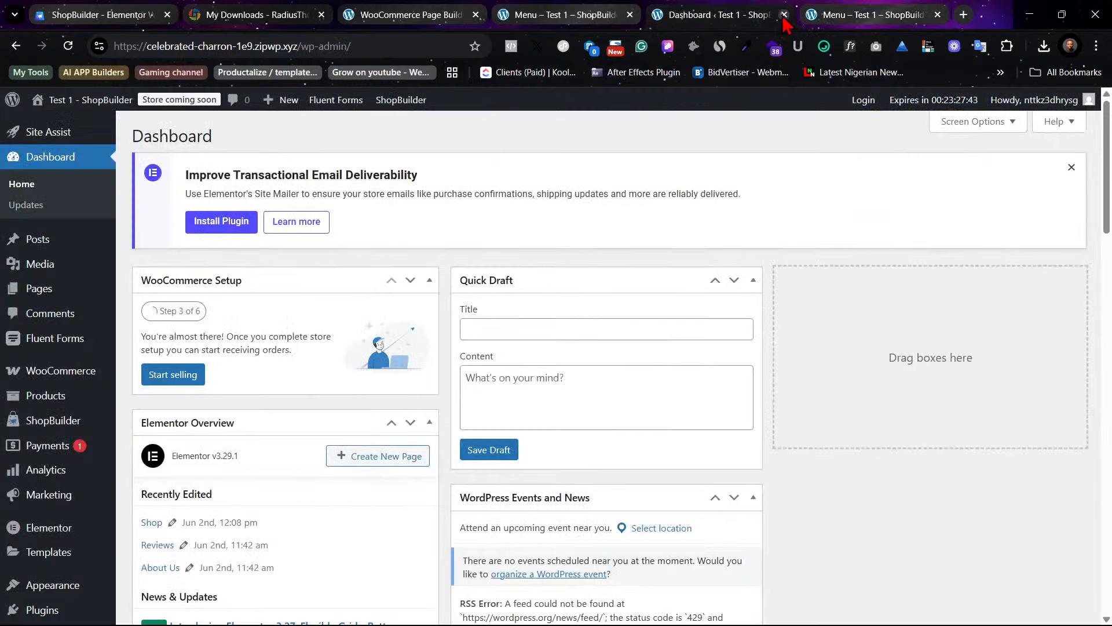
{"action": "left_click_drag", "start_coordinate": [741, 19], "coordinate": [441, 16]}
{"action": "left_click", "coordinate": [600, 12]}
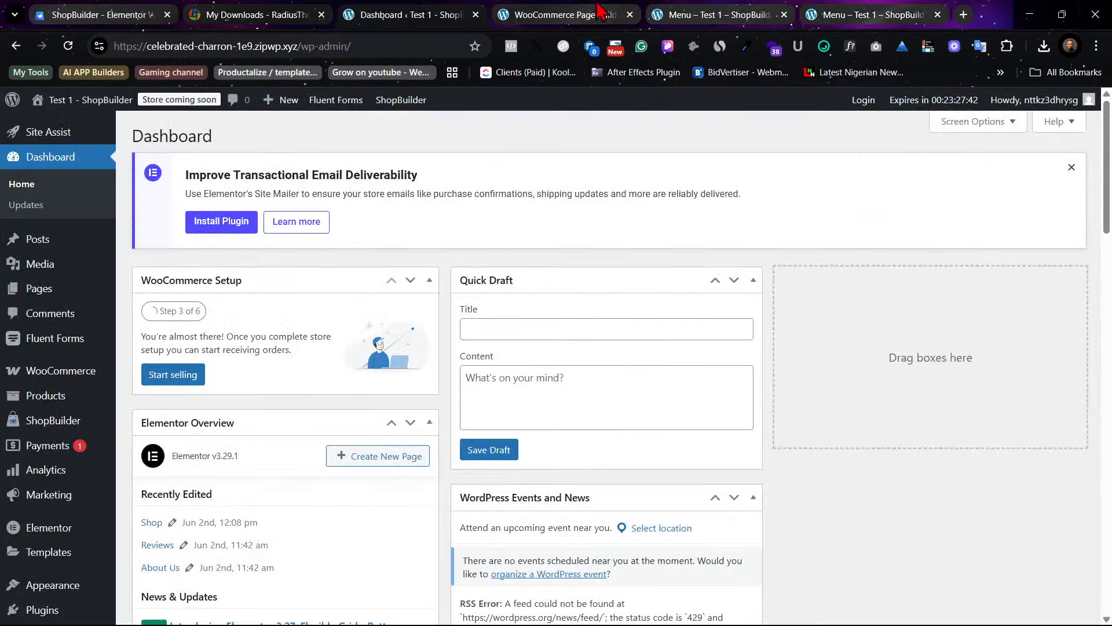
{"action": "left_click", "coordinate": [702, 13]}
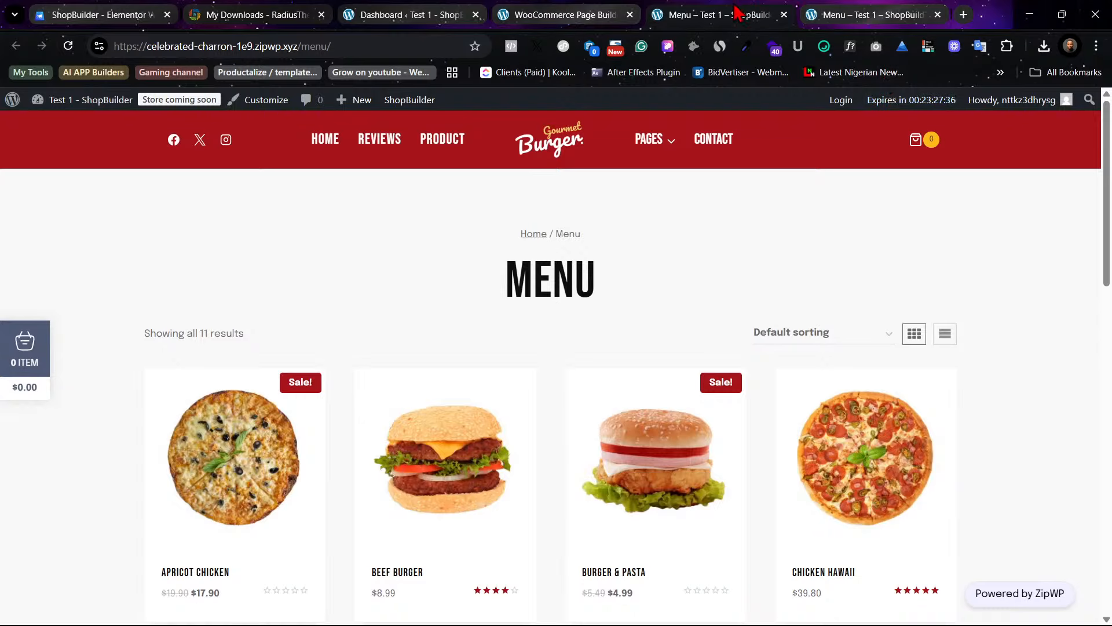
{"action": "left_click", "coordinate": [786, 15]}
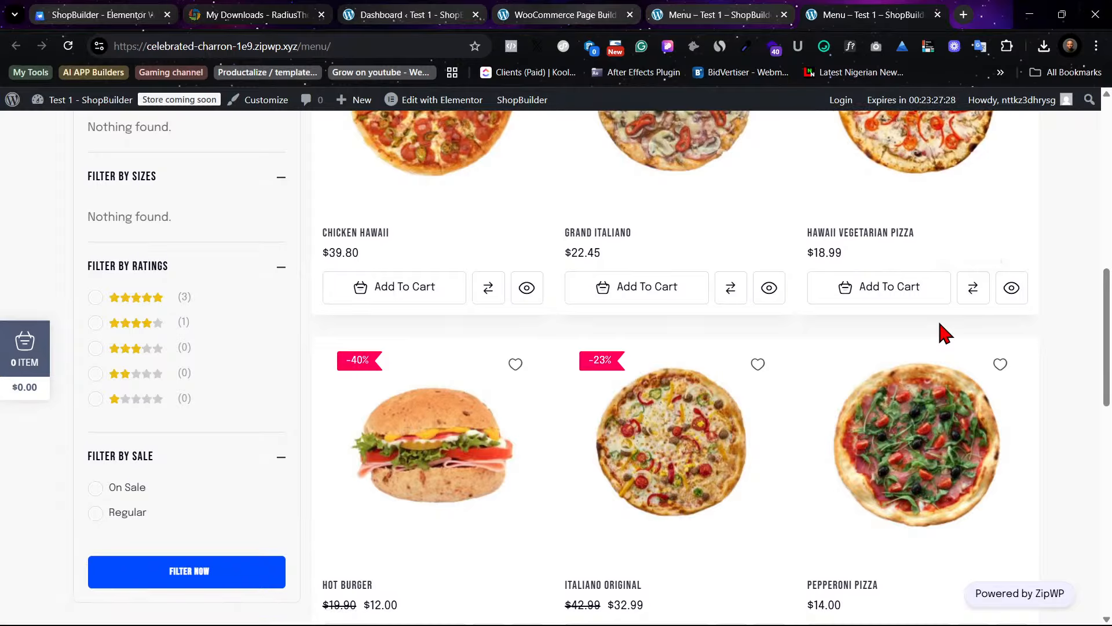
Step: Look through the remaining products on the redesigned Menu page and preview Summer Pizza in Quick View, closing it again
{"action": "scroll", "coordinate": [946, 333], "scroll_direction": "down", "scroll_amount": 2}
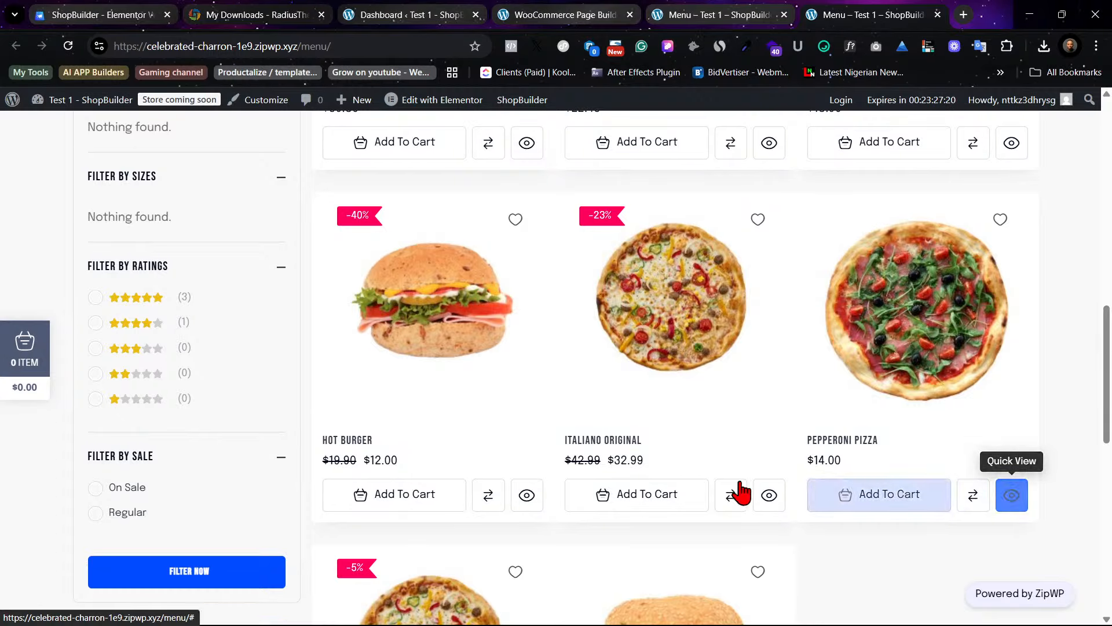
{"action": "scroll", "coordinate": [350, 510], "scroll_direction": "down", "scroll_amount": 4}
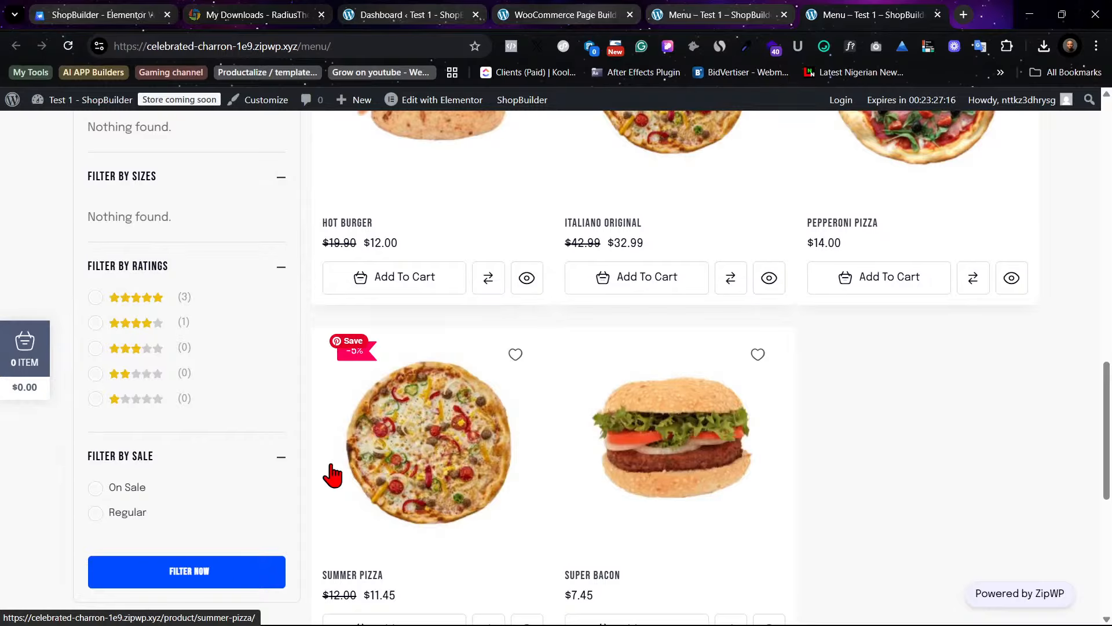
{"action": "scroll", "coordinate": [333, 475], "scroll_direction": "down", "scroll_amount": 3}
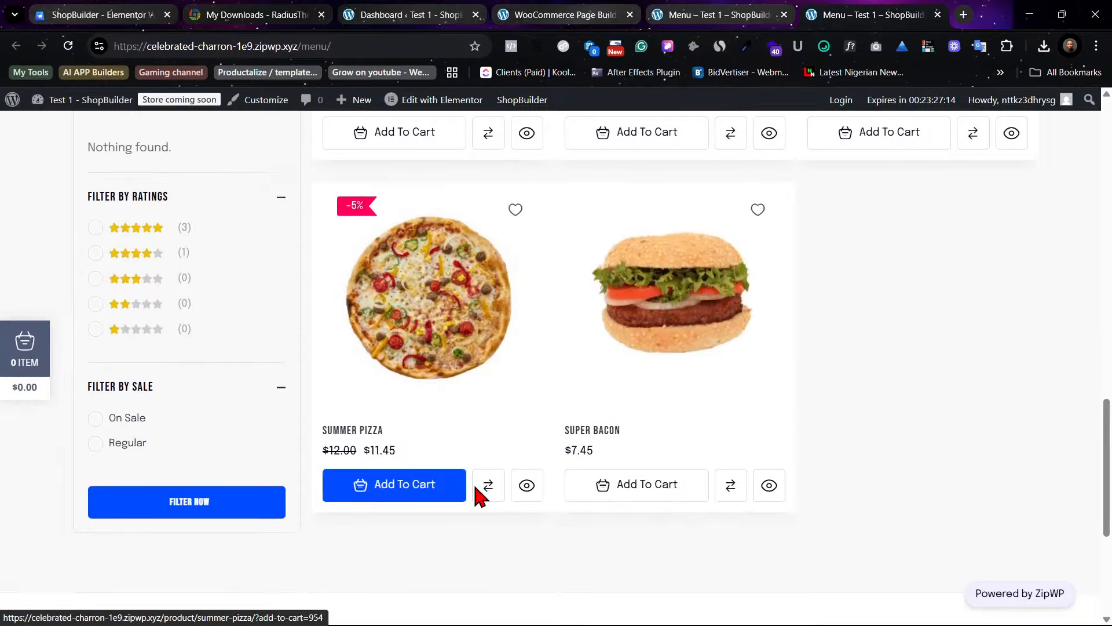
{"action": "left_click", "coordinate": [528, 487]}
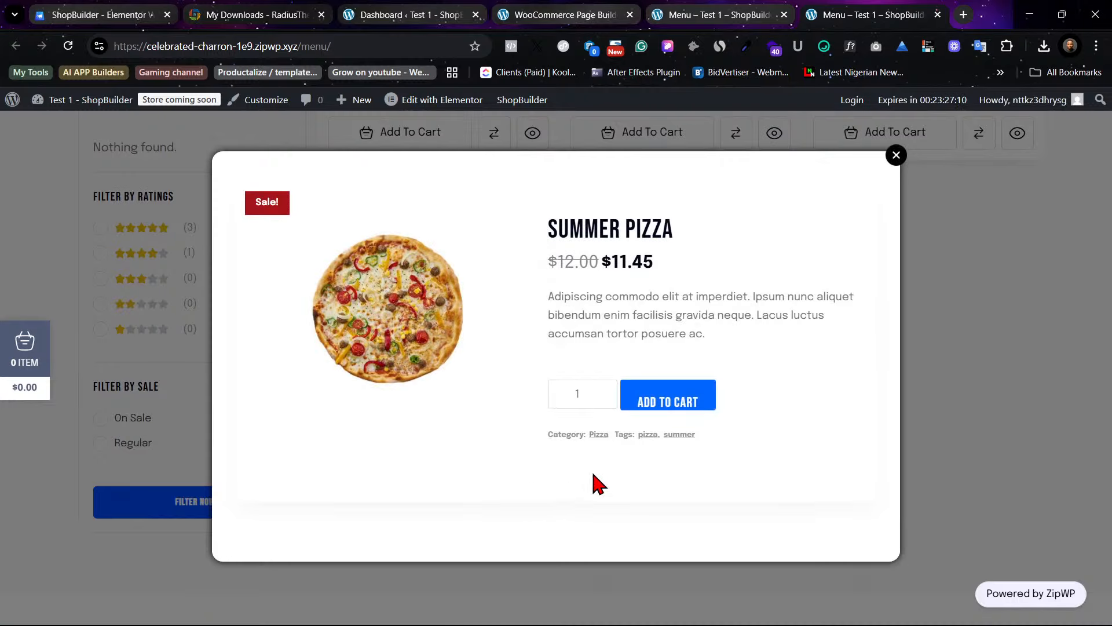
{"action": "left_click", "coordinate": [649, 405]}
{"action": "left_click", "coordinate": [894, 161]}
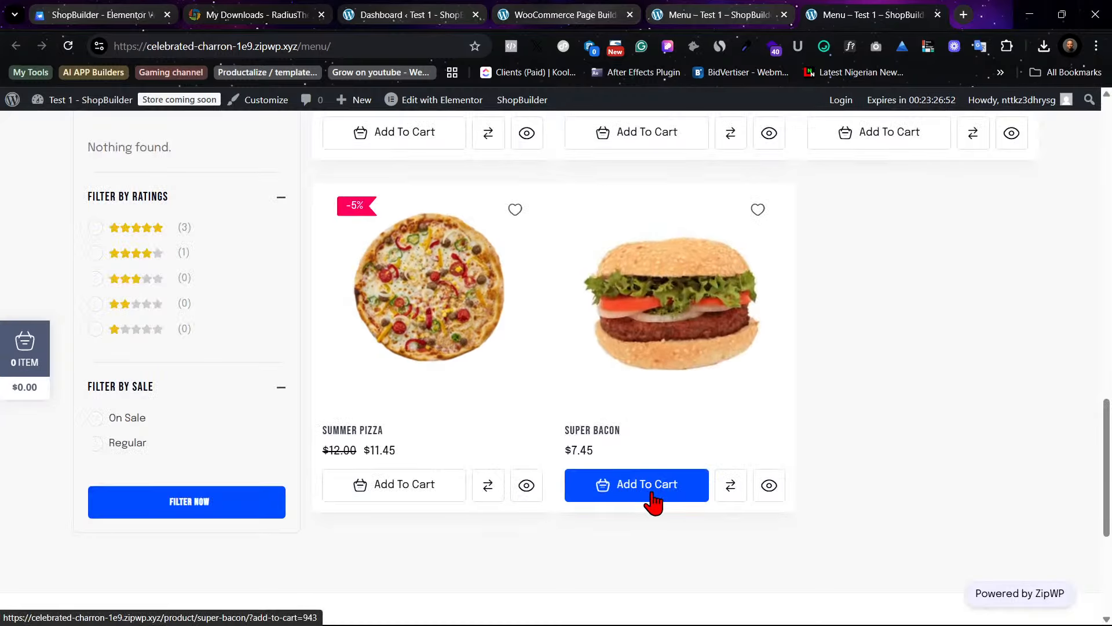
Step: Add Super Bacon and Summer Pizza to the product comparison and try opening the comparison in a new browser tab
{"action": "left_click", "coordinate": [733, 490]}
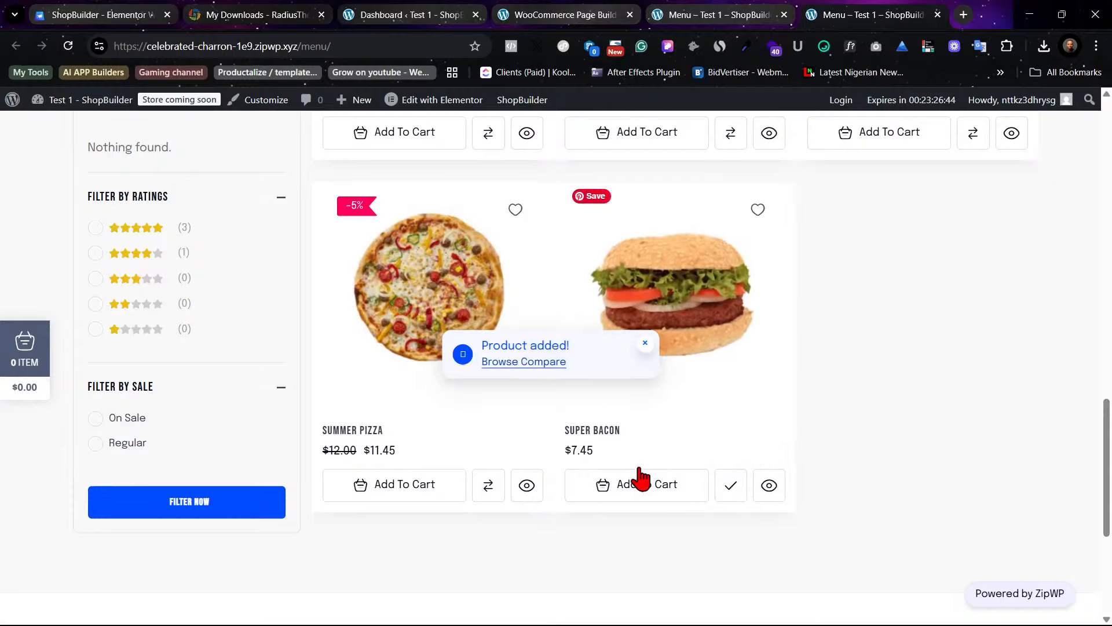
{"action": "left_click", "coordinate": [494, 490]}
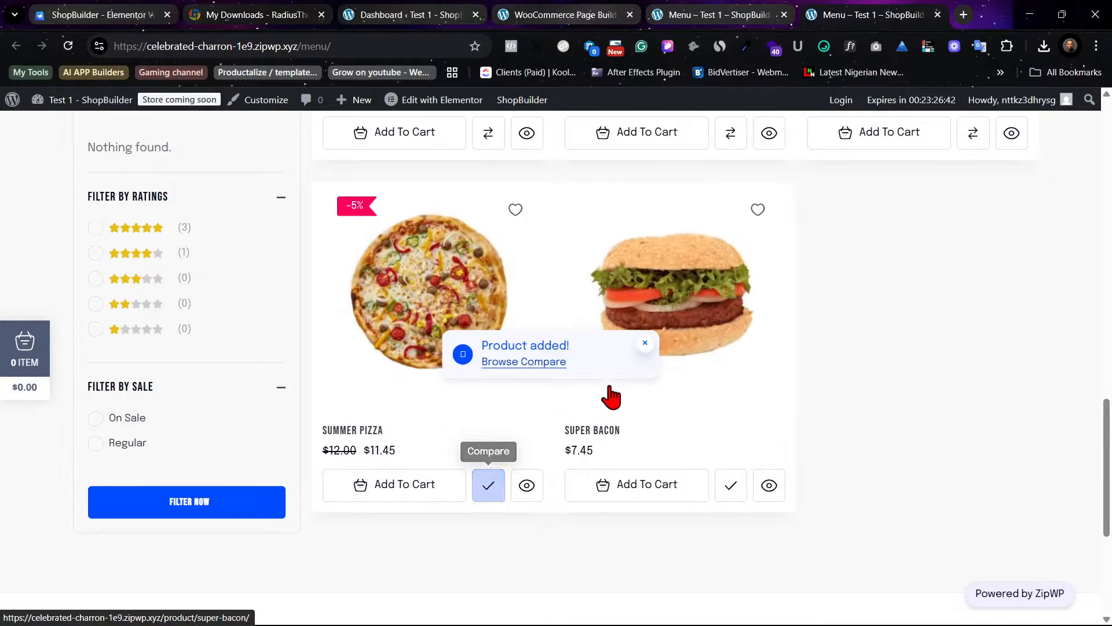
{"action": "right_click", "coordinate": [505, 363]}
{"action": "key", "text": "Escape"}
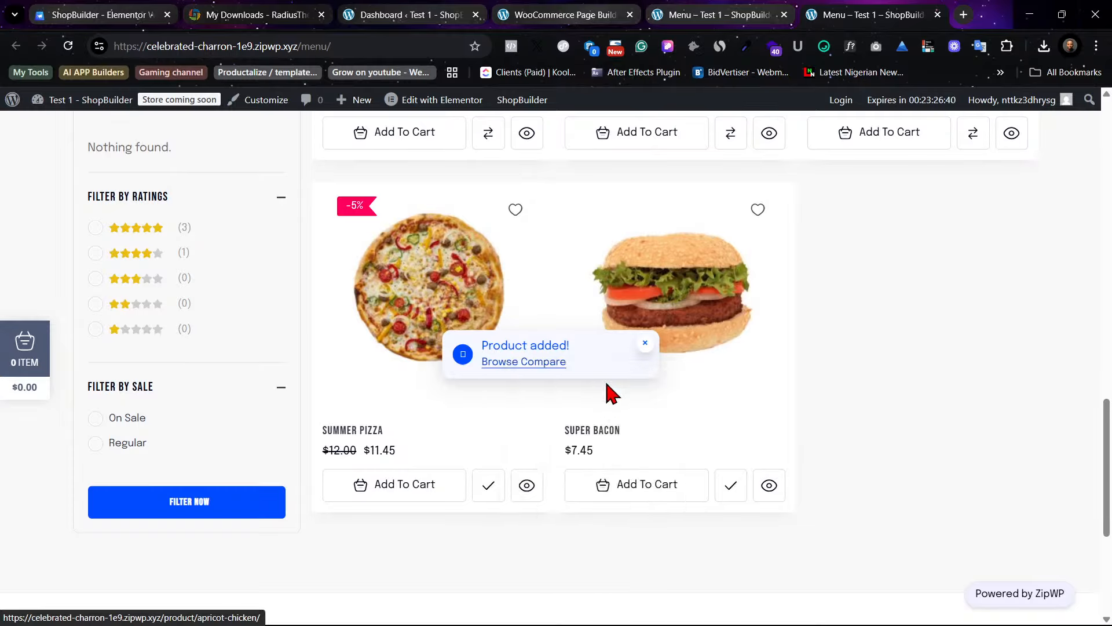
{"action": "middle_click", "coordinate": [611, 394]}
{"action": "left_click", "coordinate": [904, 14]}
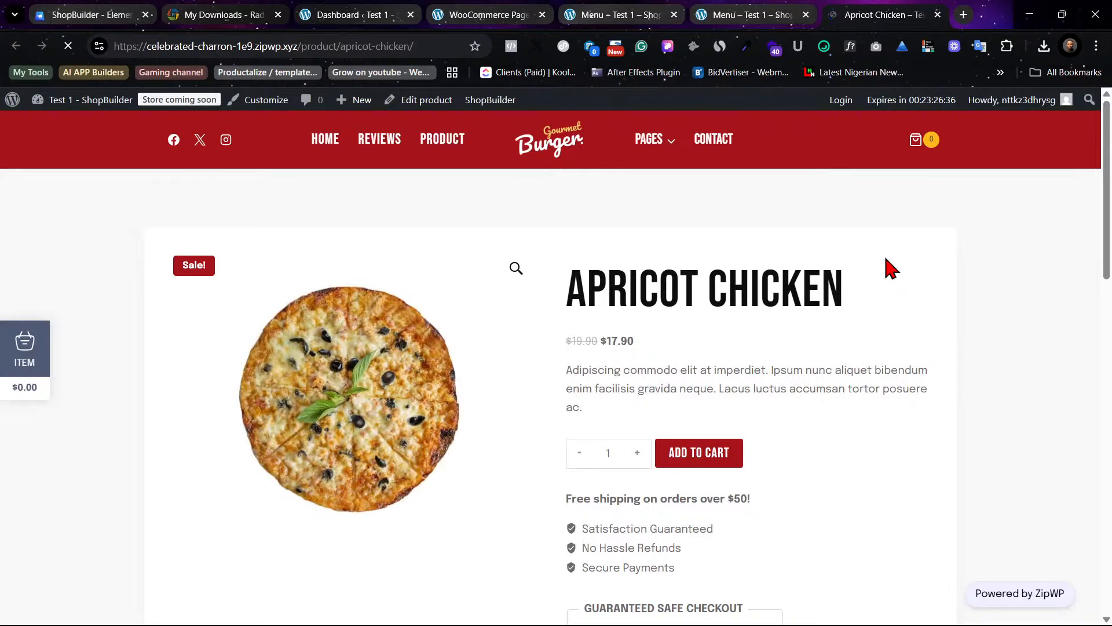
Step: Look through the Apricot Chicken product page, including its description and related products
{"action": "scroll", "coordinate": [897, 351], "scroll_direction": "down", "scroll_amount": 14}
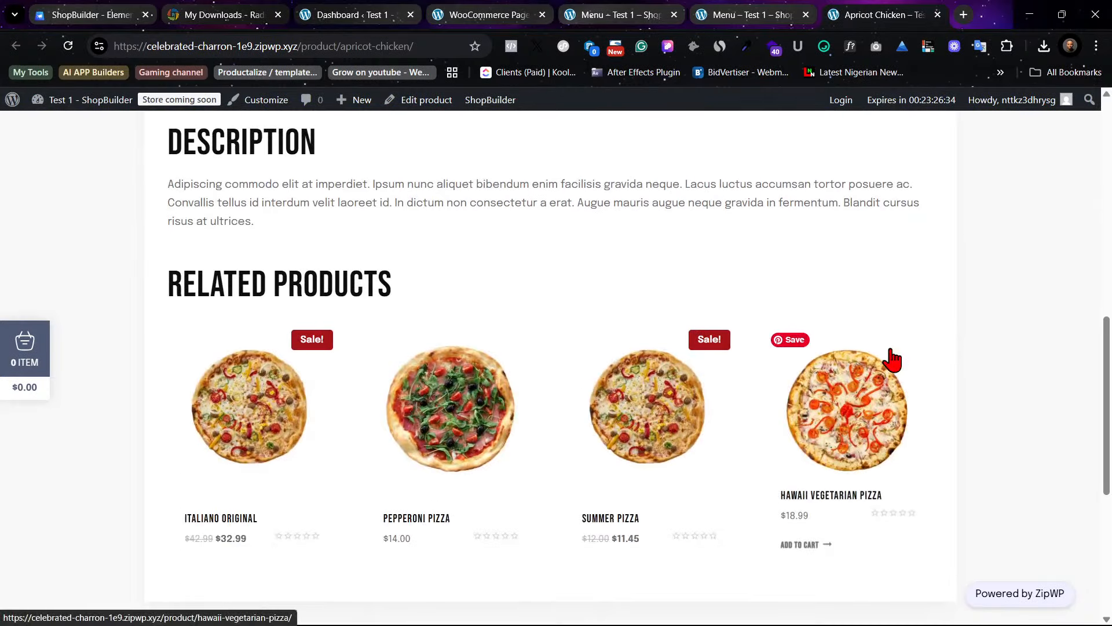
{"action": "scroll", "coordinate": [897, 359], "scroll_direction": "up", "scroll_amount": 5}
{"action": "scroll", "coordinate": [897, 358], "scroll_direction": "up", "scroll_amount": 10}
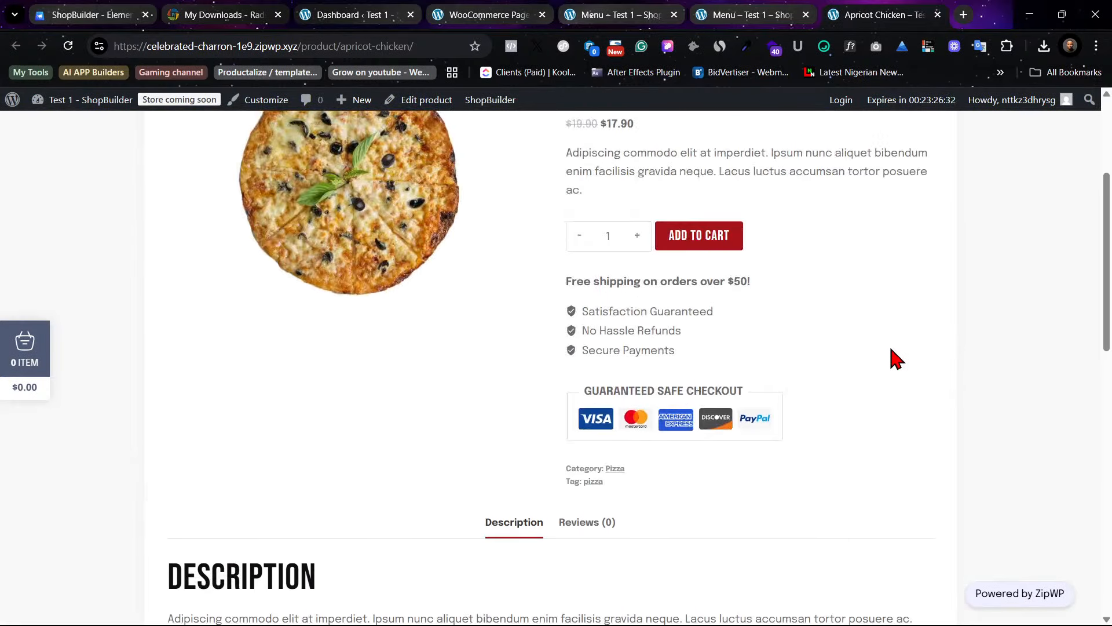
Step: Return to the redesigned Menu page, remove Super Bacon from the product comparison and add it back
{"action": "left_click", "coordinate": [713, 9]}
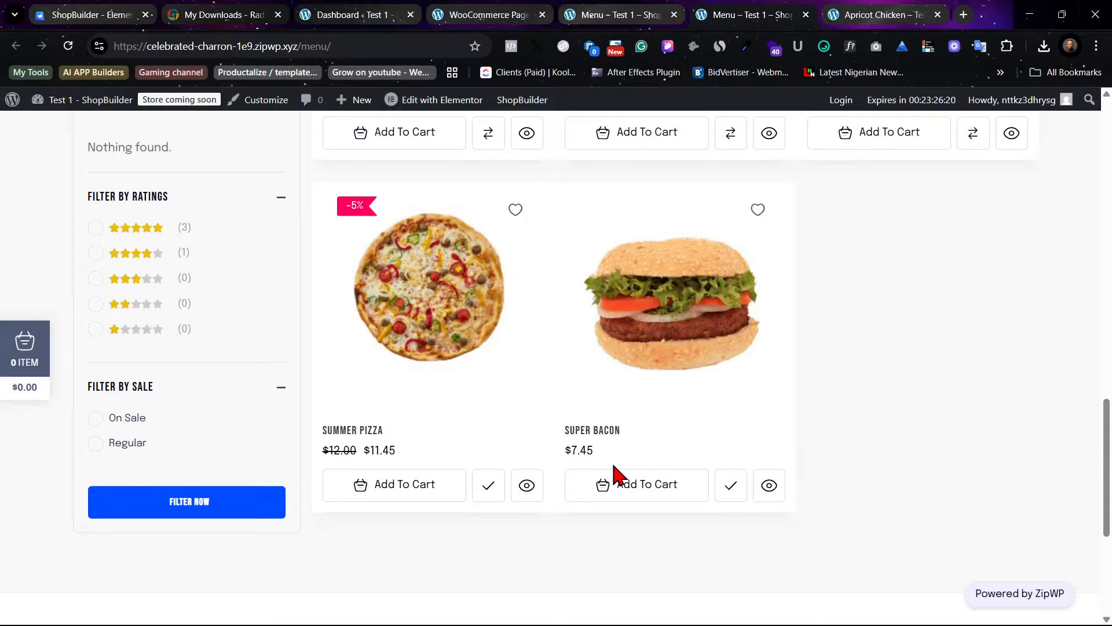
{"action": "left_click", "coordinate": [733, 490]}
{"action": "left_click", "coordinate": [723, 493]}
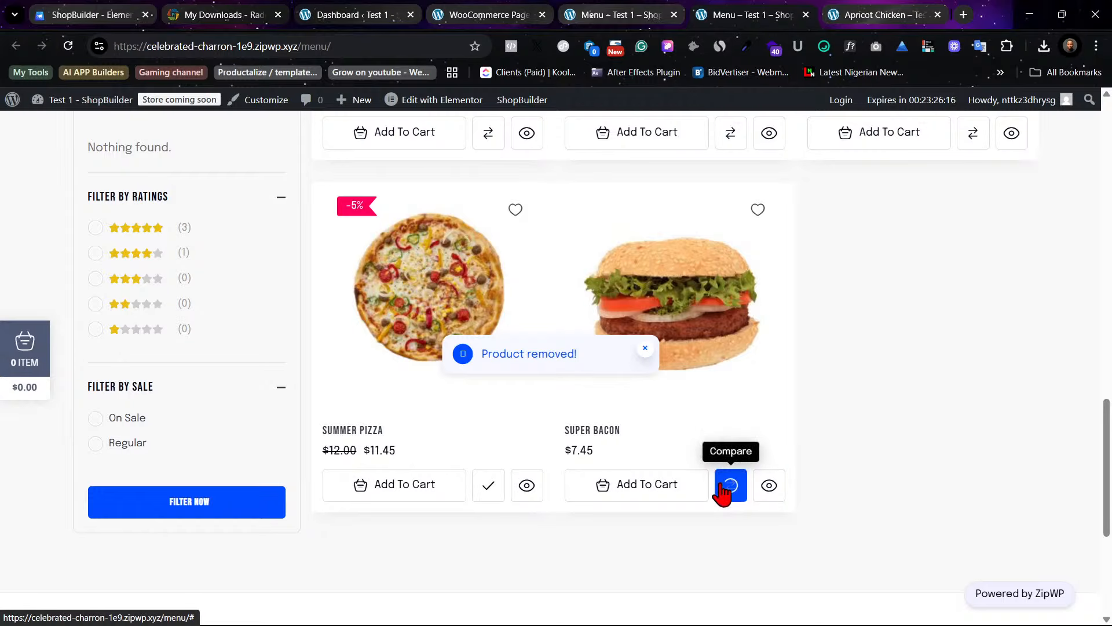
Step: Check the floating cart, then add Grand Italiano to it, testing the quantity controls and leaving the quantity at 1
{"action": "scroll", "coordinate": [929, 402], "scroll_direction": "up", "scroll_amount": 6}
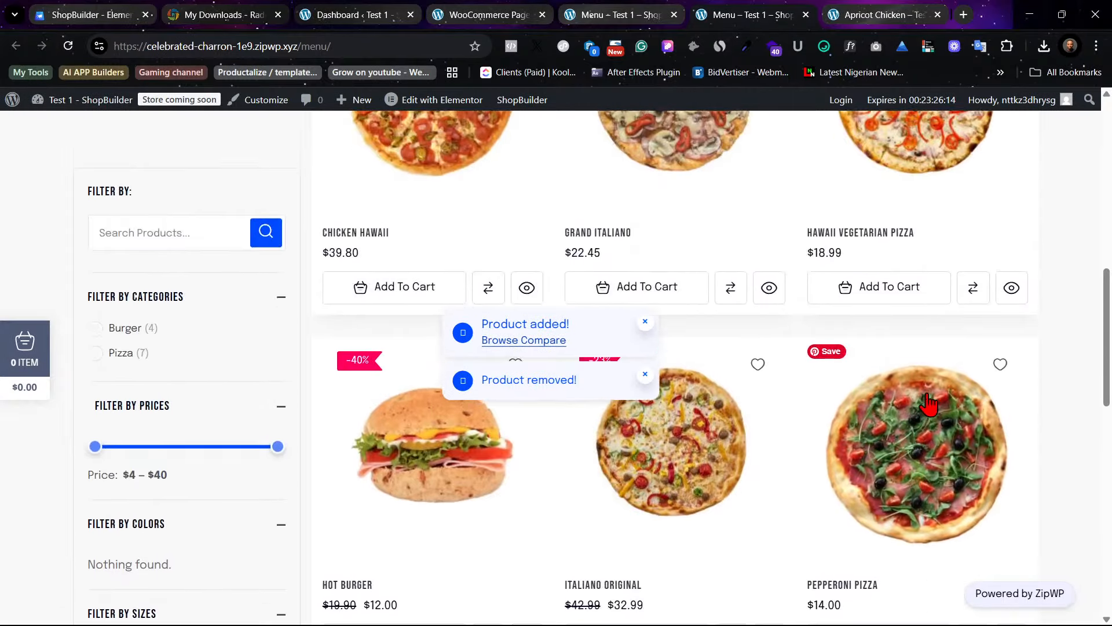
{"action": "left_click", "coordinate": [25, 354]}
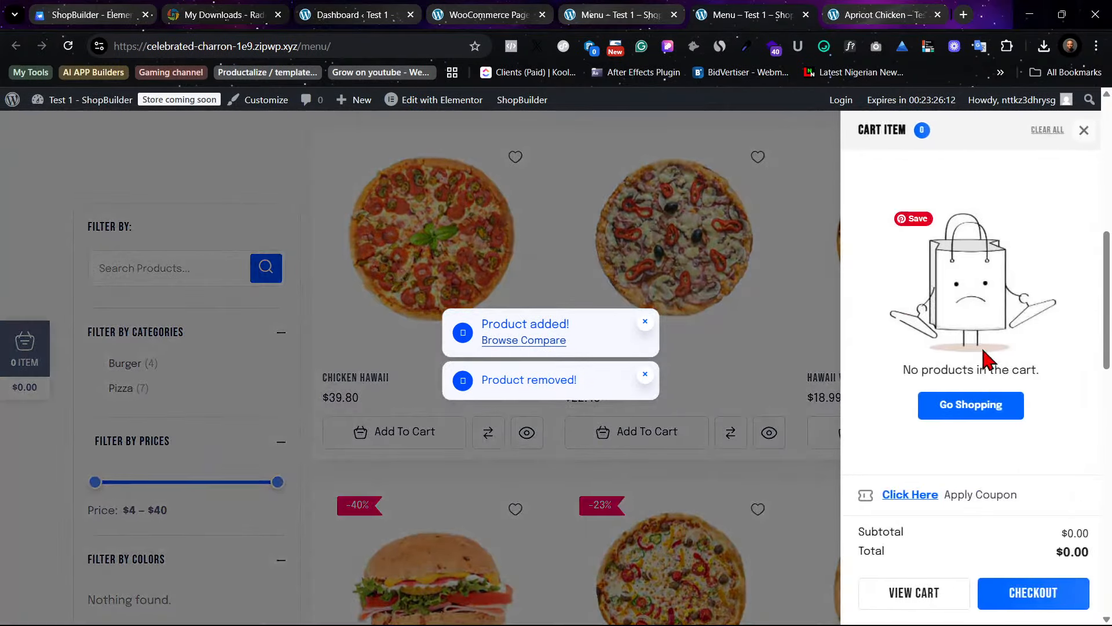
{"action": "left_click", "coordinate": [1084, 130]}
{"action": "left_click", "coordinate": [659, 442]}
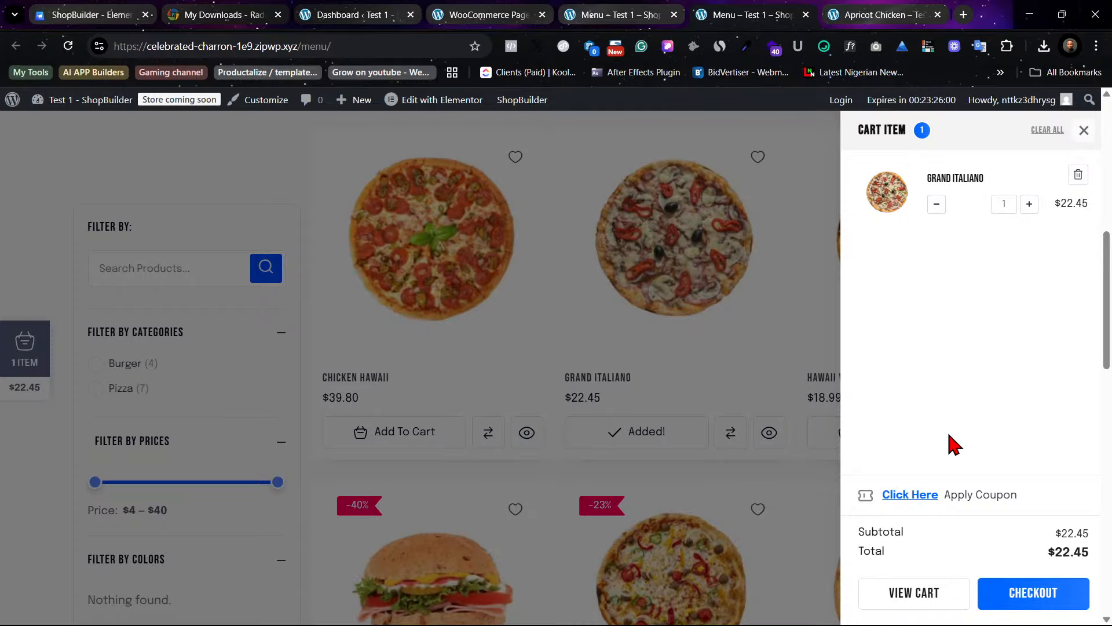
{"action": "left_click", "coordinate": [1029, 204]}
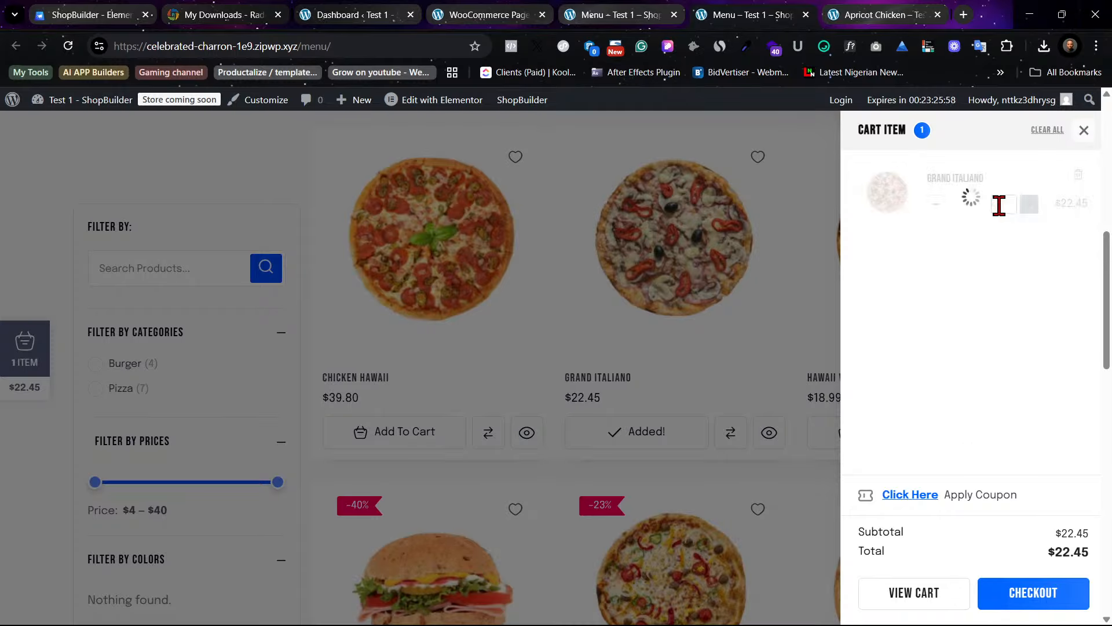
{"action": "left_click", "coordinate": [937, 208]}
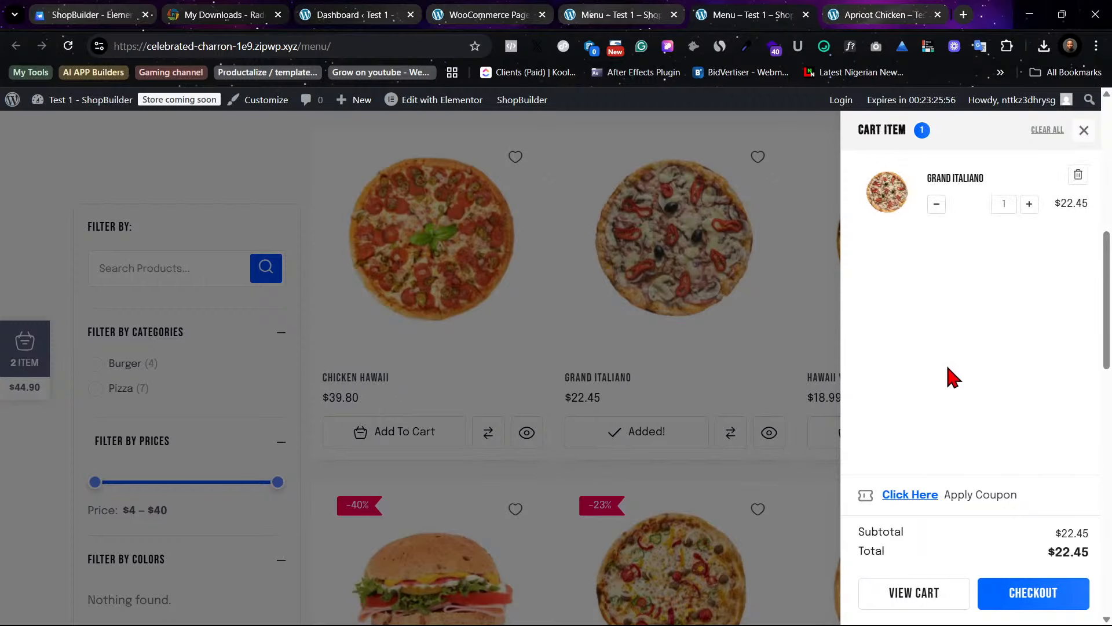
Step: Look over the Menu page down to its footer and back up while the cart stays open
{"action": "scroll", "coordinate": [939, 355], "scroll_direction": "down", "scroll_amount": 6}
{"action": "scroll", "coordinate": [946, 358], "scroll_direction": "down", "scroll_amount": 8}
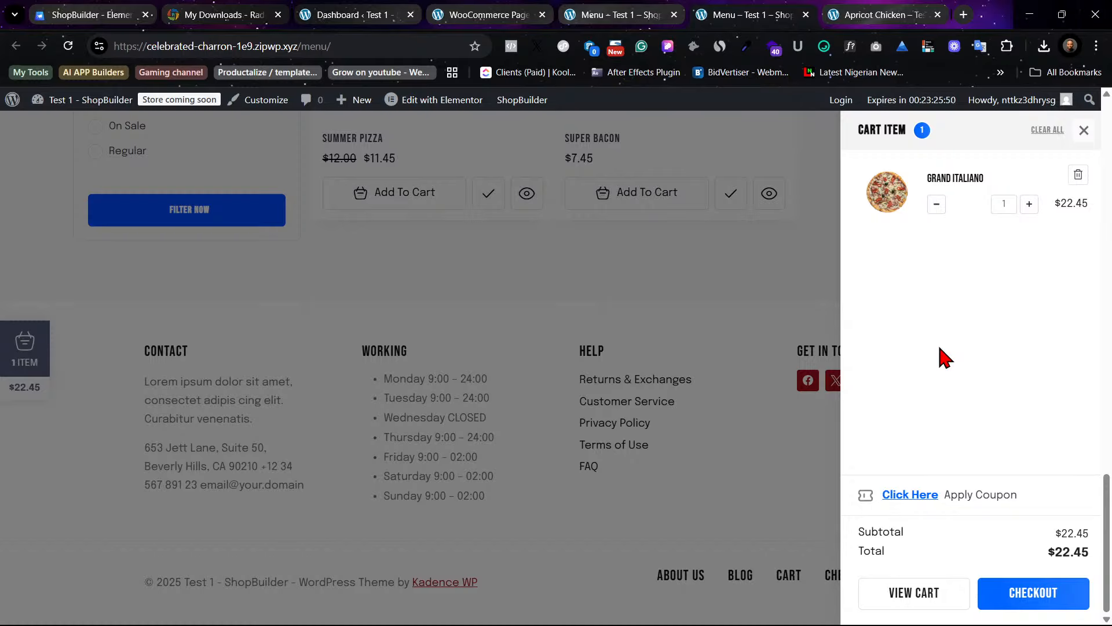
{"action": "scroll", "coordinate": [945, 357], "scroll_direction": "up", "scroll_amount": 10}
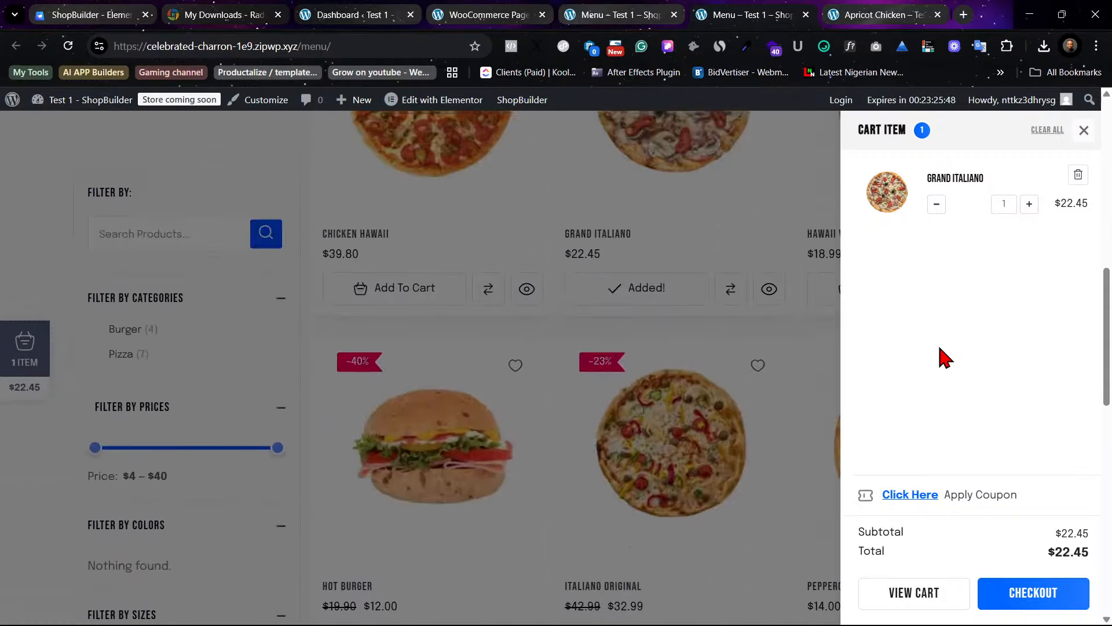
{"action": "scroll", "coordinate": [944, 355], "scroll_direction": "up", "scroll_amount": 4}
{"action": "right_click", "coordinate": [945, 355]}
{"action": "scroll", "coordinate": [993, 310], "scroll_direction": "up", "scroll_amount": 2}
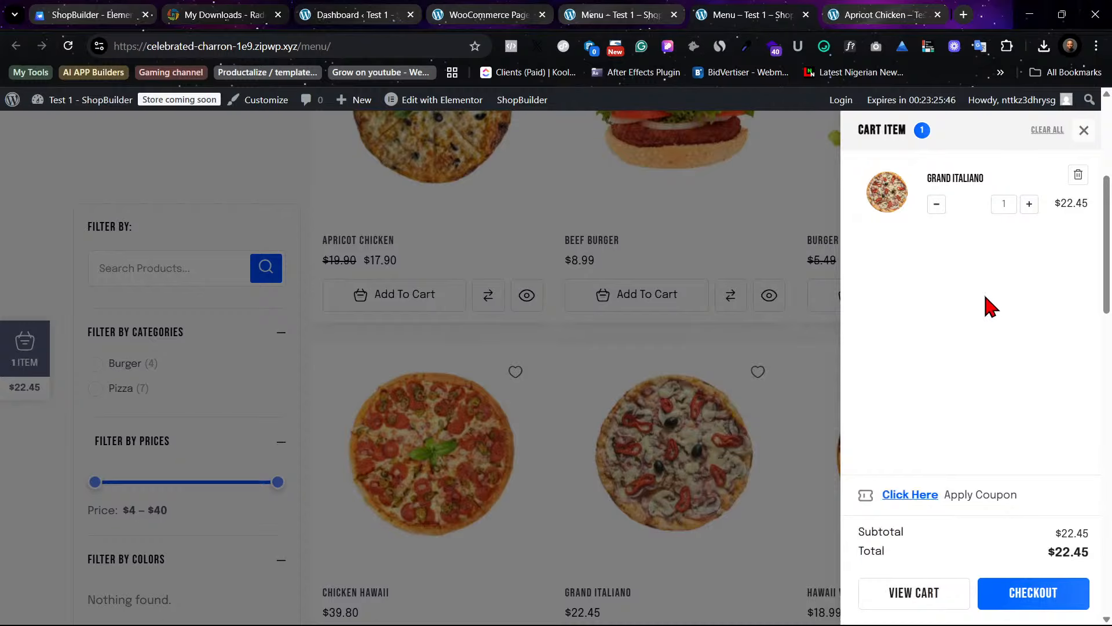
{"action": "scroll", "coordinate": [991, 306], "scroll_direction": "up", "scroll_amount": 5}
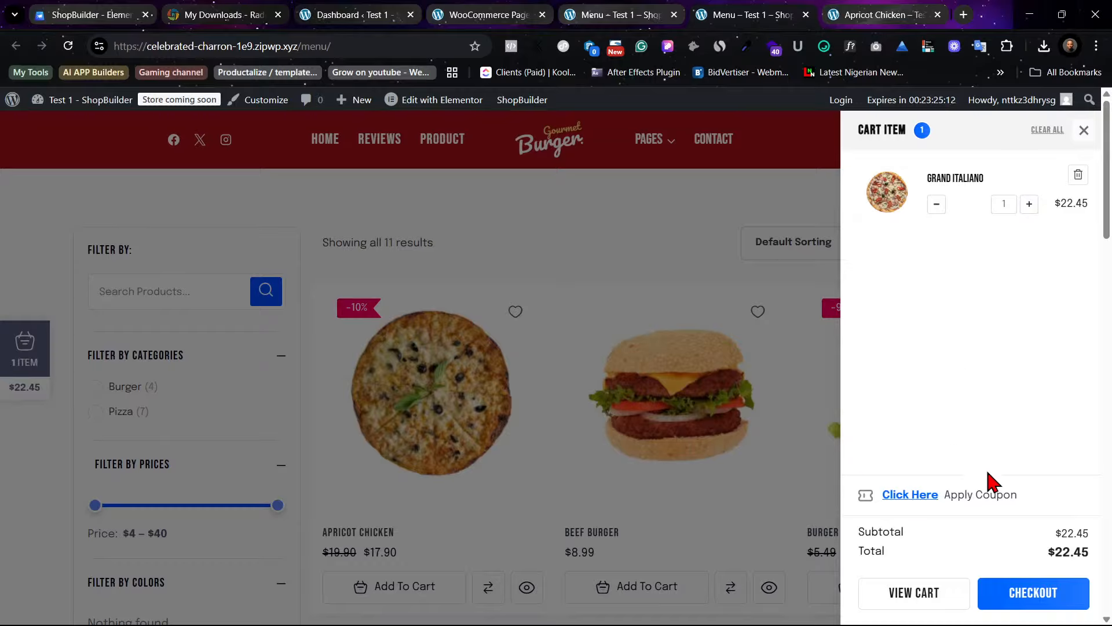
Step: Reveal the cart's coupon code field, close the cart and view the product grid again
{"action": "left_click", "coordinate": [918, 494]}
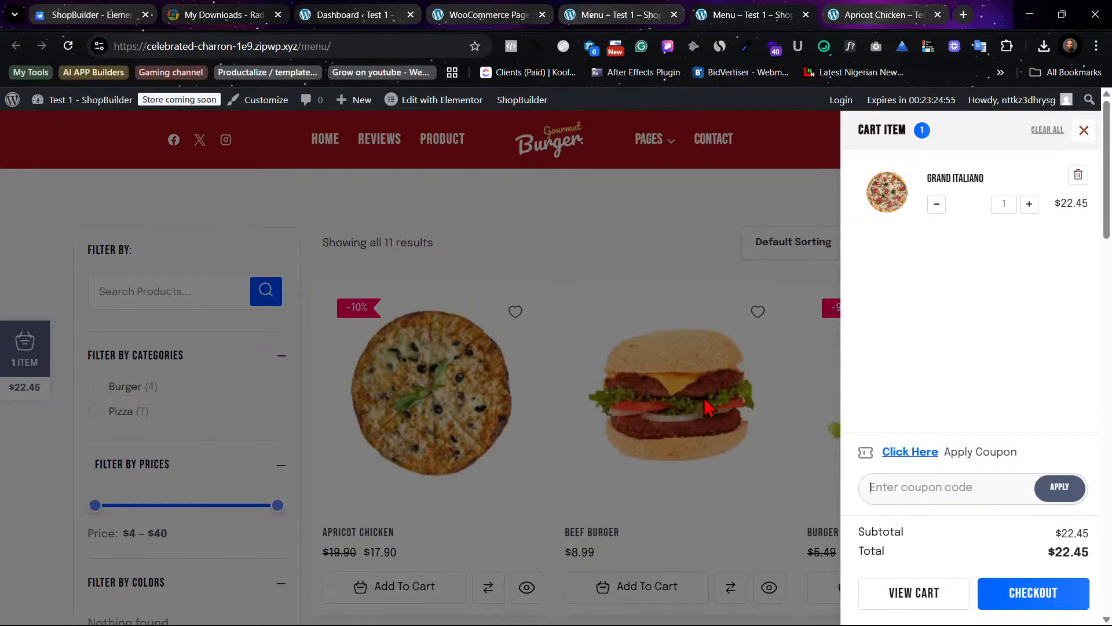
{"action": "left_click", "coordinate": [1022, 490]}
{"action": "left_click", "coordinate": [1083, 132]}
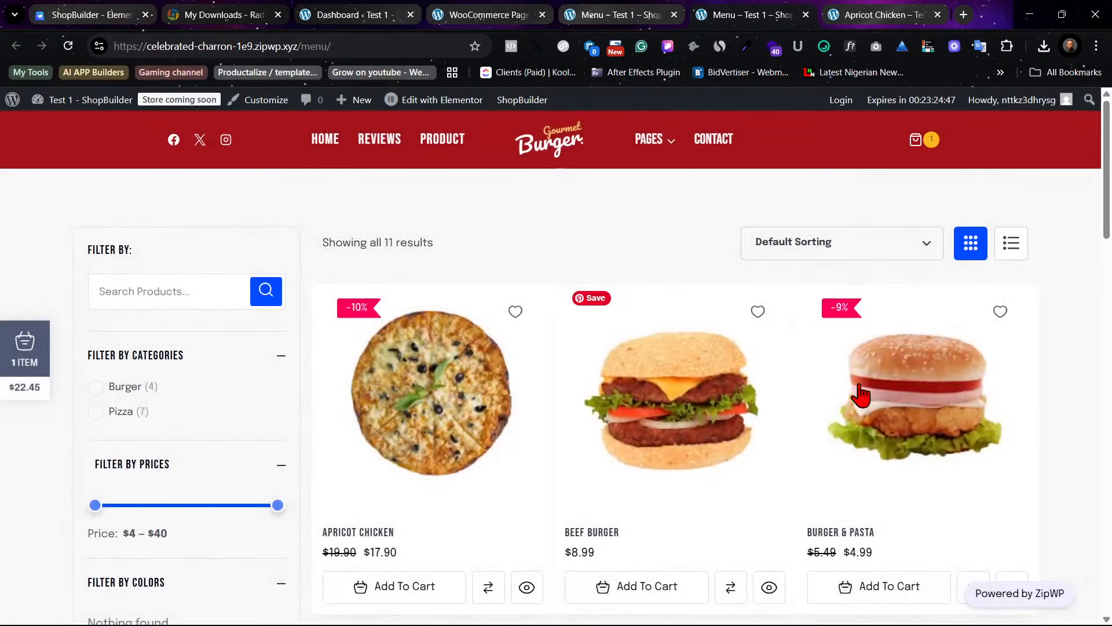
{"action": "scroll", "coordinate": [820, 464], "scroll_direction": "down", "scroll_amount": 2}
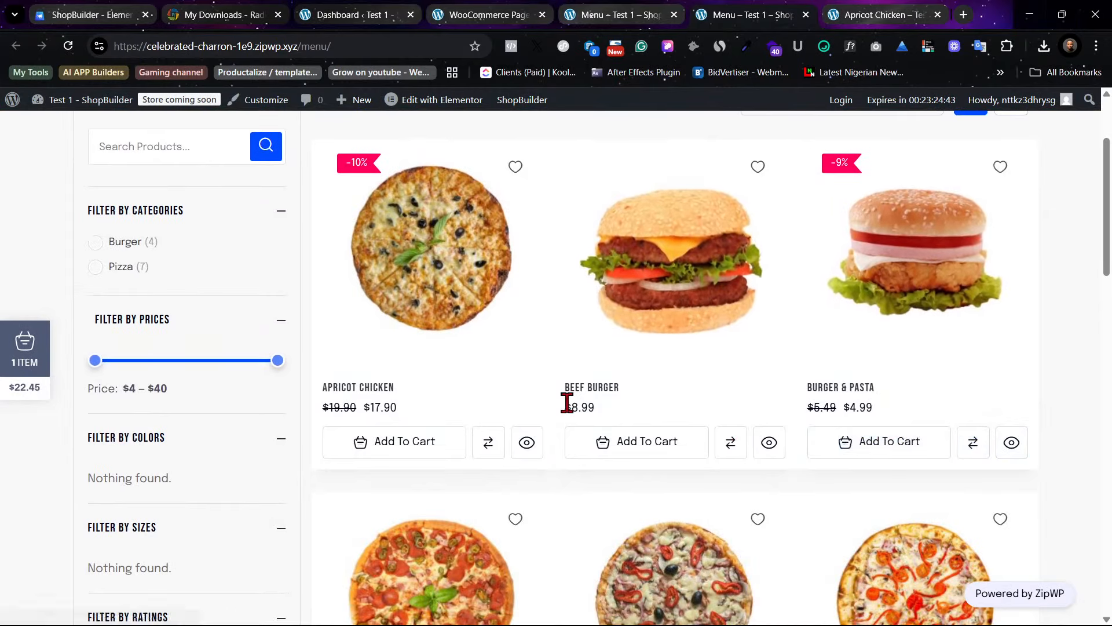
Step: Return to the store's WordPress admin, open ShopBuilder's template builder and start a new page template
{"action": "left_click", "coordinate": [267, 13]}
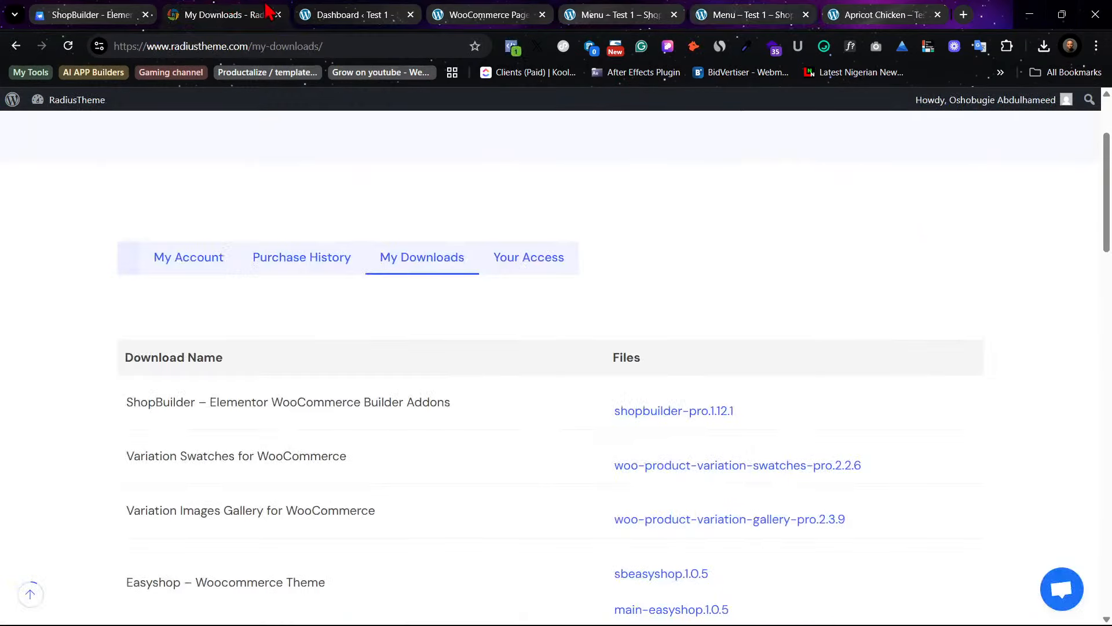
{"action": "left_click", "coordinate": [354, 14]}
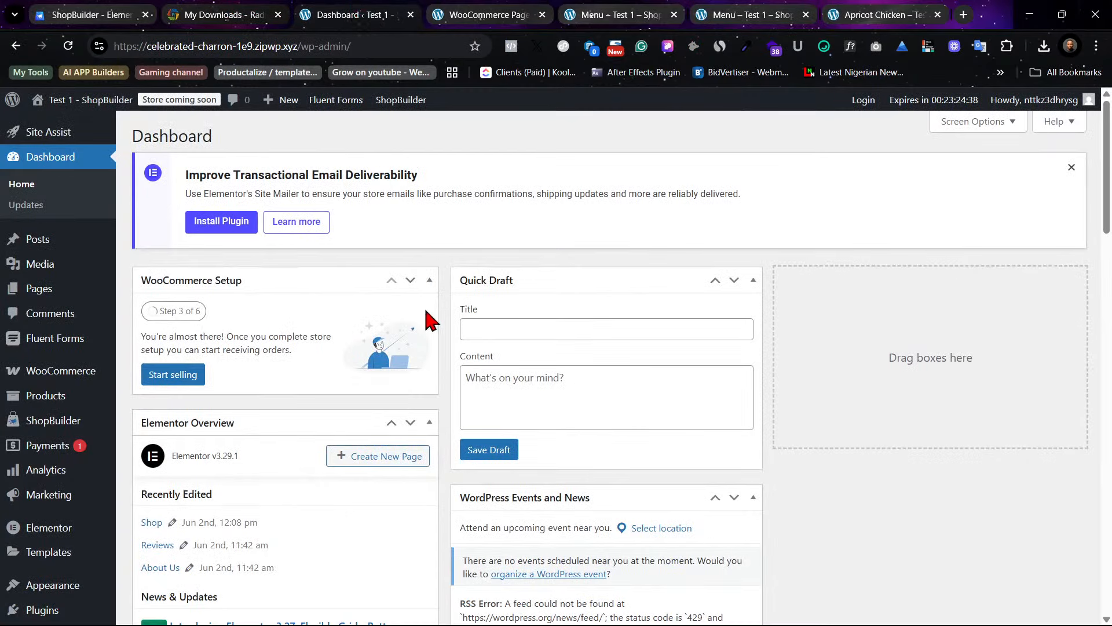
{"action": "left_click", "coordinate": [59, 423]}
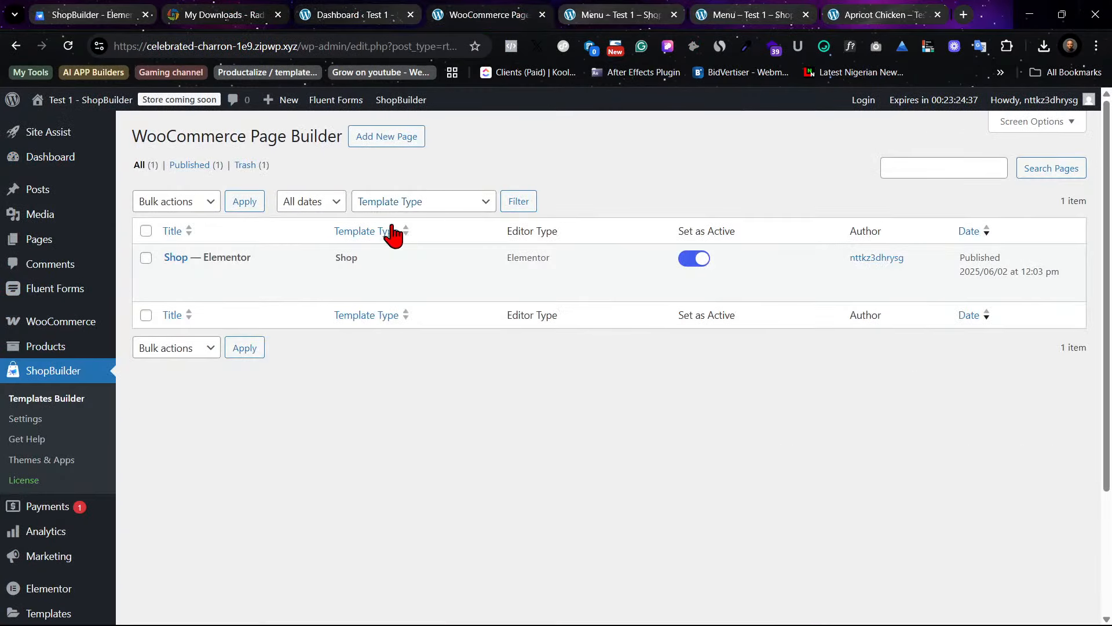
{"action": "left_click", "coordinate": [387, 141]}
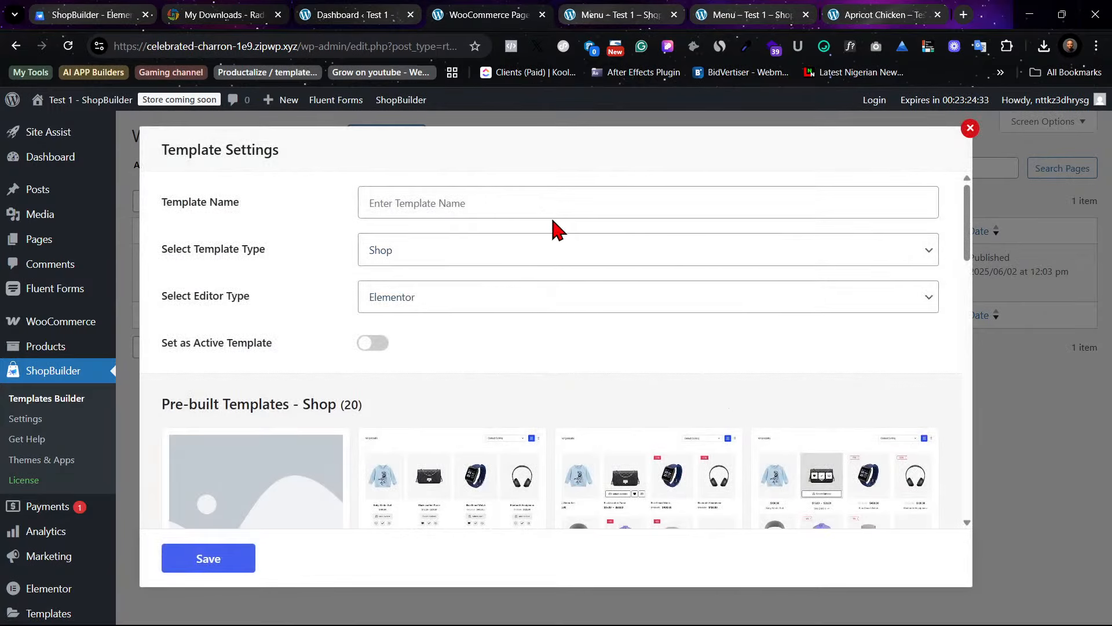
Step: Set the new template's type to Product Page and name it "Product page"
{"action": "left_click", "coordinate": [556, 211]}
{"action": "left_click", "coordinate": [559, 254]}
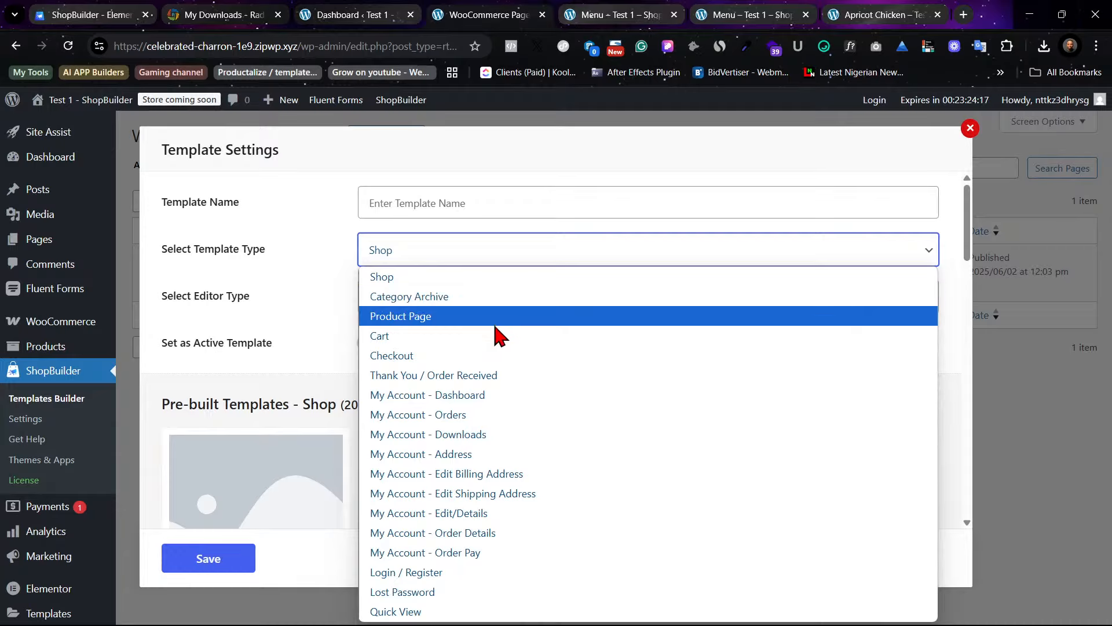
{"action": "left_click", "coordinate": [497, 325]}
{"action": "left_click", "coordinate": [457, 206]}
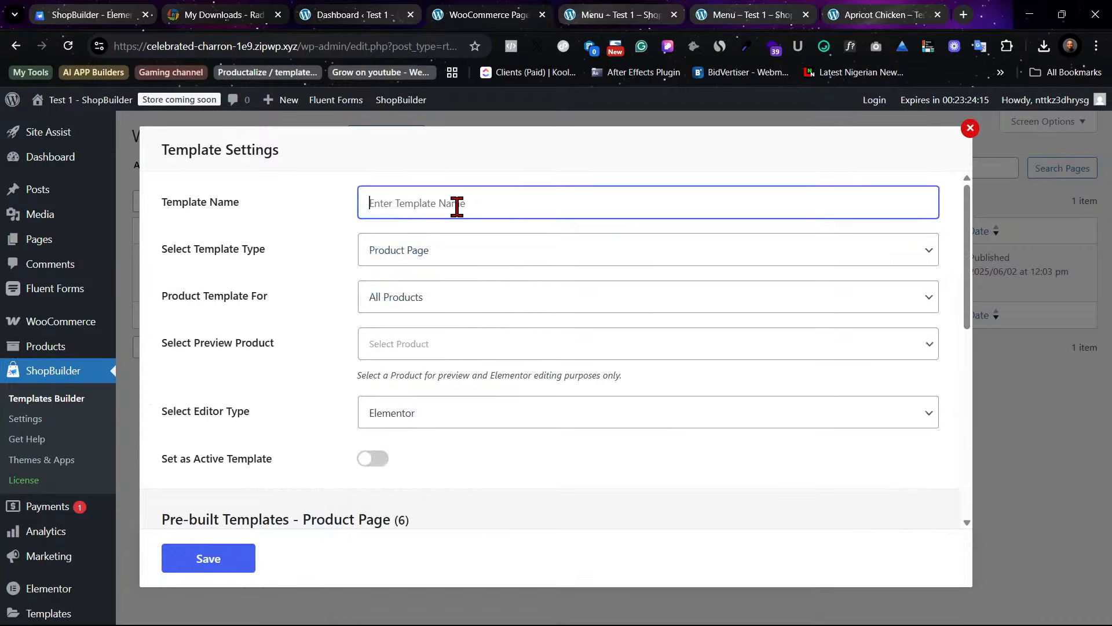
{"action": "type", "text": "Product page"}
Step: Try to find a preview product for the template by searching for "che"
{"action": "left_click", "coordinate": [473, 346]}
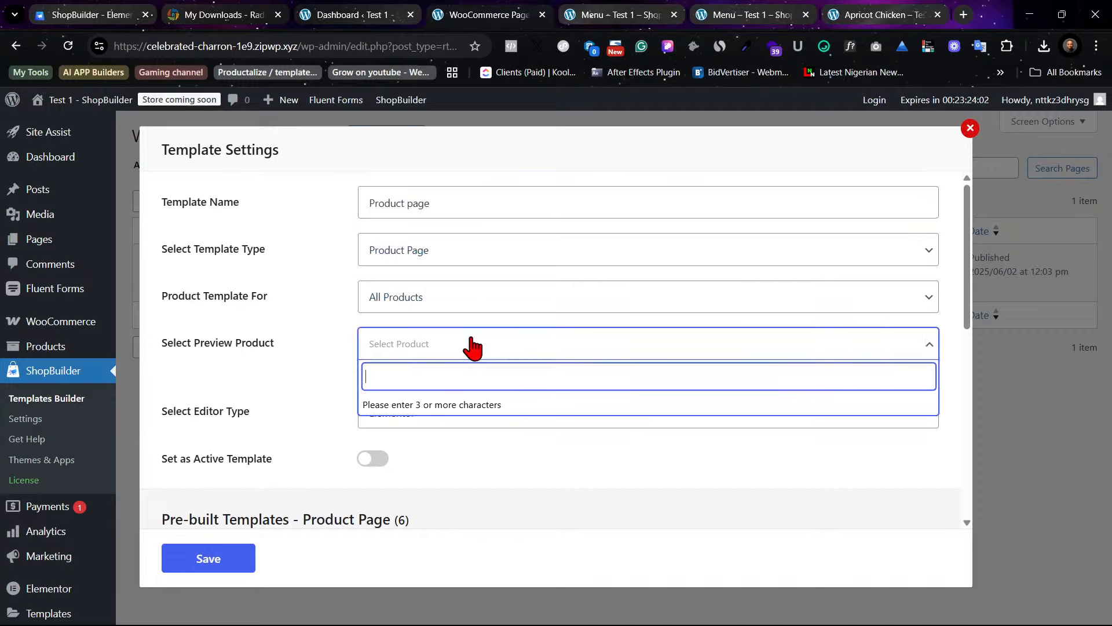
{"action": "left_click", "coordinate": [472, 344]}
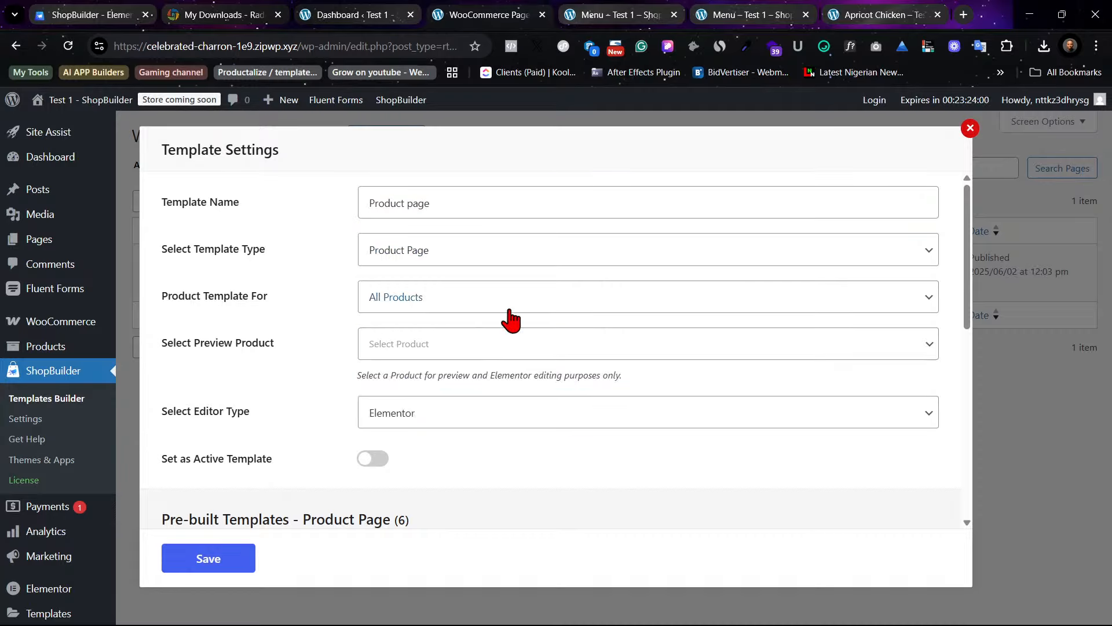
{"action": "left_click", "coordinate": [644, 350]}
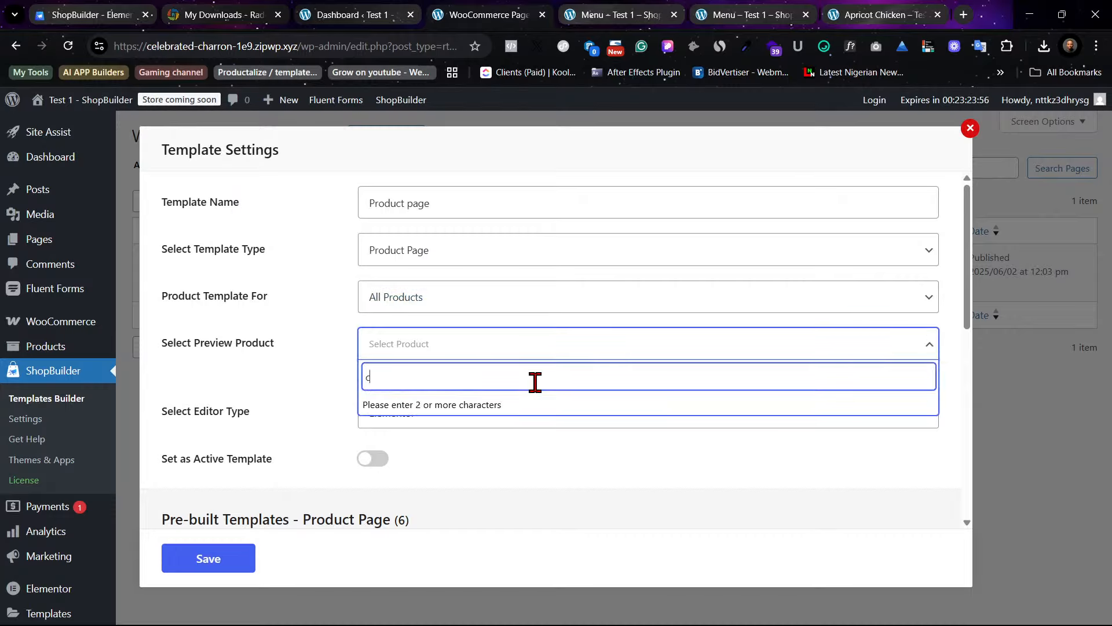
{"action": "type", "text": "che"}
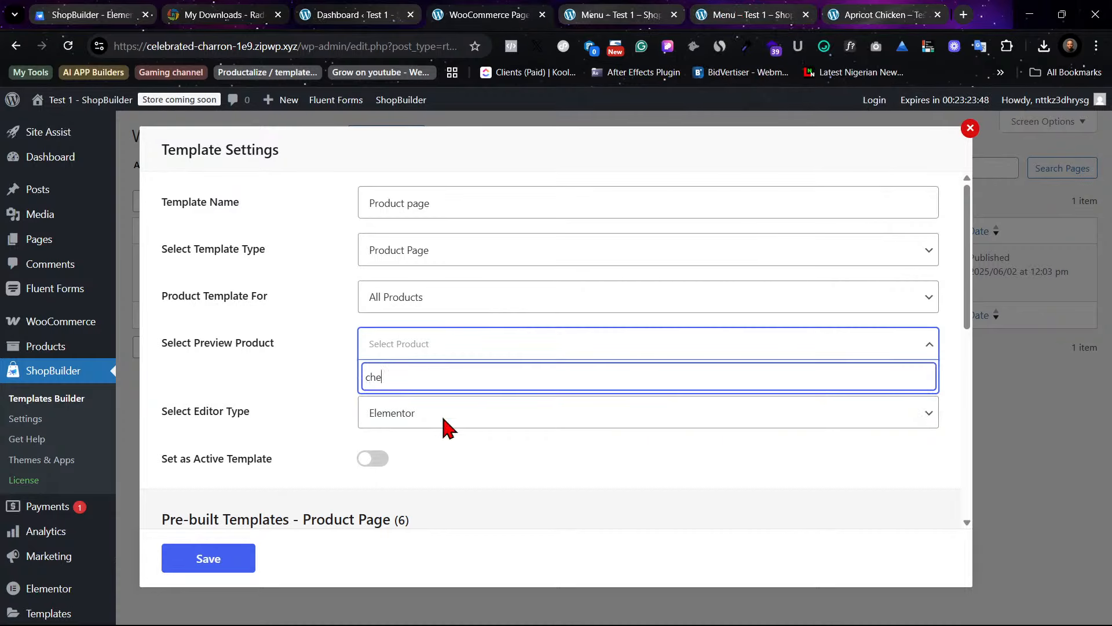
Step: Check product names on the store's pages, then search for "beef" and choose Beef Burger as the template's preview product
{"action": "left_click", "coordinate": [753, 14]}
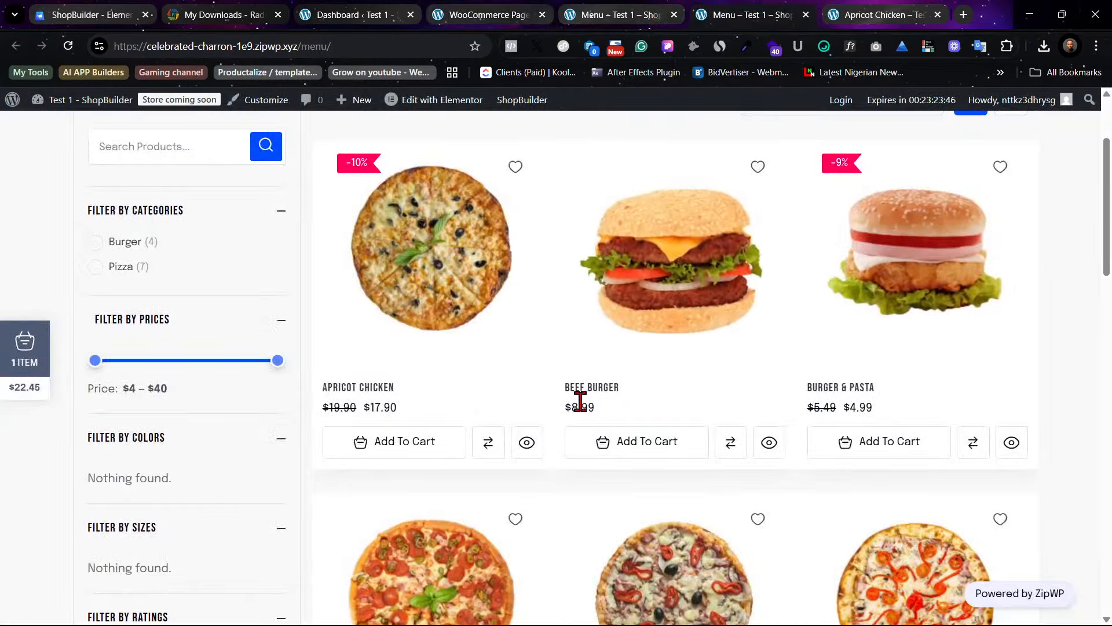
{"action": "left_click", "coordinate": [840, 13]}
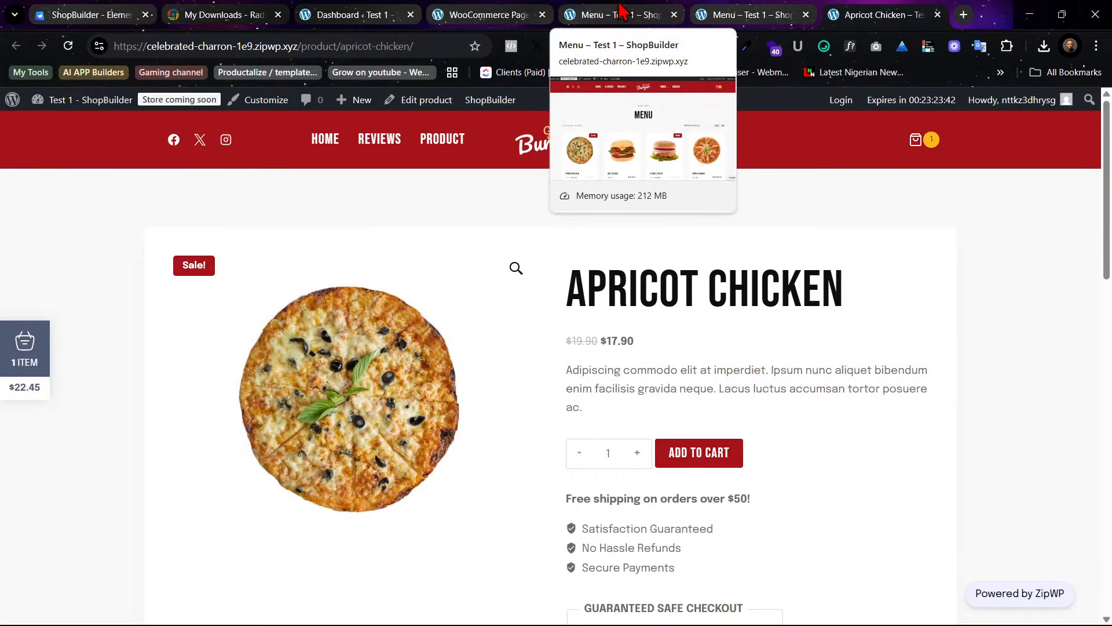
{"action": "left_click", "coordinate": [621, 11]}
{"action": "left_click", "coordinate": [492, 12]}
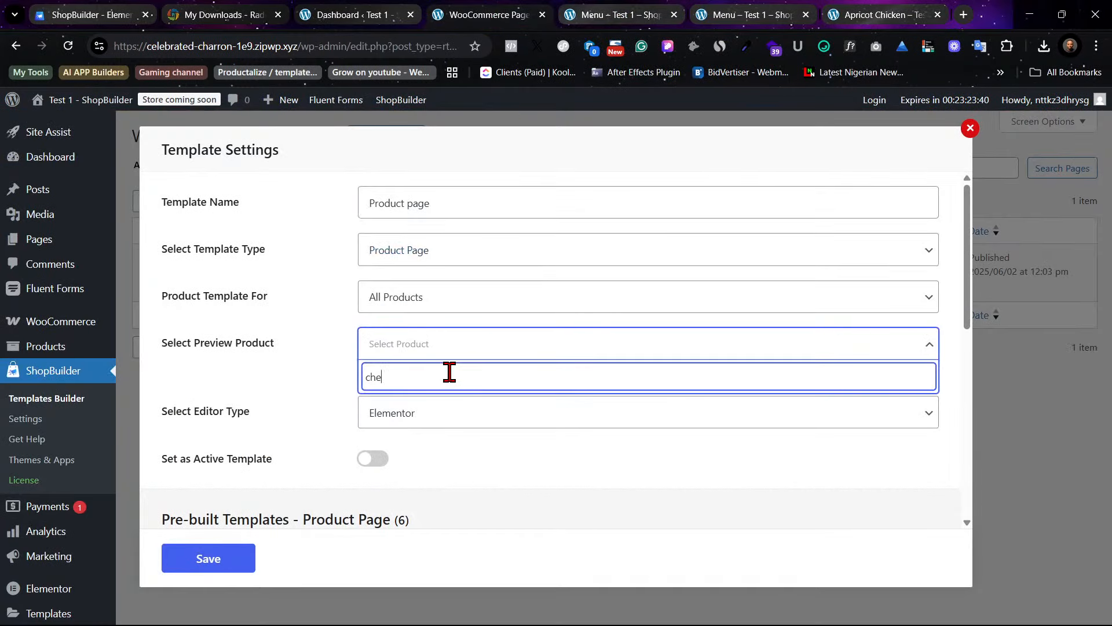
{"action": "key", "text": "BackSpace"}
{"action": "key", "text": "BackSpace"}
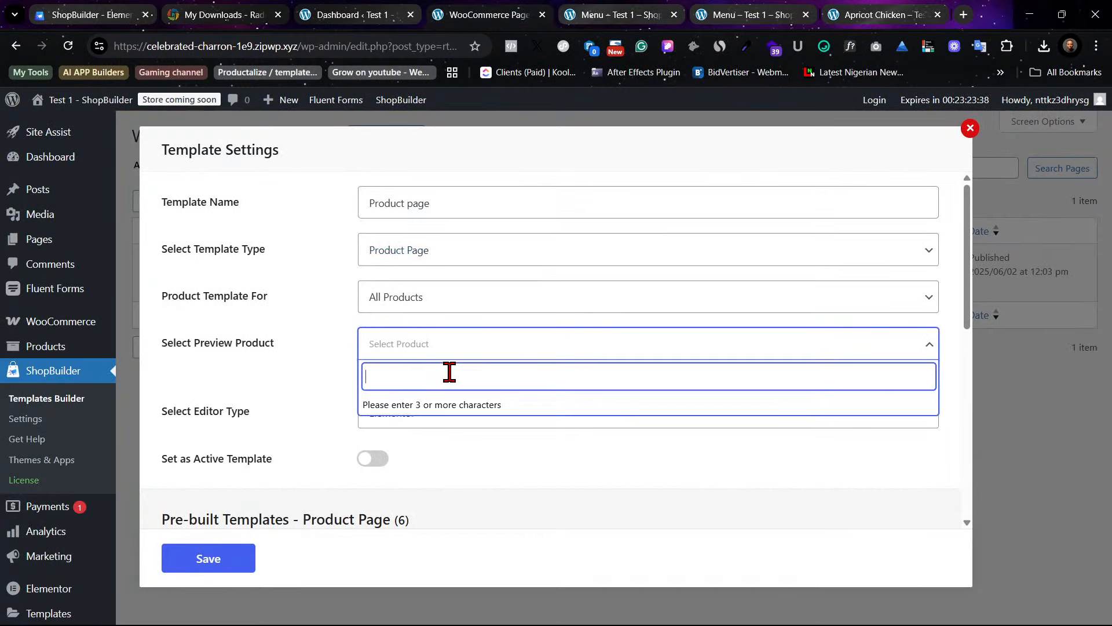
{"action": "type", "text": "beef"}
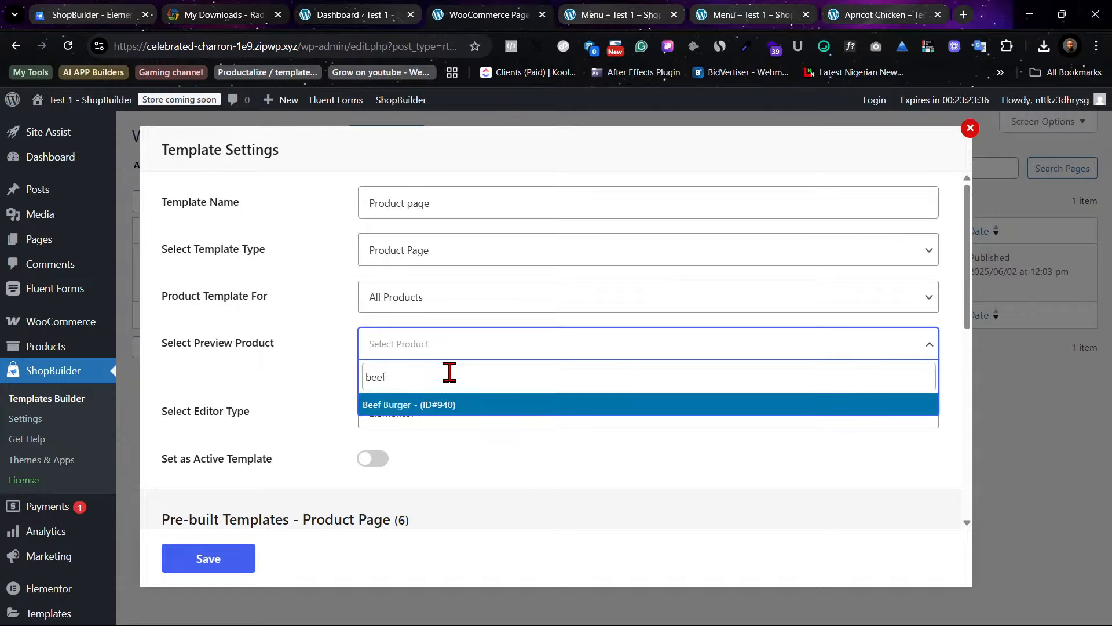
{"action": "left_click", "coordinate": [442, 405]}
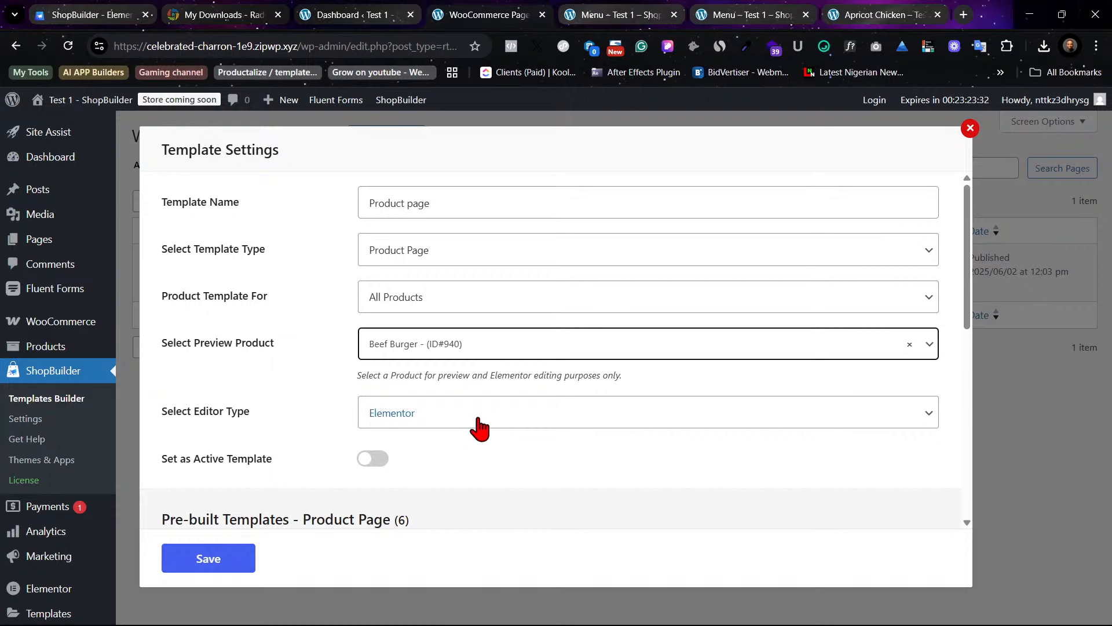
Step: Look through the pre-built Product Page templates, from Product Page Template 1 to Product Add-Ons
{"action": "scroll", "coordinate": [481, 424], "scroll_direction": "down", "scroll_amount": 3}
{"action": "scroll", "coordinate": [483, 426], "scroll_direction": "down", "scroll_amount": 3}
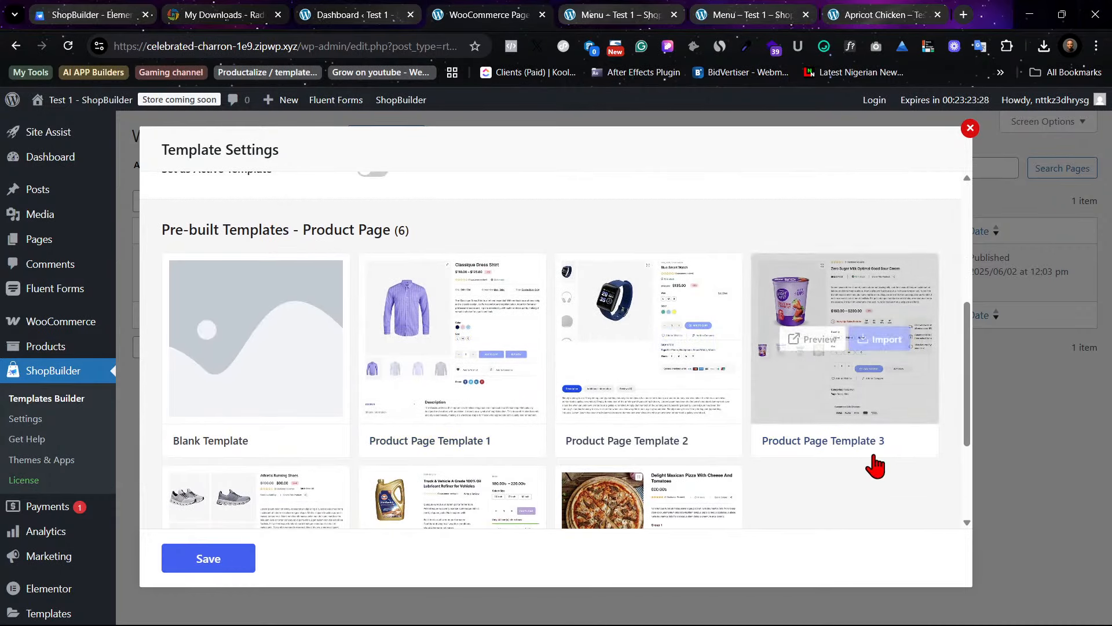
{"action": "scroll", "coordinate": [872, 481], "scroll_direction": "down", "scroll_amount": 3}
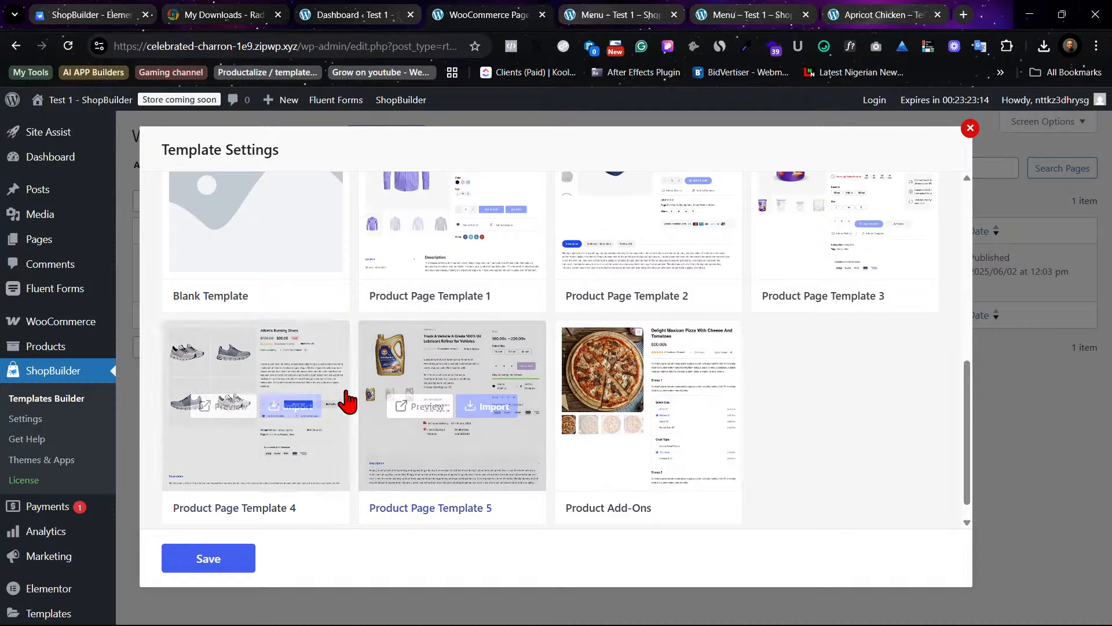
{"action": "mouse_move", "coordinate": [346, 398]}
{"action": "scroll", "coordinate": [343, 396], "scroll_direction": "down", "scroll_amount": 1}
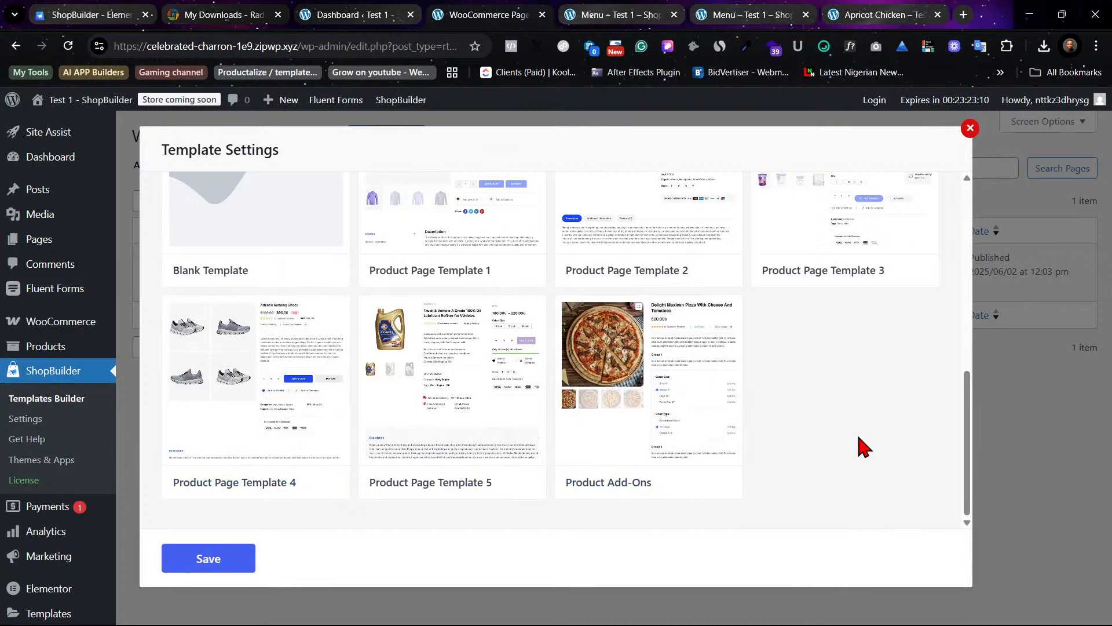
{"action": "scroll", "coordinate": [861, 443], "scroll_direction": "up", "scroll_amount": 1}
{"action": "scroll", "coordinate": [858, 438], "scroll_direction": "down", "scroll_amount": 1}
{"action": "mouse_move", "coordinate": [608, 471]}
{"action": "mouse_move", "coordinate": [638, 373]}
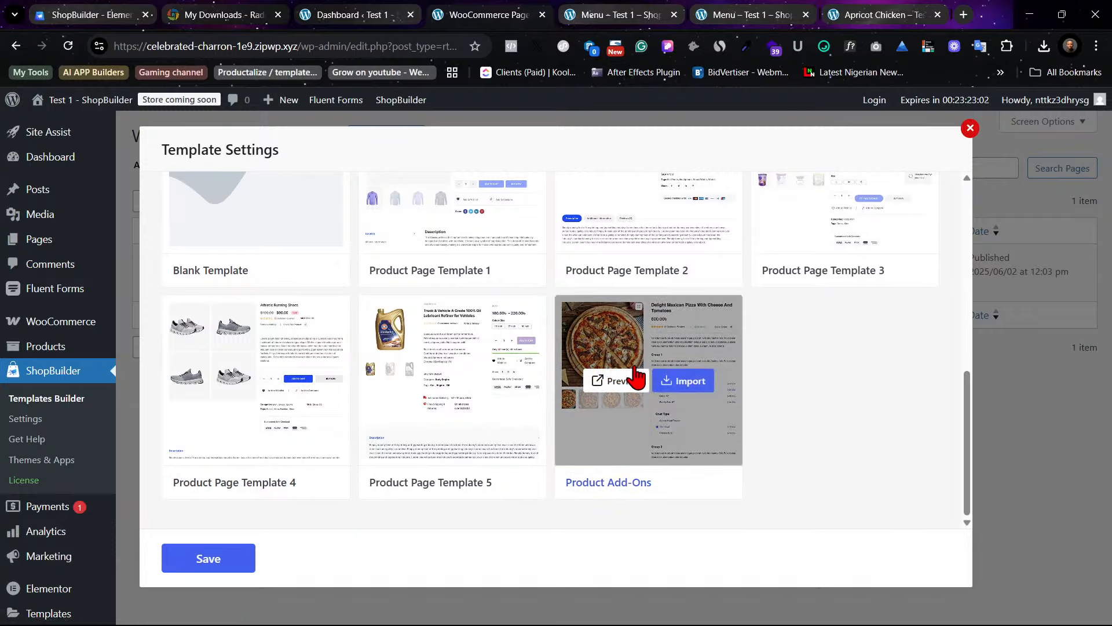
Step: Preview the Product Add-Ons template's size, crust and topping options, price summary and related products, and return to the pre-built template list
{"action": "left_click", "coordinate": [615, 381]}
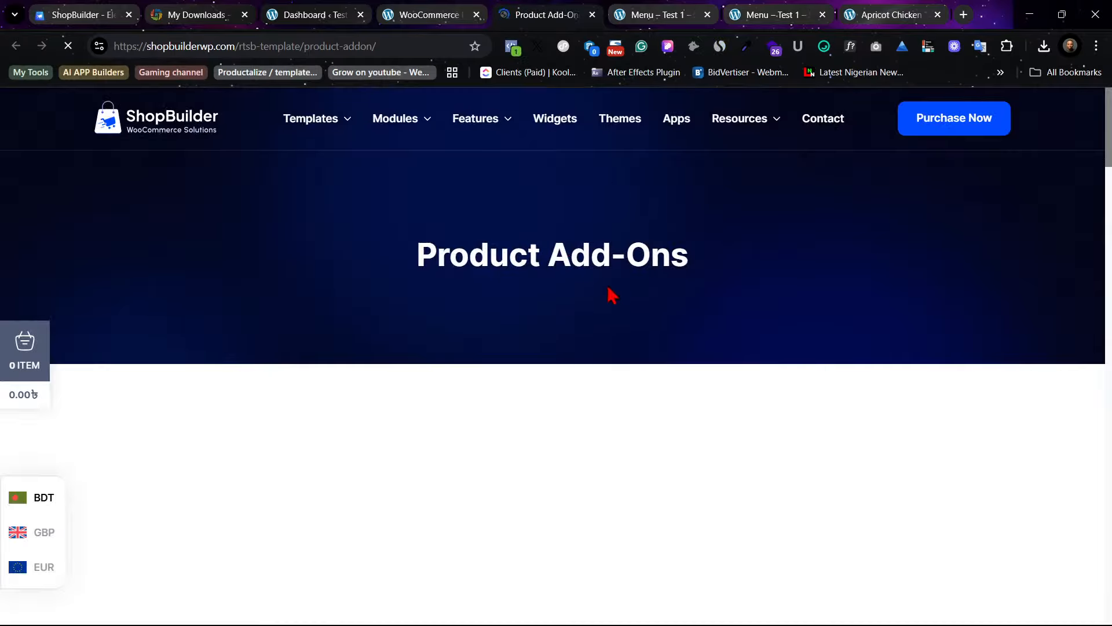
{"action": "scroll", "coordinate": [625, 307], "scroll_direction": "down", "scroll_amount": 5}
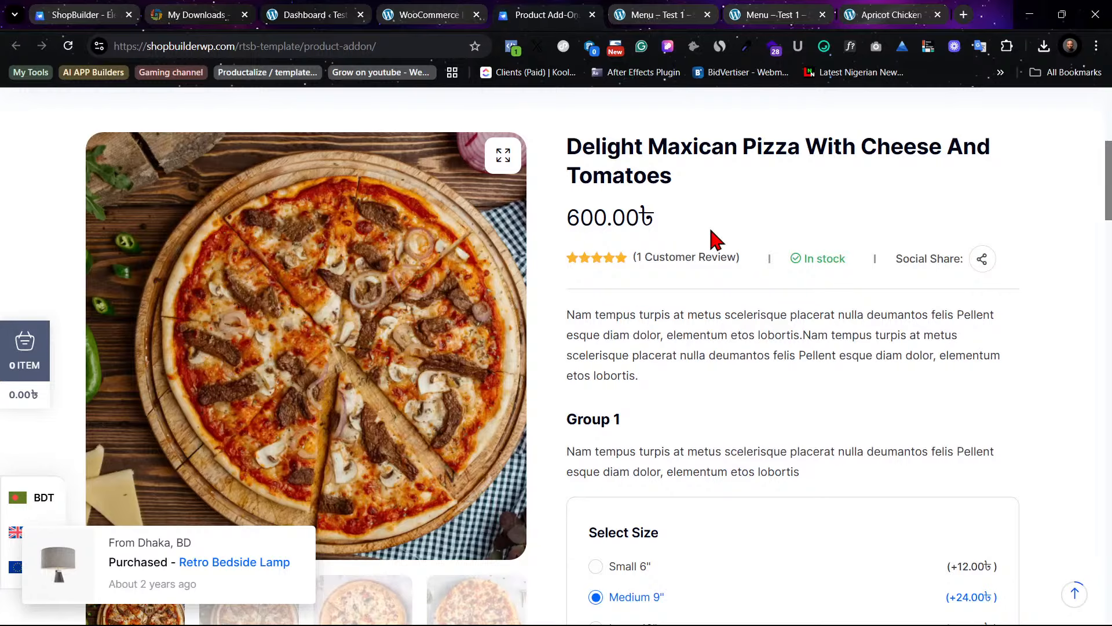
{"action": "scroll", "coordinate": [763, 402], "scroll_direction": "down", "scroll_amount": 3}
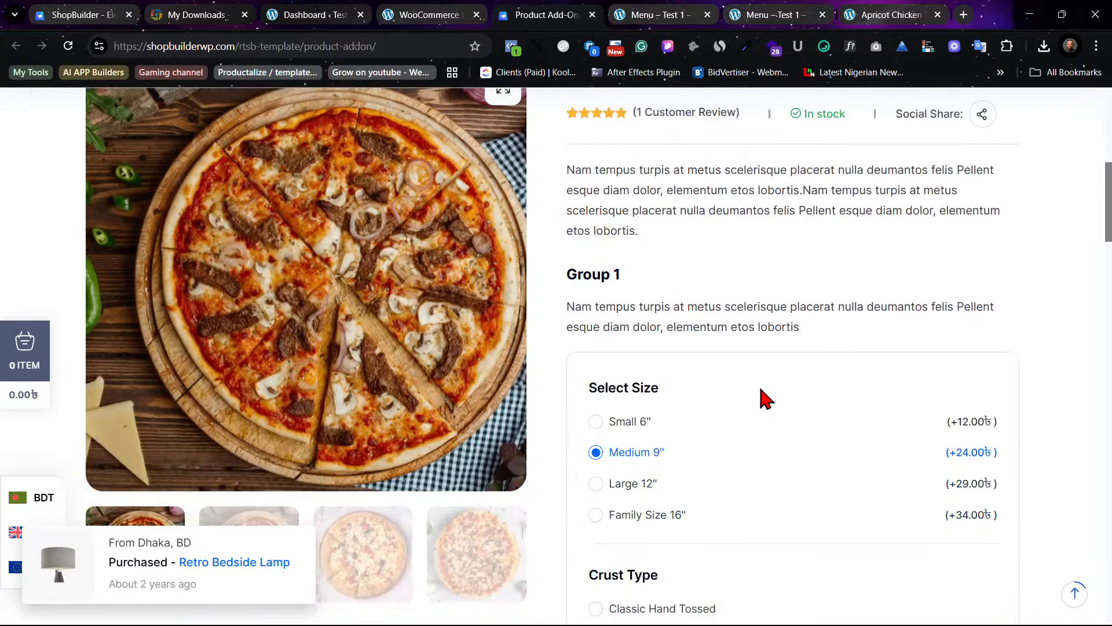
{"action": "scroll", "coordinate": [765, 399], "scroll_direction": "down", "scroll_amount": 4}
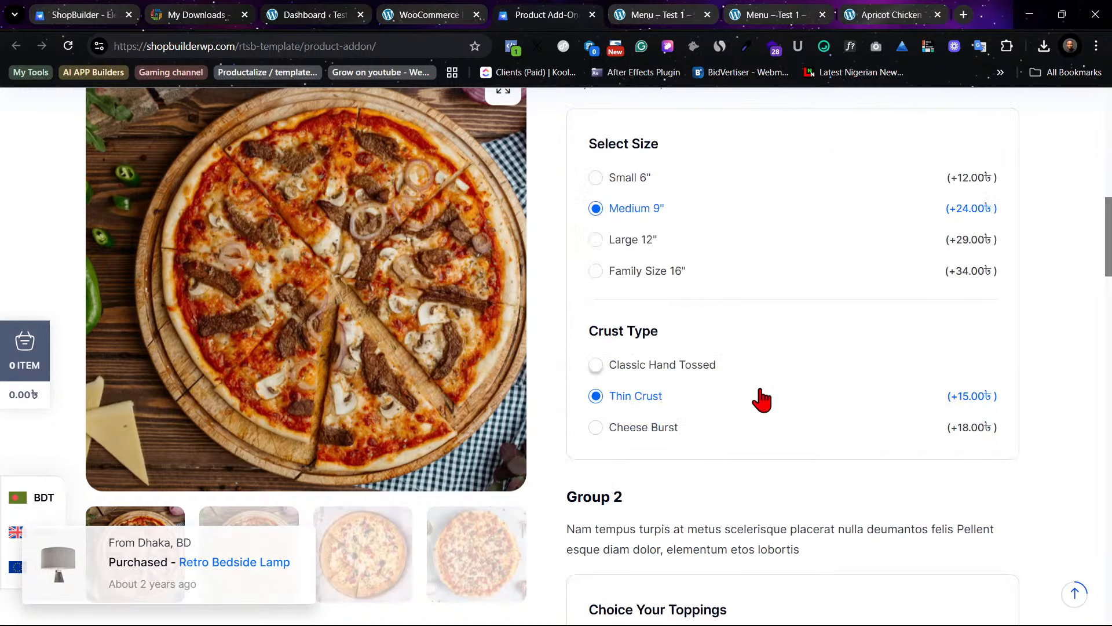
{"action": "scroll", "coordinate": [763, 400], "scroll_direction": "down", "scroll_amount": 6}
{"action": "scroll", "coordinate": [763, 399], "scroll_direction": "up", "scroll_amount": 2}
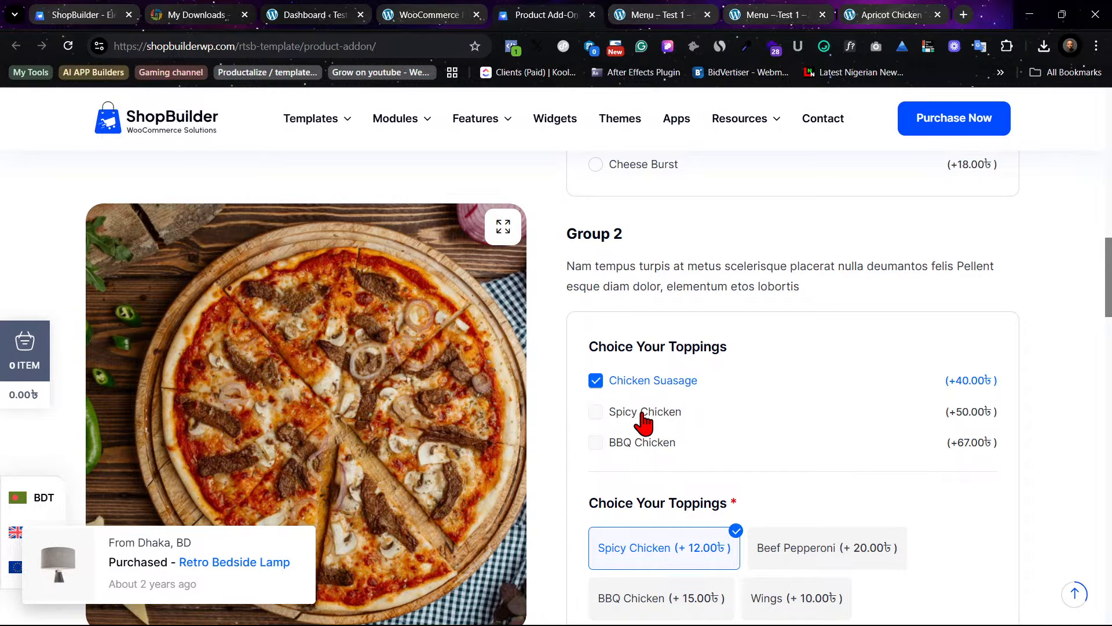
{"action": "scroll", "coordinate": [643, 417], "scroll_direction": "down", "scroll_amount": 10}
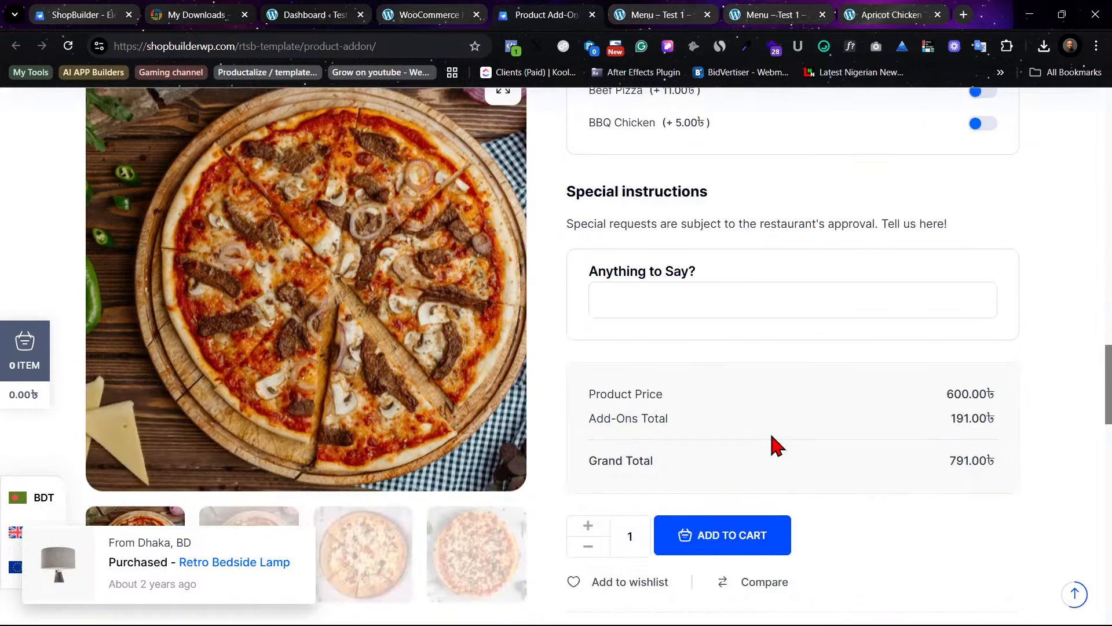
{"action": "scroll", "coordinate": [777, 447], "scroll_direction": "down", "scroll_amount": 10}
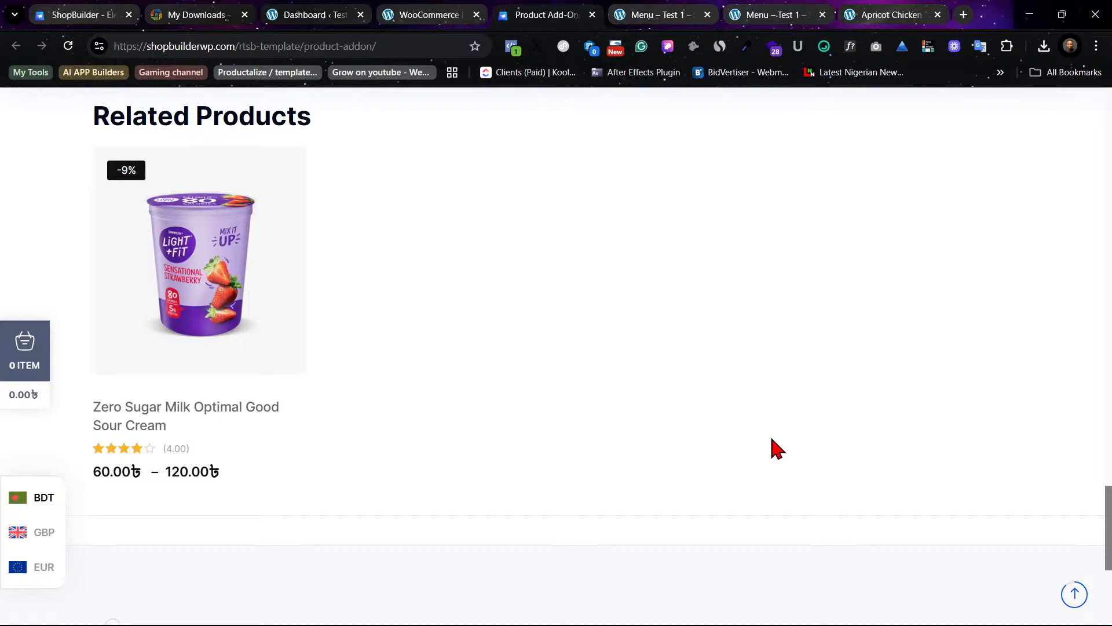
{"action": "scroll", "coordinate": [776, 449], "scroll_direction": "up", "scroll_amount": 15}
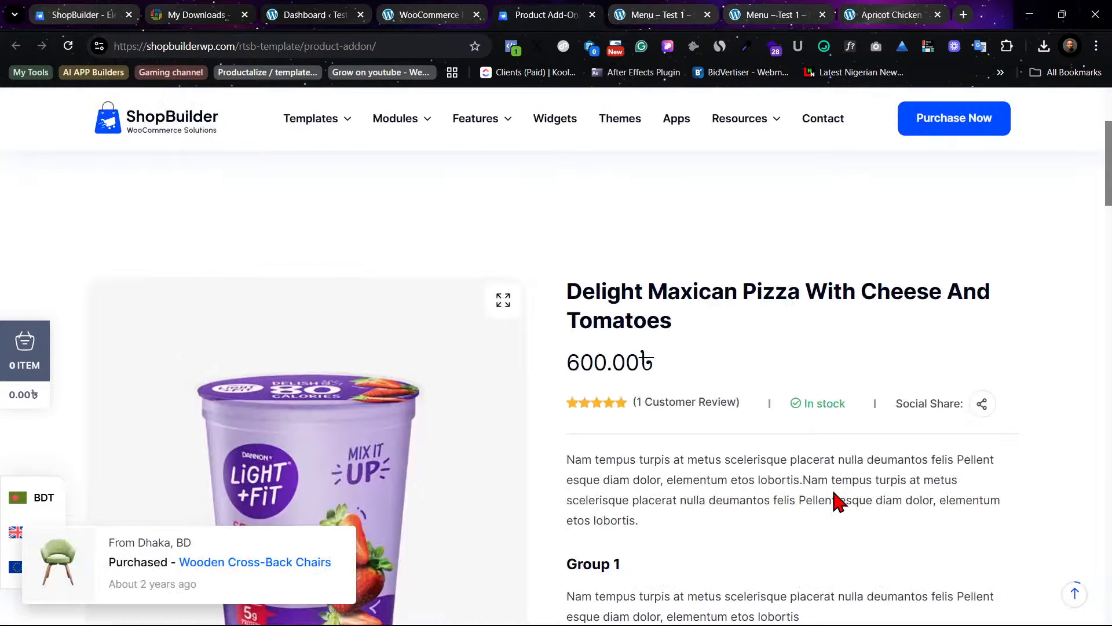
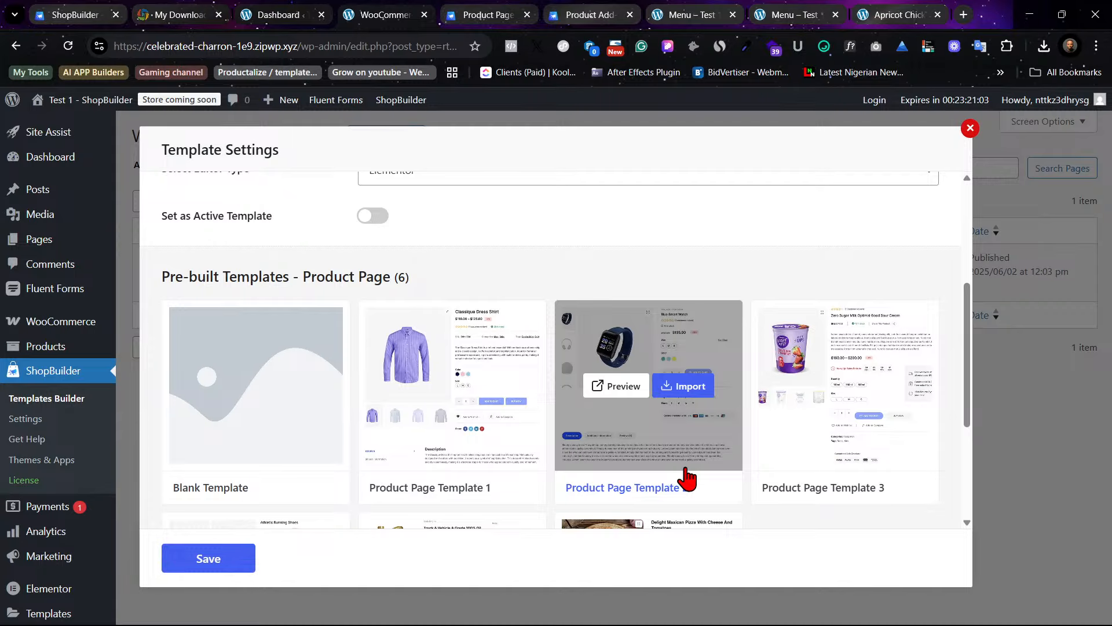
{"action": "scroll", "coordinate": [688, 479], "scroll_direction": "down", "scroll_amount": 3}
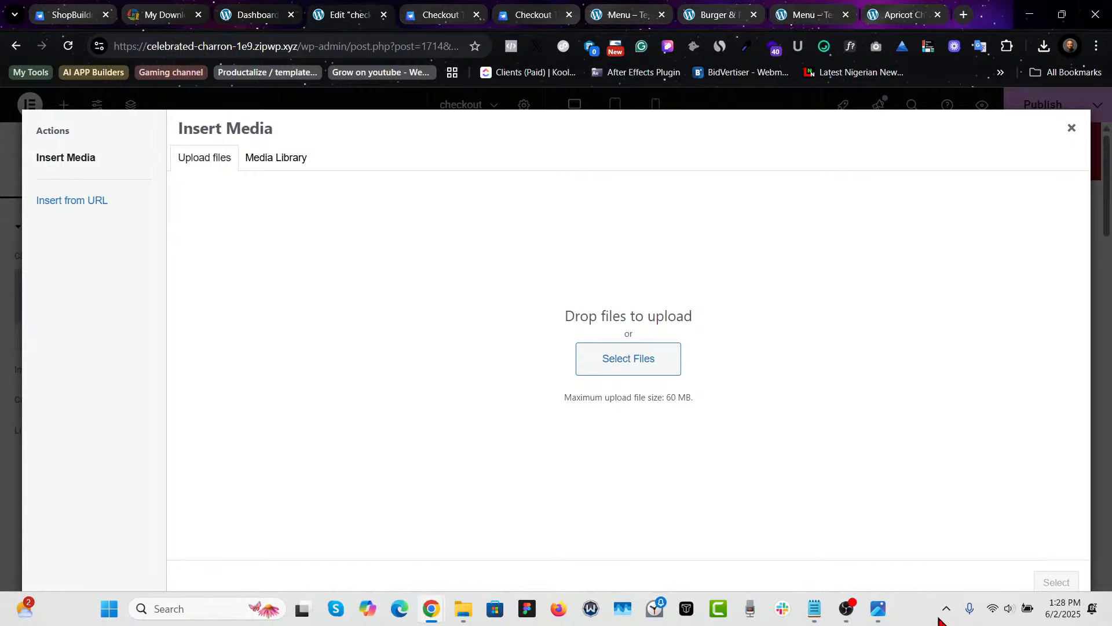
Step: Check the computer's Wi-Fi connection and return to the media window
{"action": "left_click", "coordinate": [992, 608]}
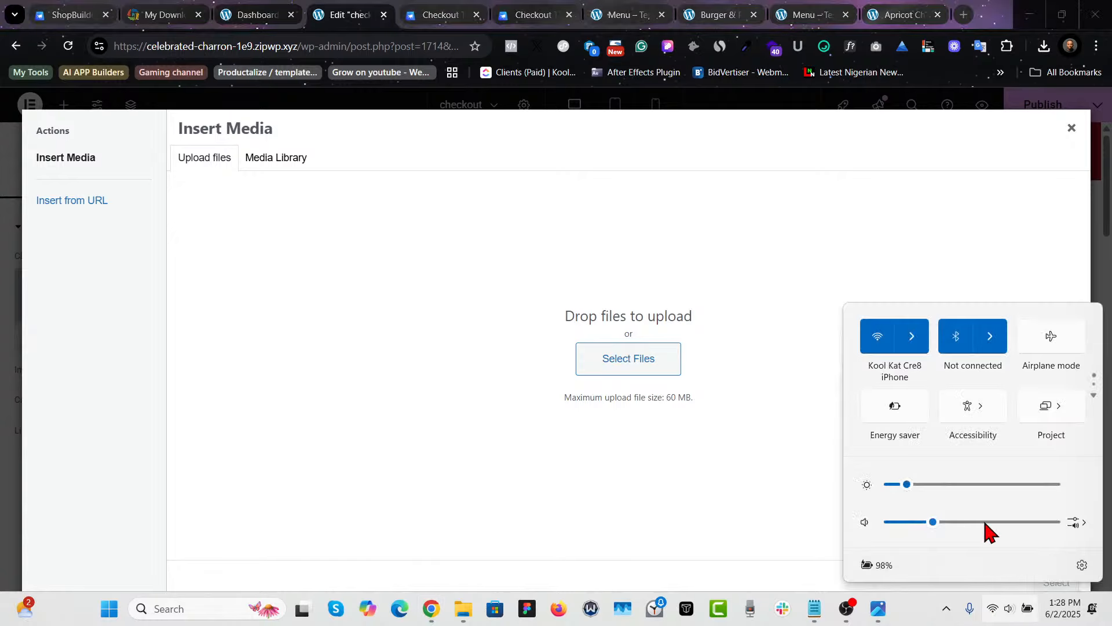
{"action": "left_click", "coordinate": [909, 333]}
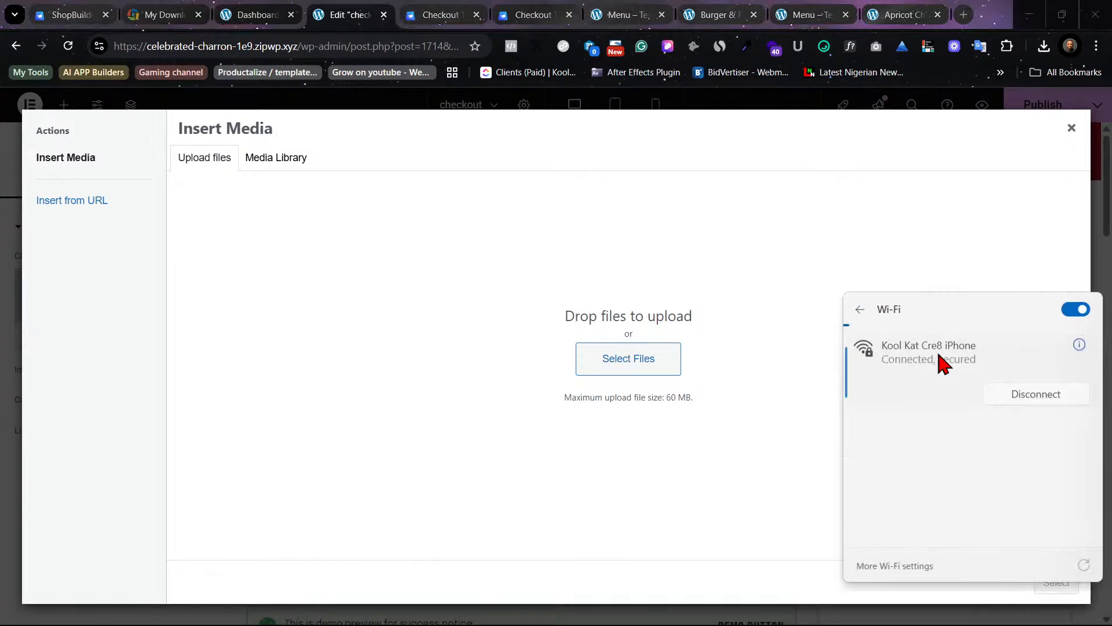
{"action": "left_click", "coordinate": [921, 292]}
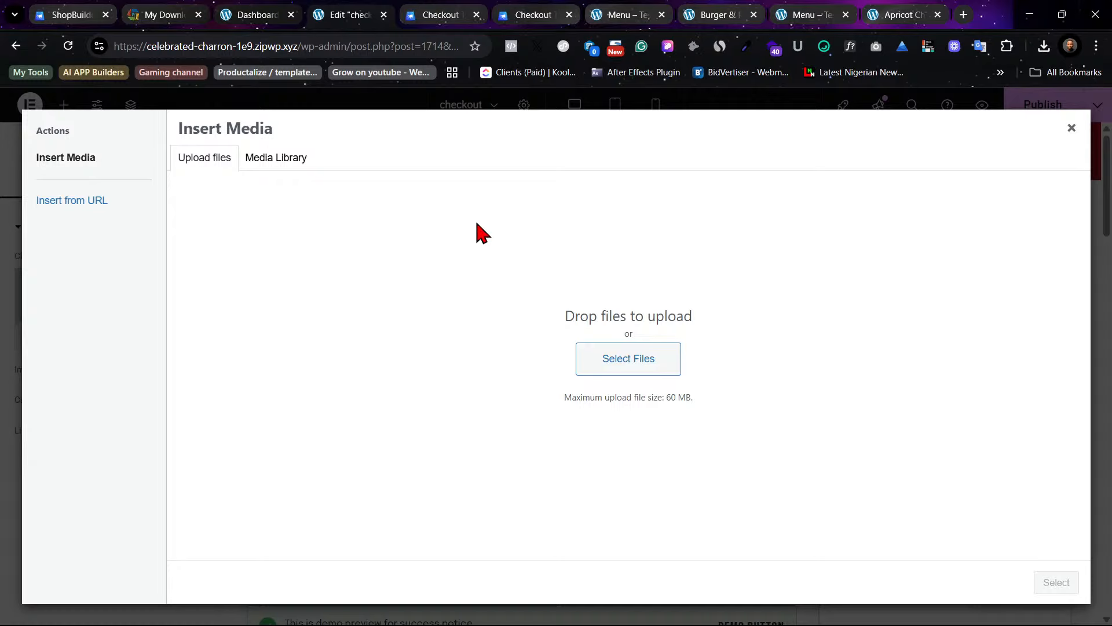
Step: Choose the app-store-black.png picture from the media library as the checkout template's image
{"action": "left_click", "coordinate": [619, 367]}
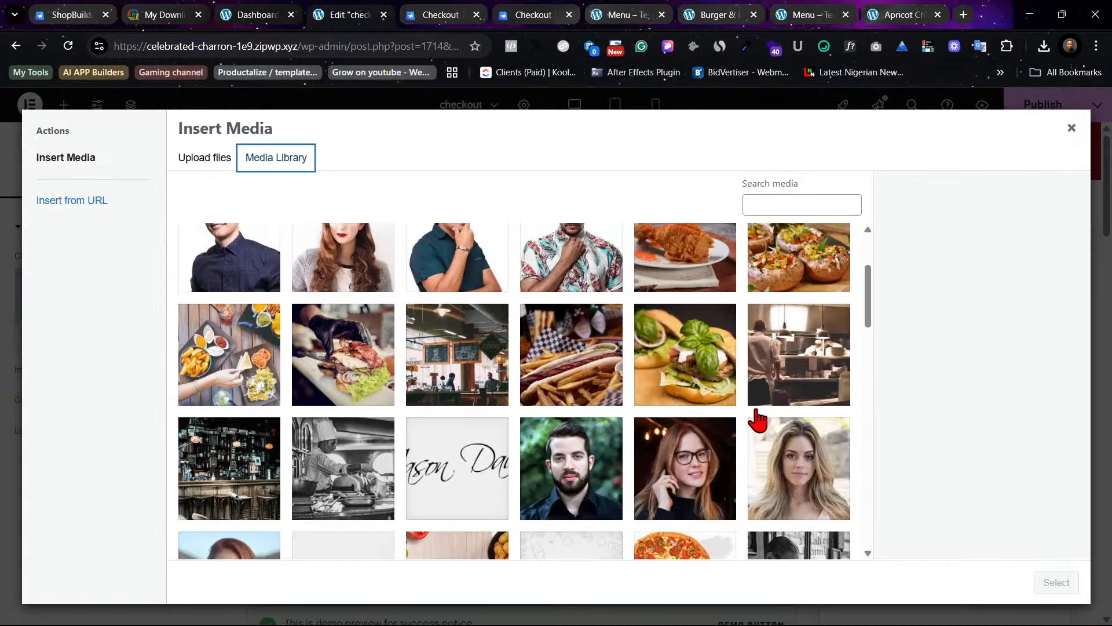
{"action": "scroll", "coordinate": [757, 420], "scroll_direction": "down", "scroll_amount": 2}
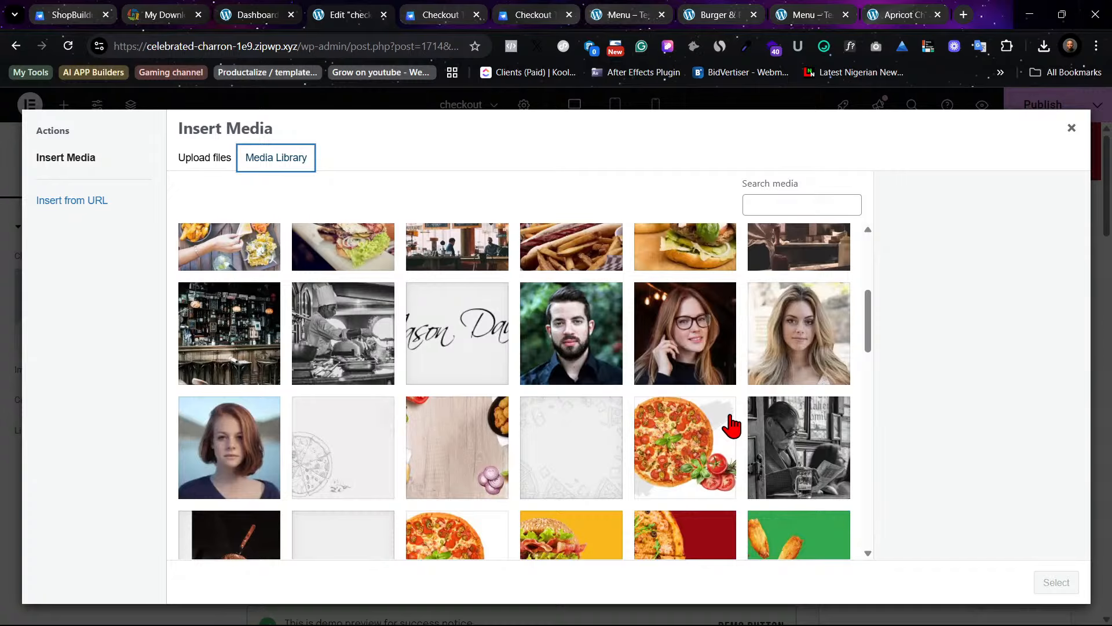
{"action": "scroll", "coordinate": [731, 426], "scroll_direction": "down", "scroll_amount": 2}
{"action": "left_click", "coordinate": [517, 532]}
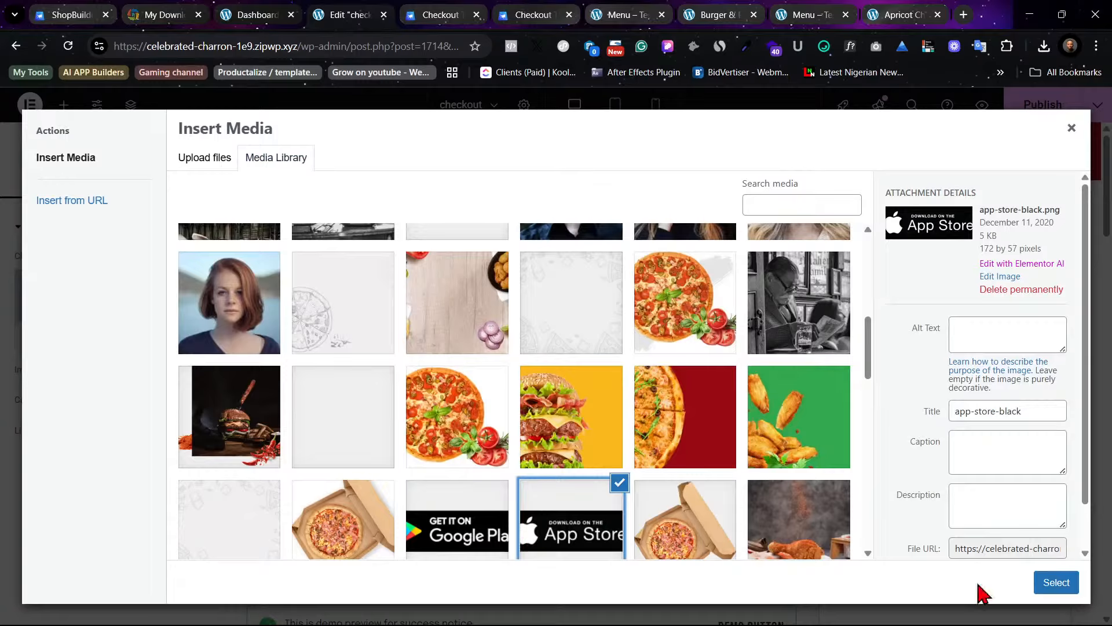
{"action": "left_click", "coordinate": [1056, 582]}
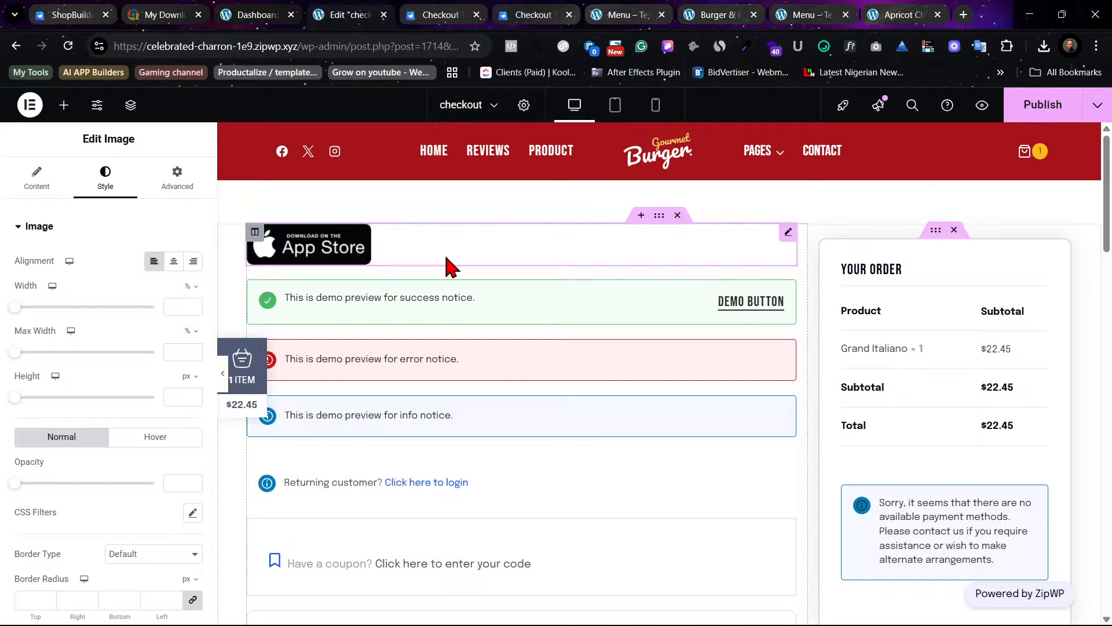
Step: Save the checkout template and exit the editor to the WooCommerce page builder's template list
{"action": "key", "text": "ctrl+s"}
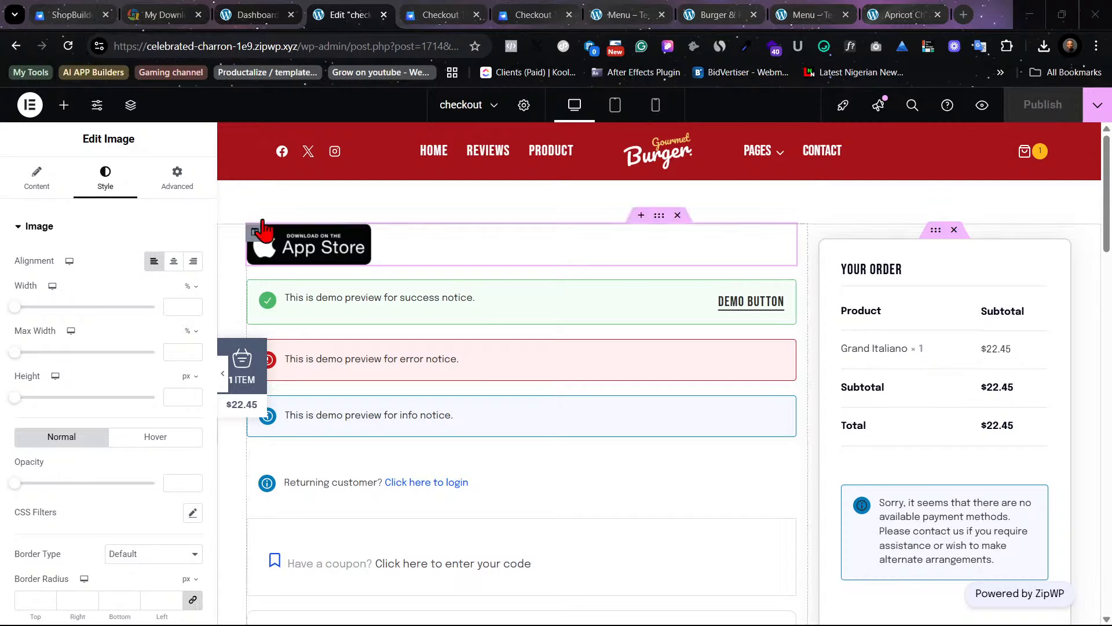
{"action": "left_click", "coordinate": [29, 105]}
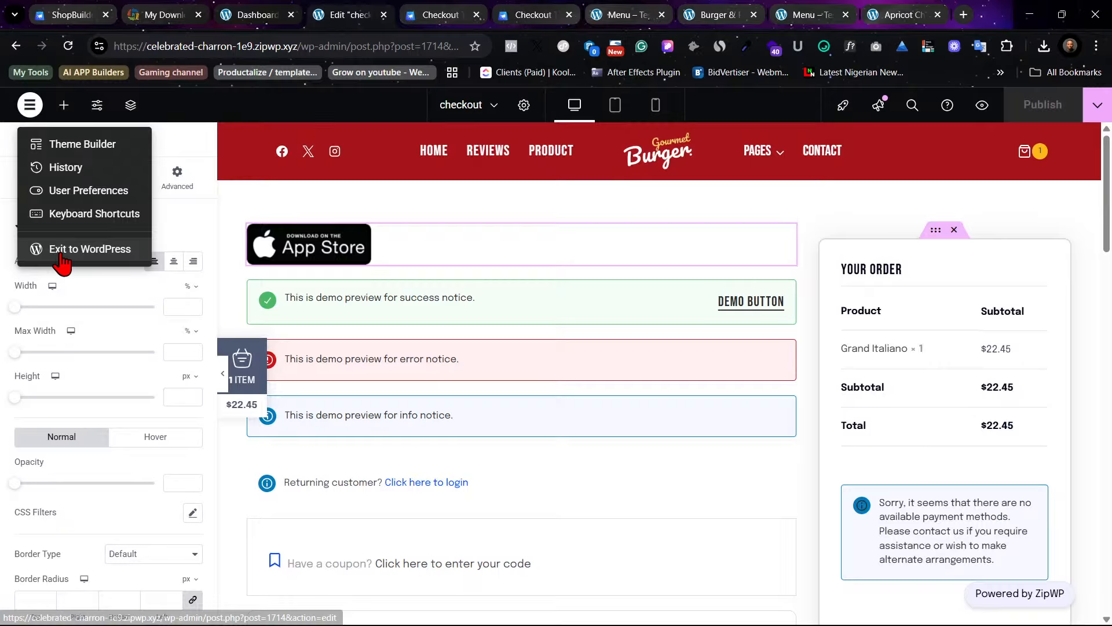
{"action": "left_click", "coordinate": [60, 256]}
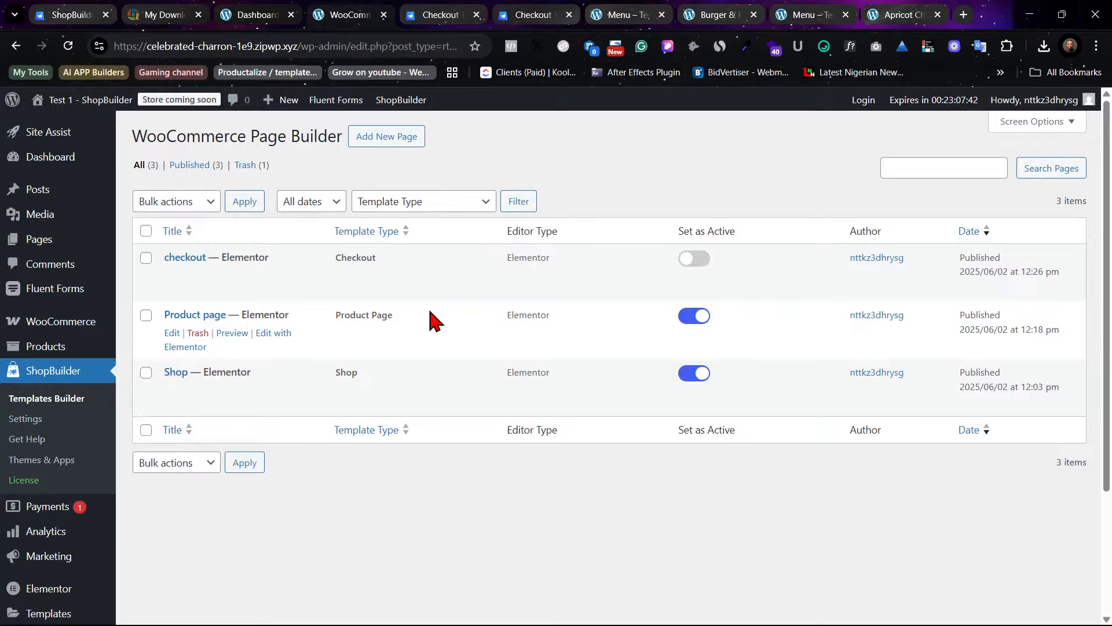
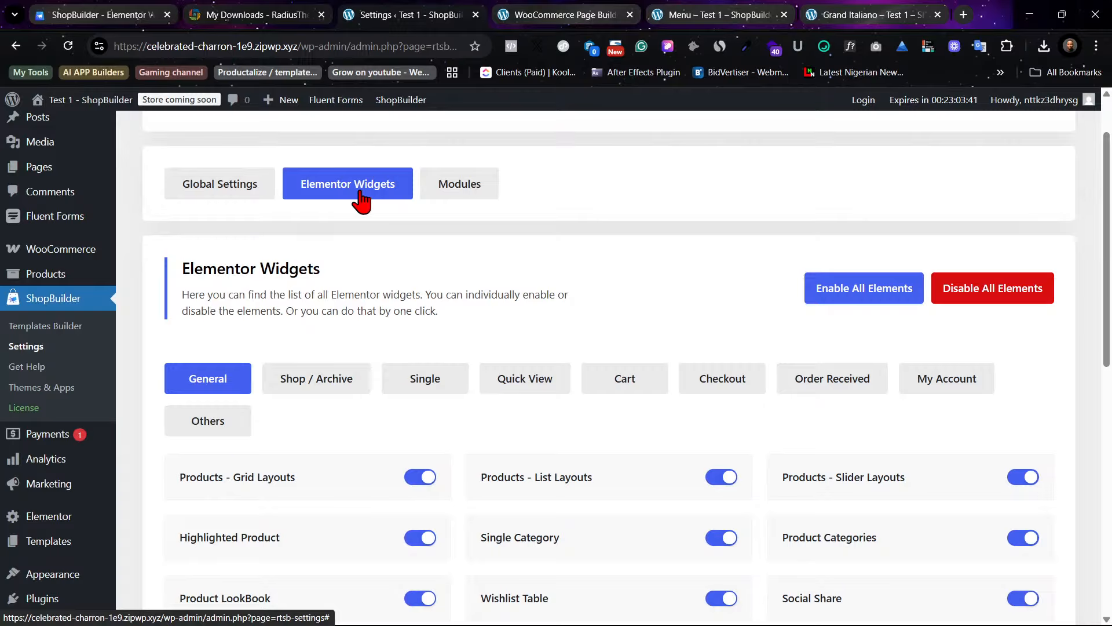
Step: Review the Cart and Checkout widget groups in ShopBuilder's Elementor Widgets settings
{"action": "scroll", "coordinate": [464, 232], "scroll_direction": "down", "scroll_amount": 2}
{"action": "left_click", "coordinate": [624, 285]}
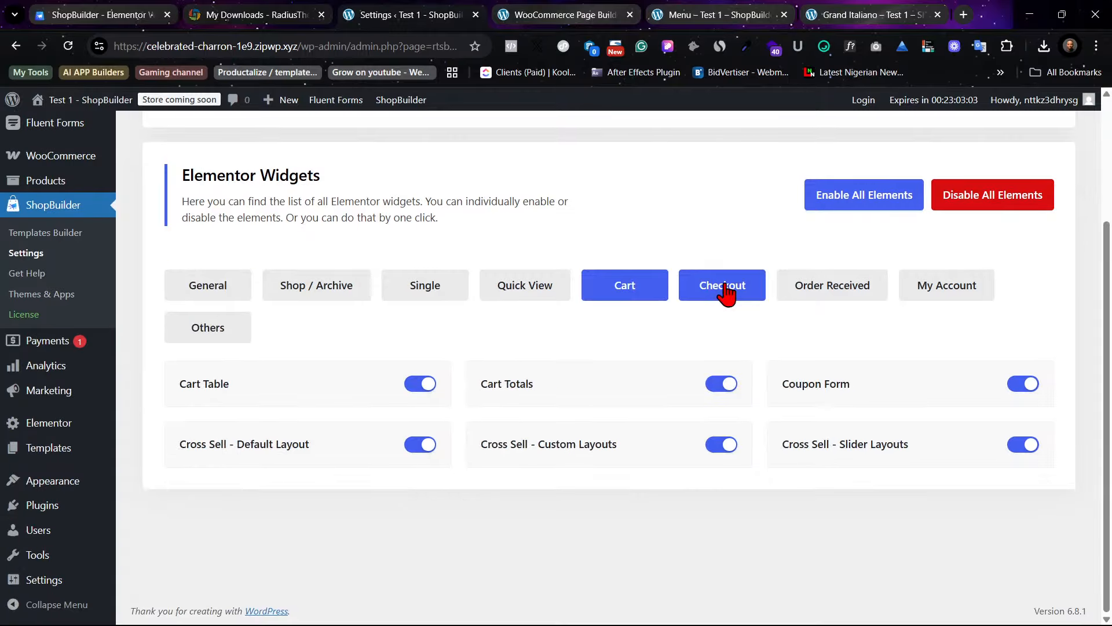
{"action": "left_click", "coordinate": [726, 294]}
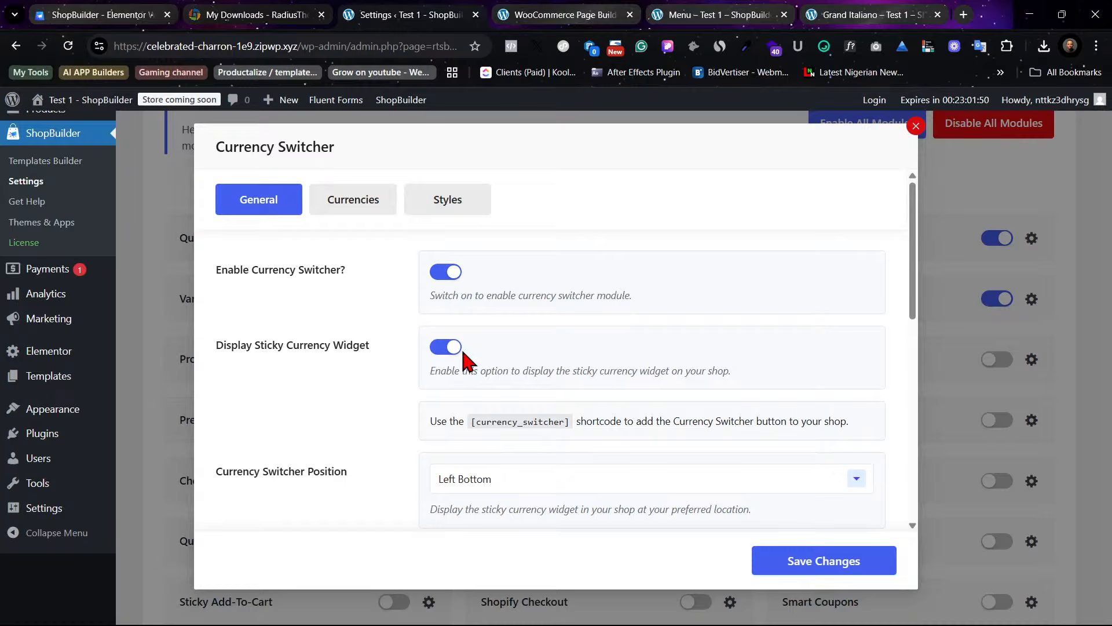
Step: Review the Currency Switcher module's general options and open its United Arab Emirates dirham currency entry
{"action": "scroll", "coordinate": [554, 449], "scroll_direction": "down", "scroll_amount": 5}
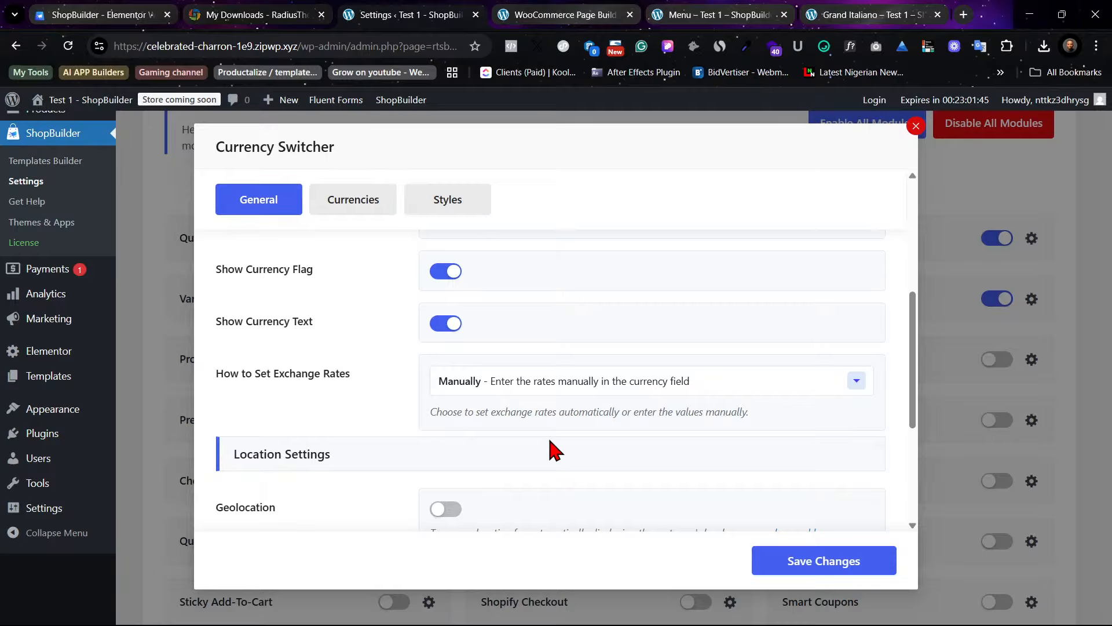
{"action": "scroll", "coordinate": [645, 408], "scroll_direction": "down", "scroll_amount": 3}
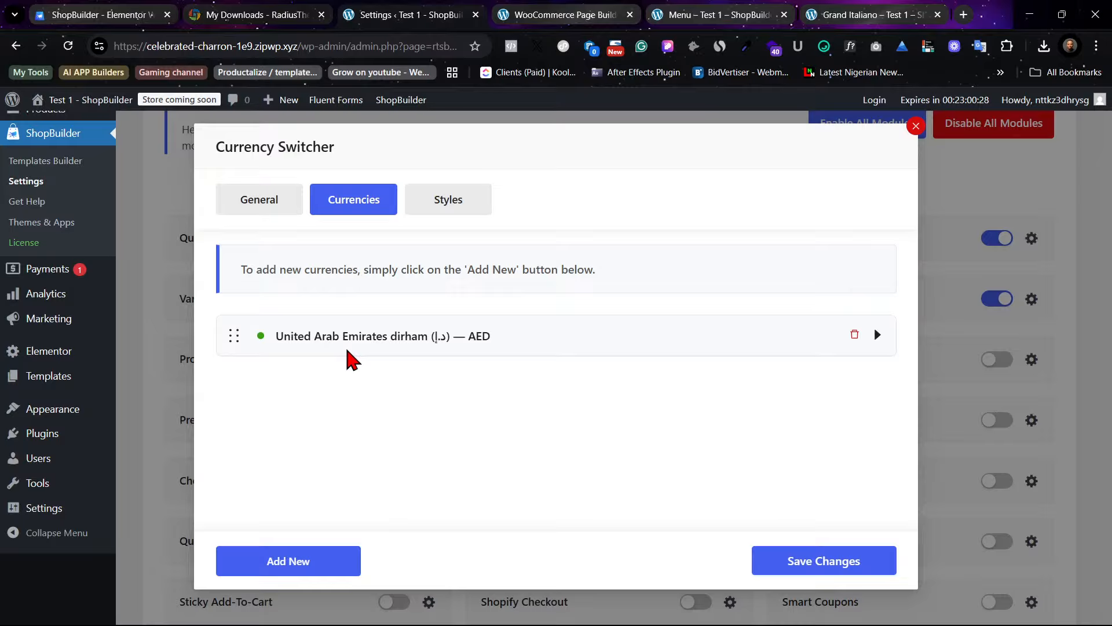
{"action": "left_click", "coordinate": [348, 348]}
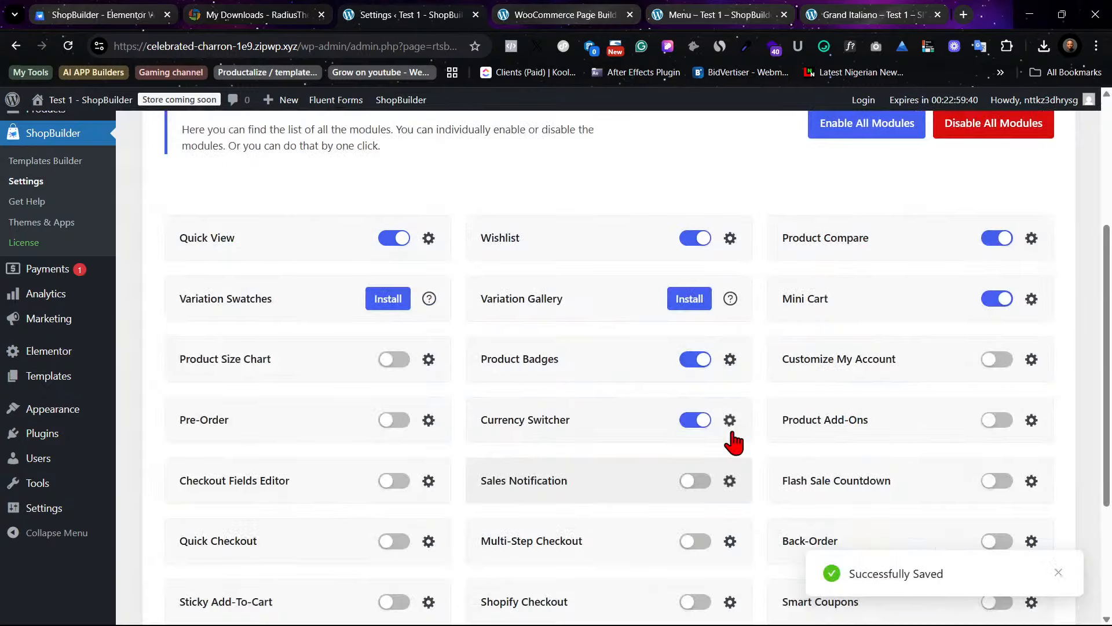
{"action": "left_click", "coordinate": [730, 422]}
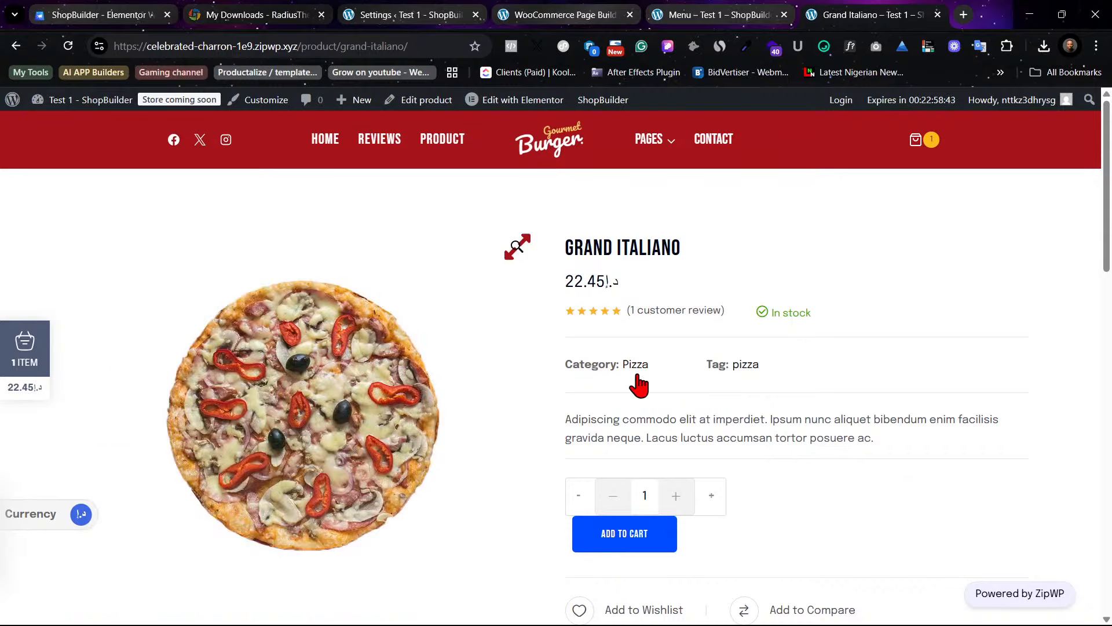
Step: Test the storefront currency switcher on the Grand Italiano page by changing to NGN and back to USD
{"action": "left_click", "coordinate": [20, 567]}
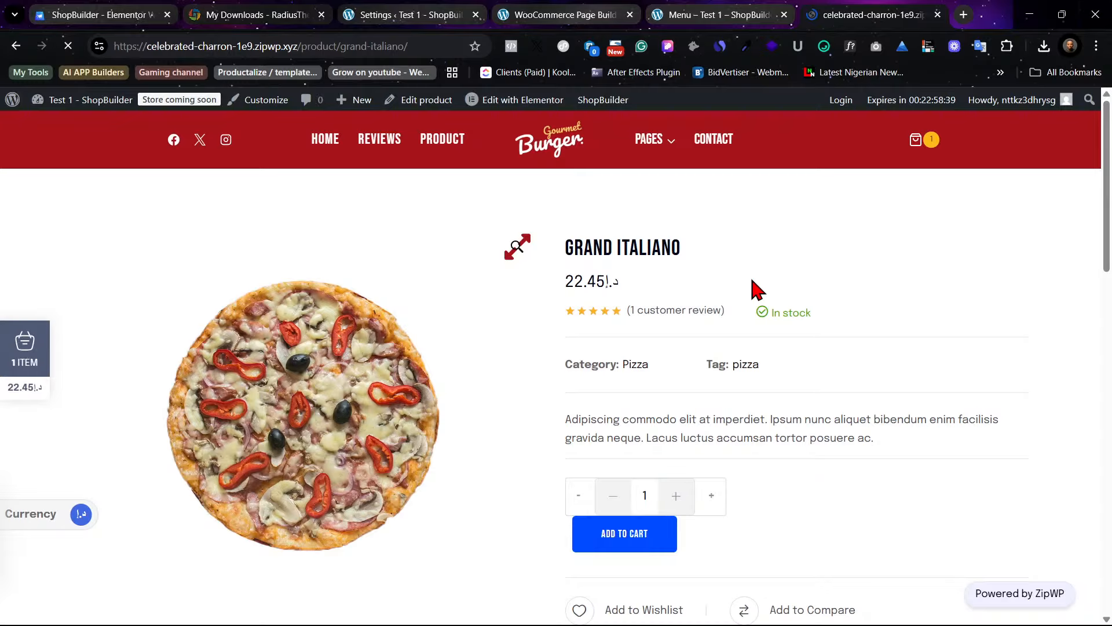
{"action": "mouse_move", "coordinate": [20, 515]}
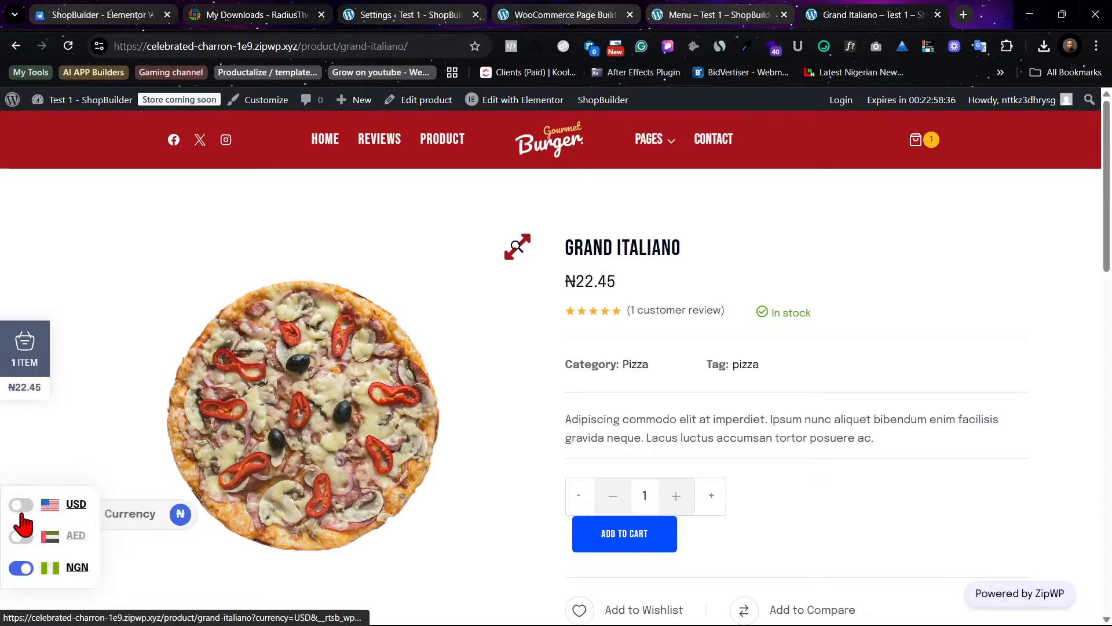
{"action": "left_click", "coordinate": [9, 558]}
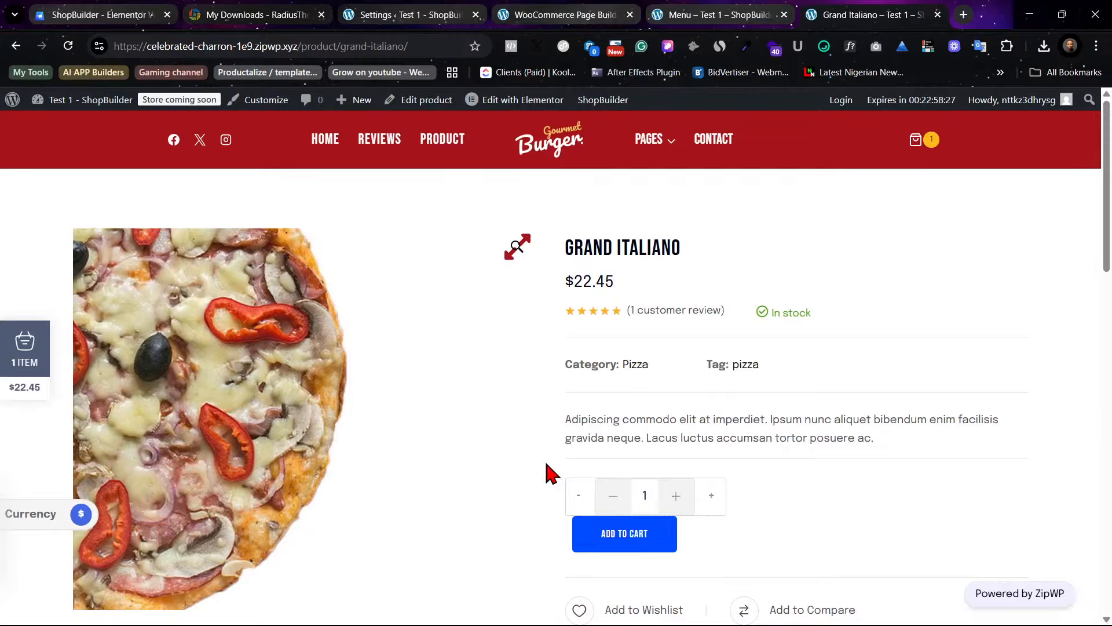
Step: Check the shop page's prices, and return to the Currency Switcher's currency list and collapse the US dollar entry
{"action": "left_click", "coordinate": [718, 14]}
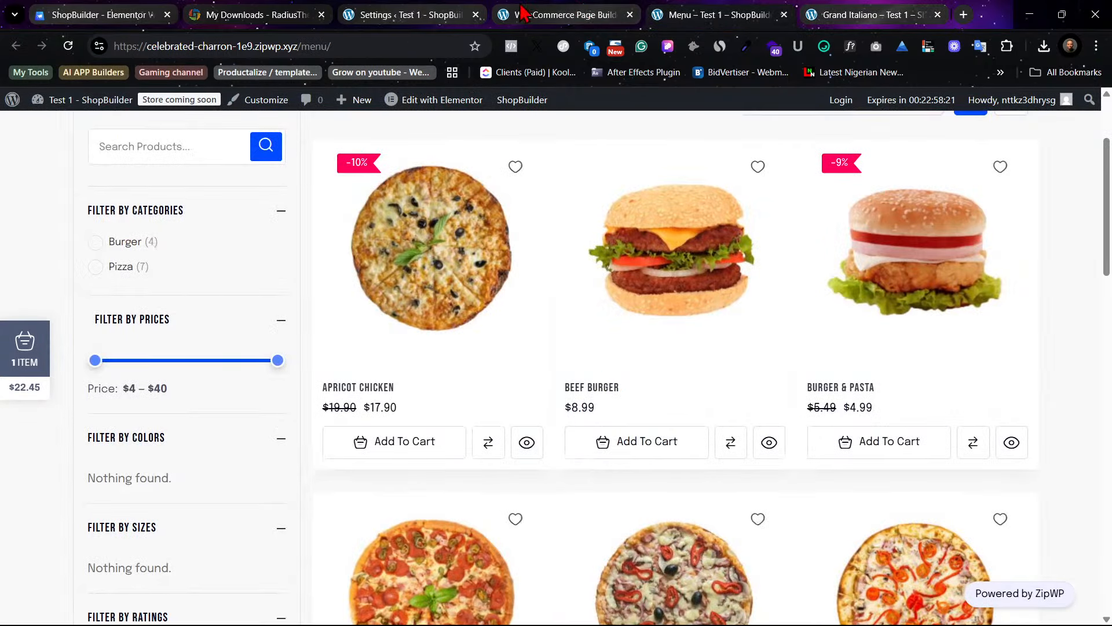
{"action": "left_click", "coordinate": [411, 14]}
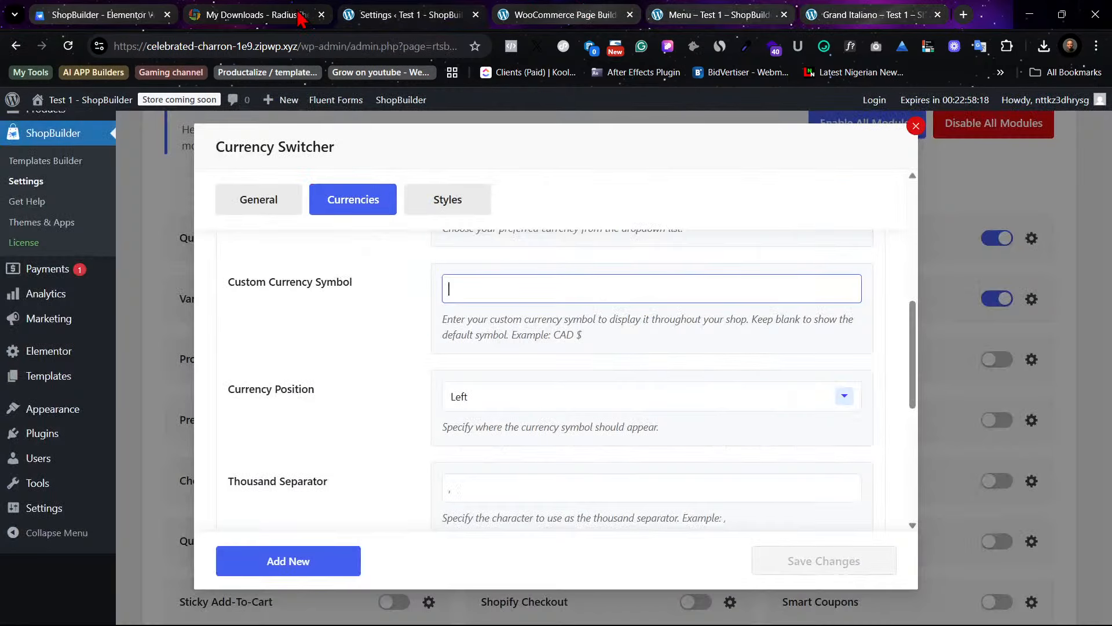
{"action": "scroll", "coordinate": [444, 340], "scroll_direction": "up", "scroll_amount": 5}
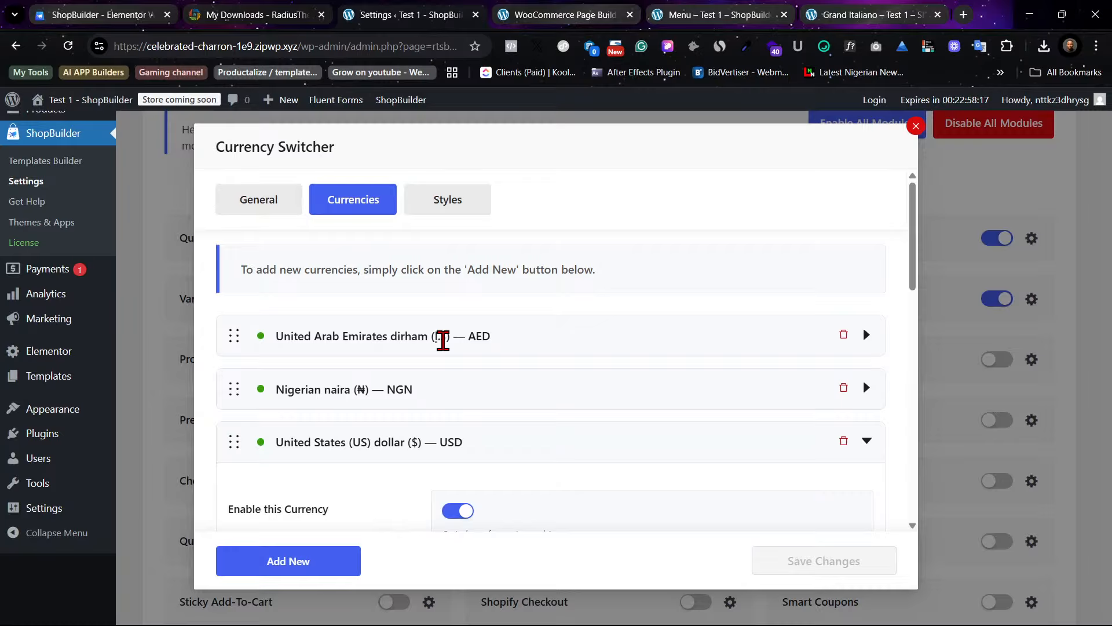
{"action": "left_click", "coordinate": [585, 427]}
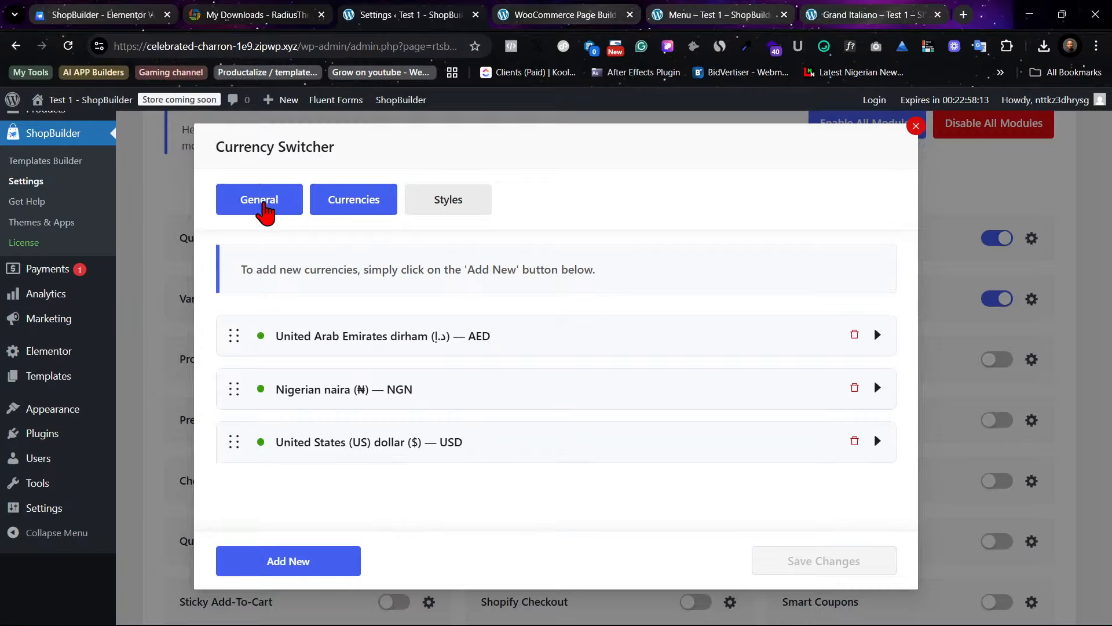
Step: Check the available Currency Switcher Position options in the module's general settings
{"action": "left_click", "coordinate": [259, 199]}
{"action": "left_click", "coordinate": [626, 339]}
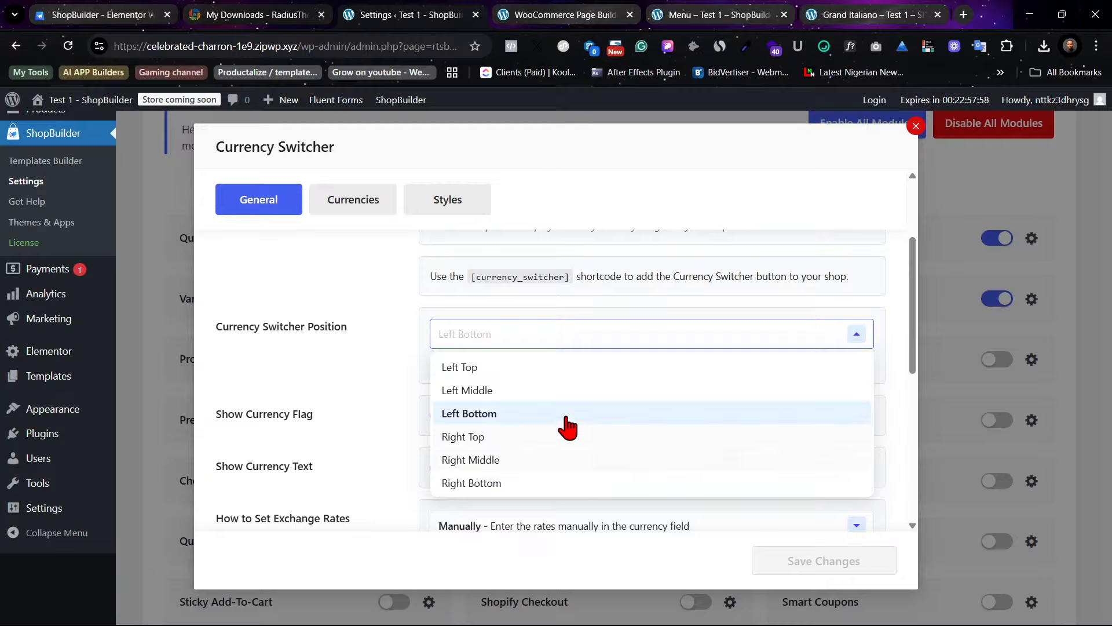
{"action": "left_click", "coordinate": [355, 296]}
Step: Set the Switcher Appearance style to the list of currencies with flags and save the Currency Switcher settings
{"action": "left_click", "coordinate": [341, 208]}
{"action": "left_click", "coordinate": [471, 208]}
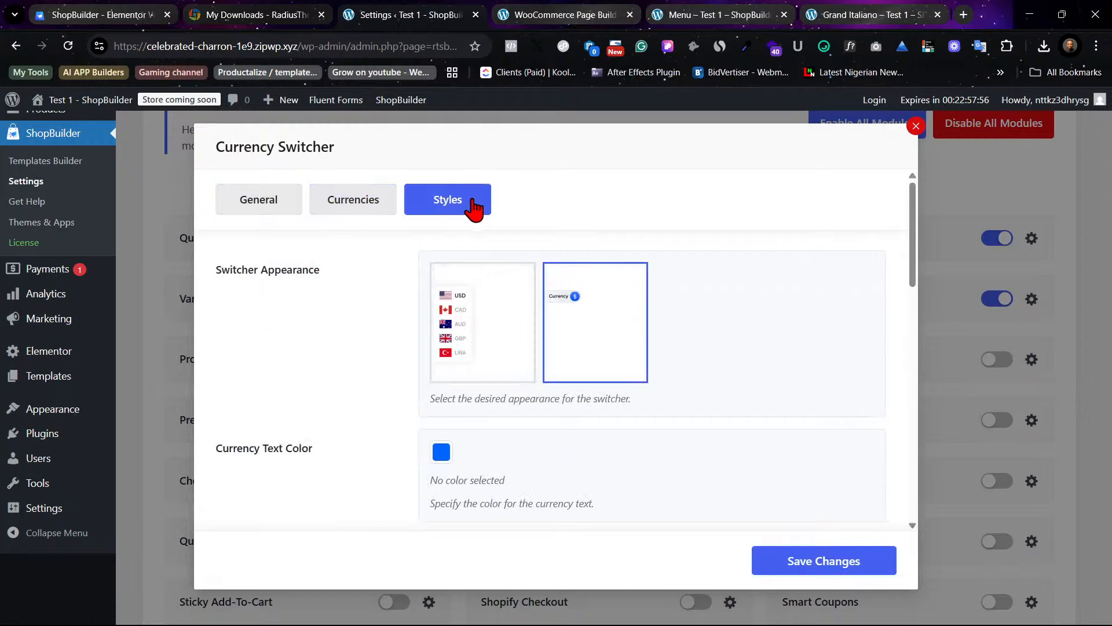
{"action": "left_click", "coordinate": [472, 352]}
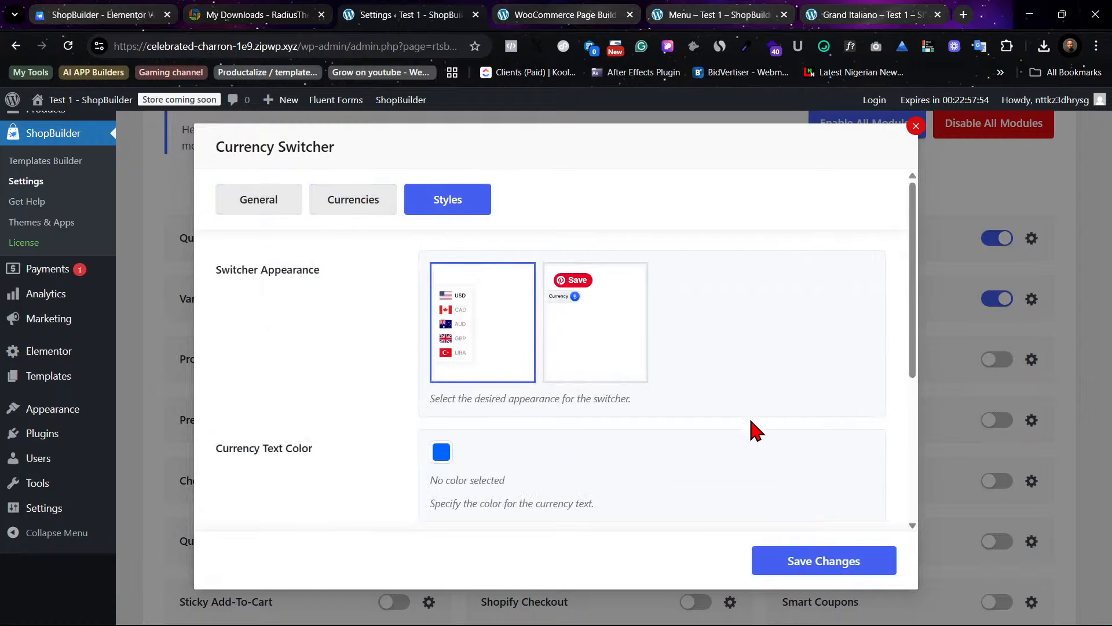
{"action": "left_click", "coordinate": [826, 560]}
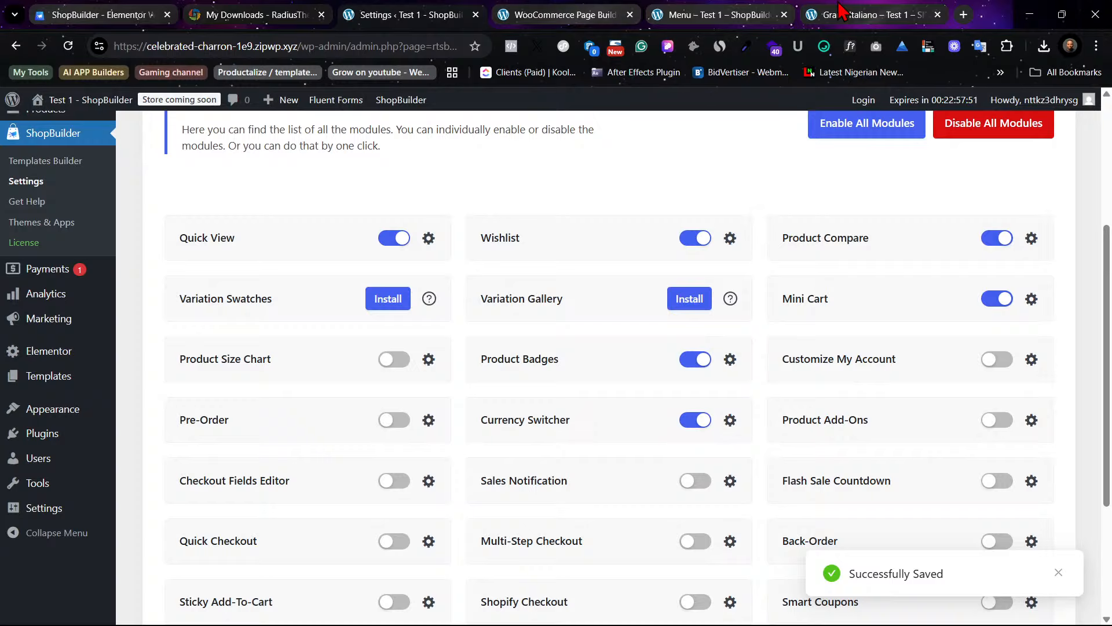
Step: Reload the Grand Italiano product page and check the currency switcher's new appearance down the page
{"action": "left_click", "coordinate": [869, 14]}
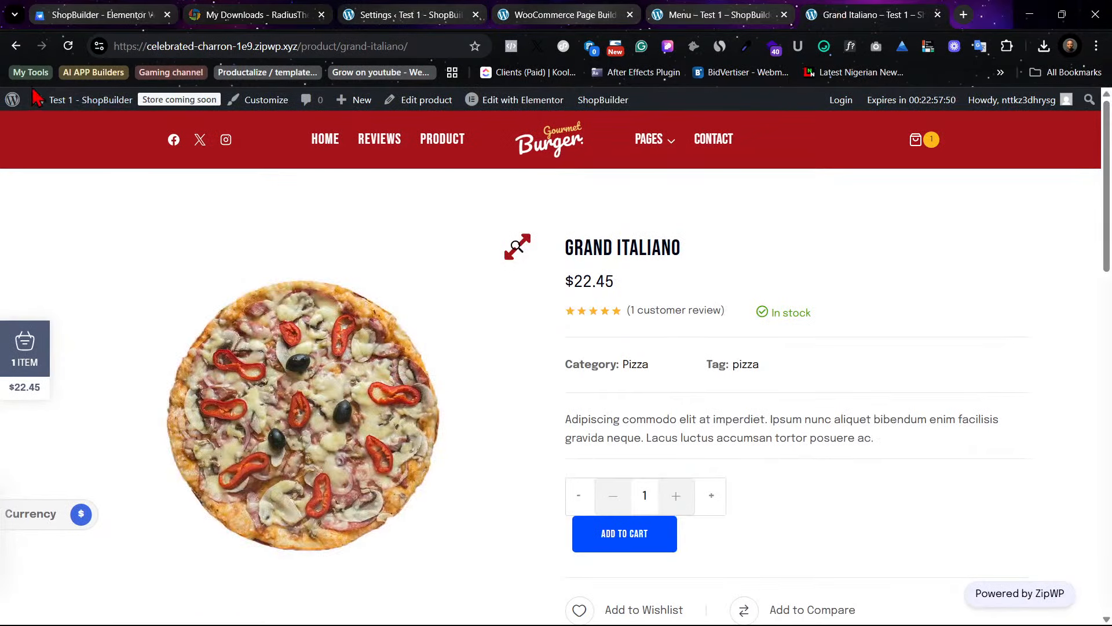
{"action": "left_click", "coordinate": [68, 45]}
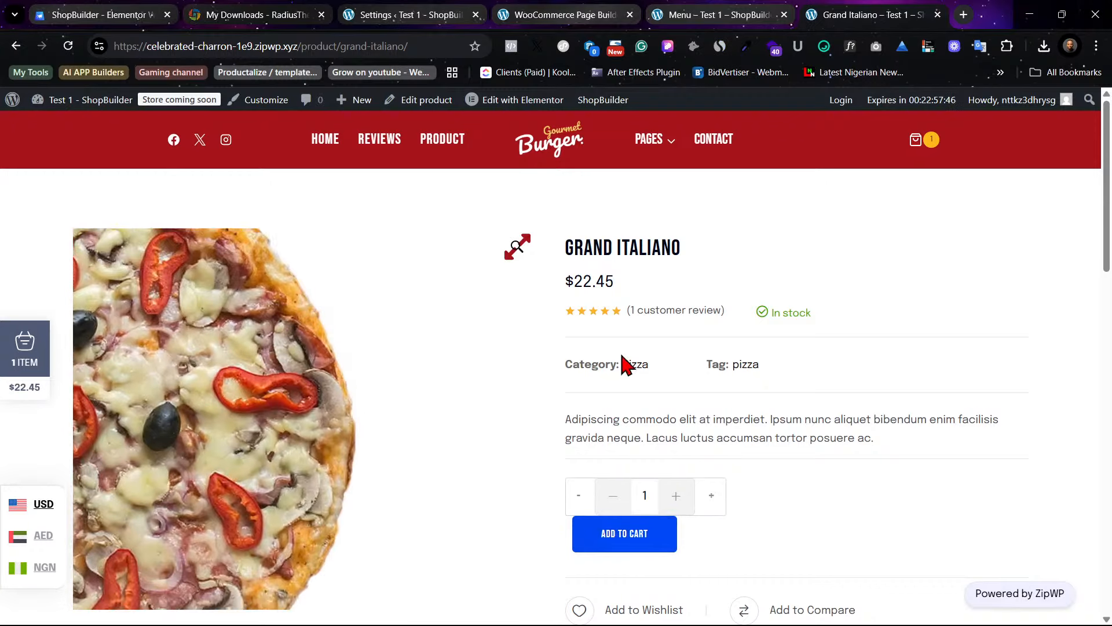
{"action": "scroll", "coordinate": [645, 380], "scroll_direction": "down", "scroll_amount": 10}
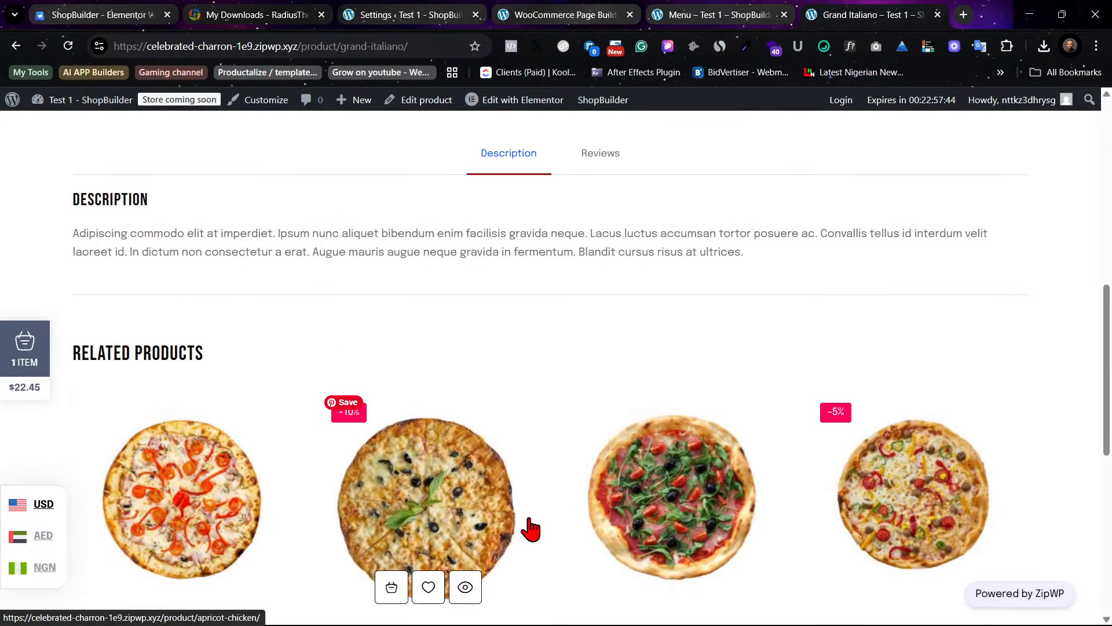
{"action": "scroll", "coordinate": [526, 526], "scroll_direction": "up", "scroll_amount": 10}
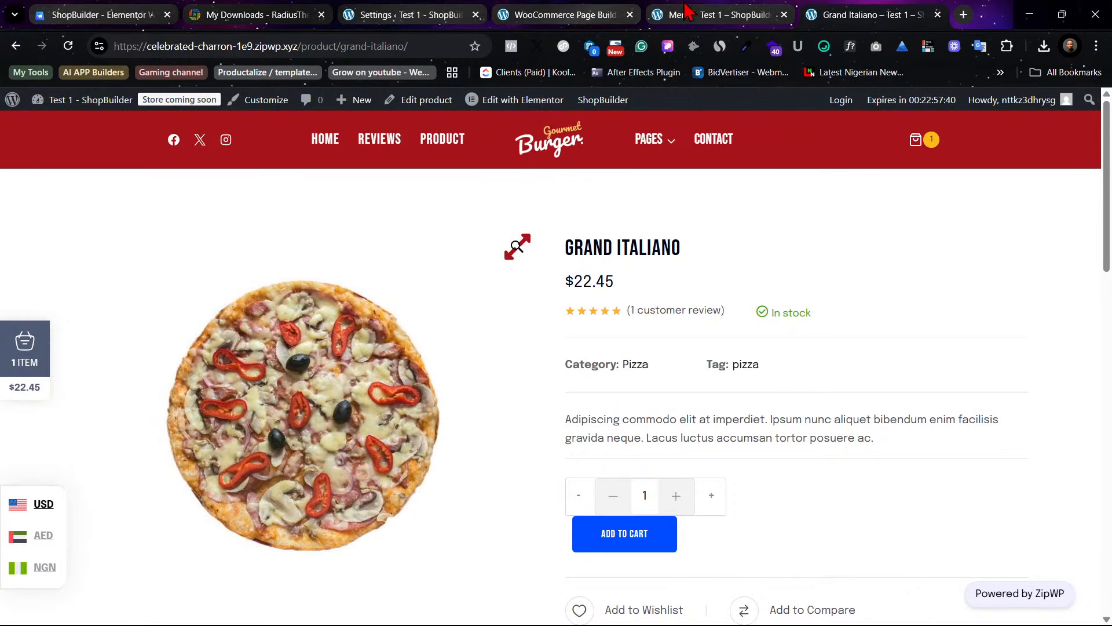
Step: Reopen the Currency Switcher settings and examine its colour, font size and background styles, plus its exchange rate and geolocation options
{"action": "left_click", "coordinate": [689, 13]}
{"action": "left_click", "coordinate": [521, 13]}
{"action": "left_click", "coordinate": [408, 10]}
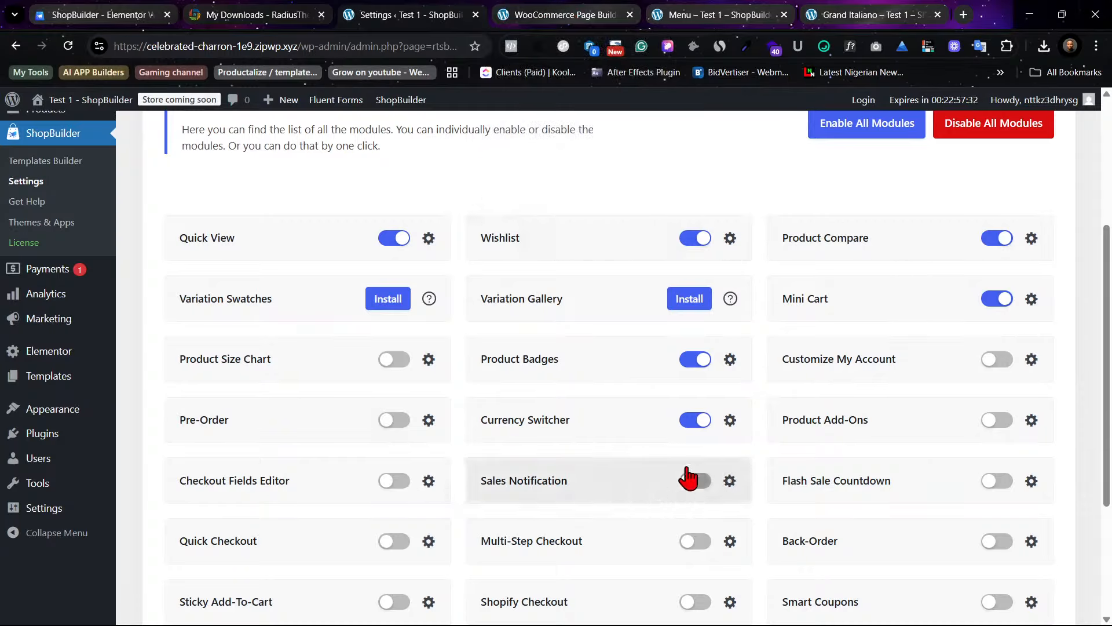
{"action": "left_click", "coordinate": [732, 421]}
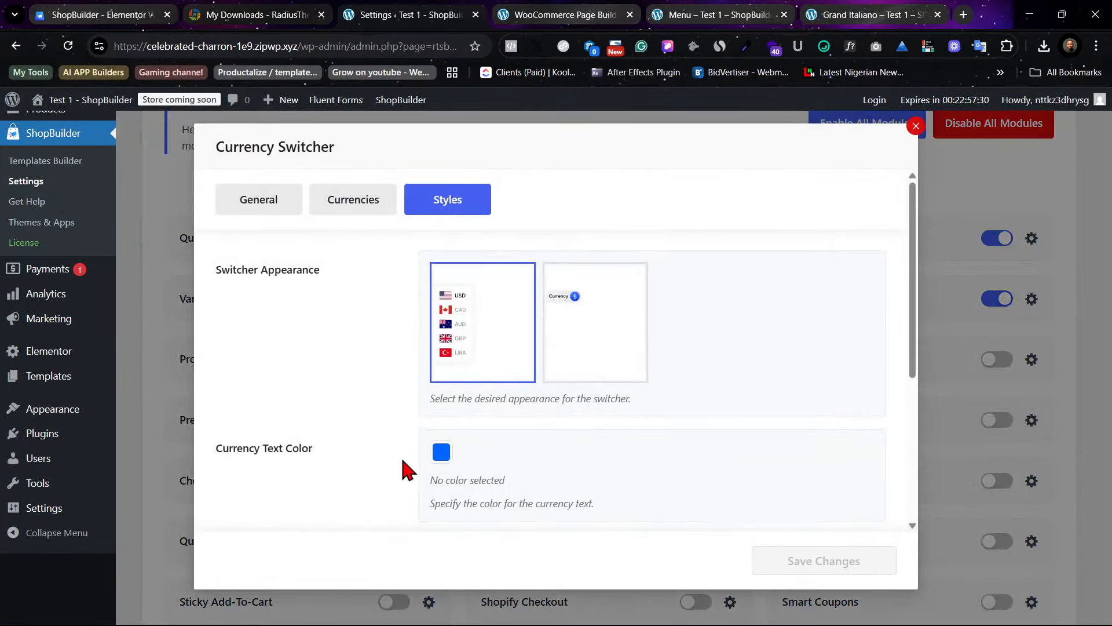
{"action": "scroll", "coordinate": [411, 466], "scroll_direction": "down", "scroll_amount": 5}
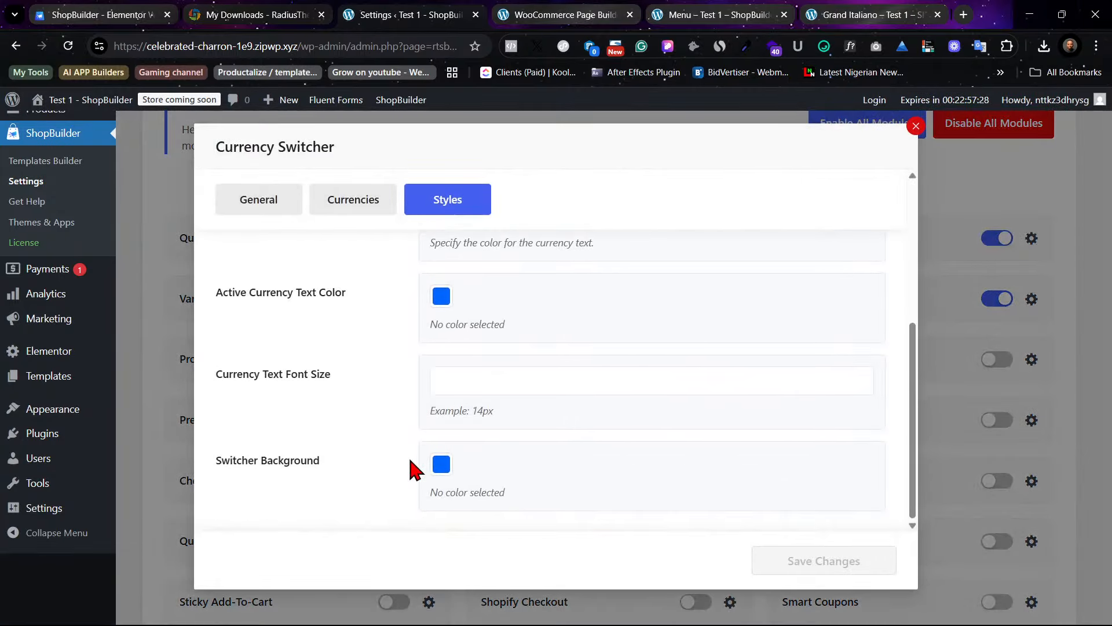
{"action": "scroll", "coordinate": [409, 459], "scroll_direction": "up", "scroll_amount": 3}
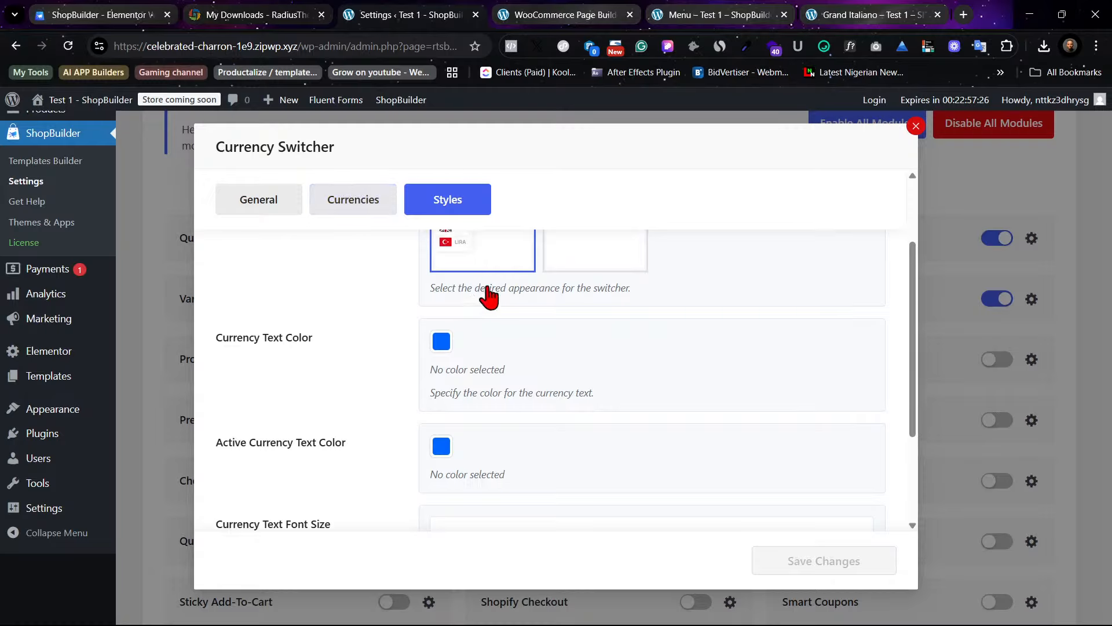
{"action": "scroll", "coordinate": [489, 290], "scroll_direction": "up", "scroll_amount": 2}
{"action": "scroll", "coordinate": [555, 446], "scroll_direction": "down", "scroll_amount": 1}
{"action": "scroll", "coordinate": [554, 440], "scroll_direction": "up", "scroll_amount": 1}
{"action": "scroll", "coordinate": [552, 427], "scroll_direction": "down", "scroll_amount": 3}
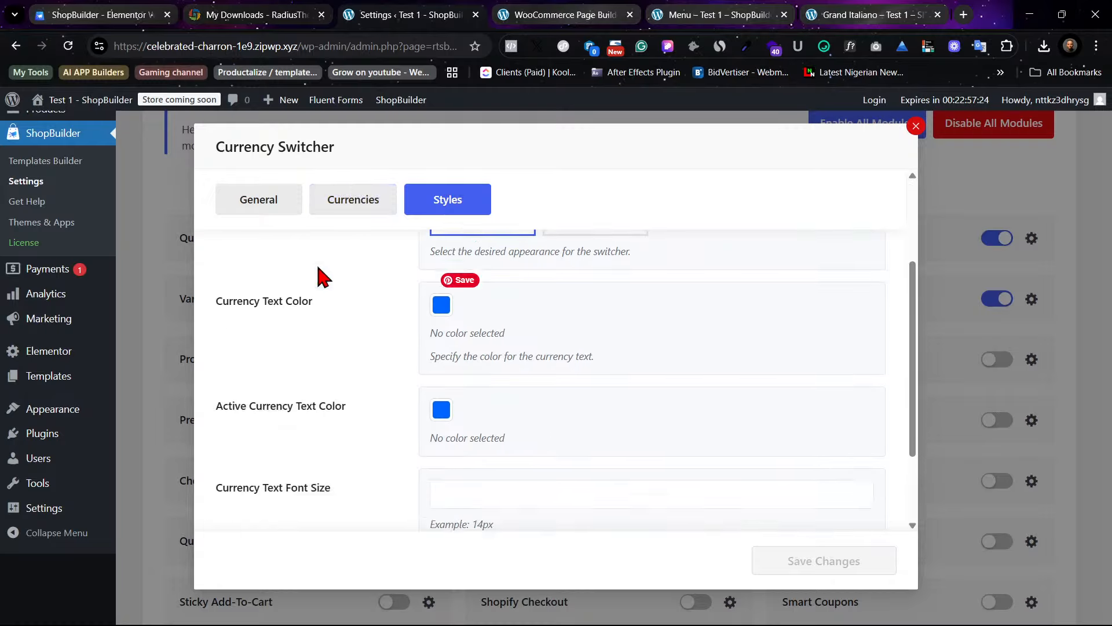
{"action": "left_click", "coordinate": [255, 211]}
{"action": "scroll", "coordinate": [559, 405], "scroll_direction": "down", "scroll_amount": 3}
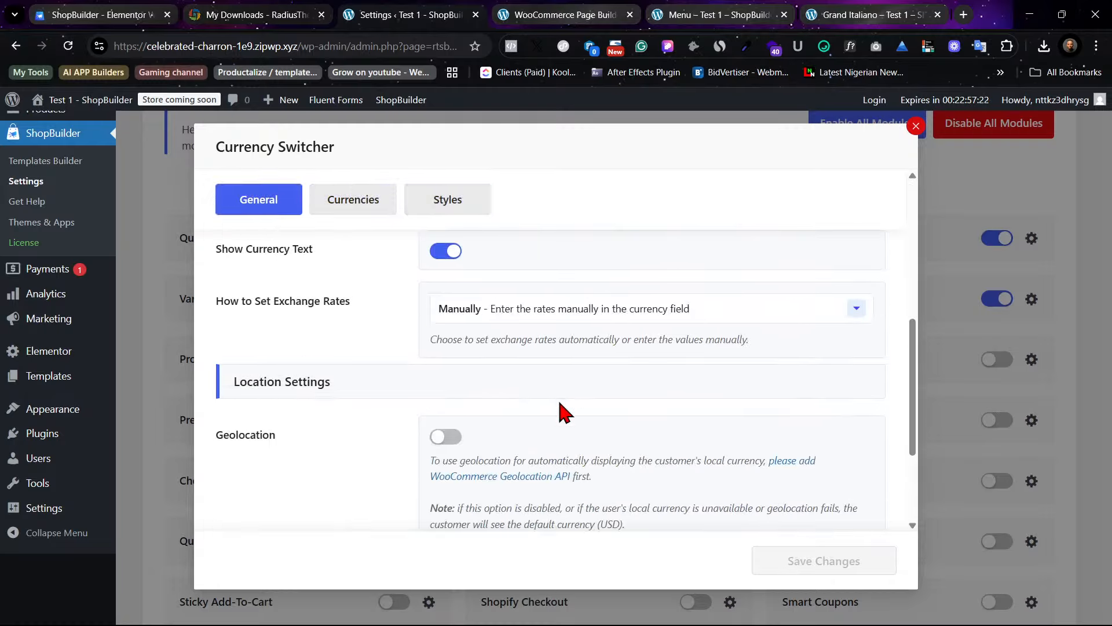
Step: Review the Currency Switcher Position options, and check where the switcher sits on the Grand Italiano product page
{"action": "scroll", "coordinate": [562, 409], "scroll_direction": "down", "scroll_amount": 3}
{"action": "scroll", "coordinate": [671, 464], "scroll_direction": "up", "scroll_amount": 8}
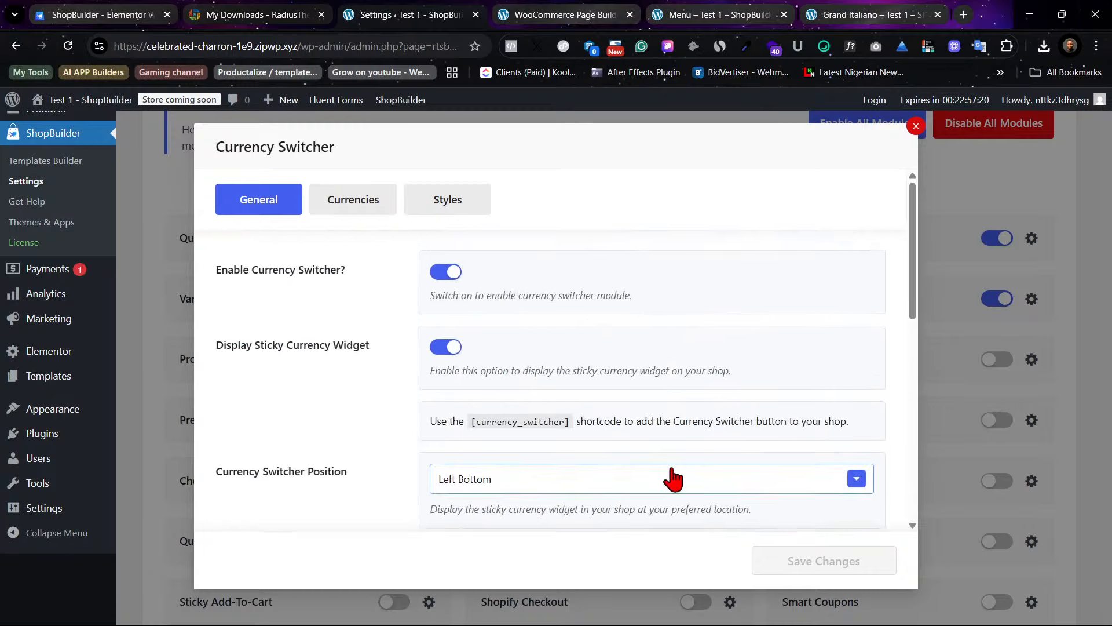
{"action": "left_click", "coordinate": [671, 486]}
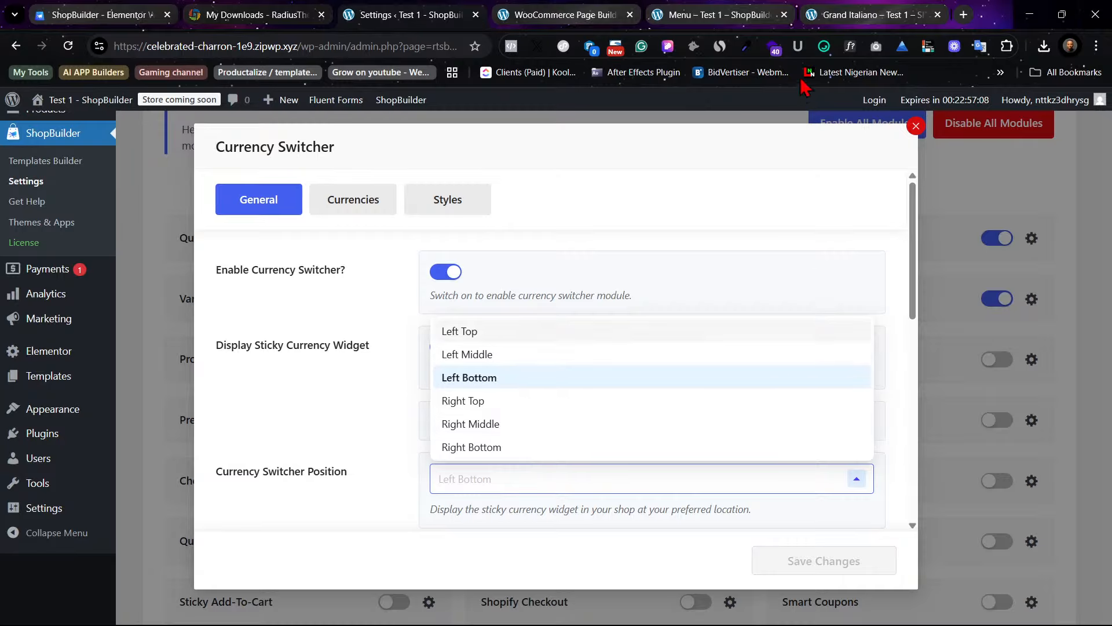
{"action": "left_click", "coordinate": [863, 15]}
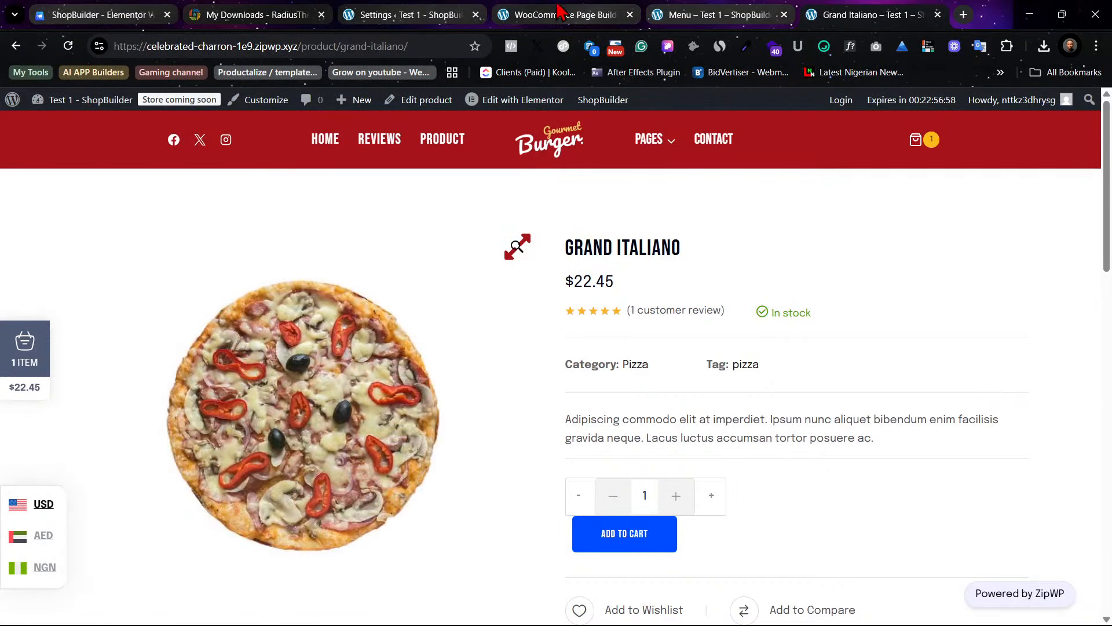
Step: Set the Switcher Appearance to the compact currency button style and save the Currency Switcher settings
{"action": "left_click", "coordinate": [559, 15]}
{"action": "left_click", "coordinate": [414, 10]}
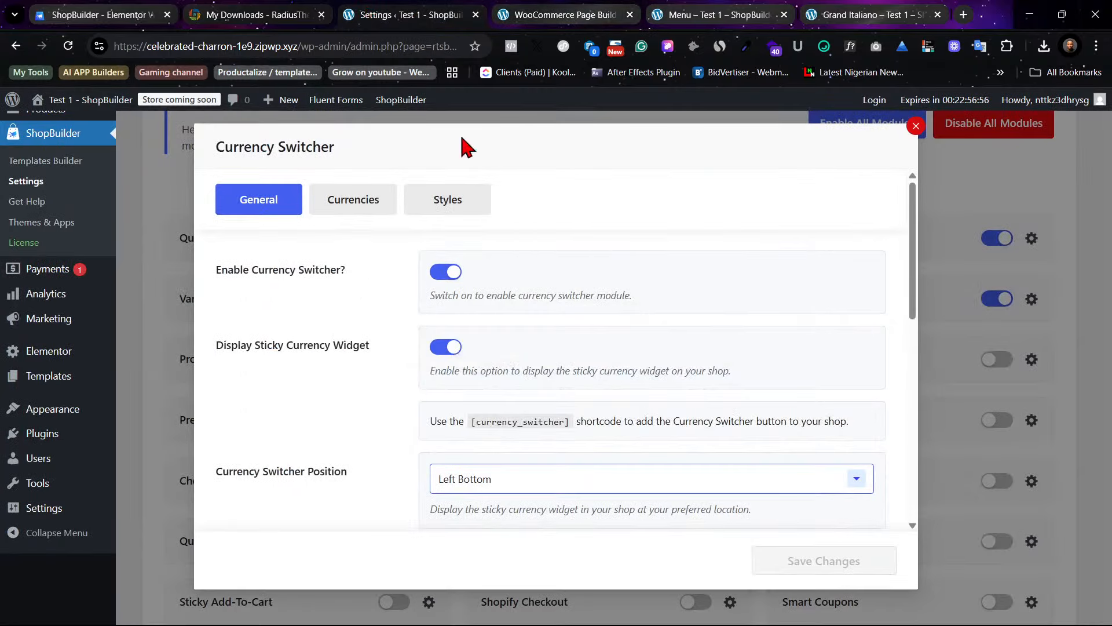
{"action": "left_click", "coordinate": [371, 209]}
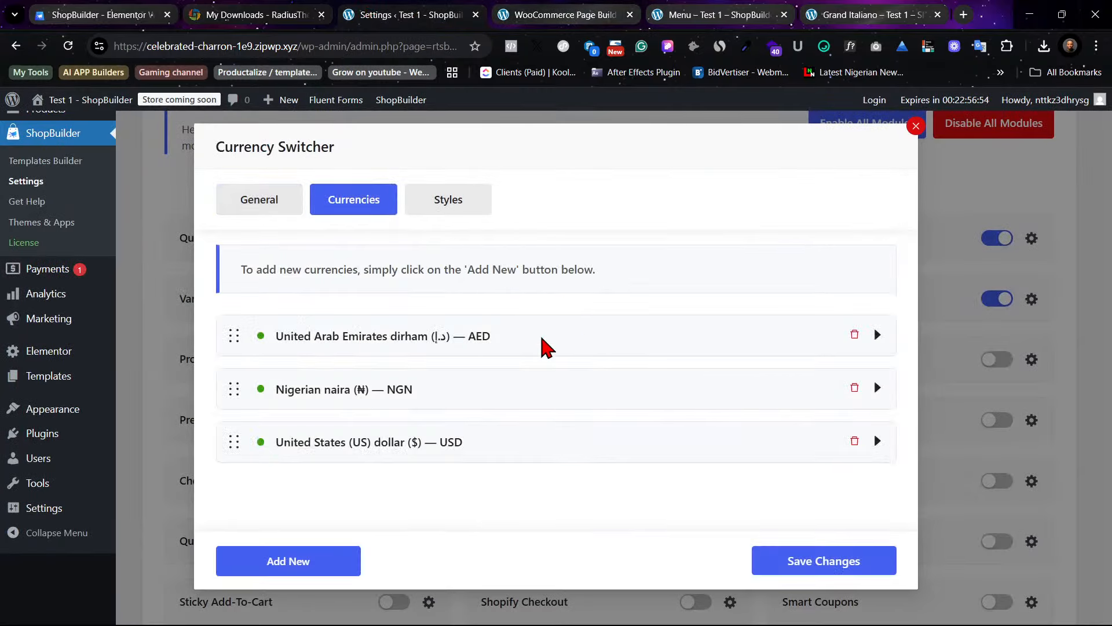
{"action": "left_click", "coordinate": [448, 199]}
{"action": "left_click", "coordinate": [591, 336]}
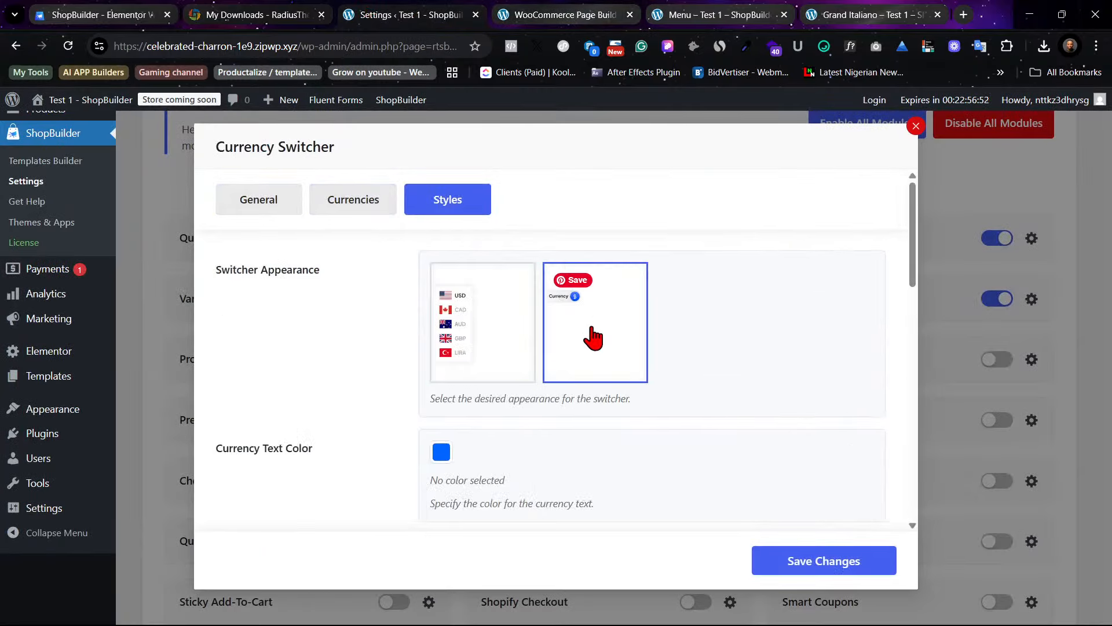
{"action": "scroll", "coordinate": [544, 429], "scroll_direction": "down", "scroll_amount": 4}
{"action": "scroll", "coordinate": [550, 432], "scroll_direction": "up", "scroll_amount": 4}
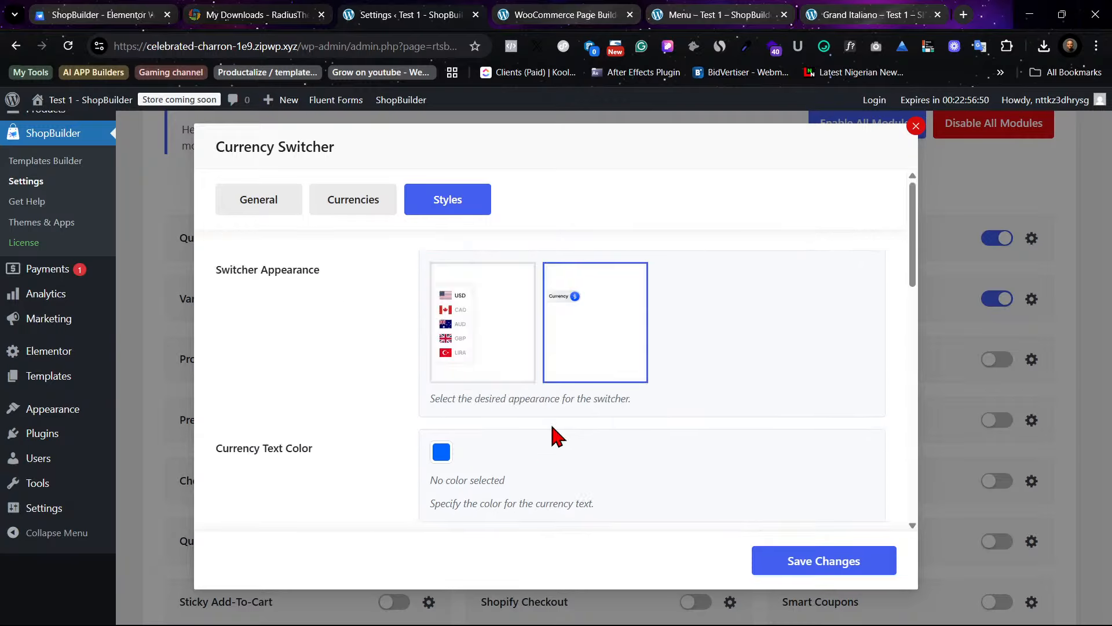
{"action": "left_click", "coordinate": [830, 571]}
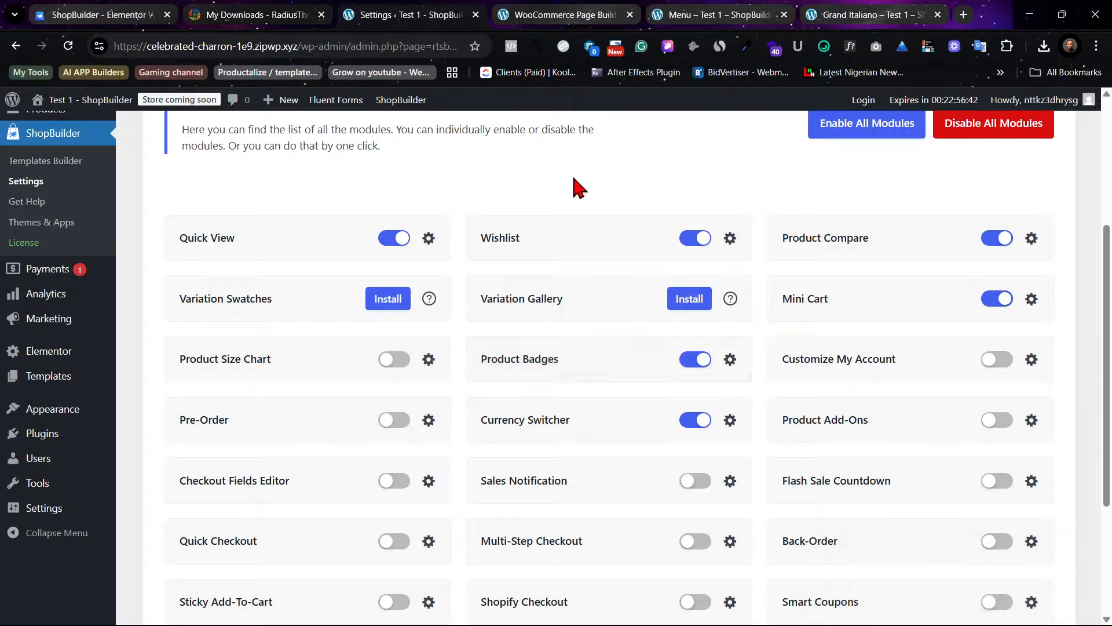
Step: Reload the Grand Italiano product page and check the compact currency switcher and its currency choices
{"action": "left_click", "coordinate": [866, 14]}
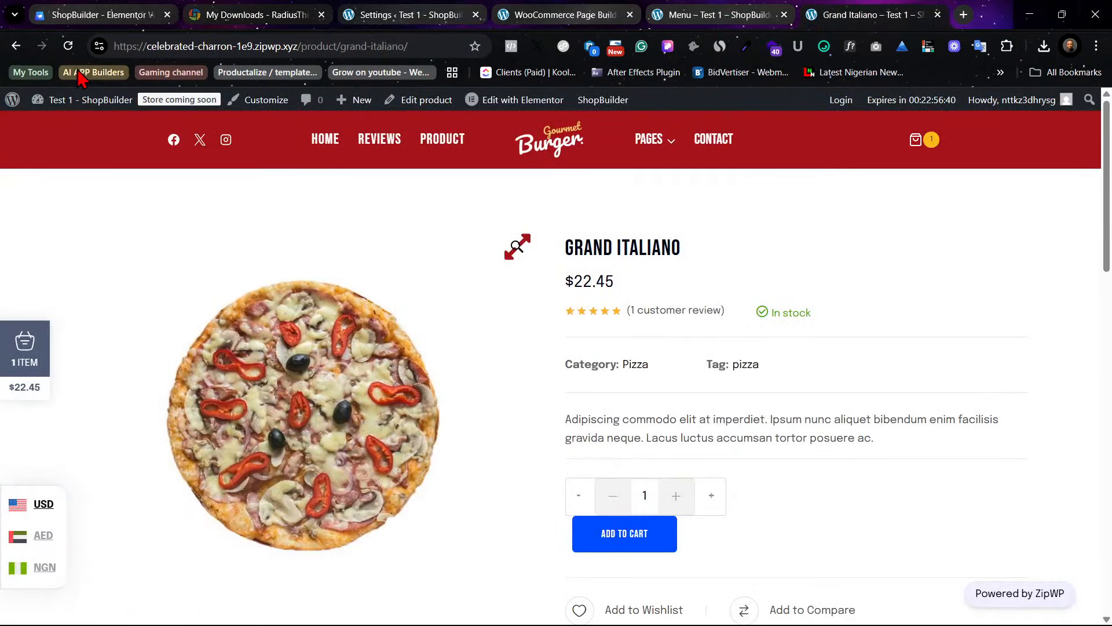
{"action": "left_click", "coordinate": [68, 46]}
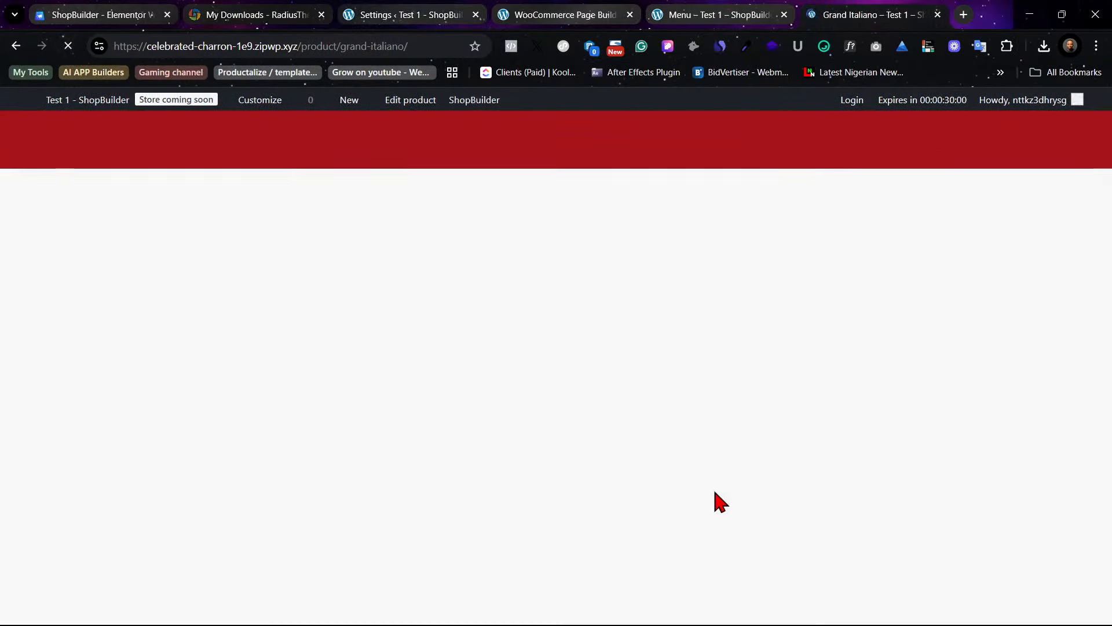
{"action": "mouse_move", "coordinate": [69, 521]}
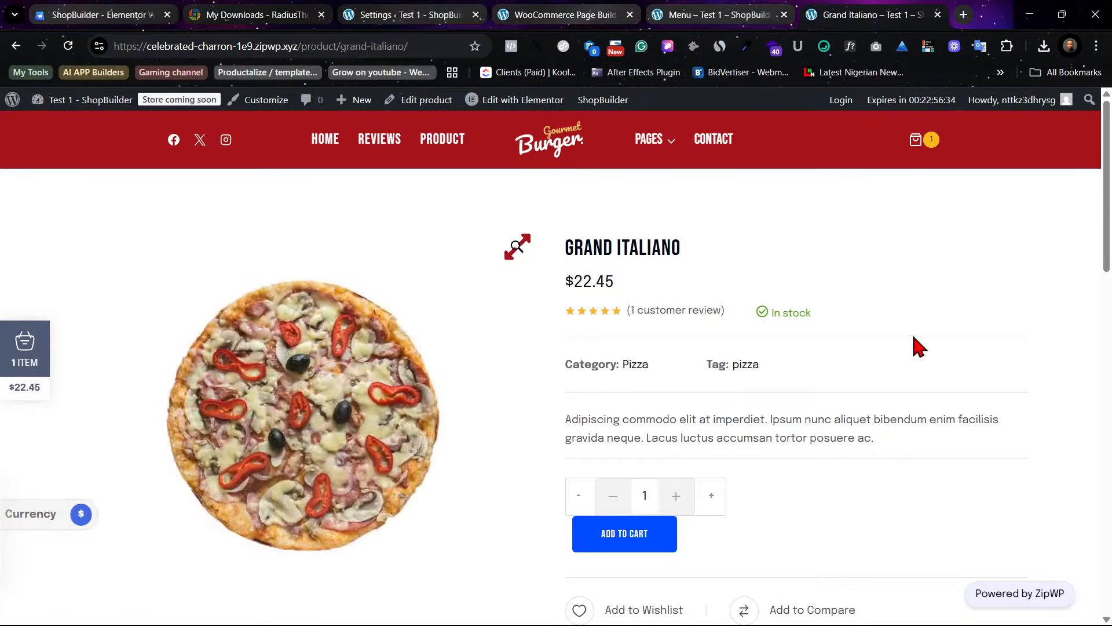
{"action": "scroll", "coordinate": [927, 342], "scroll_direction": "down", "scroll_amount": 6}
{"action": "scroll", "coordinate": [951, 337], "scroll_direction": "up", "scroll_amount": 6}
Step: Inspect the Menu page with the browser developer tools and examine its product grid at iPhone XR size
{"action": "left_click", "coordinate": [725, 10]}
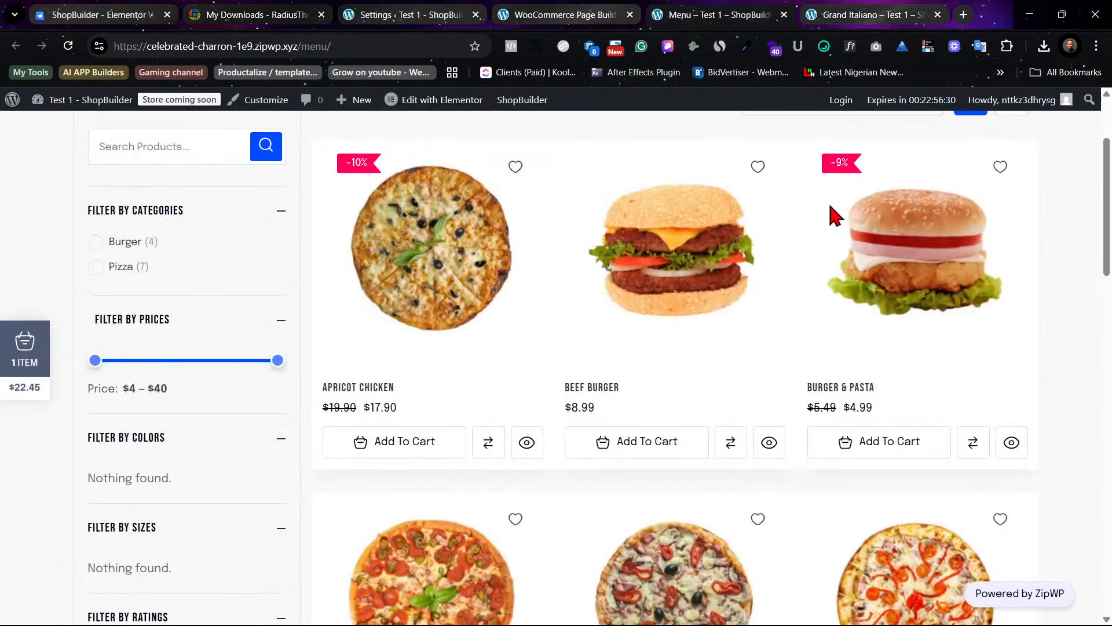
{"action": "right_click", "coordinate": [1098, 270]}
{"action": "left_click", "coordinate": [981, 608]}
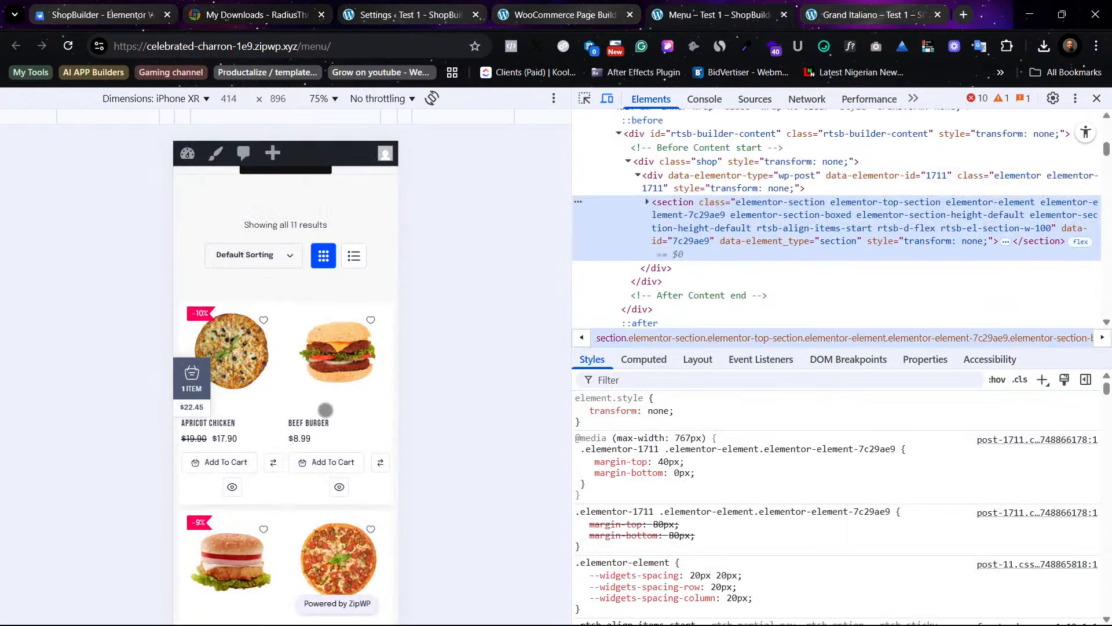
{"action": "scroll", "coordinate": [325, 410], "scroll_direction": "down", "scroll_amount": 2}
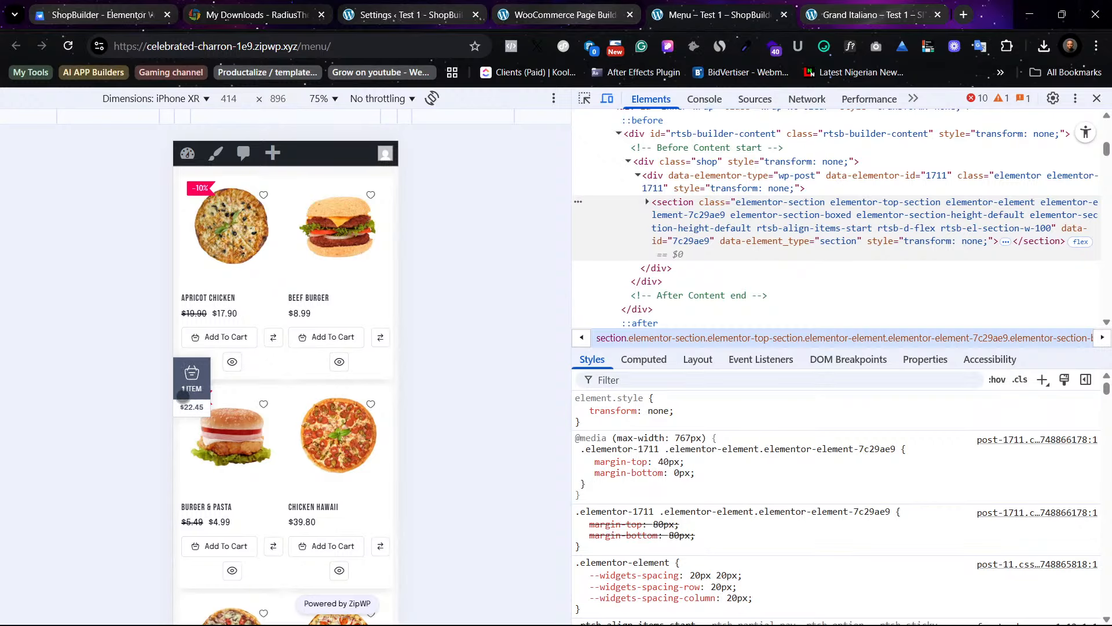
Step: Set the Mini Cart module's Drawer Style to Style - 02 and save the changes
{"action": "left_click", "coordinate": [542, 13]}
{"action": "left_click", "coordinate": [409, 9]}
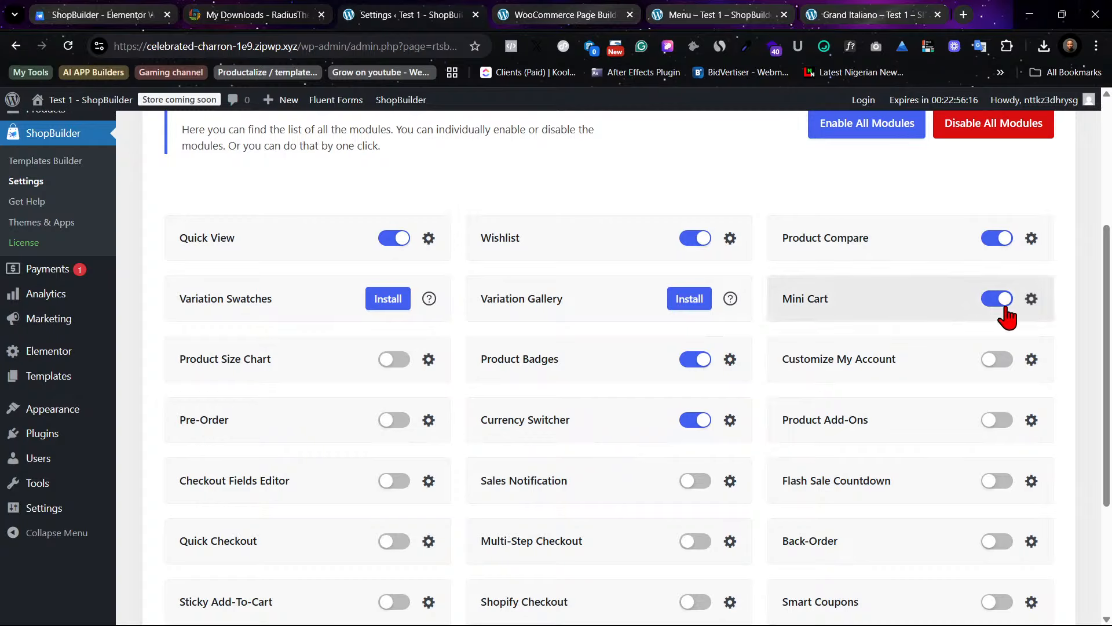
{"action": "left_click", "coordinate": [1032, 299]}
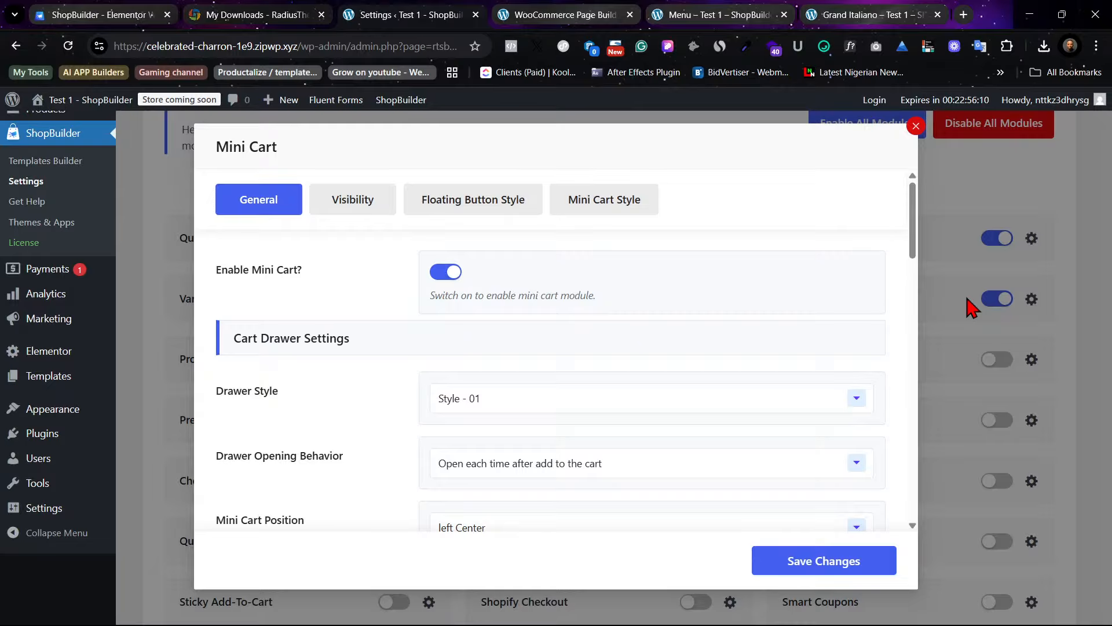
{"action": "left_click", "coordinate": [772, 399]}
{"action": "left_click", "coordinate": [757, 455]}
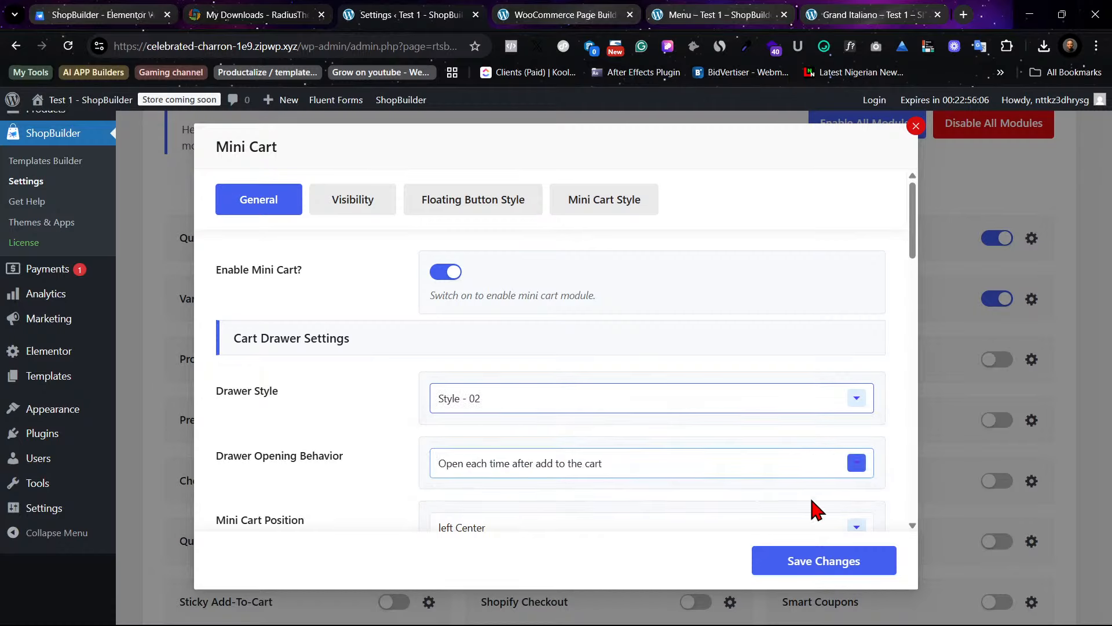
{"action": "left_click", "coordinate": [857, 563]}
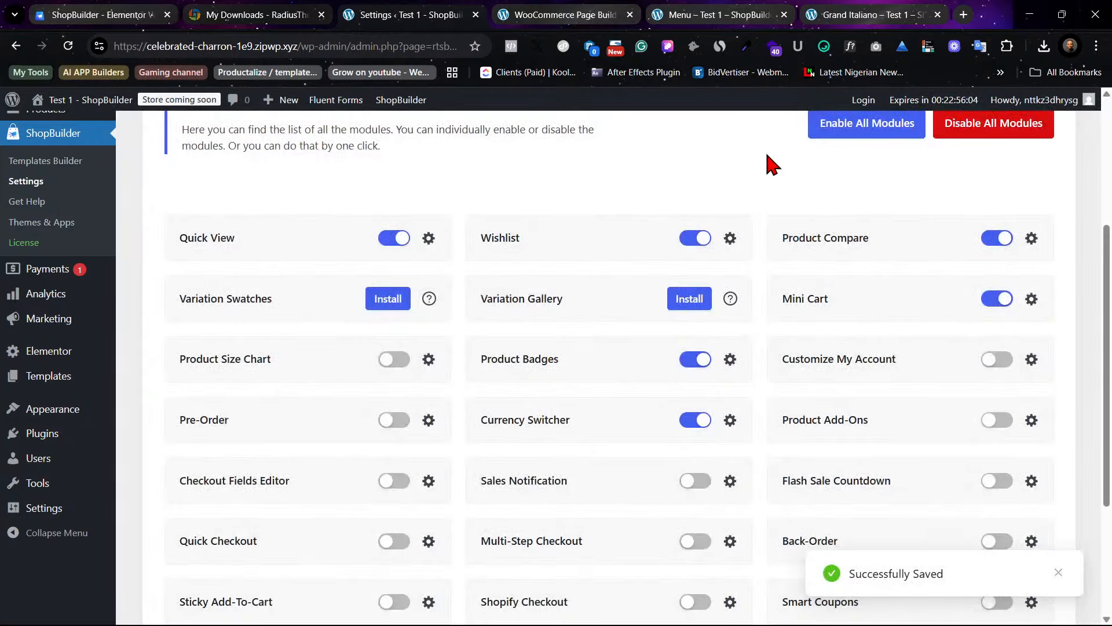
Step: Reload the Grand Italiano product page and open the mini cart drawer to check its layout, closing it again
{"action": "left_click", "coordinate": [827, 11]}
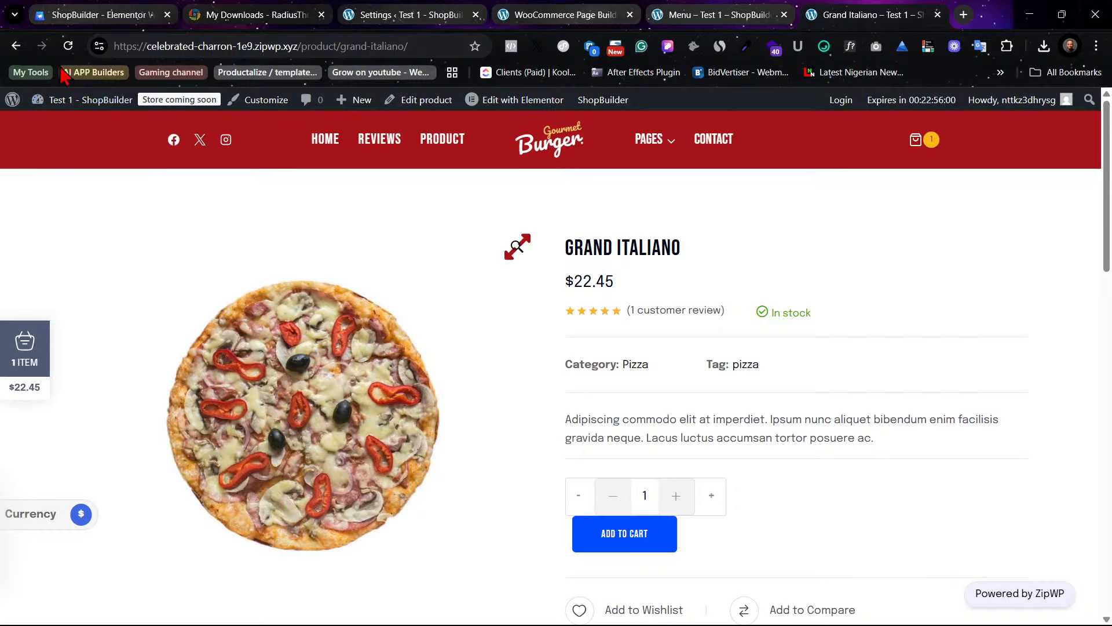
{"action": "left_click", "coordinate": [67, 46]}
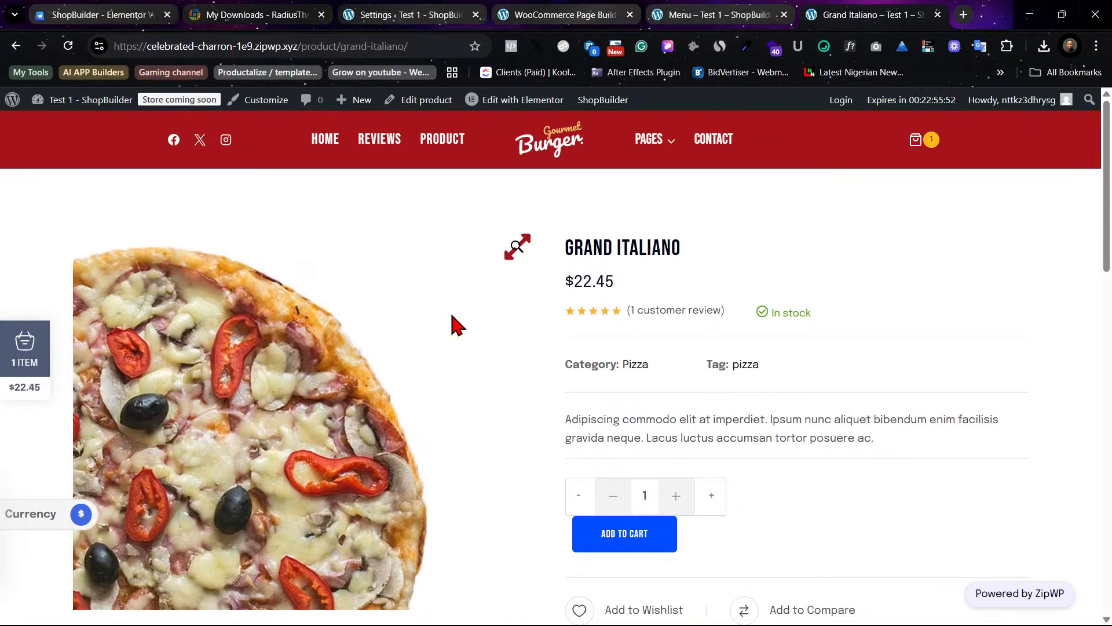
{"action": "left_click", "coordinate": [28, 374]}
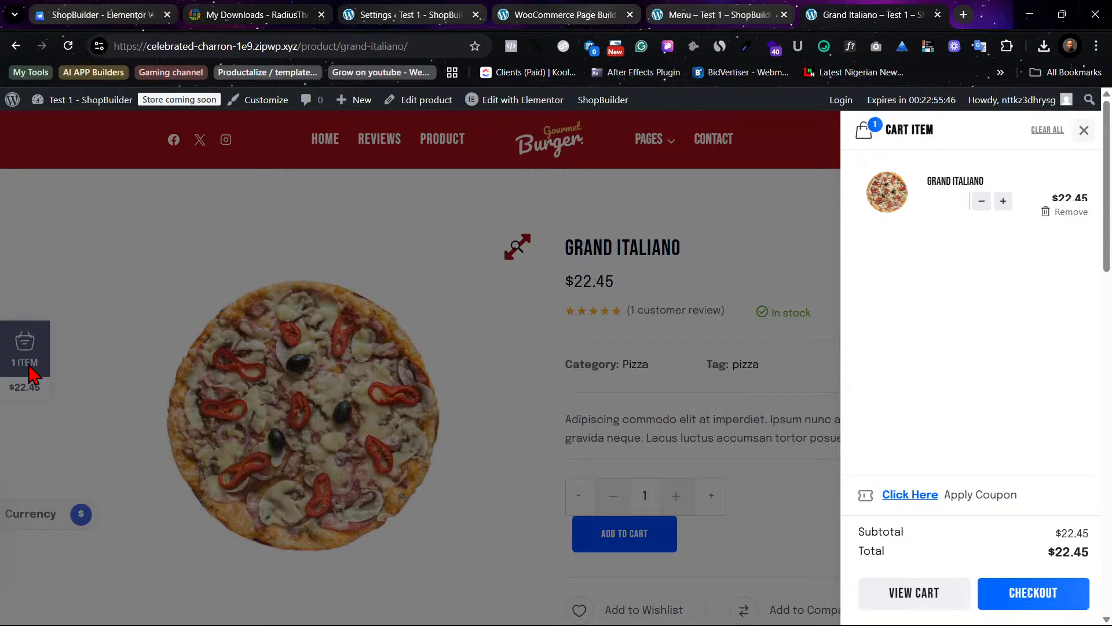
{"action": "left_click", "coordinate": [32, 374]}
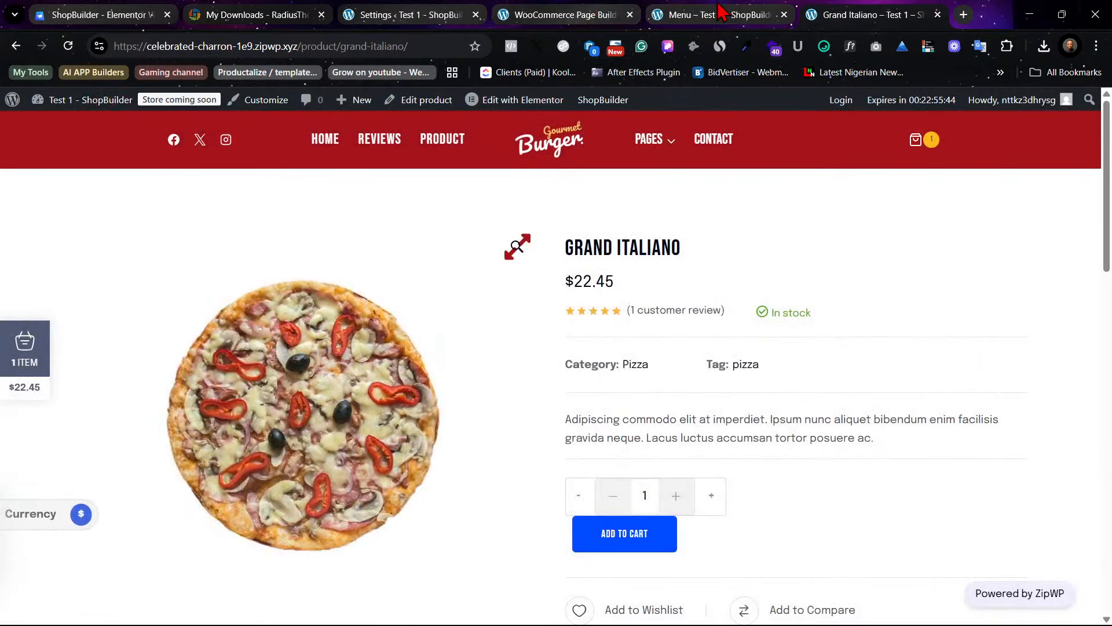
Step: Disable the Mini Cart module in its ShopBuilder settings and save the changes
{"action": "left_click", "coordinate": [724, 14]}
{"action": "left_click", "coordinate": [589, 10]}
{"action": "left_click", "coordinate": [458, 13]}
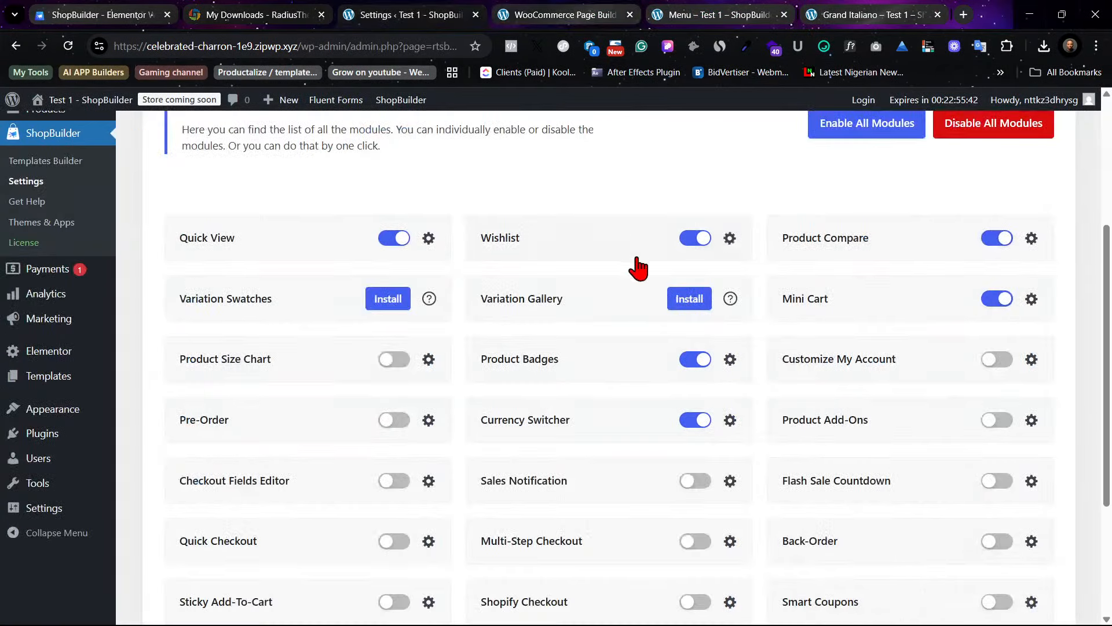
{"action": "left_click", "coordinate": [998, 301]}
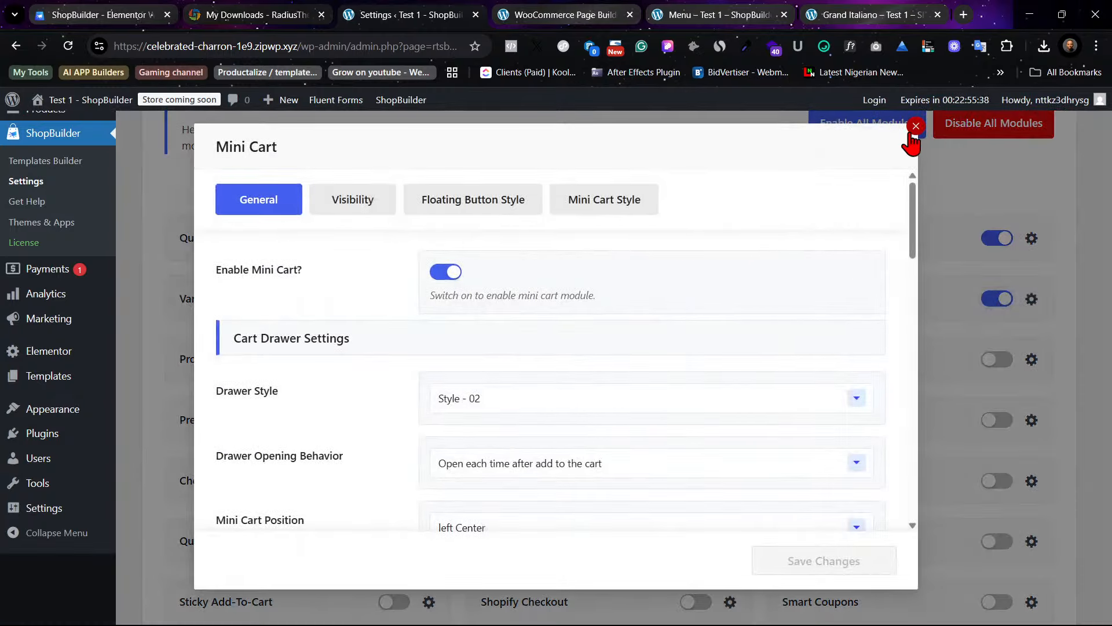
{"action": "left_click", "coordinate": [913, 131]}
{"action": "left_click", "coordinate": [998, 300]}
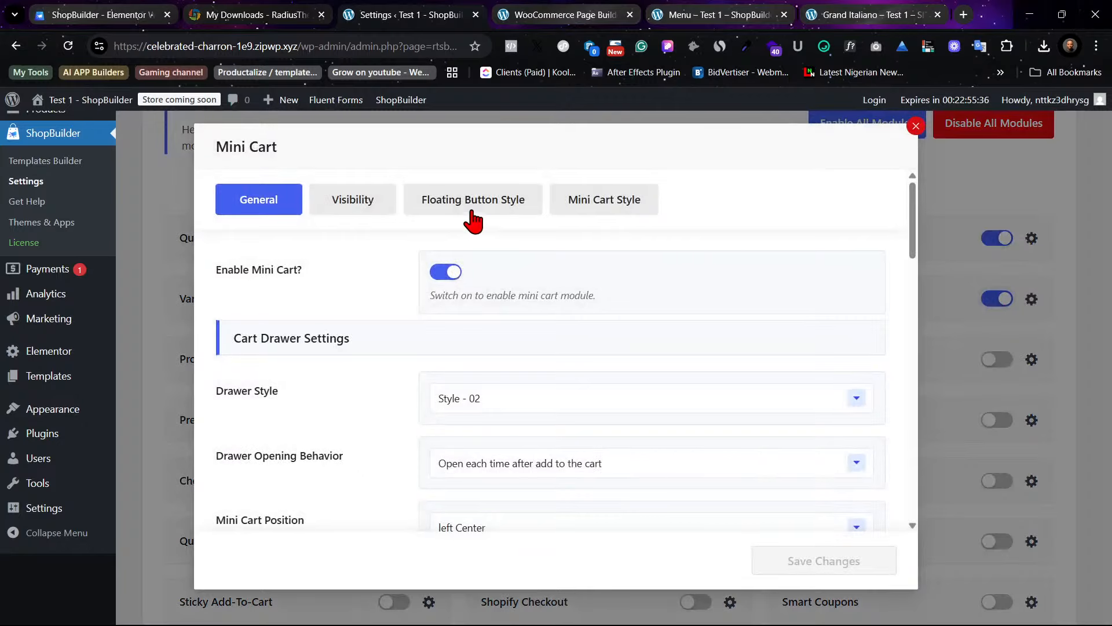
{"action": "left_click", "coordinate": [452, 277]}
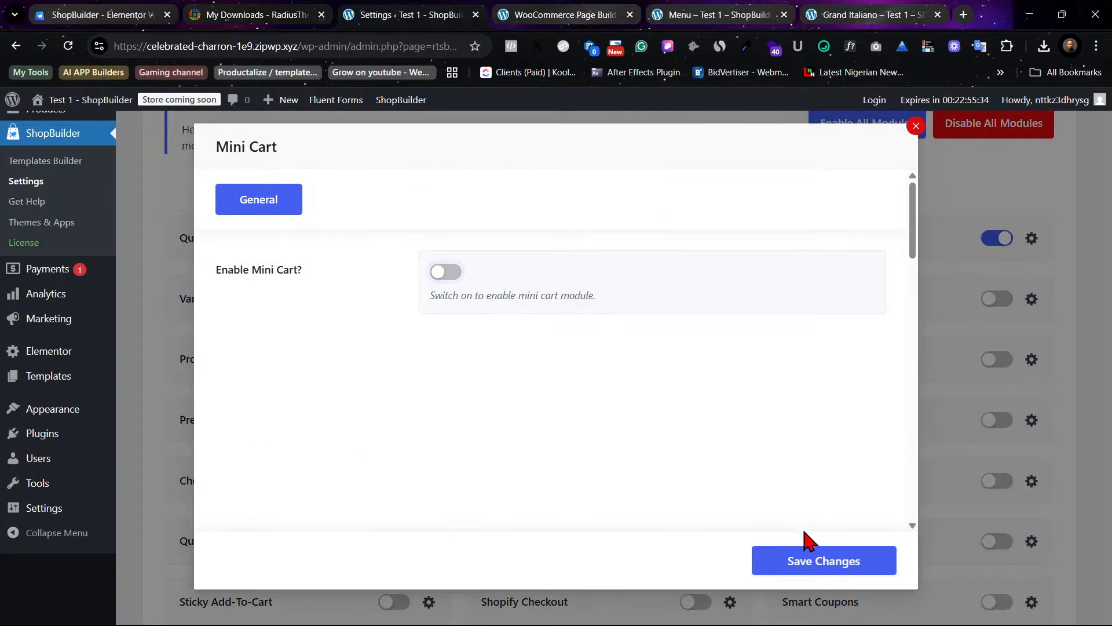
{"action": "left_click", "coordinate": [818, 565]}
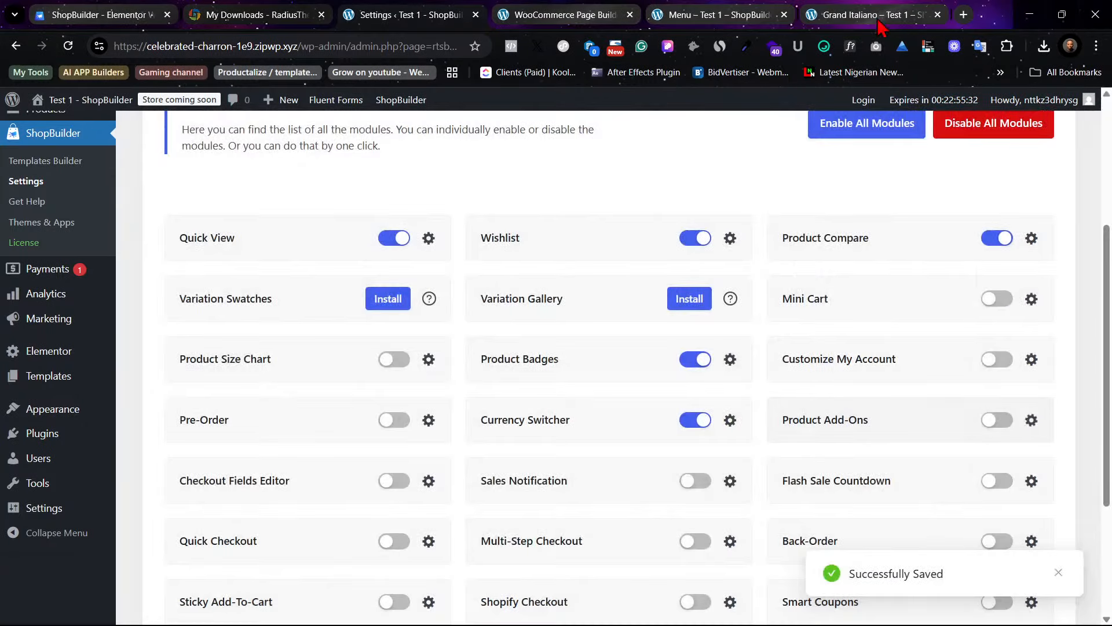
Step: Reload the Grand Italiano product page to check the storefront with the Mini Cart module disabled
{"action": "left_click", "coordinate": [872, 16]}
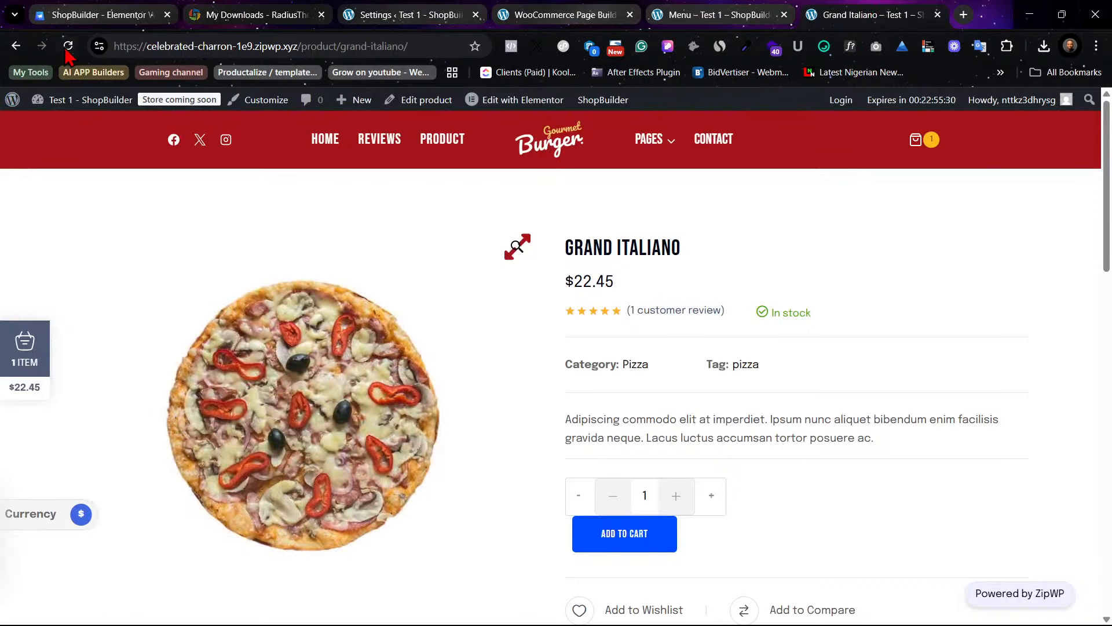
{"action": "left_click", "coordinate": [67, 46]}
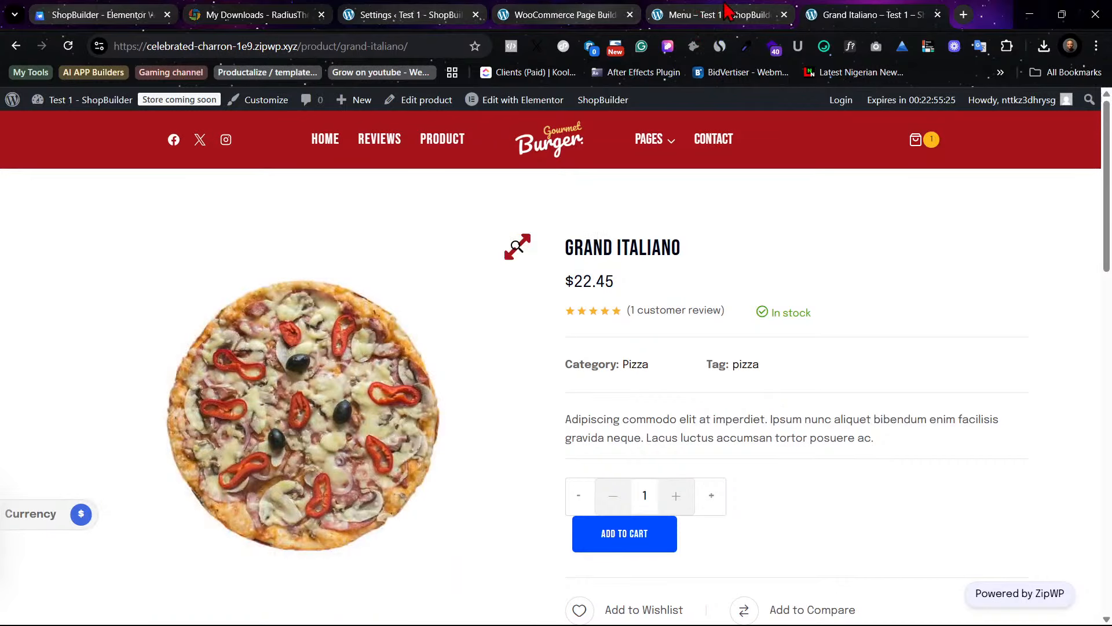
{"action": "left_click", "coordinate": [728, 12]}
{"action": "left_click", "coordinate": [559, 13]}
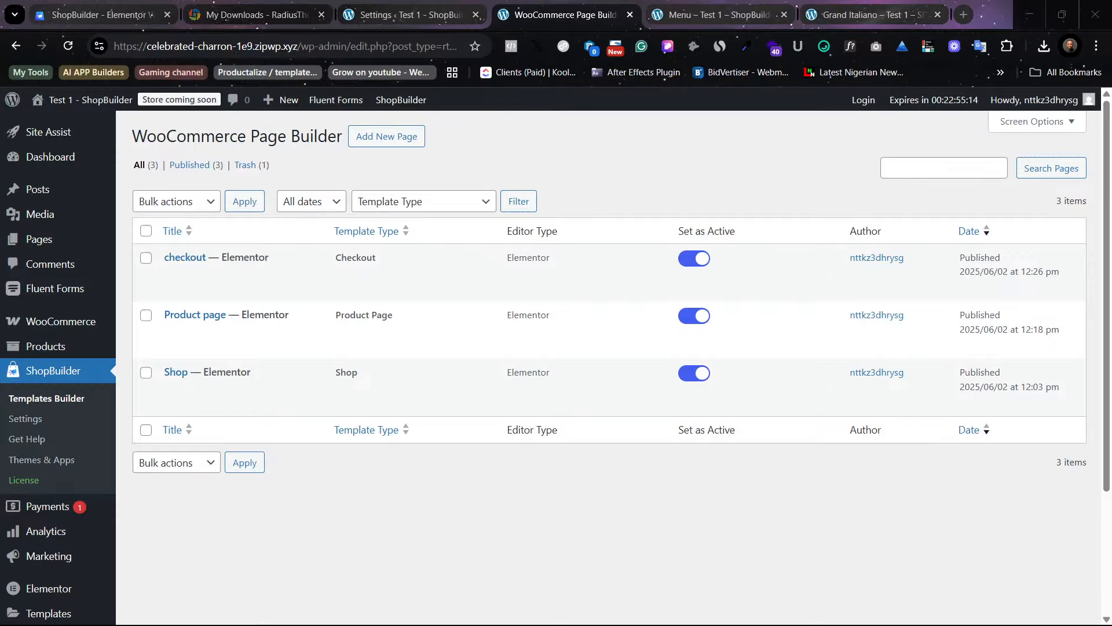
{"action": "left_click", "coordinate": [257, 15]}
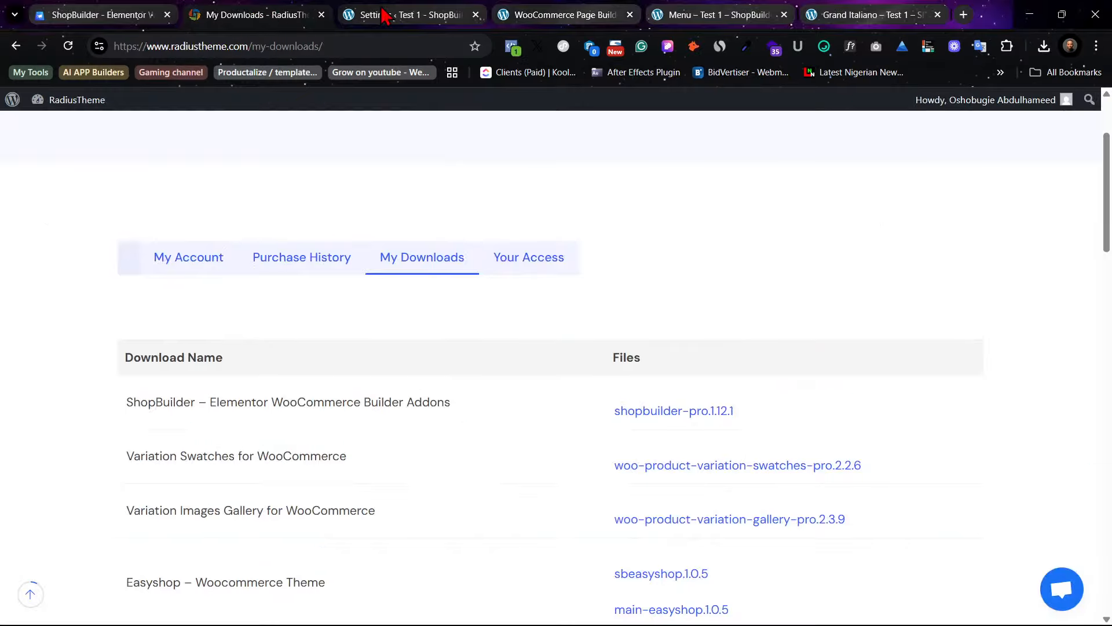
{"action": "left_click", "coordinate": [385, 14]}
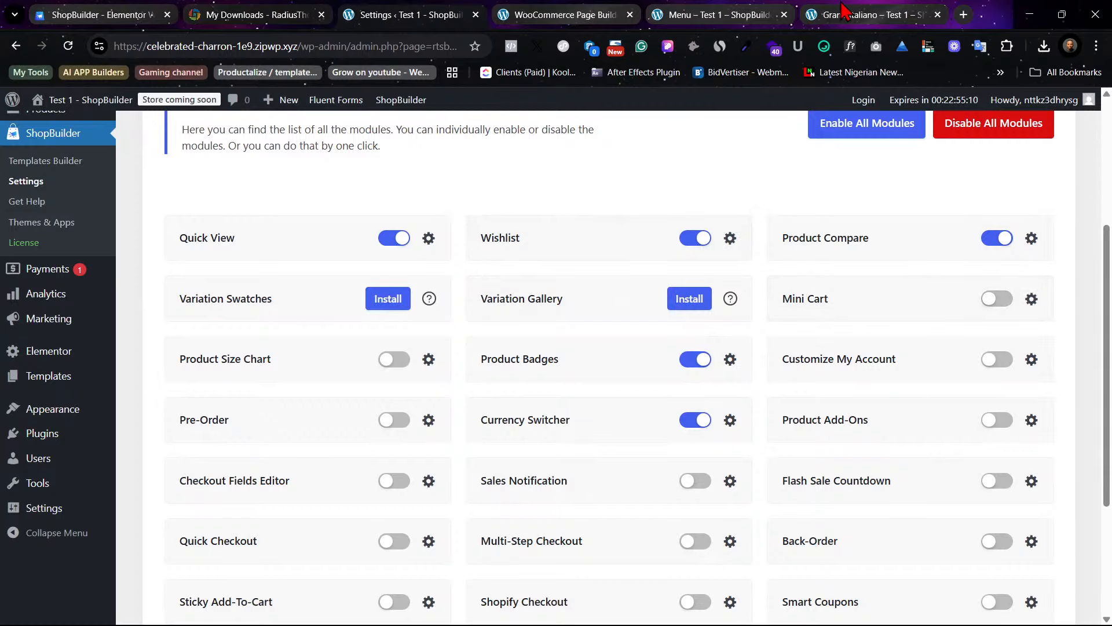
{"action": "left_click", "coordinate": [846, 15]}
{"action": "left_click", "coordinate": [713, 15]}
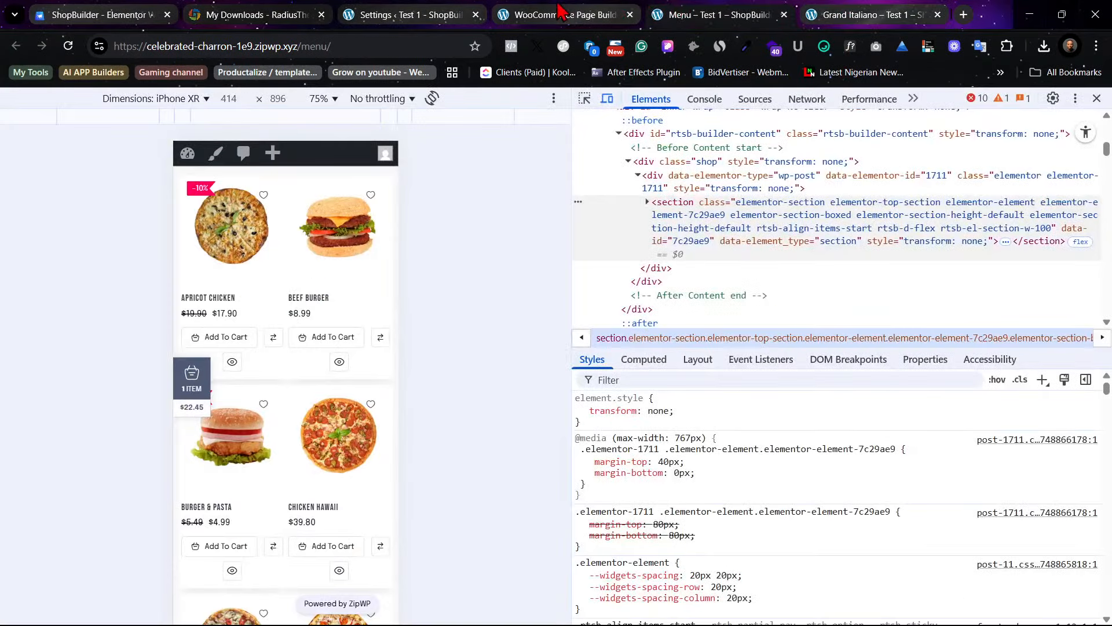
Step: Enable the Mini Cart module in its ShopBuilder settings, set its Drawer Style to Style - 03 and save the changes
{"action": "left_click", "coordinate": [565, 15]}
{"action": "left_click", "coordinate": [398, 10]}
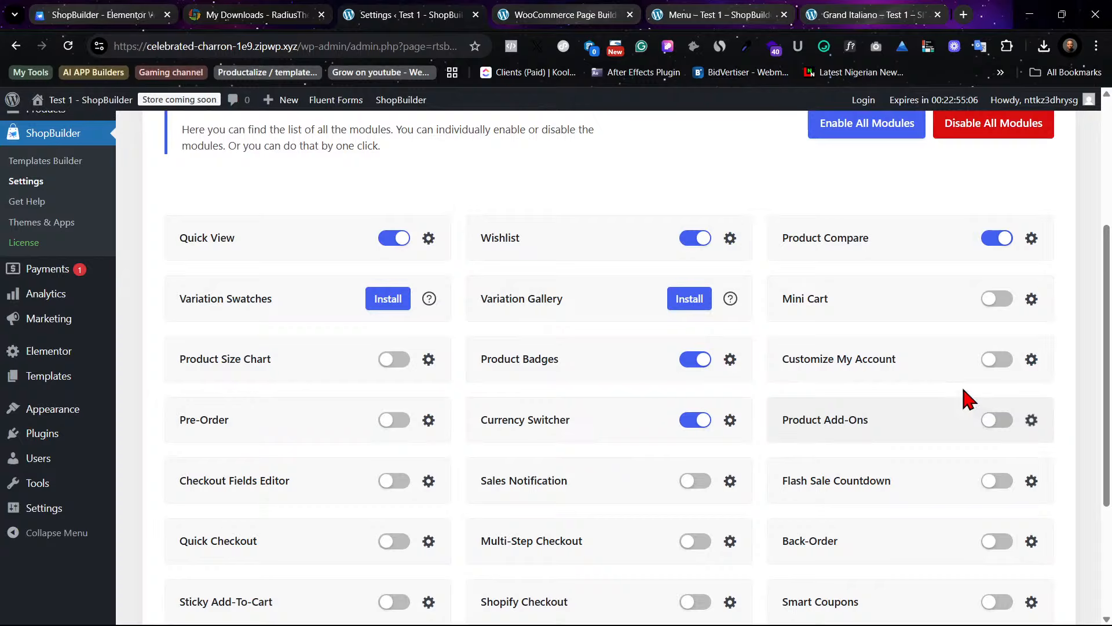
{"action": "left_click", "coordinate": [997, 299]}
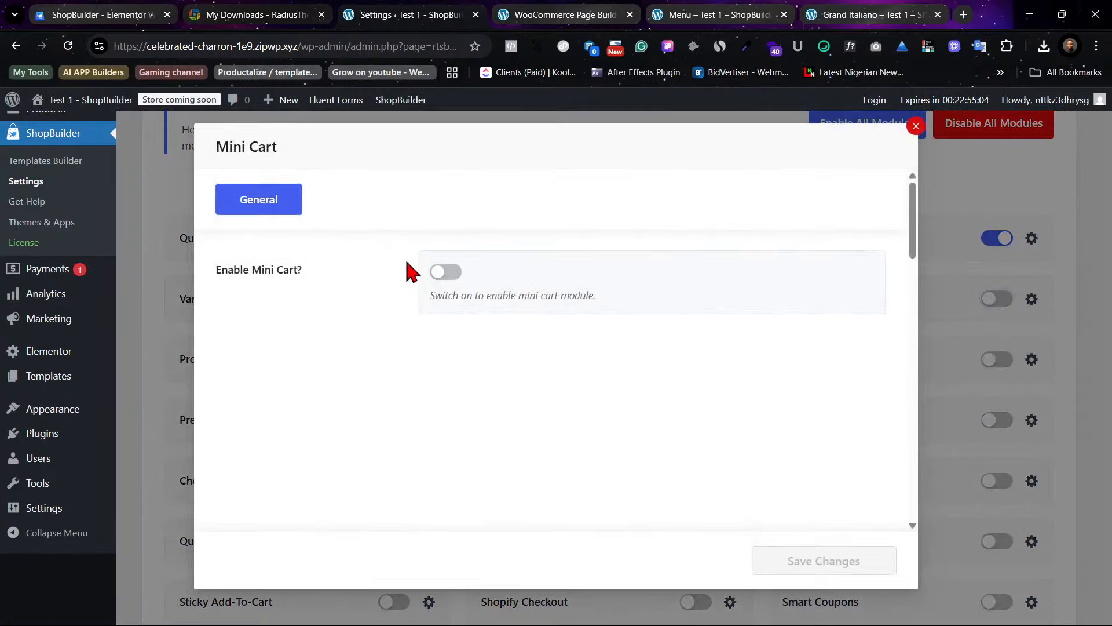
{"action": "left_click", "coordinate": [445, 272]}
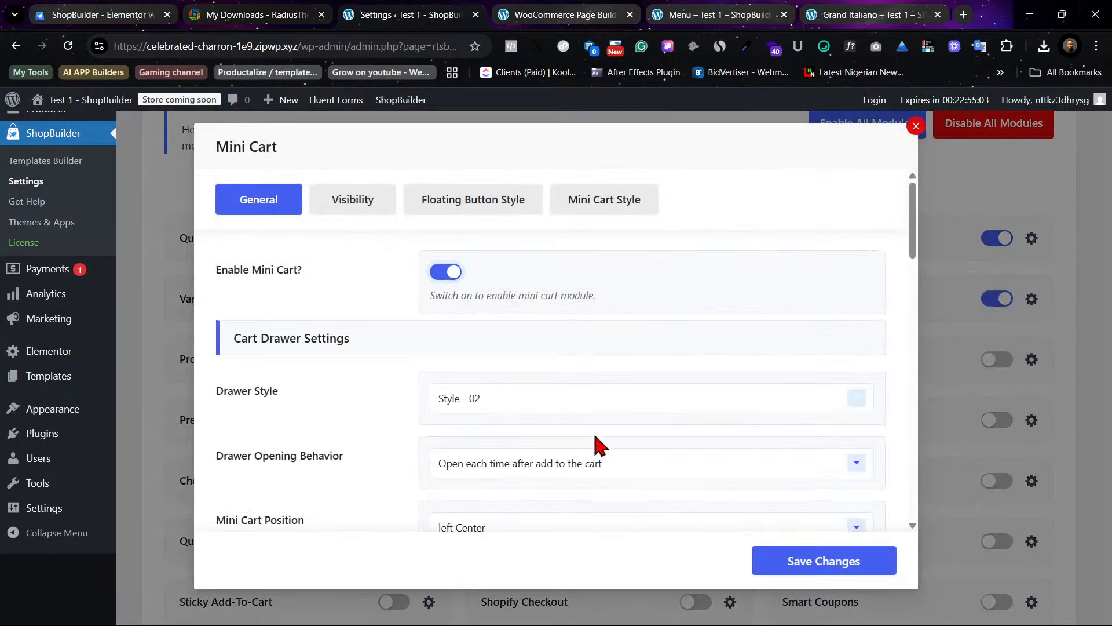
{"action": "left_click", "coordinate": [623, 412]}
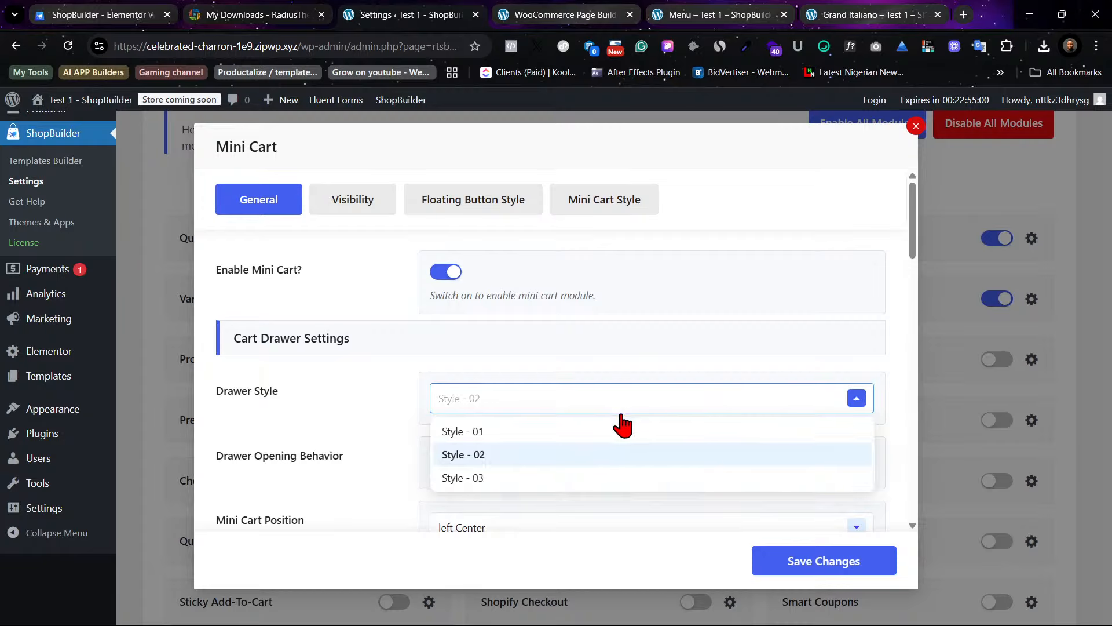
{"action": "left_click", "coordinate": [608, 477]}
{"action": "left_click", "coordinate": [838, 574]}
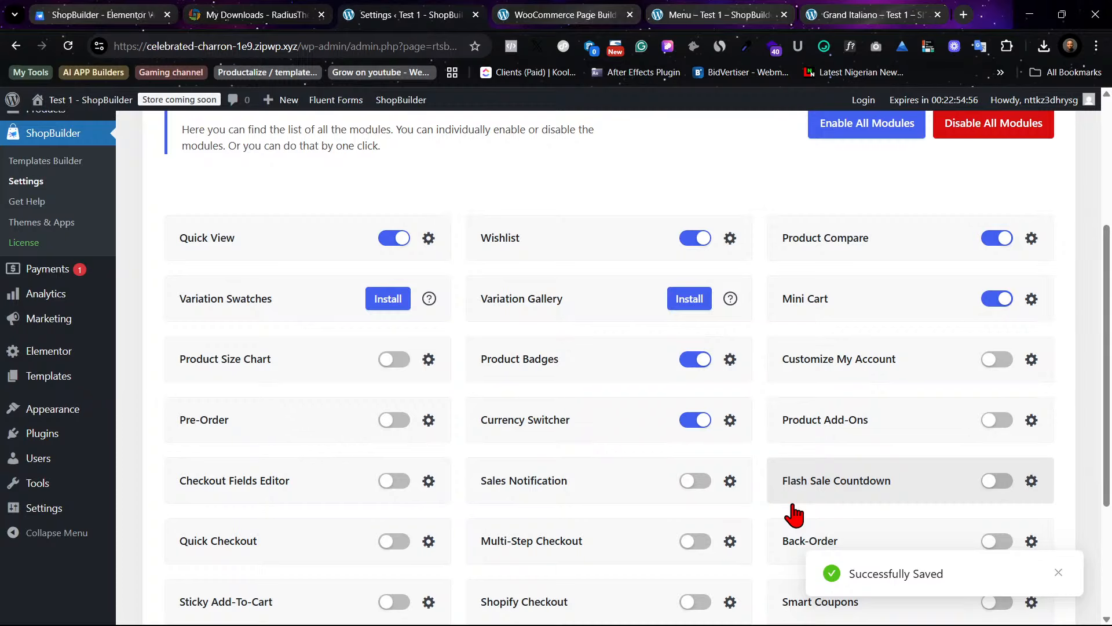
Step: Reload the Grand Italiano product page and open the mini cart drawer to check the Style - 03 layout, closing it again
{"action": "left_click", "coordinate": [822, 12]}
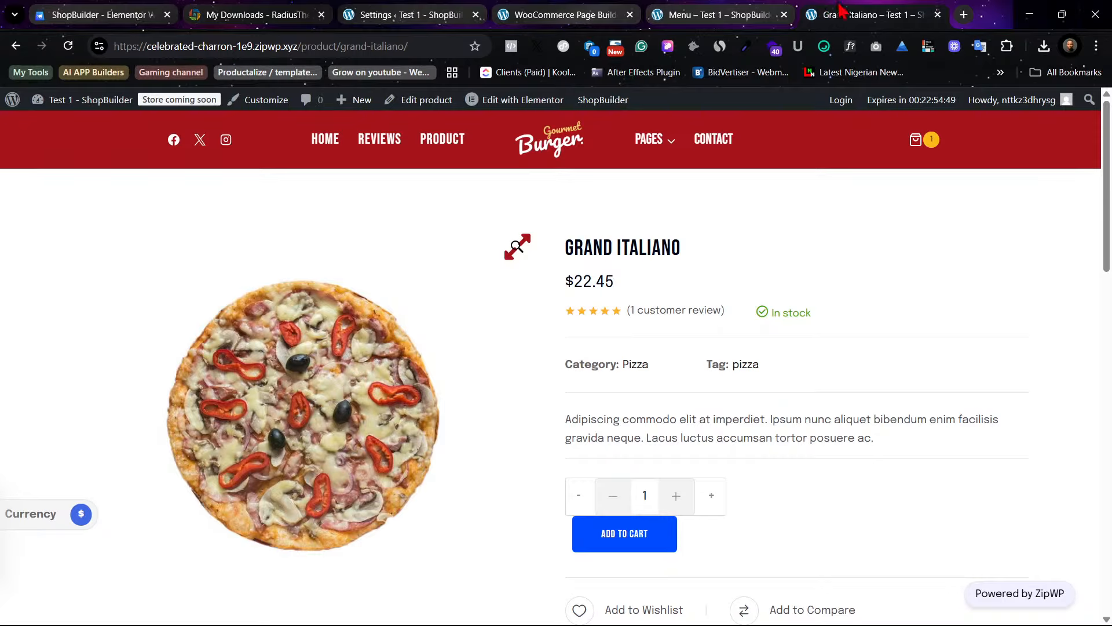
{"action": "left_click", "coordinate": [69, 44]}
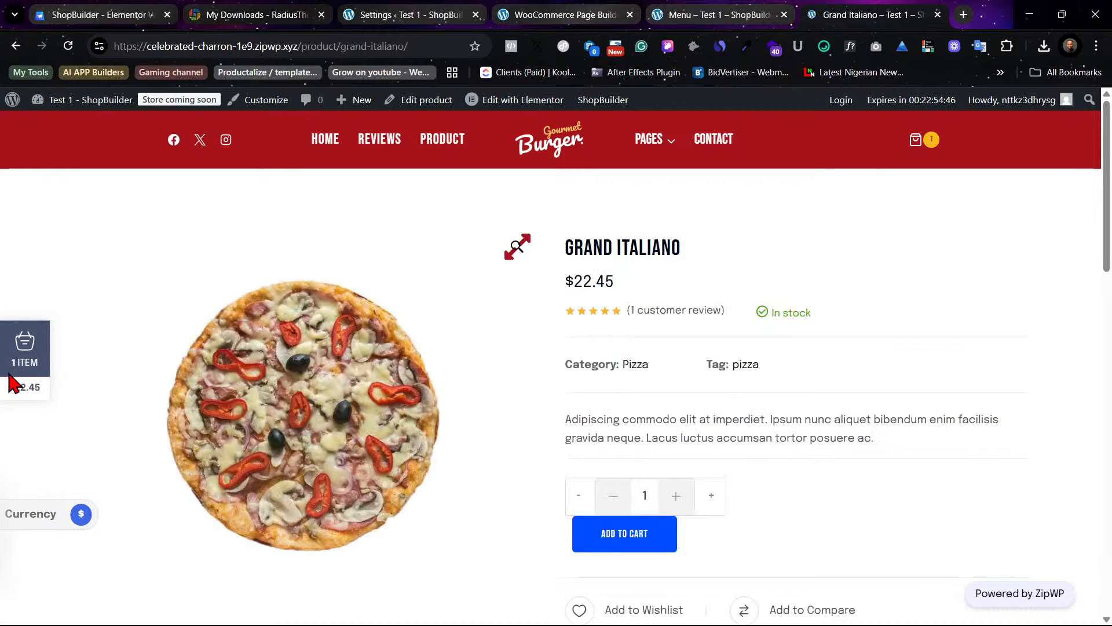
{"action": "left_click", "coordinate": [27, 358]}
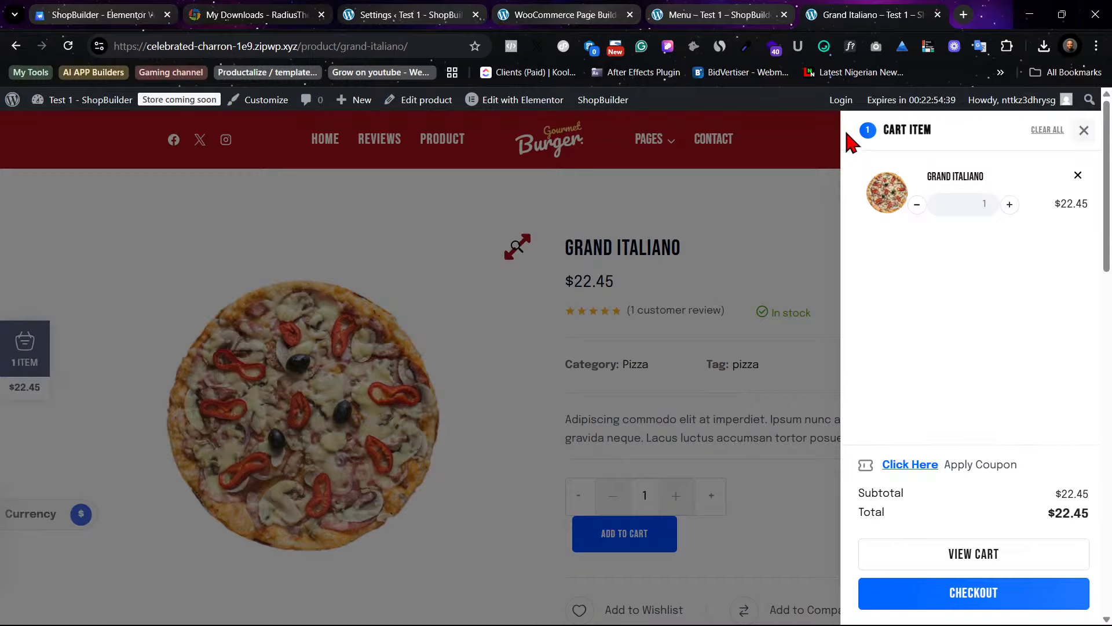
{"action": "left_click", "coordinate": [1084, 130]}
Step: Reopen the Mini Cart module's ShopBuilder settings and set the Drawer Style to Style - 01
{"action": "left_click", "coordinate": [504, 11]}
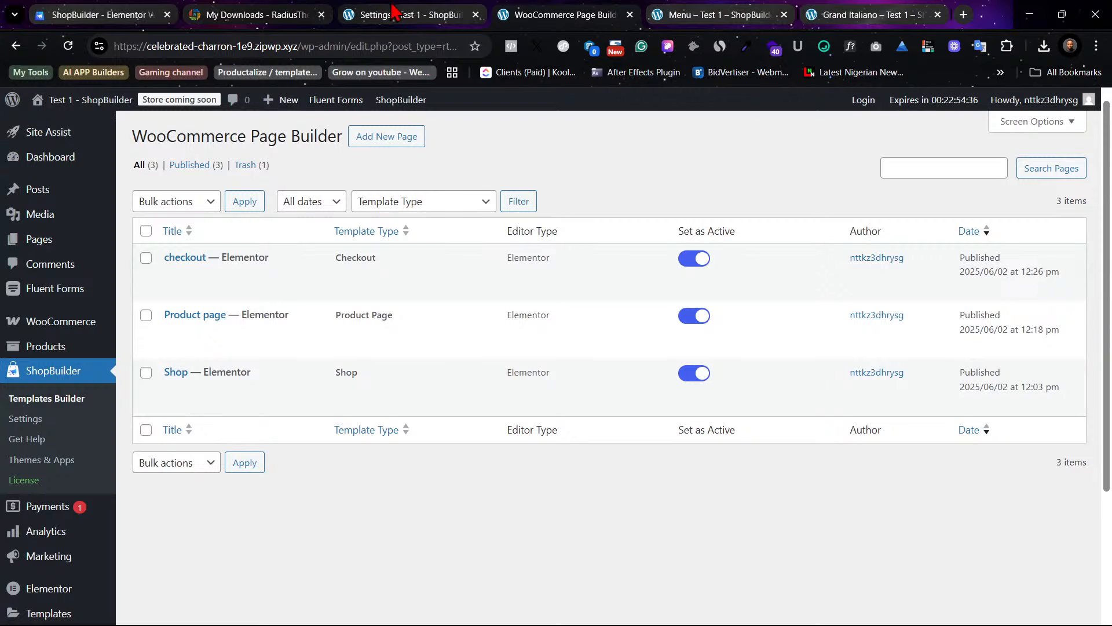
{"action": "left_click", "coordinate": [392, 10]}
{"action": "left_click", "coordinate": [998, 299]}
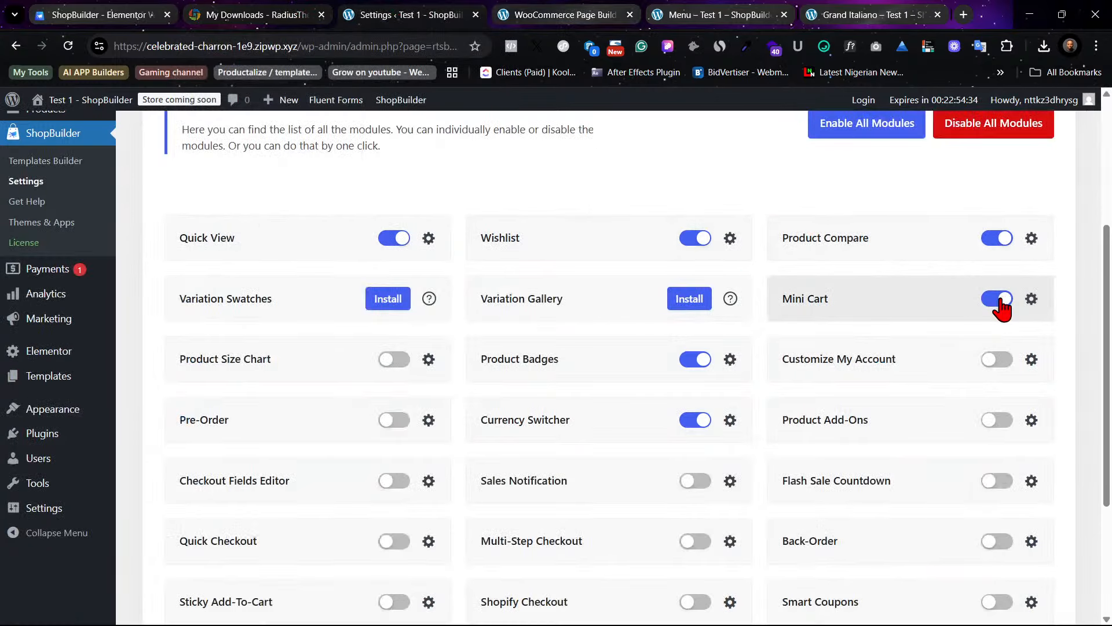
{"action": "left_click", "coordinate": [1032, 299]}
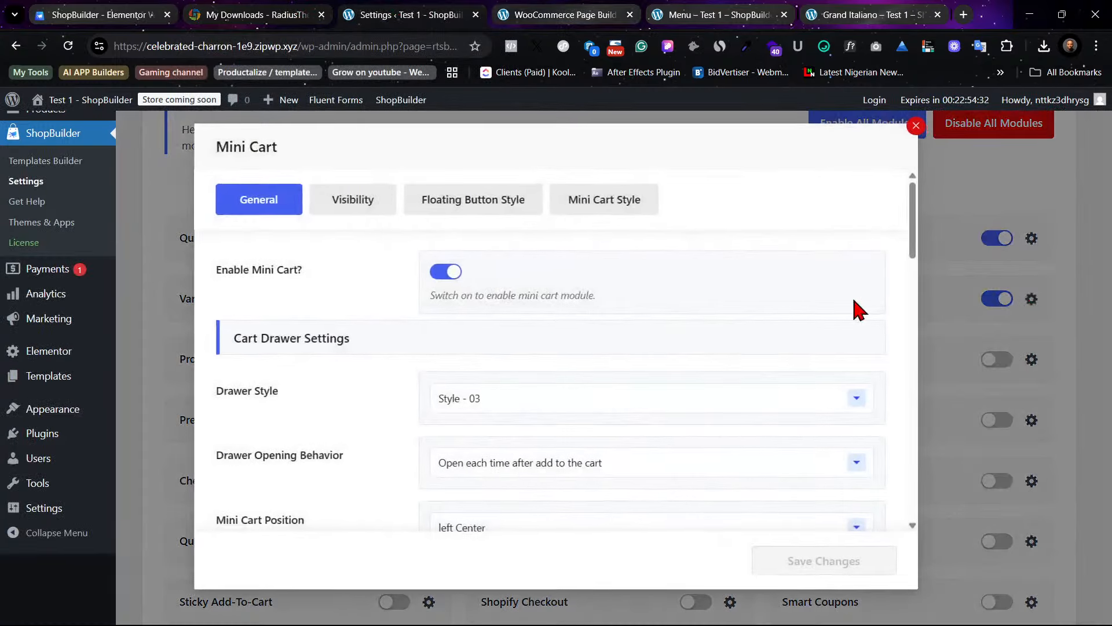
{"action": "left_click", "coordinate": [537, 404]}
{"action": "left_click", "coordinate": [529, 432]}
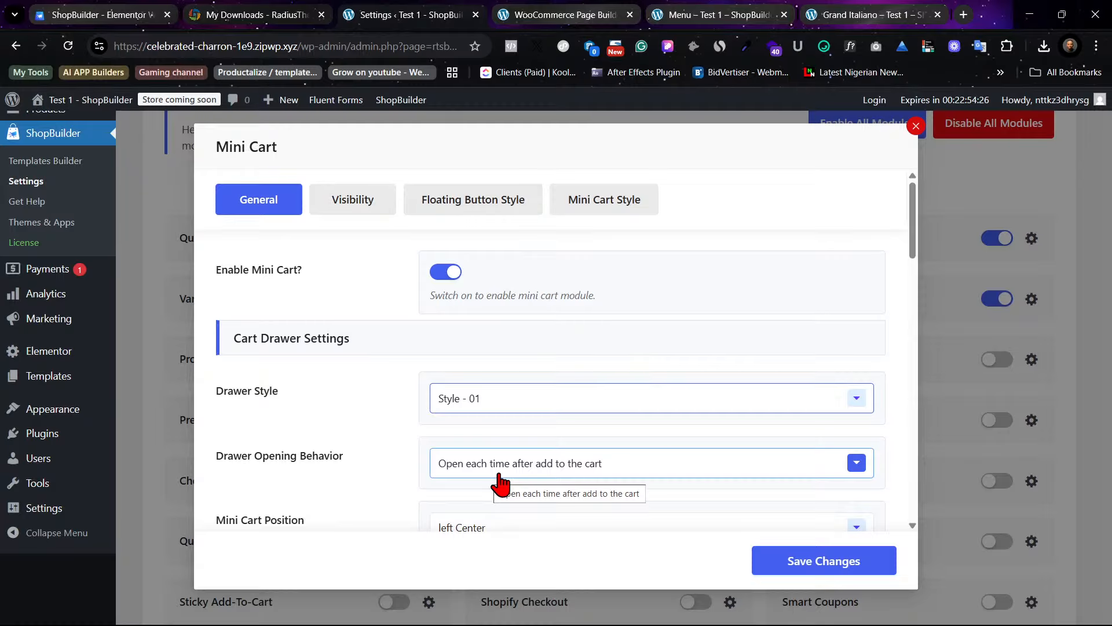
Step: Examine the options for the Mini Cart's Drawer Opening Behavior and Mini Cart Position without changing them
{"action": "scroll", "coordinate": [571, 478], "scroll_direction": "down", "scroll_amount": 3}
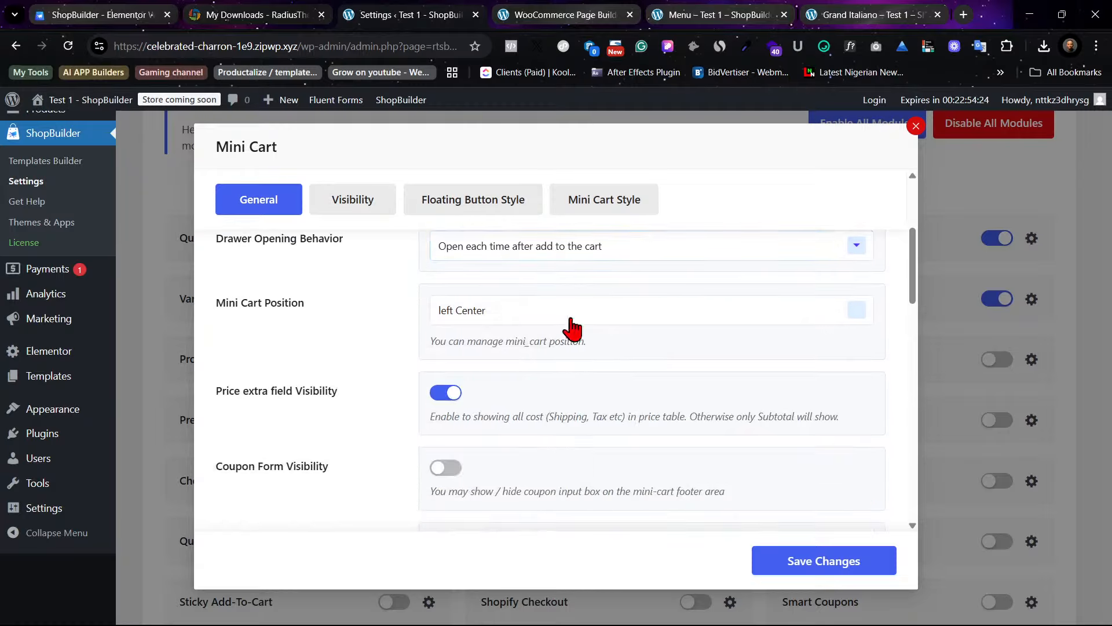
{"action": "left_click", "coordinate": [573, 321]}
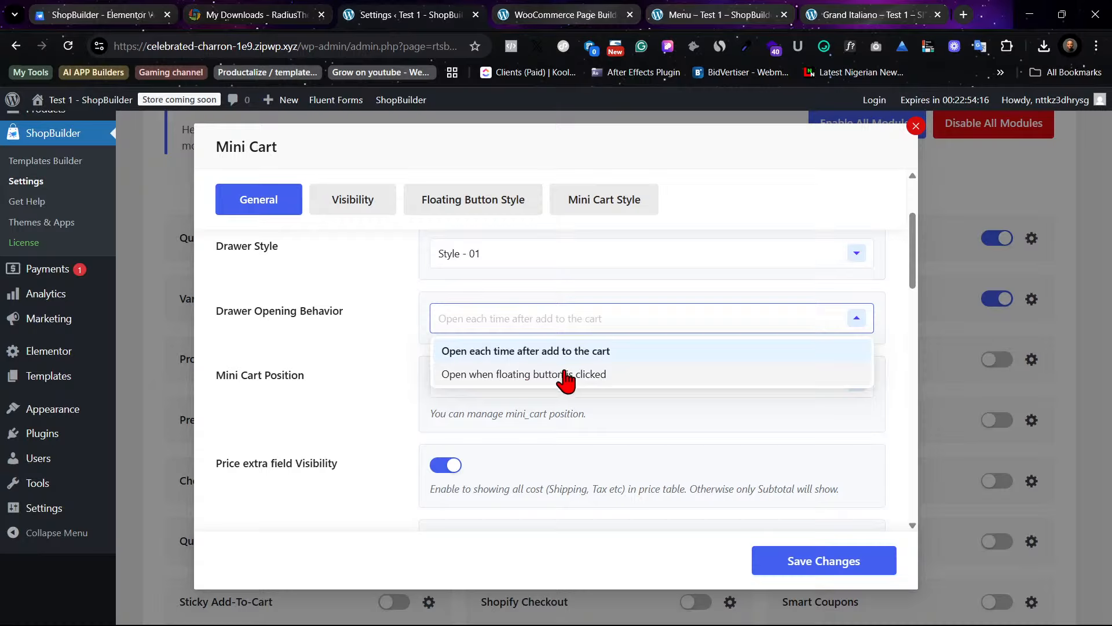
{"action": "left_click", "coordinate": [395, 362]}
{"action": "left_click", "coordinate": [514, 318]}
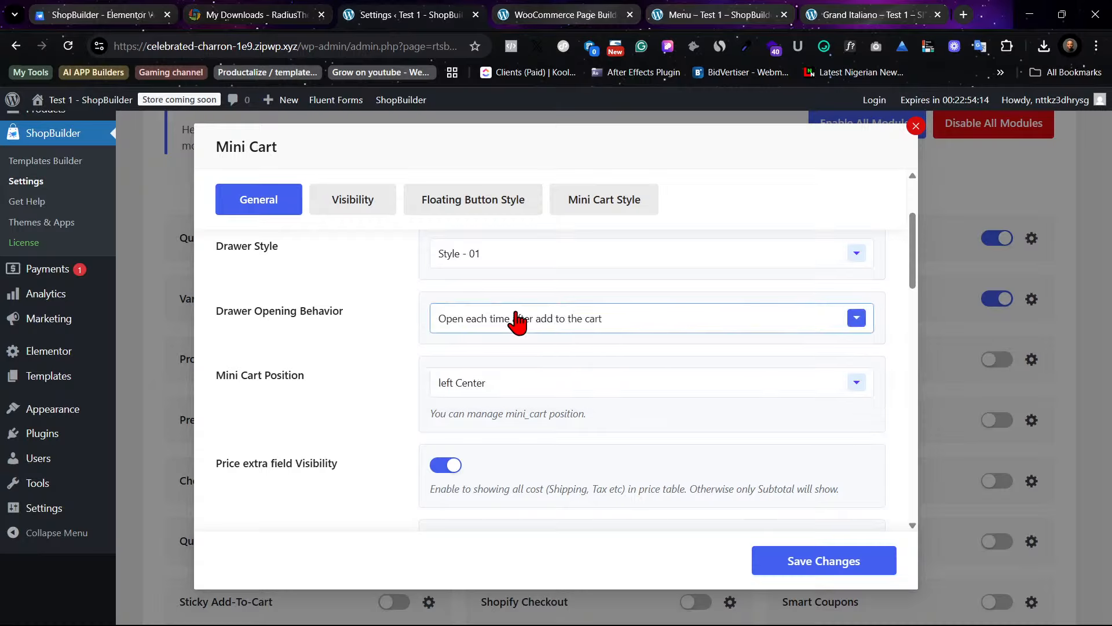
{"action": "left_click", "coordinate": [361, 336]}
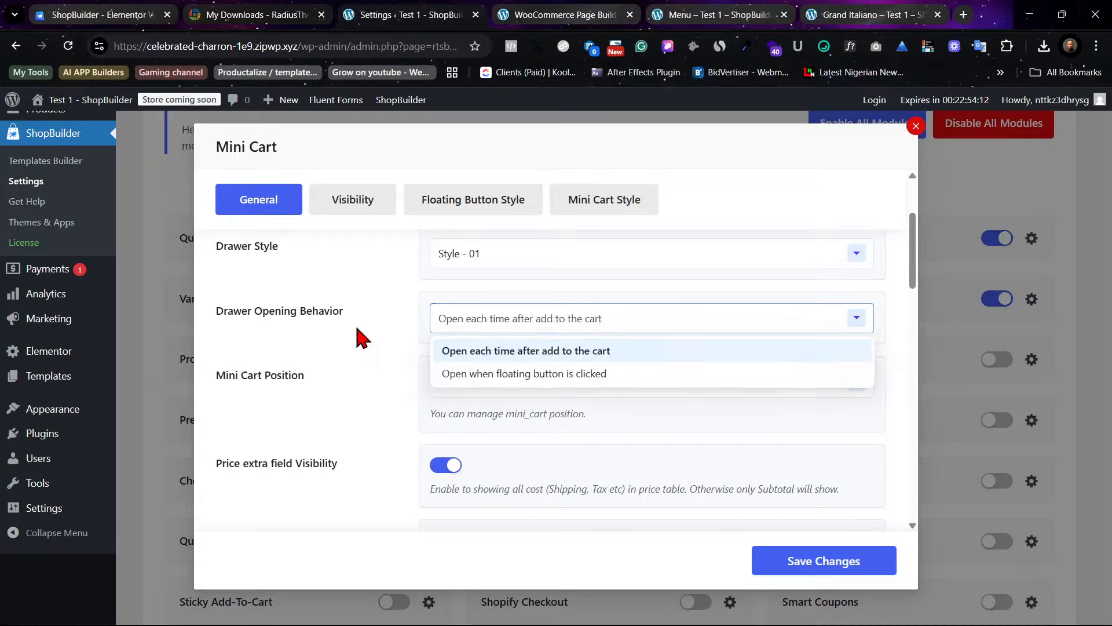
{"action": "left_click", "coordinate": [510, 391]}
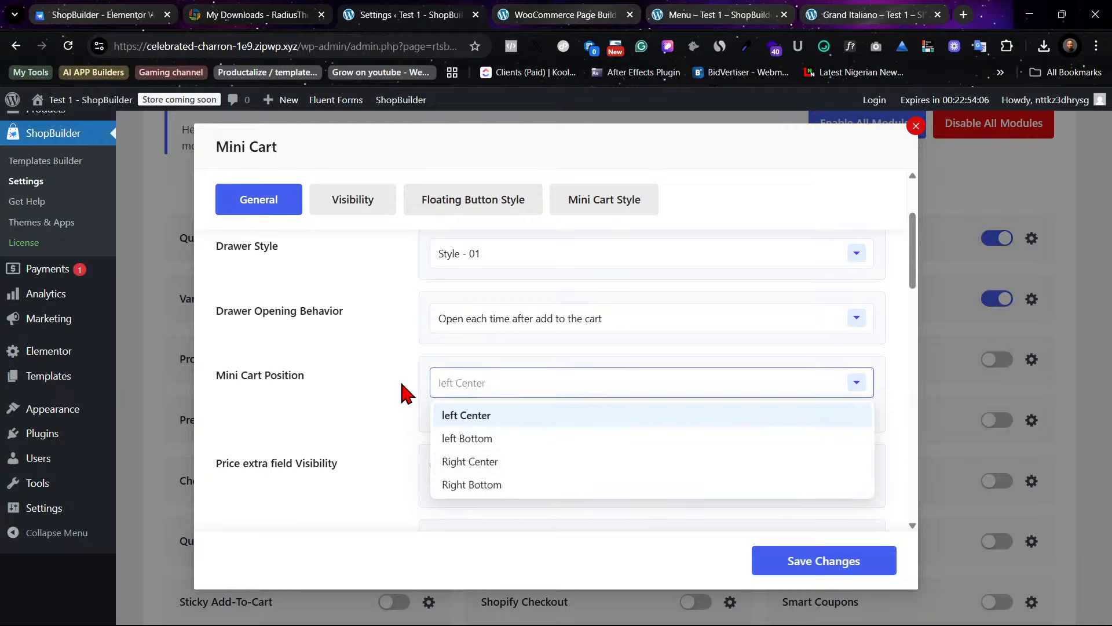
{"action": "left_click", "coordinate": [461, 387]}
Step: Review the remaining general Mini Cart settings, from price and coupon form visibility through the float button and flying cart options
{"action": "scroll", "coordinate": [563, 454], "scroll_direction": "down", "scroll_amount": 3}
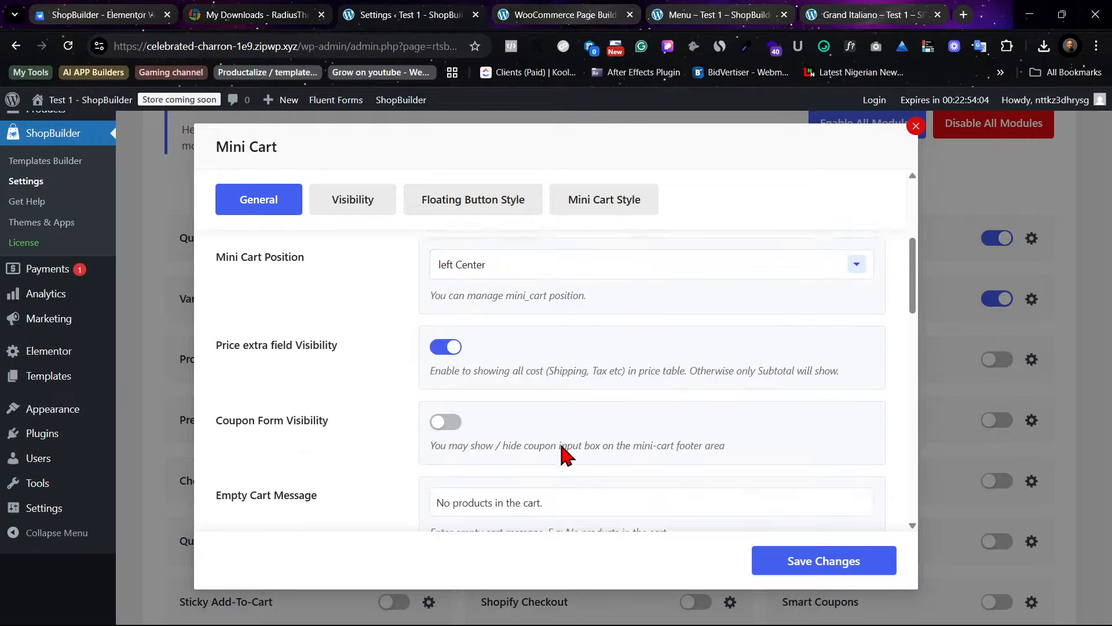
{"action": "scroll", "coordinate": [565, 455], "scroll_direction": "up", "scroll_amount": 3}
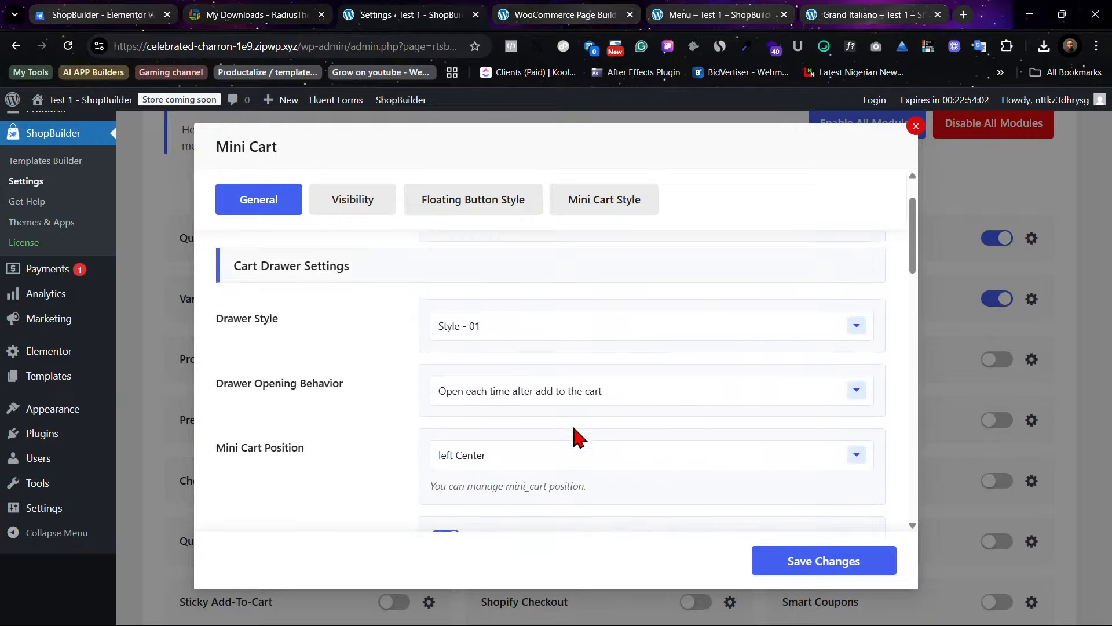
{"action": "scroll", "coordinate": [573, 435], "scroll_direction": "down", "scroll_amount": 3}
{"action": "scroll", "coordinate": [576, 436], "scroll_direction": "down", "scroll_amount": 1}
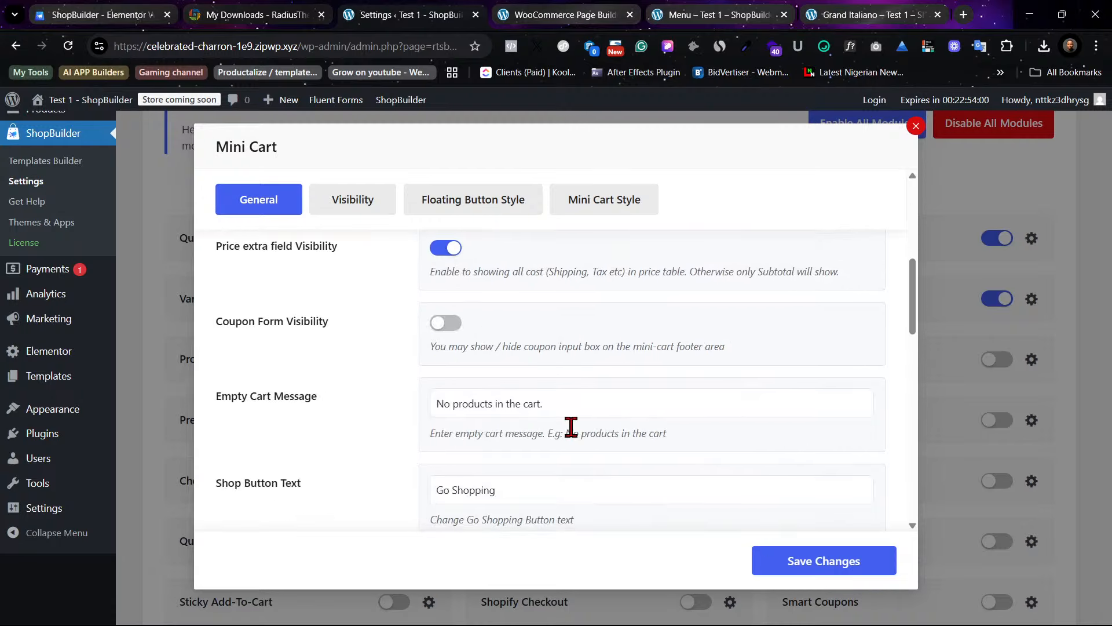
{"action": "scroll", "coordinate": [573, 345], "scroll_direction": "up", "scroll_amount": 1}
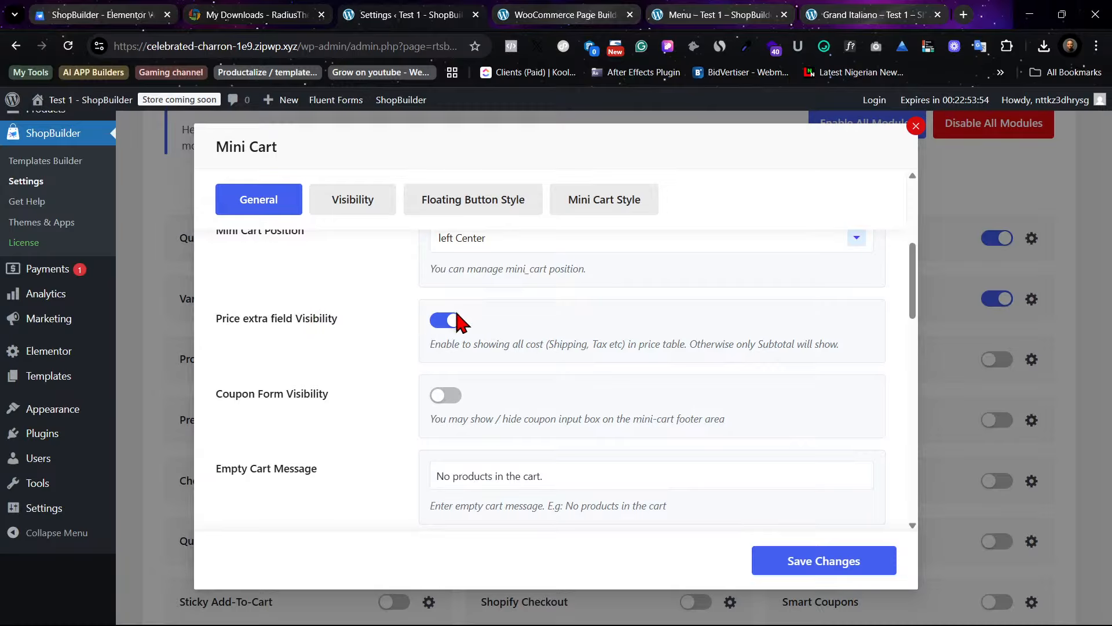
{"action": "scroll", "coordinate": [566, 373], "scroll_direction": "up", "scroll_amount": 1}
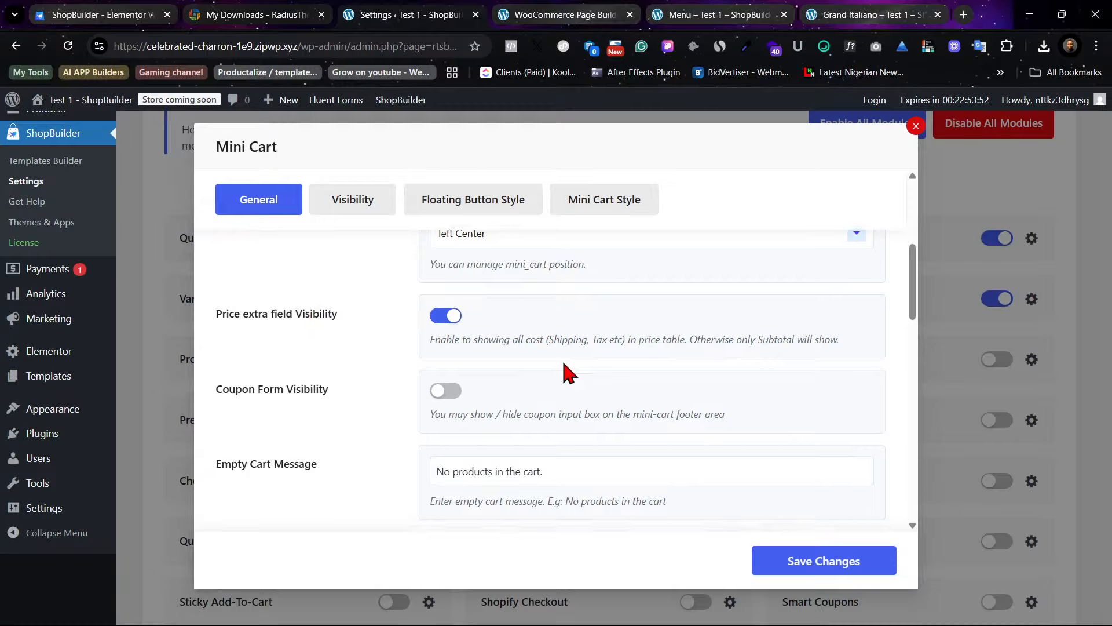
{"action": "scroll", "coordinate": [566, 372], "scroll_direction": "down", "scroll_amount": 6}
{"action": "scroll", "coordinate": [561, 363], "scroll_direction": "down", "scroll_amount": 3}
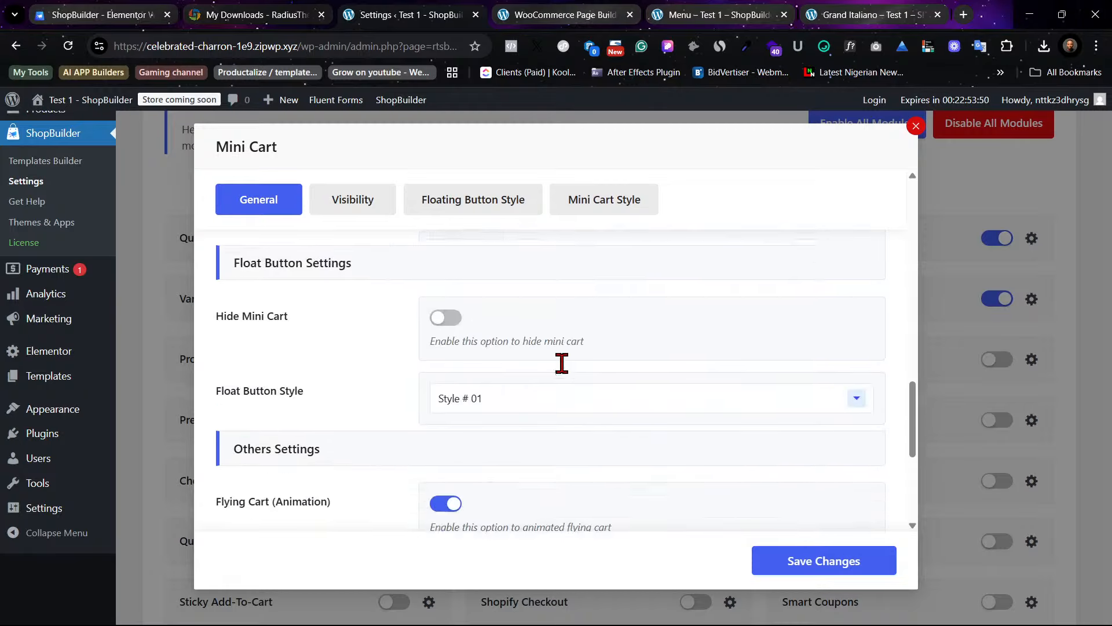
Step: Review the Mini Cart's page visibility, floating button style and drawer colour settings
{"action": "left_click", "coordinate": [371, 203]}
{"action": "scroll", "coordinate": [730, 370], "scroll_direction": "up", "scroll_amount": 2}
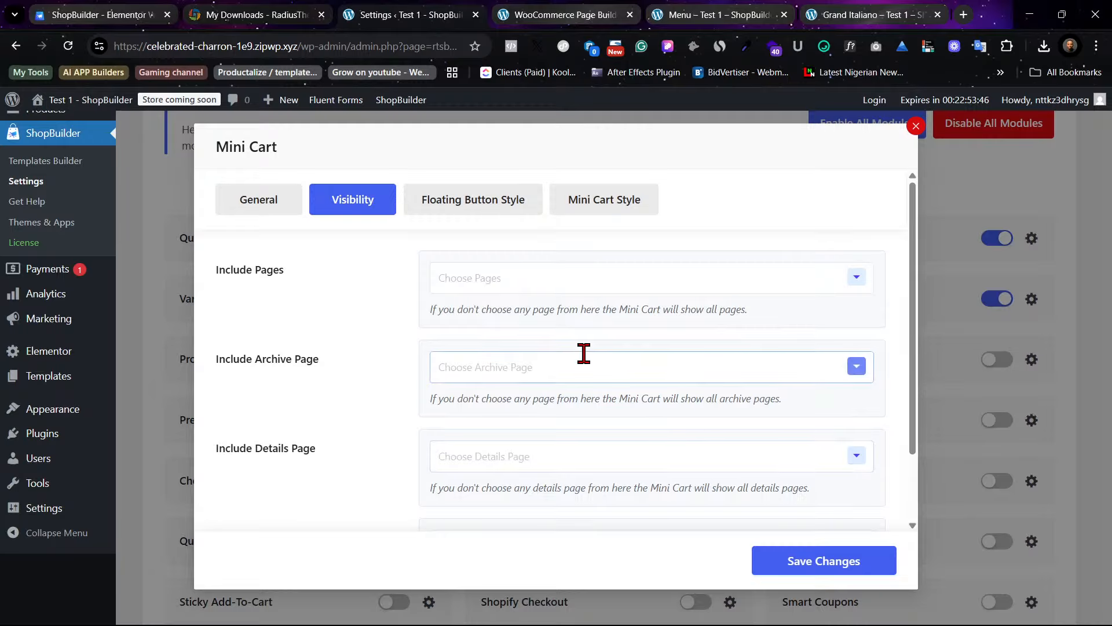
{"action": "scroll", "coordinate": [591, 359], "scroll_direction": "down", "scroll_amount": 2}
{"action": "left_click", "coordinate": [505, 204]}
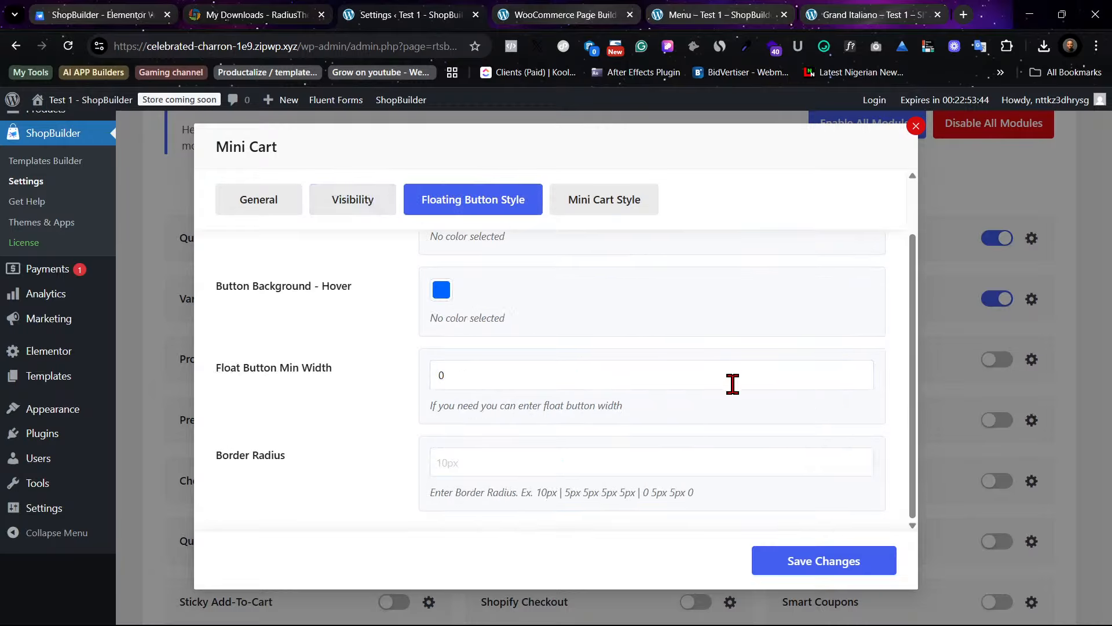
{"action": "scroll", "coordinate": [735, 386], "scroll_direction": "up", "scroll_amount": 2}
{"action": "left_click", "coordinate": [592, 204]}
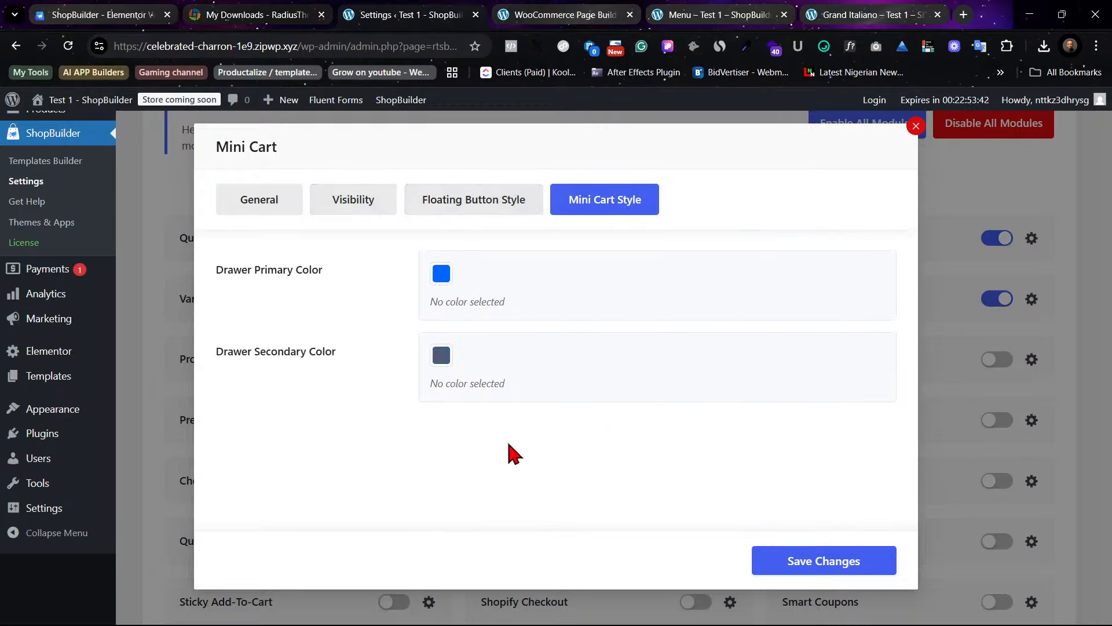
Step: Set the Mini Cart's Drawer Secondary Color to orange FF4800 after a look at the storefront, and save the changes
{"action": "left_click", "coordinate": [851, 13]}
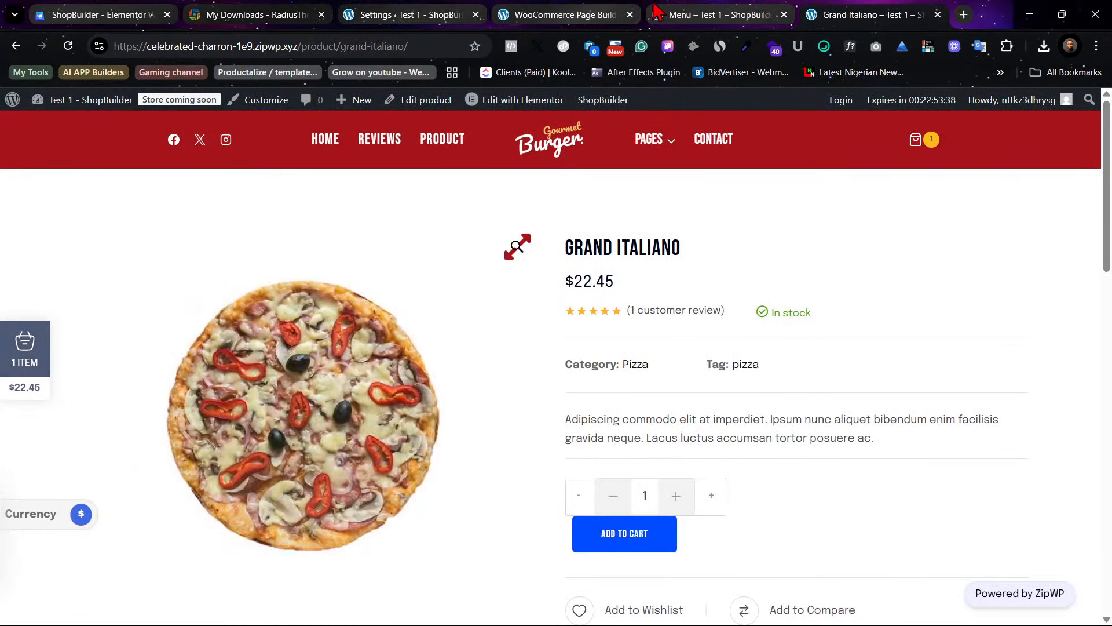
{"action": "left_click", "coordinate": [718, 14]}
{"action": "left_click", "coordinate": [542, 15]}
{"action": "left_click", "coordinate": [377, 9]}
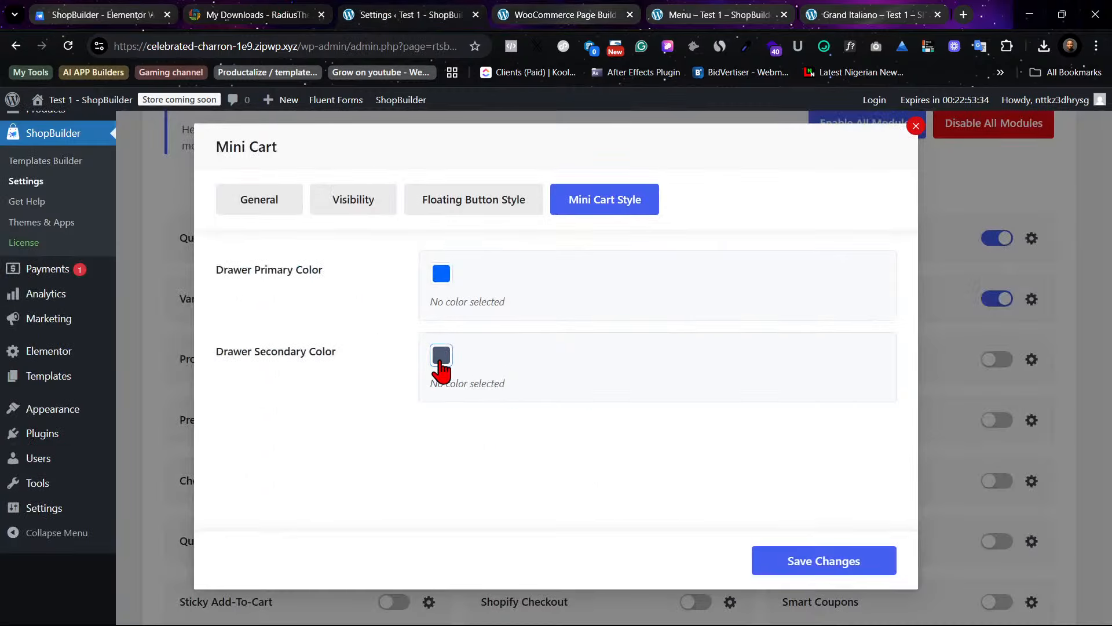
{"action": "left_click", "coordinate": [441, 358]}
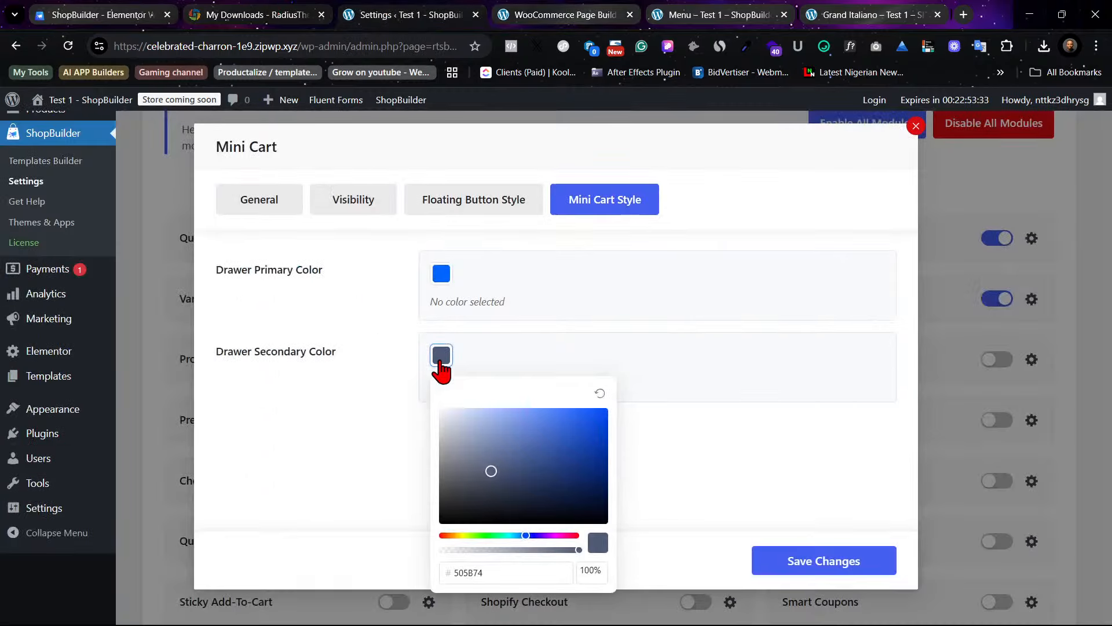
{"action": "left_click", "coordinate": [446, 536]}
{"action": "left_click_drag", "start_coordinate": [594, 433], "coordinate": [615, 410]}
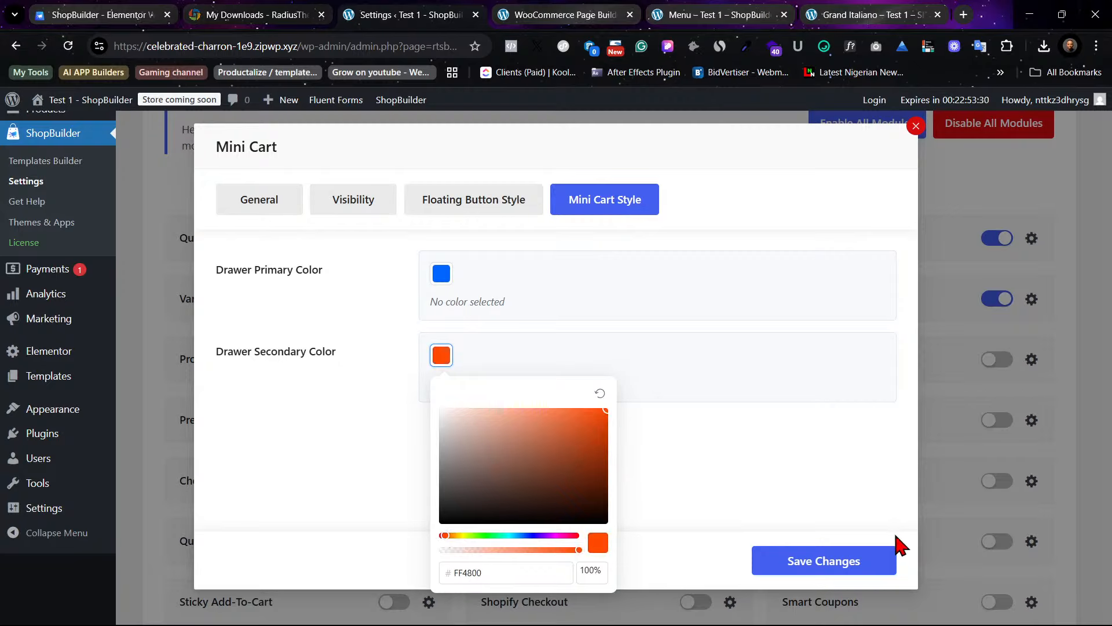
{"action": "left_click", "coordinate": [880, 559]}
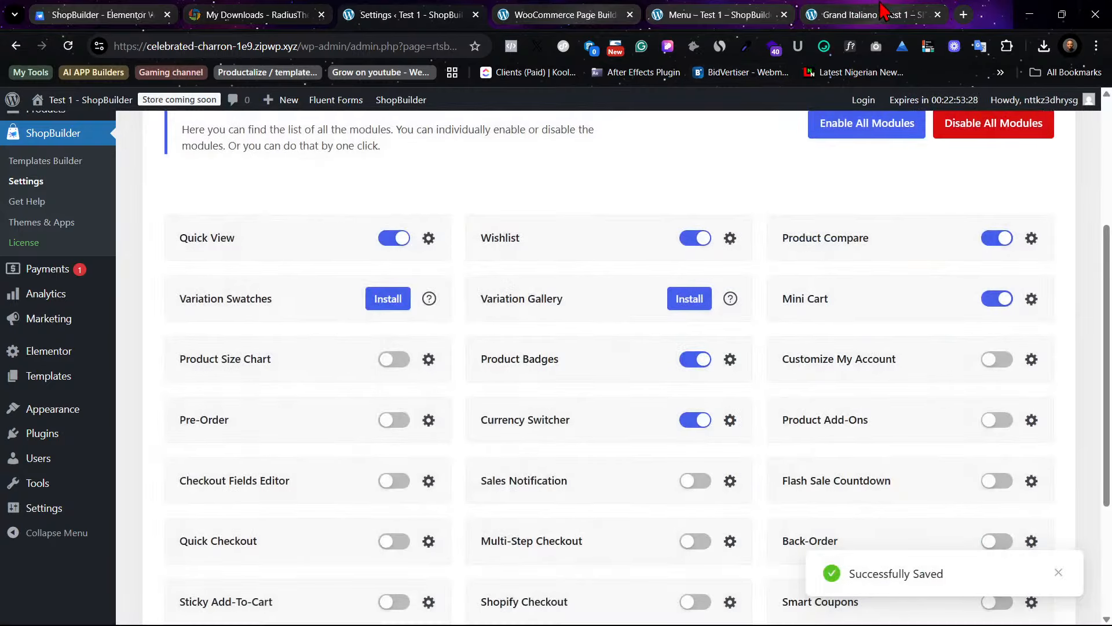
Step: Reload the Grand Italiano product page and open the mini cart drawer to check the saved style and colour
{"action": "left_click", "coordinate": [882, 11]}
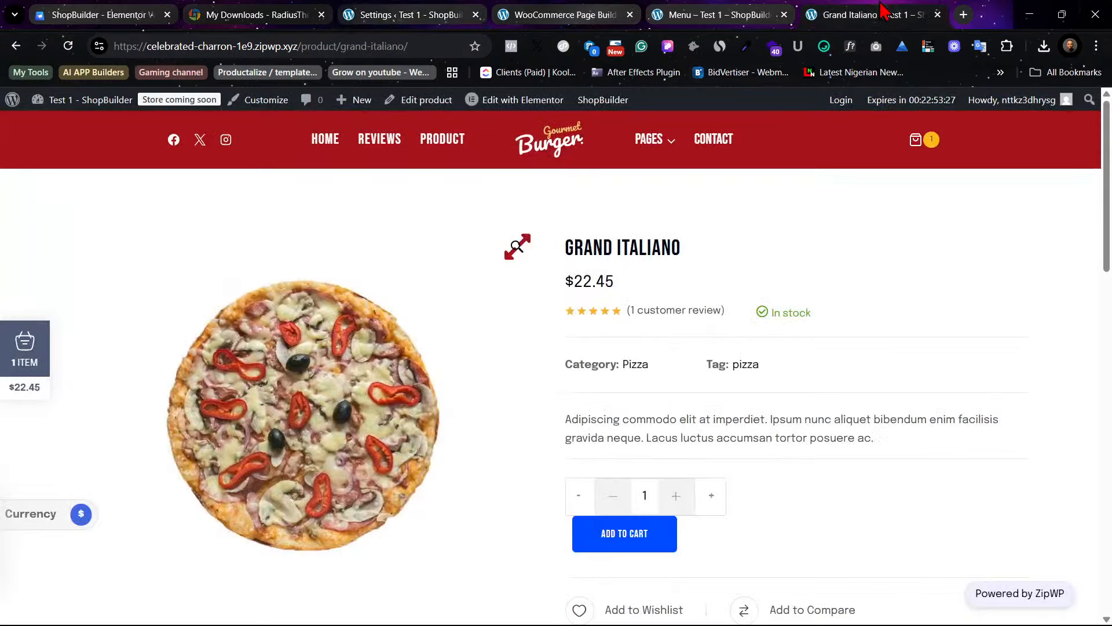
{"action": "left_click", "coordinate": [67, 46]}
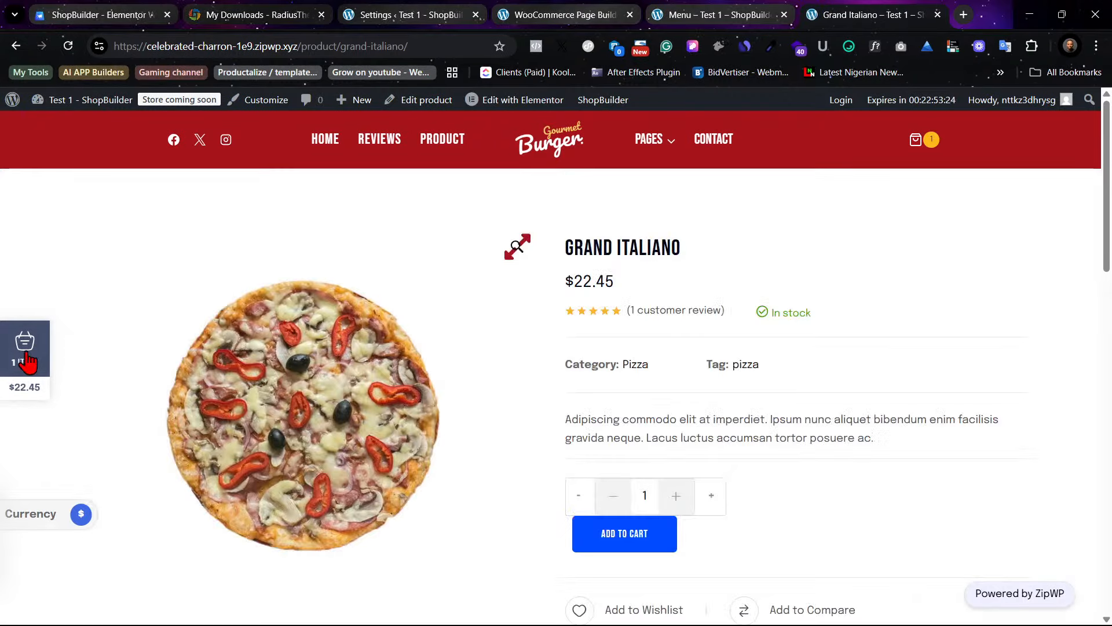
{"action": "left_click", "coordinate": [26, 361]}
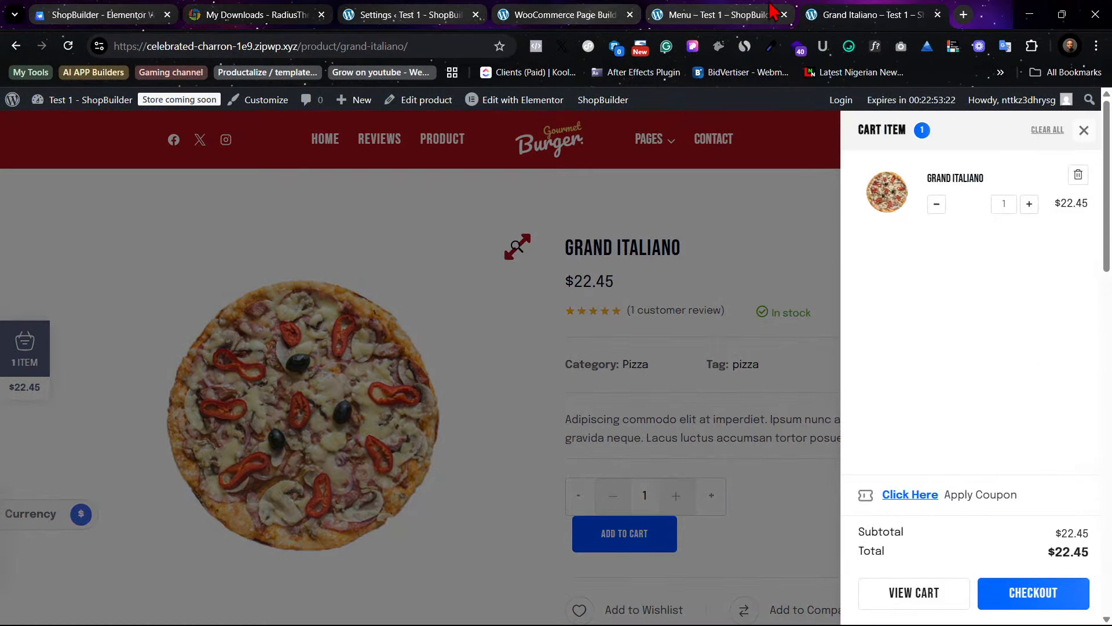
{"action": "left_click", "coordinate": [716, 18]}
{"action": "left_click", "coordinate": [573, 14]}
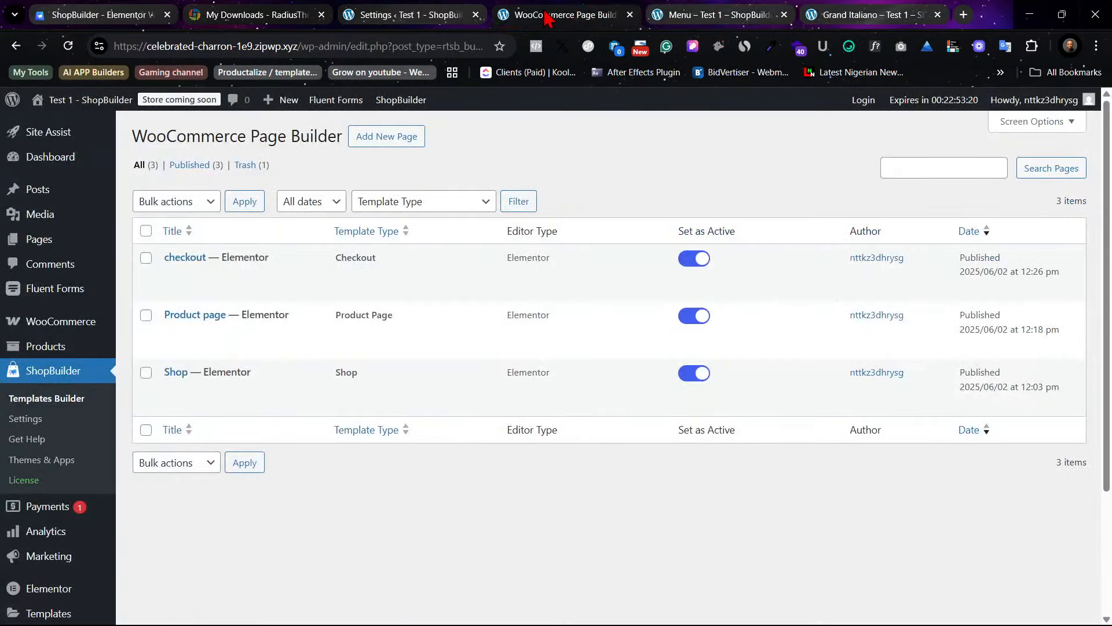
Step: Set the Mini Cart's Drawer Primary Color to orange-red FF4000, save the changes, and reload the Grand Italiano product page to check it
{"action": "left_click", "coordinate": [344, 8]}
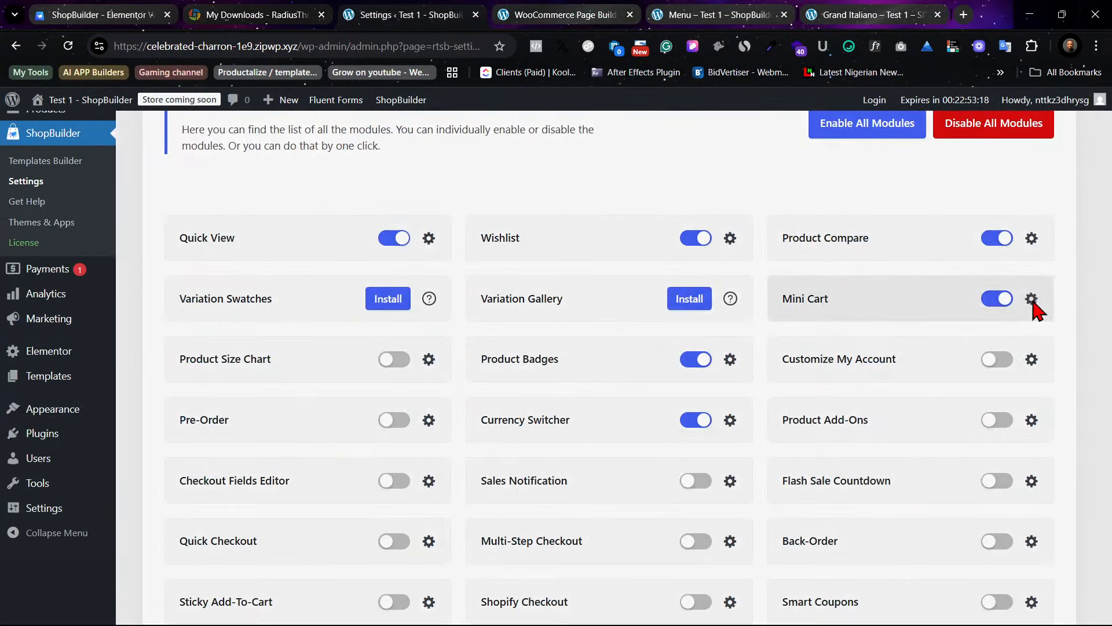
{"action": "left_click", "coordinate": [1032, 299]}
{"action": "left_click", "coordinate": [440, 354]}
{"action": "left_click", "coordinate": [442, 273]}
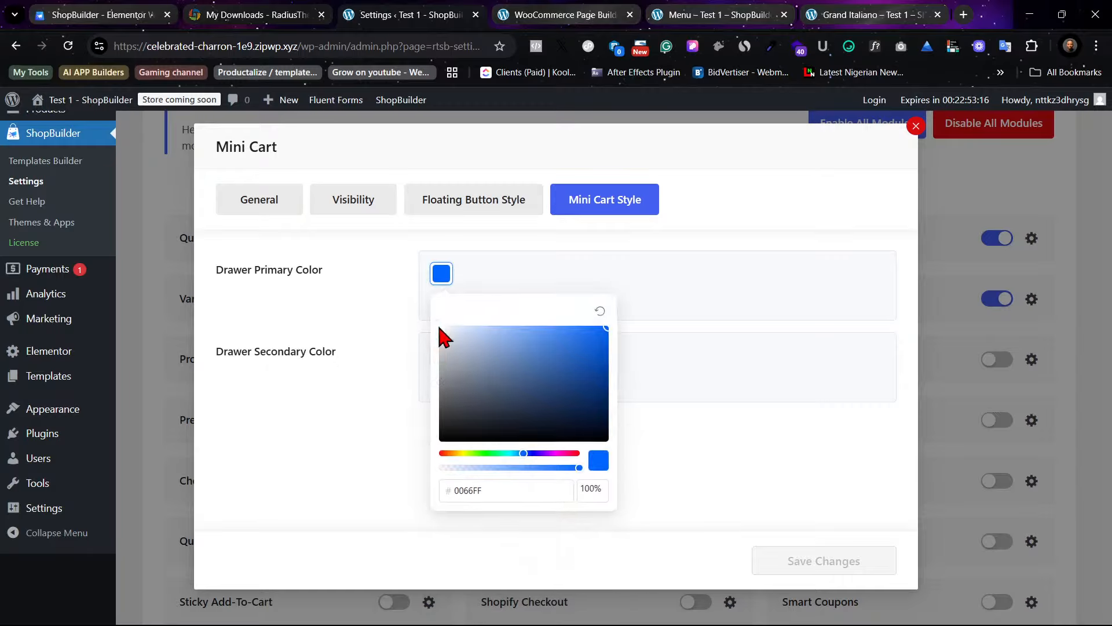
{"action": "left_click", "coordinate": [454, 453]}
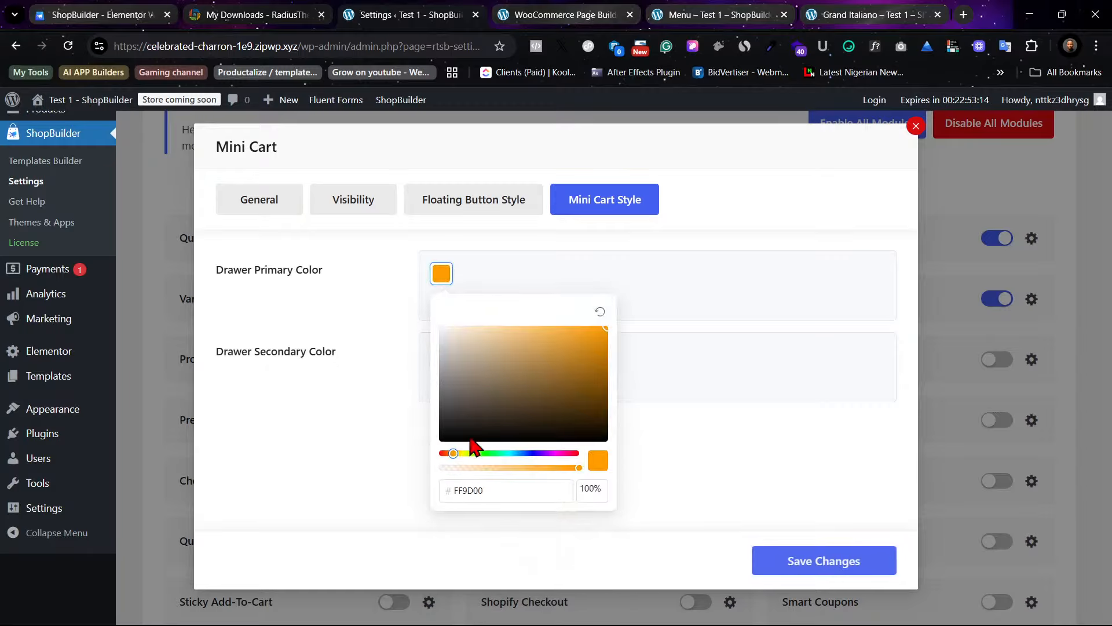
{"action": "left_click", "coordinate": [447, 454]}
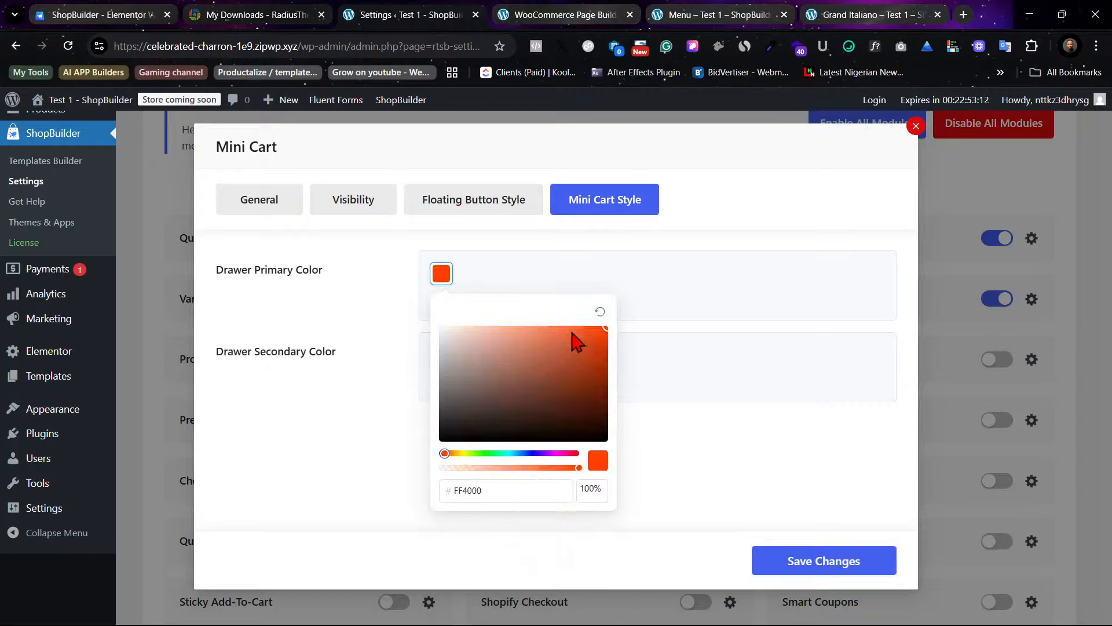
{"action": "left_click", "coordinate": [802, 562]}
{"action": "left_click", "coordinate": [910, 17]}
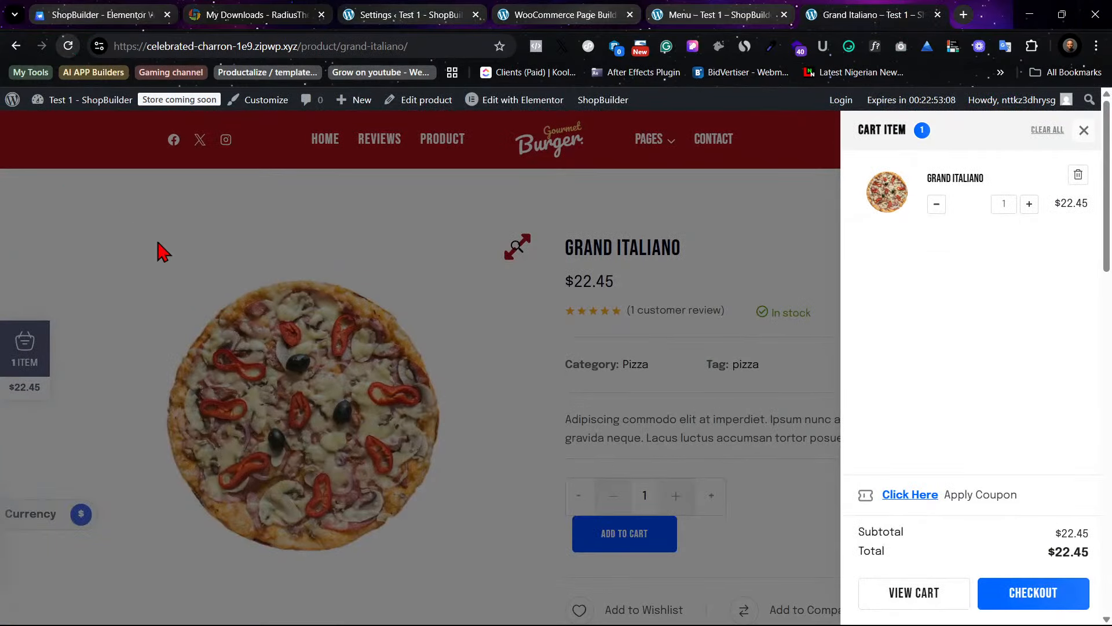
{"action": "left_click", "coordinate": [66, 46]}
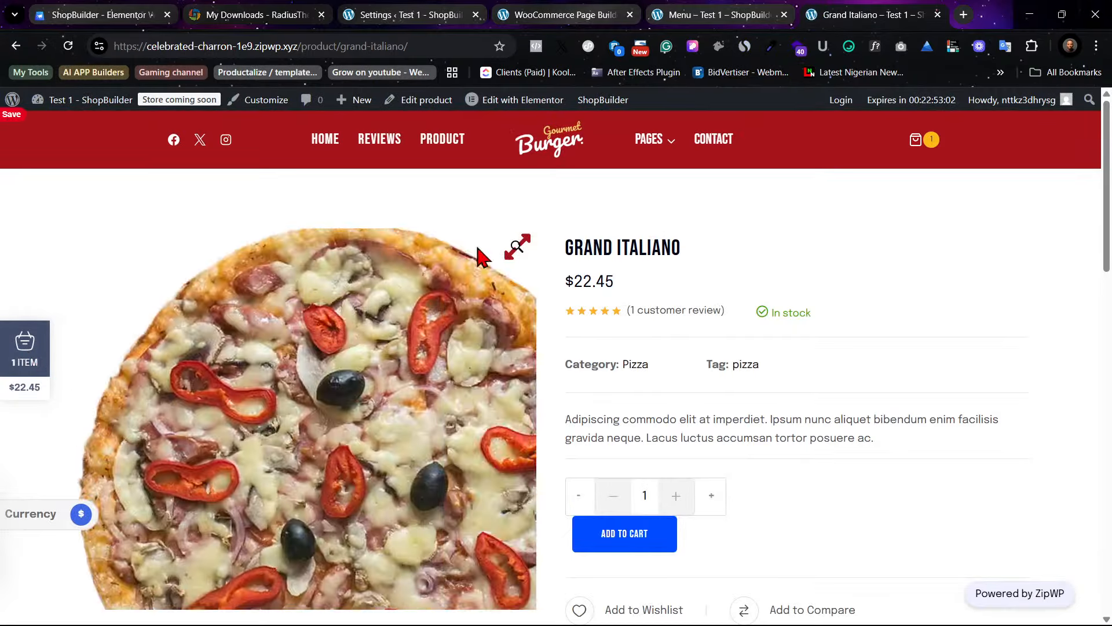
Step: Review the Mini Cart's floating button style, page visibility and general settings to find the floating button colour options
{"action": "left_click", "coordinate": [714, 10]}
{"action": "left_click", "coordinate": [570, 10]}
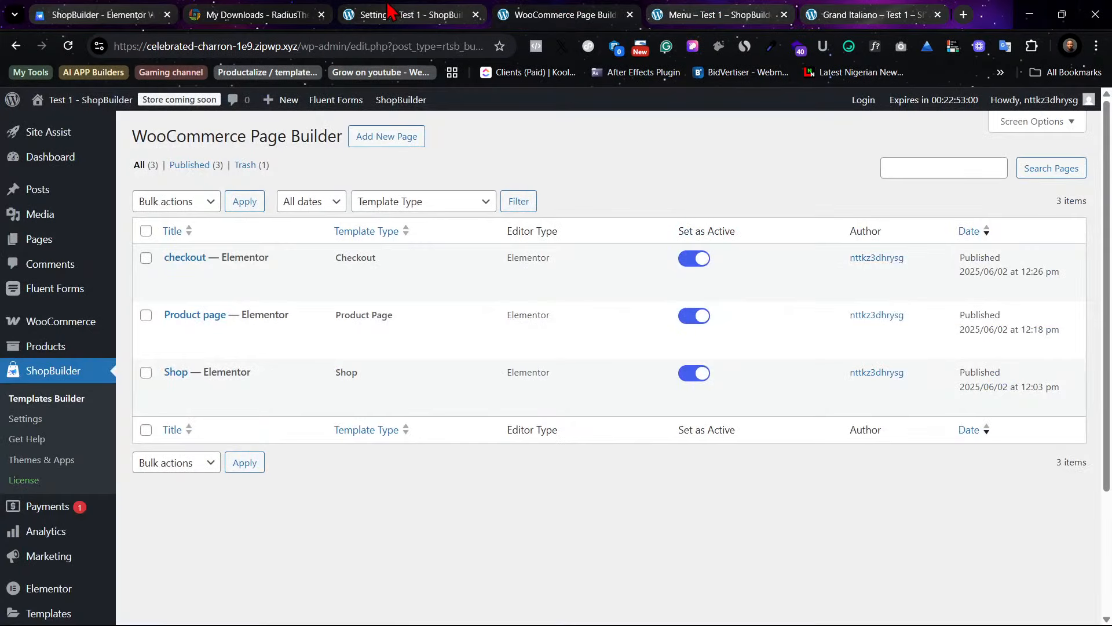
{"action": "left_click", "coordinate": [395, 13]}
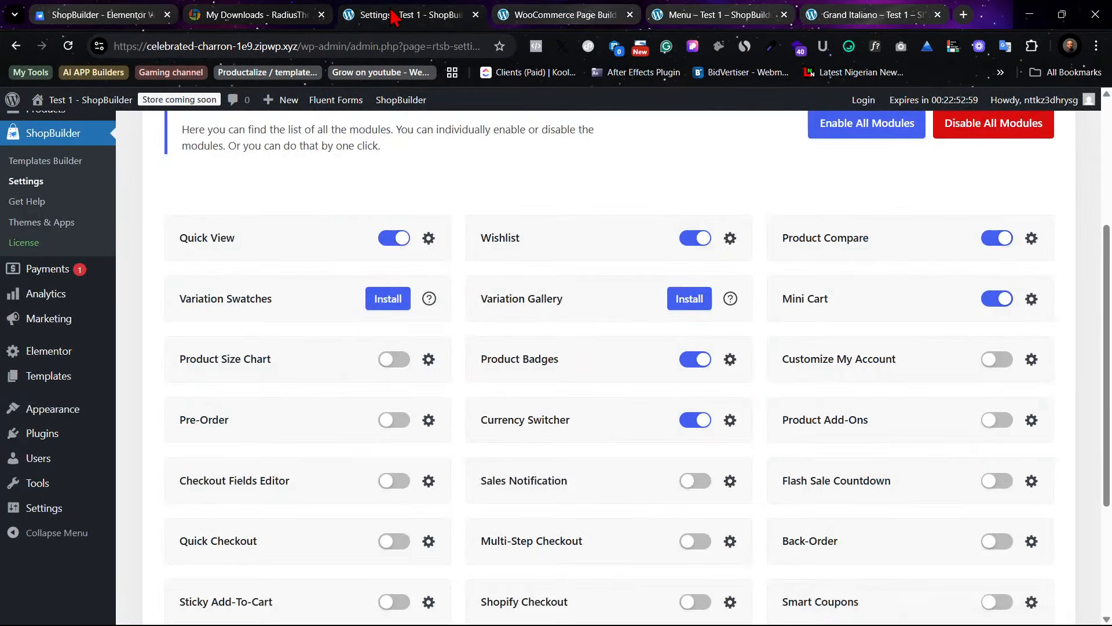
{"action": "left_click", "coordinate": [1032, 299]}
{"action": "left_click", "coordinate": [454, 212]}
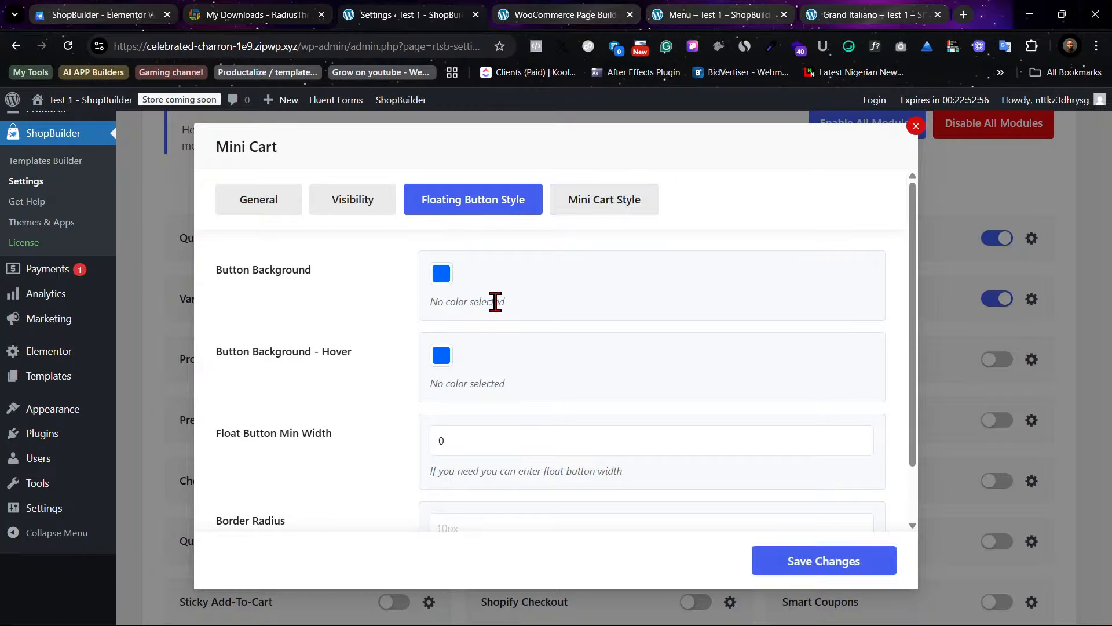
{"action": "scroll", "coordinate": [504, 315], "scroll_direction": "down", "scroll_amount": 1}
{"action": "scroll", "coordinate": [504, 317], "scroll_direction": "up", "scroll_amount": 1}
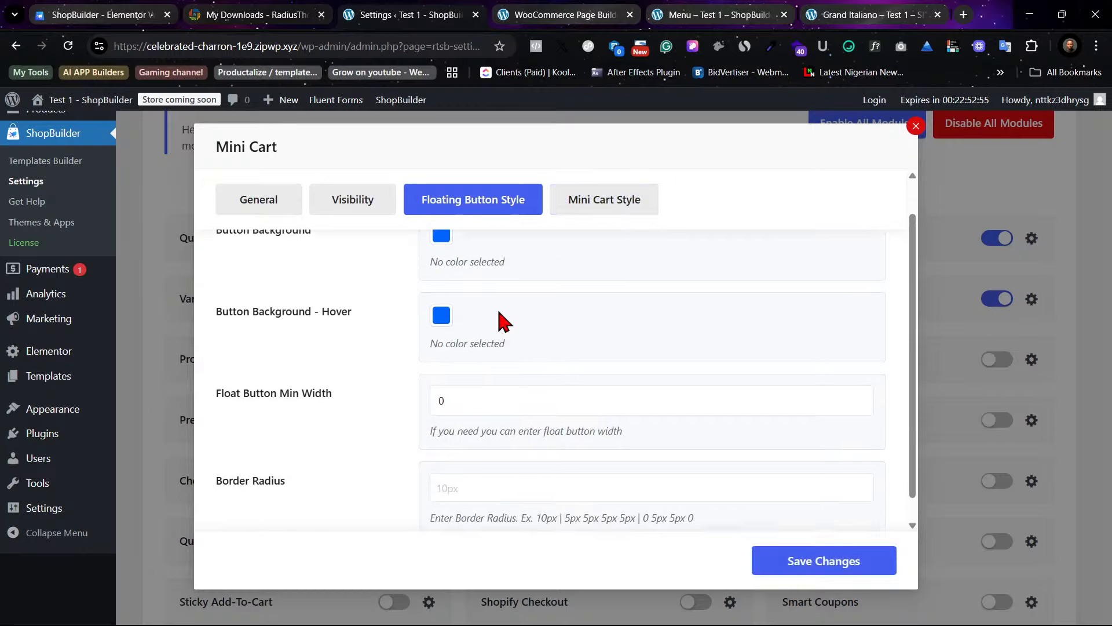
{"action": "left_click", "coordinate": [379, 206]}
{"action": "scroll", "coordinate": [414, 332], "scroll_direction": "down", "scroll_amount": 3}
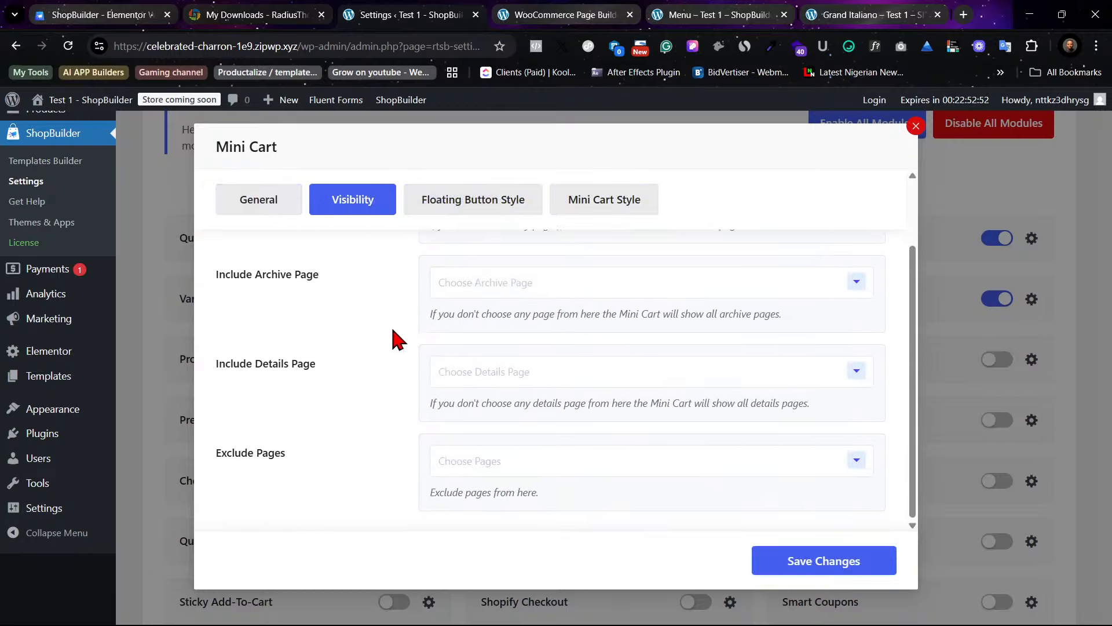
{"action": "left_click", "coordinate": [266, 204]}
{"action": "left_click", "coordinate": [502, 202]}
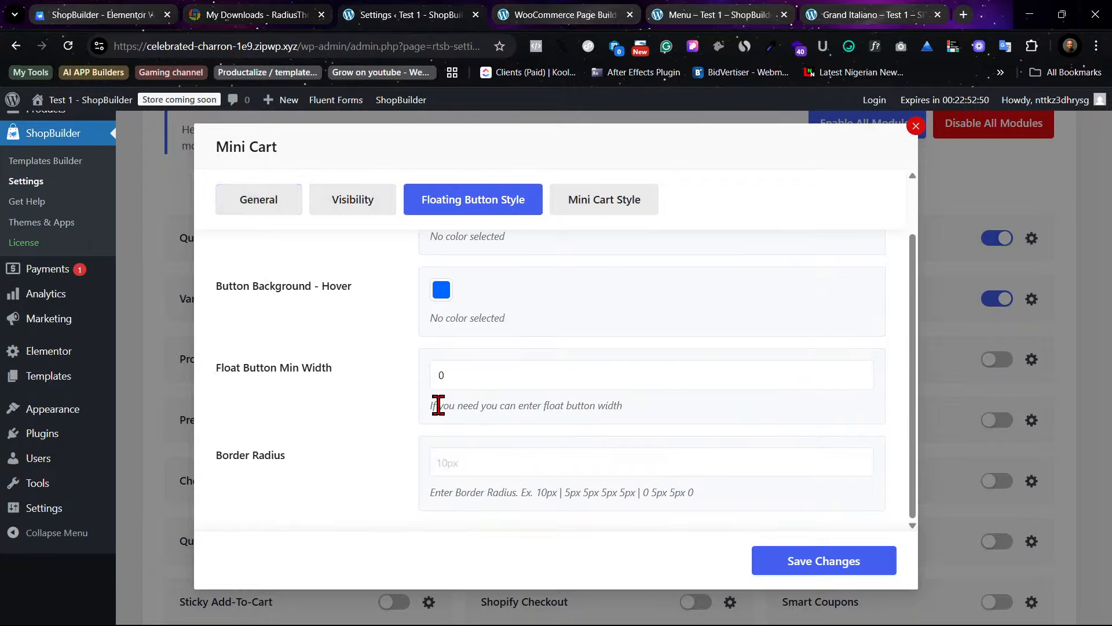
Step: Set the Mini Cart floating button's background to orange FF5E00, save the changes, and check the button on the Grand Italiano page
{"action": "scroll", "coordinate": [441, 405], "scroll_direction": "up", "scroll_amount": 1}
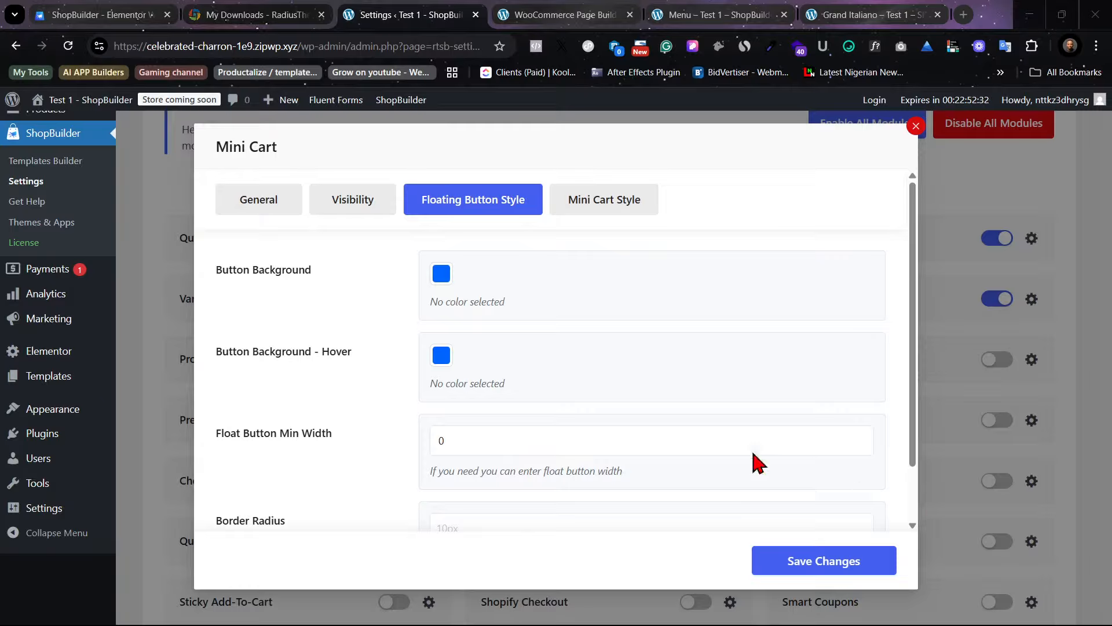
{"action": "left_click", "coordinate": [441, 274]}
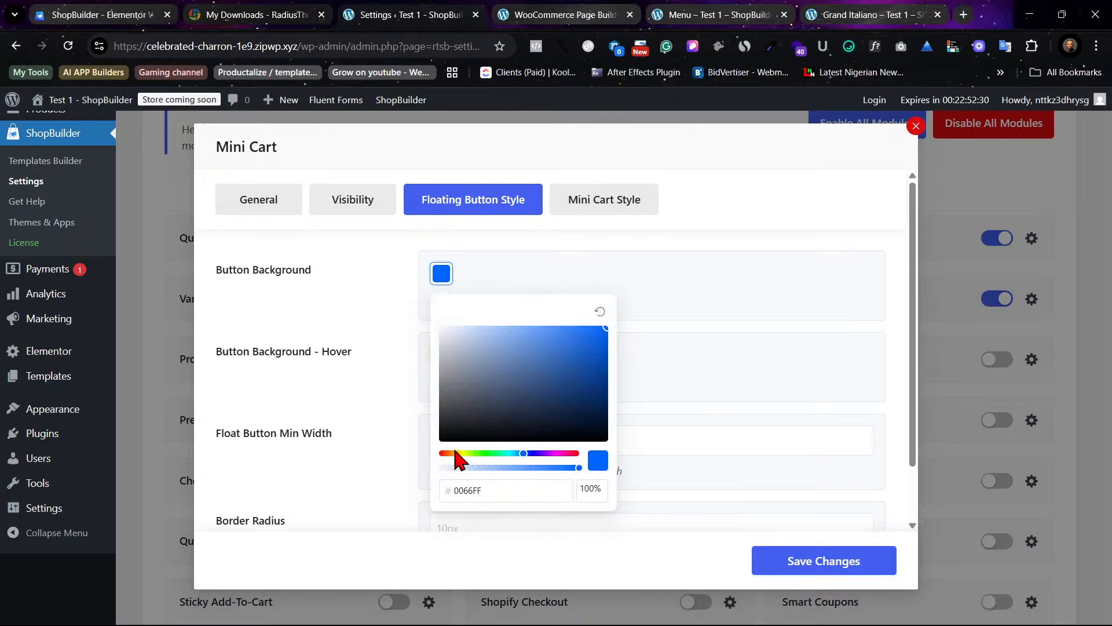
{"action": "left_click", "coordinate": [447, 453]}
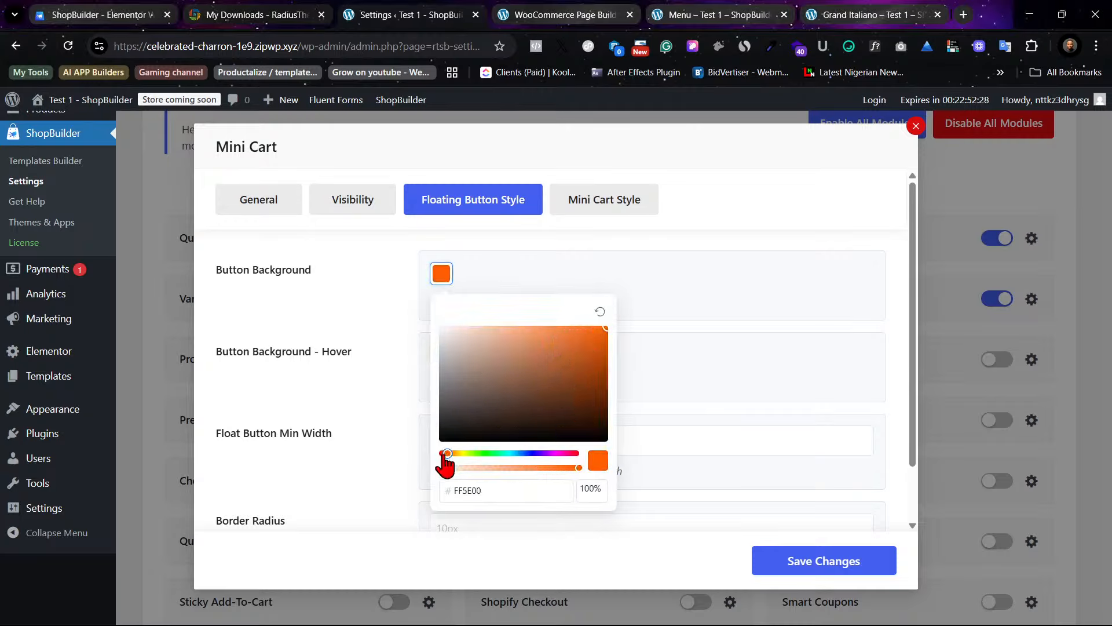
{"action": "left_click", "coordinate": [849, 569]}
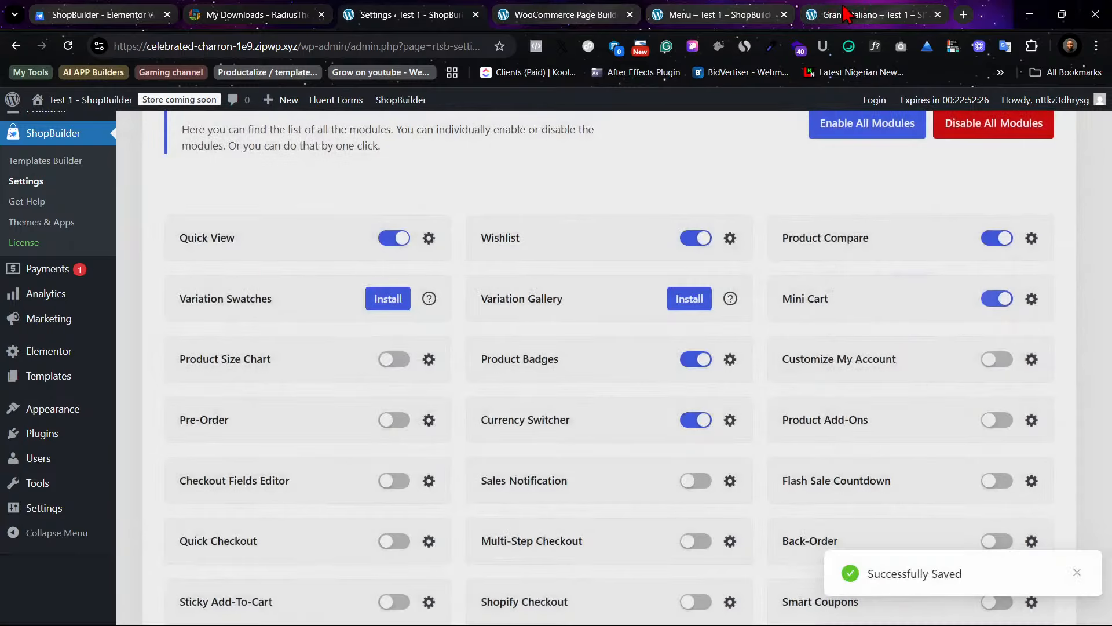
{"action": "left_click", "coordinate": [846, 12]}
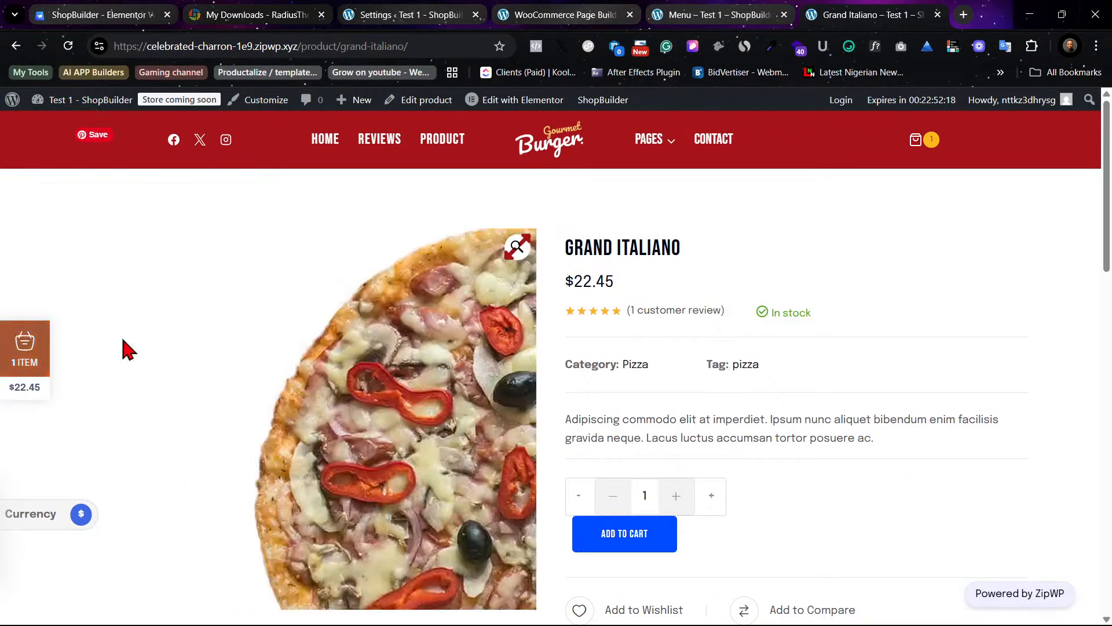
Step: Set the Mini Cart floating button's hover background to red FF1900, save the changes, and reload the Grand Italiano product page
{"action": "left_click", "coordinate": [624, 15]}
{"action": "left_click", "coordinate": [706, 15]}
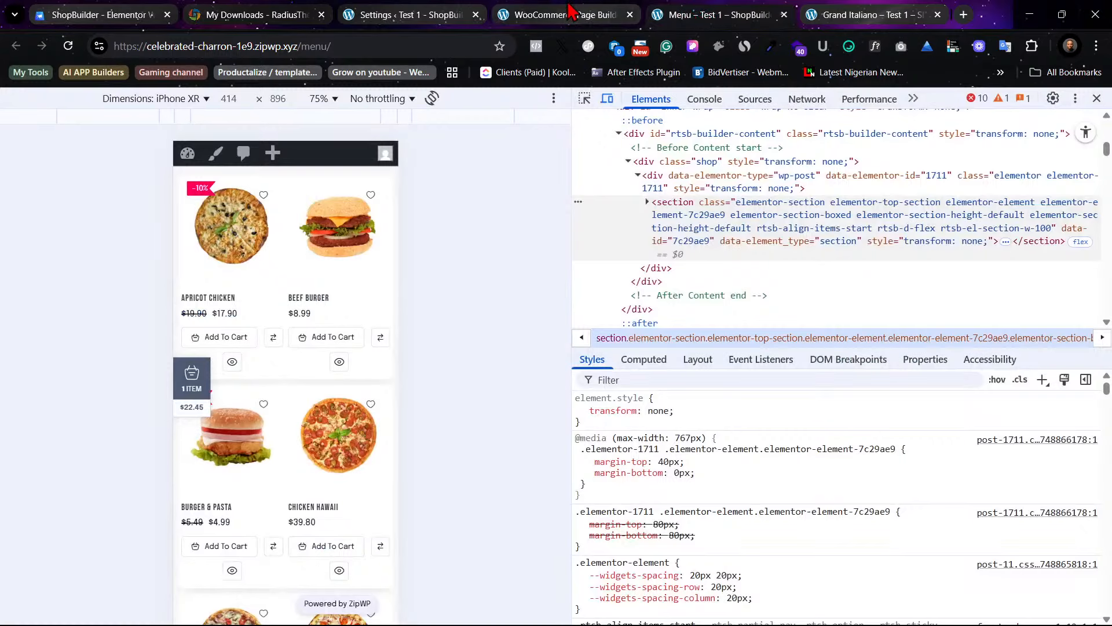
{"action": "left_click", "coordinate": [571, 13]}
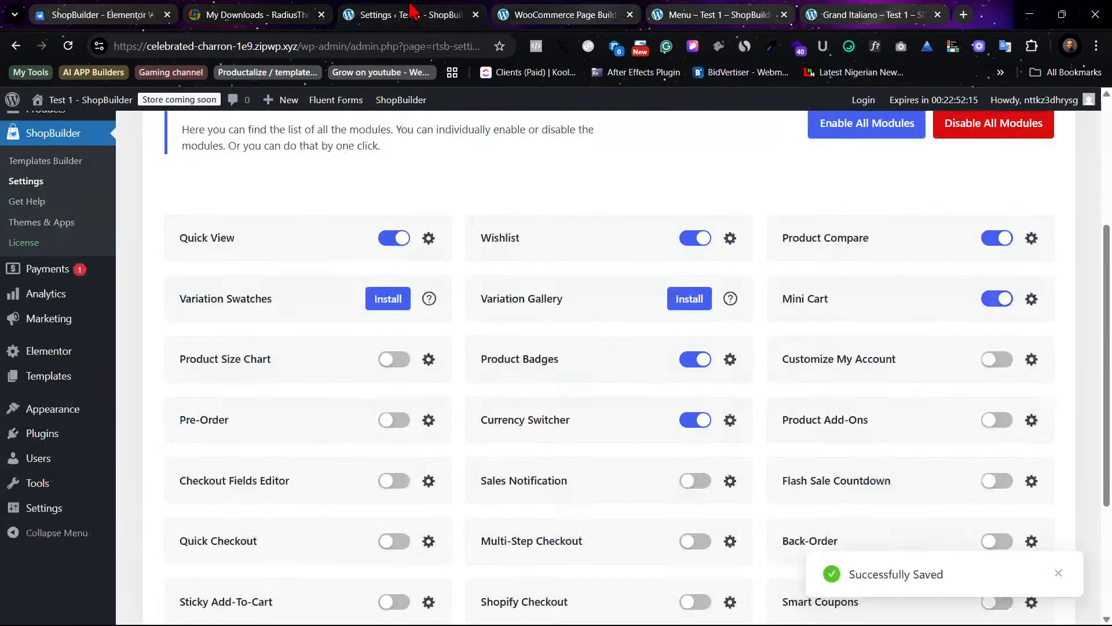
{"action": "left_click", "coordinate": [1031, 299]}
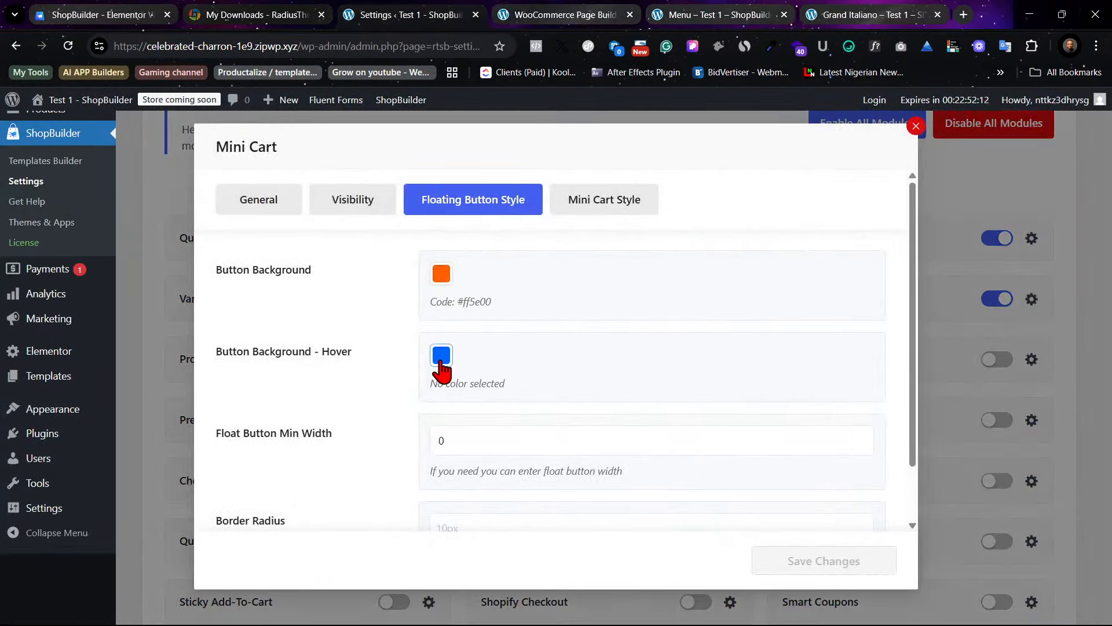
{"action": "left_click", "coordinate": [442, 356]}
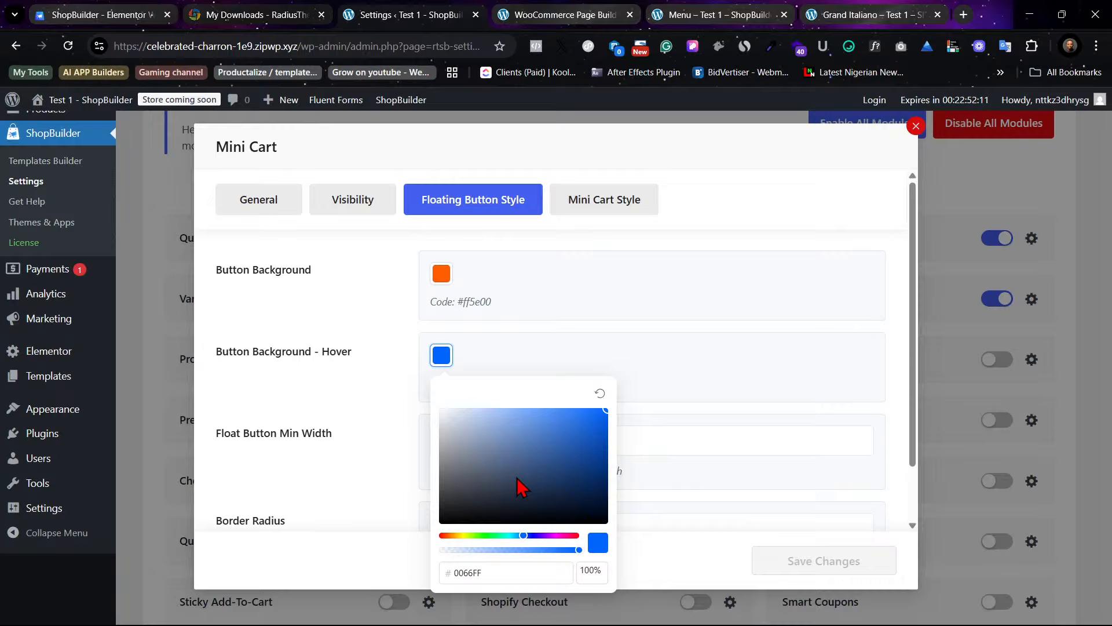
{"action": "left_click", "coordinate": [441, 535]}
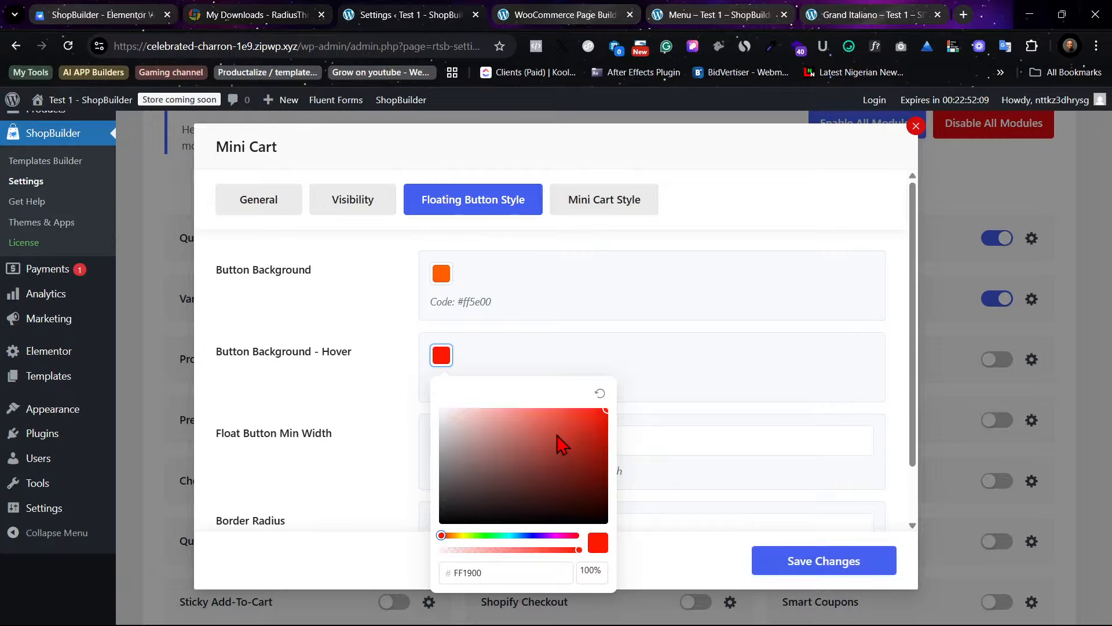
{"action": "left_click", "coordinate": [819, 562]}
{"action": "left_click", "coordinate": [866, 14]}
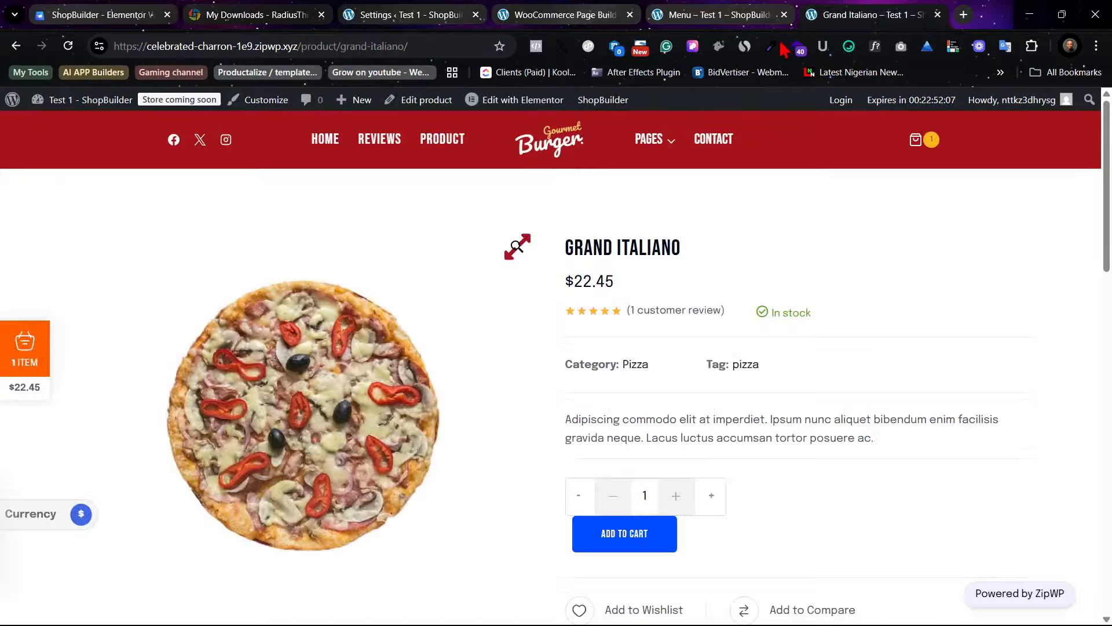
{"action": "left_click", "coordinate": [68, 45]}
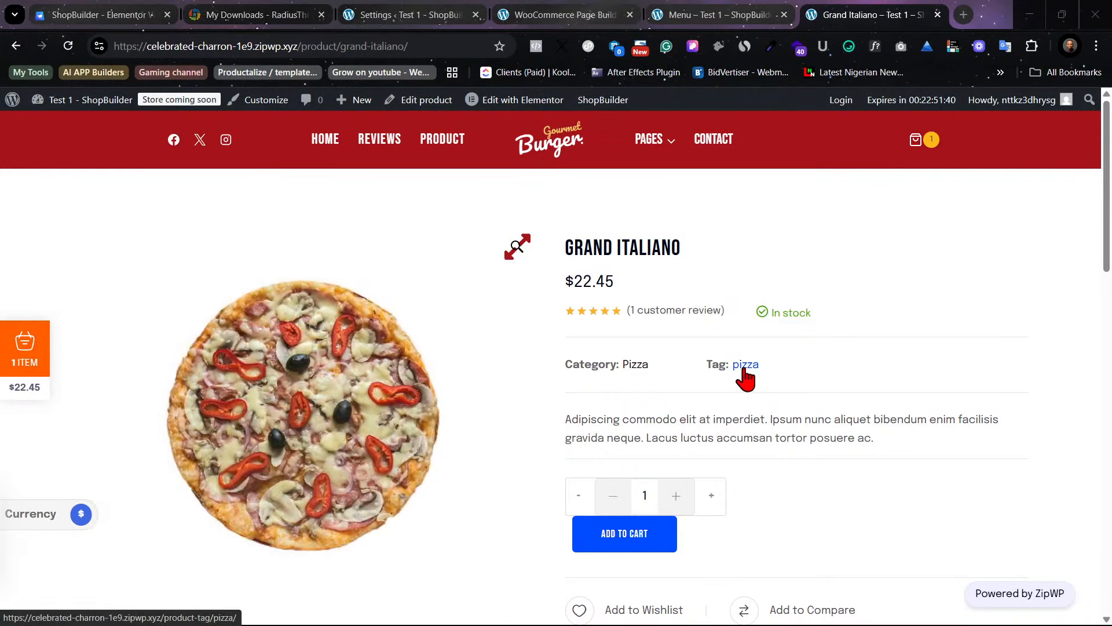
Step: Switch the storefront currency to United Arab Emirates dirham with the currency widget on the Grand Italiano product page
{"action": "left_click", "coordinate": [426, 14]}
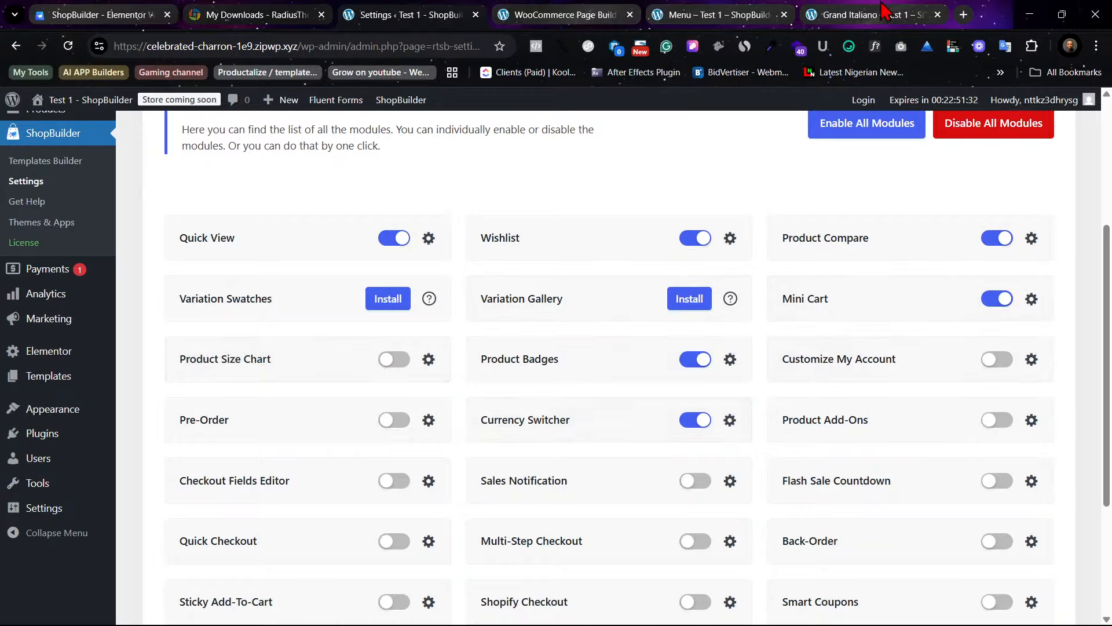
{"action": "left_click", "coordinate": [869, 15]}
{"action": "left_click", "coordinate": [81, 516]}
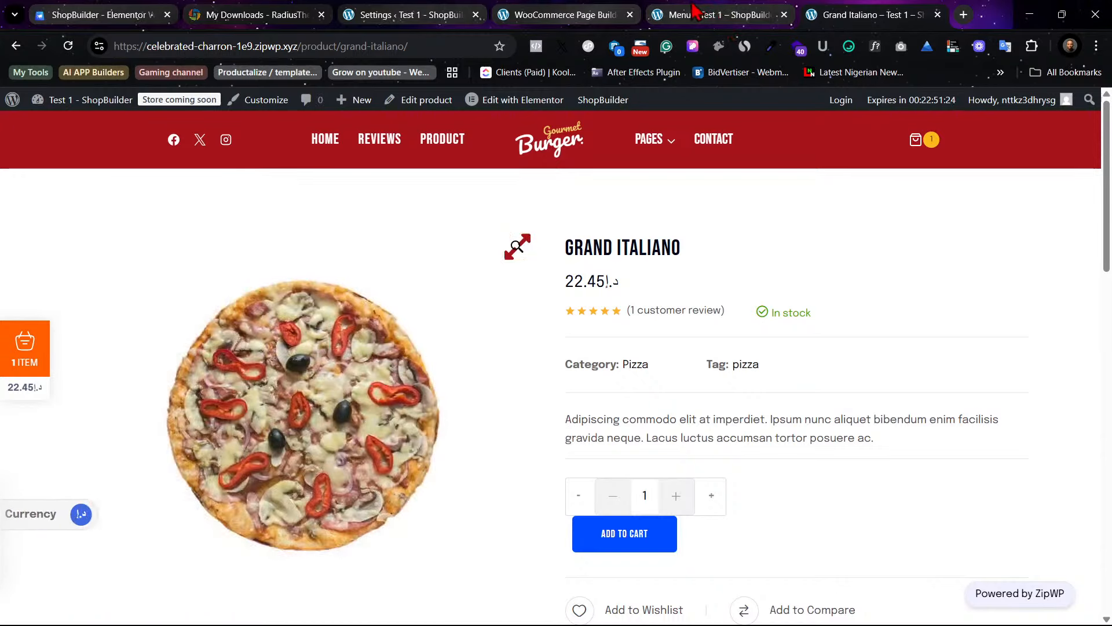
Step: Review the Currency Switcher module's appearance styles and general settings, including the choices for how exchange rates are set
{"action": "left_click", "coordinate": [697, 14]}
{"action": "left_click", "coordinate": [585, 10]}
{"action": "left_click", "coordinate": [417, 13]}
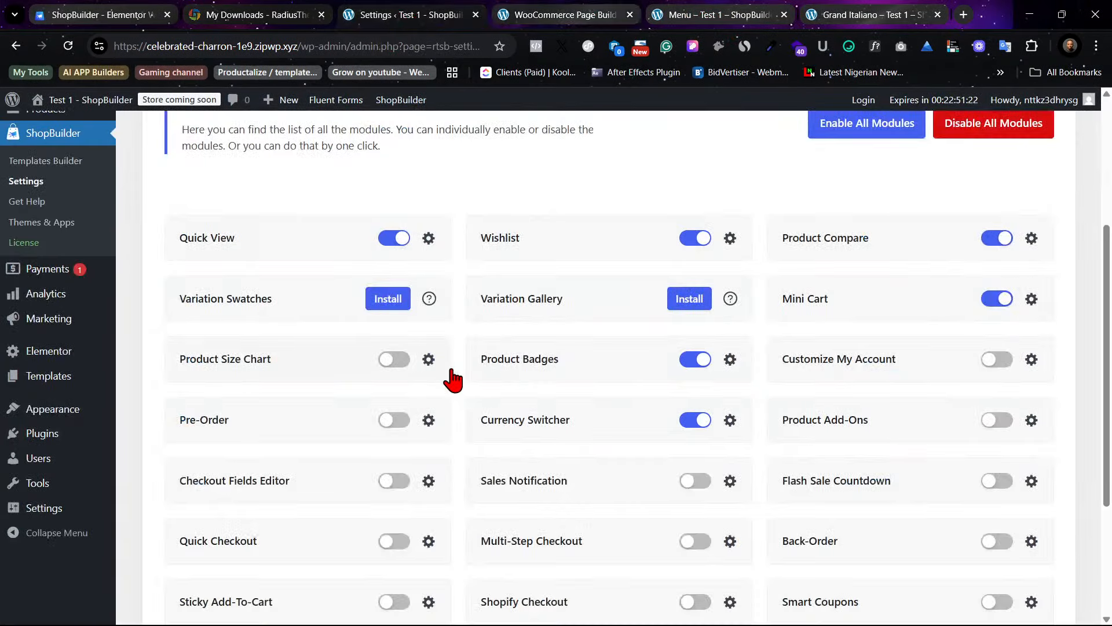
{"action": "left_click", "coordinate": [729, 420]}
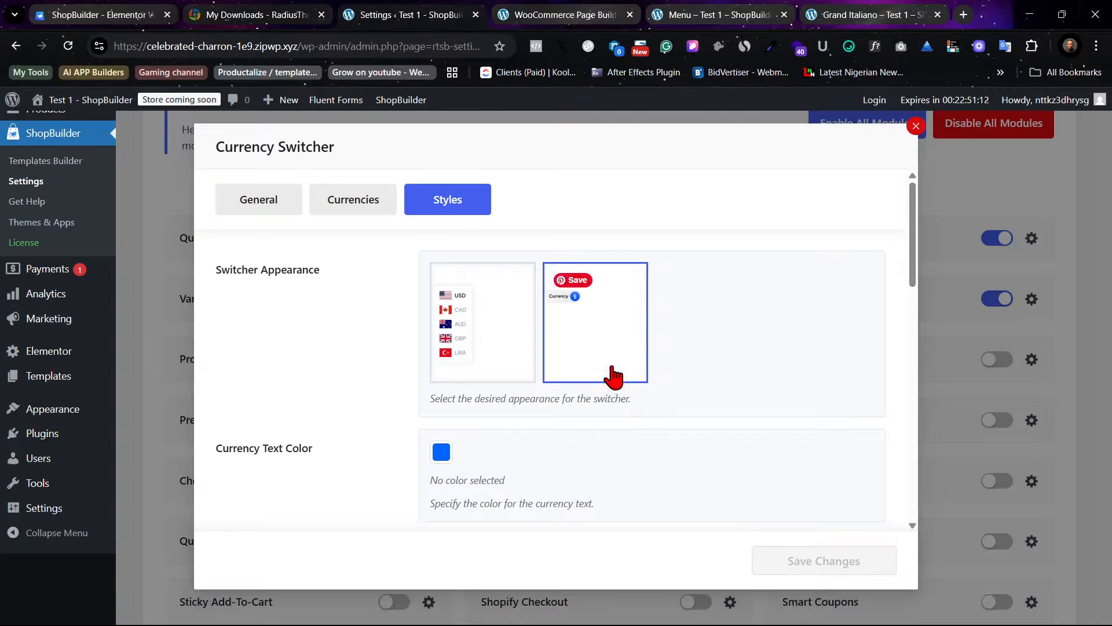
{"action": "scroll", "coordinate": [566, 392], "scroll_direction": "down", "scroll_amount": 4}
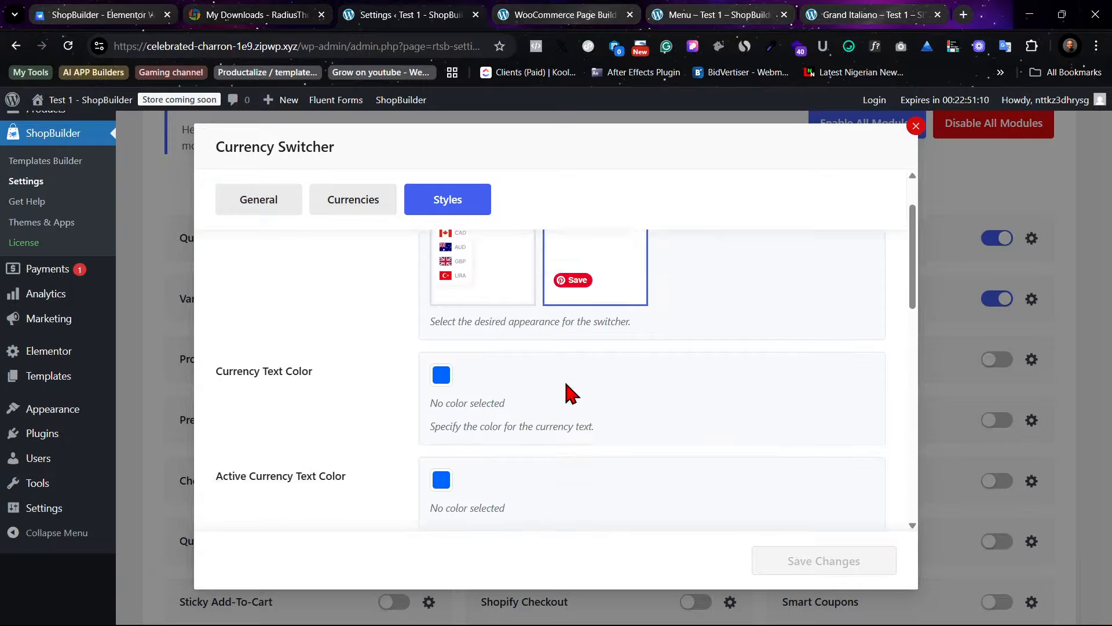
{"action": "scroll", "coordinate": [566, 382], "scroll_direction": "up", "scroll_amount": 4}
{"action": "left_click", "coordinate": [262, 203]}
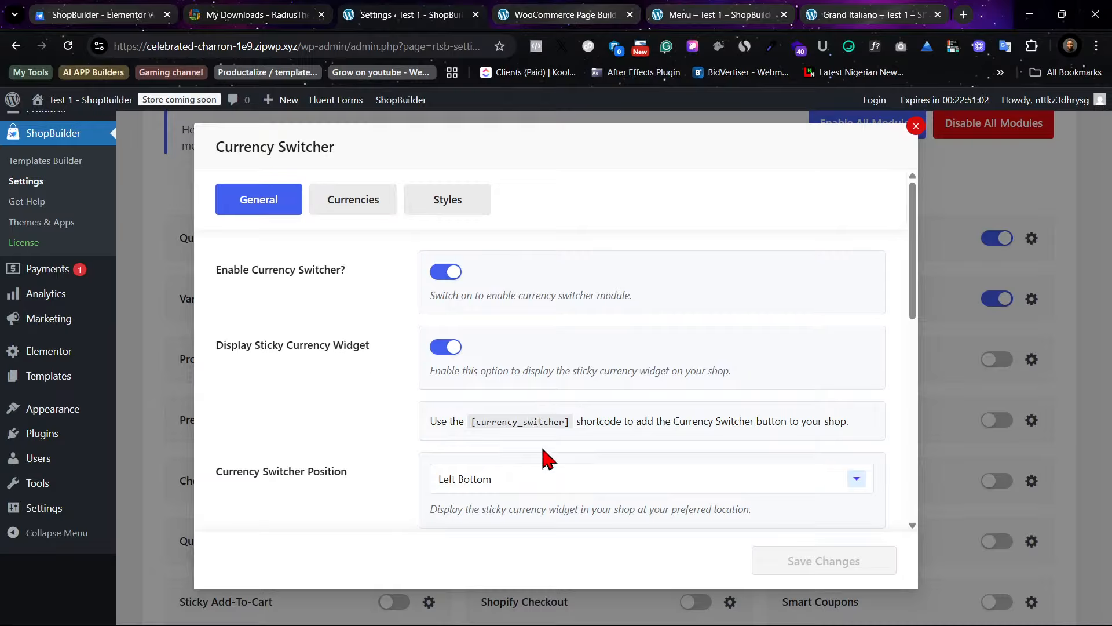
{"action": "scroll", "coordinate": [547, 458], "scroll_direction": "down", "scroll_amount": 5}
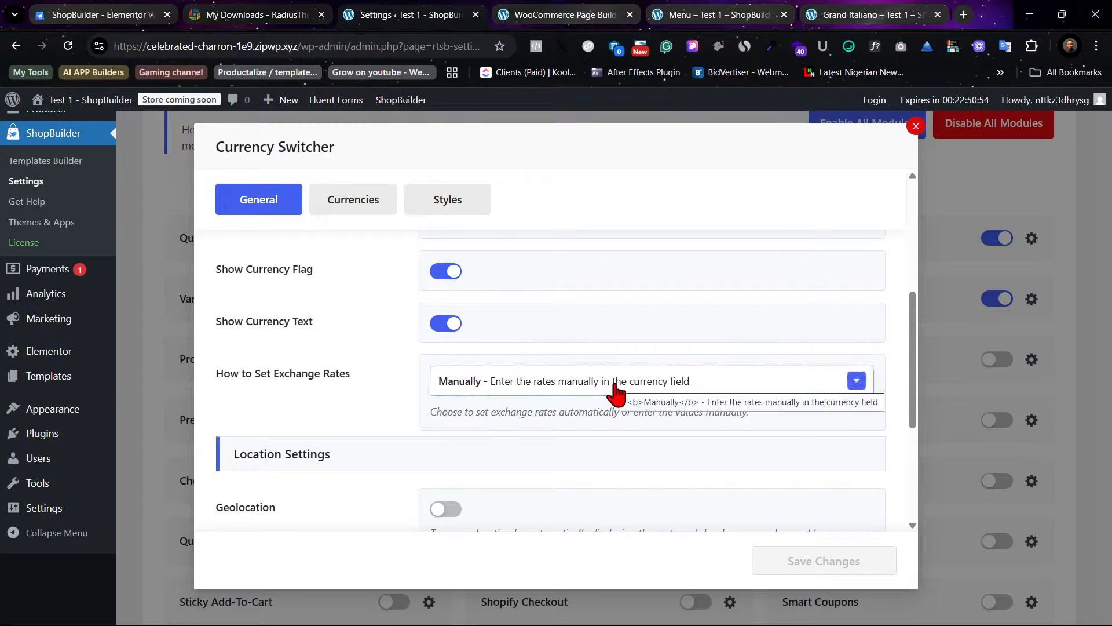
{"action": "left_click", "coordinate": [769, 387]}
{"action": "left_click", "coordinate": [757, 384]}
Step: Review the United Arab Emirates dirham entry's rate, fee, separator, decimal and payment method settings in the Currency Switcher, and close the module settings
{"action": "left_click", "coordinate": [352, 204]}
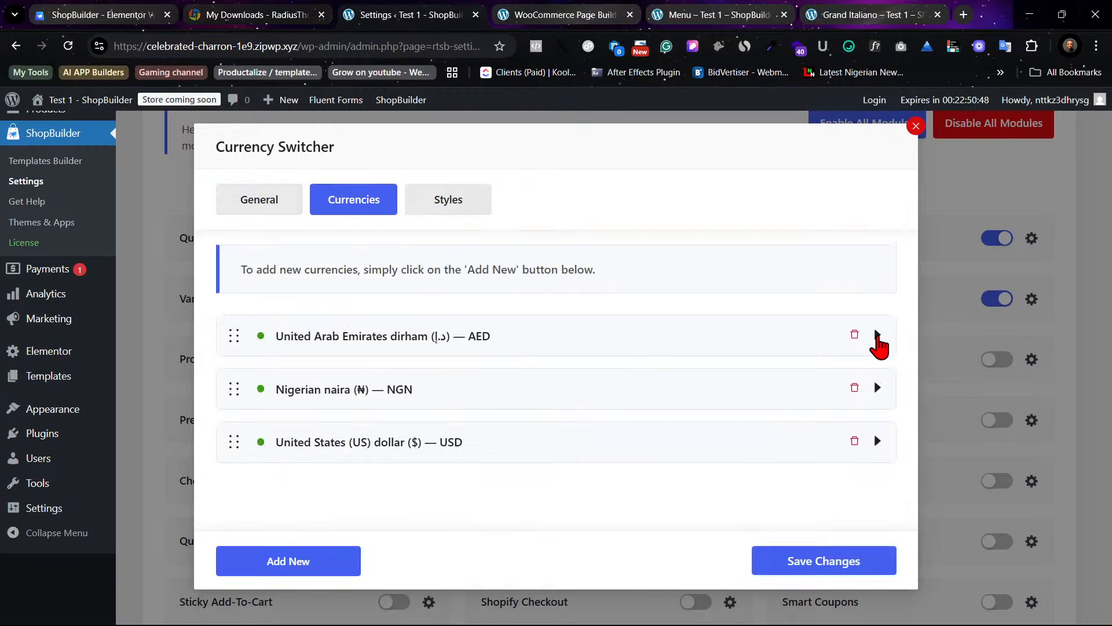
{"action": "left_click", "coordinate": [878, 338]}
{"action": "scroll", "coordinate": [574, 422], "scroll_direction": "down", "scroll_amount": 5}
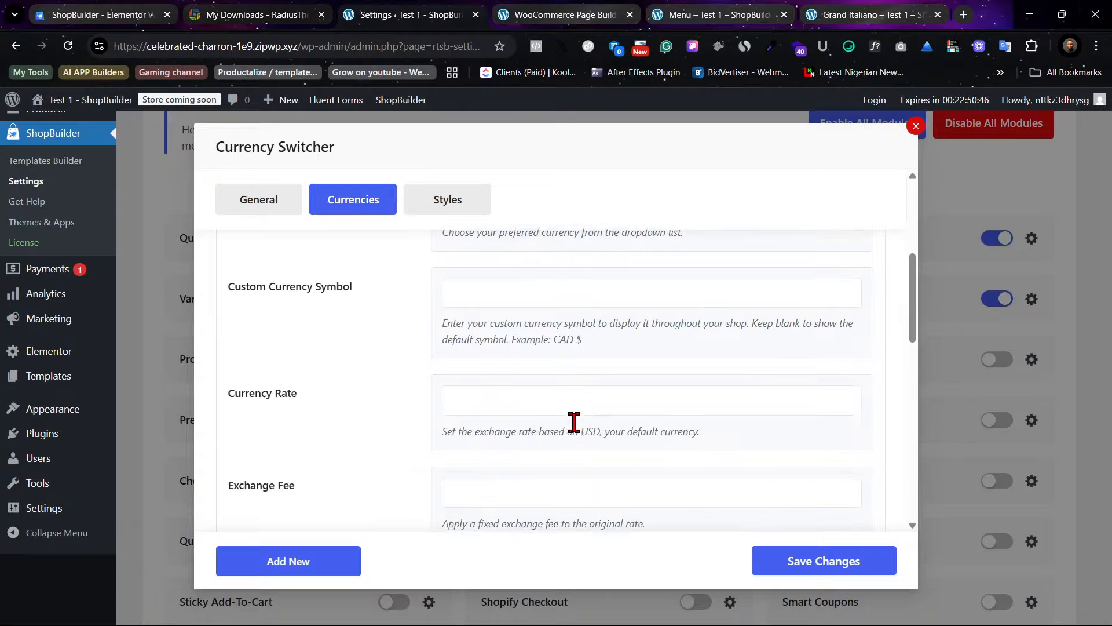
{"action": "left_click", "coordinate": [589, 403]}
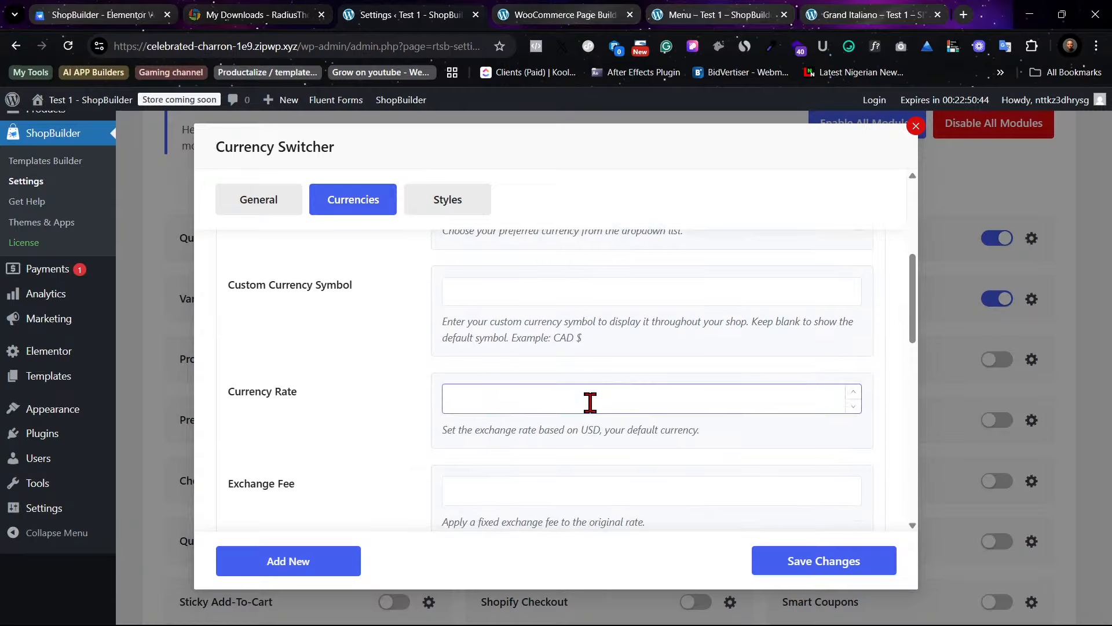
{"action": "scroll", "coordinate": [417, 443], "scroll_direction": "down", "scroll_amount": 4}
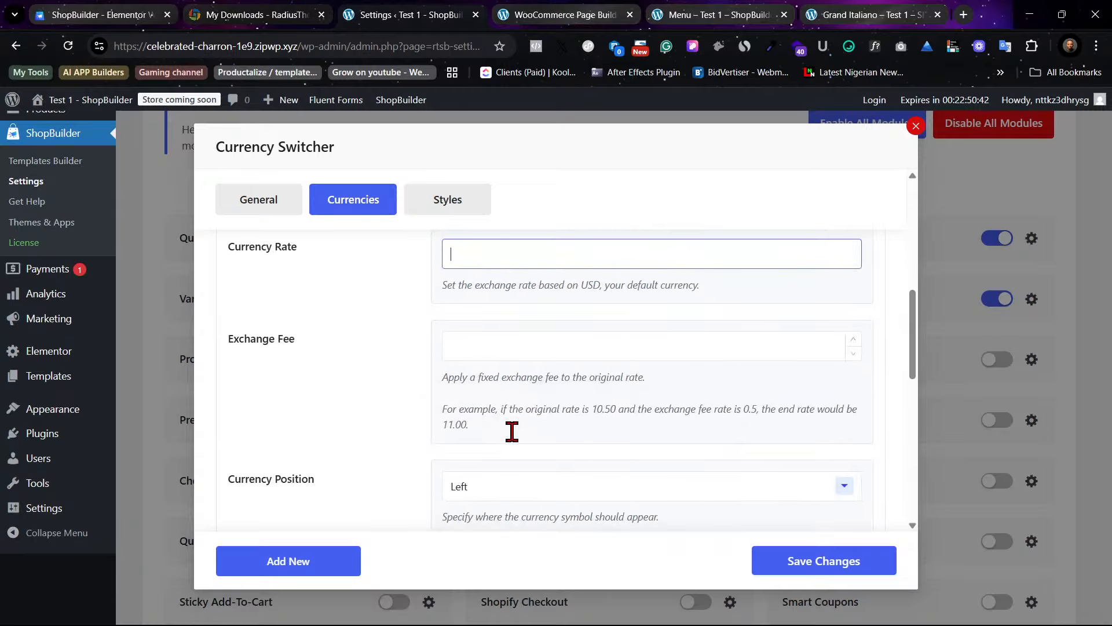
{"action": "scroll", "coordinate": [516, 440], "scroll_direction": "down", "scroll_amount": 8}
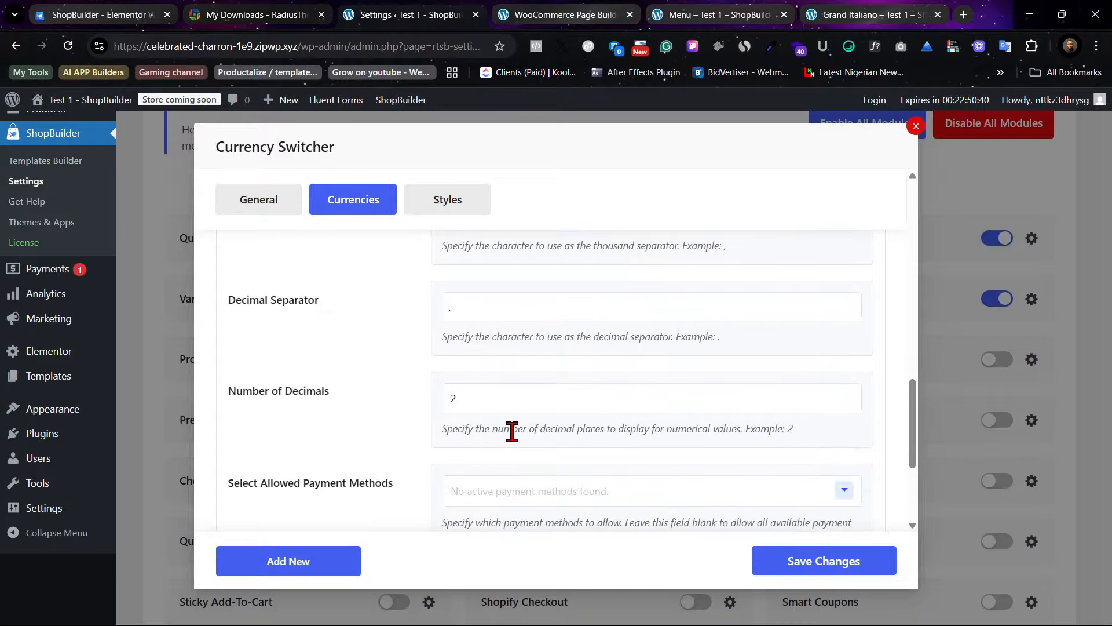
{"action": "scroll", "coordinate": [512, 431], "scroll_direction": "down", "scroll_amount": 1}
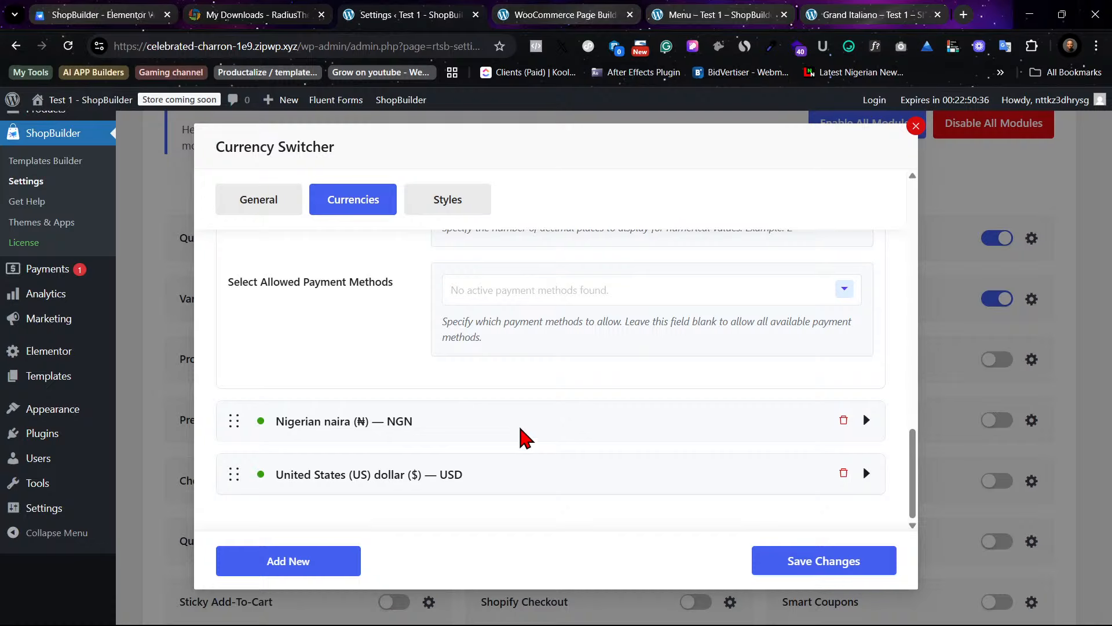
{"action": "left_click", "coordinate": [995, 422]}
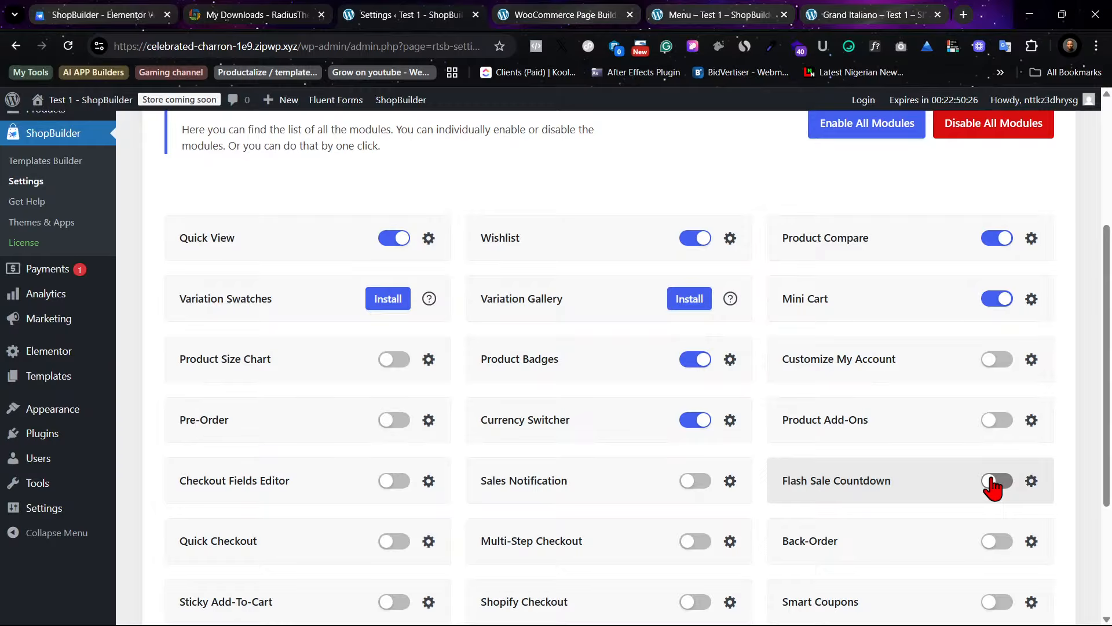
Step: Enable the Shopify Checkout module, look through its general settings down to the footer options, and save the changes
{"action": "scroll", "coordinate": [545, 524], "scroll_direction": "down", "scroll_amount": 1}
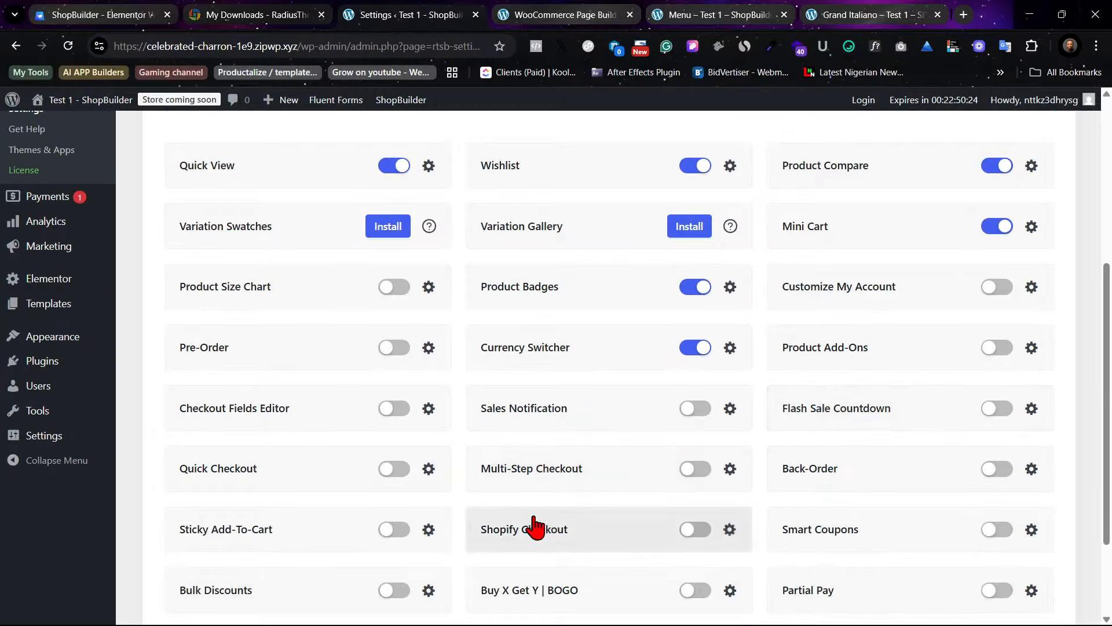
{"action": "scroll", "coordinate": [539, 528], "scroll_direction": "down", "scroll_amount": 1}
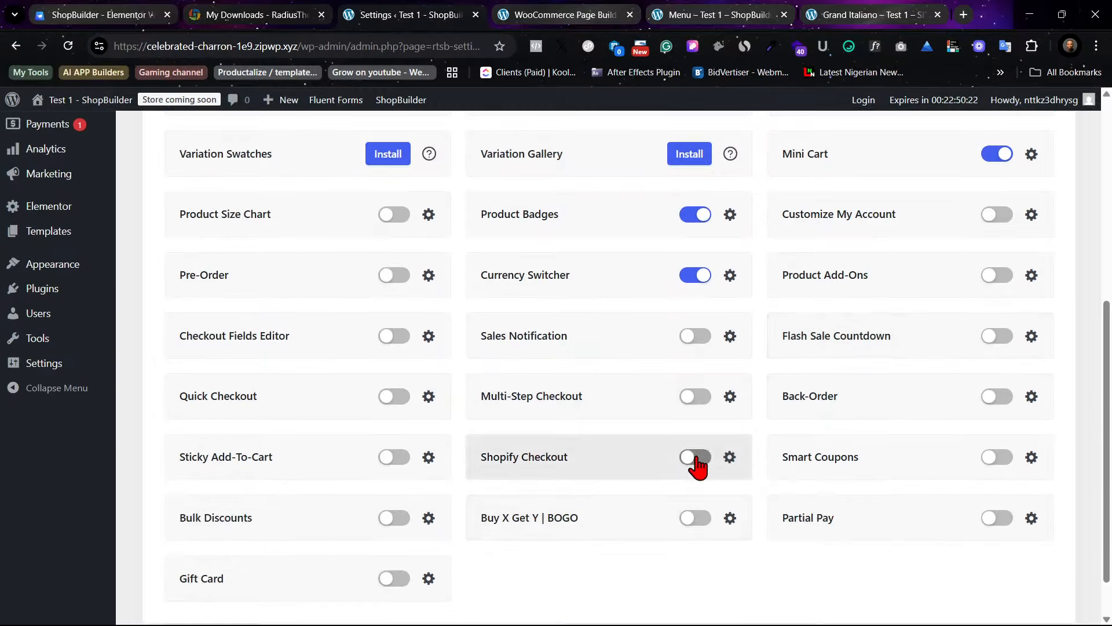
{"action": "left_click", "coordinate": [719, 458]}
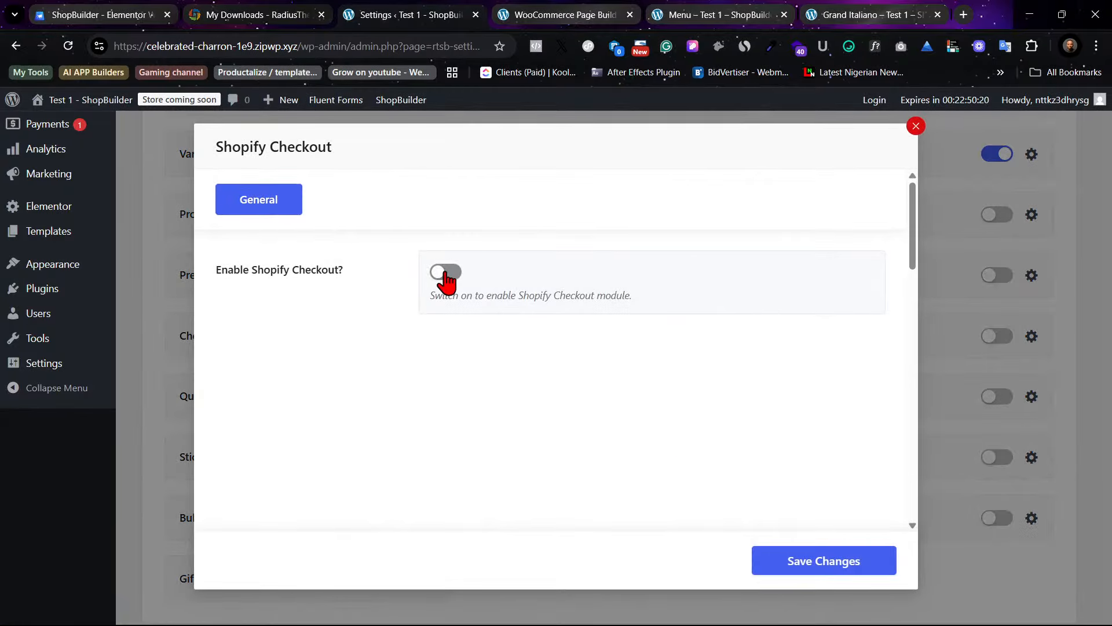
{"action": "left_click", "coordinate": [445, 274]}
{"action": "scroll", "coordinate": [597, 336], "scroll_direction": "down", "scroll_amount": 3}
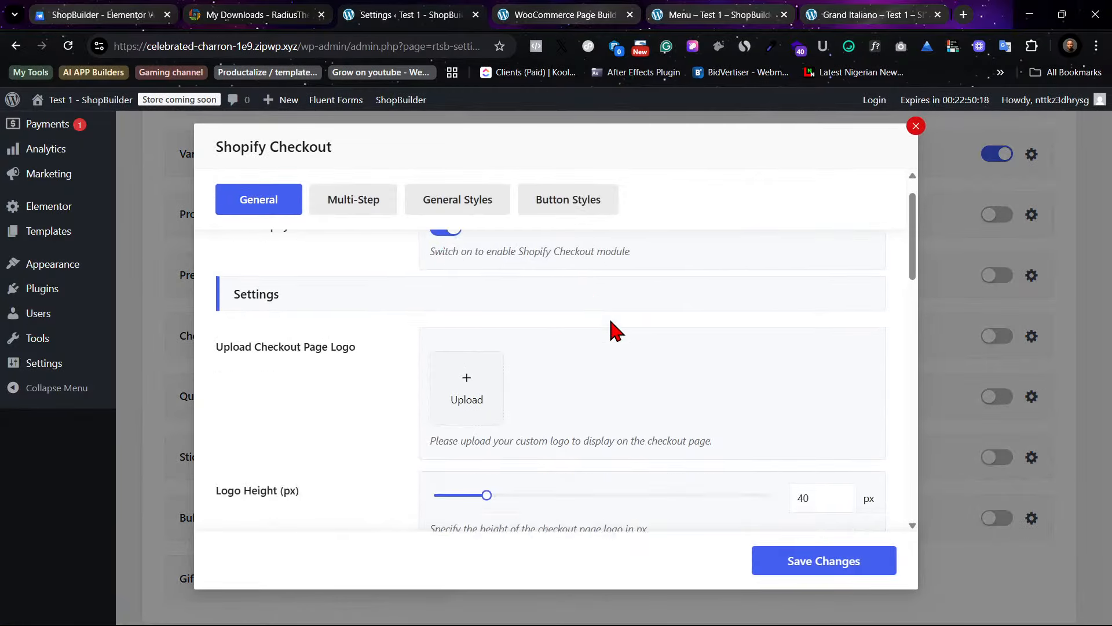
{"action": "scroll", "coordinate": [614, 330], "scroll_direction": "up", "scroll_amount": 2}
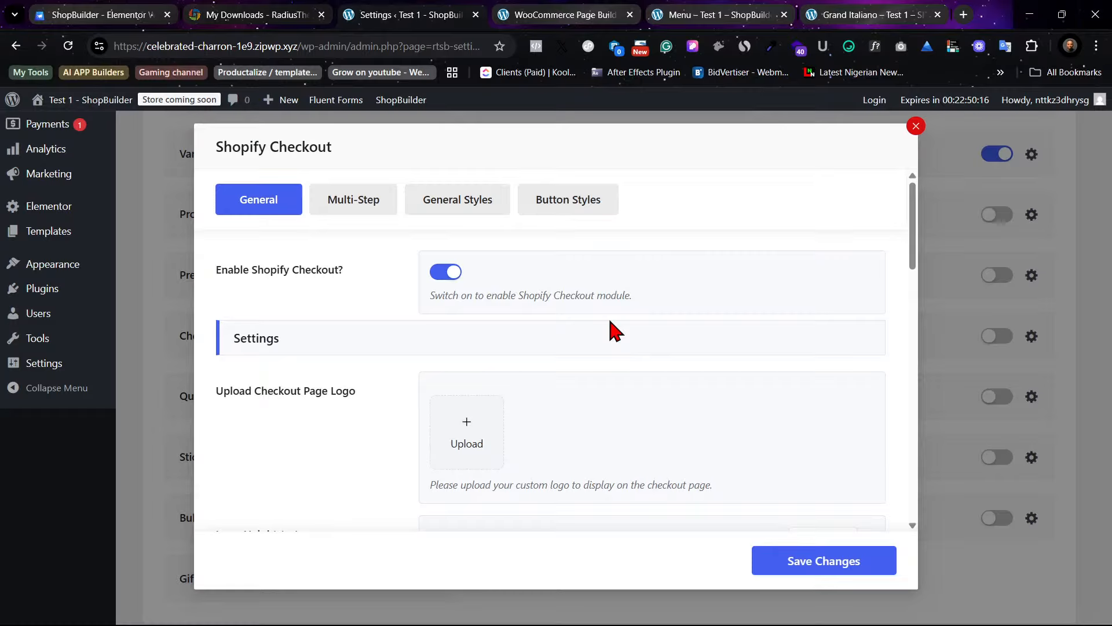
{"action": "scroll", "coordinate": [615, 331], "scroll_direction": "down", "scroll_amount": 1}
{"action": "scroll", "coordinate": [615, 331], "scroll_direction": "down", "scroll_amount": 6}
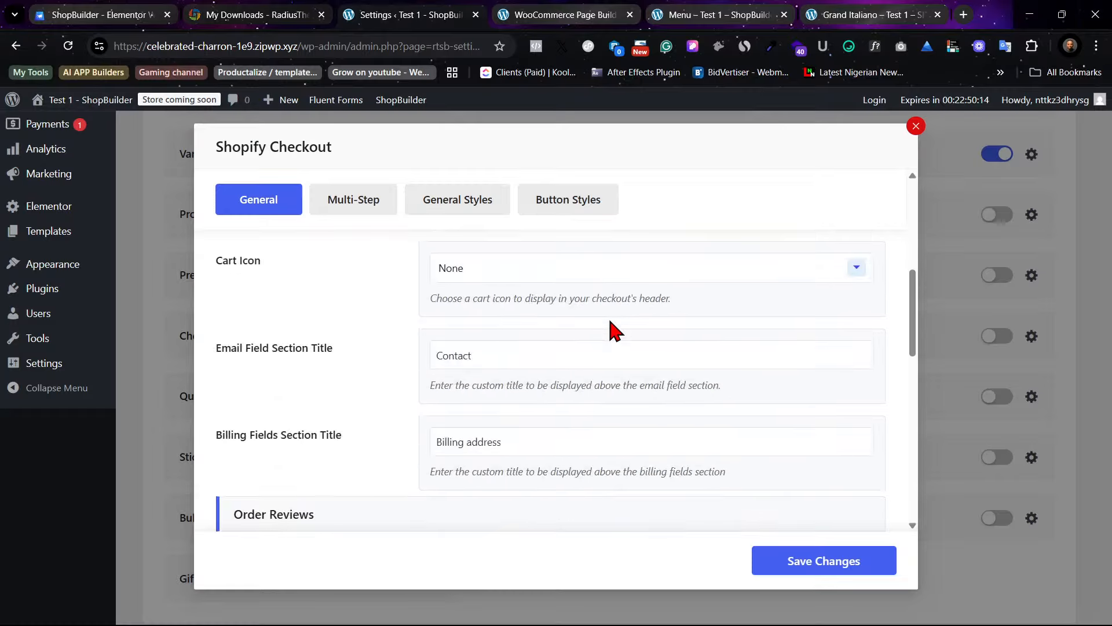
{"action": "scroll", "coordinate": [610, 320], "scroll_direction": "down", "scroll_amount": 7}
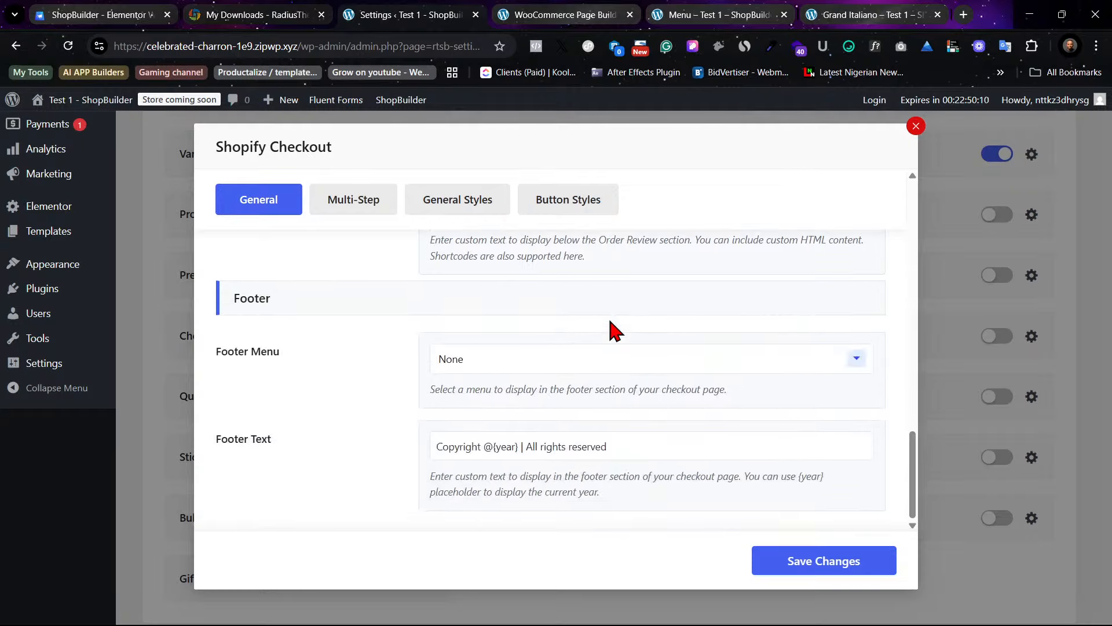
{"action": "left_click", "coordinate": [792, 567]}
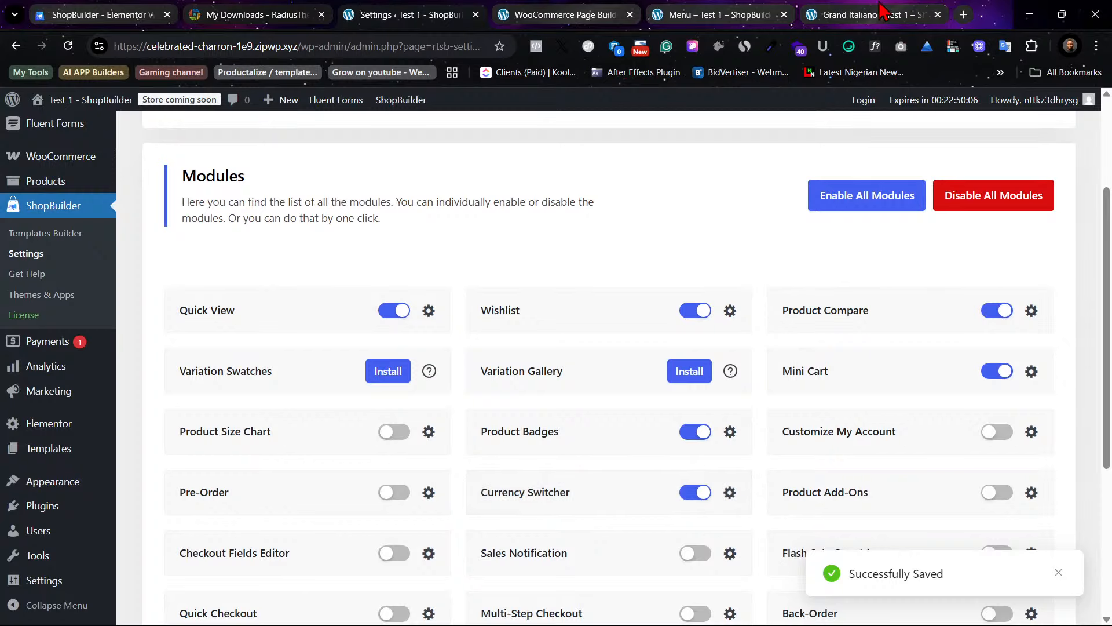
Step: Reload the Grand Italiano product page on the storefront and proceed to checkout from the floating mini cart
{"action": "left_click", "coordinate": [881, 11]}
{"action": "left_click", "coordinate": [68, 46]}
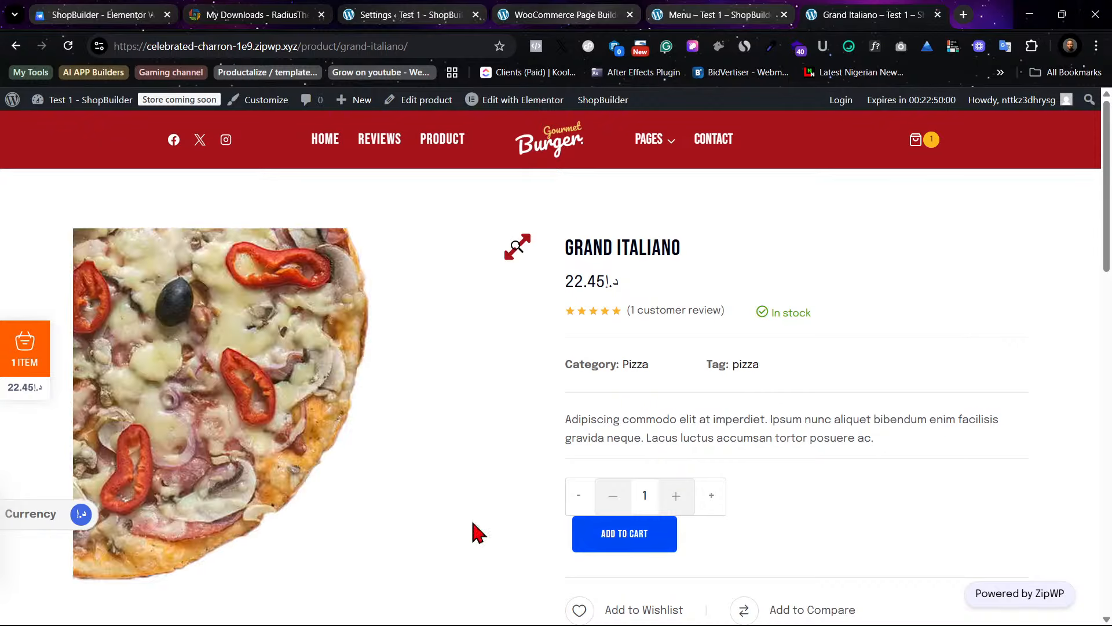
{"action": "left_click", "coordinate": [25, 359]}
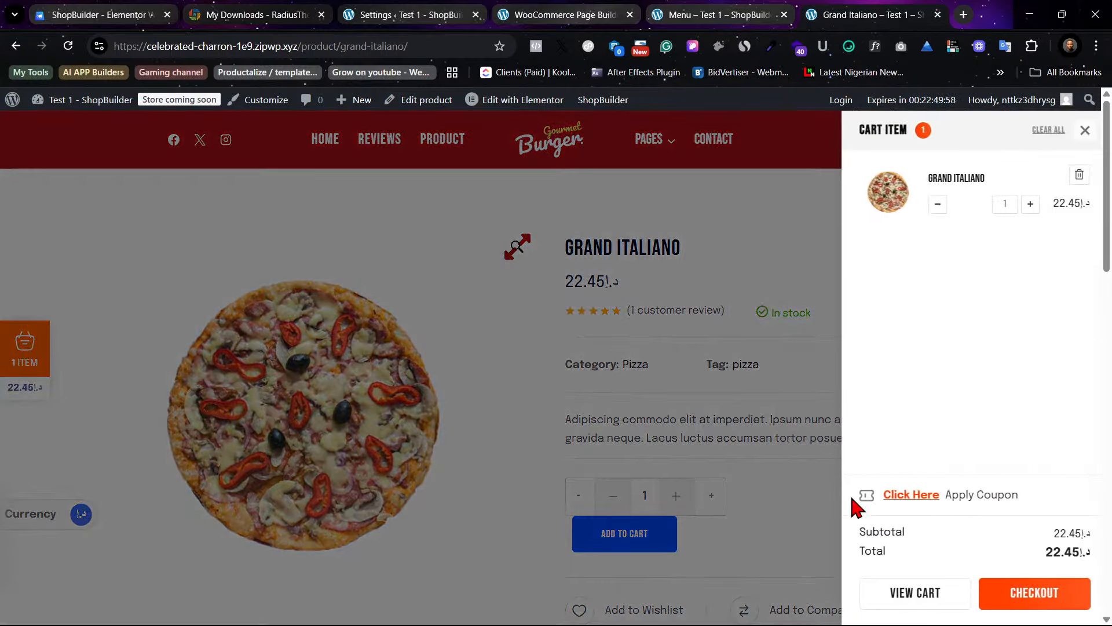
{"action": "left_click", "coordinate": [1000, 586]}
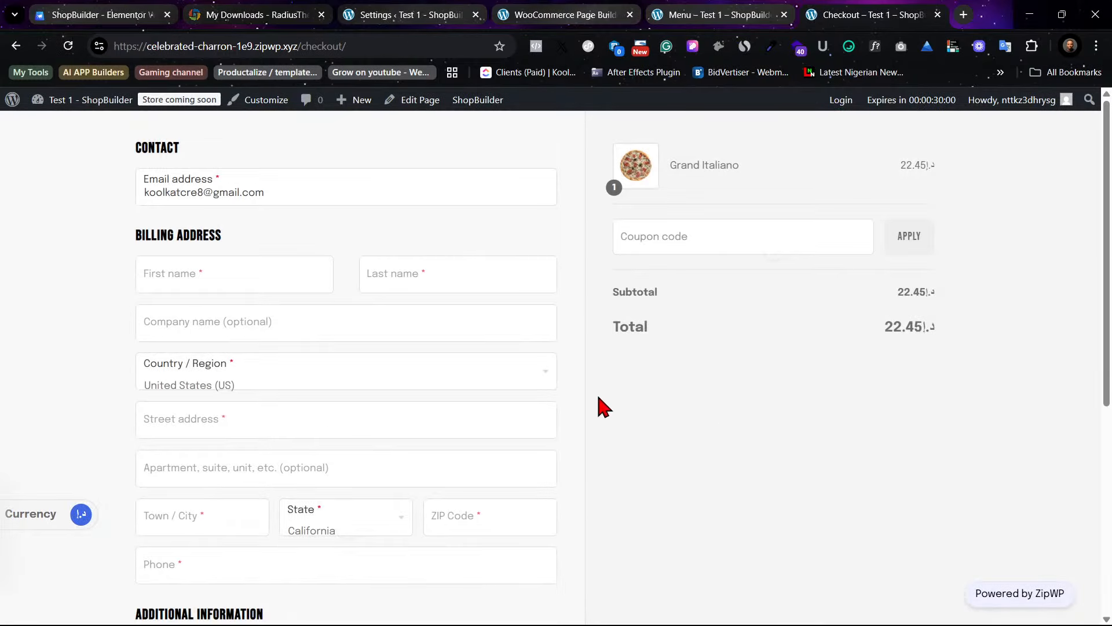
Step: Examine the Shopify-style checkout page, including the contact and billing fields, country choices, payment section and order summary
{"action": "scroll", "coordinate": [493, 340], "scroll_direction": "down", "scroll_amount": 5}
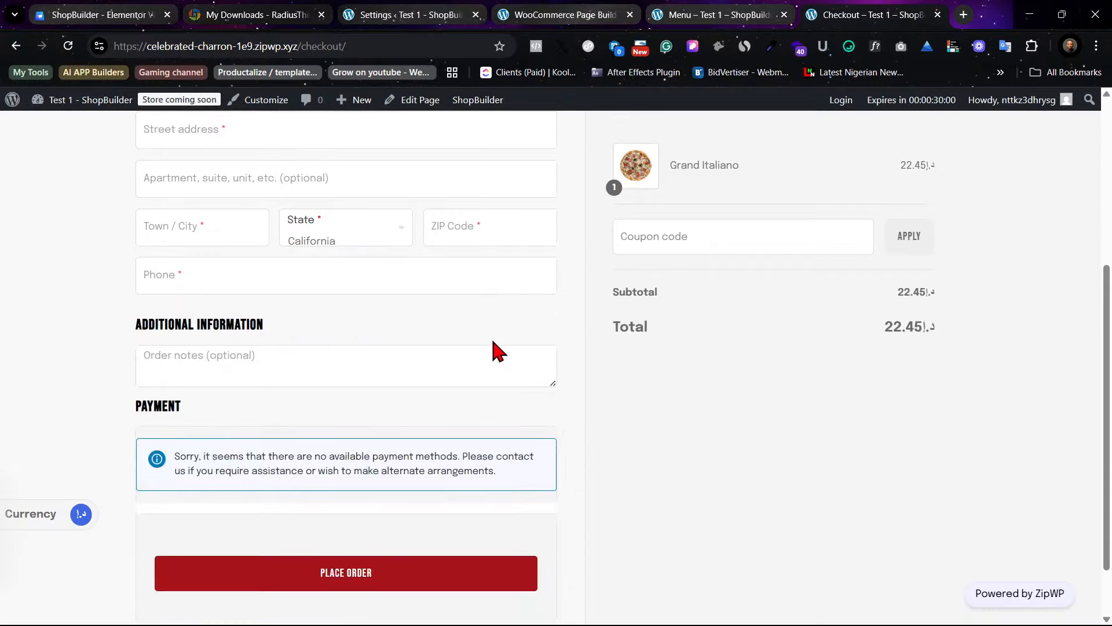
{"action": "scroll", "coordinate": [497, 351], "scroll_direction": "up", "scroll_amount": 5}
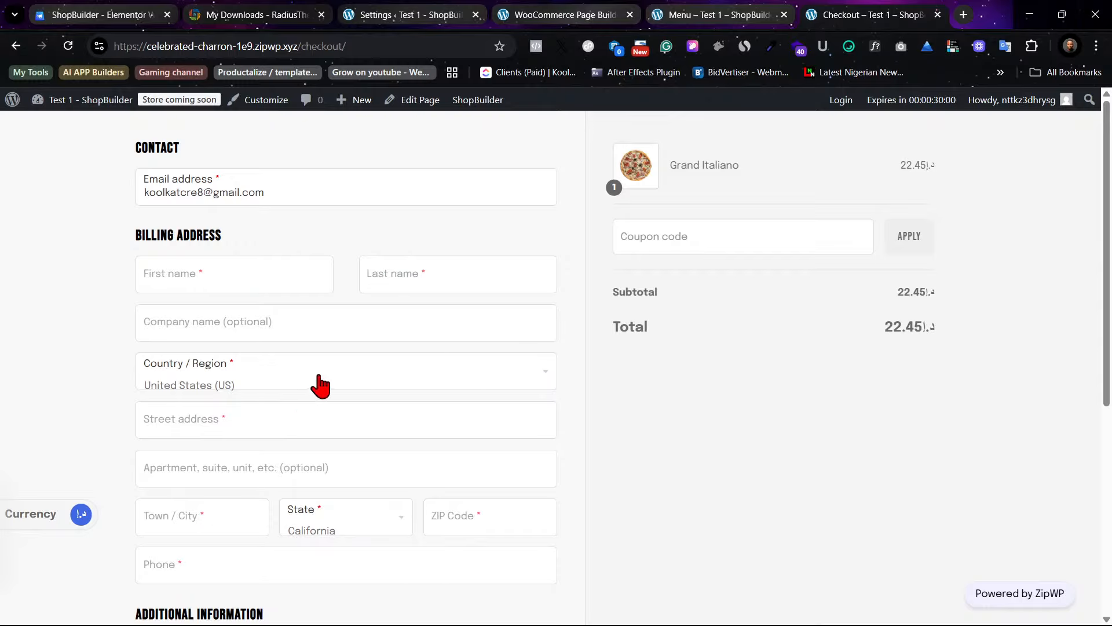
{"action": "left_click", "coordinate": [184, 383]}
{"action": "left_click", "coordinate": [727, 433]}
{"action": "left_click", "coordinate": [532, 387]}
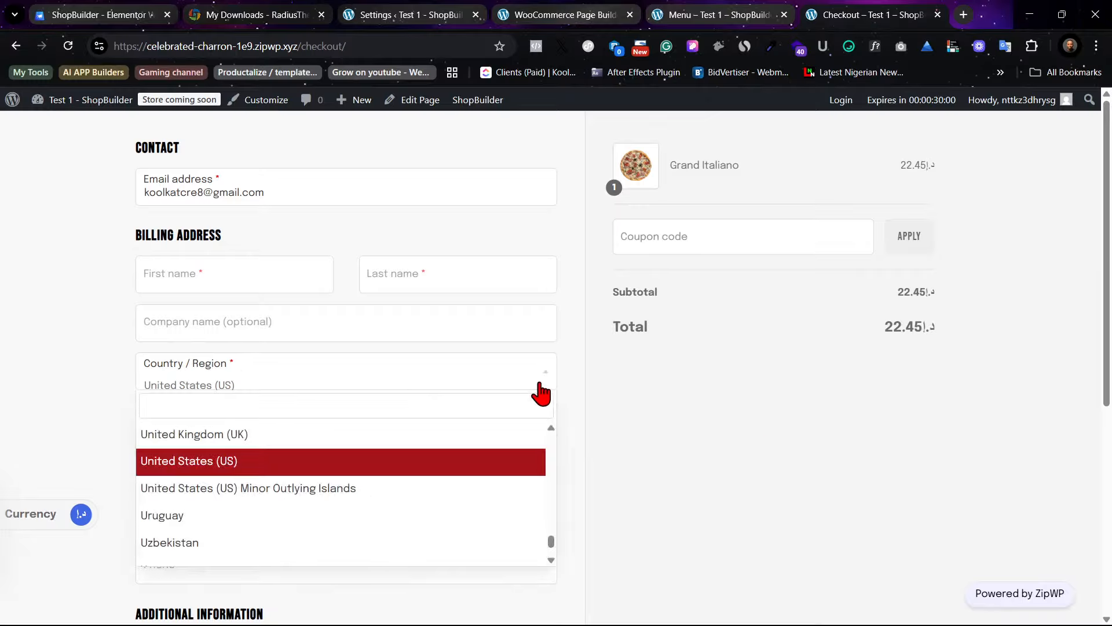
{"action": "left_click", "coordinate": [370, 383]}
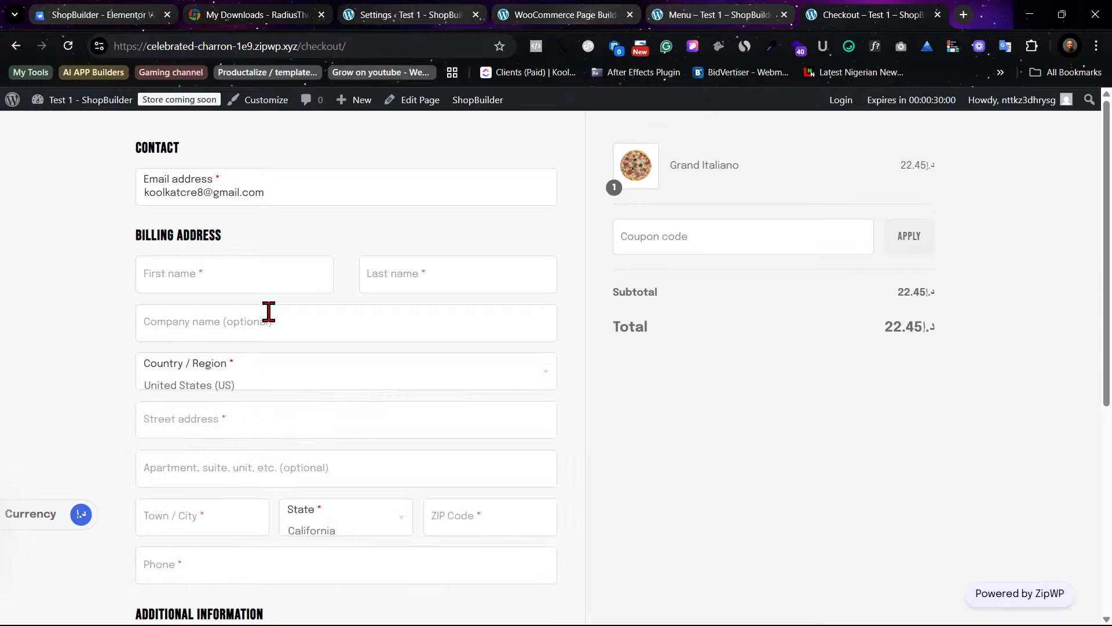
{"action": "left_click", "coordinate": [293, 191]}
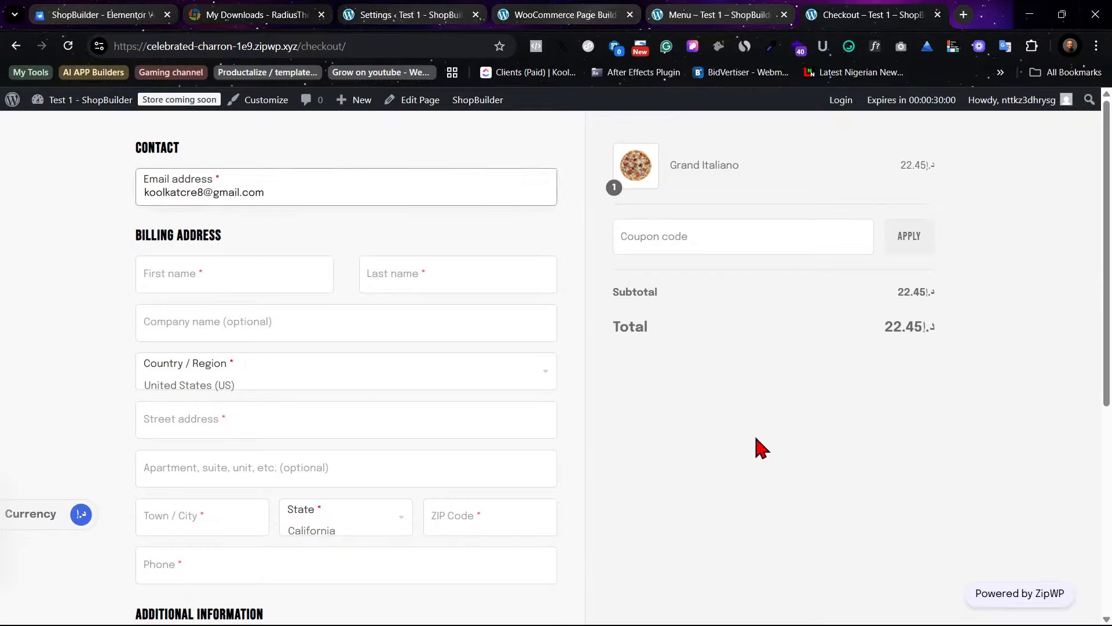
Step: Return to the ShopBuilder modules list and reopen the Shopify Checkout module's general settings
{"action": "left_click", "coordinate": [557, 12]}
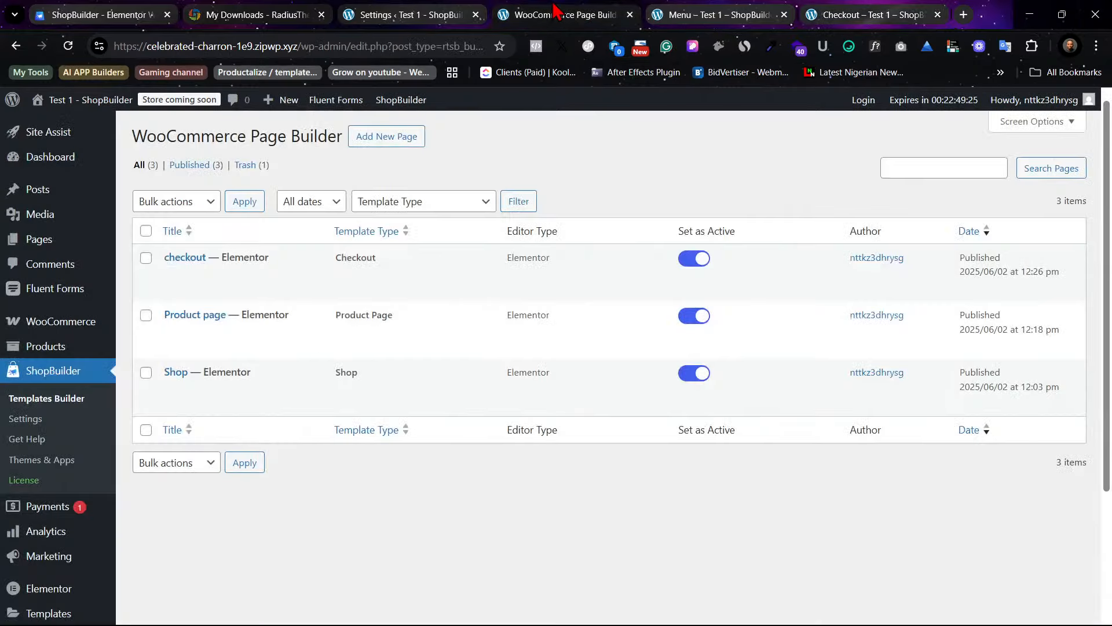
{"action": "left_click", "coordinate": [695, 12]}
{"action": "left_click", "coordinate": [554, 13]}
{"action": "left_click", "coordinate": [301, 13]}
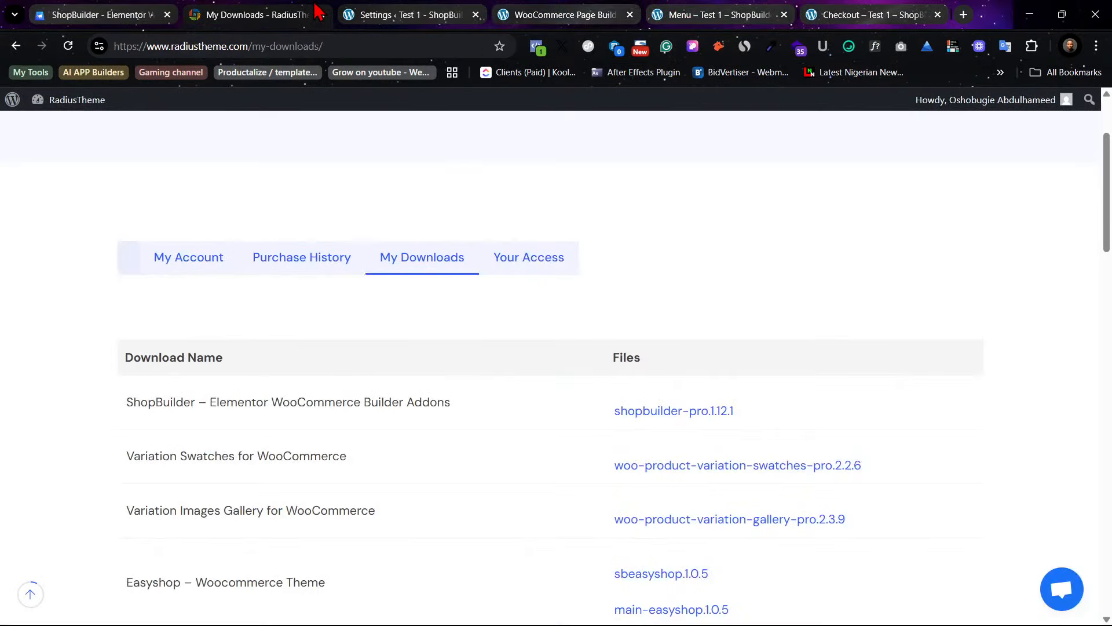
{"action": "left_click", "coordinate": [365, 14]}
{"action": "scroll", "coordinate": [916, 530], "scroll_direction": "down", "scroll_amount": 2}
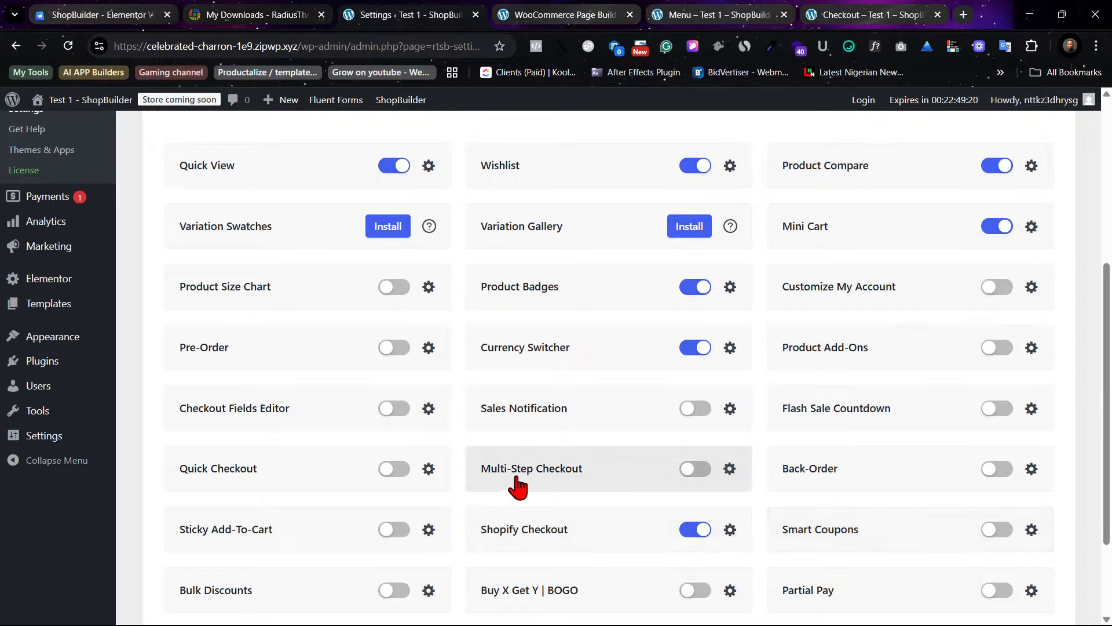
{"action": "left_click", "coordinate": [731, 530]}
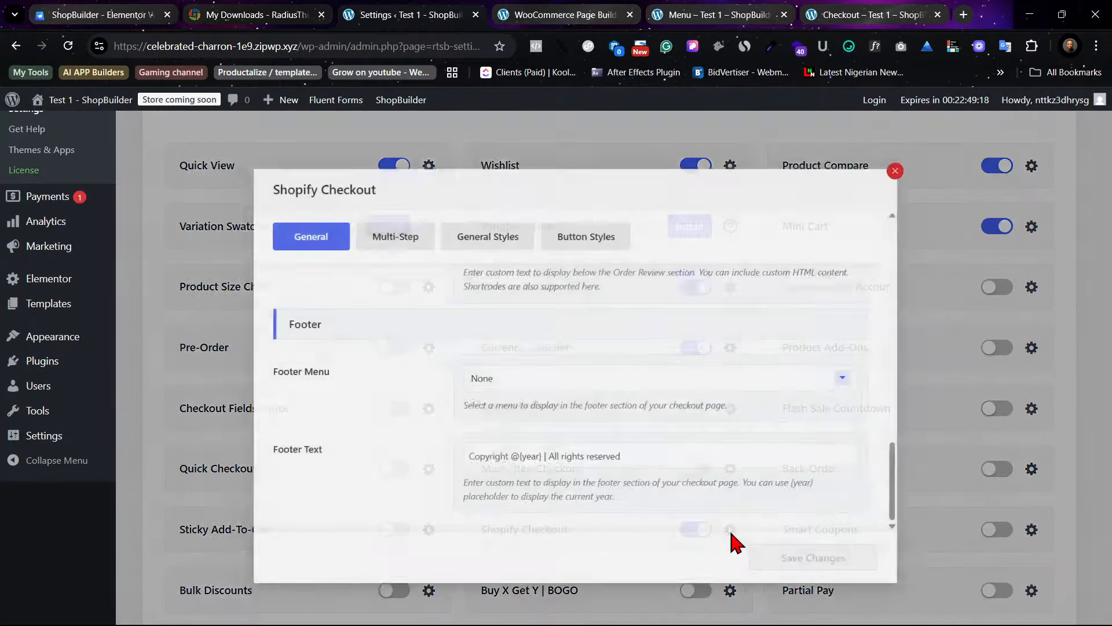
{"action": "scroll", "coordinate": [398, 418], "scroll_direction": "up", "scroll_amount": 15}
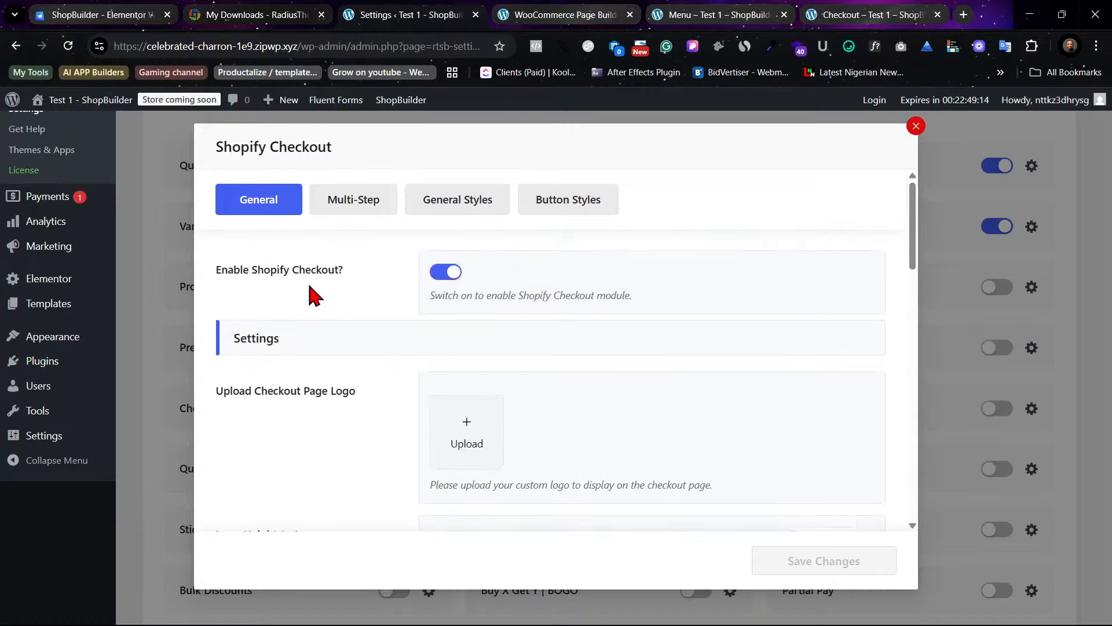
Step: Examine the Shopify Checkout module's logo upload, section title, order review and footer options, plus its multi-step and general style settings
{"action": "scroll", "coordinate": [336, 465], "scroll_direction": "down", "scroll_amount": 1}
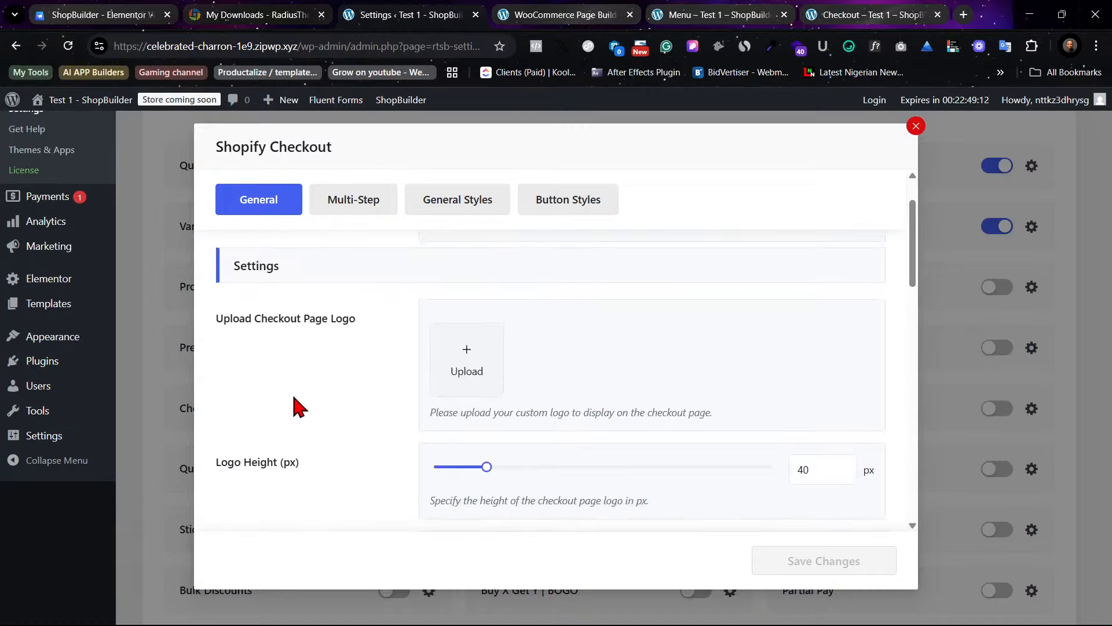
{"action": "left_click", "coordinate": [464, 364]}
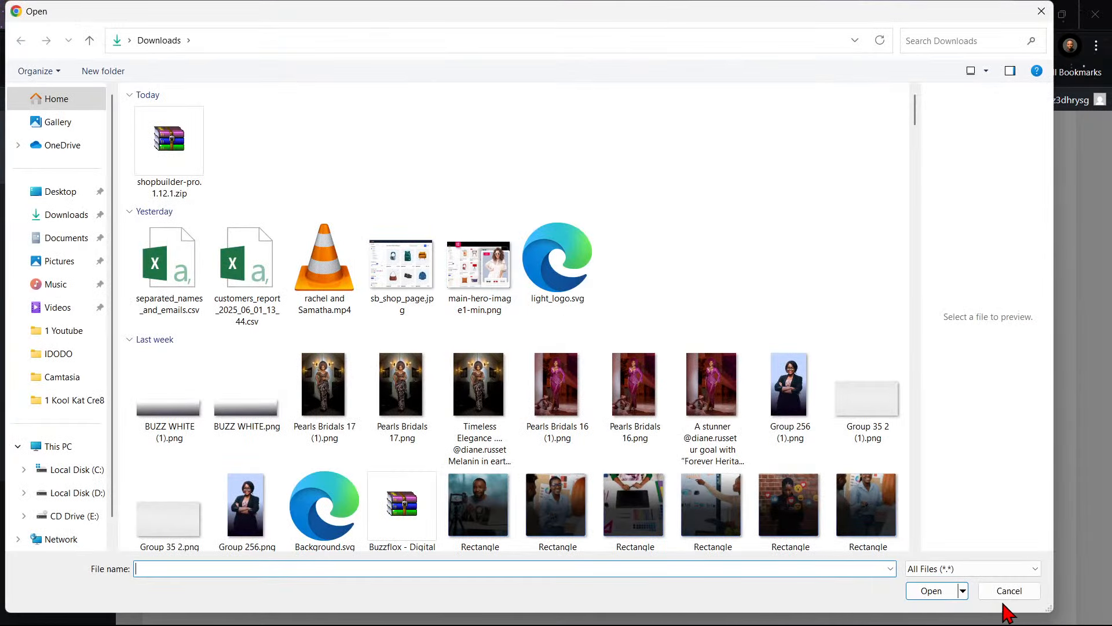
{"action": "left_click", "coordinate": [1007, 588]}
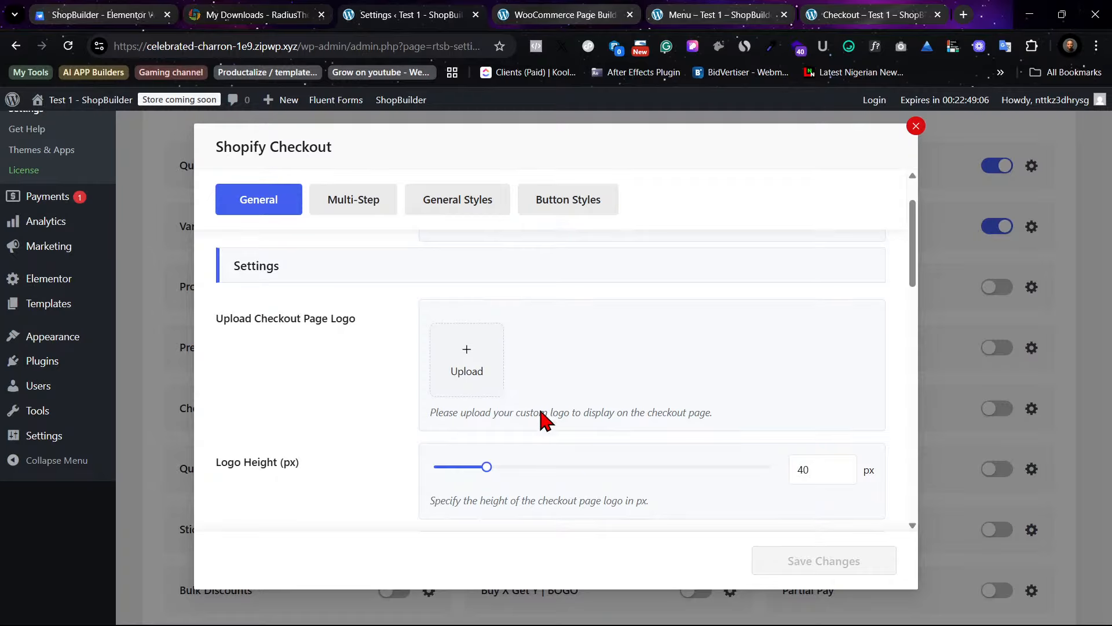
{"action": "scroll", "coordinate": [478, 493], "scroll_direction": "down", "scroll_amount": 3}
{"action": "scroll", "coordinate": [377, 460], "scroll_direction": "down", "scroll_amount": 4}
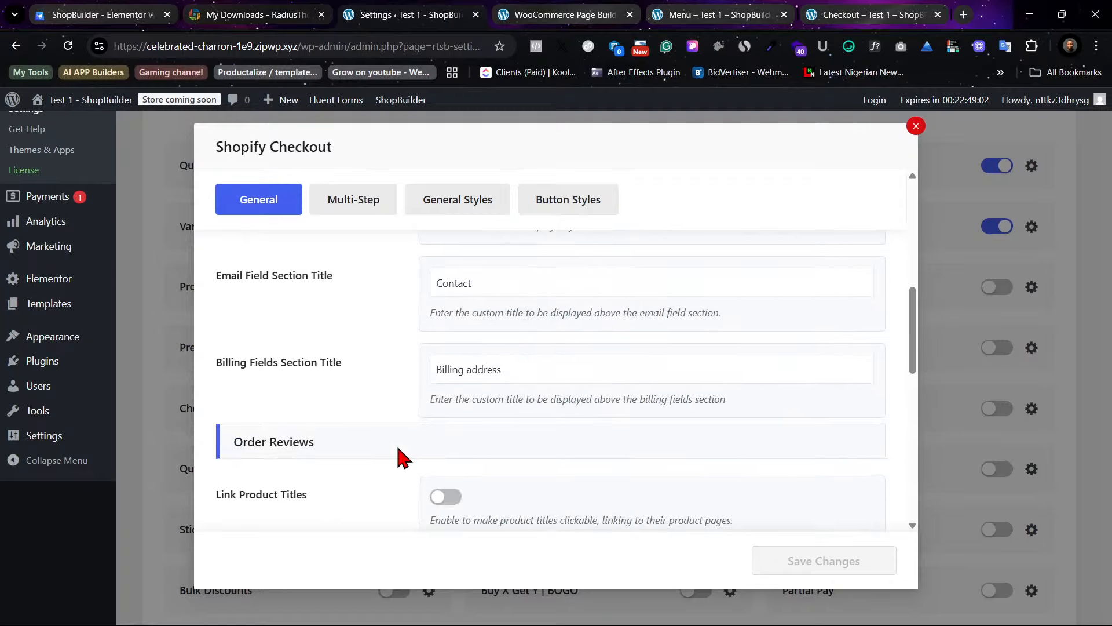
{"action": "scroll", "coordinate": [385, 478], "scroll_direction": "down", "scroll_amount": 3}
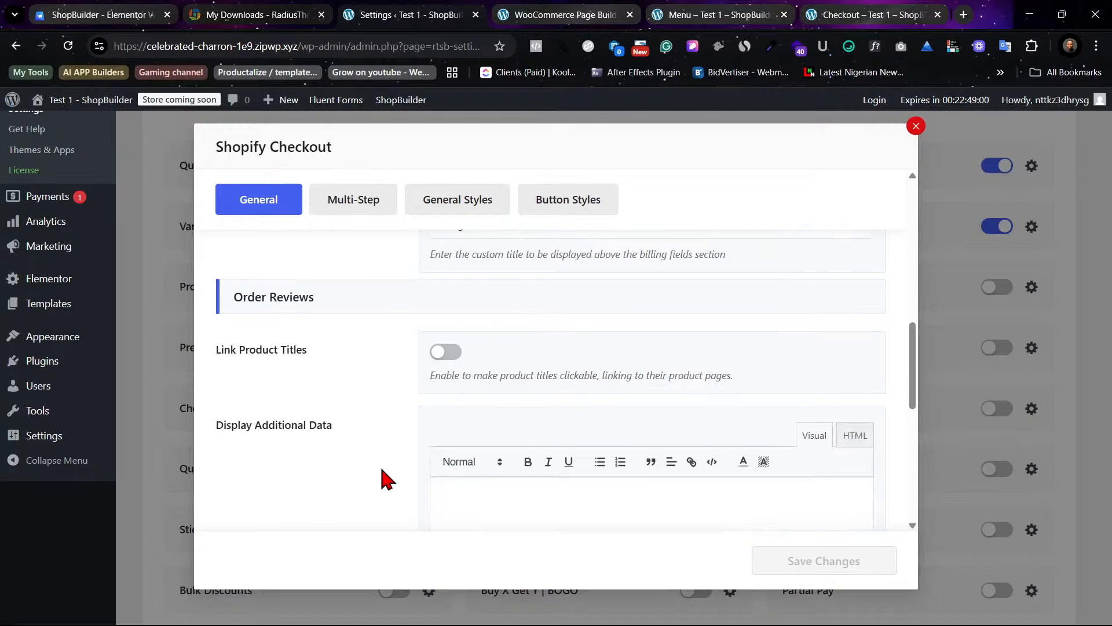
{"action": "scroll", "coordinate": [385, 471], "scroll_direction": "down", "scroll_amount": 5}
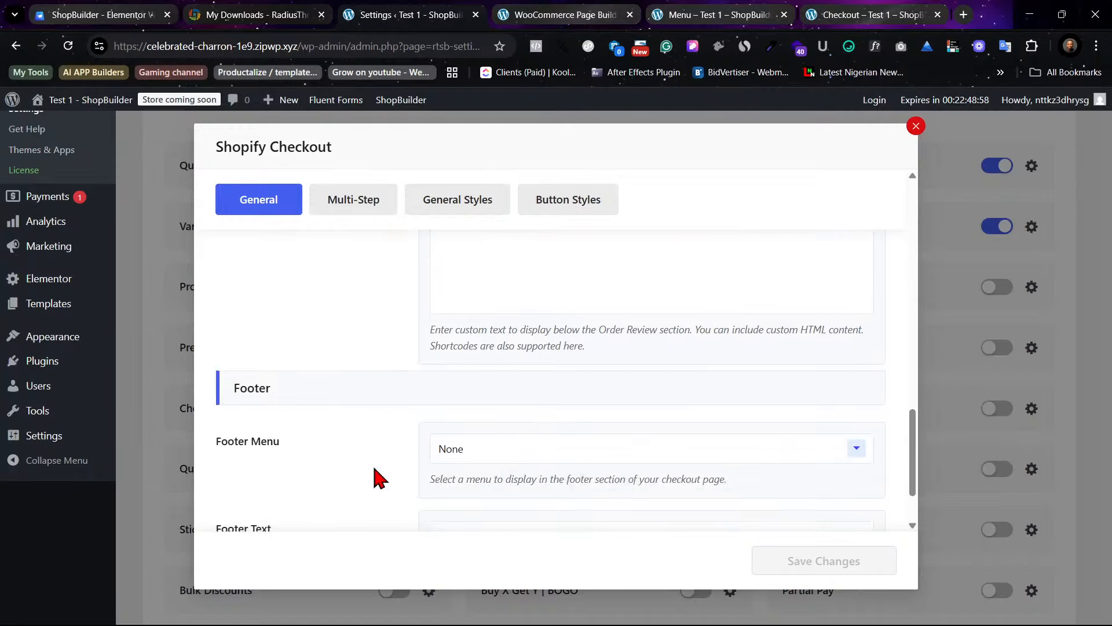
{"action": "left_click", "coordinate": [389, 204]}
{"action": "left_click", "coordinate": [448, 208]}
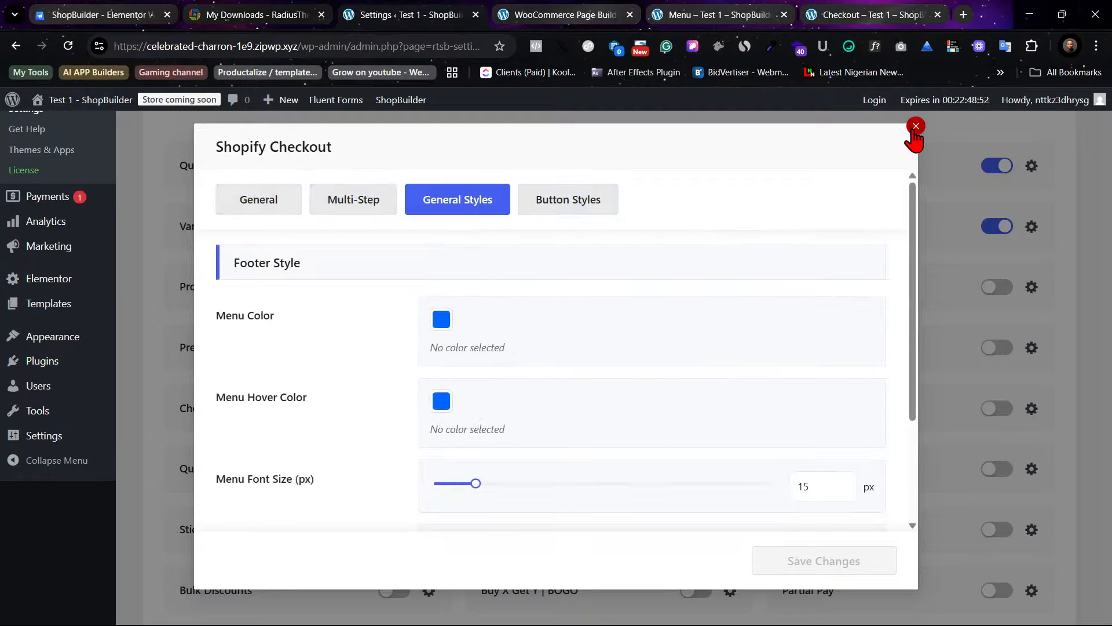
Step: Switch to the store's checkout page and examine the billing form, including the list of countries and regions
{"action": "left_click", "coordinate": [852, 14]}
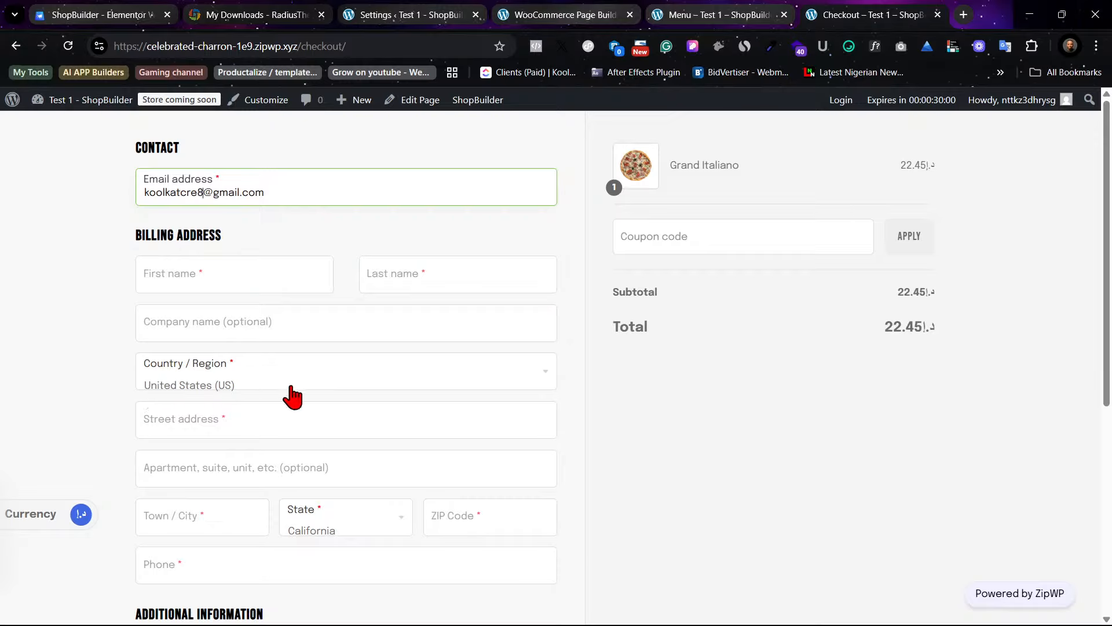
{"action": "scroll", "coordinate": [345, 394], "scroll_direction": "down", "scroll_amount": 4}
{"action": "scroll", "coordinate": [351, 417], "scroll_direction": "up", "scroll_amount": 3}
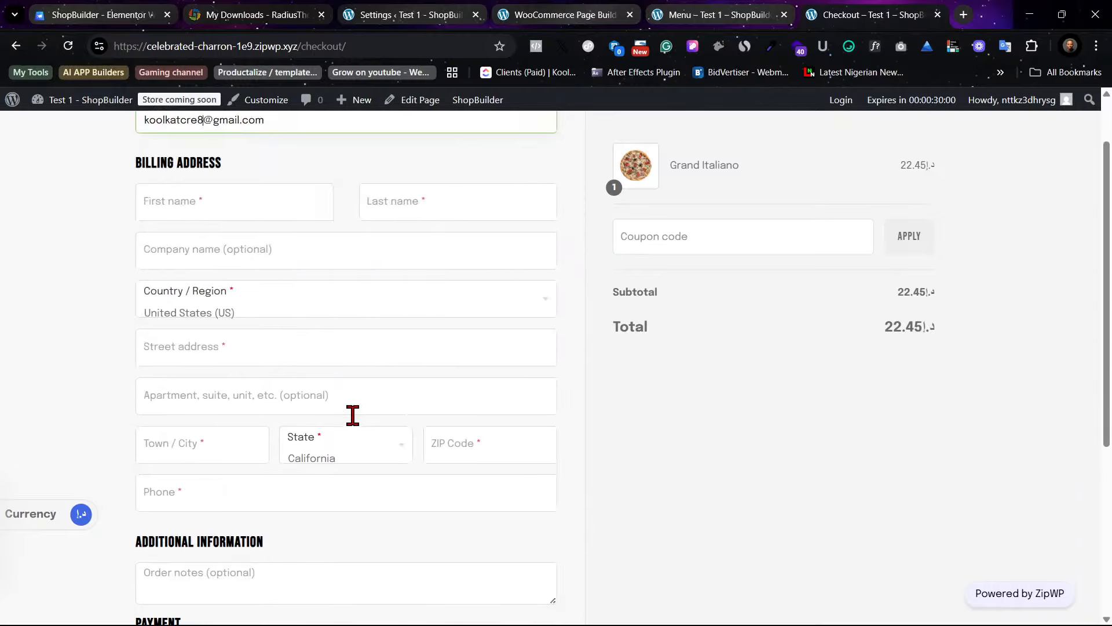
{"action": "left_click", "coordinate": [301, 313]}
{"action": "left_click", "coordinate": [284, 294]}
{"action": "left_click", "coordinate": [235, 317]}
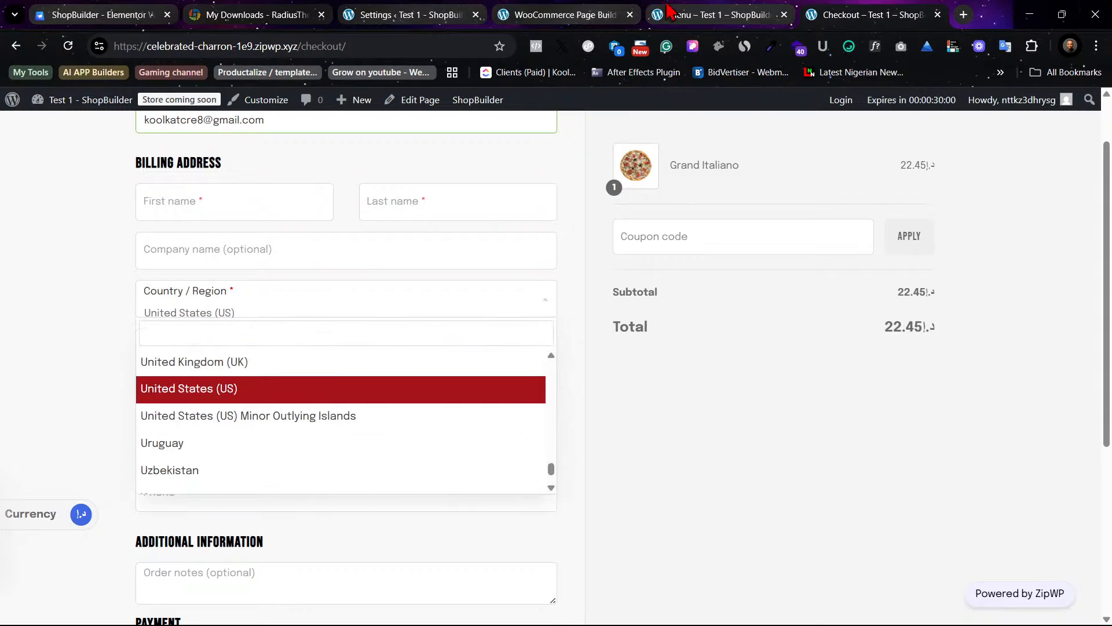
Step: Return to the ShopBuilder settings page, check the remaining footer style options and close the Shopify Checkout settings
{"action": "left_click", "coordinate": [719, 11]}
{"action": "left_click", "coordinate": [589, 13]}
{"action": "left_click", "coordinate": [415, 13]}
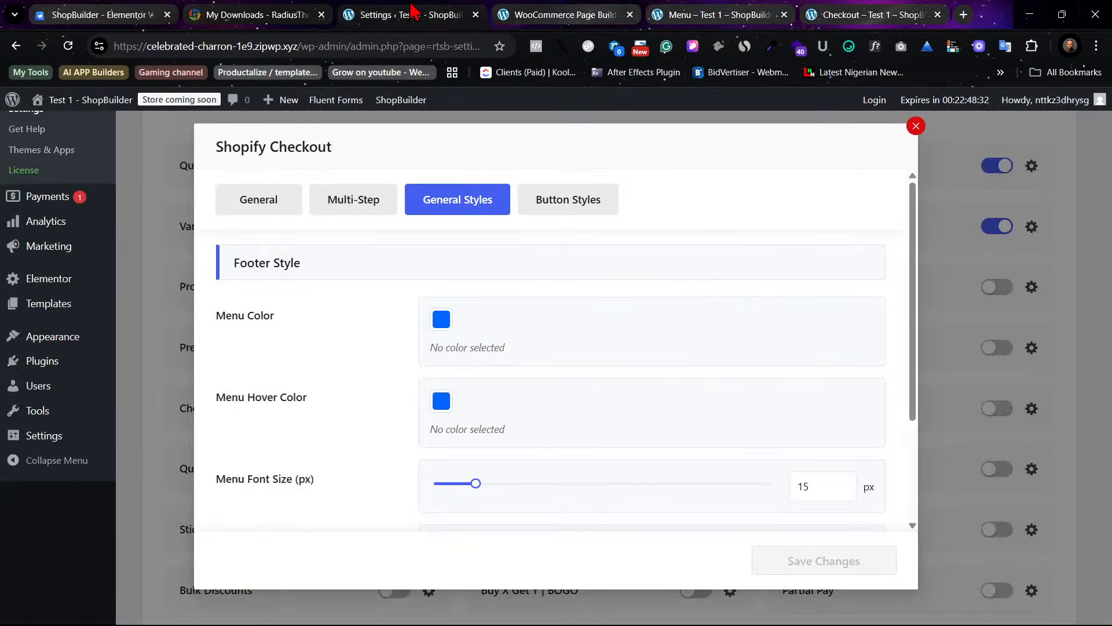
{"action": "scroll", "coordinate": [497, 416], "scroll_direction": "down", "scroll_amount": 3}
{"action": "left_click", "coordinate": [915, 126]}
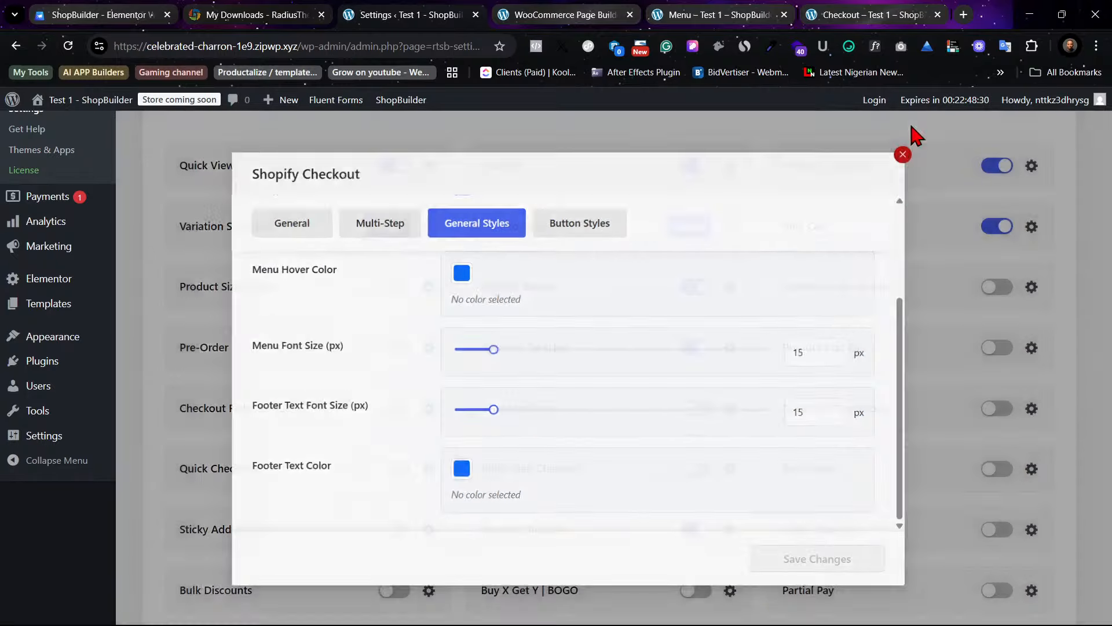
Step: Switch on Gift Card in its module settings, review its general options and close the settings
{"action": "scroll", "coordinate": [629, 438], "scroll_direction": "down", "scroll_amount": 3}
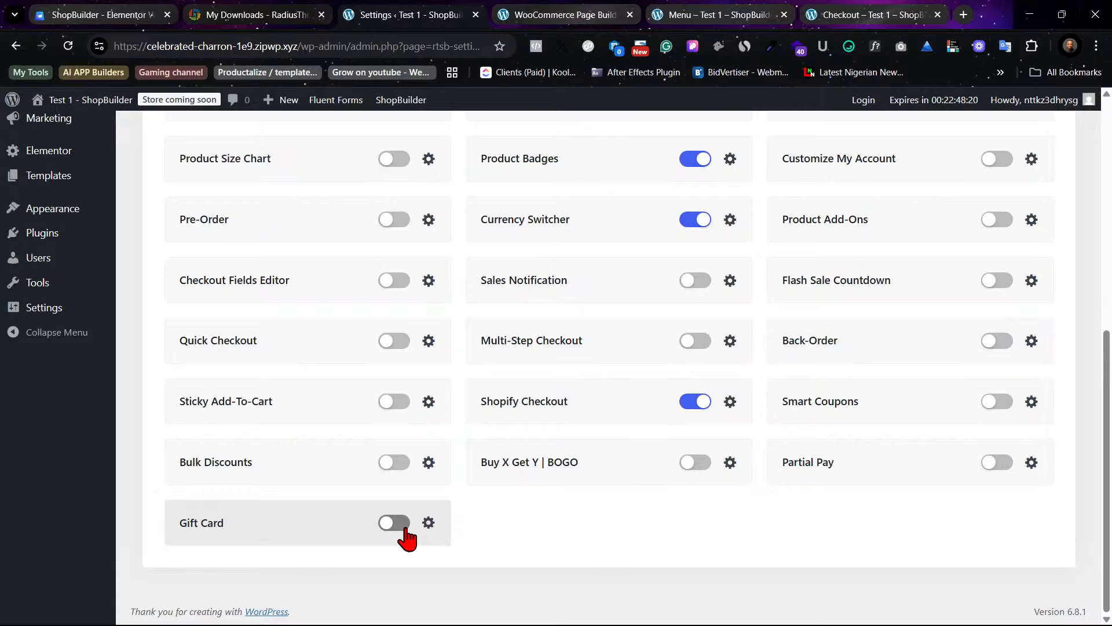
{"action": "left_click", "coordinate": [429, 522]}
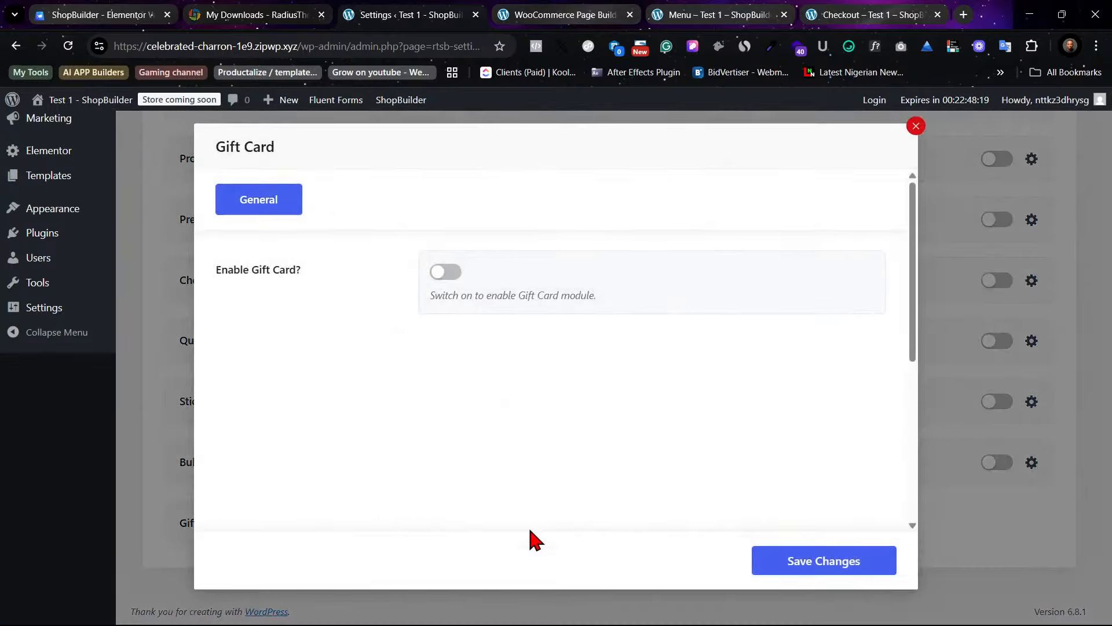
{"action": "left_click", "coordinate": [447, 271]}
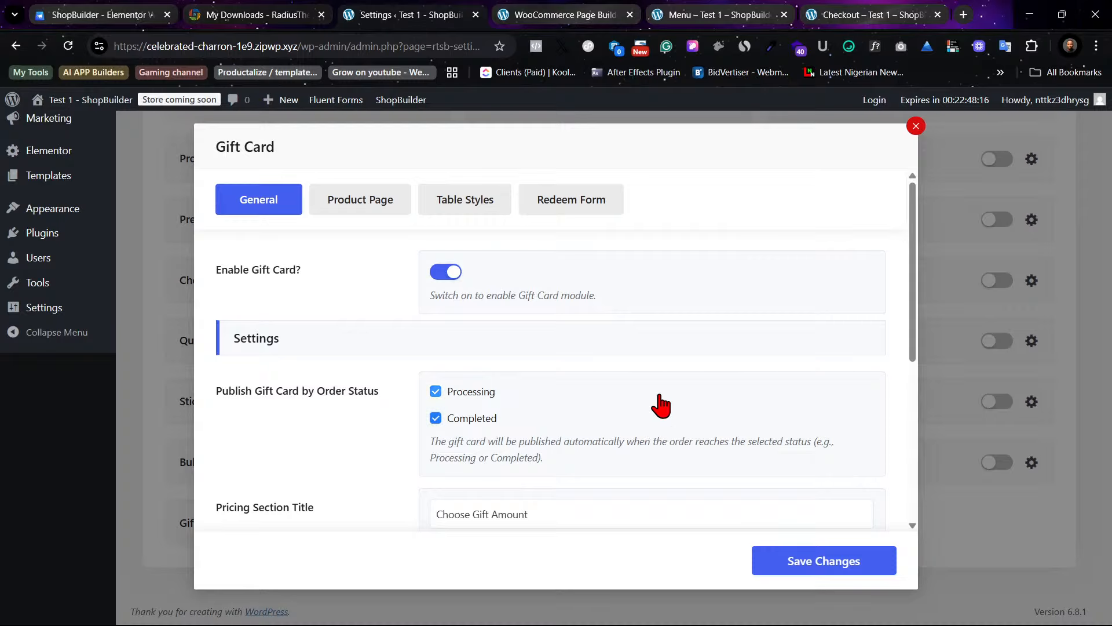
{"action": "scroll", "coordinate": [658, 402], "scroll_direction": "down", "scroll_amount": 3}
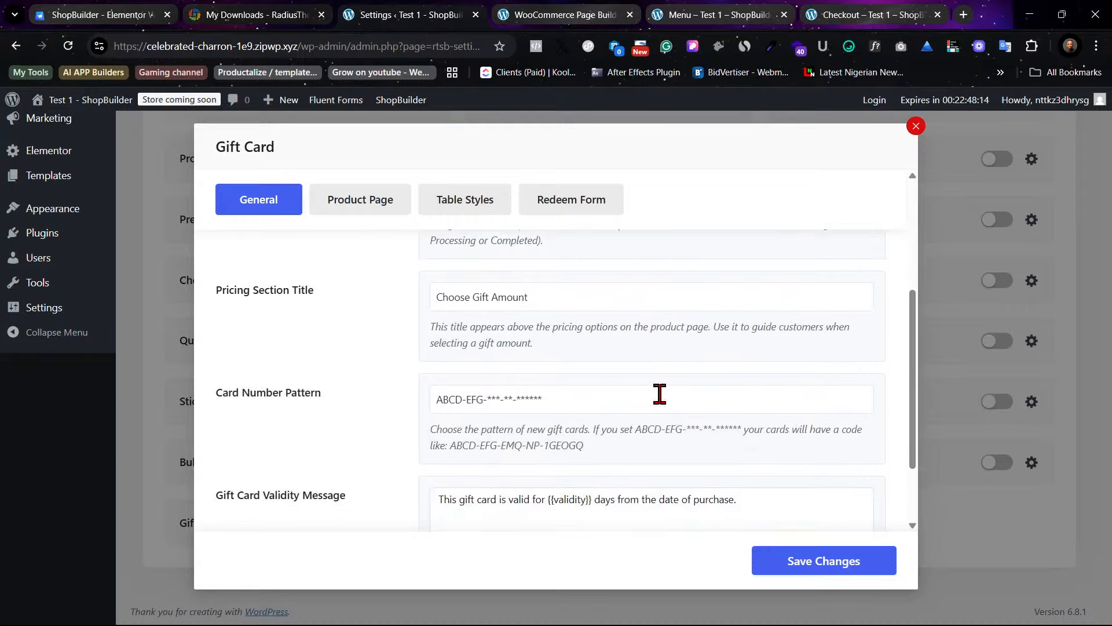
{"action": "scroll", "coordinate": [659, 394], "scroll_direction": "down", "scroll_amount": 2}
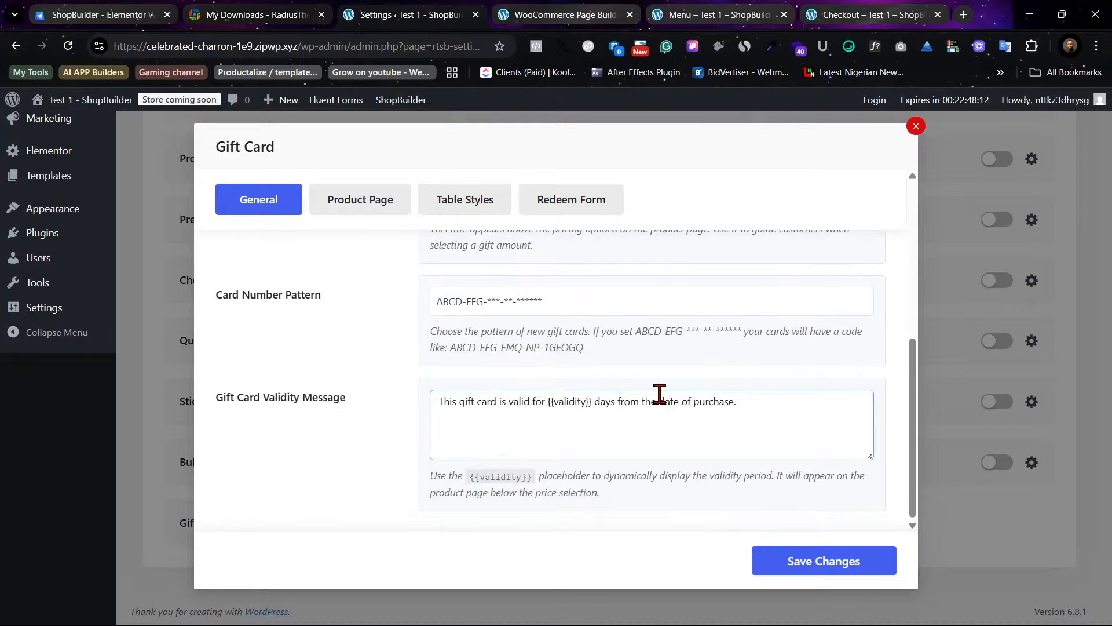
{"action": "scroll", "coordinate": [661, 393], "scroll_direction": "up", "scroll_amount": 5}
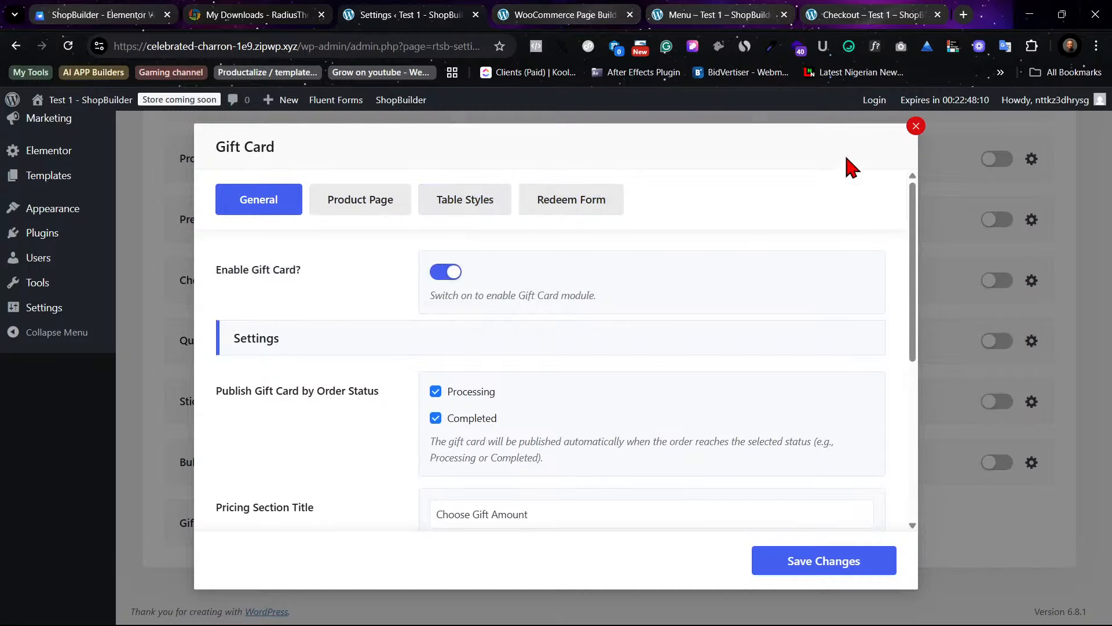
{"action": "left_click", "coordinate": [916, 127]}
Step: Disable the Gift Card module in its settings and save the changes
{"action": "left_click", "coordinate": [429, 522]}
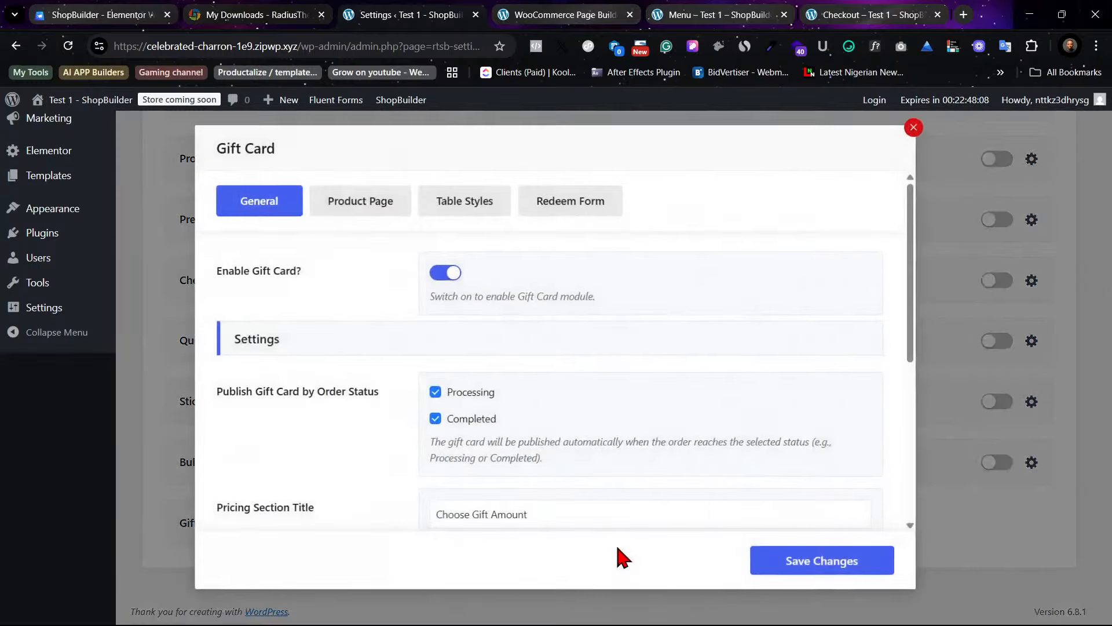
{"action": "left_click", "coordinate": [446, 272]}
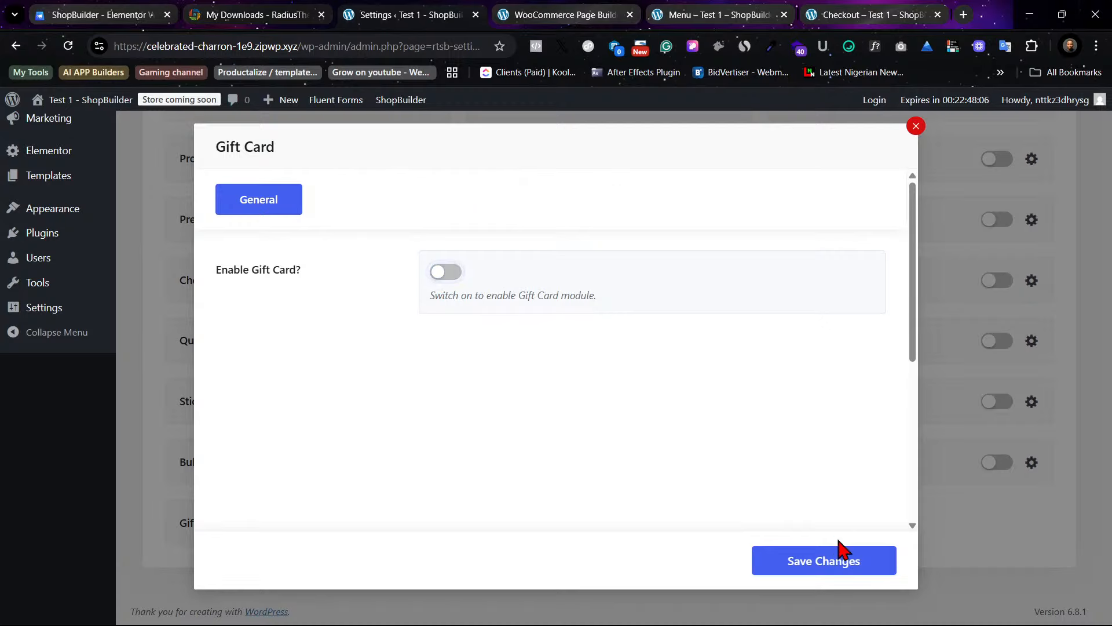
{"action": "left_click", "coordinate": [857, 556]}
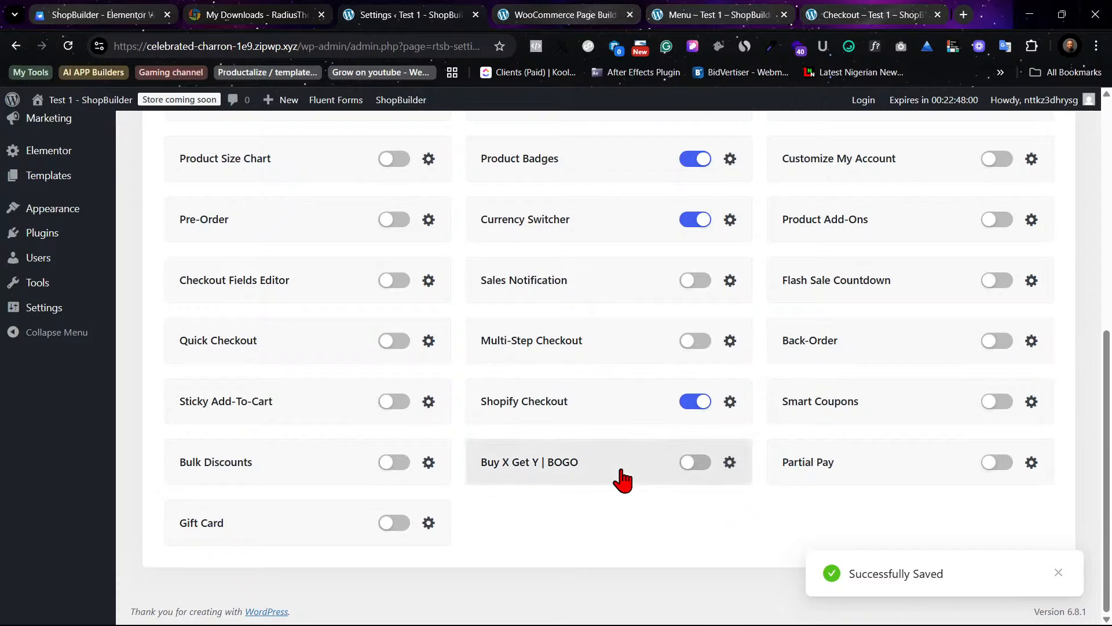
Step: Open the Product Badges module settings, look over the badge display settings and add a new badge
{"action": "scroll", "coordinate": [622, 480], "scroll_direction": "up", "scroll_amount": 4}
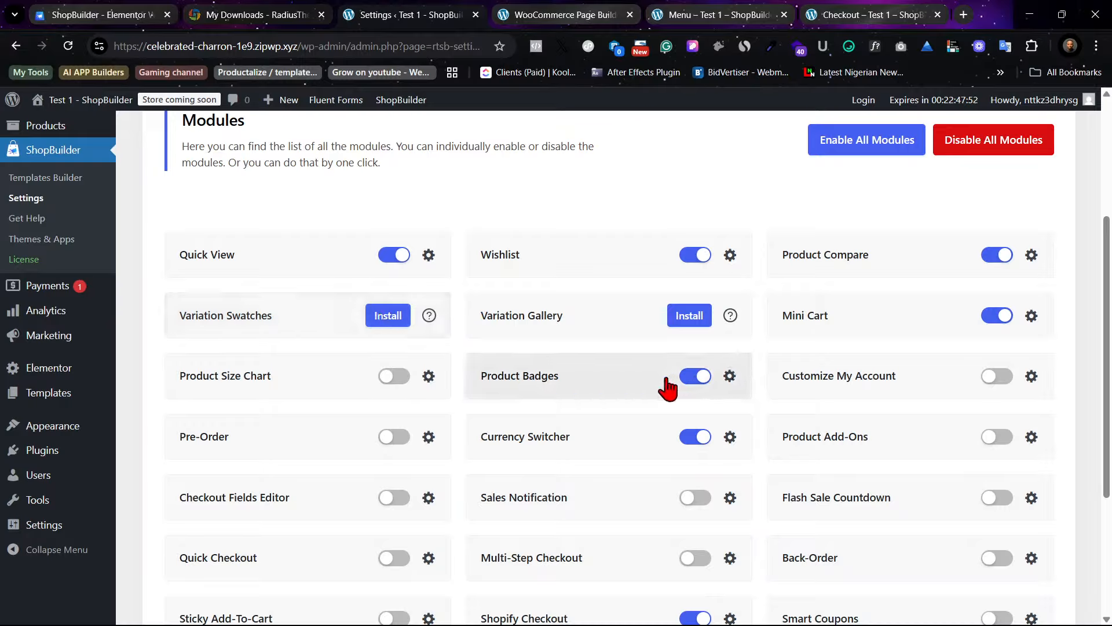
{"action": "left_click", "coordinate": [729, 376]}
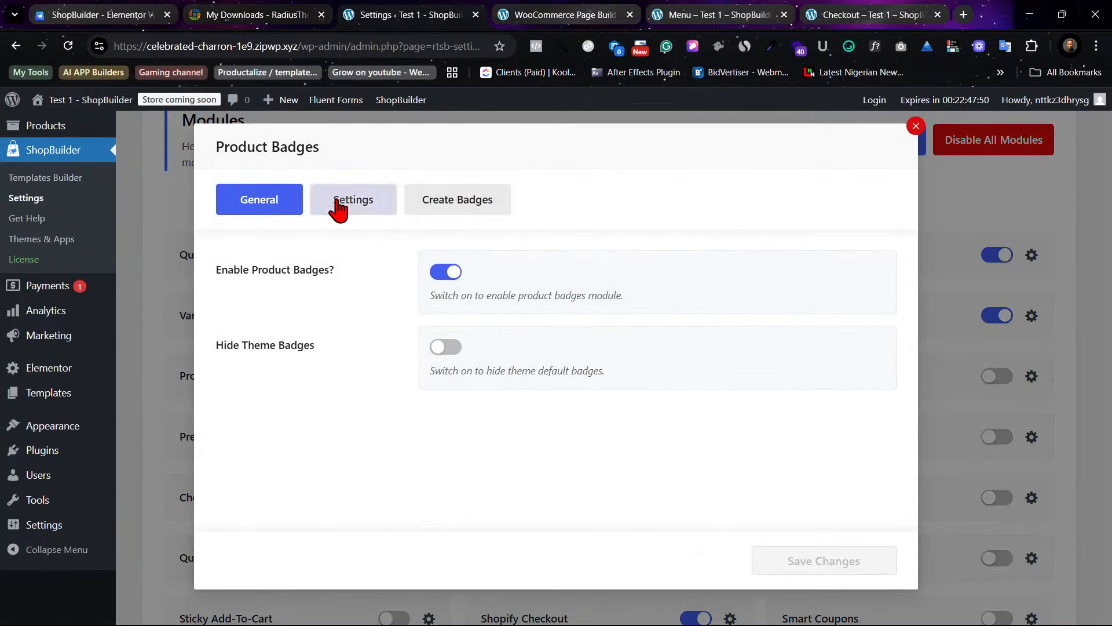
{"action": "left_click", "coordinate": [430, 209]}
{"action": "left_click", "coordinate": [358, 204]}
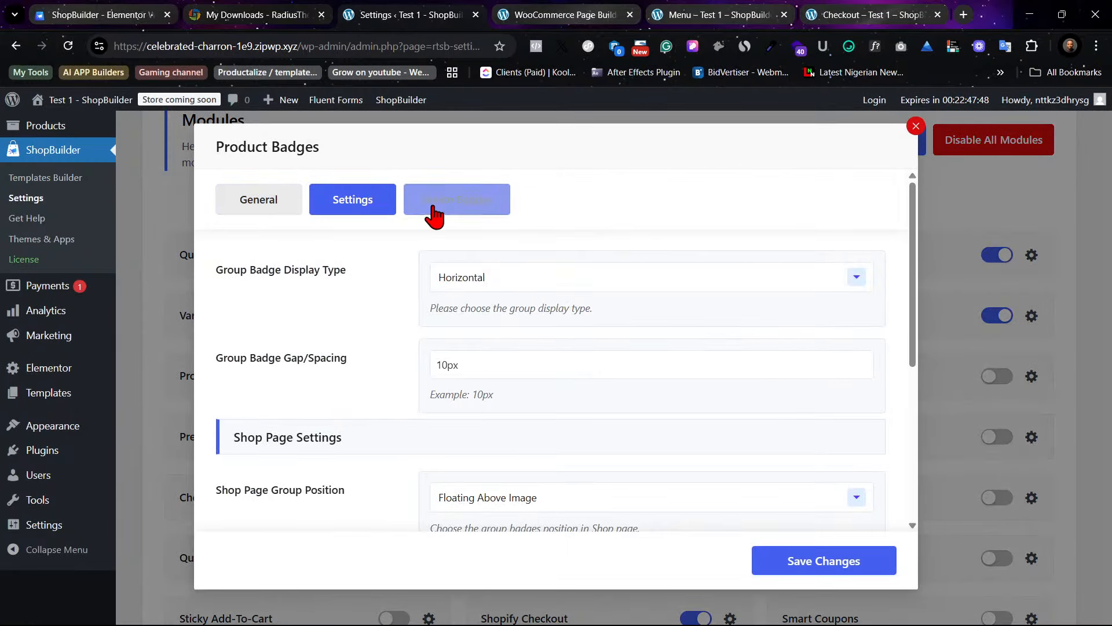
{"action": "left_click", "coordinate": [462, 217]}
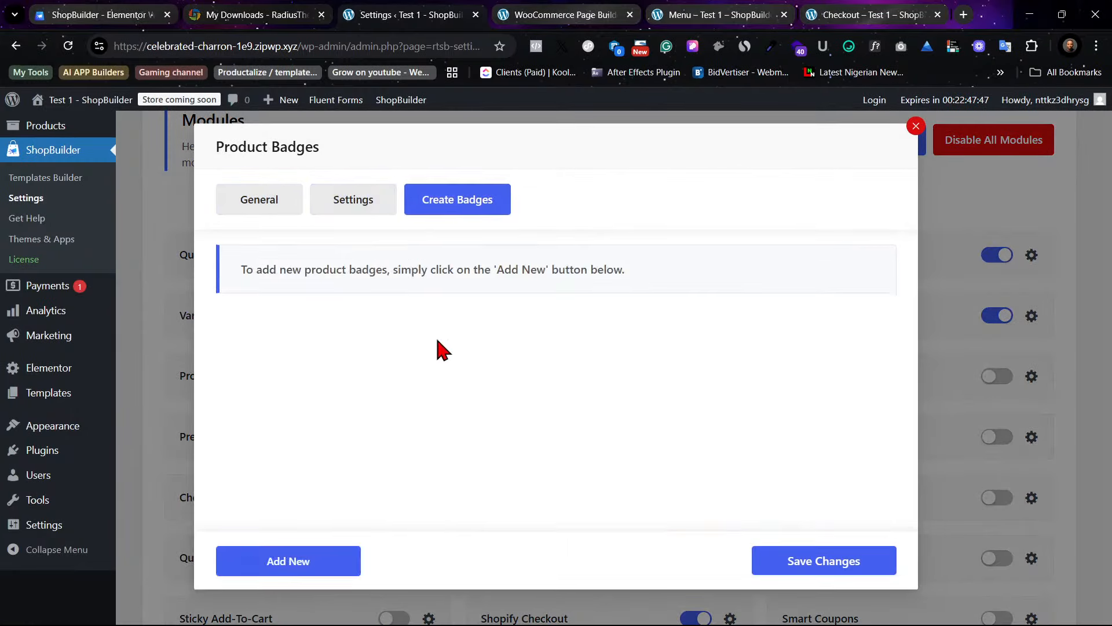
{"action": "left_click", "coordinate": [341, 560]}
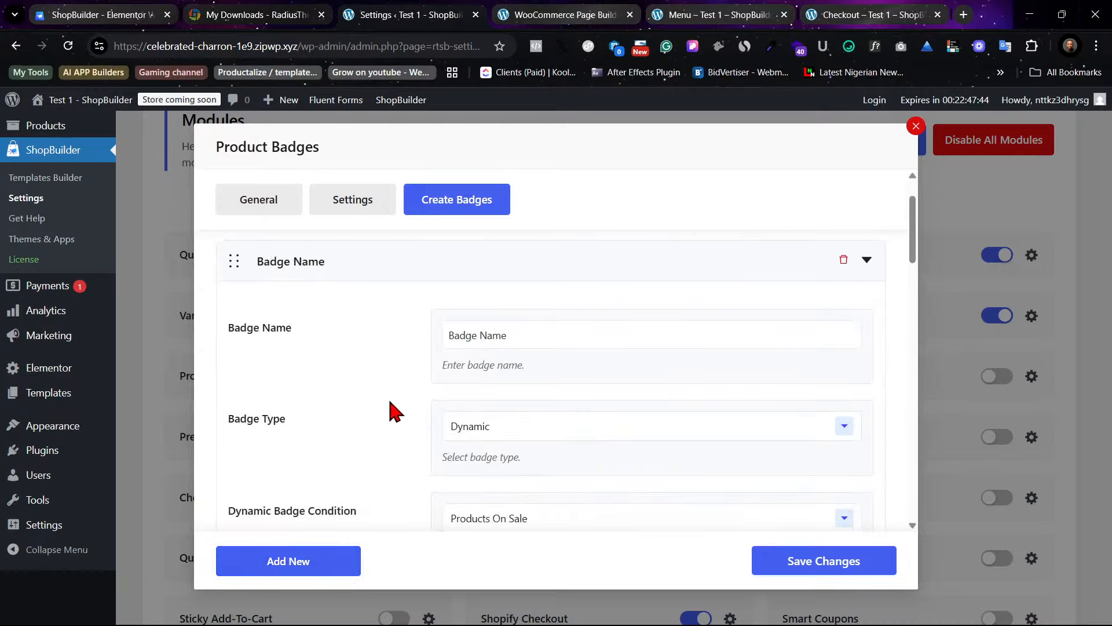
Step: Examine the new badge's type, dynamic condition, text preset, applicable products and style options
{"action": "left_click", "coordinate": [564, 434]}
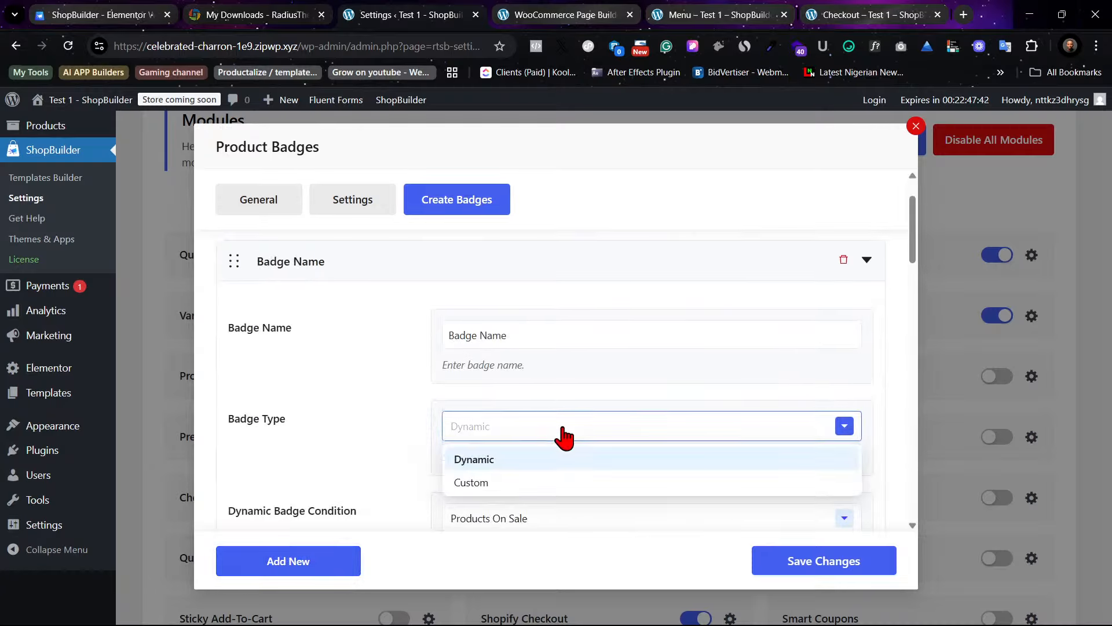
{"action": "left_click", "coordinate": [564, 435]}
{"action": "scroll", "coordinate": [611, 417], "scroll_direction": "down", "scroll_amount": 2}
{"action": "left_click", "coordinate": [602, 454]}
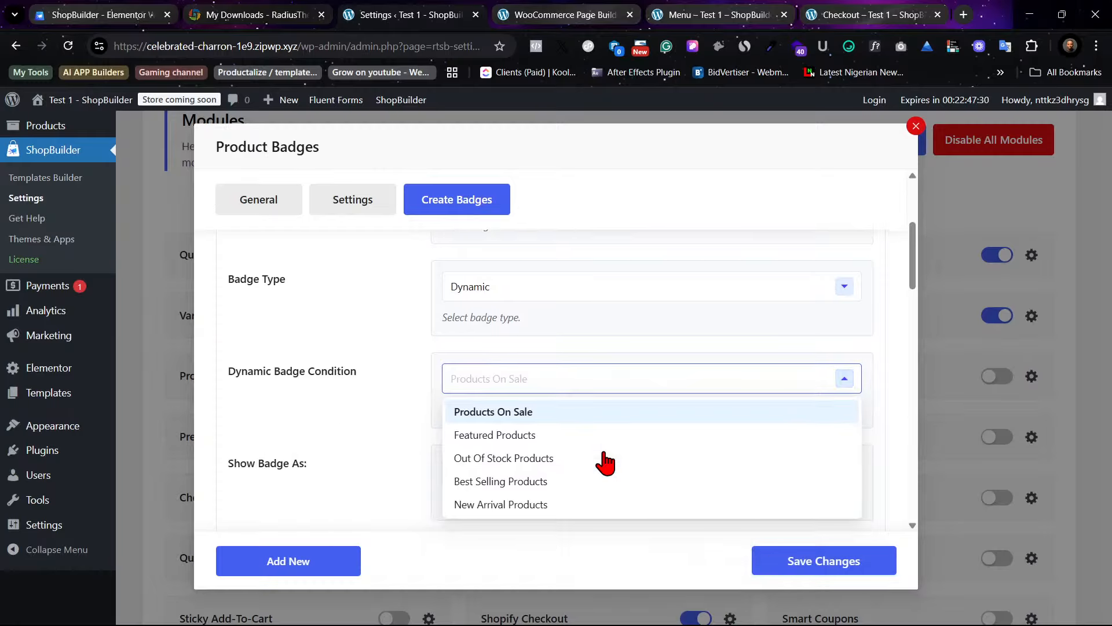
{"action": "left_click", "coordinate": [380, 427]}
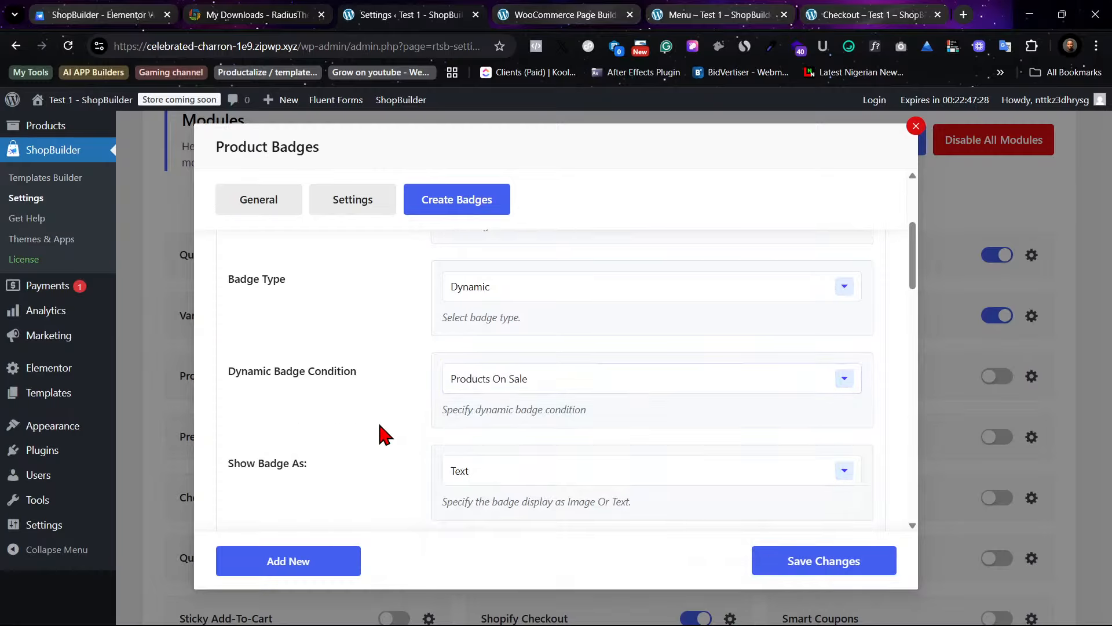
{"action": "scroll", "coordinate": [380, 427], "scroll_direction": "down", "scroll_amount": 3}
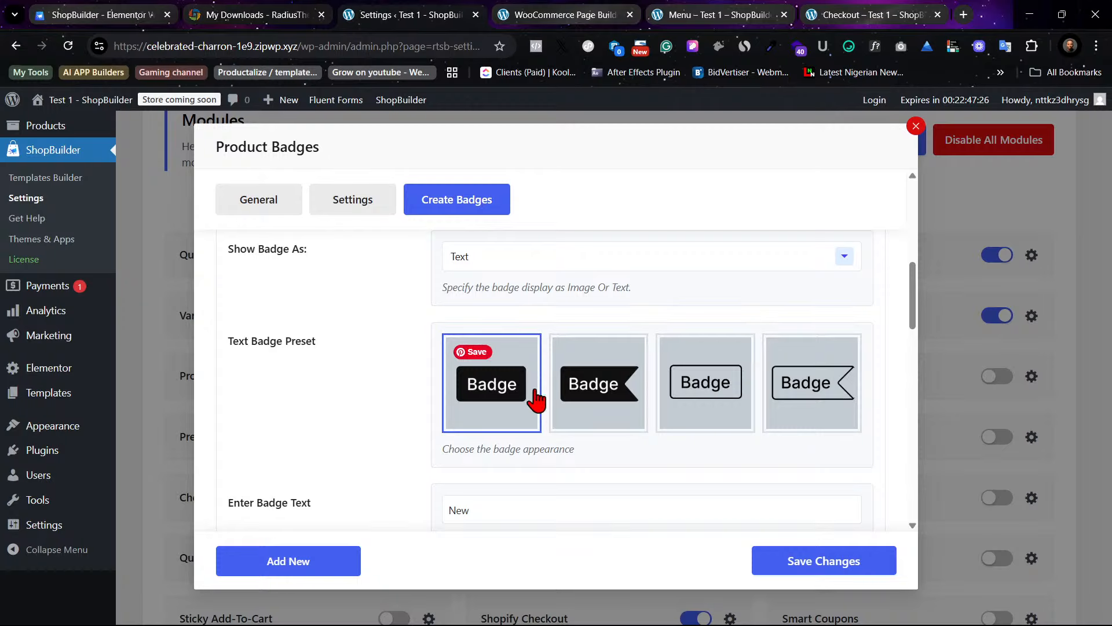
{"action": "scroll", "coordinate": [623, 384], "scroll_direction": "down", "scroll_amount": 5}
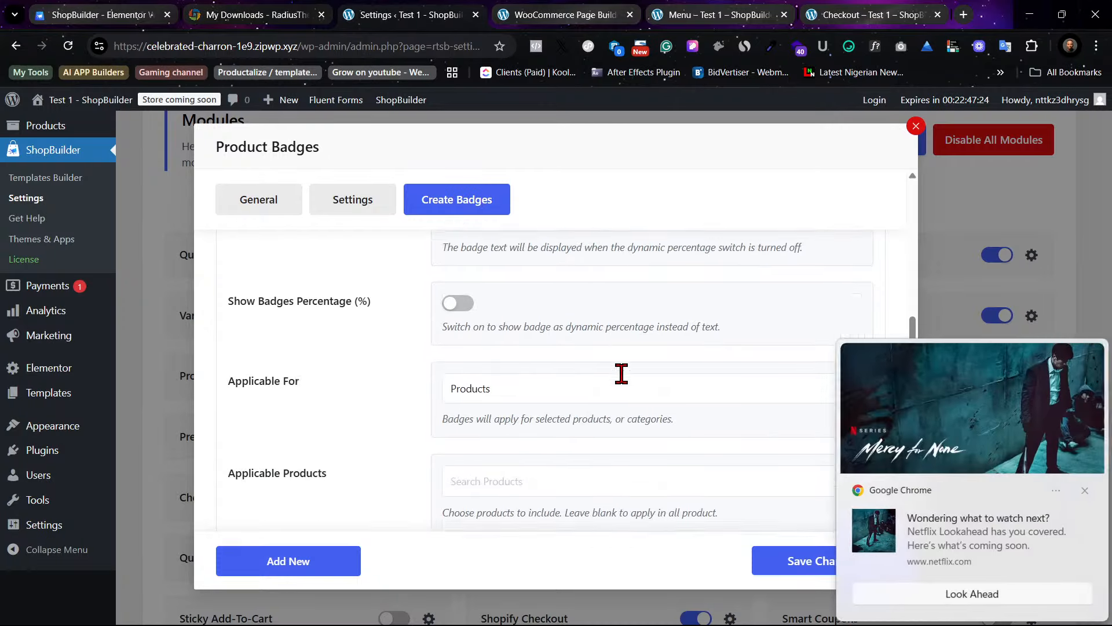
{"action": "left_click", "coordinate": [1082, 491]}
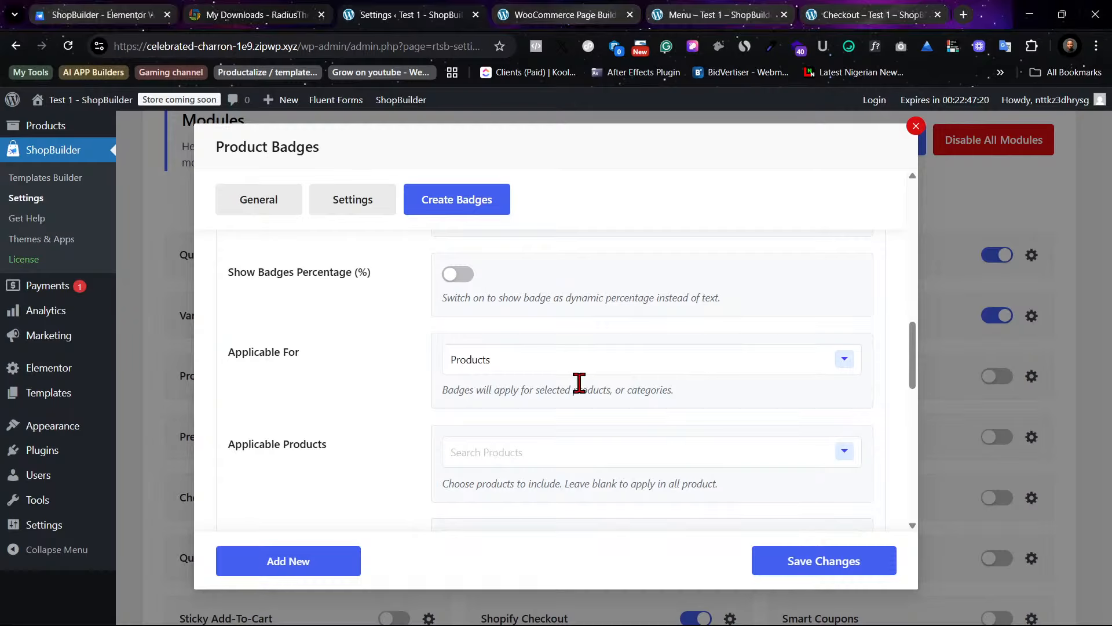
{"action": "scroll", "coordinate": [580, 383], "scroll_direction": "down", "scroll_amount": 10}
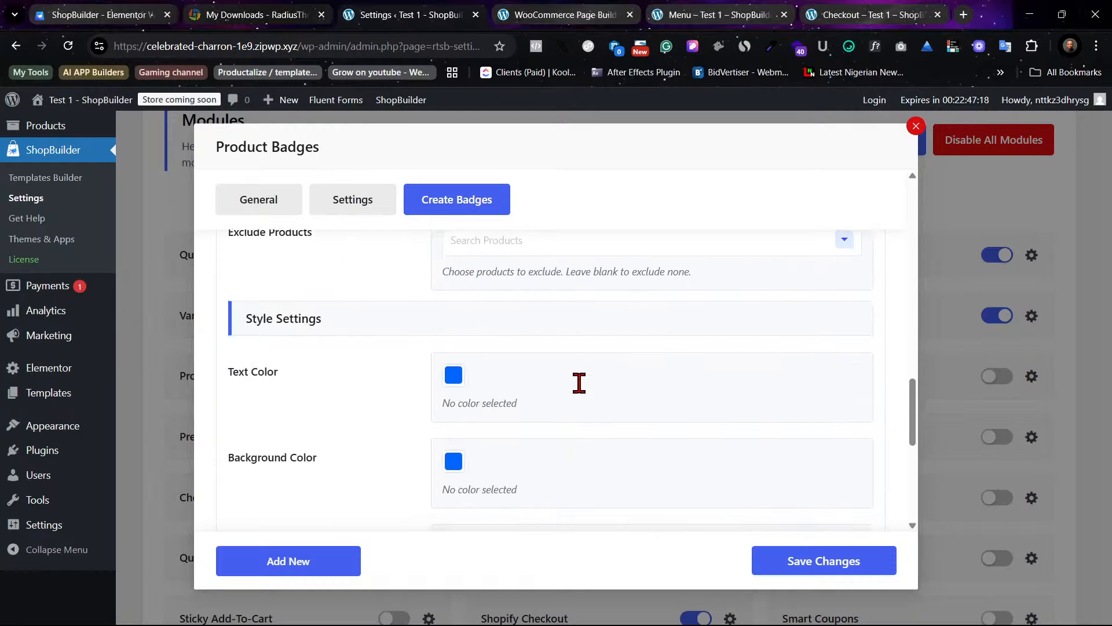
Step: Collapse the new badge's details and delete the badge from the Product Badges list
{"action": "scroll", "coordinate": [581, 393], "scroll_direction": "up", "scroll_amount": 15}
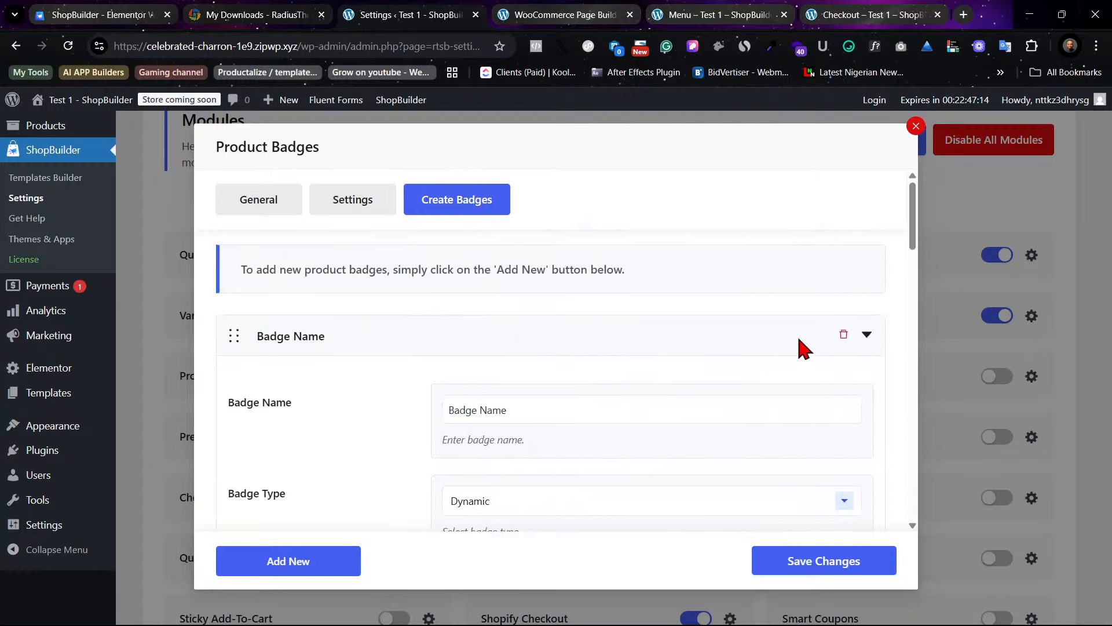
{"action": "left_click", "coordinate": [858, 341]}
{"action": "left_click", "coordinate": [854, 336]}
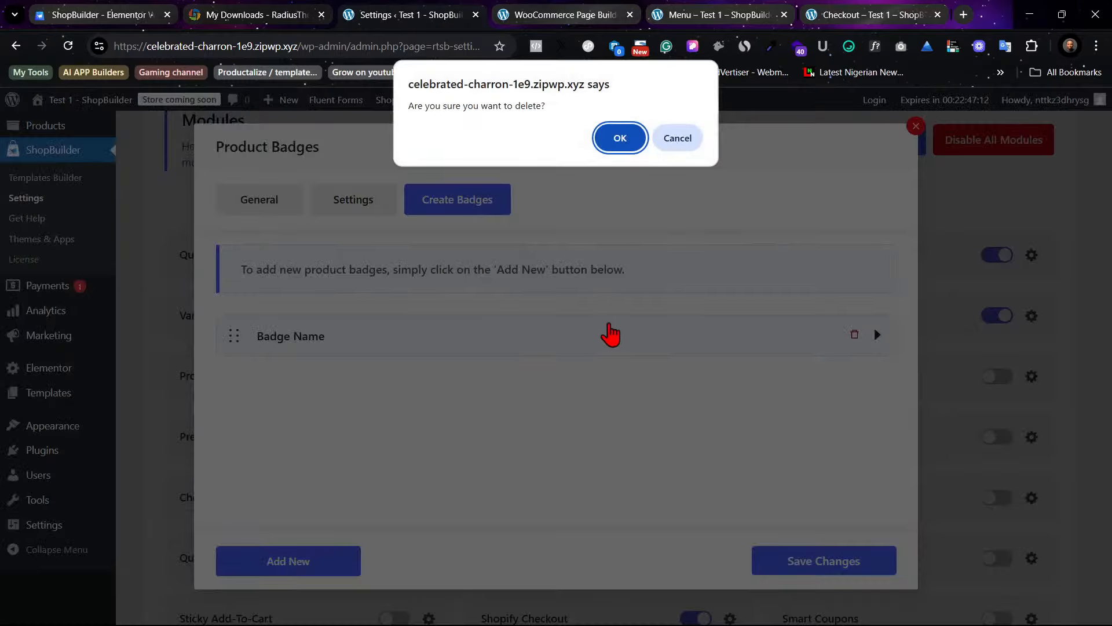
{"action": "left_click", "coordinate": [630, 139]}
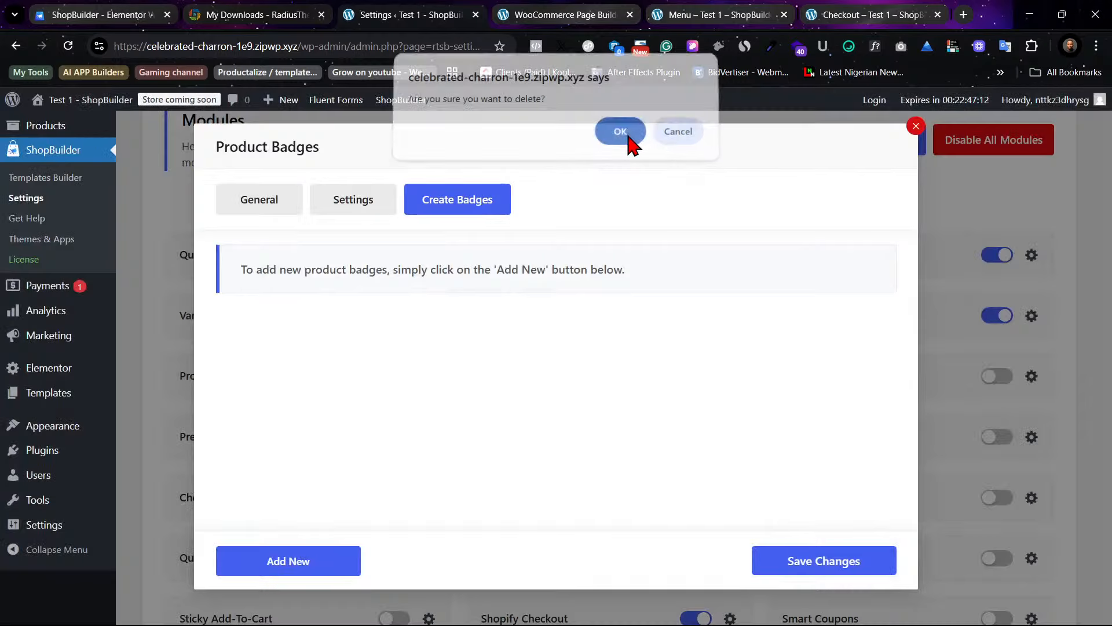
Step: Disable the Product Badges module in its general settings and save the changes
{"action": "left_click", "coordinate": [261, 214]}
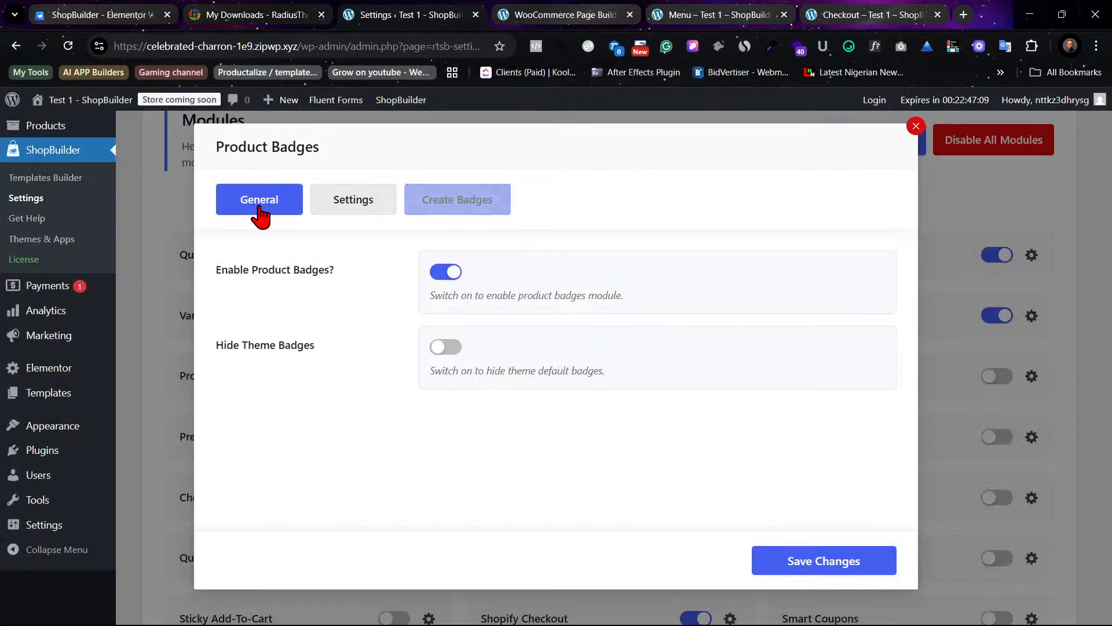
{"action": "left_click", "coordinate": [446, 272]}
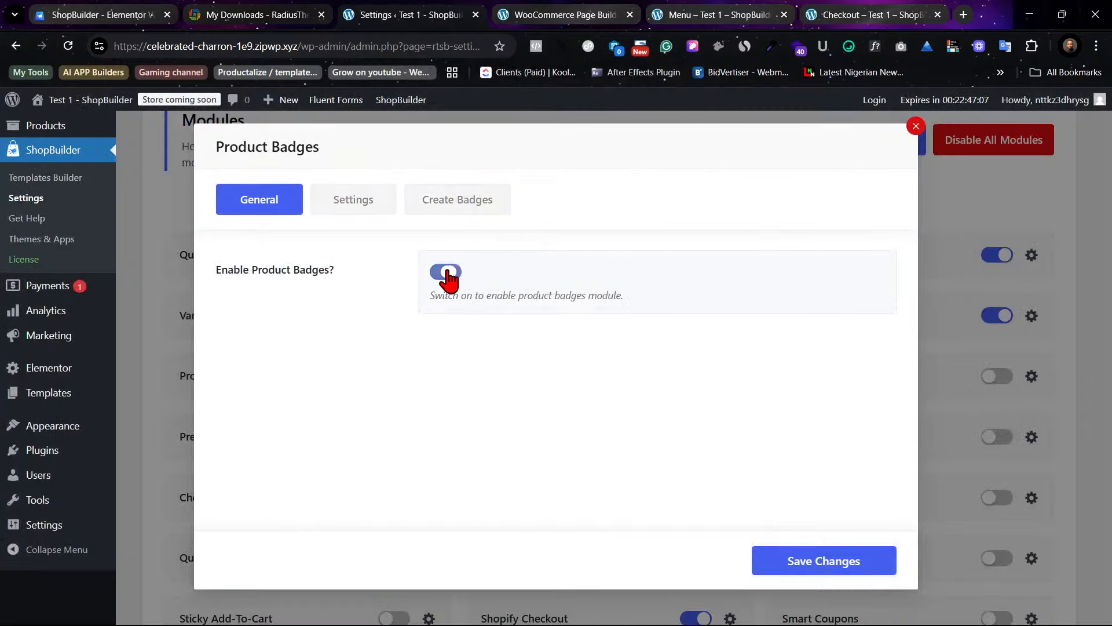
{"action": "left_click", "coordinate": [810, 564]}
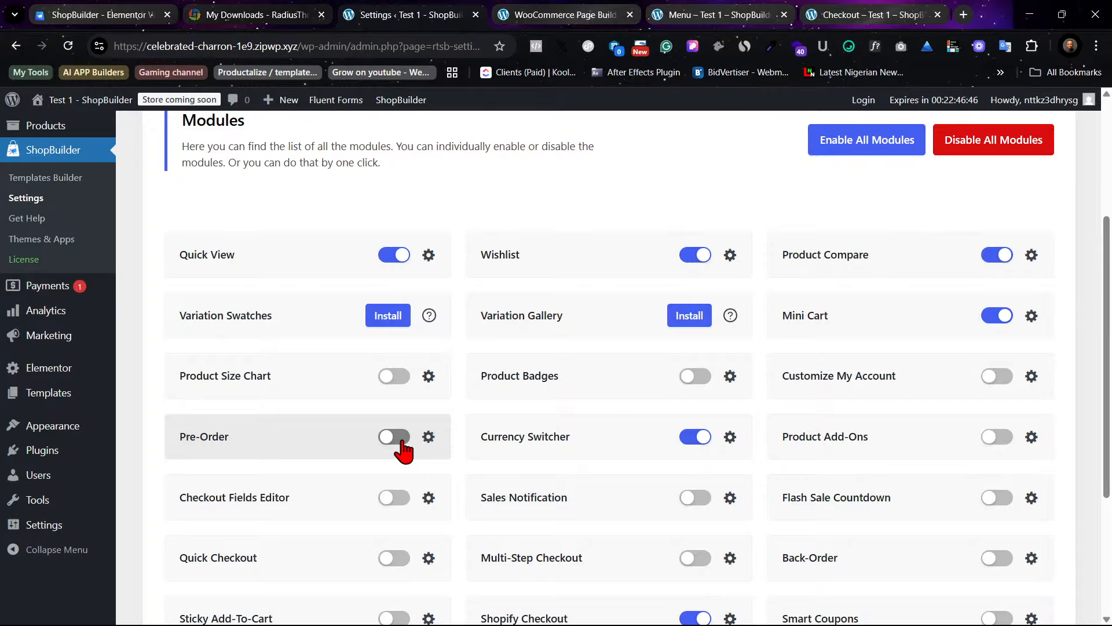
Step: Open the Flash Sale Countdown module settings from the modules list and enable the module
{"action": "scroll", "coordinate": [404, 451], "scroll_direction": "down", "scroll_amount": 1}
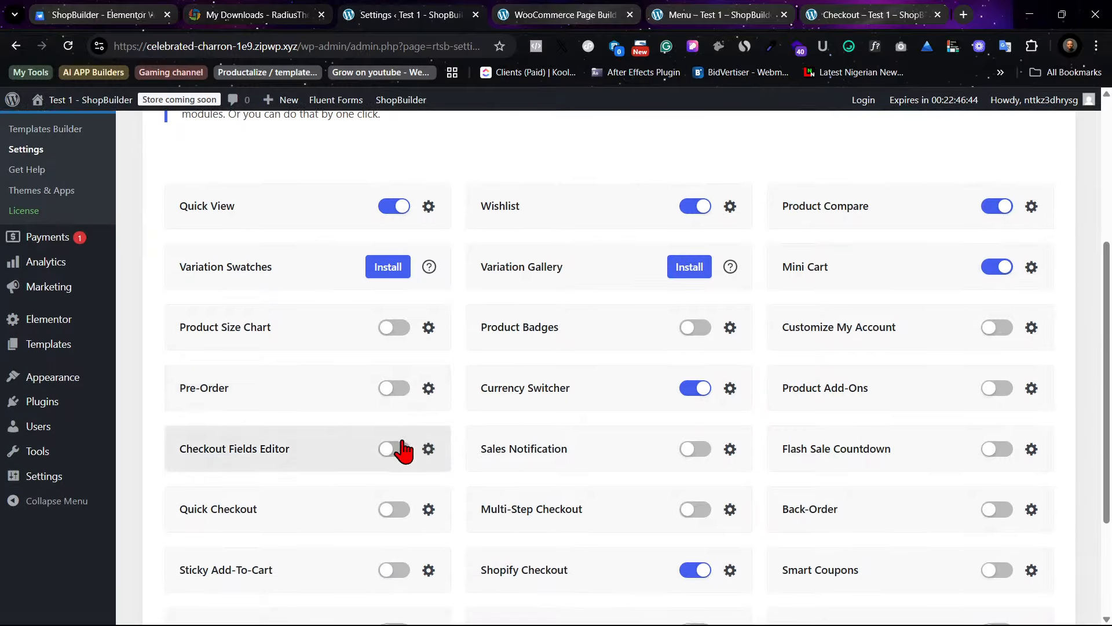
{"action": "scroll", "coordinate": [404, 450], "scroll_direction": "up", "scroll_amount": 1}
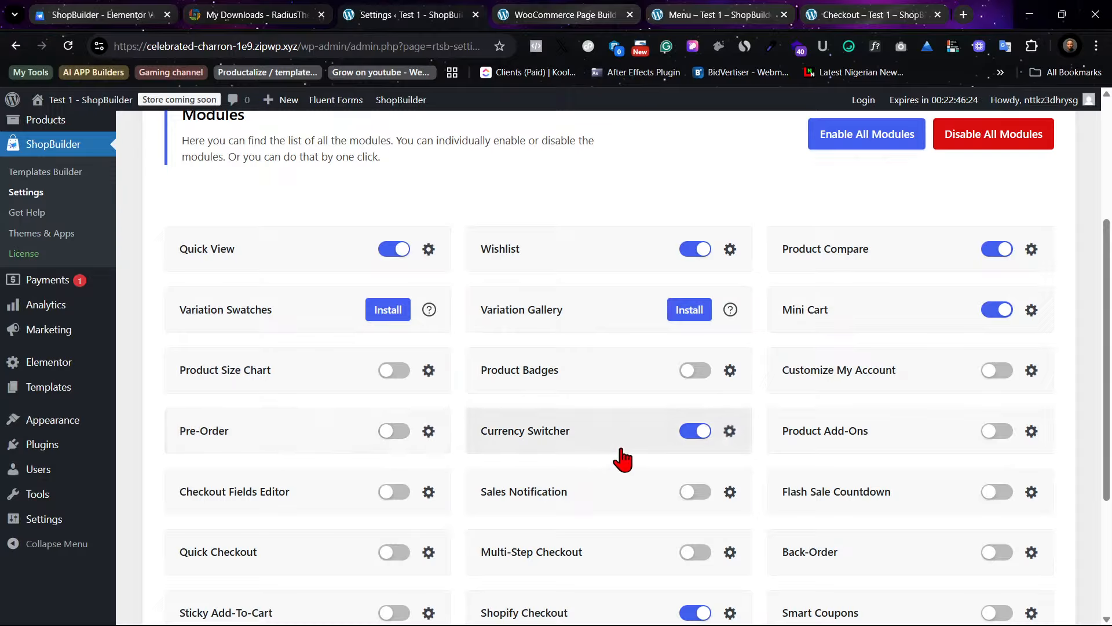
{"action": "scroll", "coordinate": [737, 464], "scroll_direction": "down", "scroll_amount": 1}
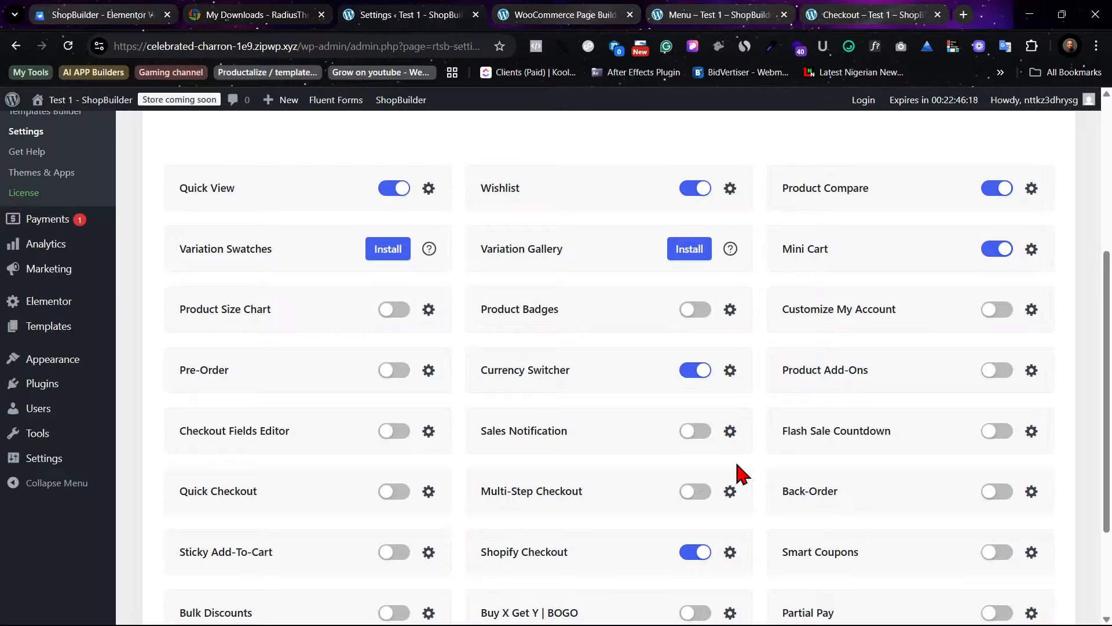
{"action": "left_click", "coordinate": [1005, 436]}
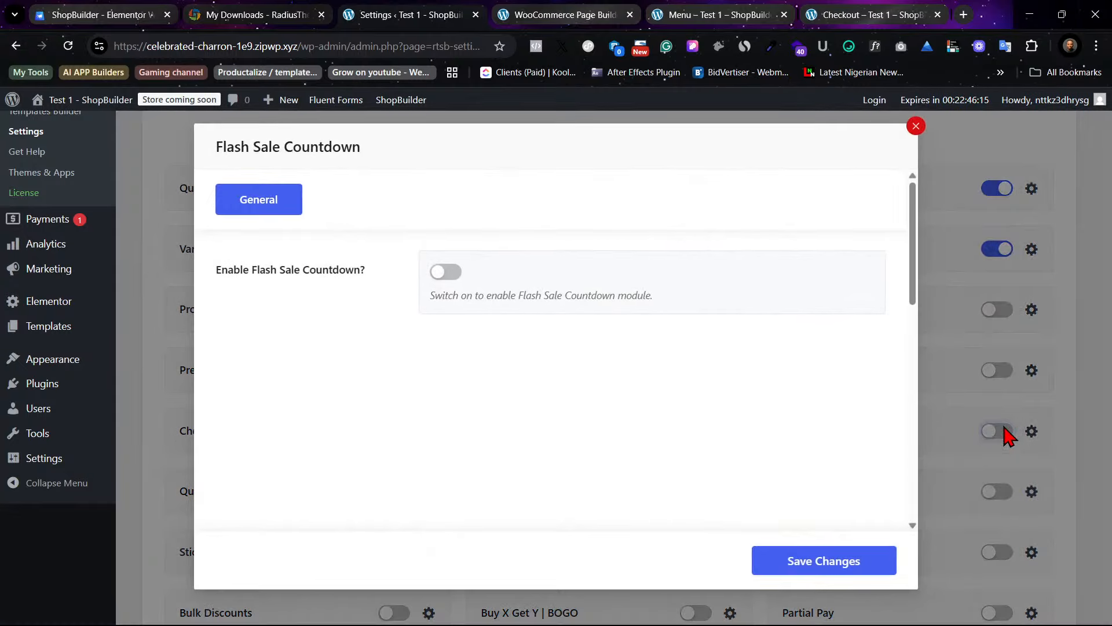
{"action": "left_click", "coordinate": [447, 272]}
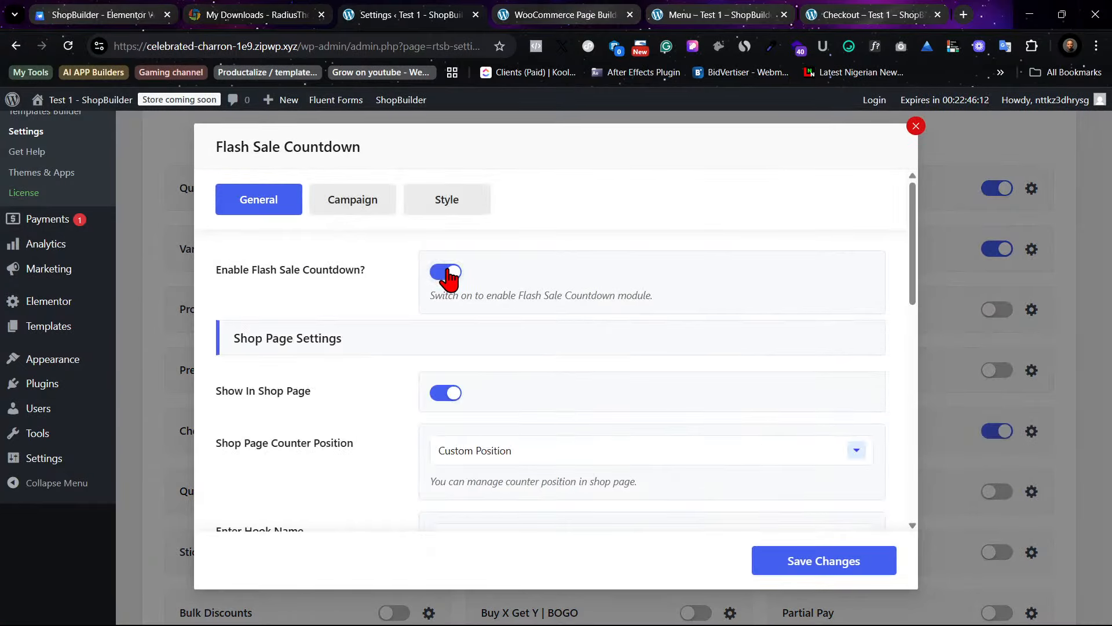
Step: Review the Flash Sale Countdown's shop page and product page options, including the counter position choices, and close the settings
{"action": "scroll", "coordinate": [450, 278], "scroll_direction": "down", "scroll_amount": 2}
{"action": "scroll", "coordinate": [449, 280], "scroll_direction": "down", "scroll_amount": 1}
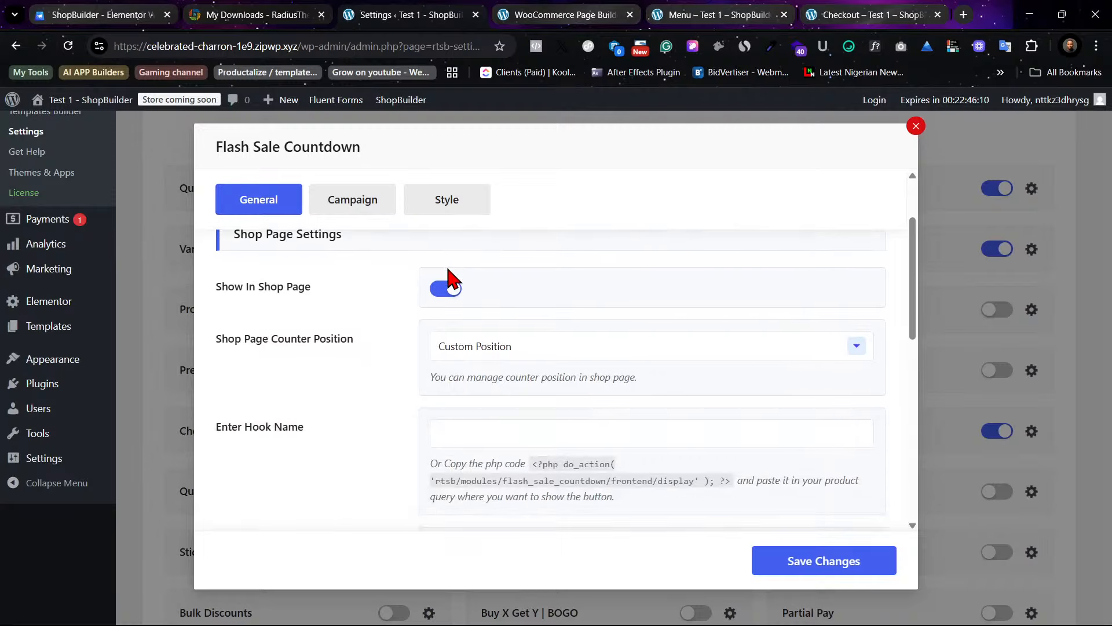
{"action": "scroll", "coordinate": [450, 279], "scroll_direction": "down", "scroll_amount": 1}
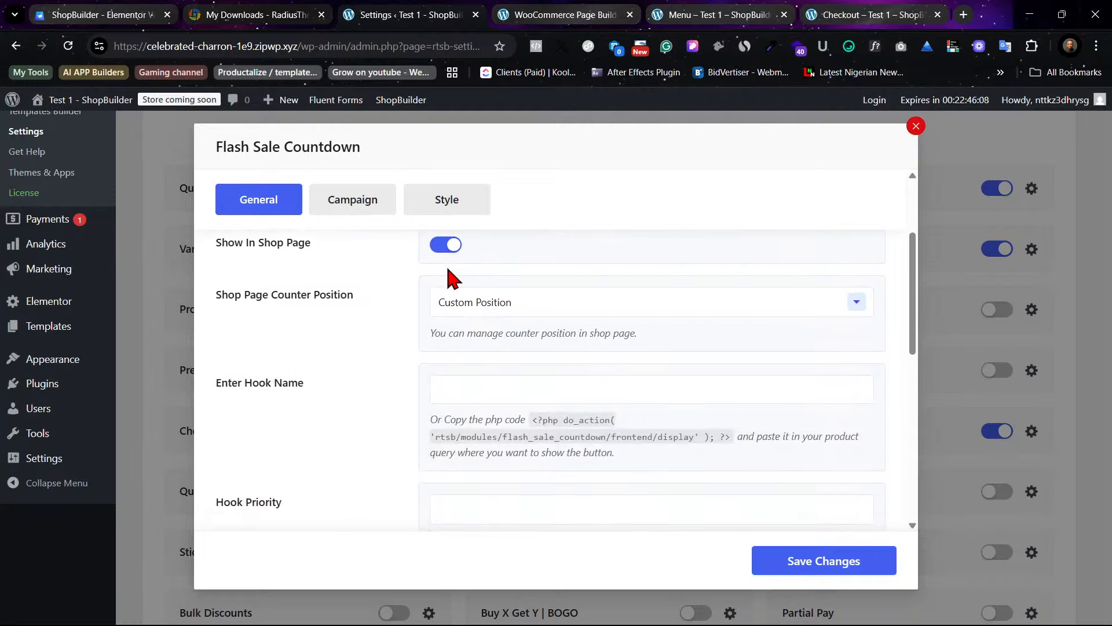
{"action": "left_click", "coordinate": [506, 312]}
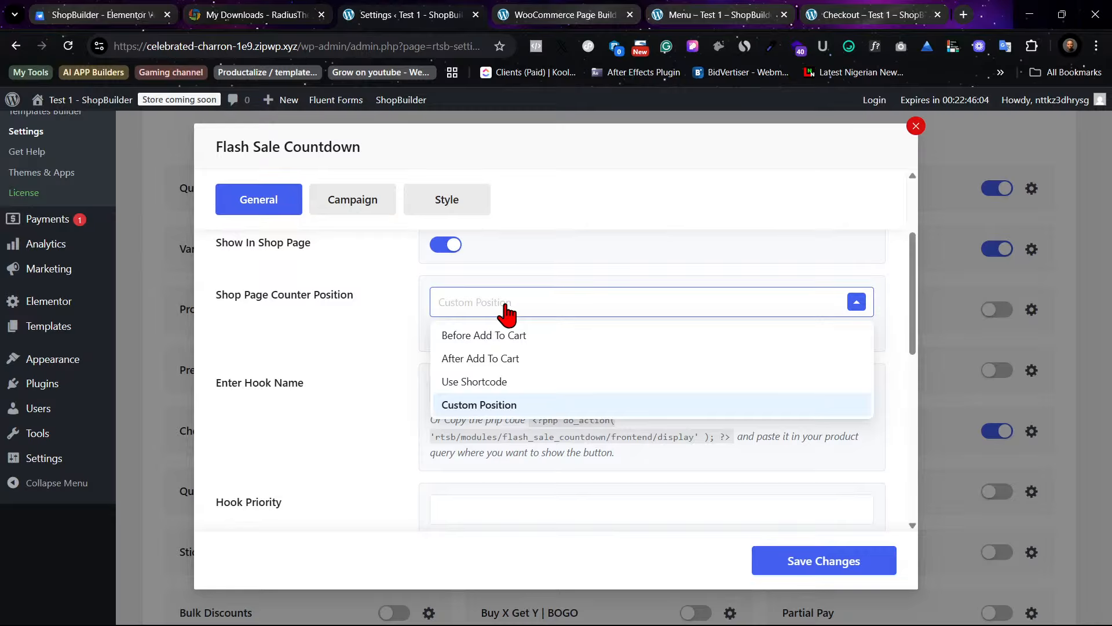
{"action": "left_click", "coordinate": [506, 312]}
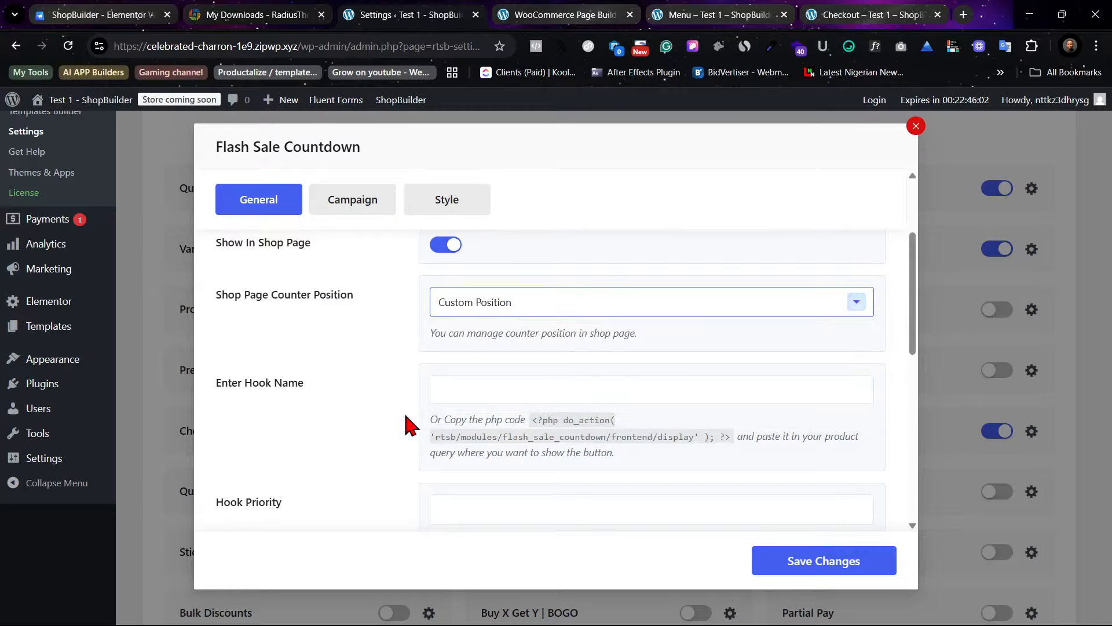
{"action": "scroll", "coordinate": [406, 420], "scroll_direction": "down", "scroll_amount": 2}
{"action": "scroll", "coordinate": [407, 426], "scroll_direction": "down", "scroll_amount": 6}
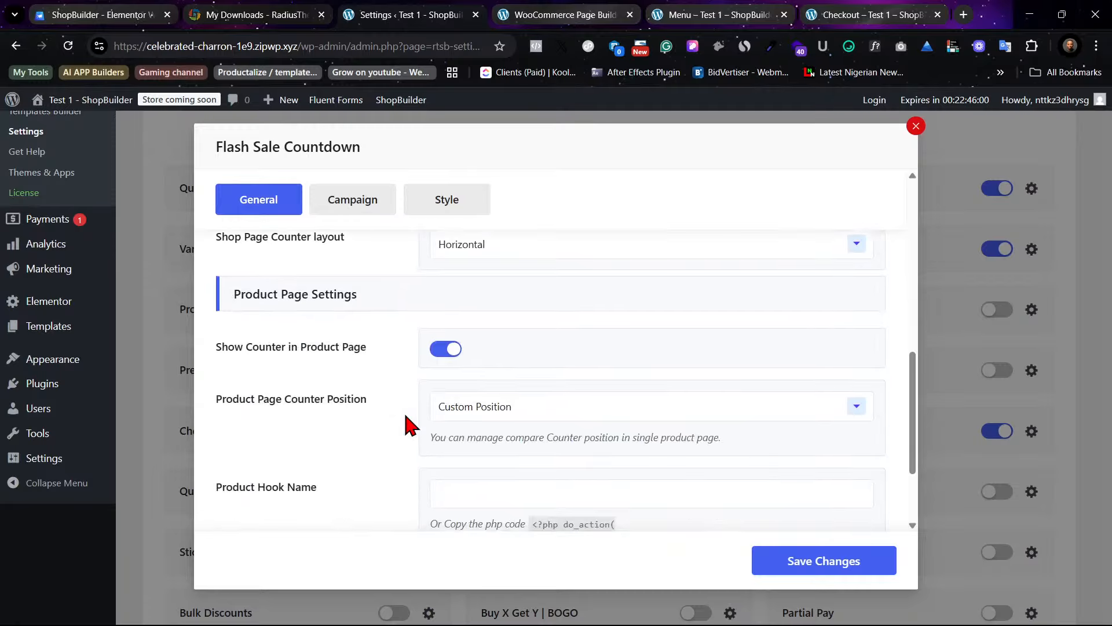
{"action": "scroll", "coordinate": [407, 426], "scroll_direction": "up", "scroll_amount": 10}
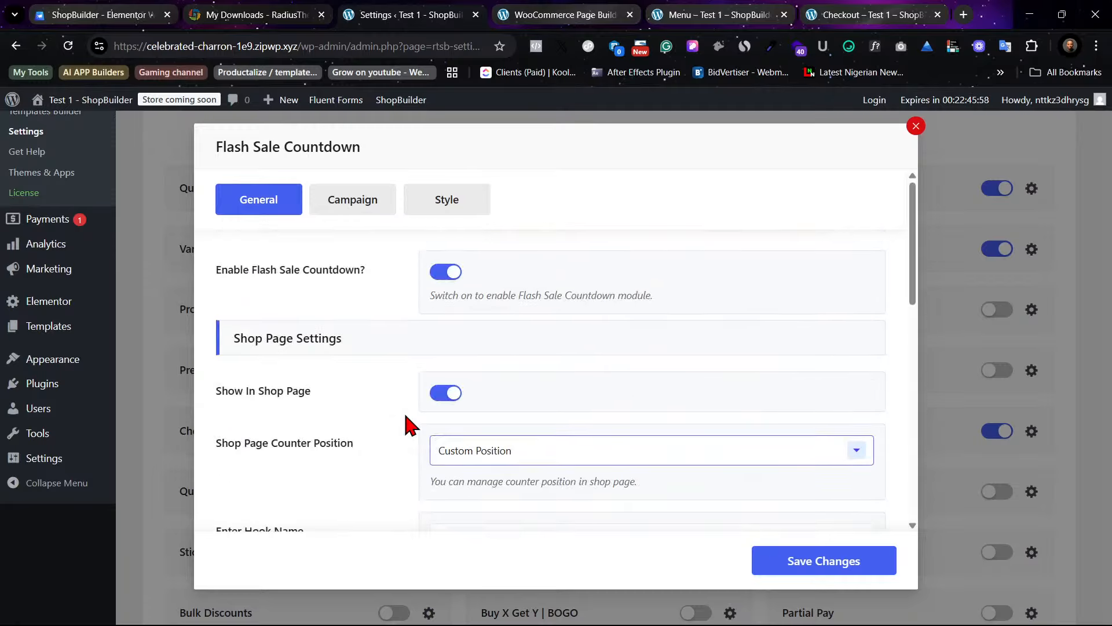
{"action": "left_click", "coordinate": [915, 125]}
Step: Open ShopBuilder's Themes & Apps page and look over the offered WooCommerce themes and mobile app
{"action": "scroll", "coordinate": [261, 290], "scroll_direction": "up", "scroll_amount": 2}
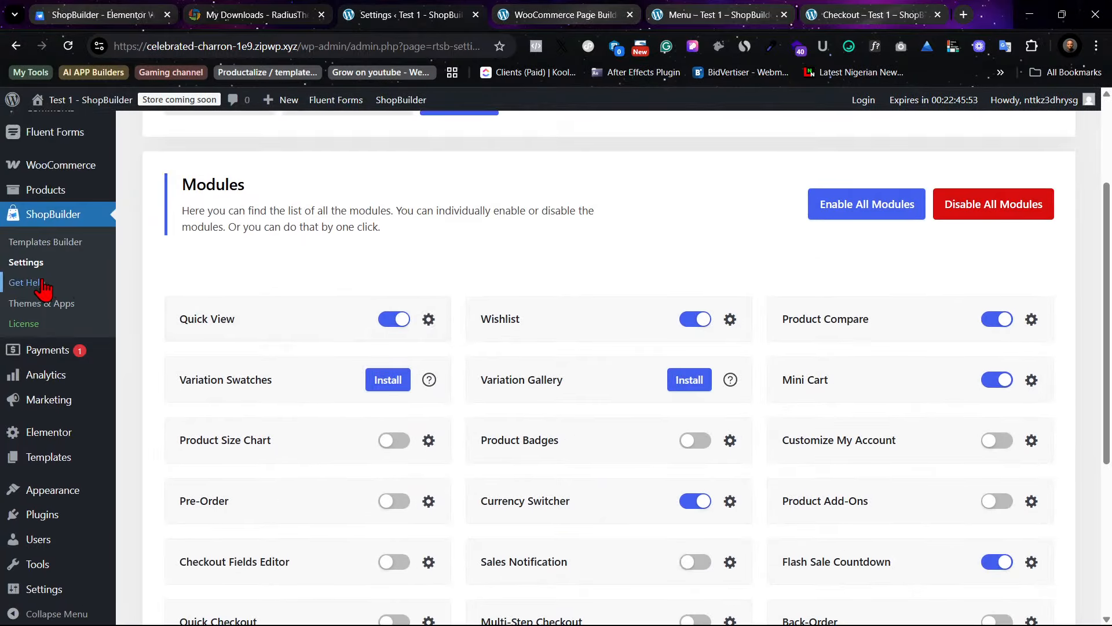
{"action": "left_click", "coordinate": [77, 308]}
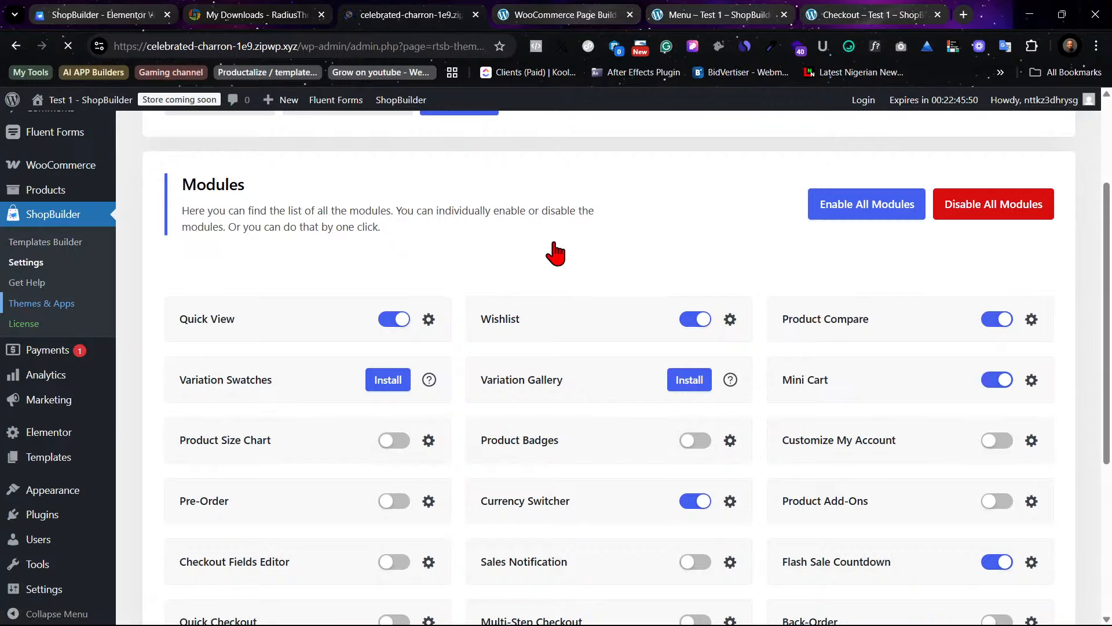
{"action": "scroll", "coordinate": [555, 252], "scroll_direction": "down", "scroll_amount": 3}
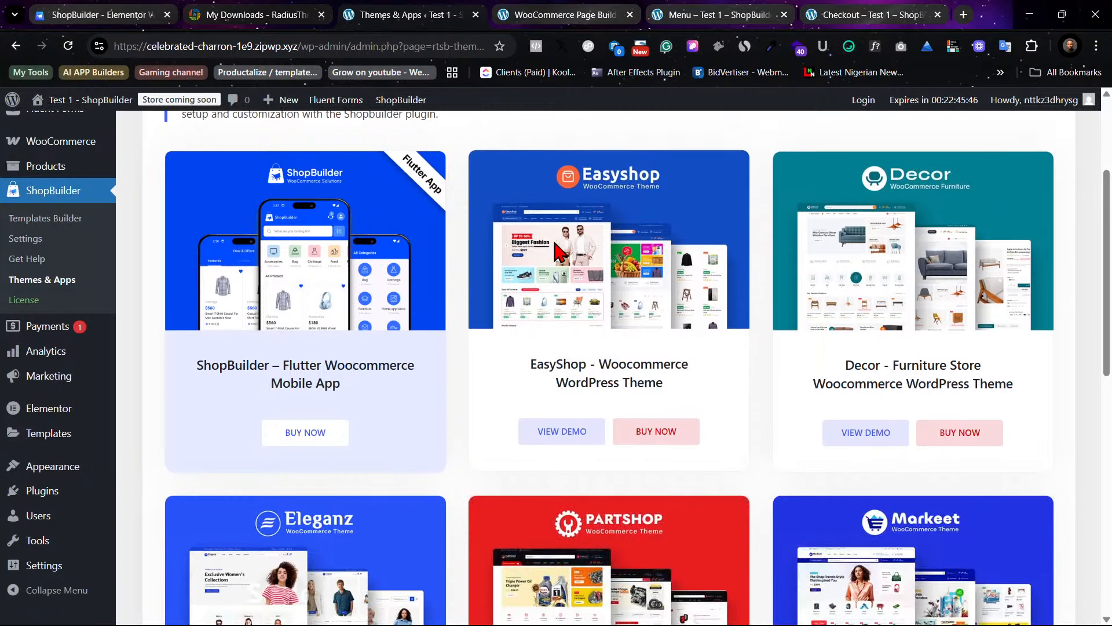
{"action": "scroll", "coordinate": [553, 249], "scroll_direction": "up", "scroll_amount": 2}
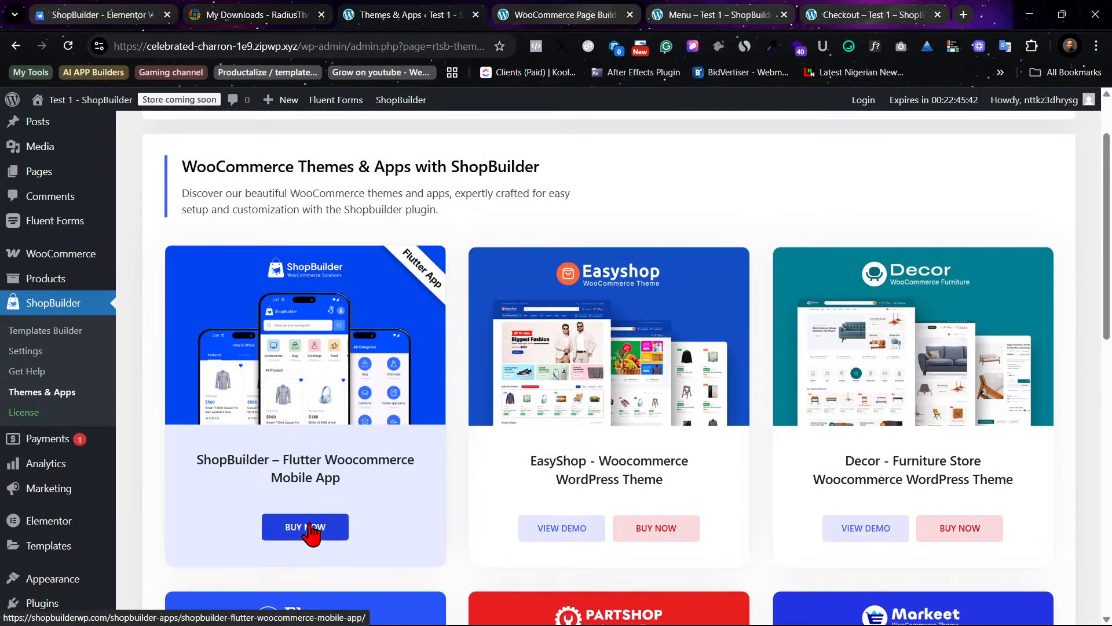
Step: Open the EasyShop theme's demo in a new browser tab and switch to it
{"action": "right_click", "coordinate": [573, 529]}
{"action": "left_click", "coordinate": [641, 322]}
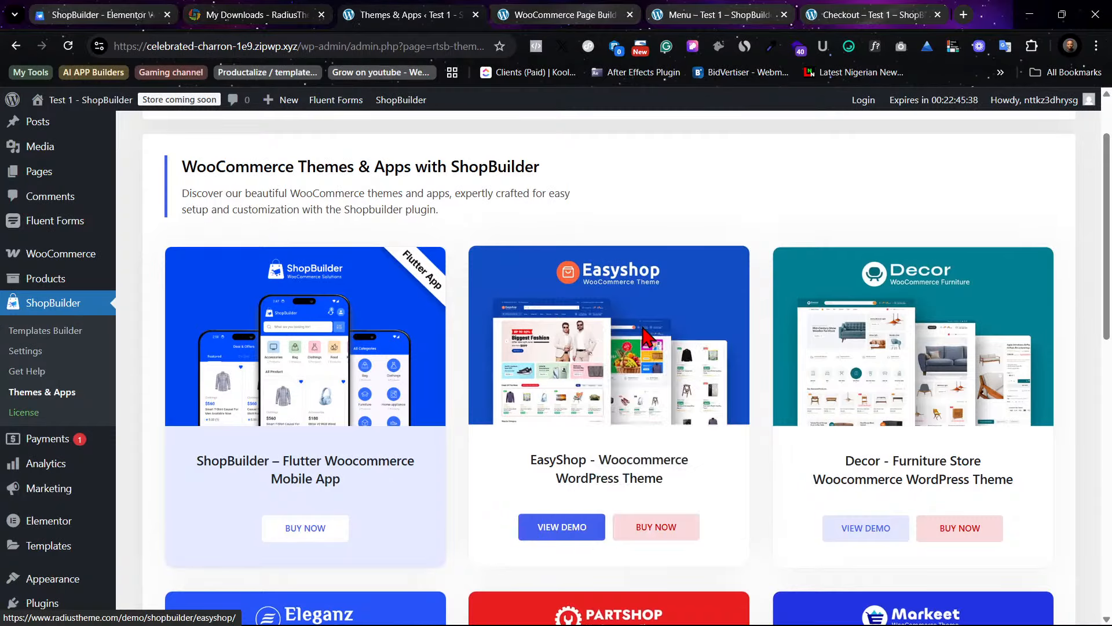
{"action": "left_click", "coordinate": [491, 12]}
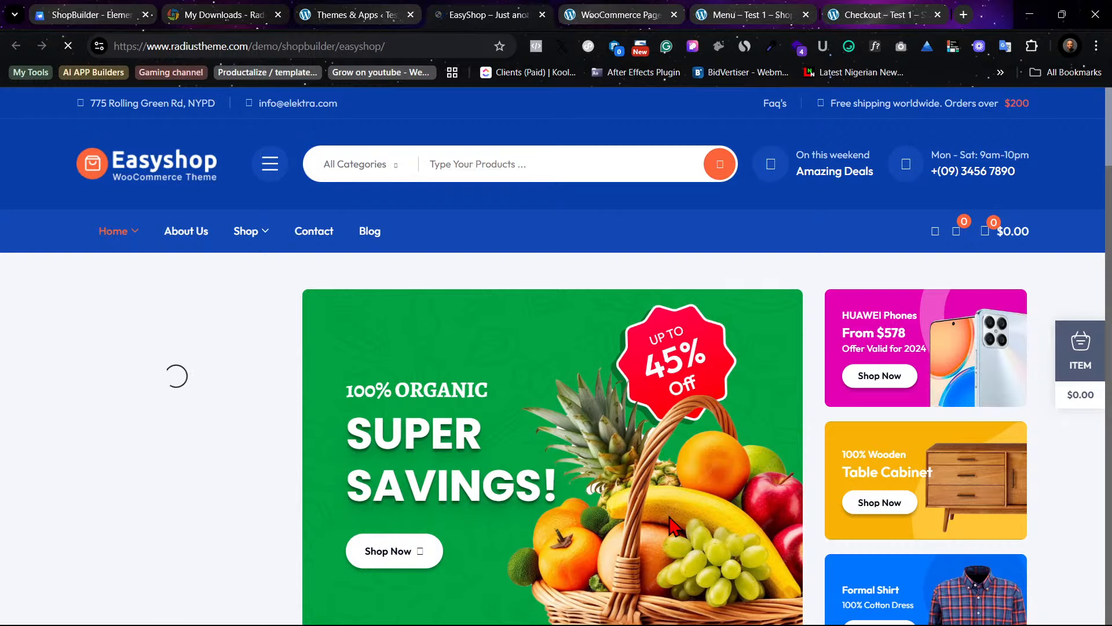
Step: View the EasyShop demo's hero area, open its floating cart and close the cart again
{"action": "scroll", "coordinate": [672, 524], "scroll_direction": "down", "scroll_amount": 3}
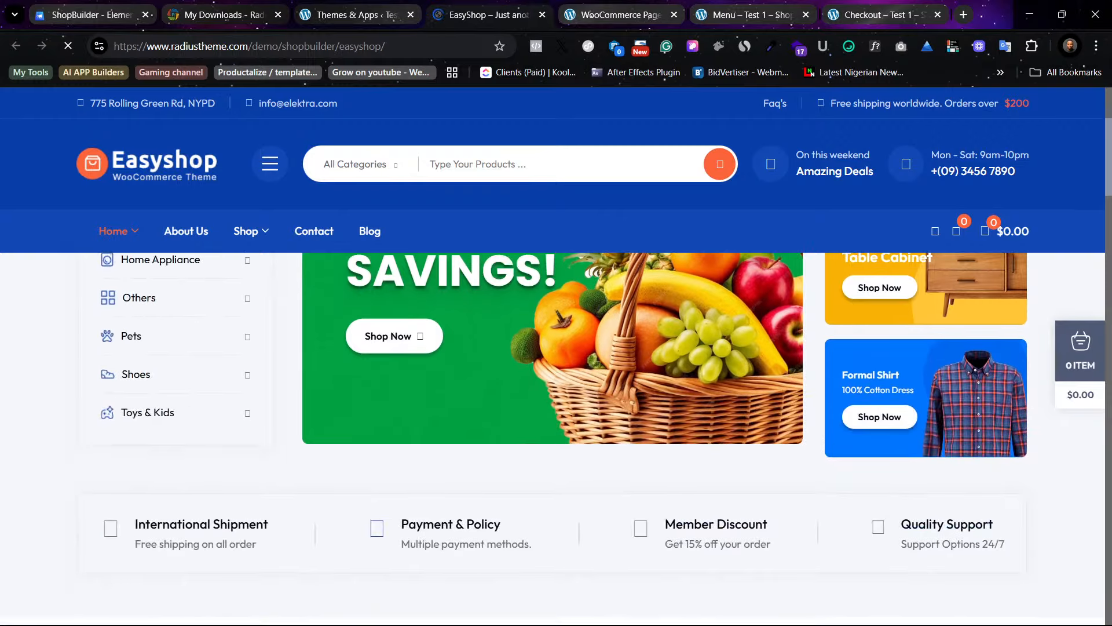
{"action": "left_click", "coordinate": [1083, 358]}
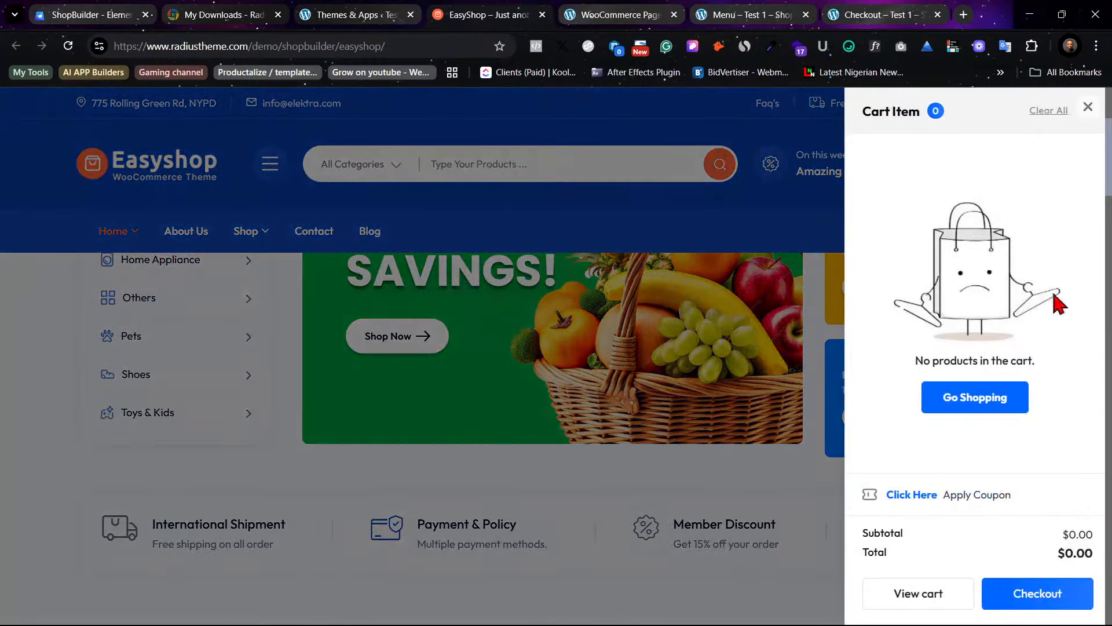
{"action": "left_click", "coordinate": [1087, 108]}
Step: Examine the EasyShop demo home page's featured products, deals, promotional banners, best sellers and footer
{"action": "scroll", "coordinate": [807, 310], "scroll_direction": "down", "scroll_amount": 1}
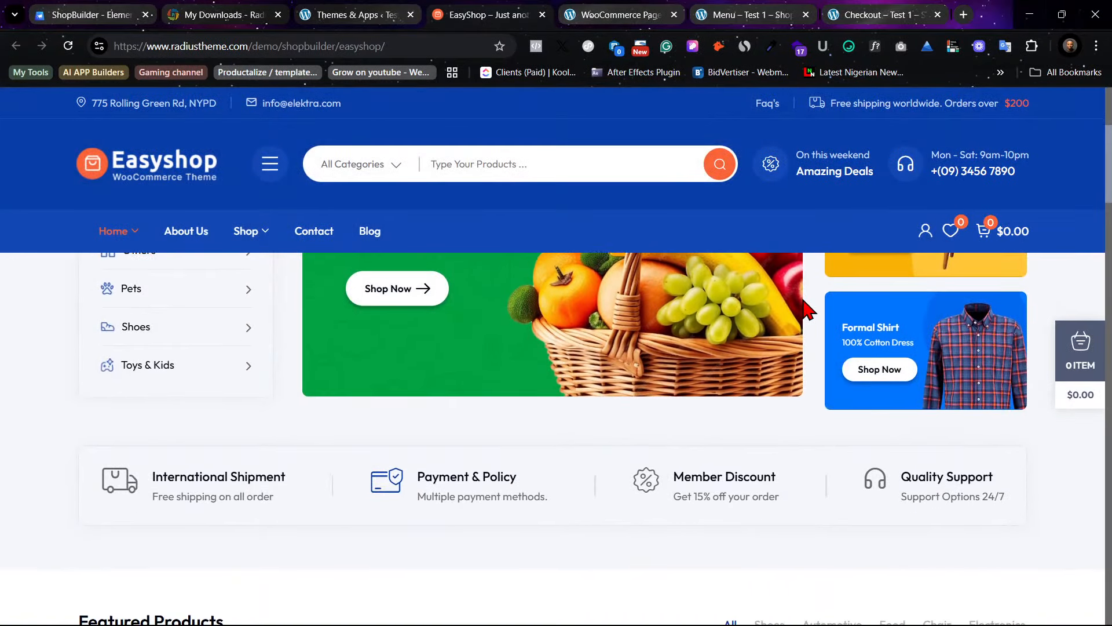
{"action": "scroll", "coordinate": [807, 310], "scroll_direction": "down", "scroll_amount": 8}
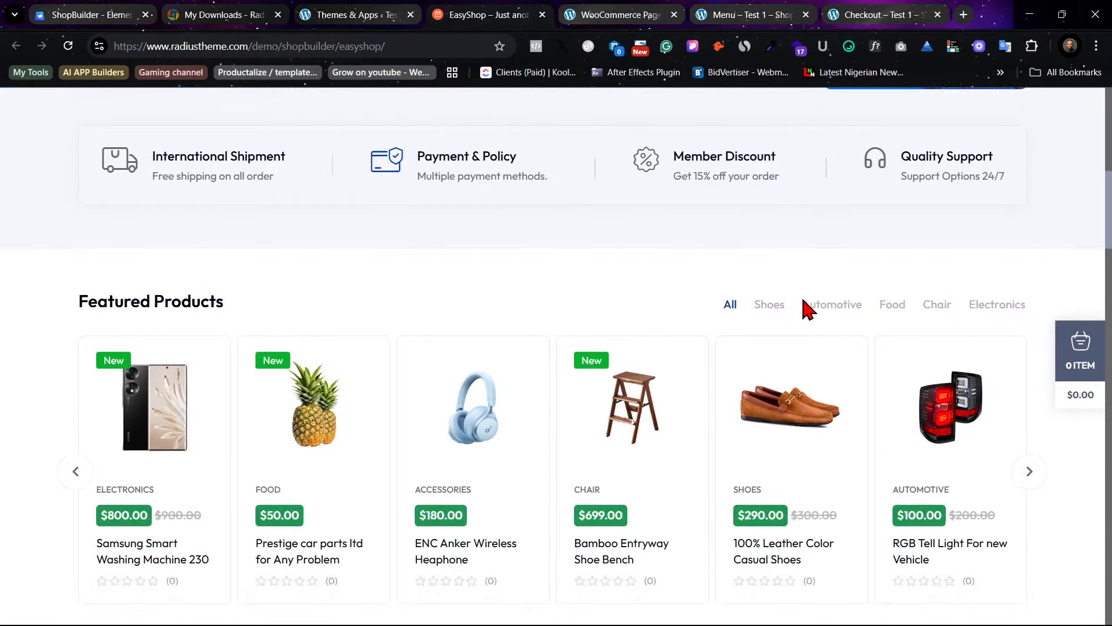
{"action": "scroll", "coordinate": [807, 310], "scroll_direction": "down", "scroll_amount": 11}
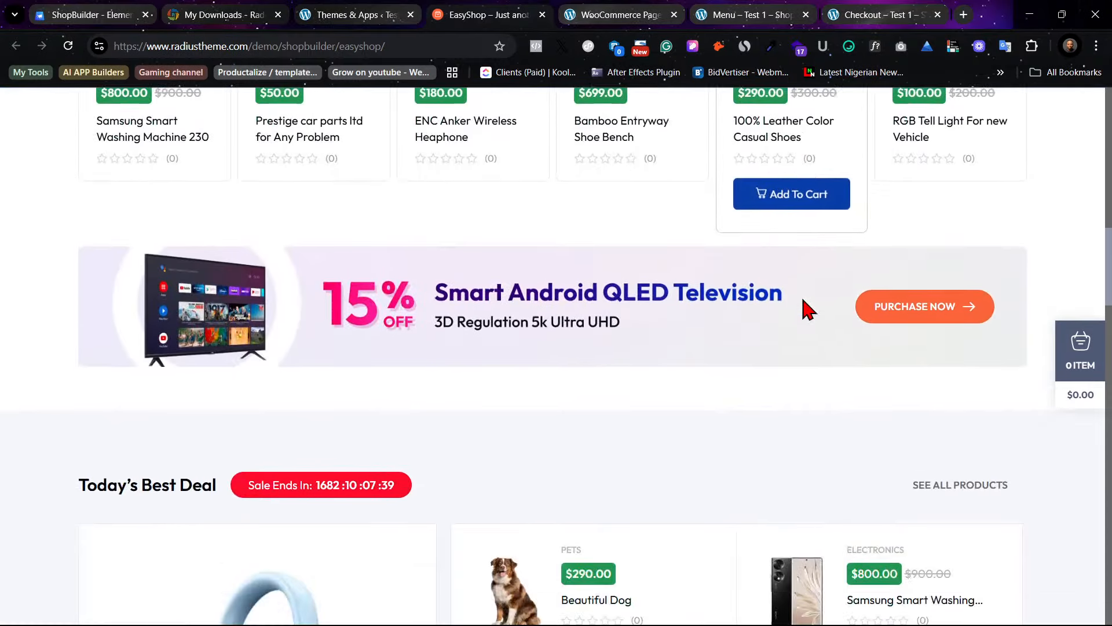
{"action": "scroll", "coordinate": [805, 310], "scroll_direction": "down", "scroll_amount": 3}
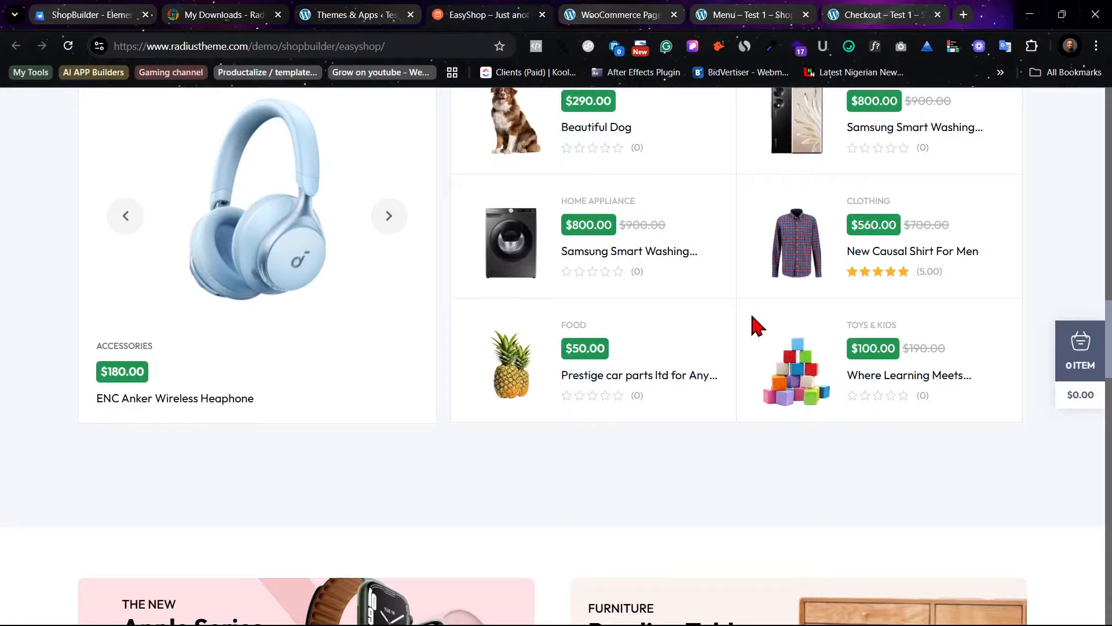
{"action": "scroll", "coordinate": [876, 347], "scroll_direction": "down", "scroll_amount": 7}
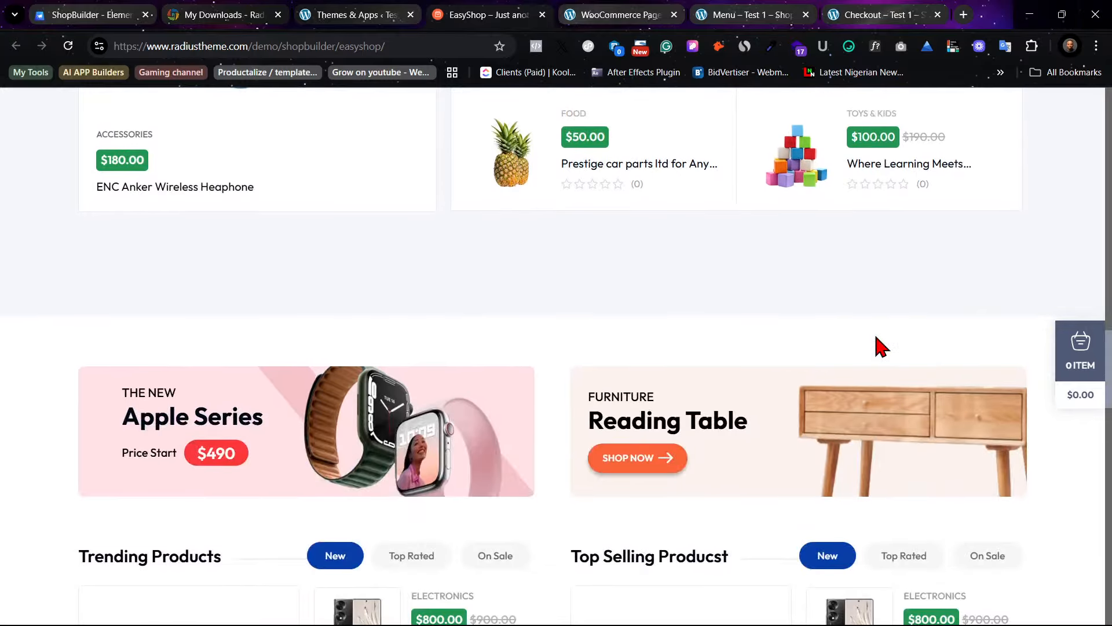
{"action": "scroll", "coordinate": [876, 346], "scroll_direction": "down", "scroll_amount": 4}
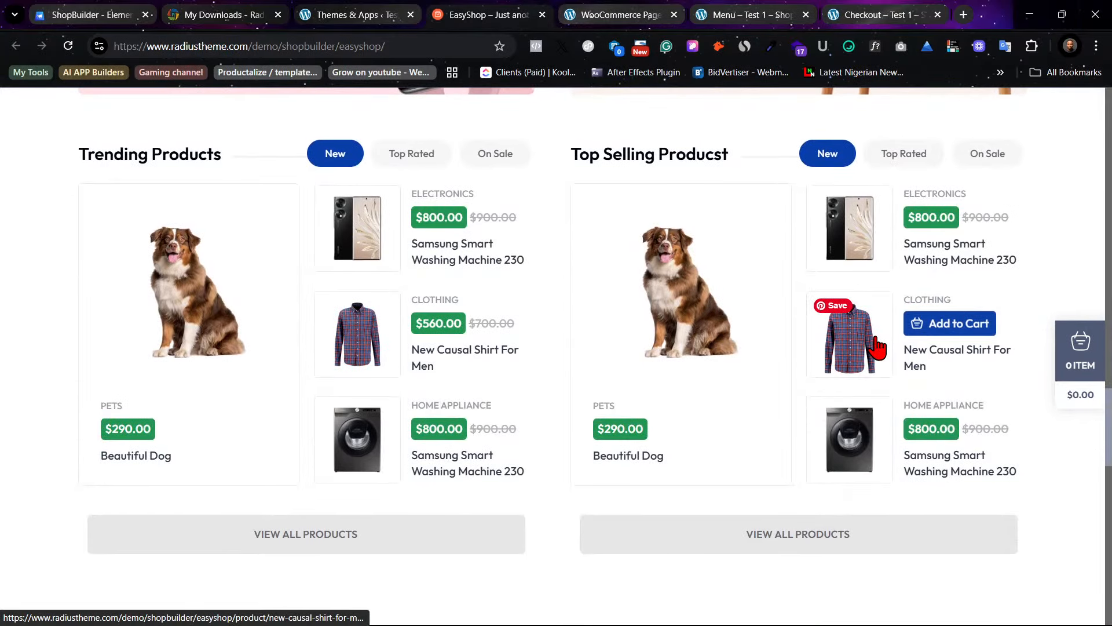
{"action": "scroll", "coordinate": [876, 347], "scroll_direction": "down", "scroll_amount": 4}
{"action": "scroll", "coordinate": [880, 346], "scroll_direction": "down", "scroll_amount": 9}
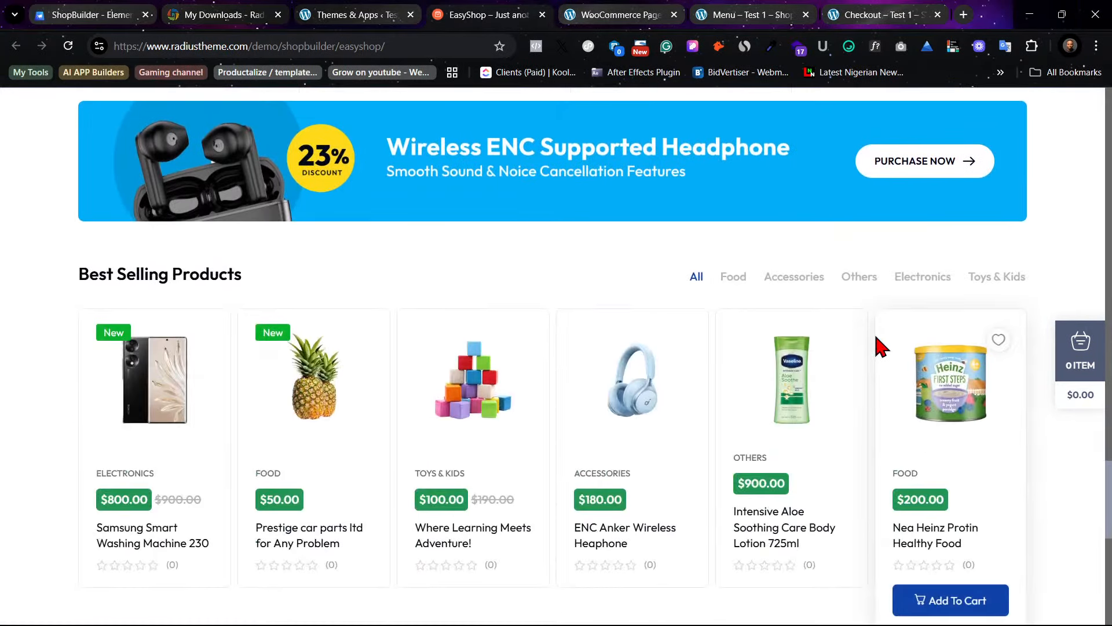
{"action": "scroll", "coordinate": [877, 338], "scroll_direction": "down", "scroll_amount": 4}
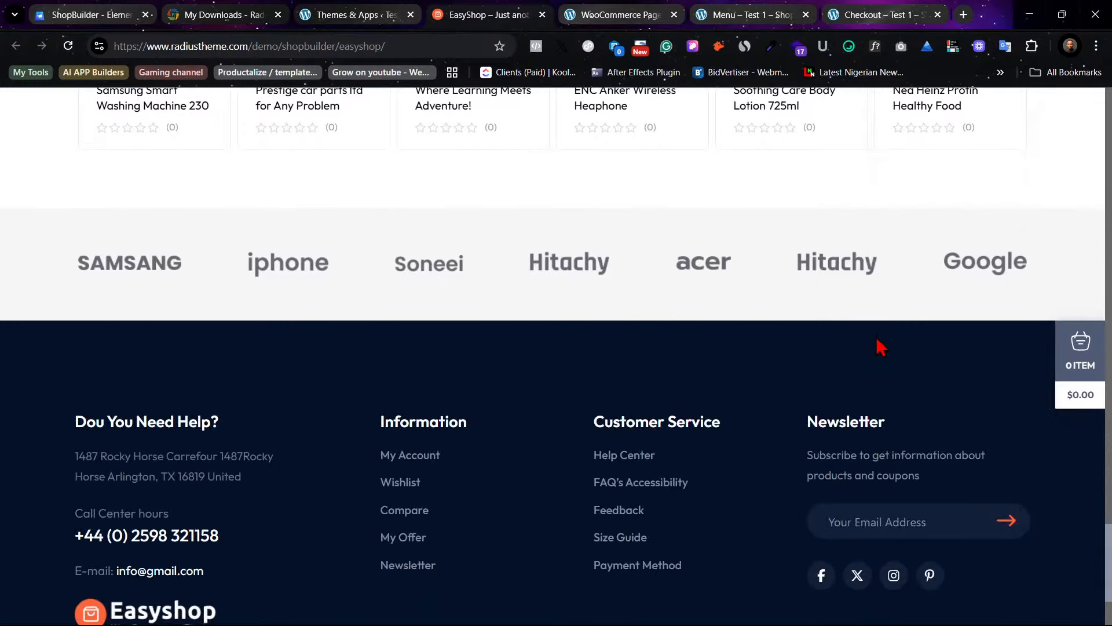
{"action": "scroll", "coordinate": [877, 338], "scroll_direction": "down", "scroll_amount": 3}
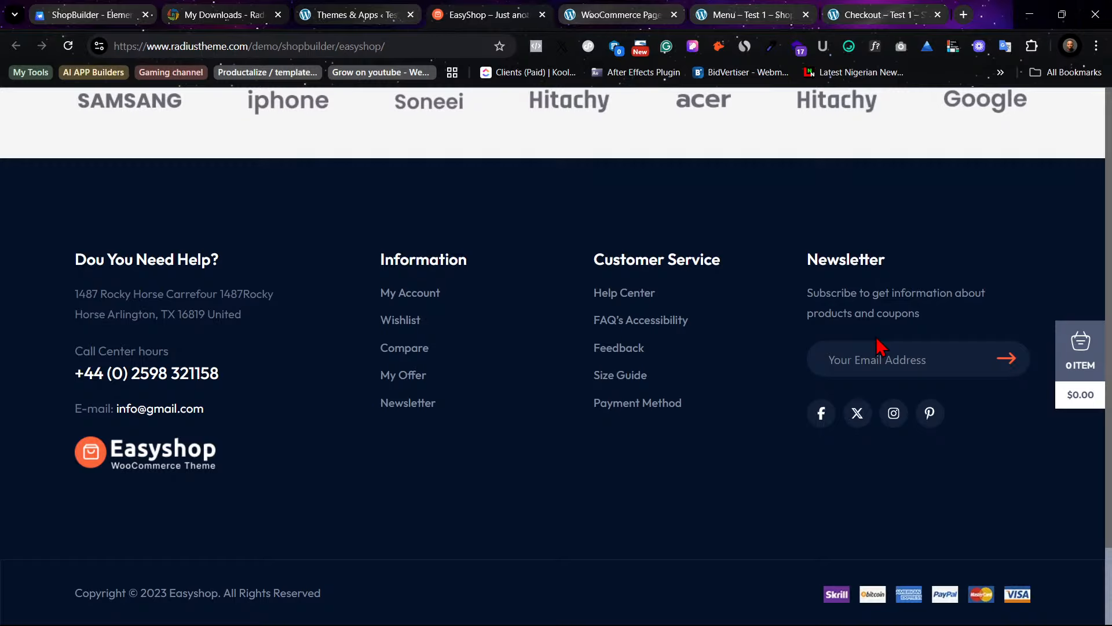
{"action": "scroll", "coordinate": [876, 347], "scroll_direction": "up", "scroll_amount": 15}
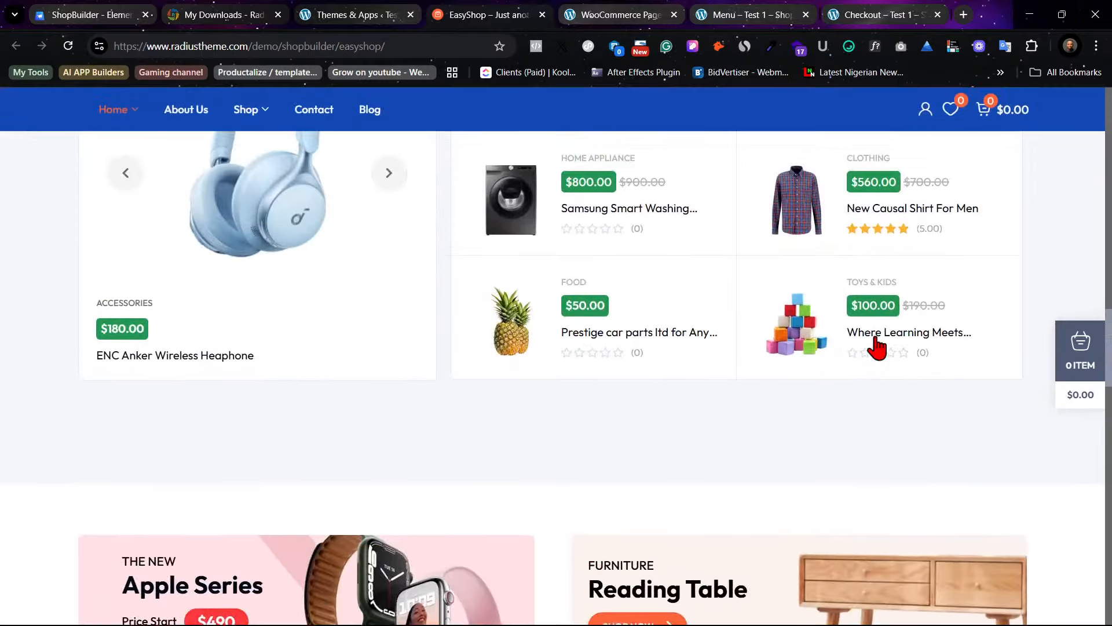
Step: Check which technologies the EasyShop demo site uses with the Wappalyzer extension, and close its report
{"action": "scroll", "coordinate": [874, 347], "scroll_direction": "up", "scroll_amount": 15}
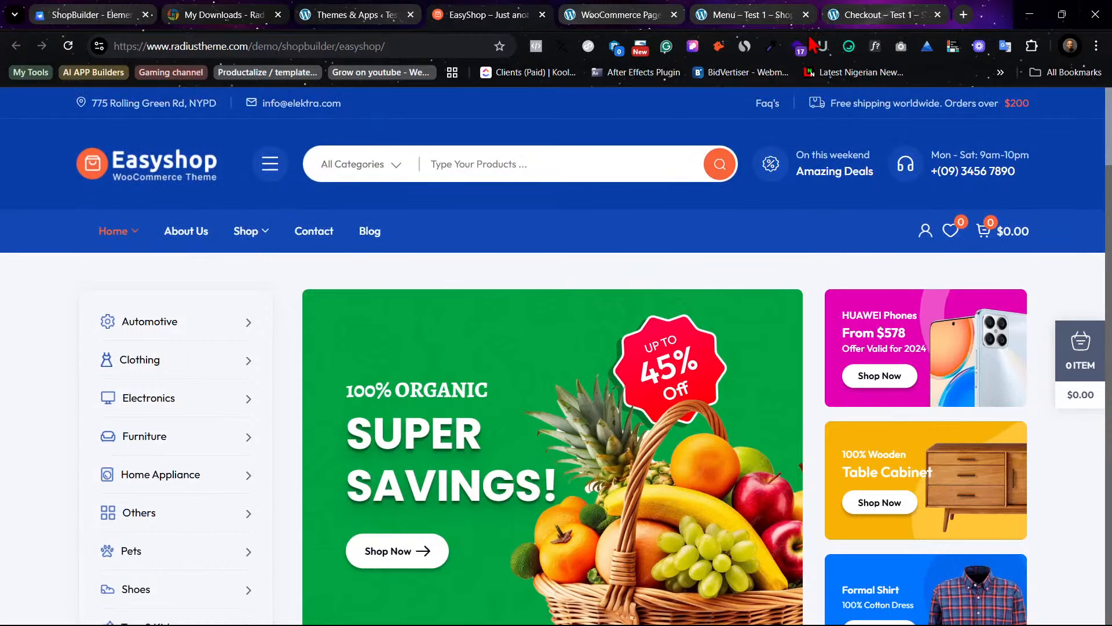
{"action": "left_click", "coordinate": [799, 47]}
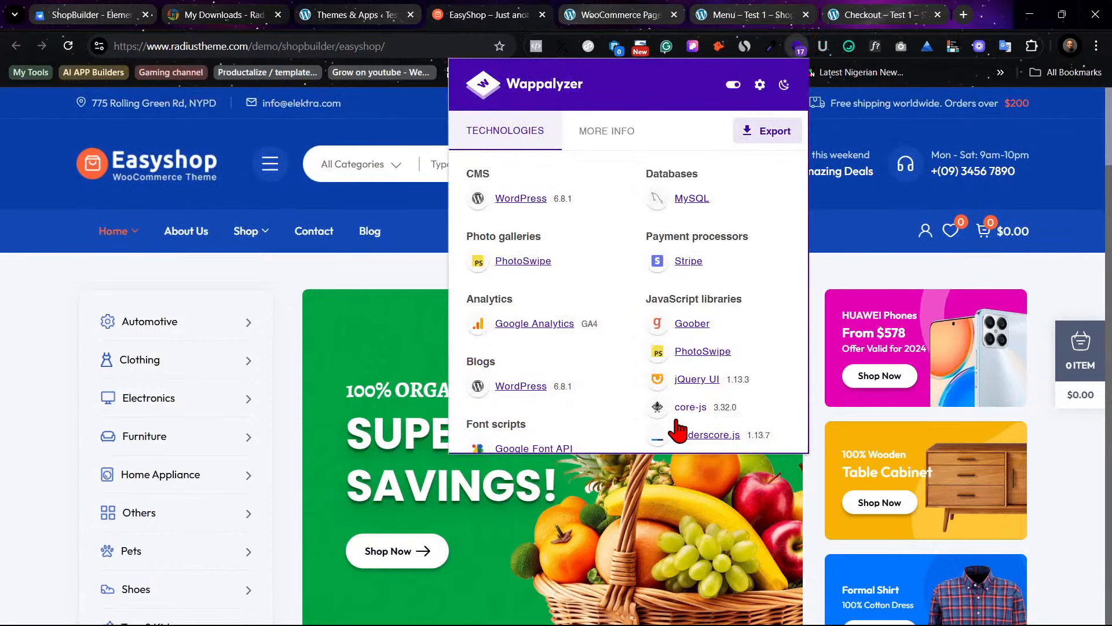
{"action": "scroll", "coordinate": [678, 429], "scroll_direction": "down", "scroll_amount": 1}
{"action": "scroll", "coordinate": [678, 429], "scroll_direction": "down", "scroll_amount": 4}
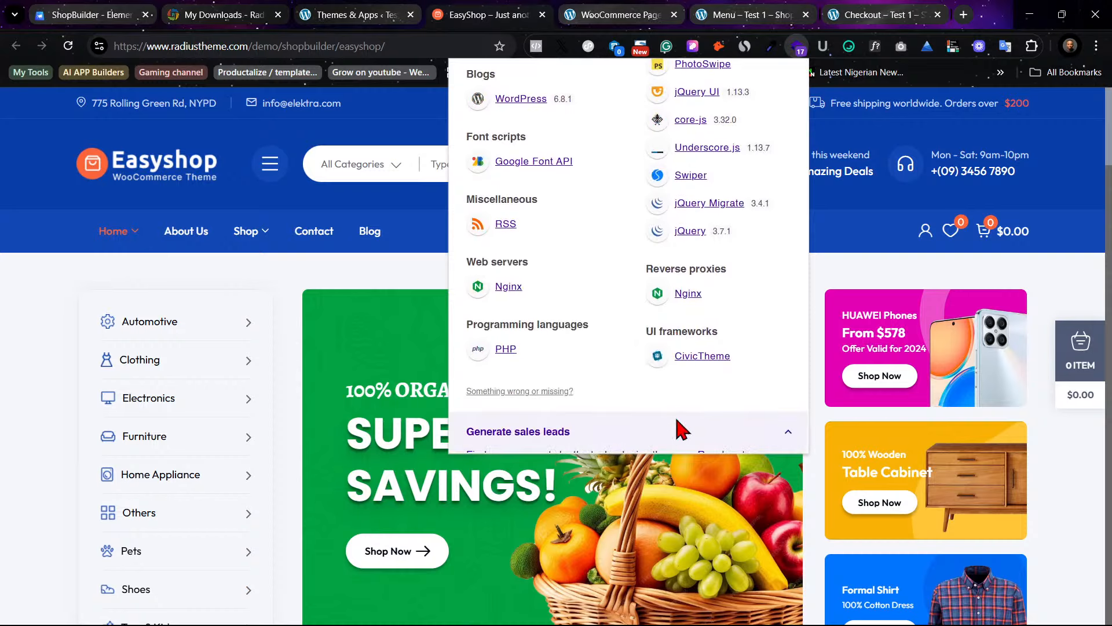
{"action": "scroll", "coordinate": [677, 426], "scroll_direction": "up", "scroll_amount": 5}
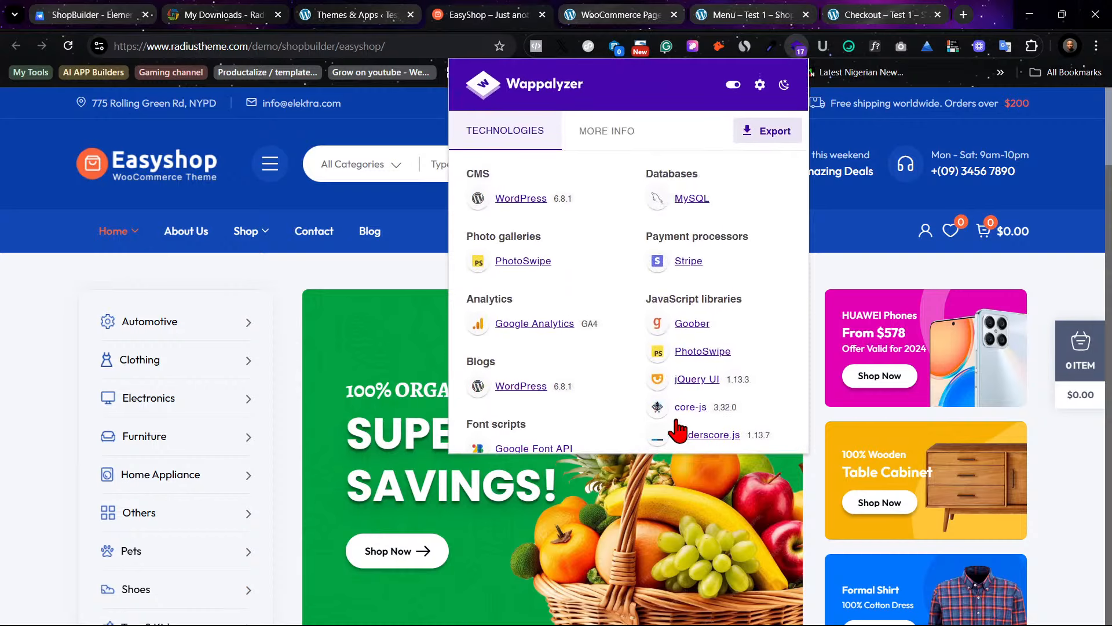
{"action": "left_click", "coordinate": [316, 272]}
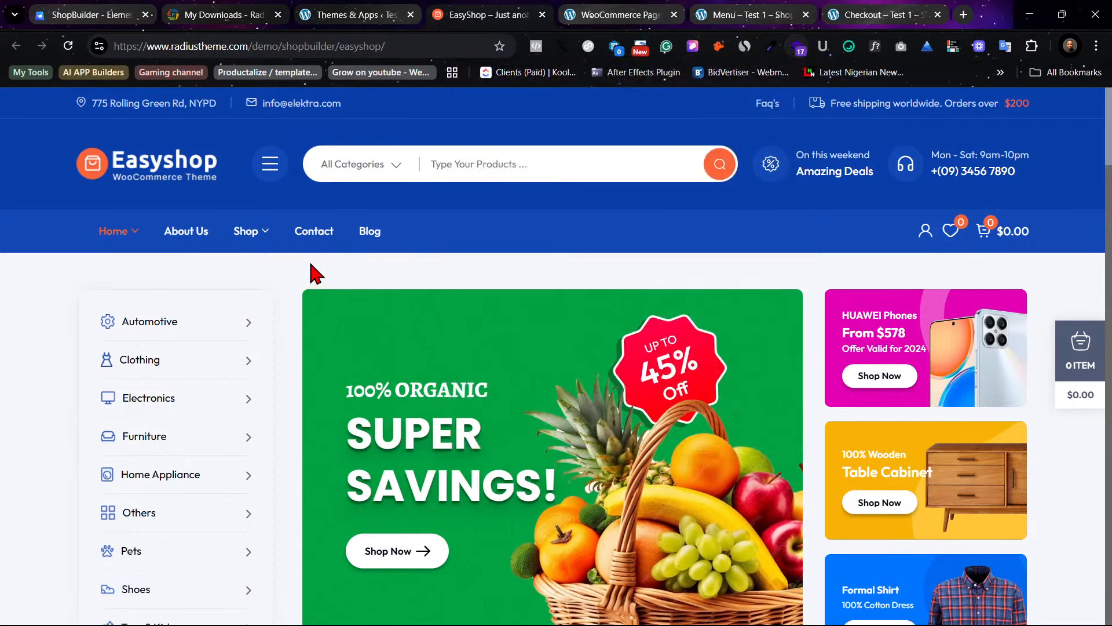
Step: Open the EasyShop demo's Shop Grid Layout 01 page from its home page
{"action": "scroll", "coordinate": [449, 429], "scroll_direction": "down", "scroll_amount": 6}
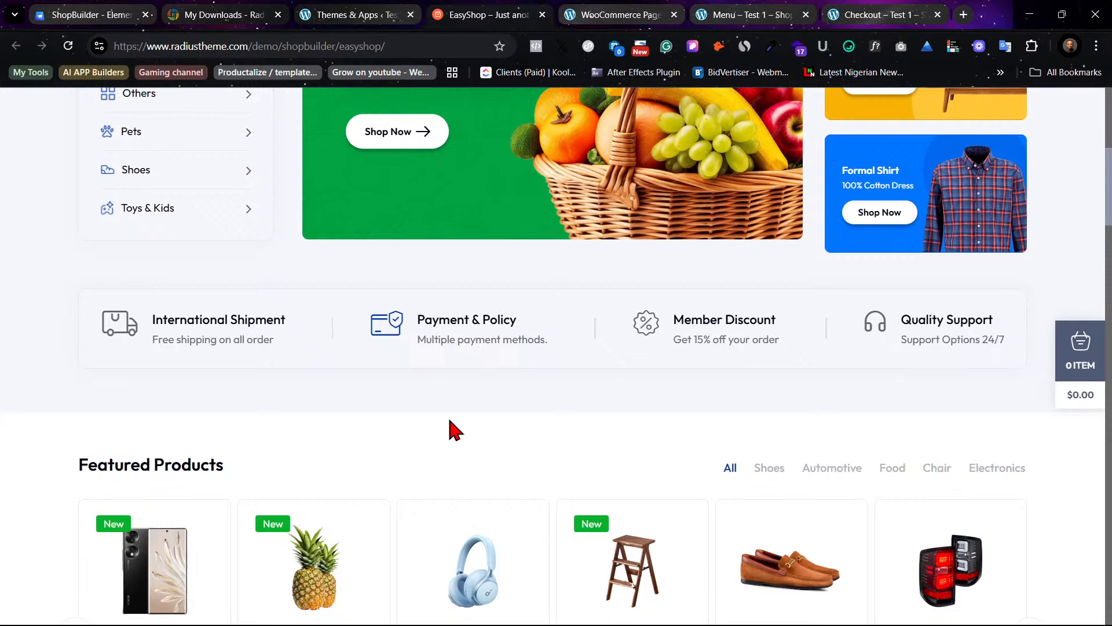
{"action": "scroll", "coordinate": [450, 422], "scroll_direction": "up", "scroll_amount": 6}
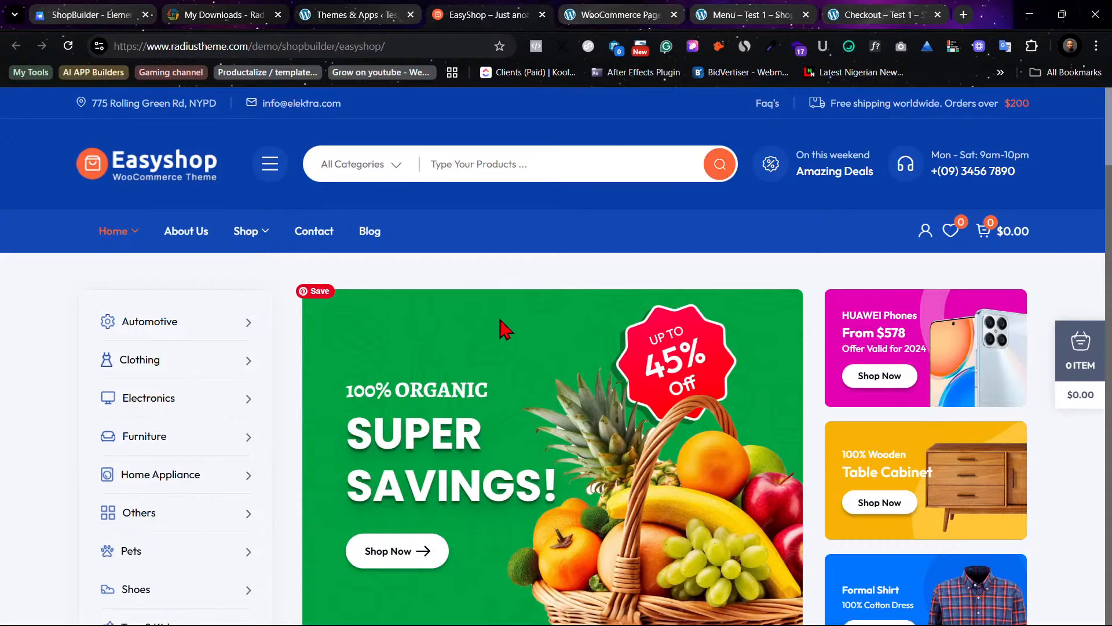
{"action": "scroll", "coordinate": [500, 320], "scroll_direction": "down", "scroll_amount": 8}
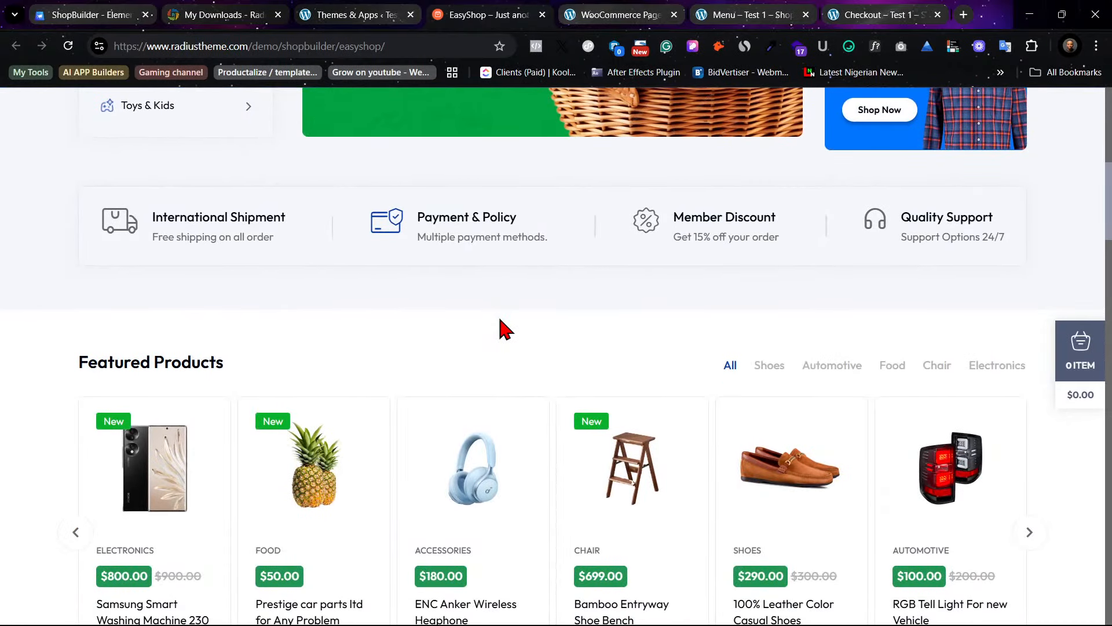
{"action": "scroll", "coordinate": [504, 329], "scroll_direction": "up", "scroll_amount": 8}
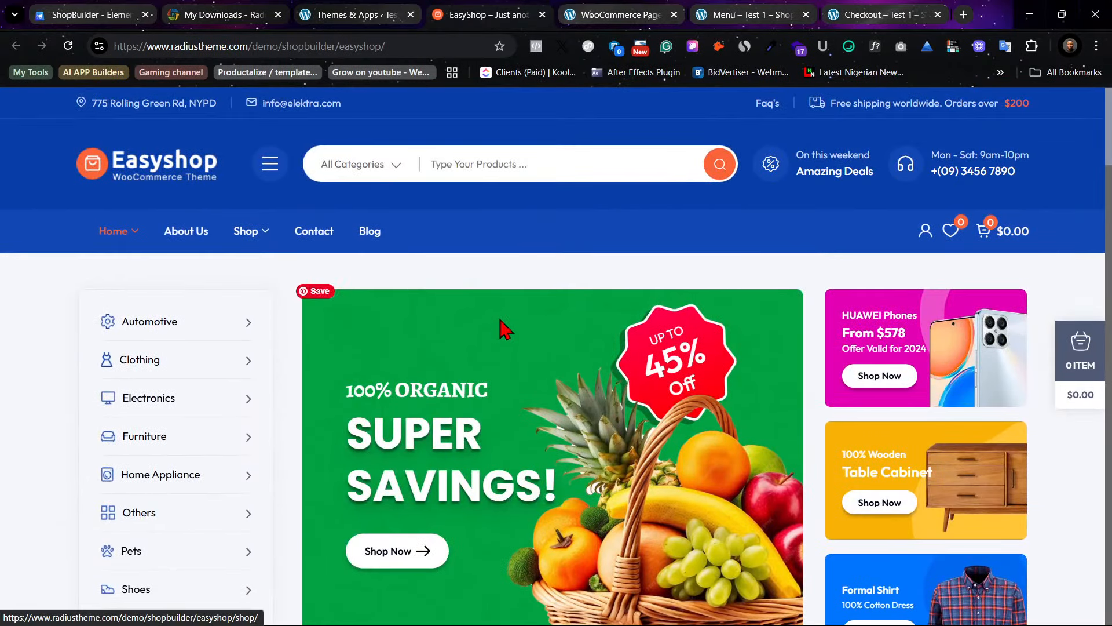
{"action": "mouse_move", "coordinate": [248, 229]}
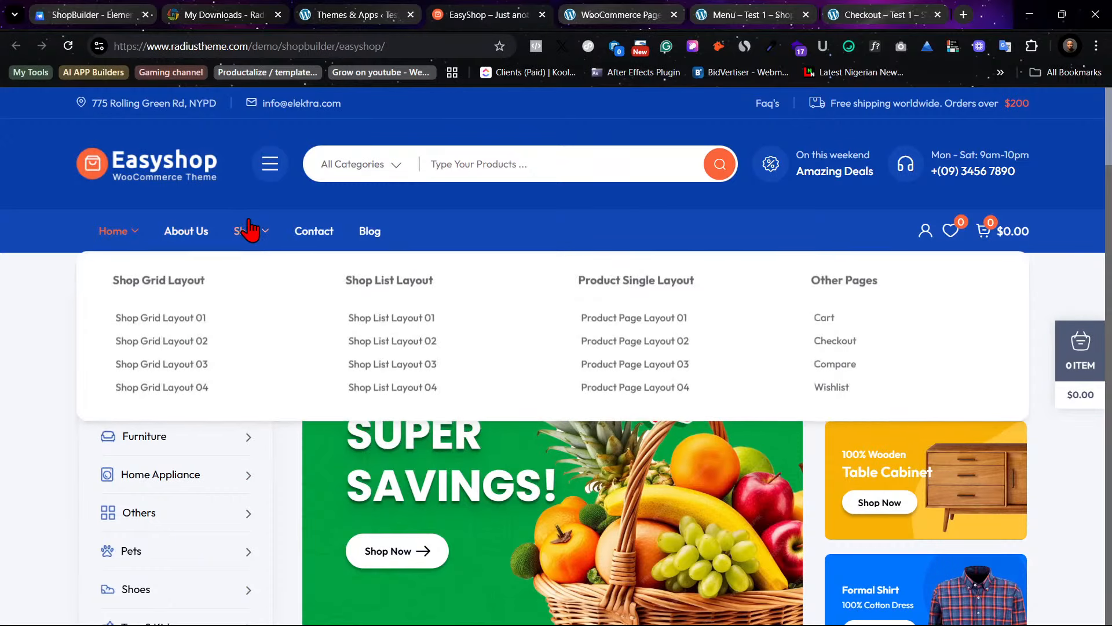
{"action": "left_click", "coordinate": [183, 281]}
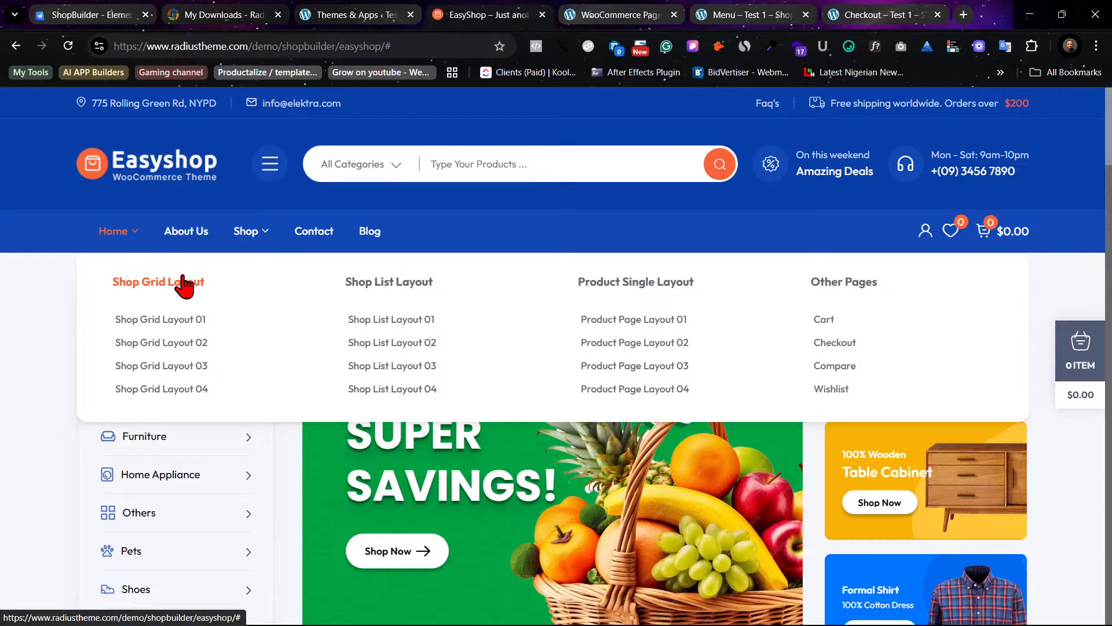
{"action": "left_click", "coordinate": [187, 320]}
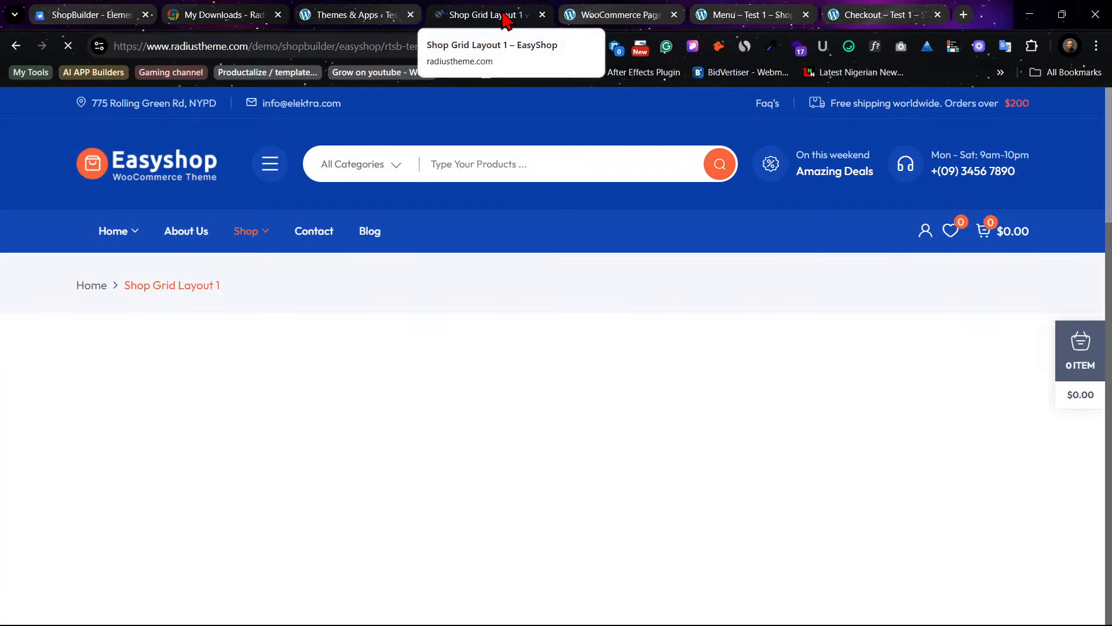
Step: Look over the product cards and the category, price, color, rating and sale filters on the shop grid page
{"action": "scroll", "coordinate": [686, 373], "scroll_direction": "down", "scroll_amount": 4}
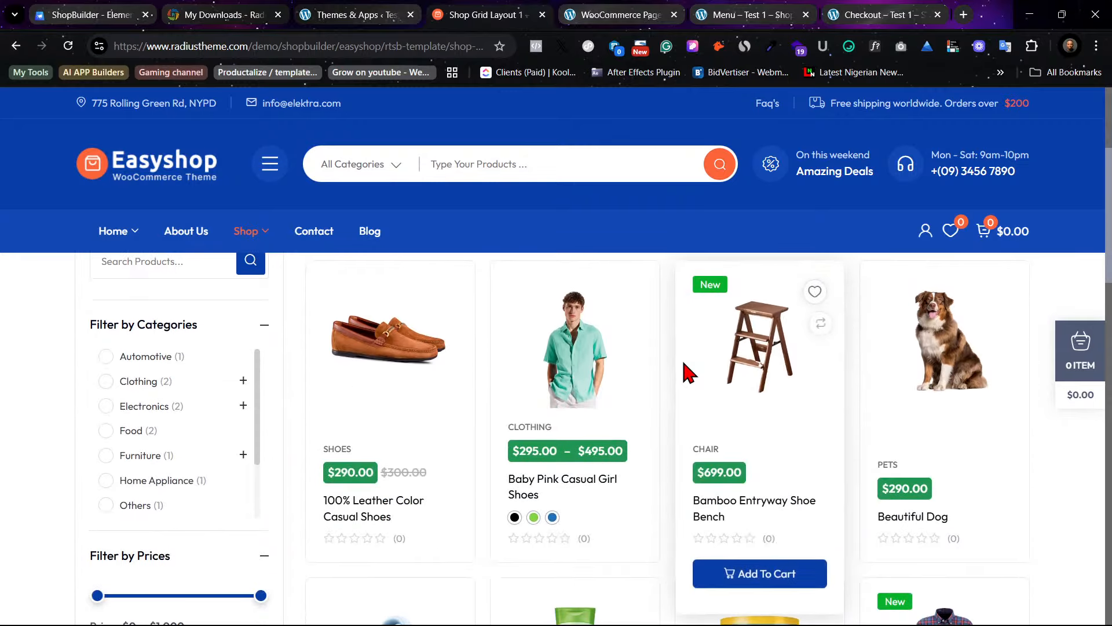
{"action": "scroll", "coordinate": [686, 372], "scroll_direction": "down", "scroll_amount": 3}
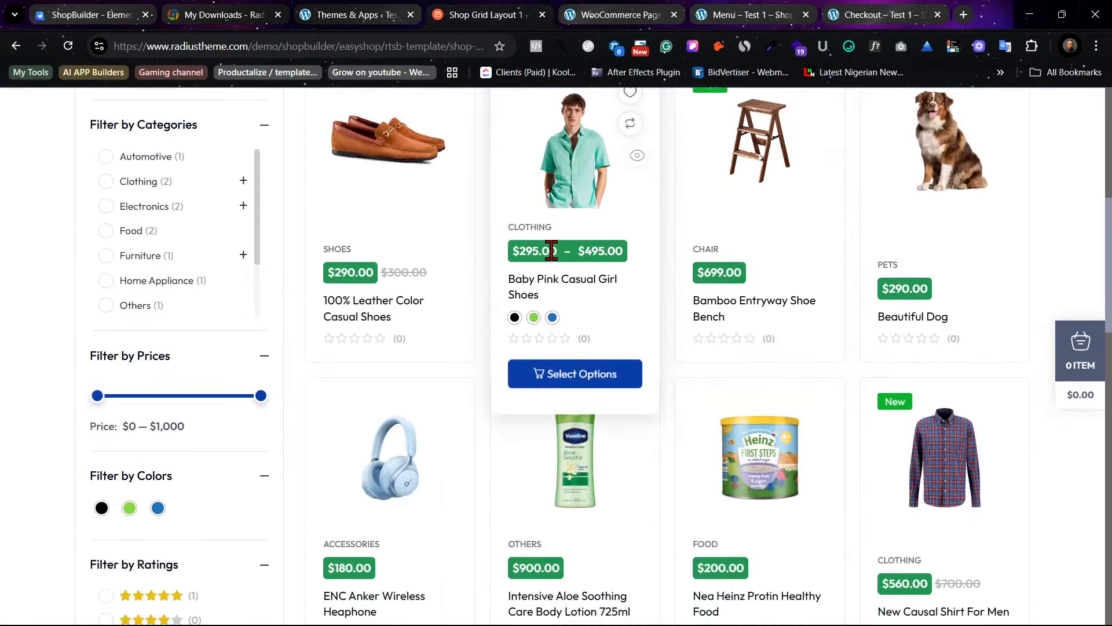
{"action": "scroll", "coordinate": [833, 535], "scroll_direction": "down", "scroll_amount": 5}
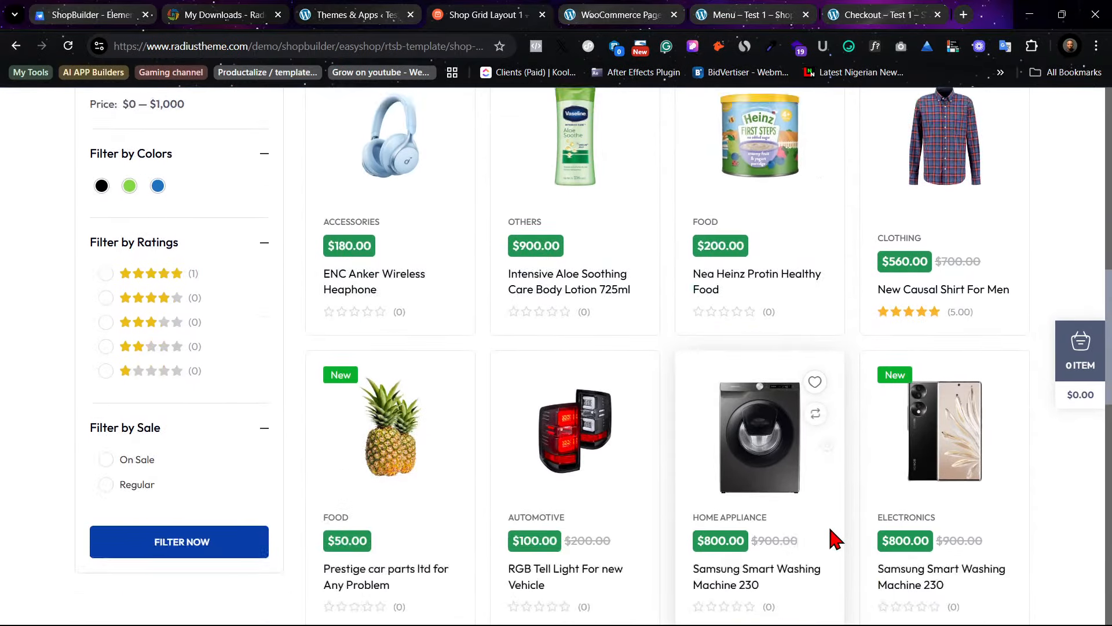
{"action": "scroll", "coordinate": [832, 539], "scroll_direction": "down", "scroll_amount": 5}
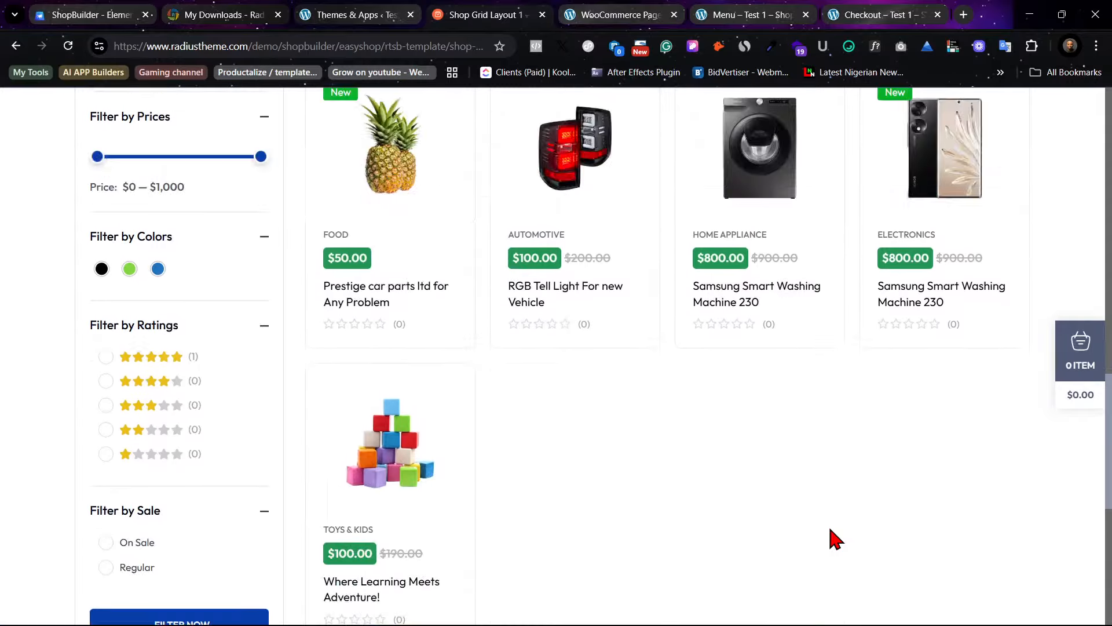
{"action": "scroll", "coordinate": [832, 536], "scroll_direction": "up", "scroll_amount": 15}
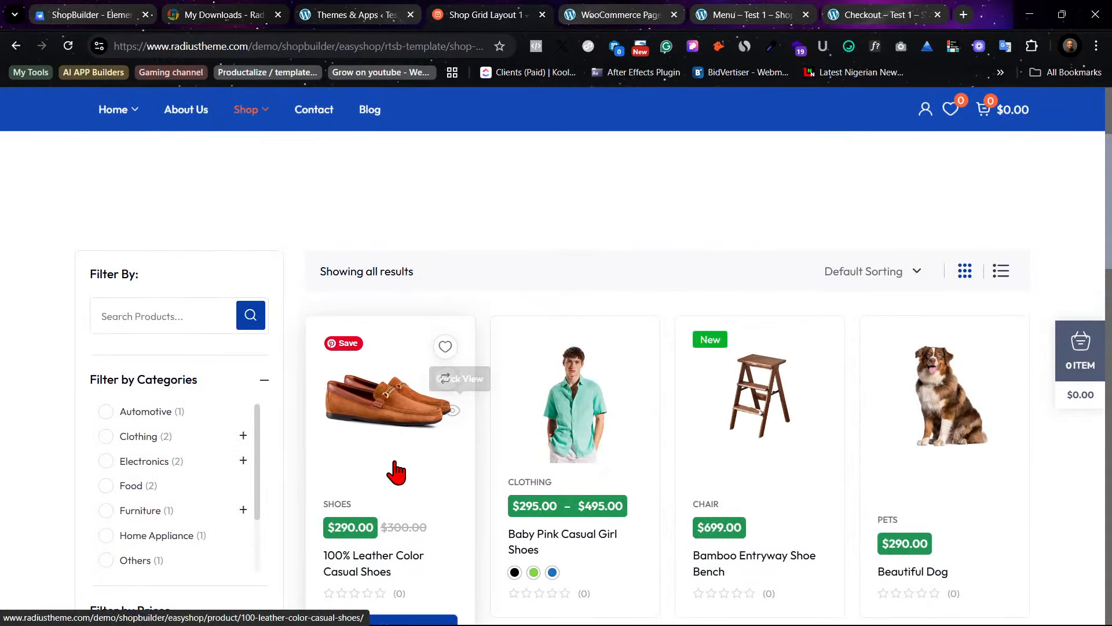
Step: Add Baby Pink Casual Girl Shoes and 100% Leather Color Casual Shoes to the product comparison
{"action": "scroll", "coordinate": [410, 448], "scroll_direction": "down", "scroll_amount": 2}
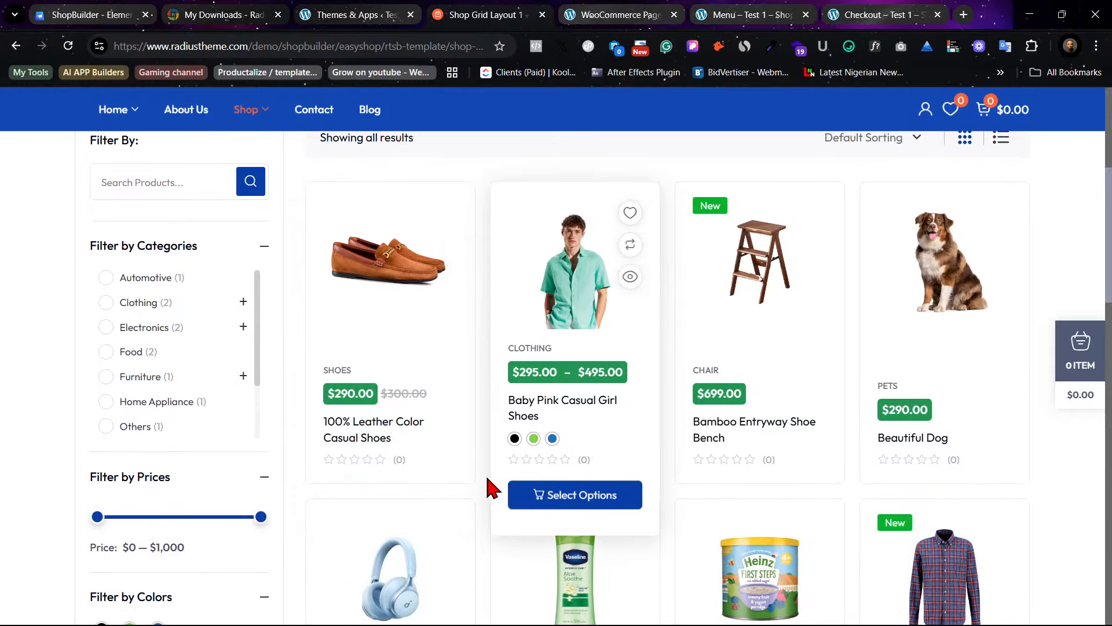
{"action": "left_click", "coordinate": [630, 248]}
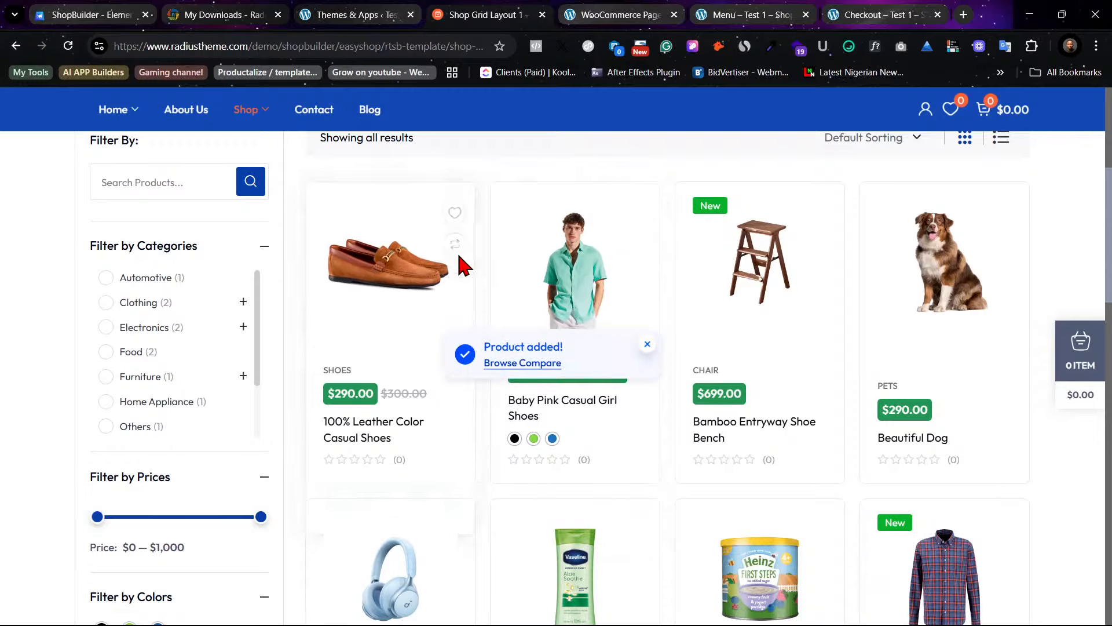
{"action": "left_click", "coordinate": [447, 243]}
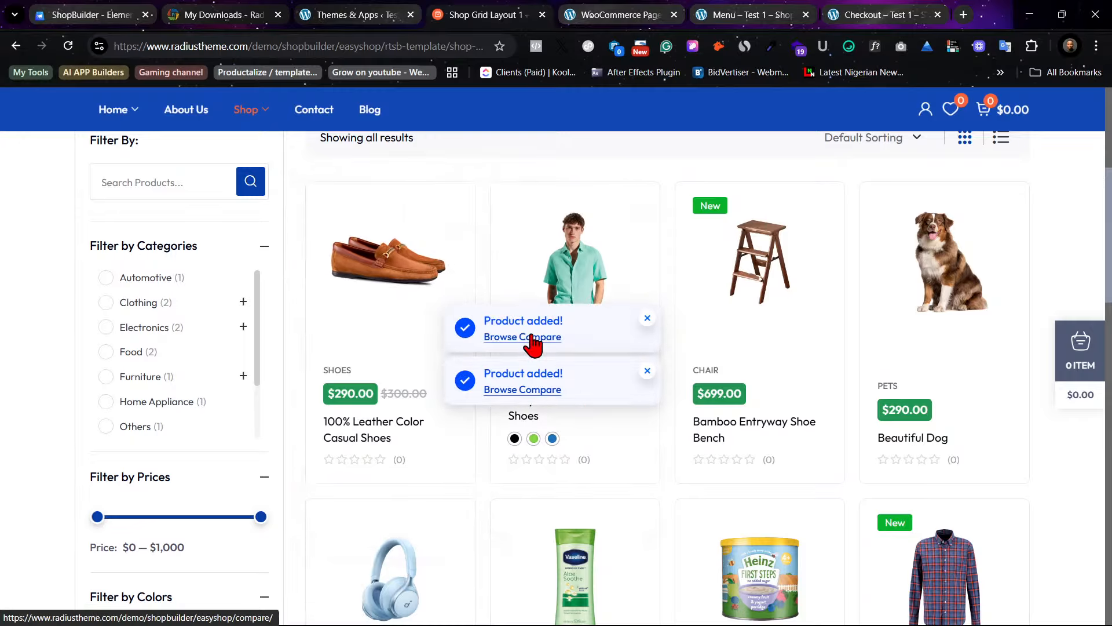
Step: Open the demo's Compare page and review the comparison table of the two added products
{"action": "left_click", "coordinate": [529, 365]}
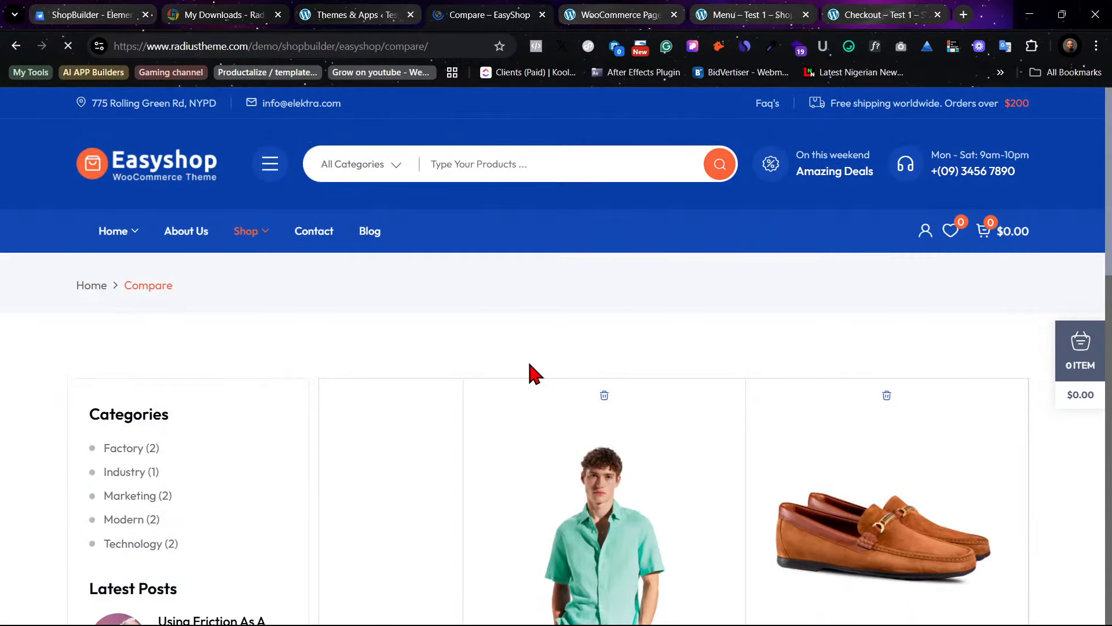
{"action": "scroll", "coordinate": [530, 366], "scroll_direction": "down", "scroll_amount": 3}
{"action": "scroll", "coordinate": [530, 374], "scroll_direction": "down", "scroll_amount": 1}
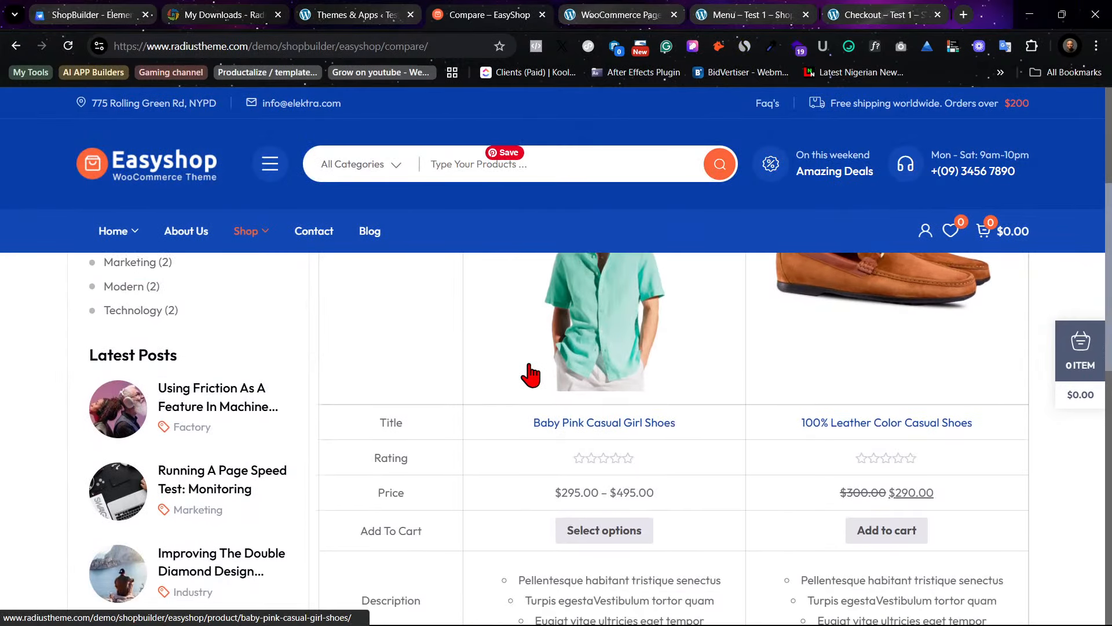
{"action": "scroll", "coordinate": [532, 373], "scroll_direction": "up", "scroll_amount": 4}
{"action": "scroll", "coordinate": [529, 374], "scroll_direction": "down", "scroll_amount": 4}
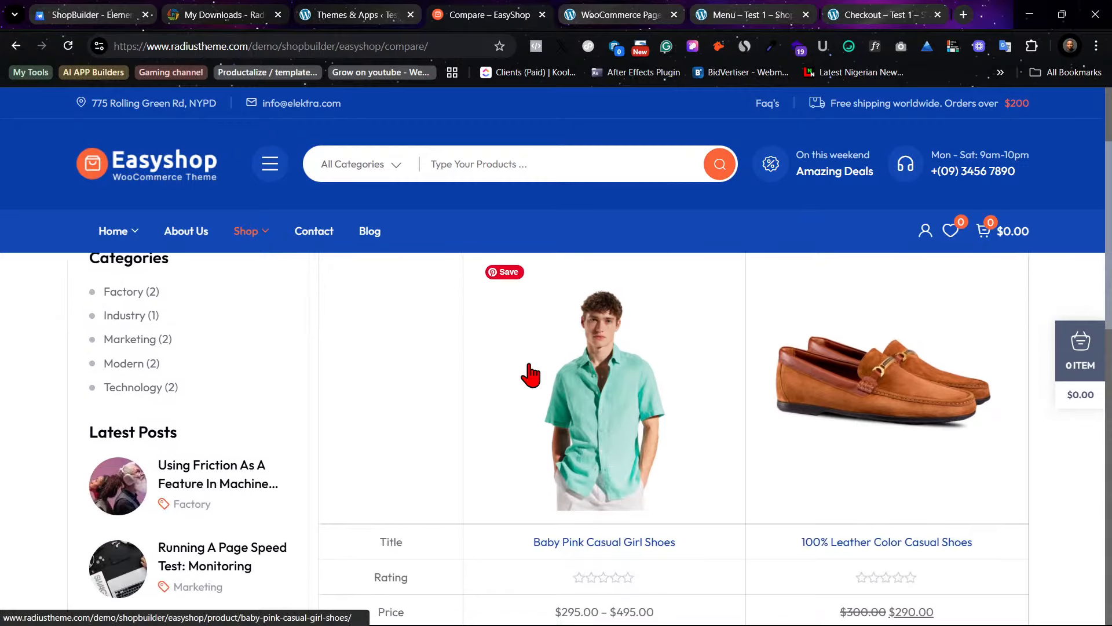
Step: Switch to the WordPress admin tab, open ShopBuilder's Settings page and look through its list of modules
{"action": "left_click", "coordinate": [342, 14]}
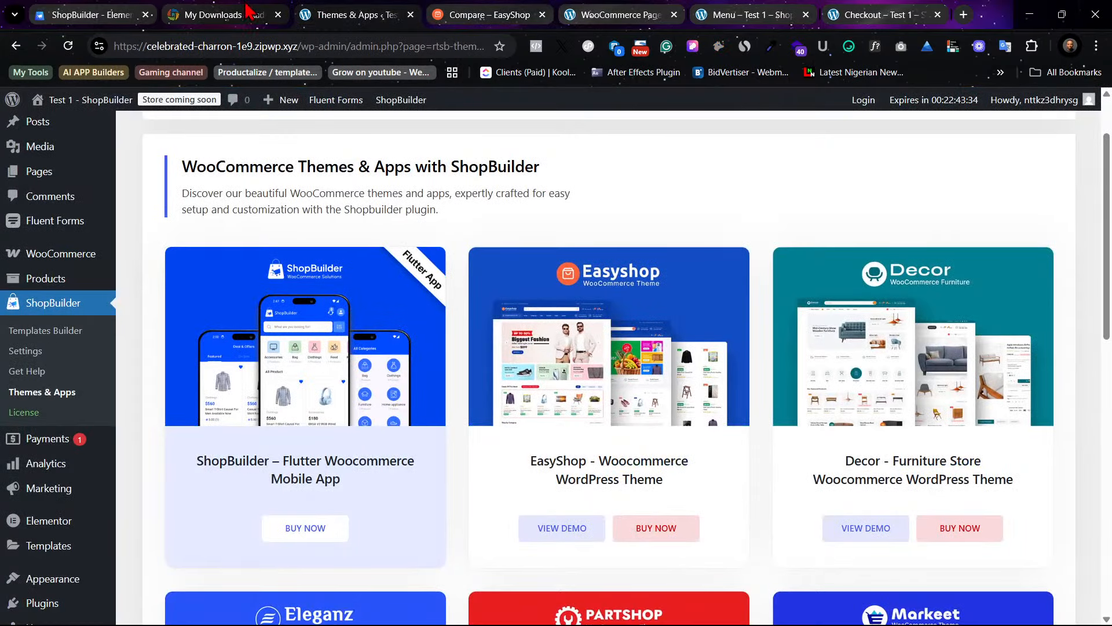
{"action": "left_click", "coordinate": [42, 352]}
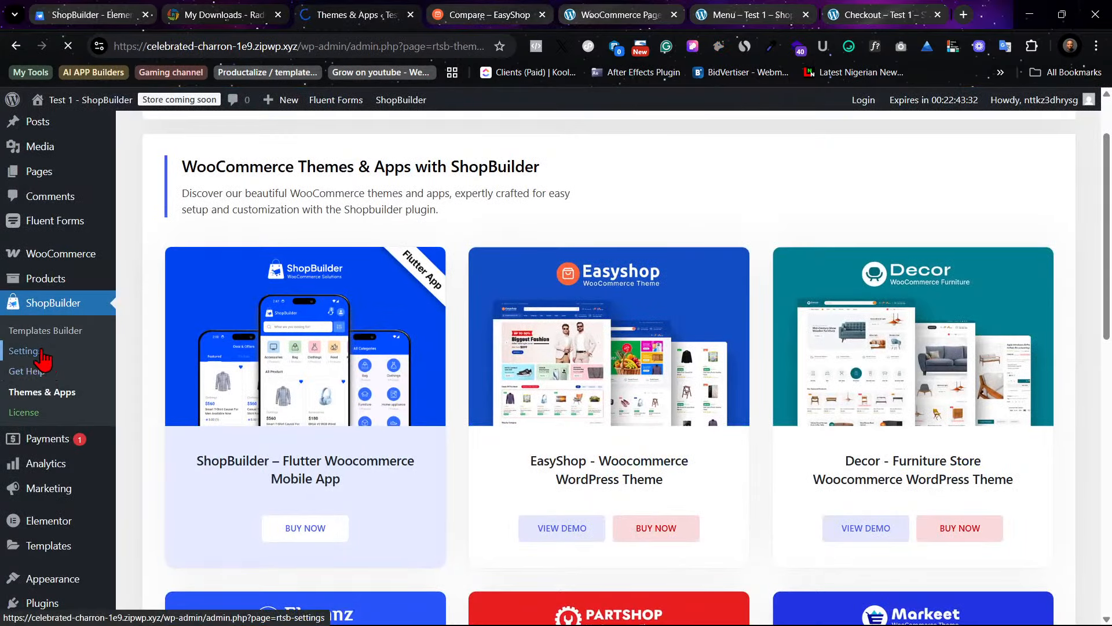
{"action": "scroll", "coordinate": [559, 443], "scroll_direction": "down", "scroll_amount": 3}
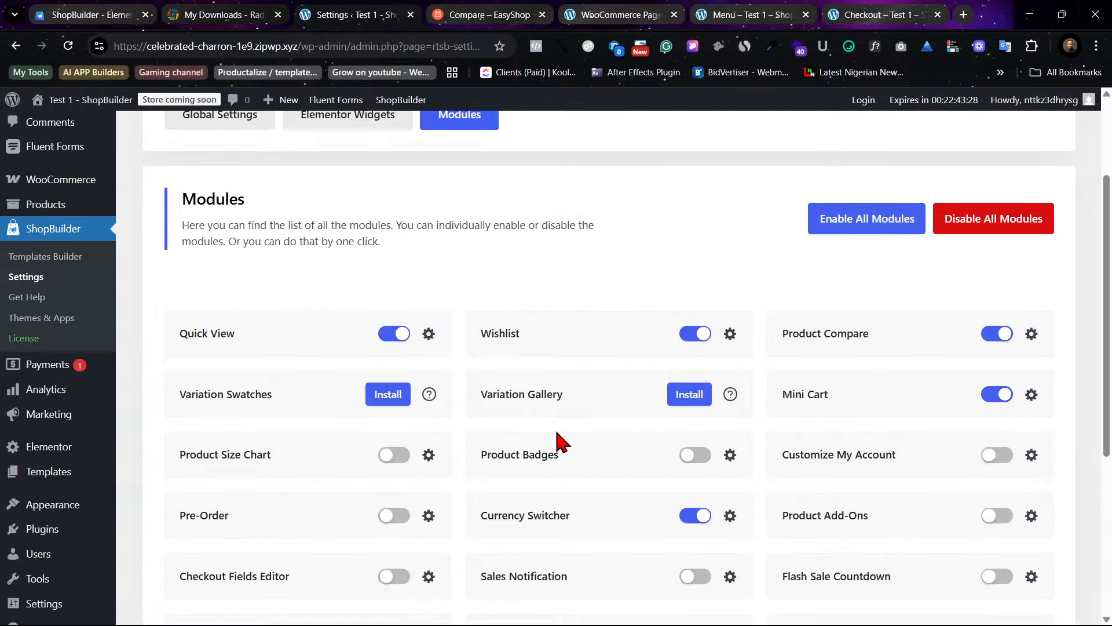
{"action": "scroll", "coordinate": [559, 442], "scroll_direction": "down", "scroll_amount": 2}
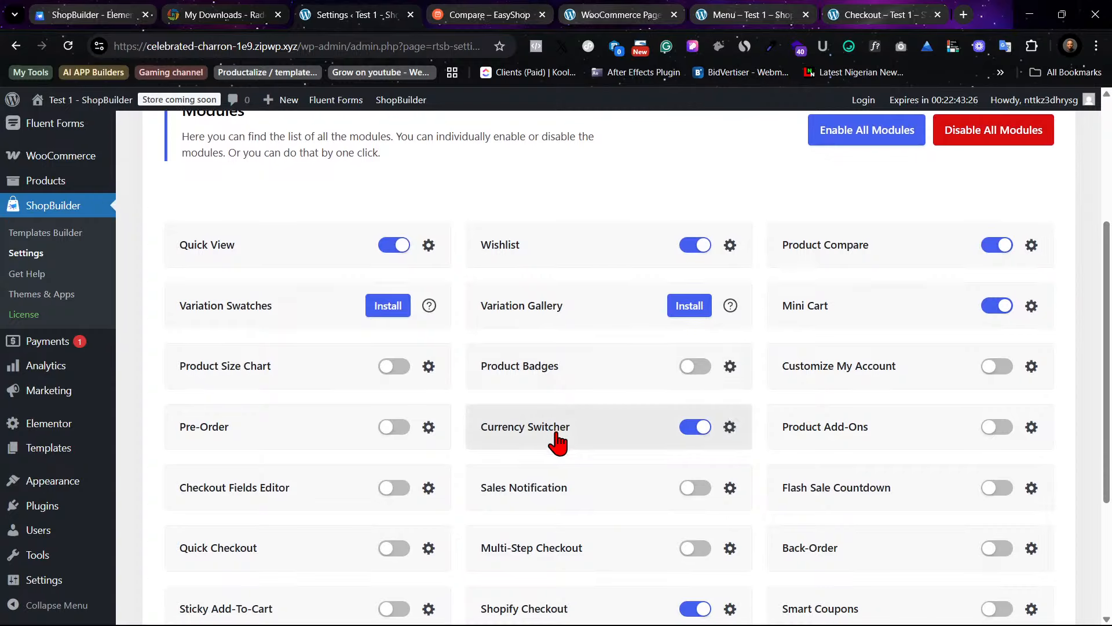
{"action": "scroll", "coordinate": [559, 442], "scroll_direction": "down", "scroll_amount": 1}
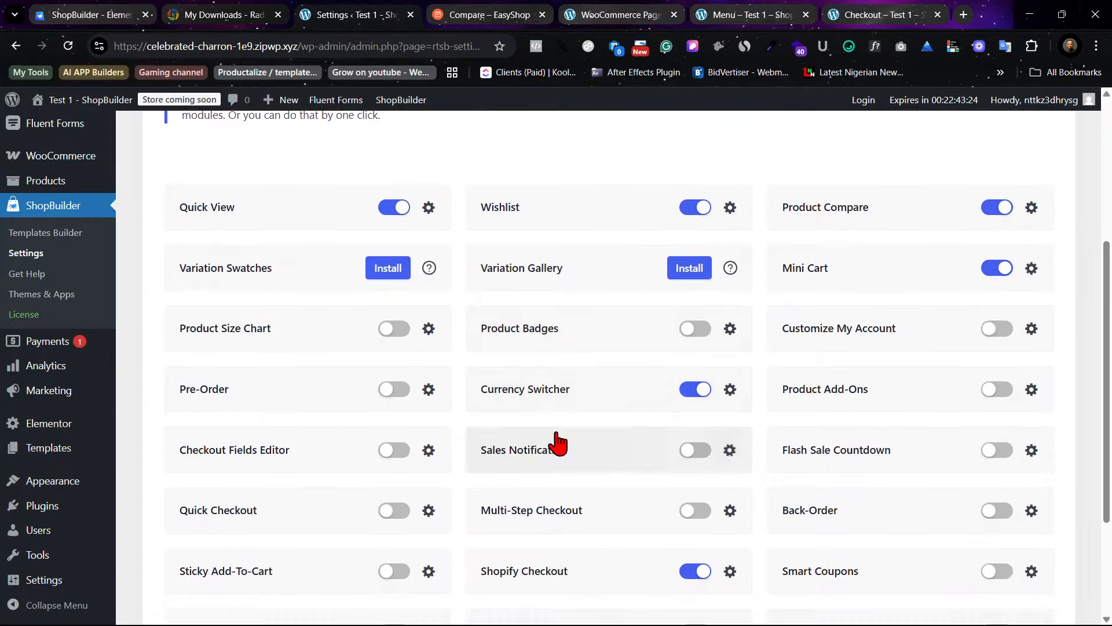
{"action": "scroll", "coordinate": [559, 443], "scroll_direction": "down", "scroll_amount": 1}
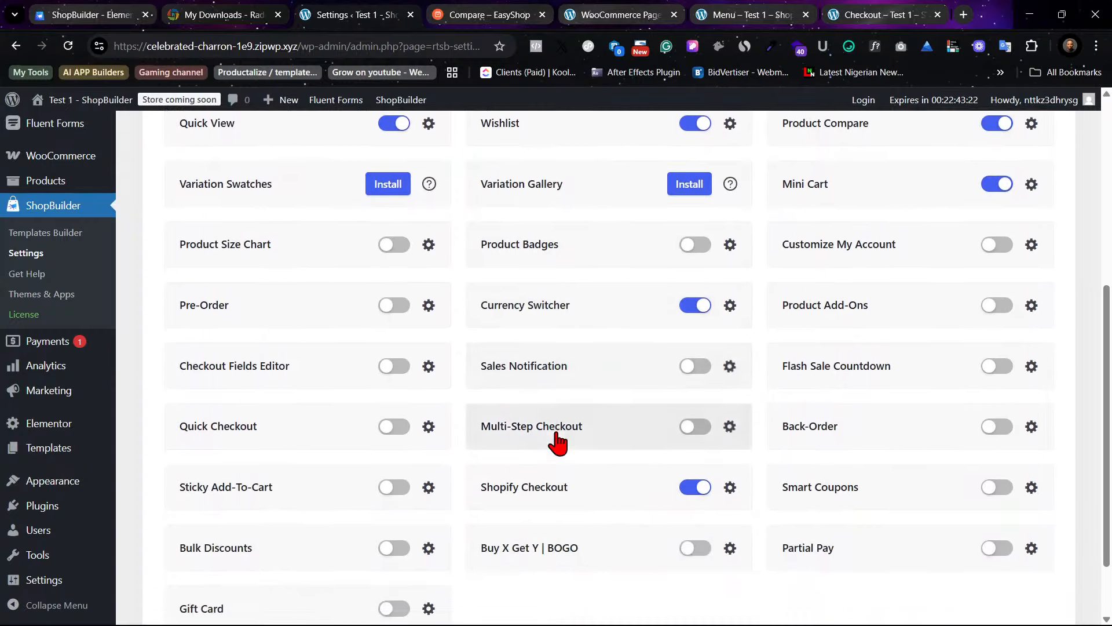
{"action": "scroll", "coordinate": [560, 442], "scroll_direction": "down", "scroll_amount": 1}
{"action": "scroll", "coordinate": [559, 442], "scroll_direction": "up", "scroll_amount": 4}
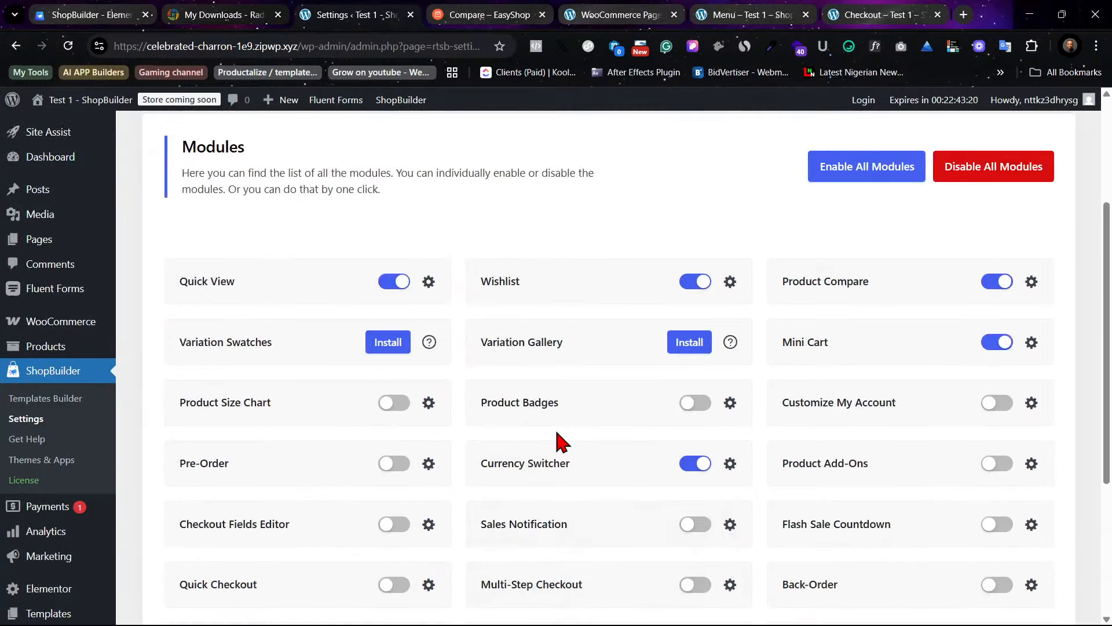
{"action": "scroll", "coordinate": [559, 442], "scroll_direction": "up", "scroll_amount": 1}
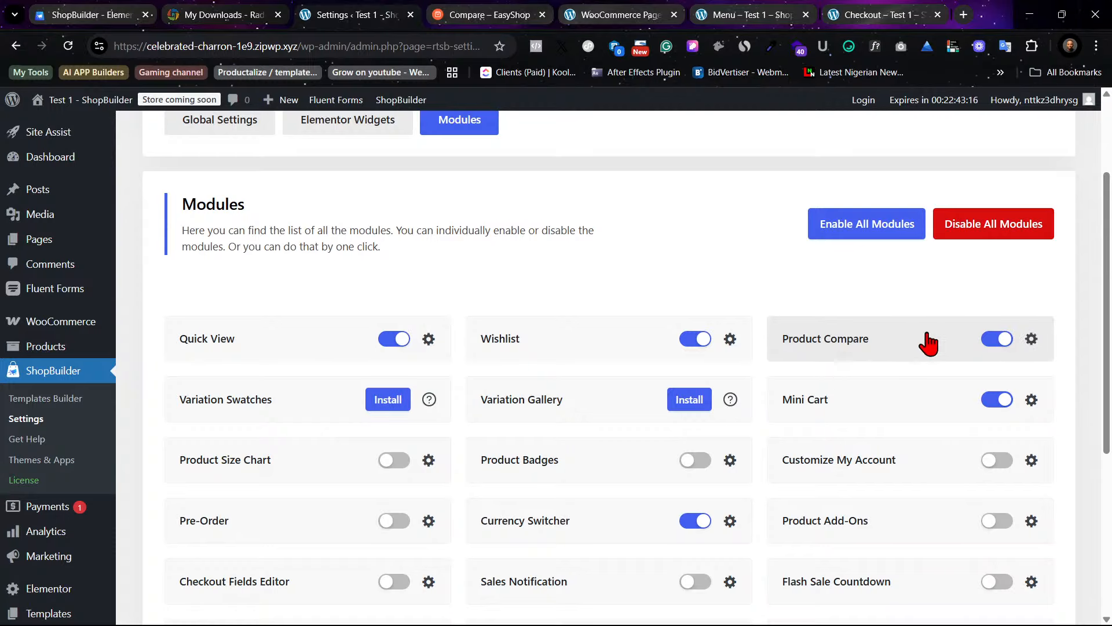
Step: Open the Product Compare module's settings and choose Compare as its compare page
{"action": "left_click", "coordinate": [1032, 340]}
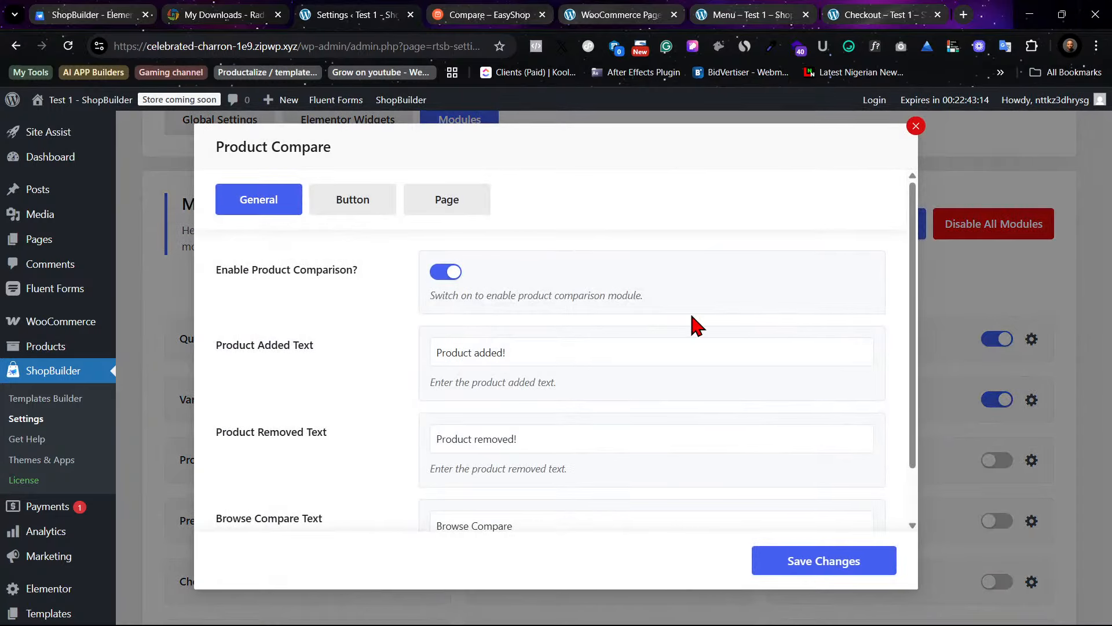
{"action": "scroll", "coordinate": [543, 266], "scroll_direction": "down", "scroll_amount": 1}
{"action": "scroll", "coordinate": [543, 266], "scroll_direction": "up", "scroll_amount": 1}
{"action": "left_click", "coordinate": [460, 211]}
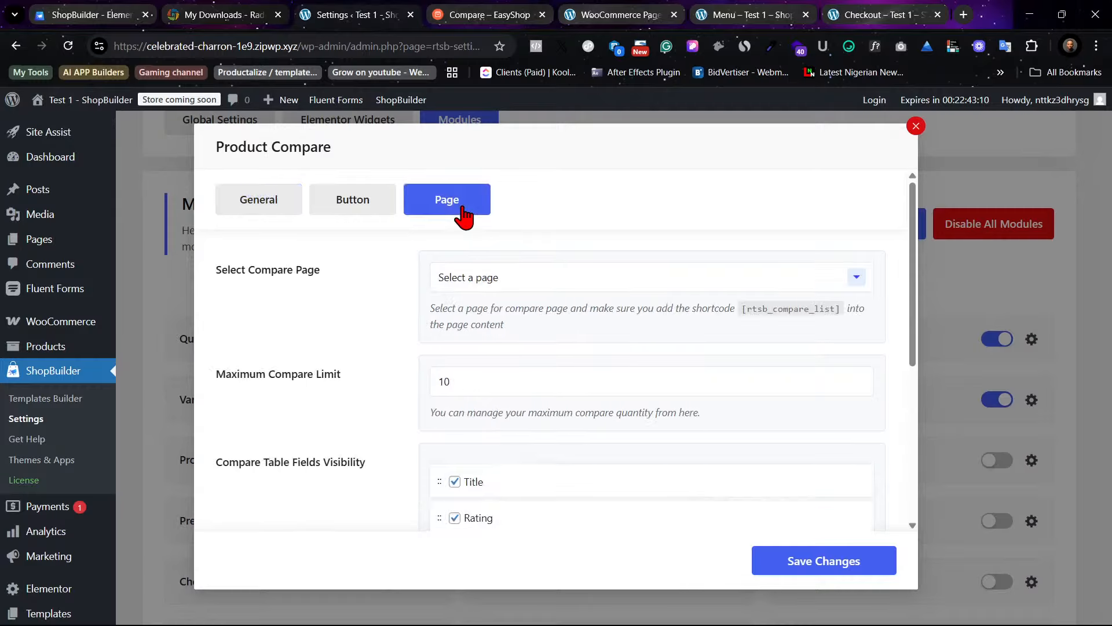
{"action": "left_click", "coordinate": [556, 273]}
{"action": "scroll", "coordinate": [637, 429], "scroll_direction": "down", "scroll_amount": 3}
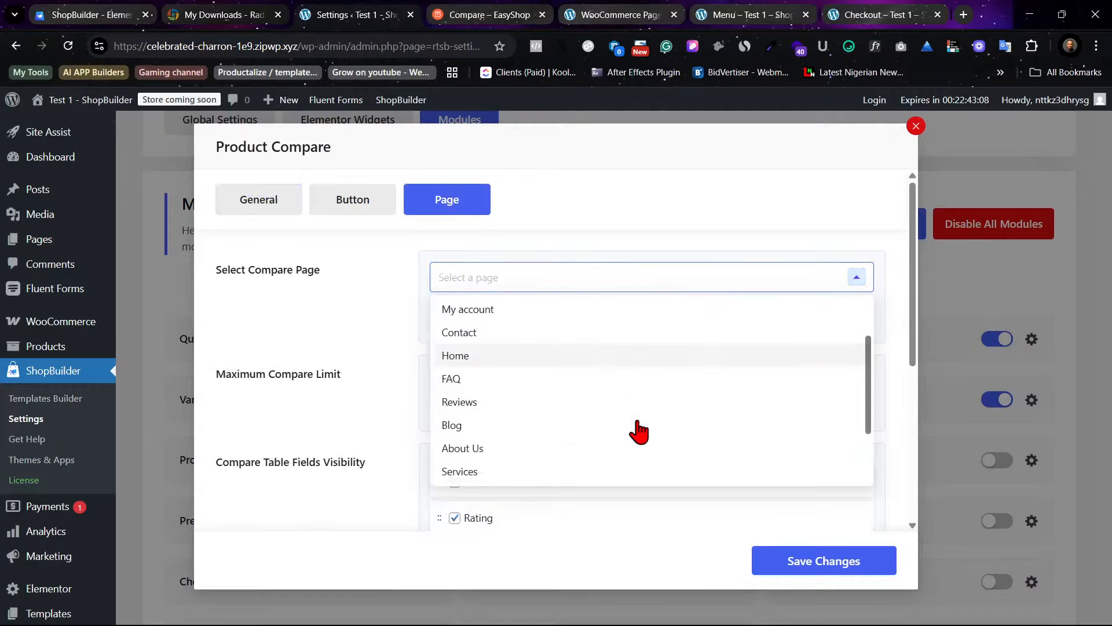
{"action": "left_click", "coordinate": [604, 472]}
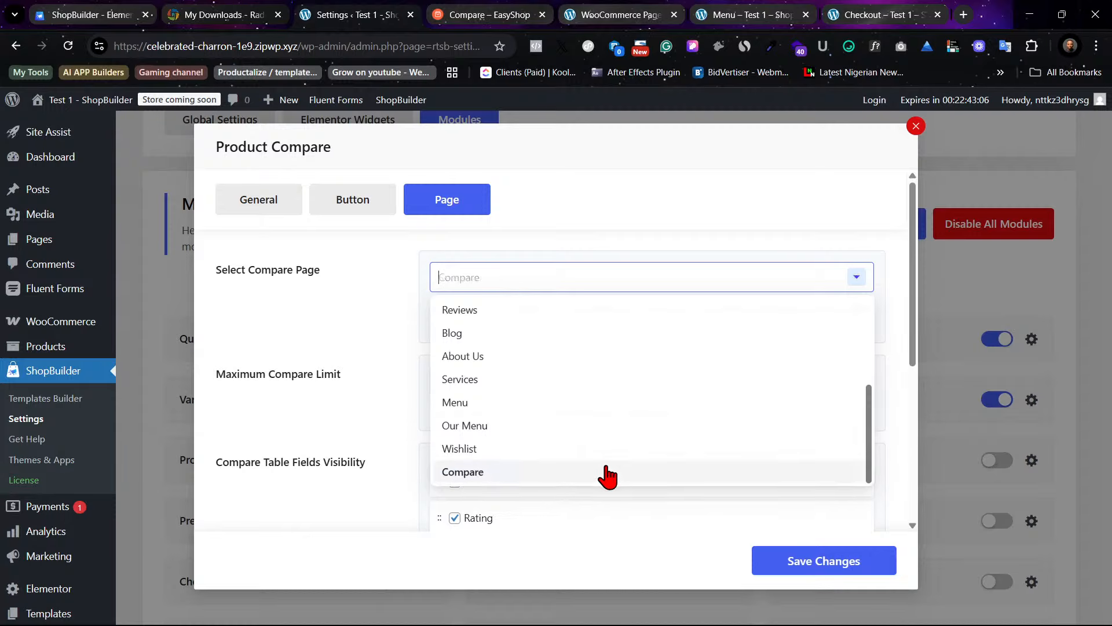
Step: Save the Product Compare module's settings
{"action": "left_click", "coordinate": [859, 565]}
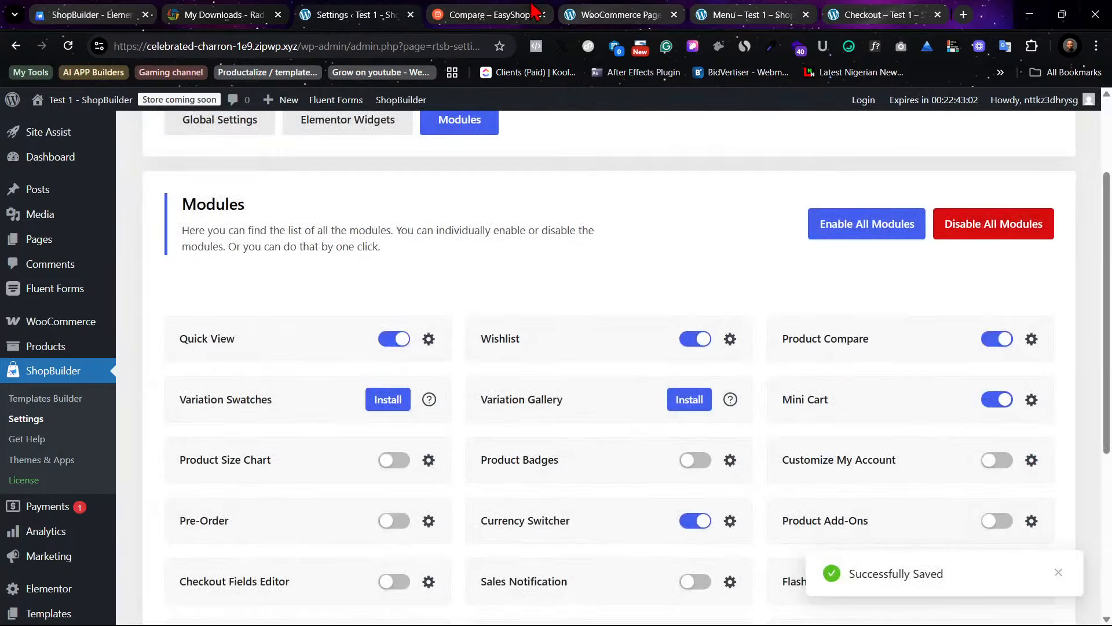
Step: Switch to the EasyShop demo's Compare page and review its two-product comparison table down to the Dimensions row
{"action": "left_click", "coordinate": [600, 13]}
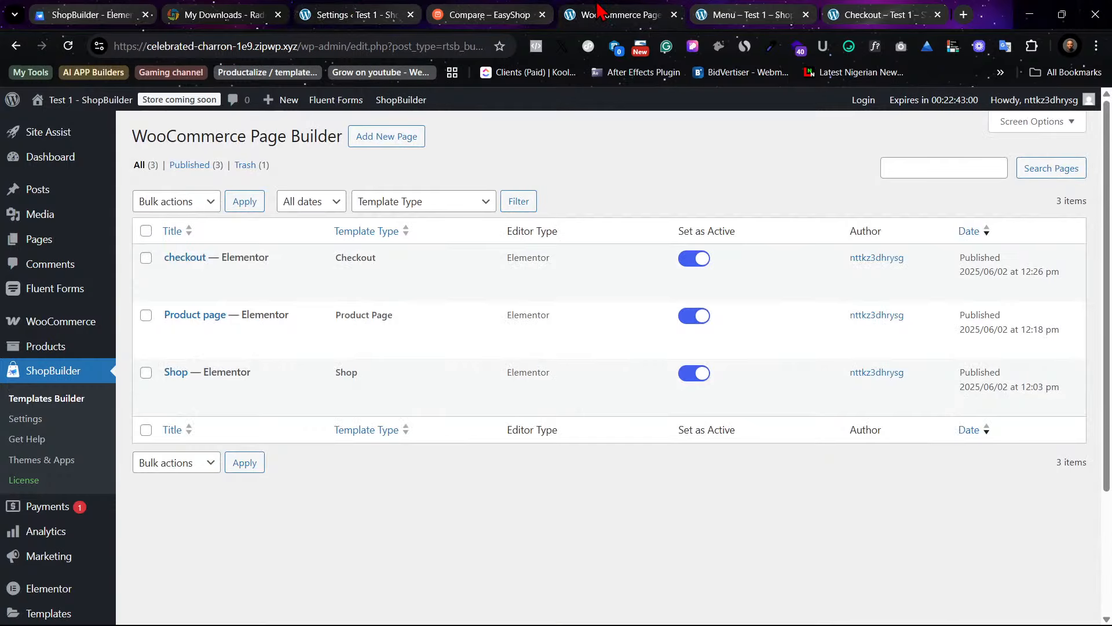
{"action": "left_click", "coordinate": [746, 10]}
{"action": "left_click", "coordinate": [881, 12]}
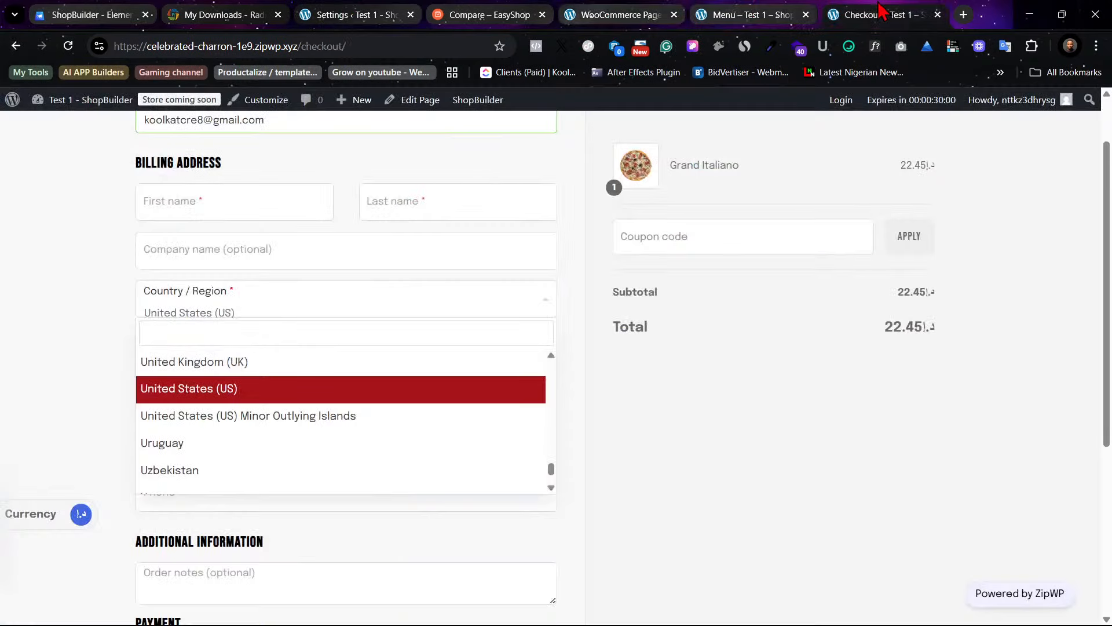
{"action": "left_click", "coordinate": [481, 9]}
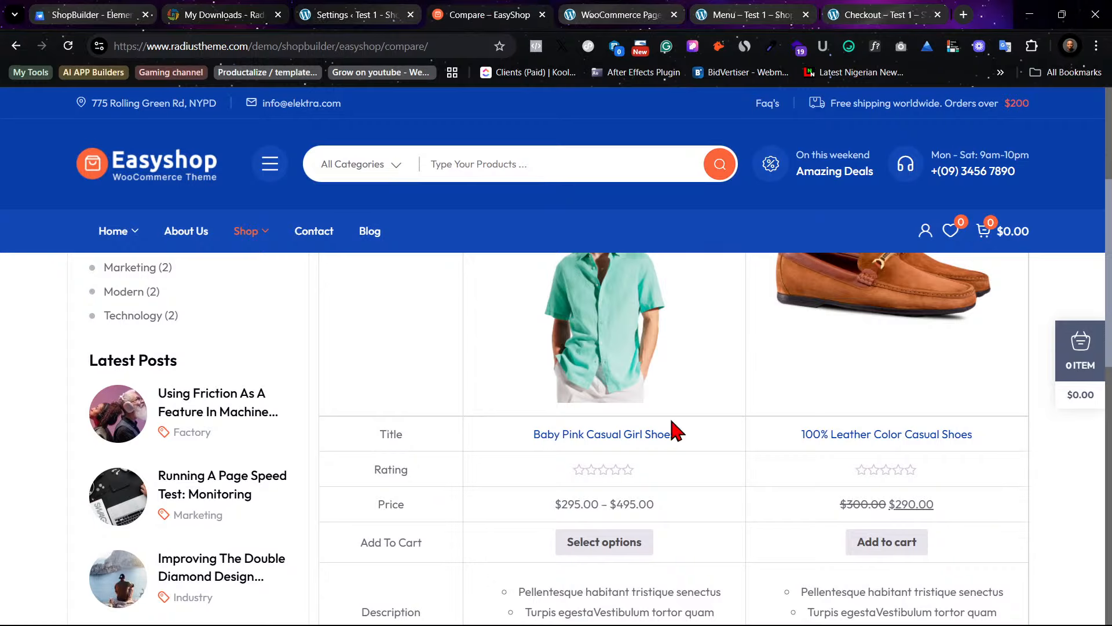
{"action": "scroll", "coordinate": [670, 427], "scroll_direction": "up", "scroll_amount": 5}
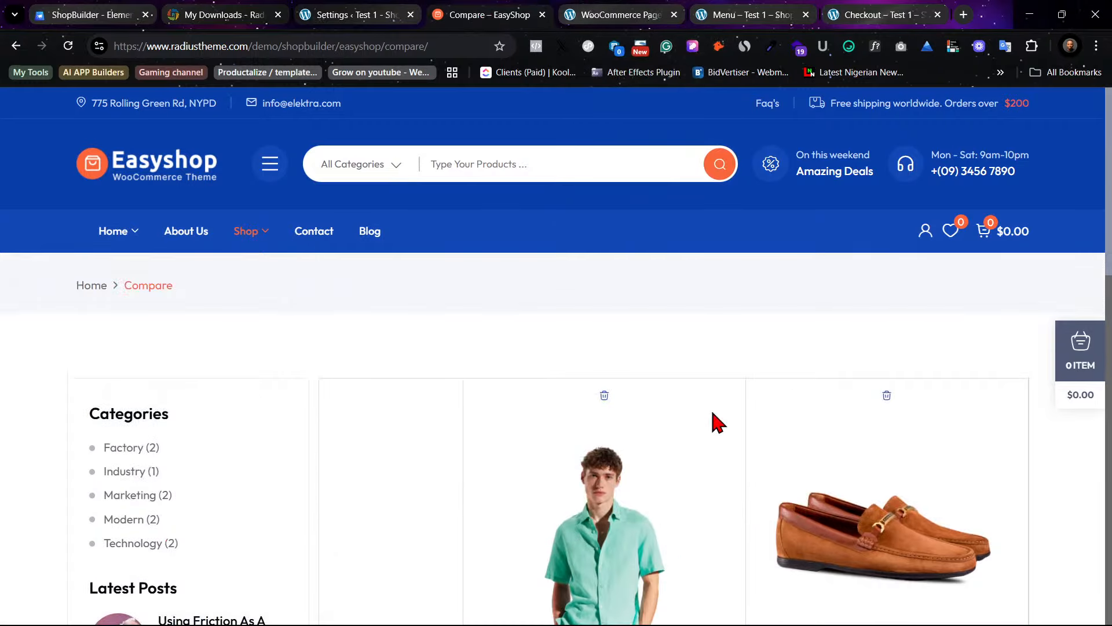
{"action": "scroll", "coordinate": [694, 479], "scroll_direction": "down", "scroll_amount": 4}
{"action": "scroll", "coordinate": [694, 479], "scroll_direction": "down", "scroll_amount": 3}
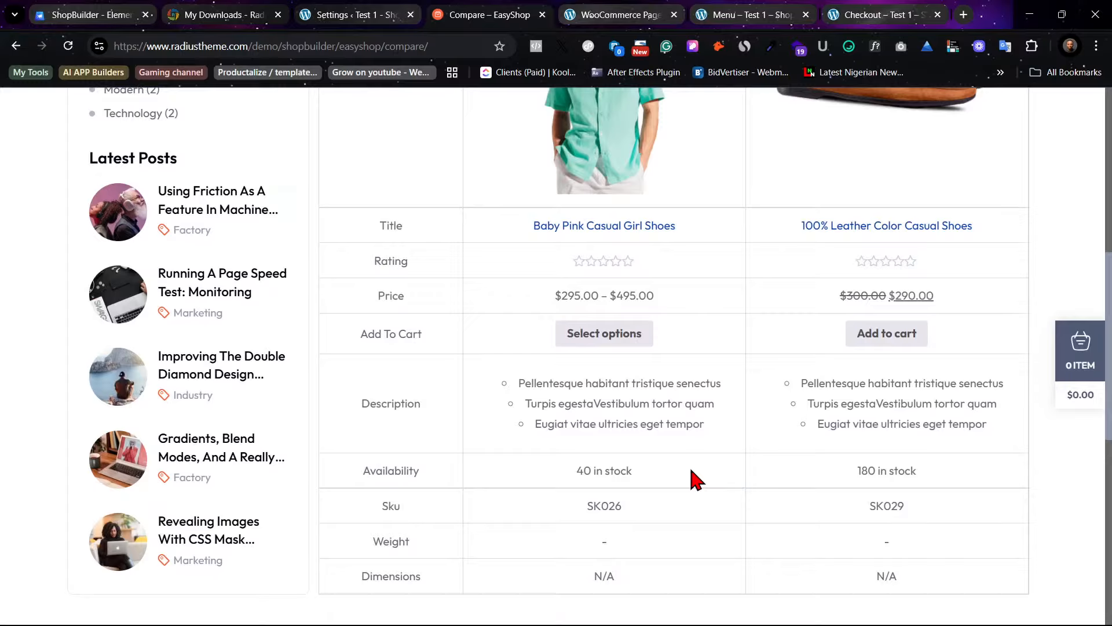
{"action": "scroll", "coordinate": [697, 479], "scroll_direction": "down", "scroll_amount": 4}
{"action": "scroll", "coordinate": [694, 475], "scroll_direction": "up", "scroll_amount": 7}
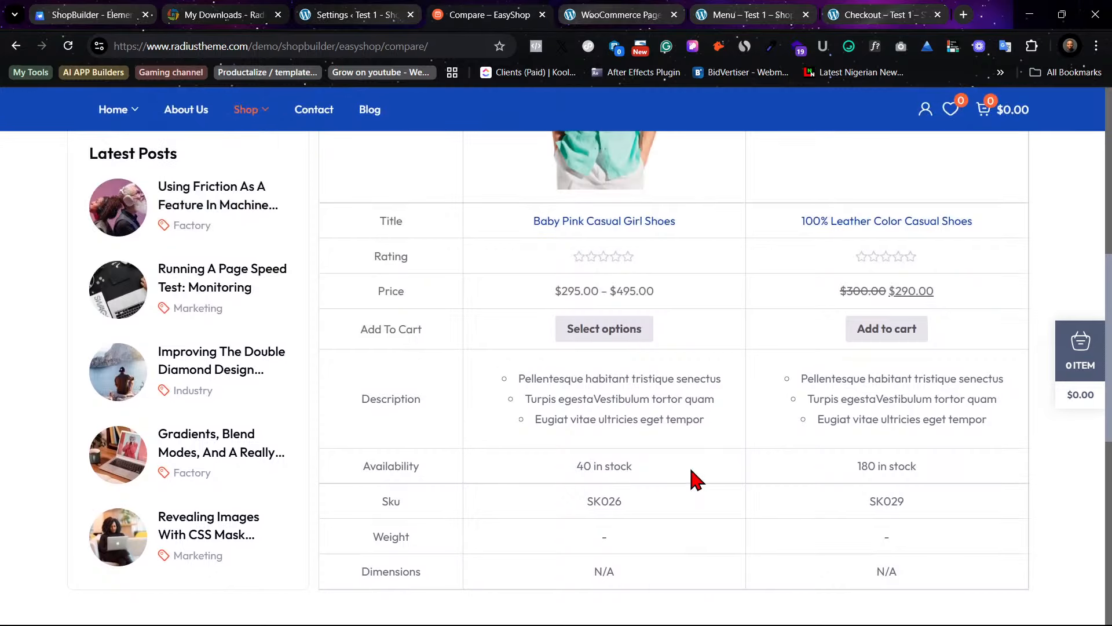
{"action": "scroll", "coordinate": [691, 470], "scroll_direction": "up", "scroll_amount": 3}
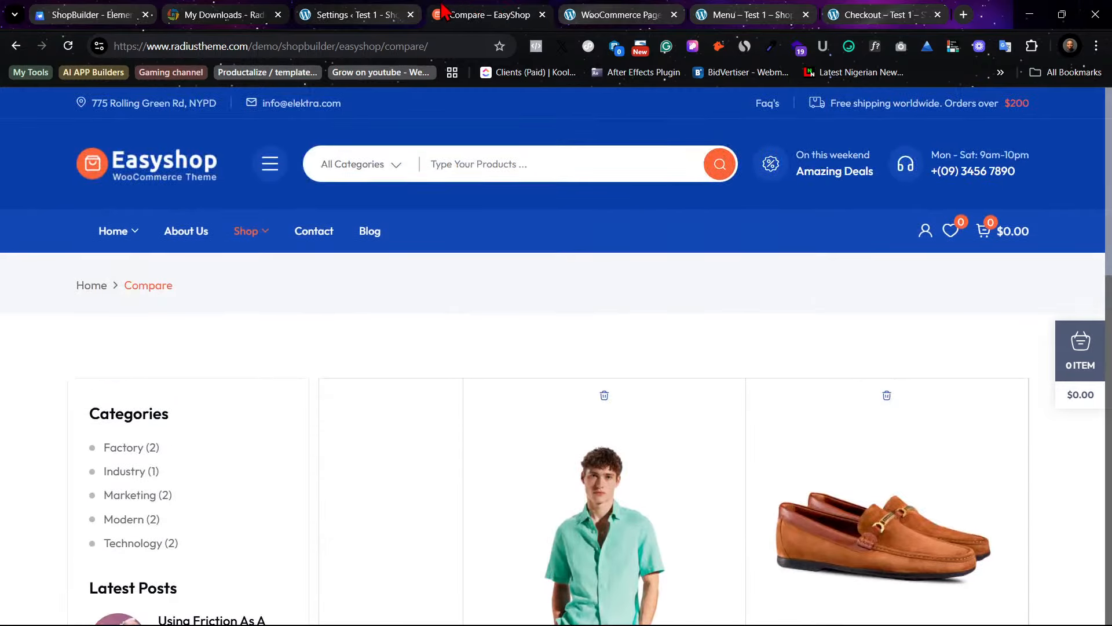
Step: Switch to the store's Menu page and close the developer tools to show the desktop layout
{"action": "left_click", "coordinate": [353, 14]}
{"action": "left_click", "coordinate": [479, 11]}
{"action": "left_click", "coordinate": [606, 9]}
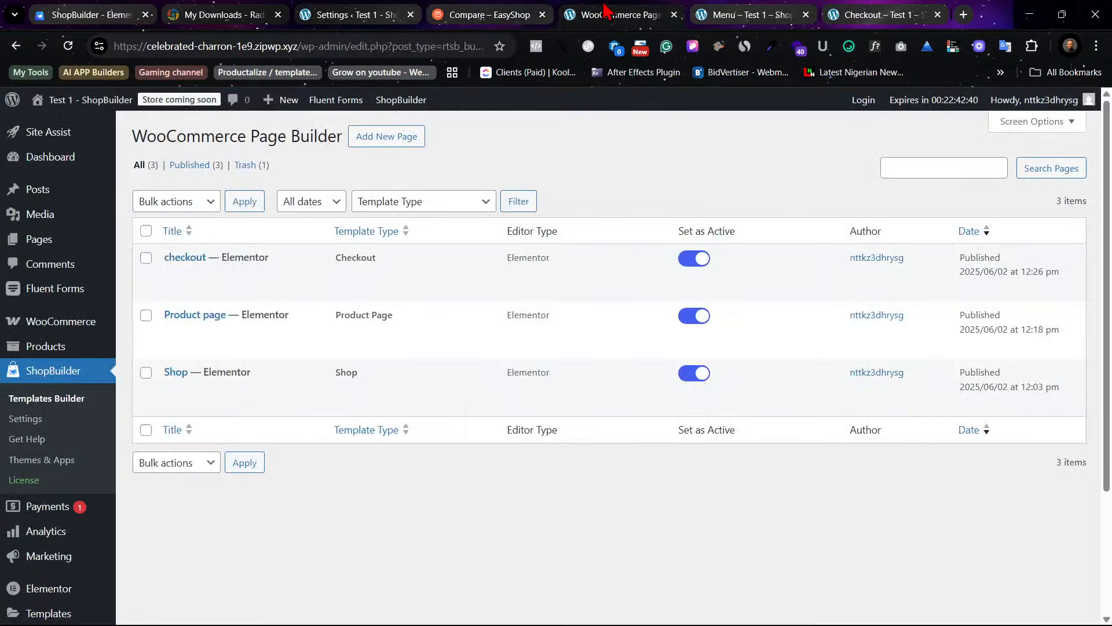
{"action": "left_click", "coordinate": [739, 10]}
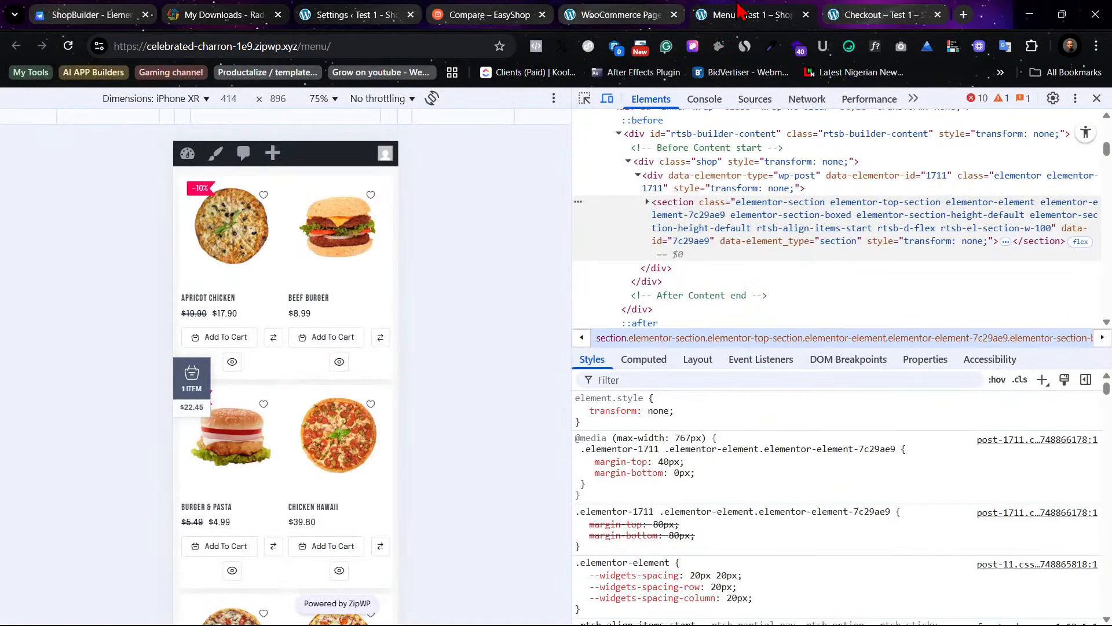
{"action": "left_click", "coordinate": [1097, 99]}
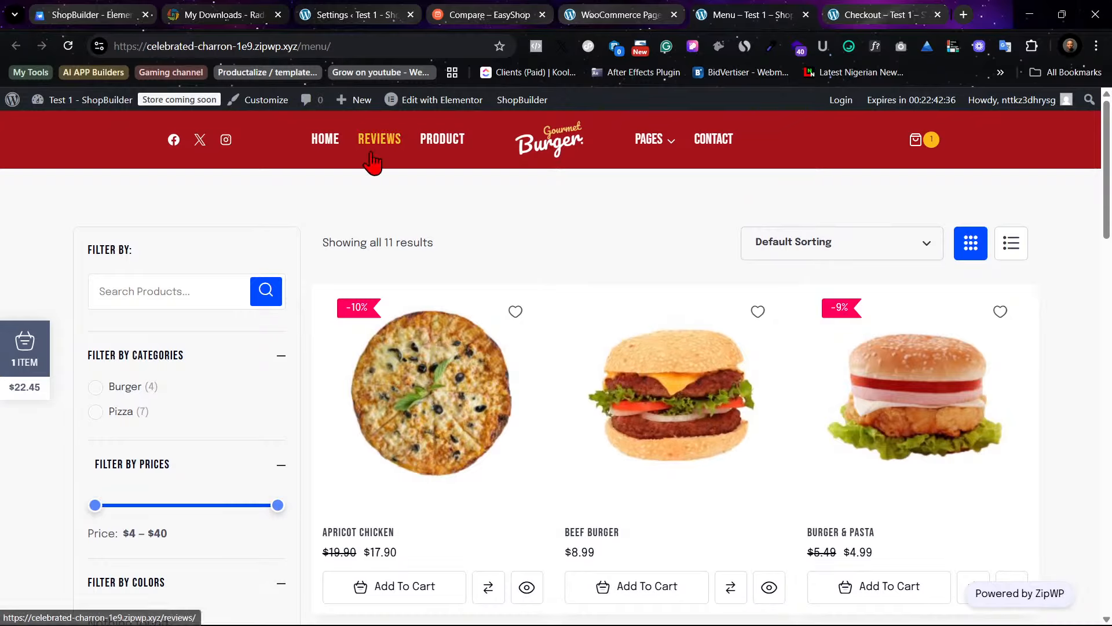
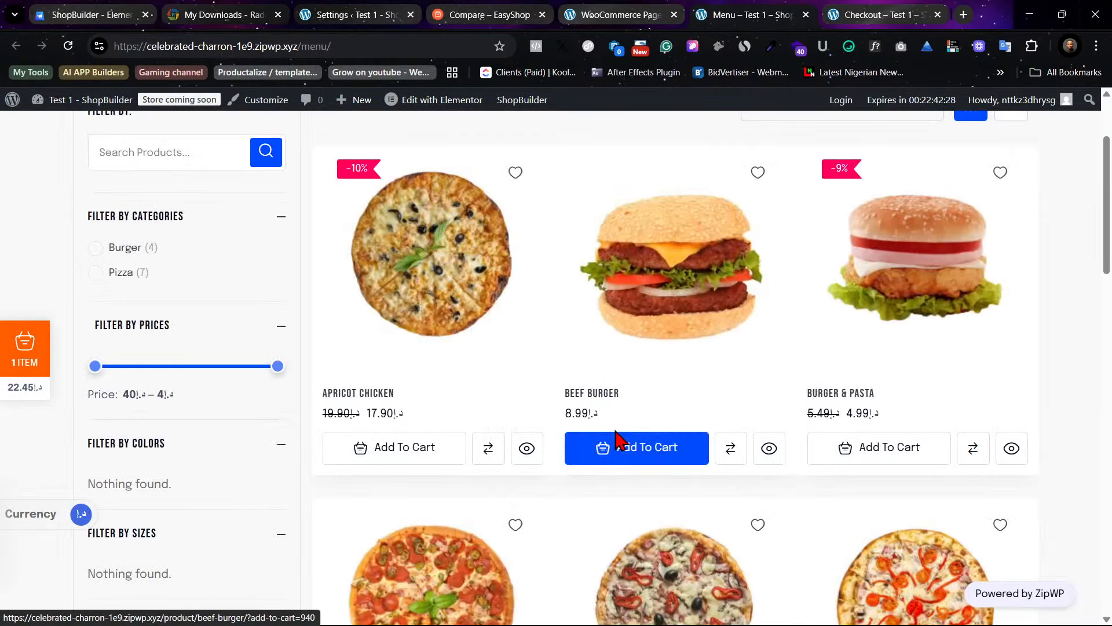
Step: Add Beef Burger and Apricot Chicken to the store's product comparison
{"action": "left_click", "coordinate": [727, 454]}
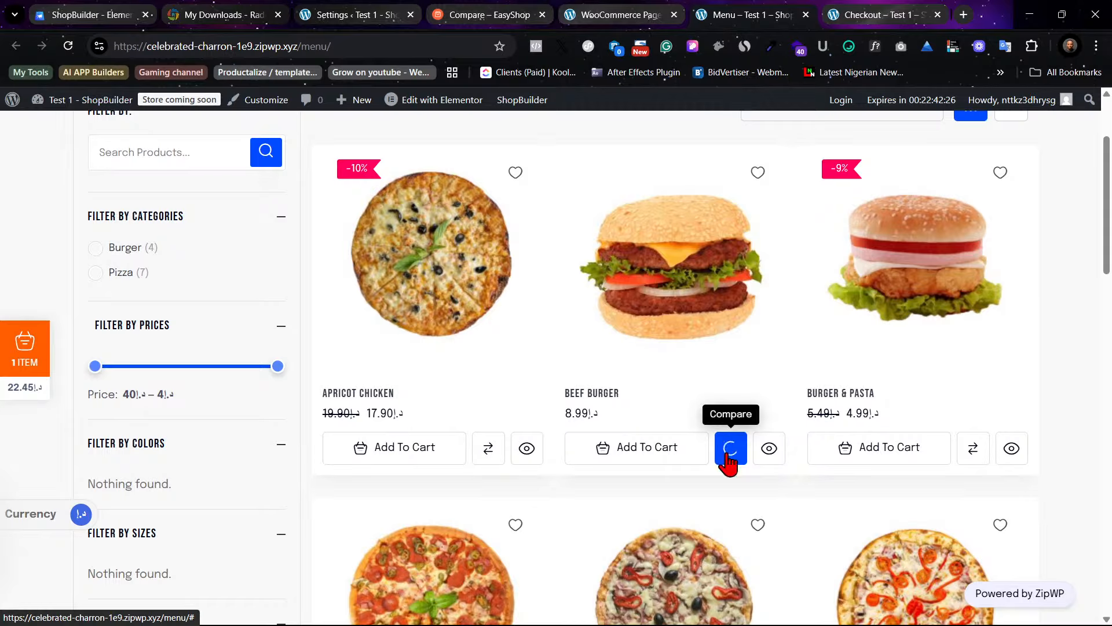
{"action": "left_click", "coordinate": [488, 457]}
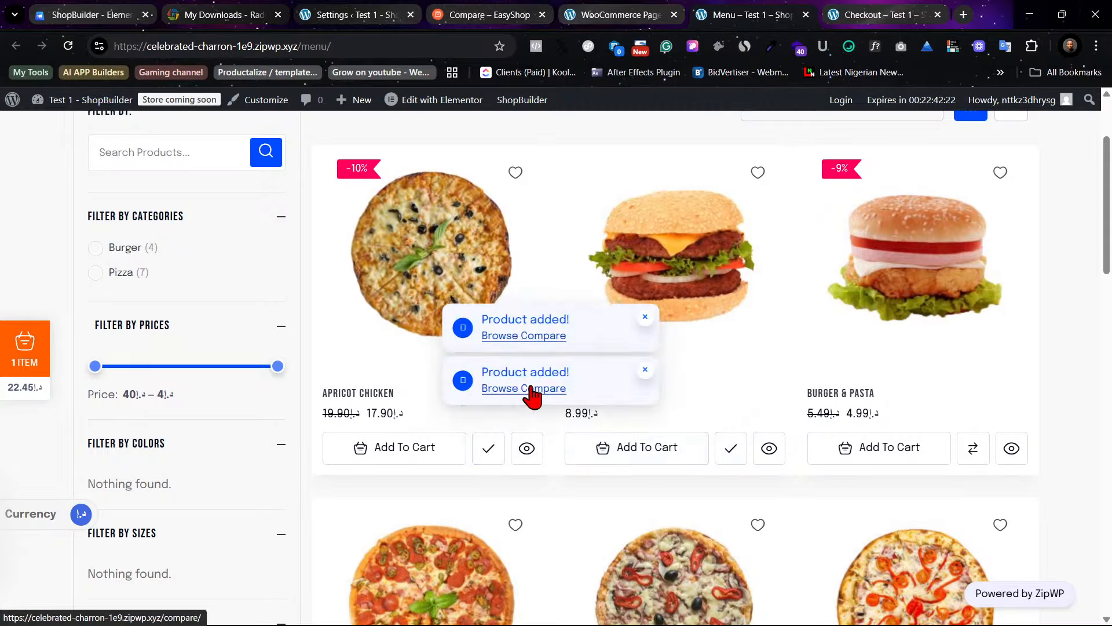
Step: Open the store's Compare page and review the comparison table of the added products
{"action": "scroll", "coordinate": [532, 385], "scroll_direction": "down", "scroll_amount": 3}
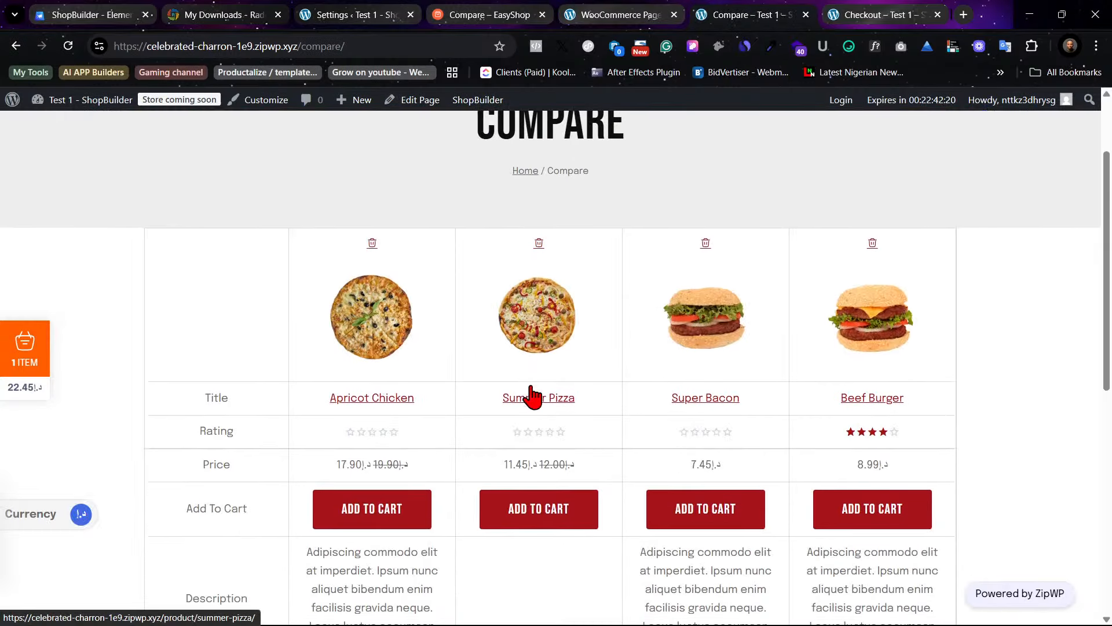
{"action": "scroll", "coordinate": [531, 385], "scroll_direction": "down", "scroll_amount": 1}
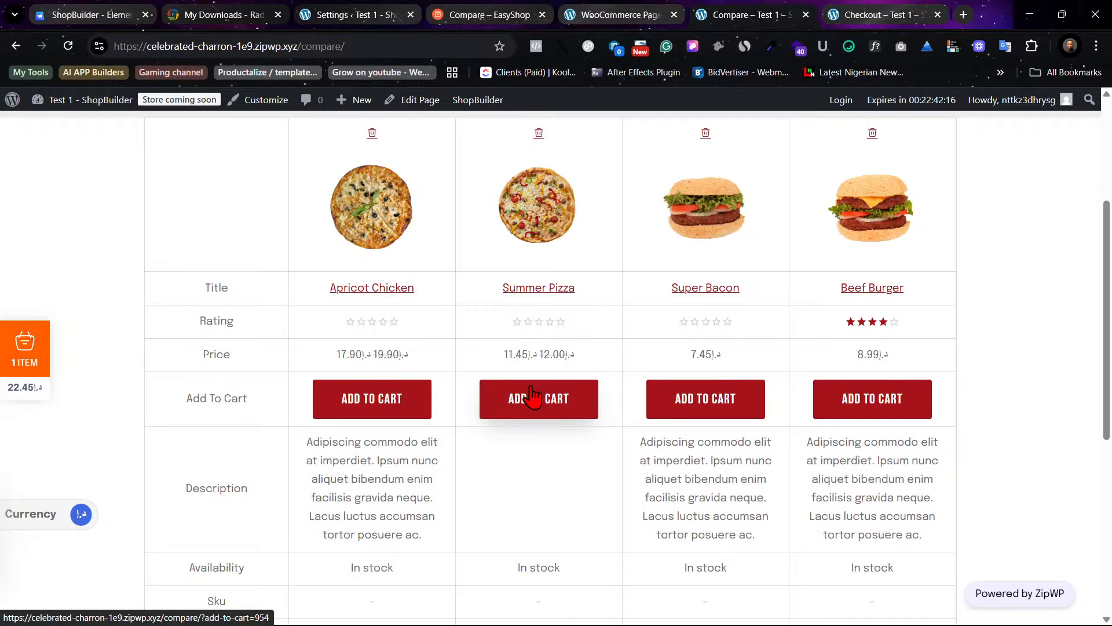
{"action": "scroll", "coordinate": [532, 395], "scroll_direction": "up", "scroll_amount": 2}
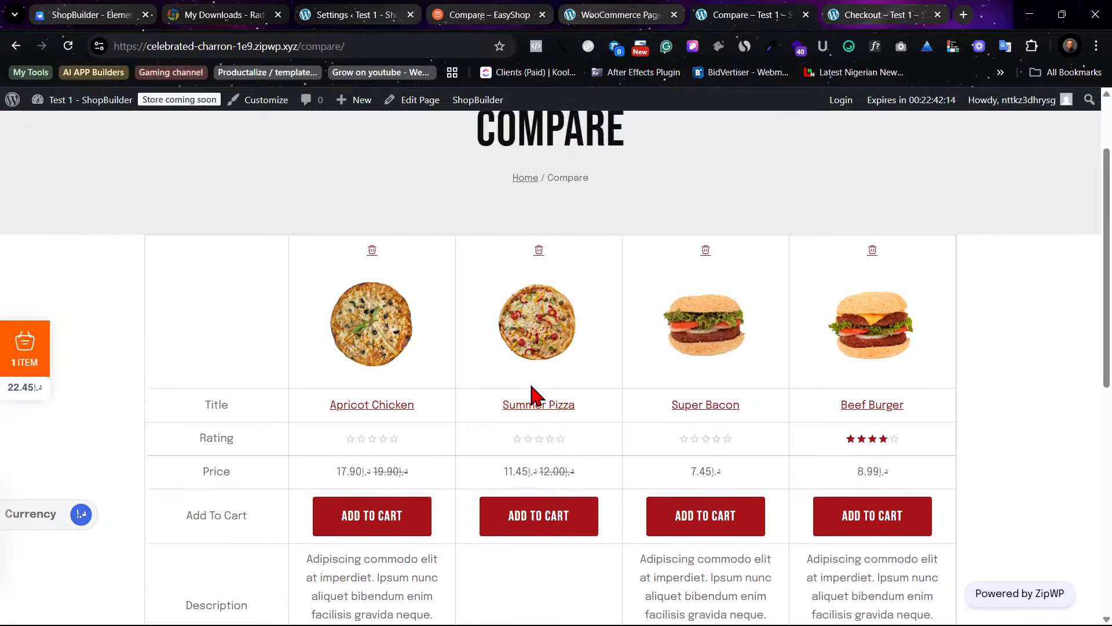
{"action": "scroll", "coordinate": [532, 394], "scroll_direction": "down", "scroll_amount": 1}
{"action": "scroll", "coordinate": [532, 387], "scroll_direction": "up", "scroll_amount": 1}
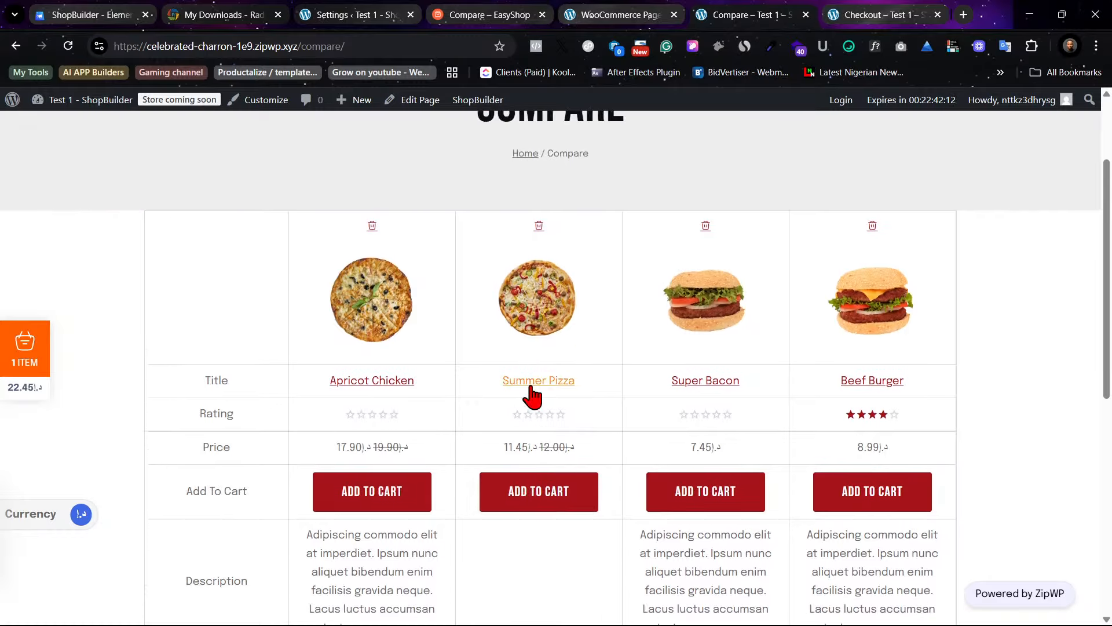
{"action": "scroll", "coordinate": [532, 387], "scroll_direction": "down", "scroll_amount": 6}
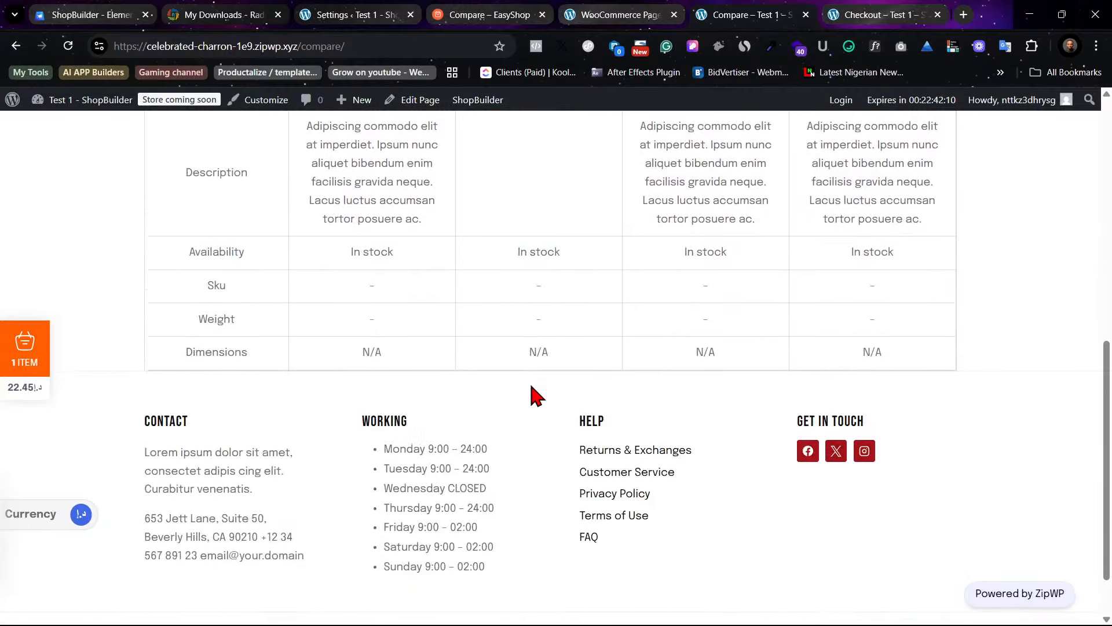
{"action": "scroll", "coordinate": [532, 386], "scroll_direction": "up", "scroll_amount": 6}
{"action": "scroll", "coordinate": [529, 381], "scroll_direction": "up", "scroll_amount": 1}
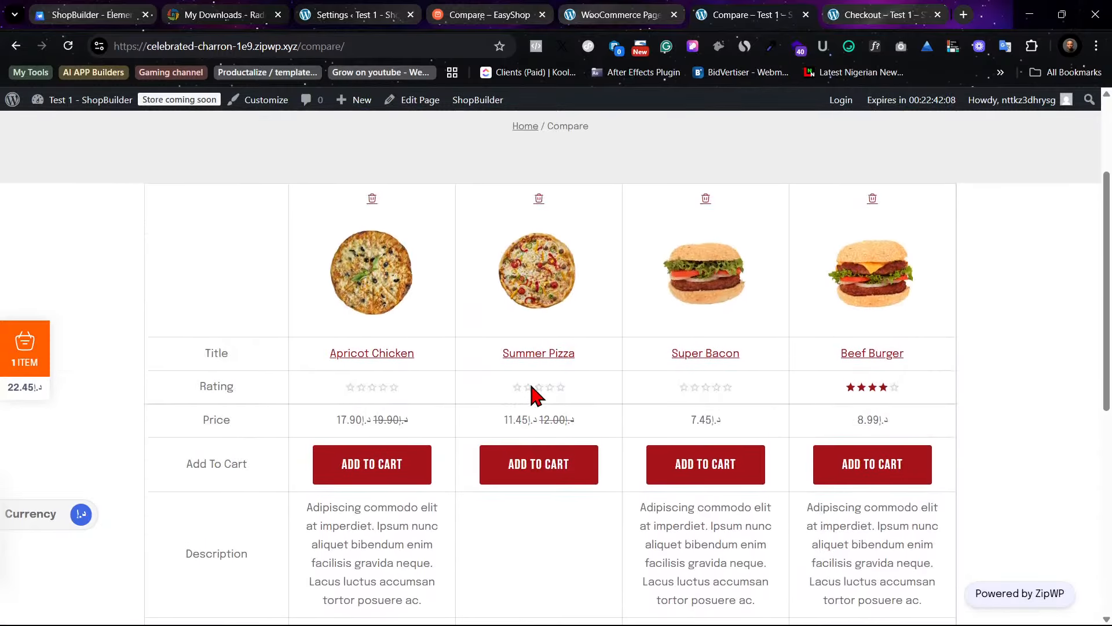
{"action": "scroll", "coordinate": [529, 381], "scroll_direction": "up", "scroll_amount": 1}
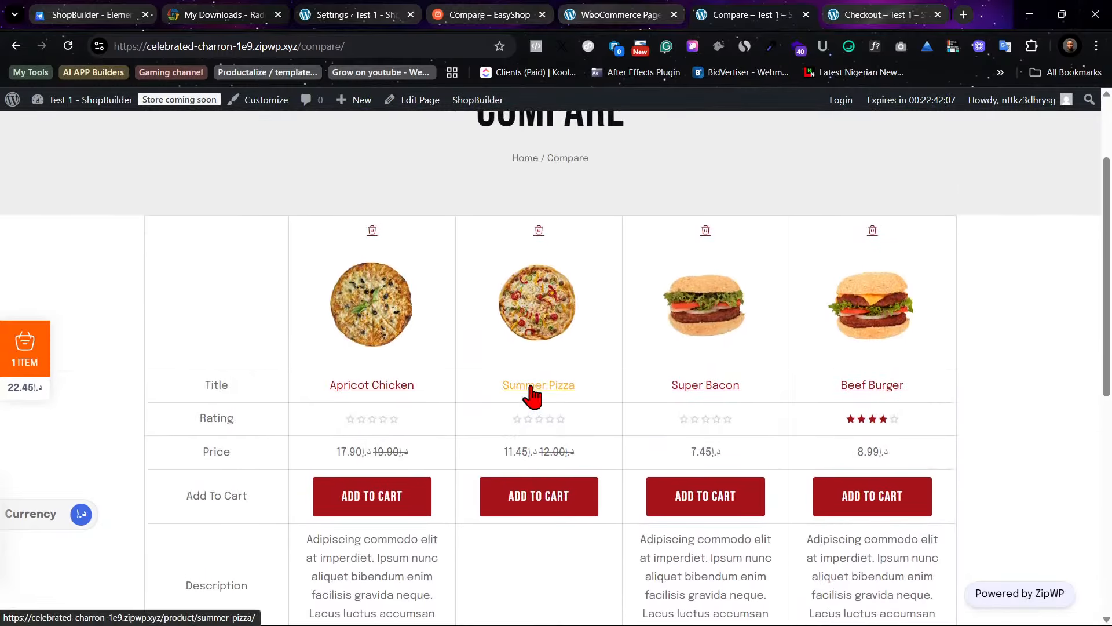
Step: Remove Summer Pizza and Apricot Chicken from the comparison table and look over the remaining products
{"action": "left_click", "coordinate": [539, 230]}
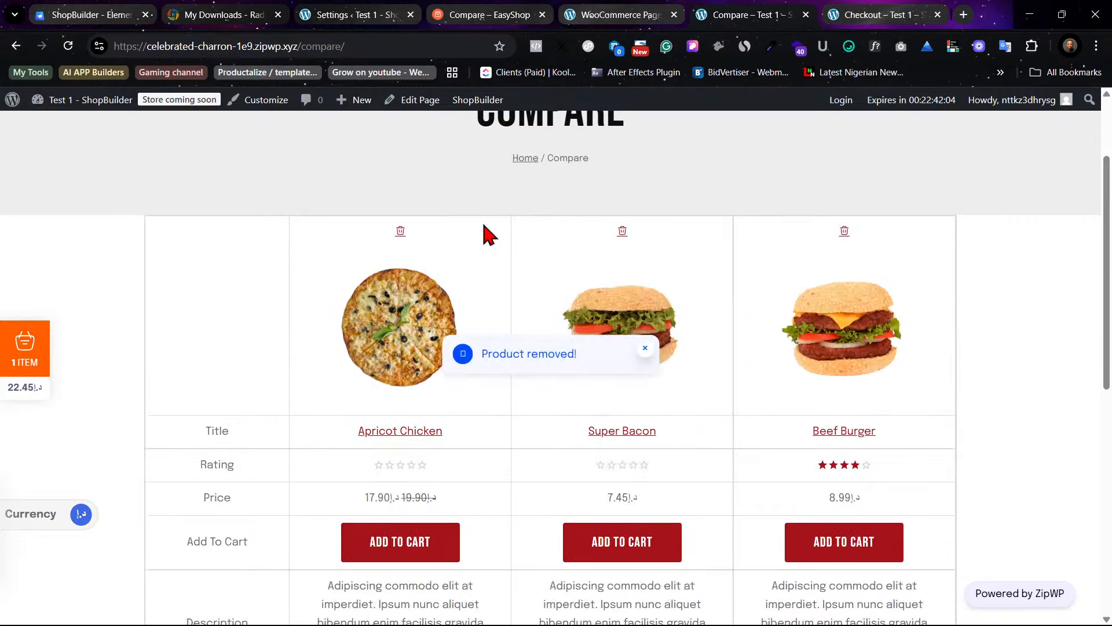
{"action": "left_click", "coordinate": [400, 231]}
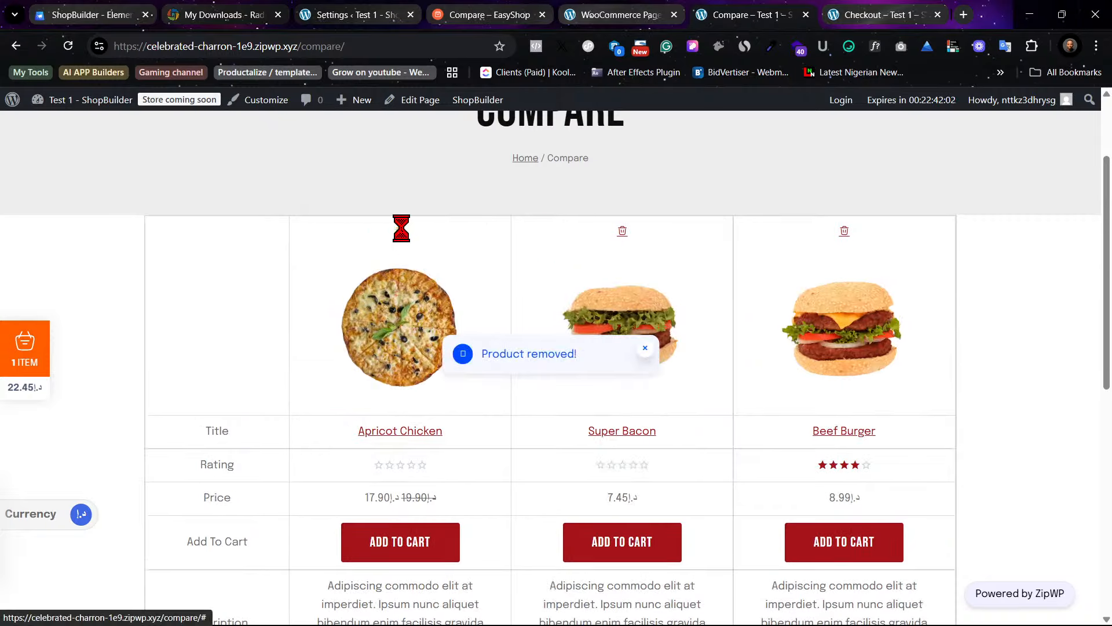
{"action": "scroll", "coordinate": [525, 410], "scroll_direction": "down", "scroll_amount": 7}
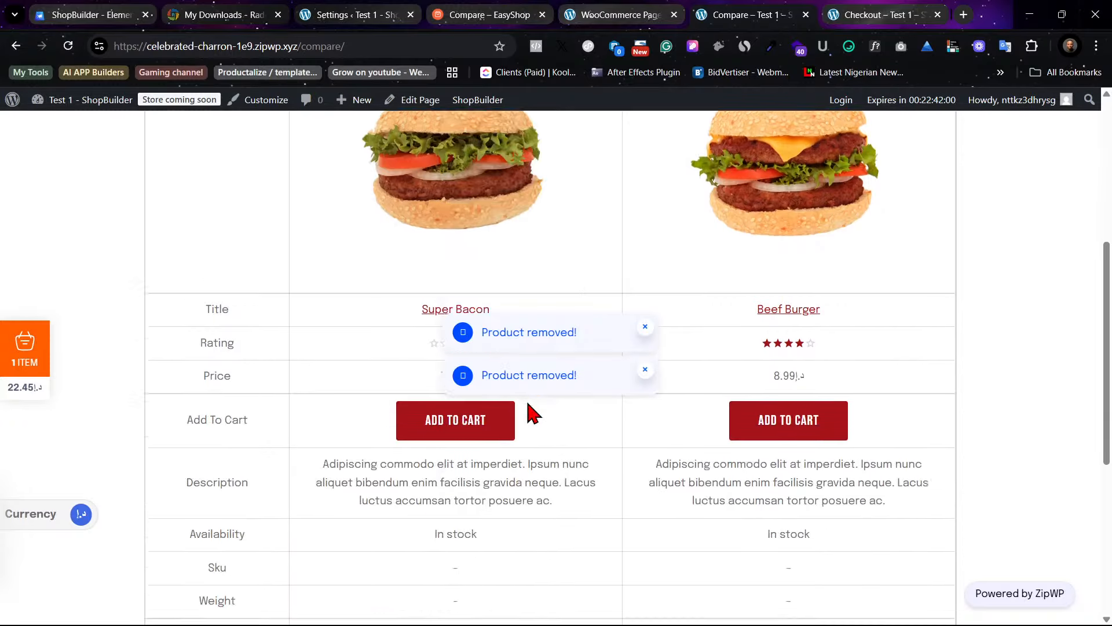
{"action": "scroll", "coordinate": [529, 412], "scroll_direction": "up", "scroll_amount": 10}
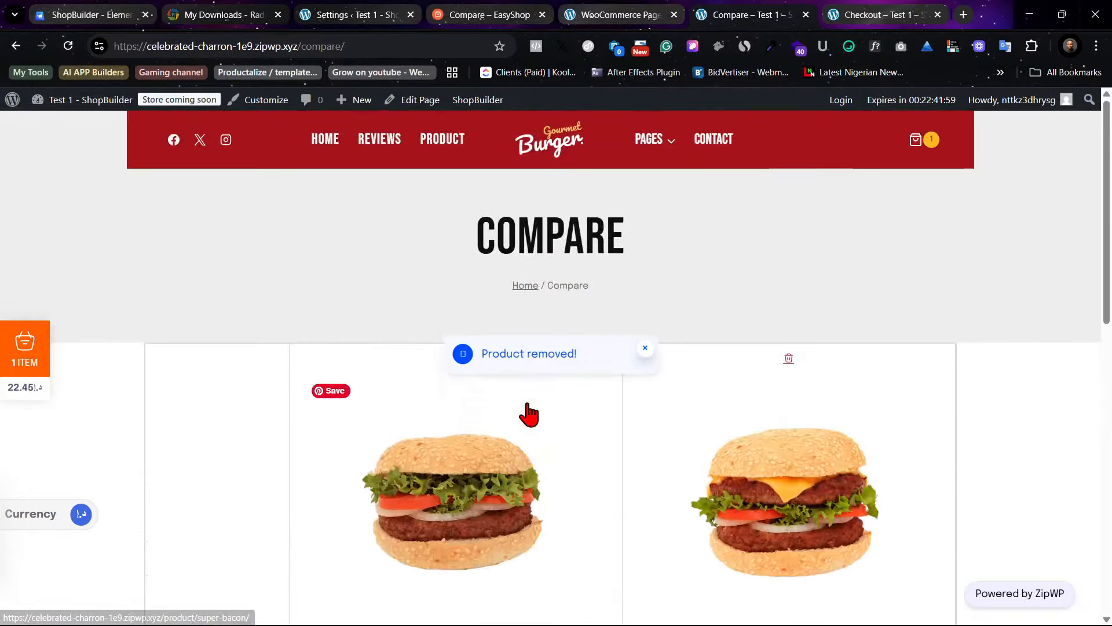
Step: Inspect the Compare page in the developer tools' iPhone XR view and examine the table's mobile layout across its rows and product columns
{"action": "right_click", "coordinate": [984, 324]}
{"action": "left_click", "coordinate": [859, 608]}
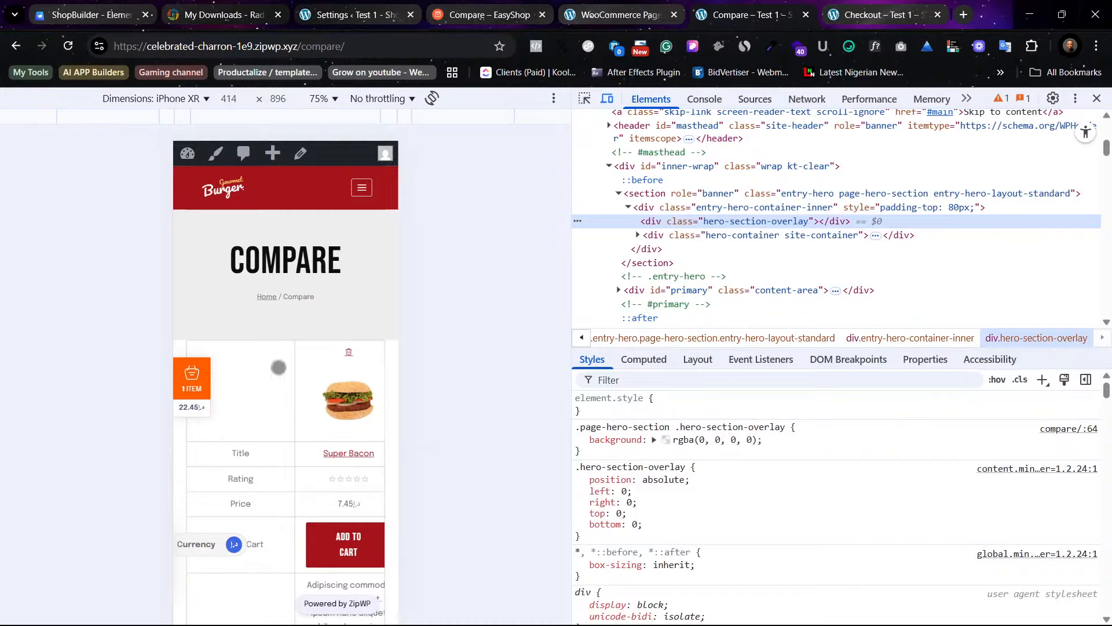
{"action": "scroll", "coordinate": [279, 367], "scroll_direction": "down", "scroll_amount": 5}
{"action": "scroll", "coordinate": [278, 367], "scroll_direction": "up", "scroll_amount": 5}
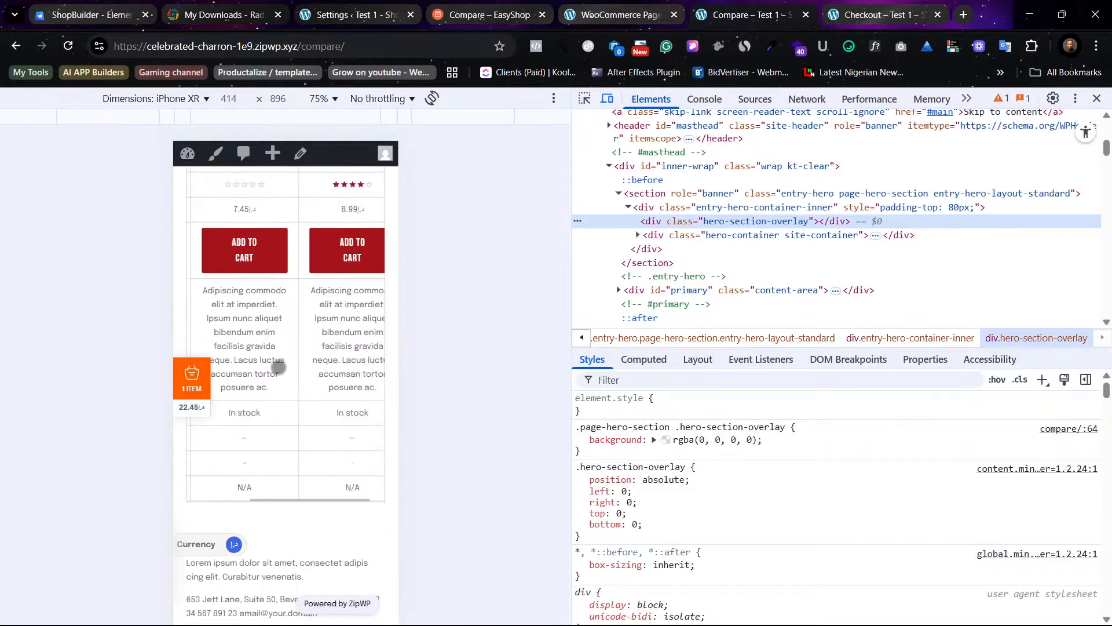
{"action": "scroll", "coordinate": [279, 368], "scroll_direction": "up", "scroll_amount": 1}
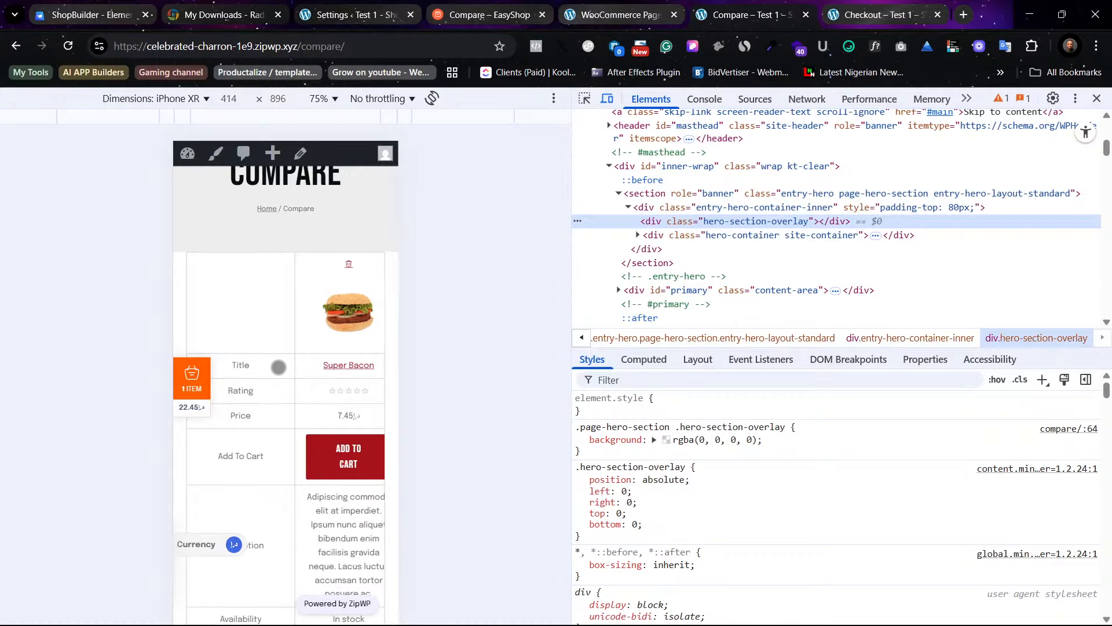
{"action": "scroll", "coordinate": [279, 367], "scroll_direction": "right", "scroll_amount": 1}
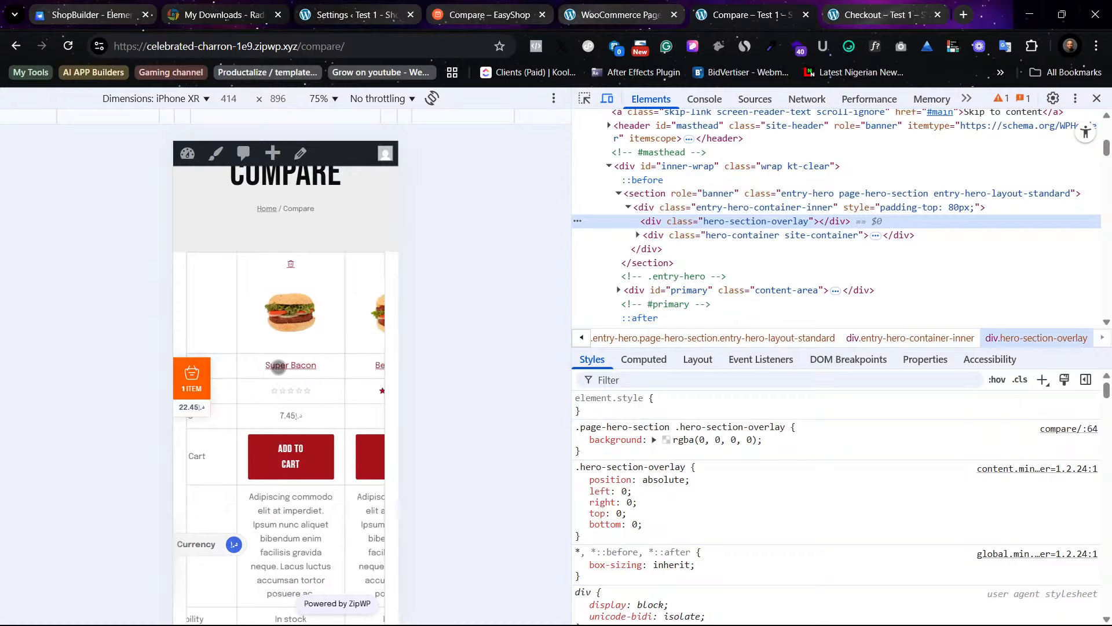
{"action": "scroll", "coordinate": [278, 367], "scroll_direction": "right", "scroll_amount": 1}
{"action": "scroll", "coordinate": [279, 368], "scroll_direction": "right", "scroll_amount": 1}
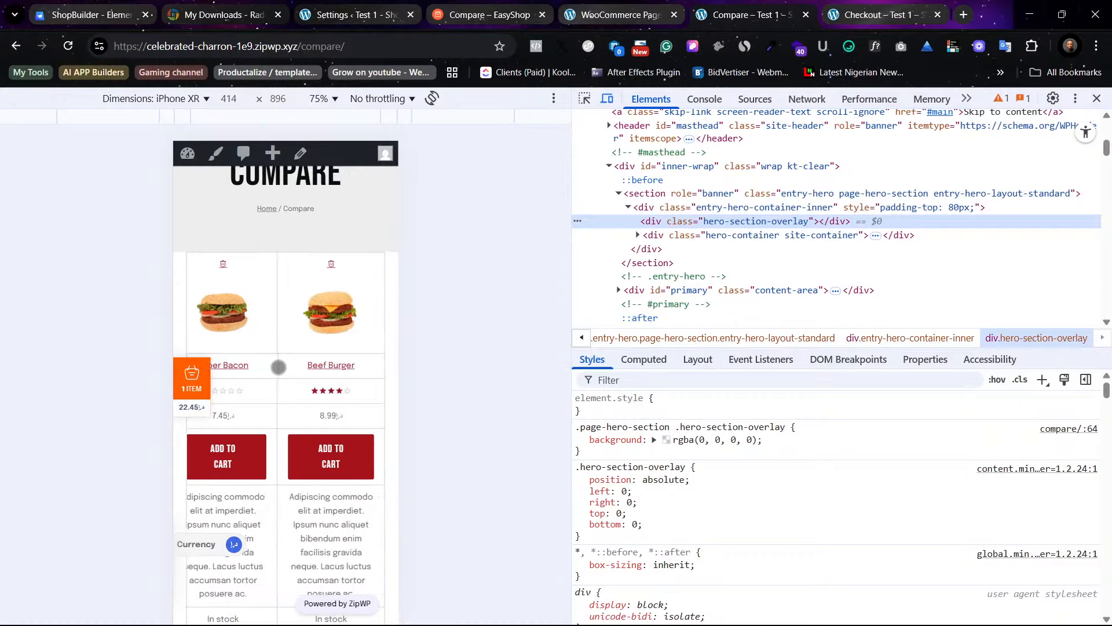
{"action": "scroll", "coordinate": [279, 368], "scroll_direction": "up", "scroll_amount": 2}
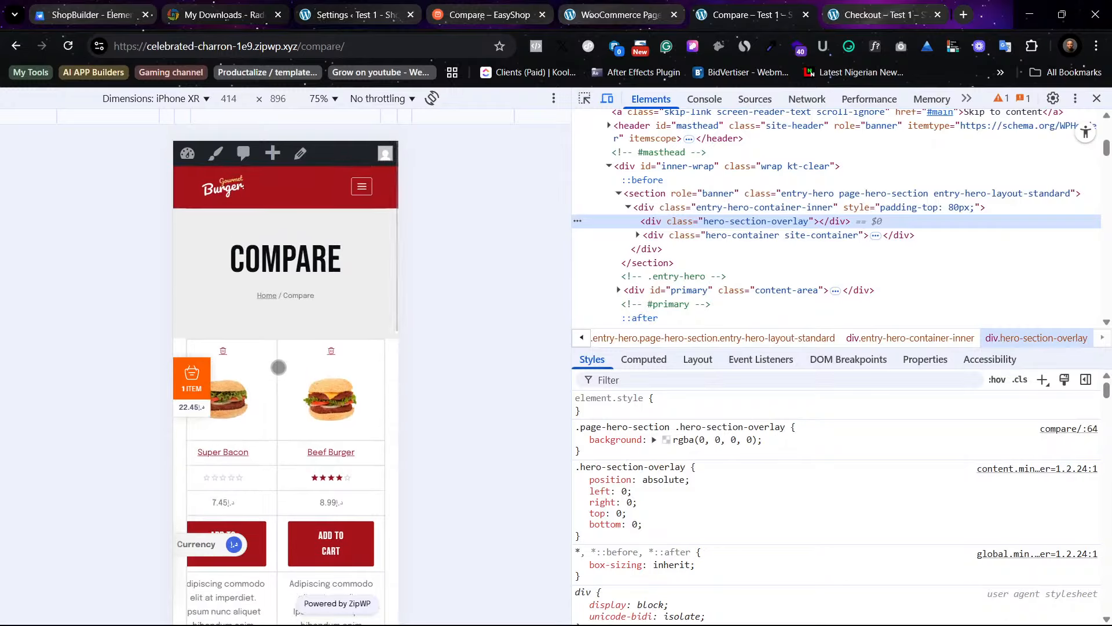
{"action": "scroll", "coordinate": [279, 367], "scroll_direction": "down", "scroll_amount": 4}
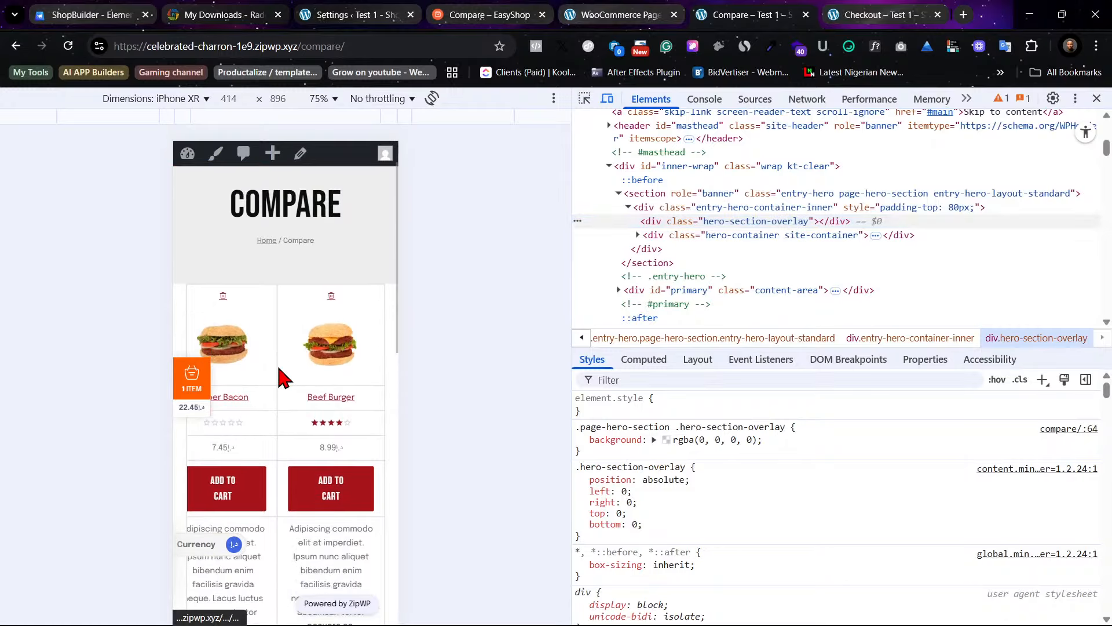
{"action": "scroll", "coordinate": [278, 376], "scroll_direction": "left", "scroll_amount": 2}
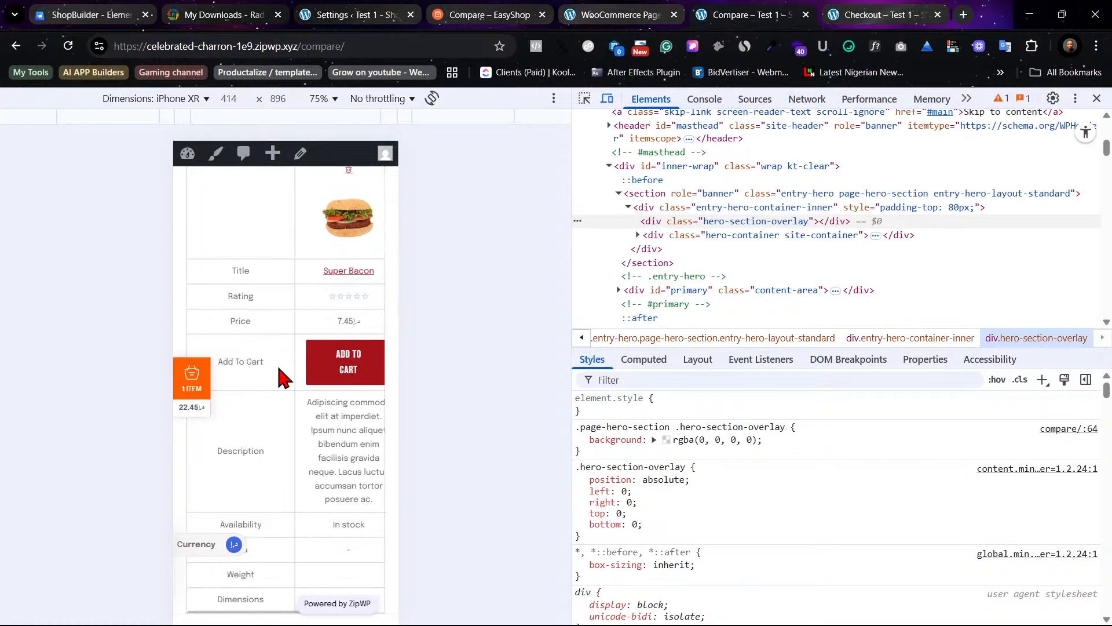
{"action": "scroll", "coordinate": [279, 377], "scroll_direction": "up", "scroll_amount": 4}
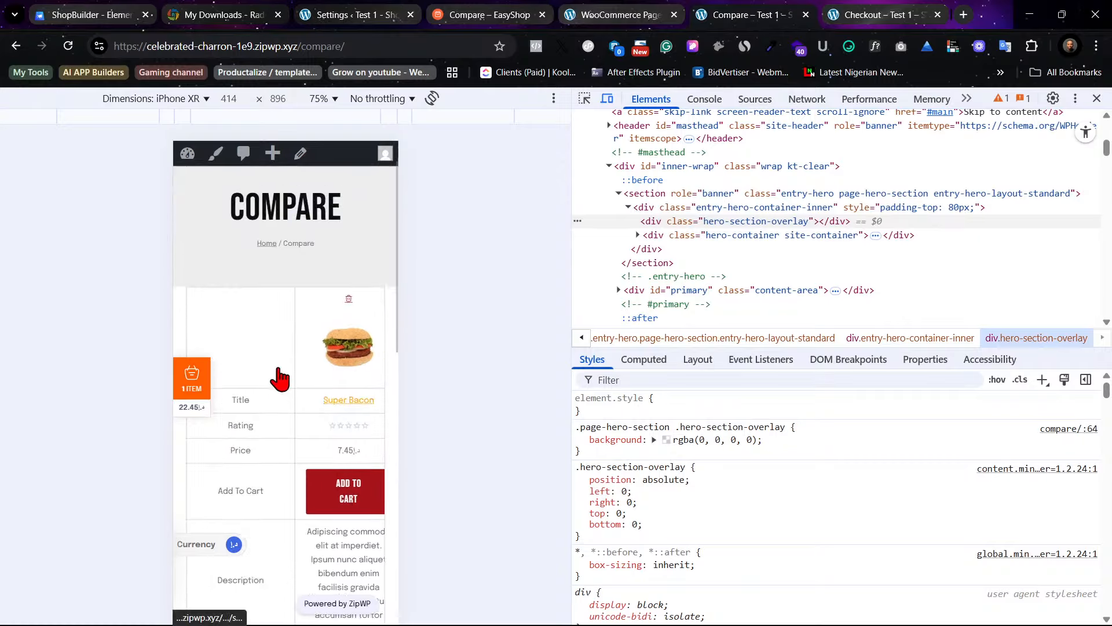
{"action": "scroll", "coordinate": [279, 378], "scroll_direction": "down", "scroll_amount": 2}
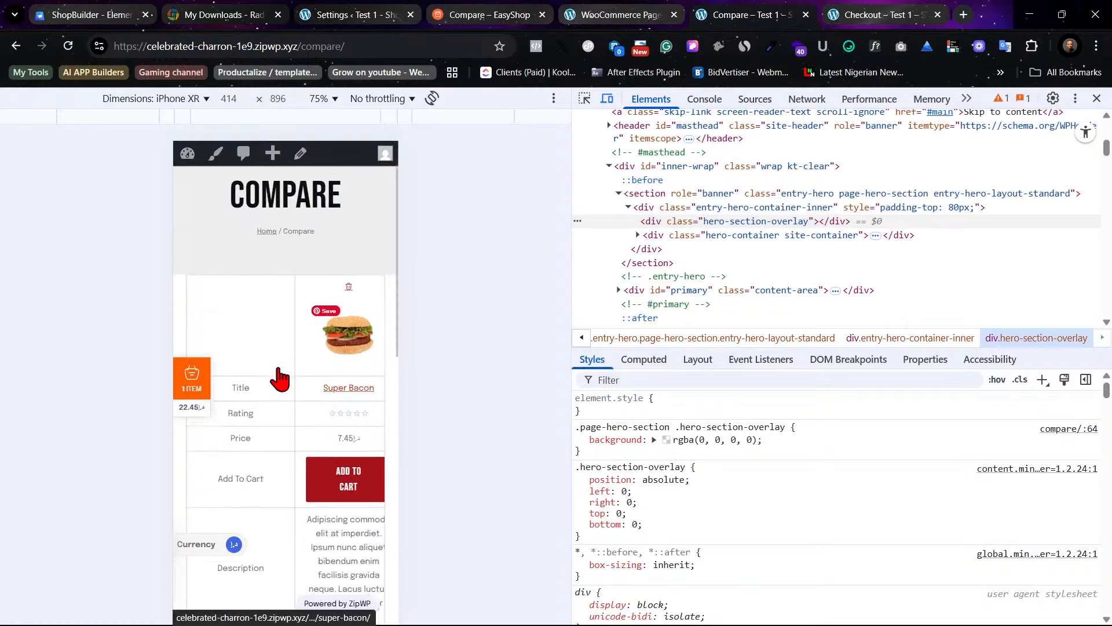
Step: Check how the Super Bacon and Beef Burger columns and the row labels move across the mobile comparison table
{"action": "scroll", "coordinate": [291, 474], "scroll_direction": "down", "scroll_amount": 2}
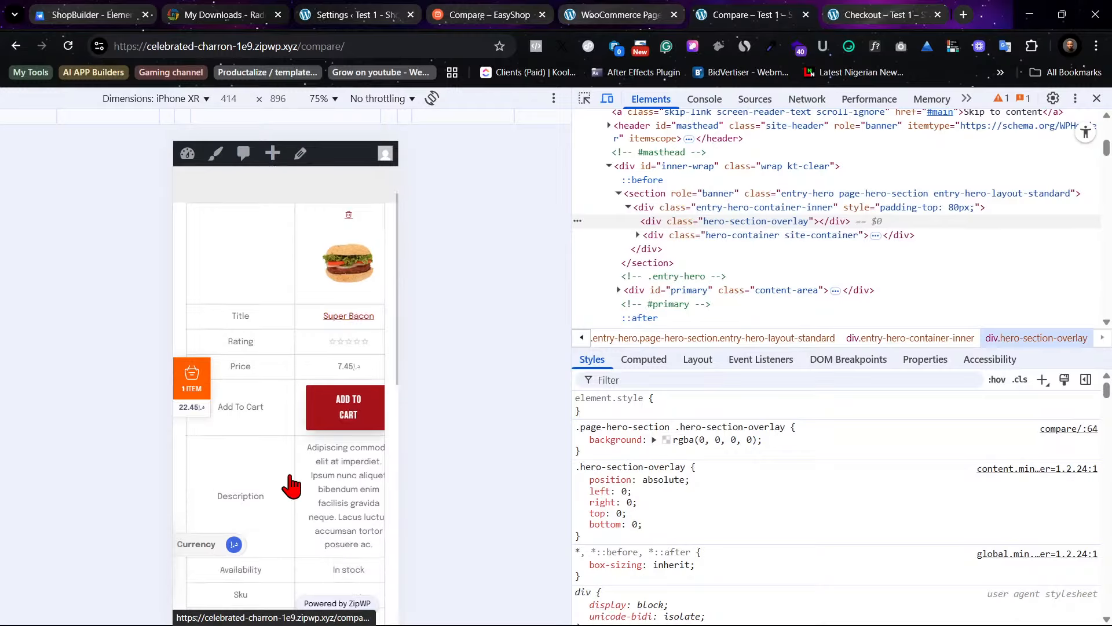
{"action": "scroll", "coordinate": [290, 474], "scroll_direction": "right", "scroll_amount": 2}
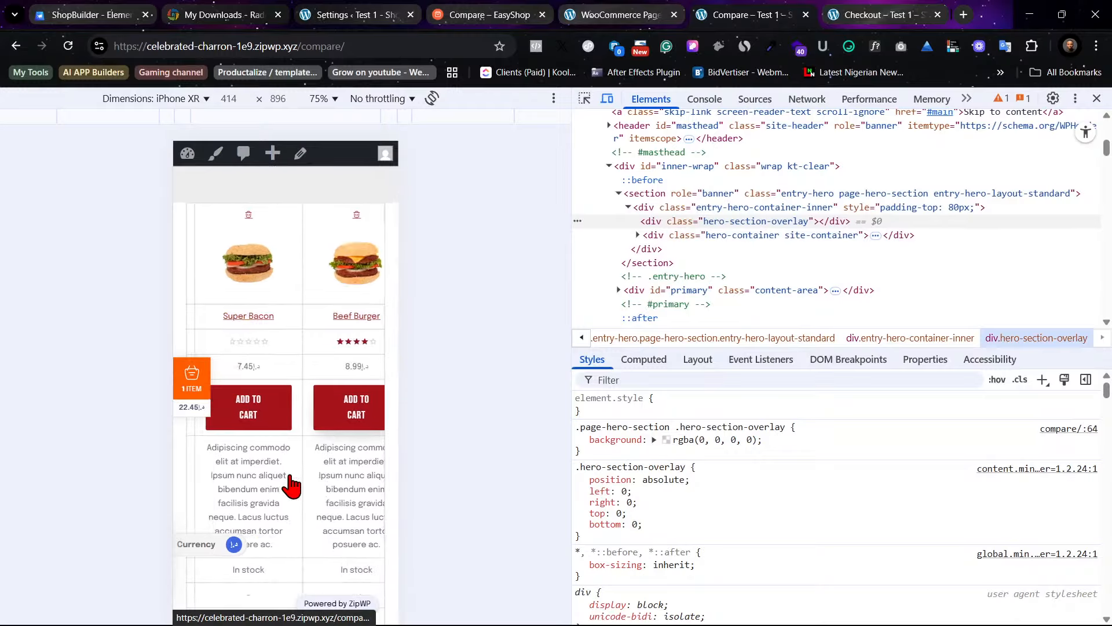
{"action": "scroll", "coordinate": [290, 484], "scroll_direction": "down", "scroll_amount": 4}
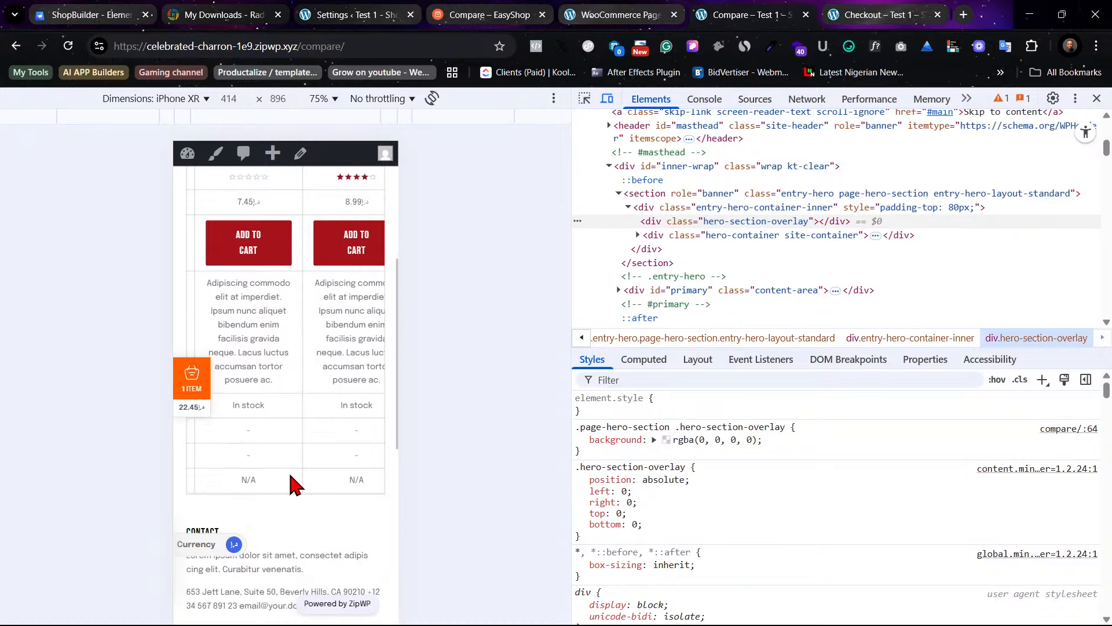
{"action": "scroll", "coordinate": [290, 483], "scroll_direction": "left", "scroll_amount": 2}
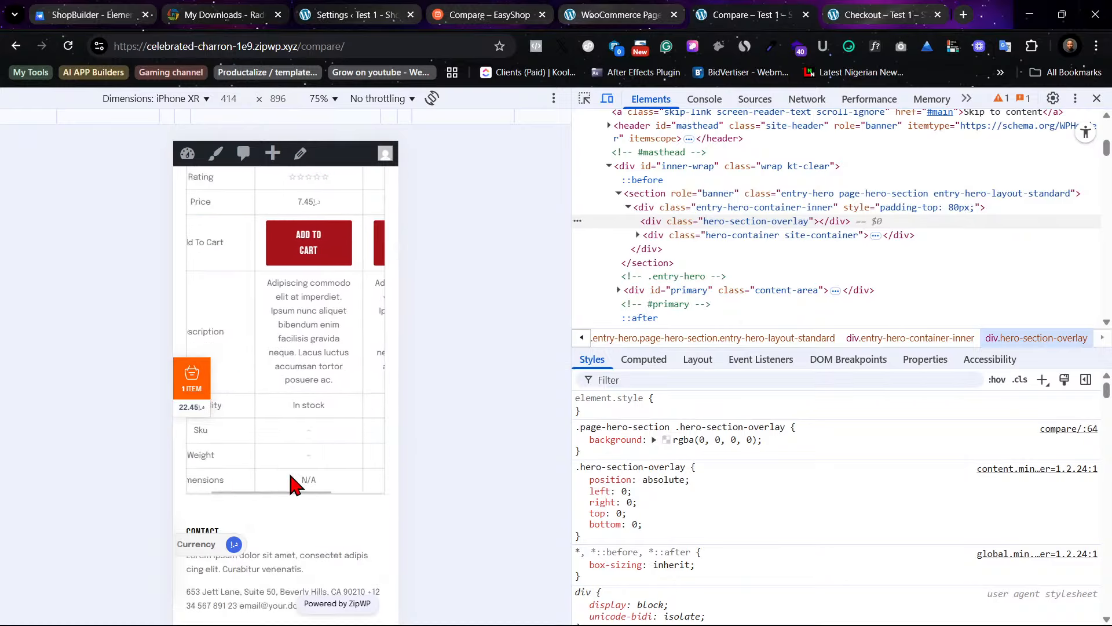
{"action": "scroll", "coordinate": [291, 484], "scroll_direction": "up", "scroll_amount": 8}
{"action": "scroll", "coordinate": [293, 484], "scroll_direction": "right", "scroll_amount": 2}
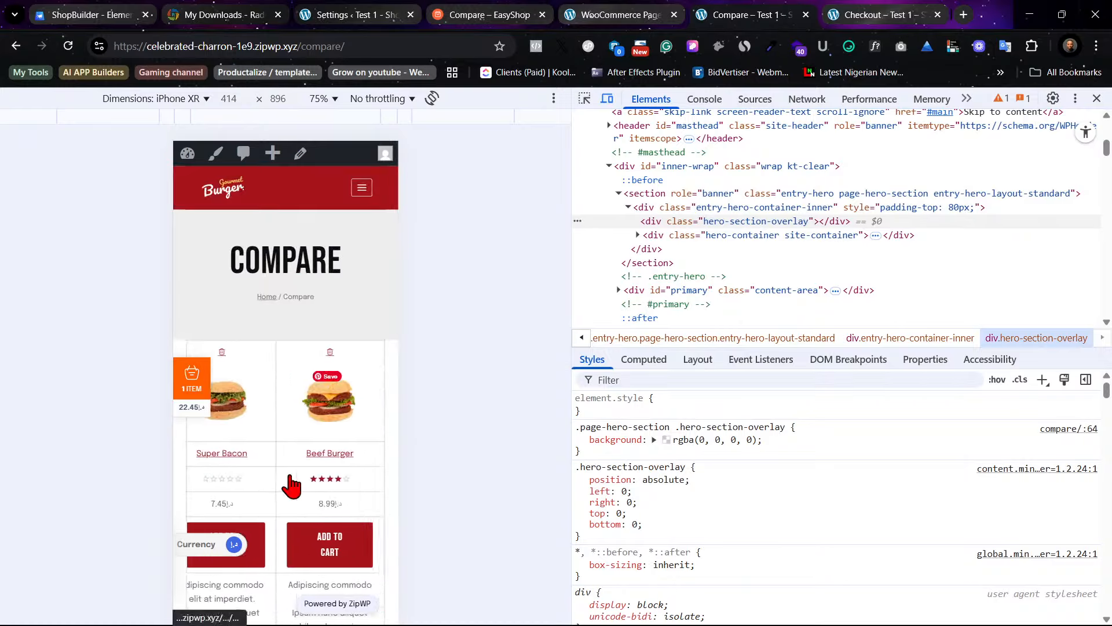
{"action": "scroll", "coordinate": [293, 485], "scroll_direction": "left", "scroll_amount": 2}
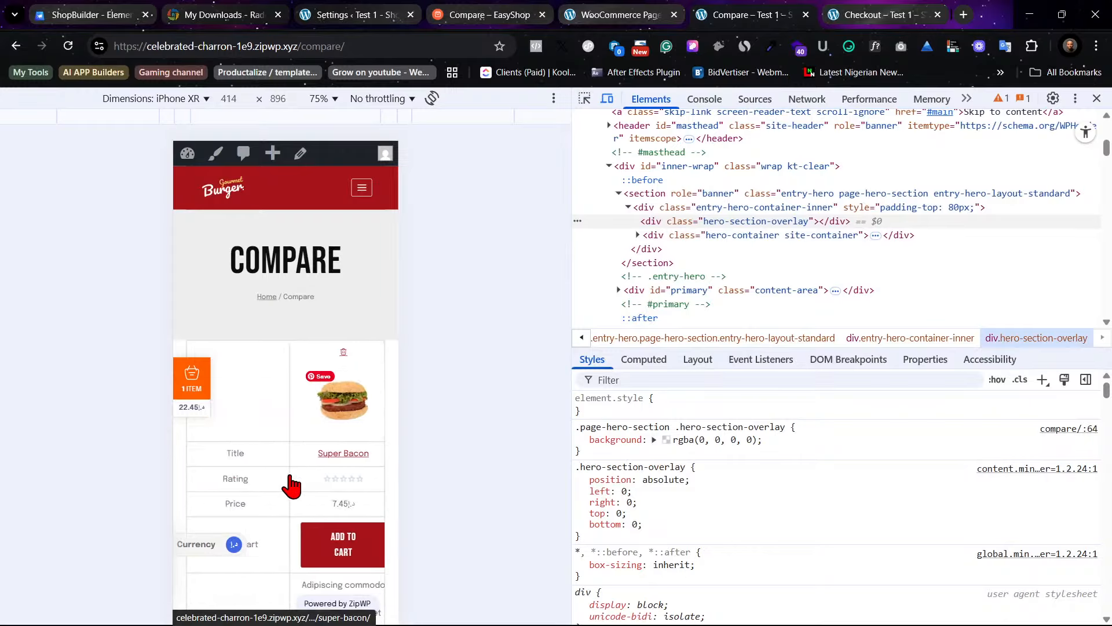
{"action": "scroll", "coordinate": [291, 485], "scroll_direction": "left", "scroll_amount": 1}
{"action": "scroll", "coordinate": [227, 459], "scroll_direction": "right", "scroll_amount": 2}
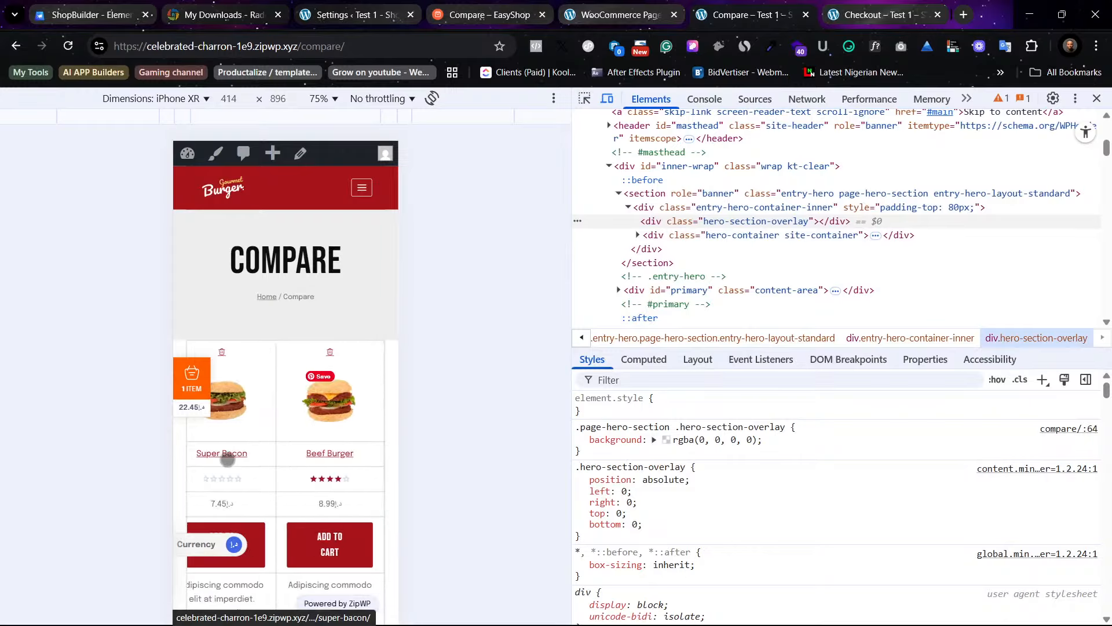
{"action": "scroll", "coordinate": [228, 459], "scroll_direction": "left", "scroll_amount": 1}
{"action": "scroll", "coordinate": [228, 459], "scroll_direction": "right", "scroll_amount": 2}
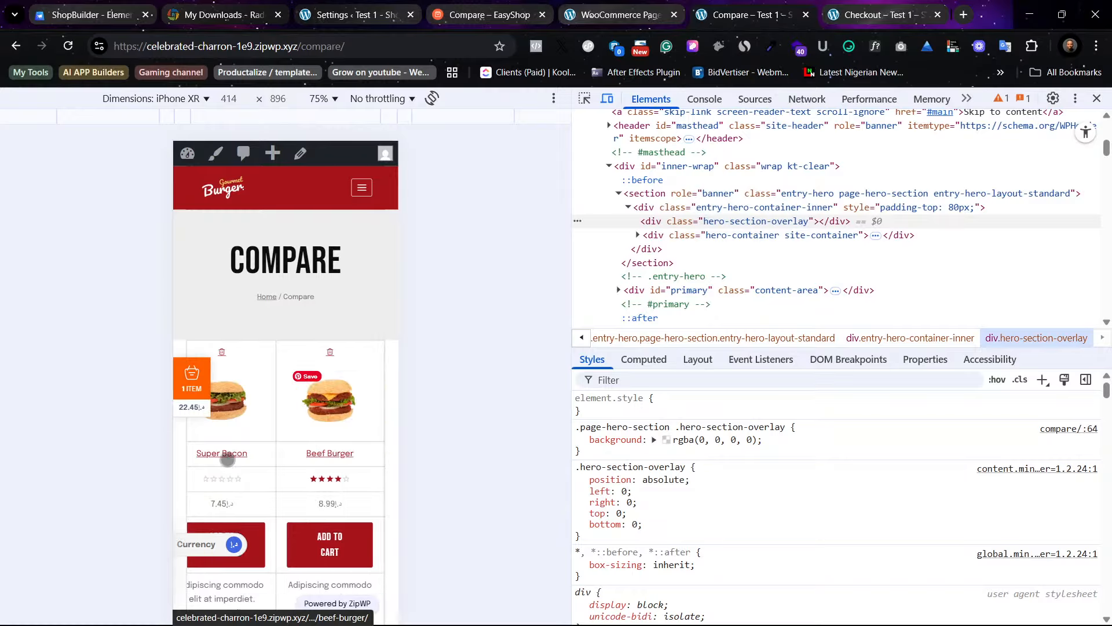
{"action": "scroll", "coordinate": [228, 459], "scroll_direction": "left", "scroll_amount": 2}
{"action": "scroll", "coordinate": [228, 459], "scroll_direction": "right", "scroll_amount": 2}
{"action": "scroll", "coordinate": [228, 459], "scroll_direction": "left", "scroll_amount": 2}
{"action": "scroll", "coordinate": [228, 459], "scroll_direction": "right", "scroll_amount": 2}
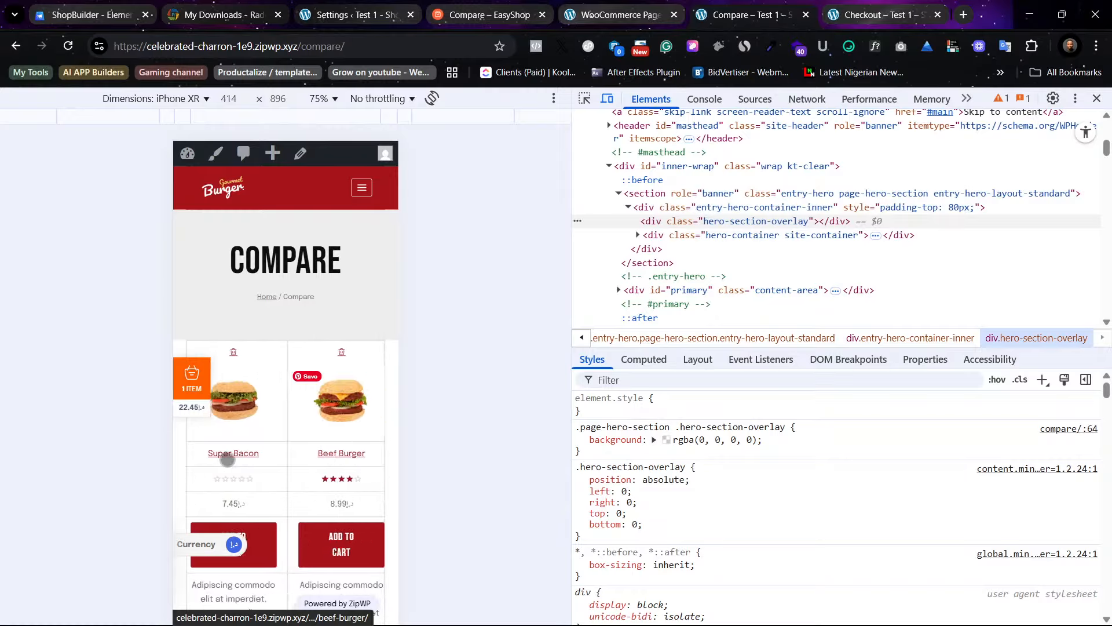
Step: Switch to the EasyShop theme demo and examine its Compare page, from product images through the specification rows
{"action": "left_click", "coordinate": [593, 12]}
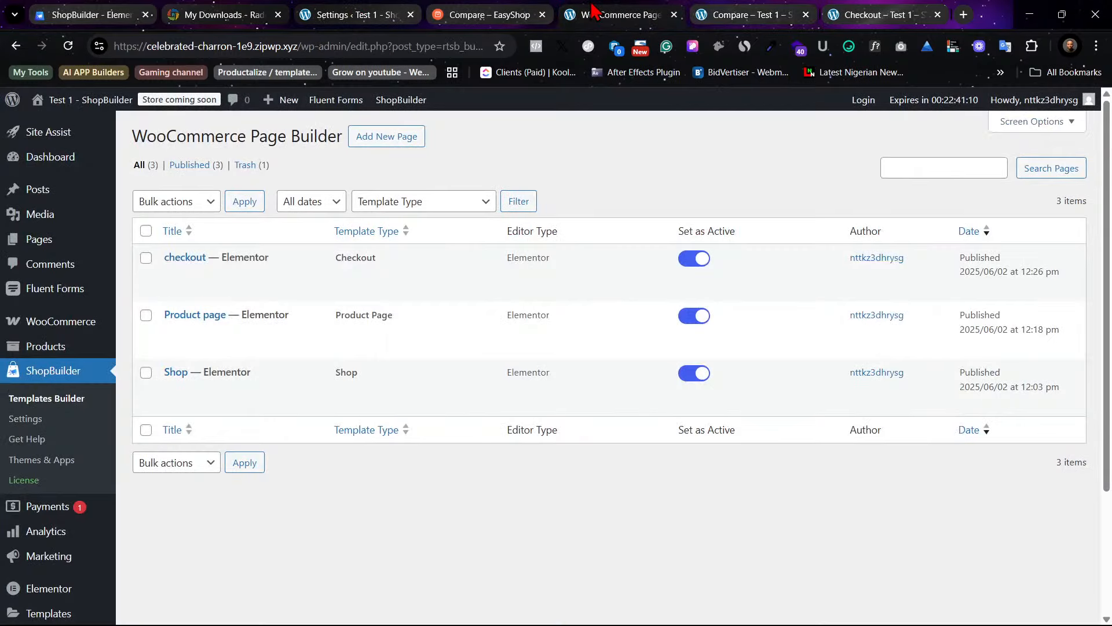
{"action": "left_click", "coordinate": [727, 9]}
{"action": "left_click", "coordinate": [509, 10]}
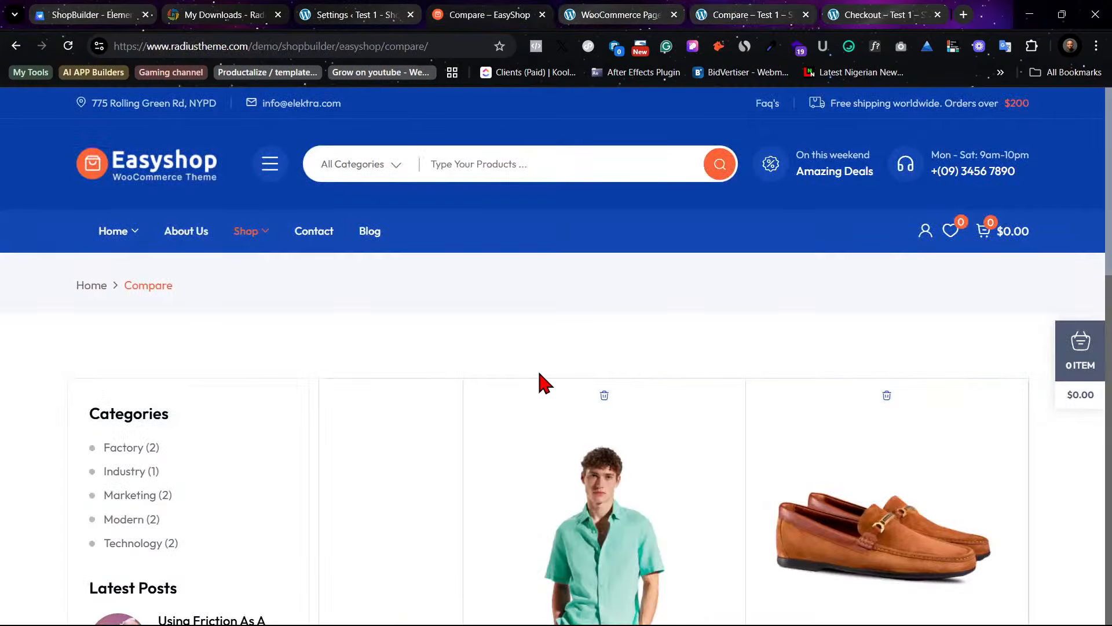
{"action": "scroll", "coordinate": [539, 374], "scroll_direction": "down", "scroll_amount": 10}
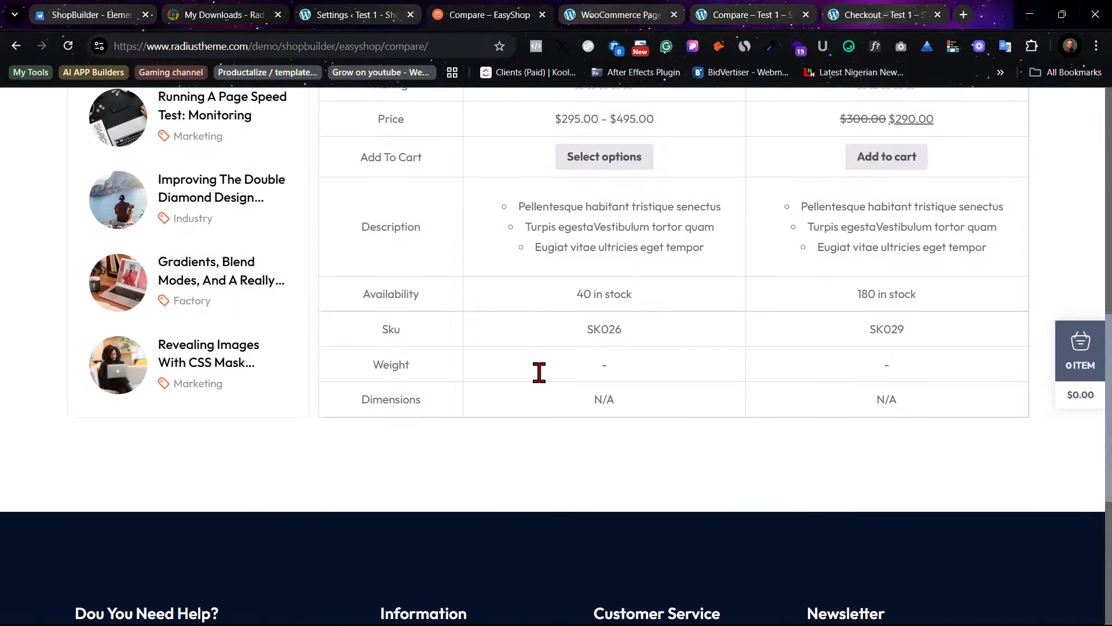
{"action": "scroll", "coordinate": [539, 373], "scroll_direction": "down", "scroll_amount": 3}
{"action": "scroll", "coordinate": [543, 383], "scroll_direction": "up", "scroll_amount": 8}
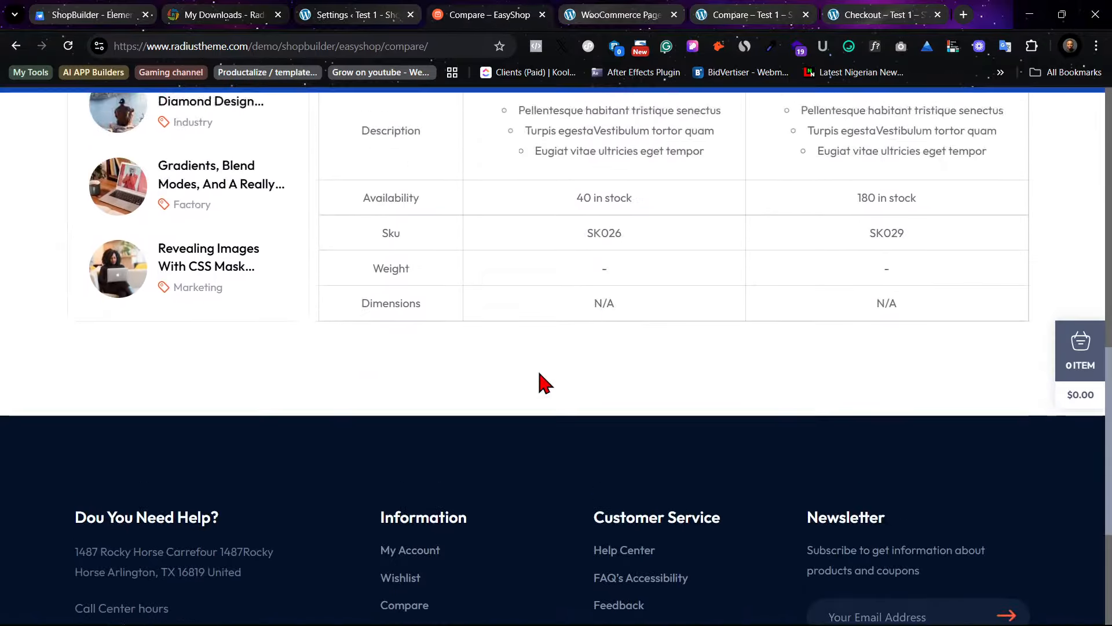
{"action": "scroll", "coordinate": [544, 383], "scroll_direction": "up", "scroll_amount": 5}
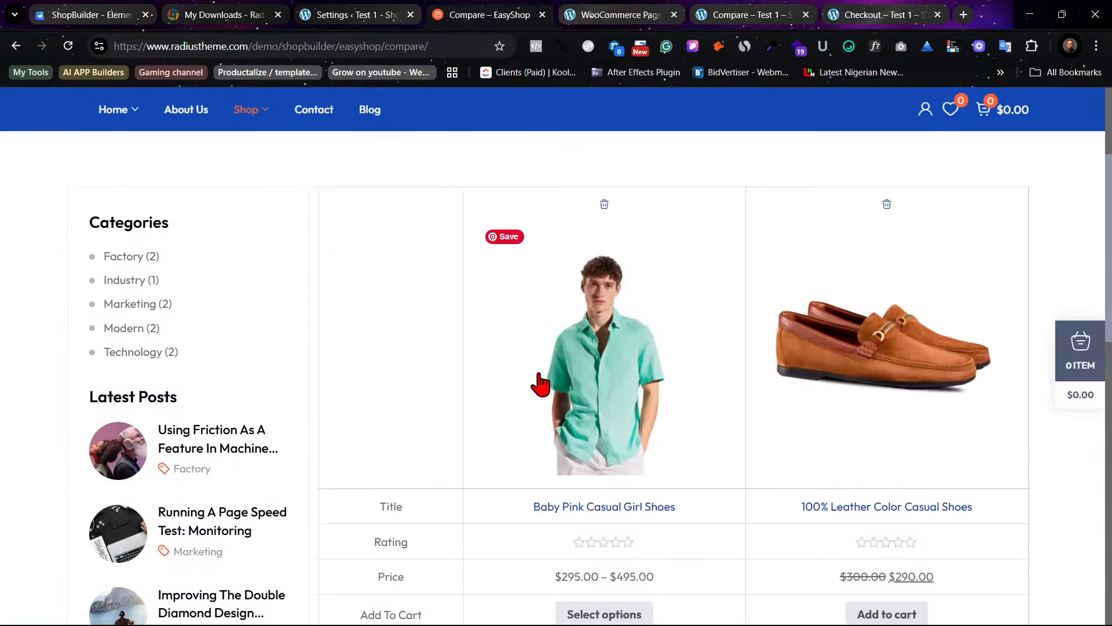
{"action": "scroll", "coordinate": [346, 335], "scroll_direction": "down", "scroll_amount": 6}
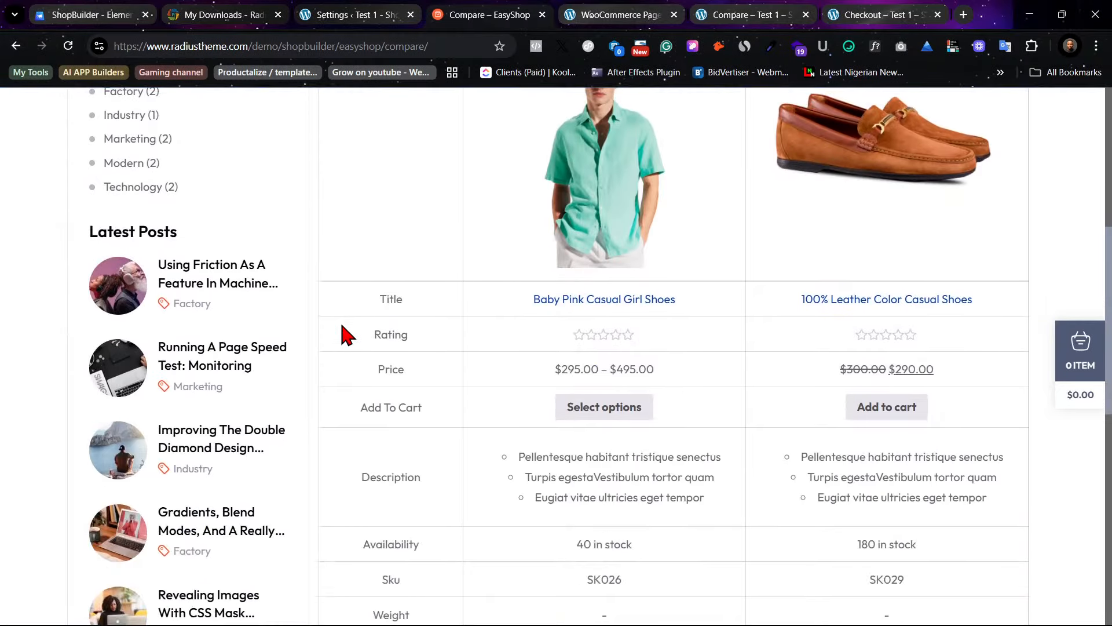
{"action": "scroll", "coordinate": [347, 335], "scroll_direction": "up", "scroll_amount": 6}
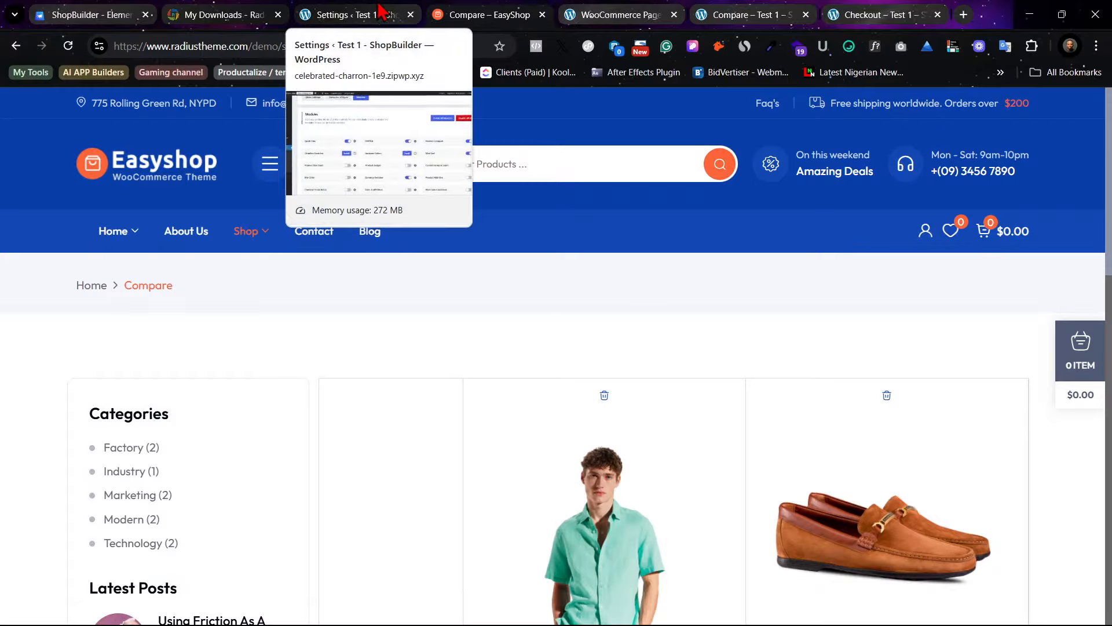
{"action": "scroll", "coordinate": [597, 415], "scroll_direction": "down", "scroll_amount": 1}
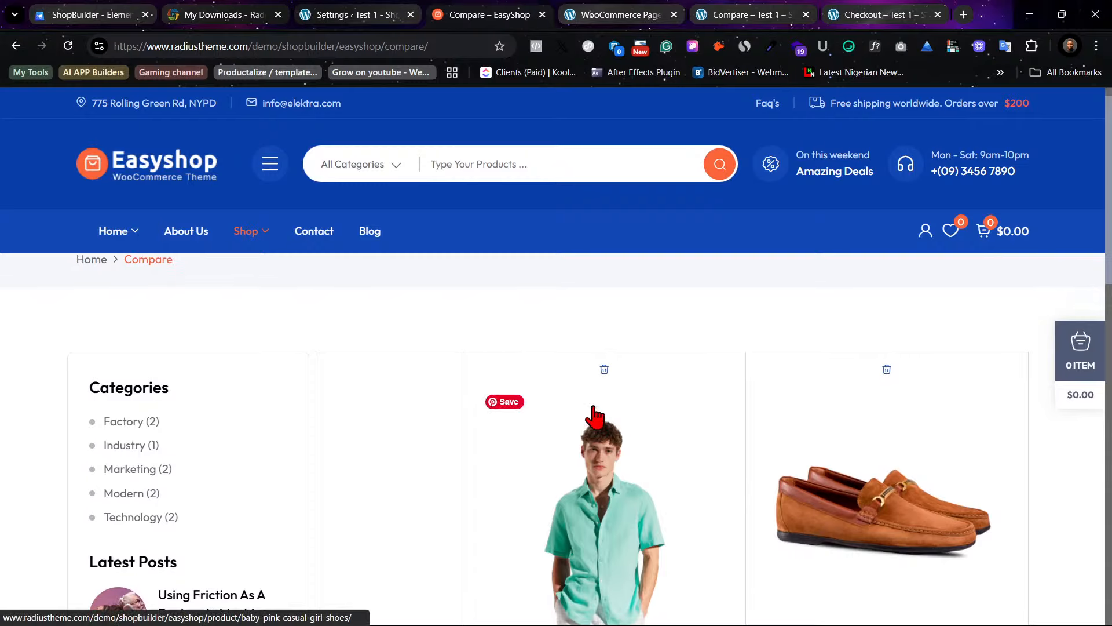
{"action": "scroll", "coordinate": [595, 409], "scroll_direction": "down", "scroll_amount": 3}
{"action": "scroll", "coordinate": [594, 408], "scroll_direction": "down", "scroll_amount": 2}
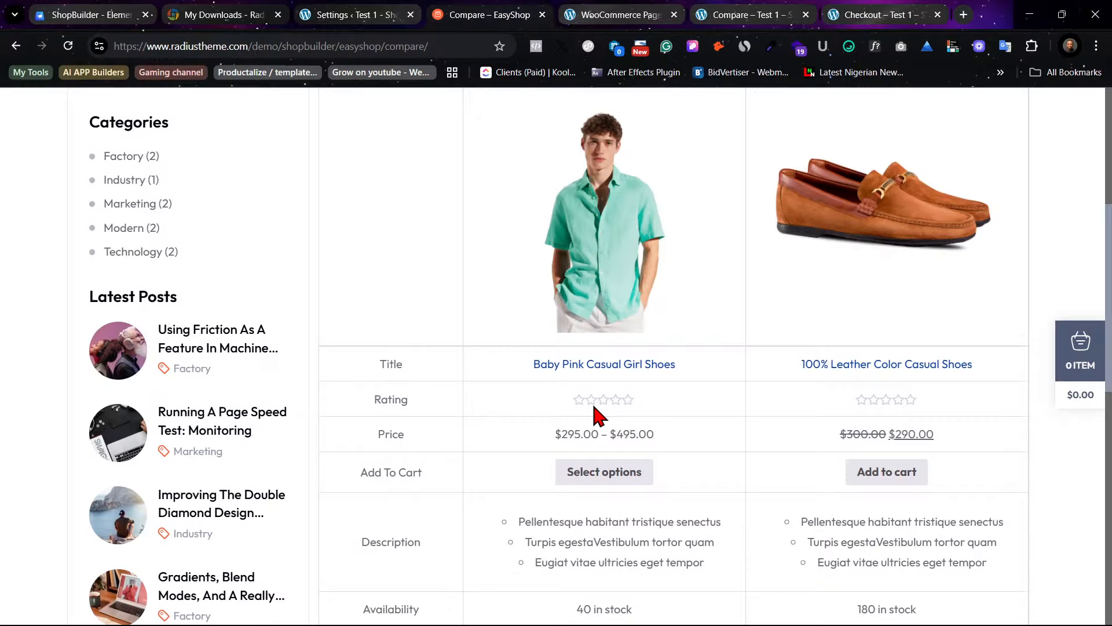
{"action": "scroll", "coordinate": [592, 402], "scroll_direction": "up", "scroll_amount": 5}
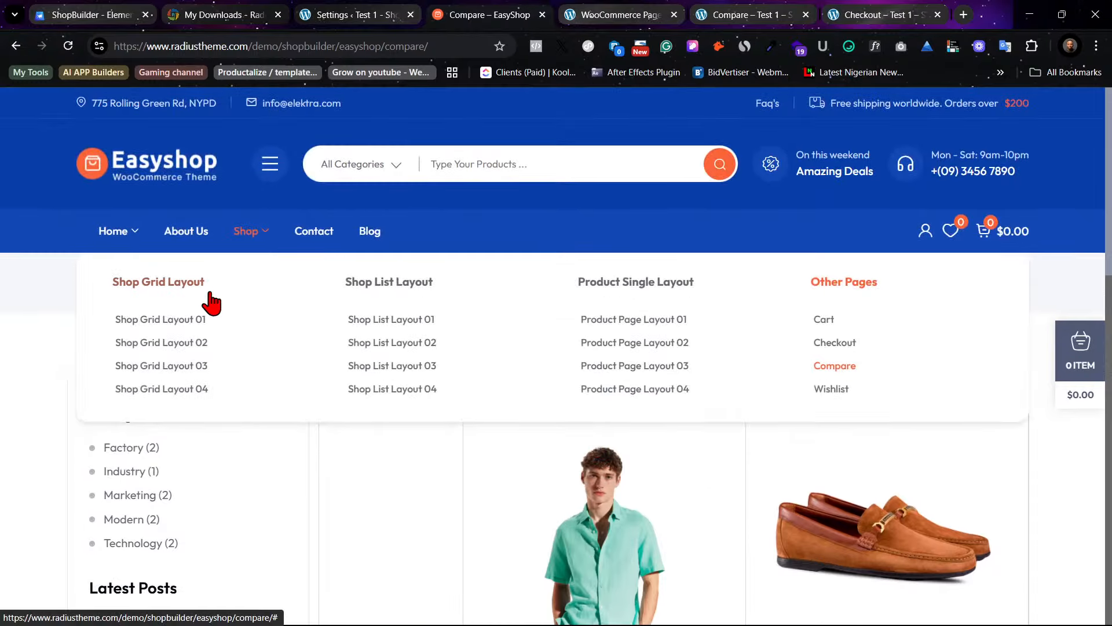
Step: Open the EasyShop demo's Top Categories side menu, look through it, and close it
{"action": "left_click", "coordinate": [271, 177]}
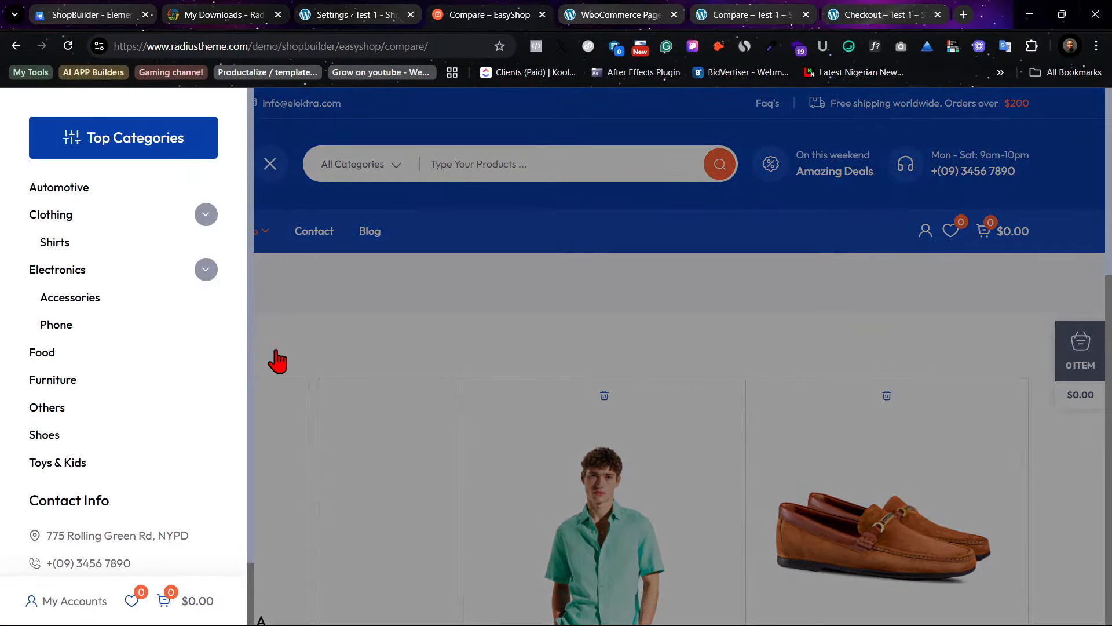
{"action": "scroll", "coordinate": [315, 450], "scroll_direction": "down", "scroll_amount": 4}
{"action": "left_click", "coordinate": [411, 488]}
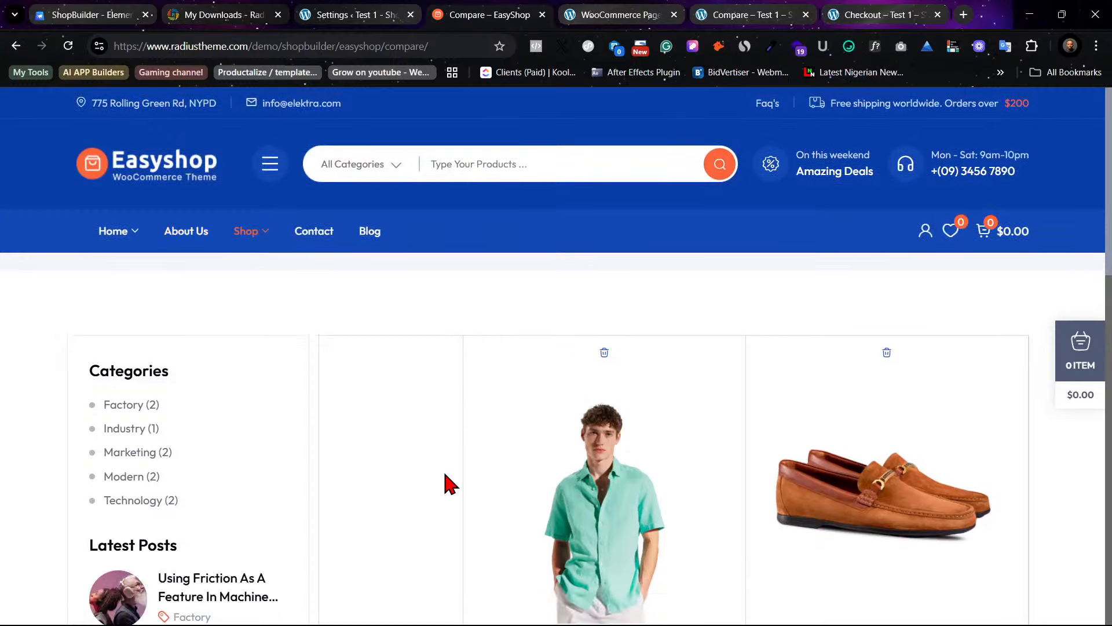
Step: Open the Baby Pink Casual Girl Shoes product from the demo's comparison table and examine its product page
{"action": "scroll", "coordinate": [447, 484], "scroll_direction": "down", "scroll_amount": 5}
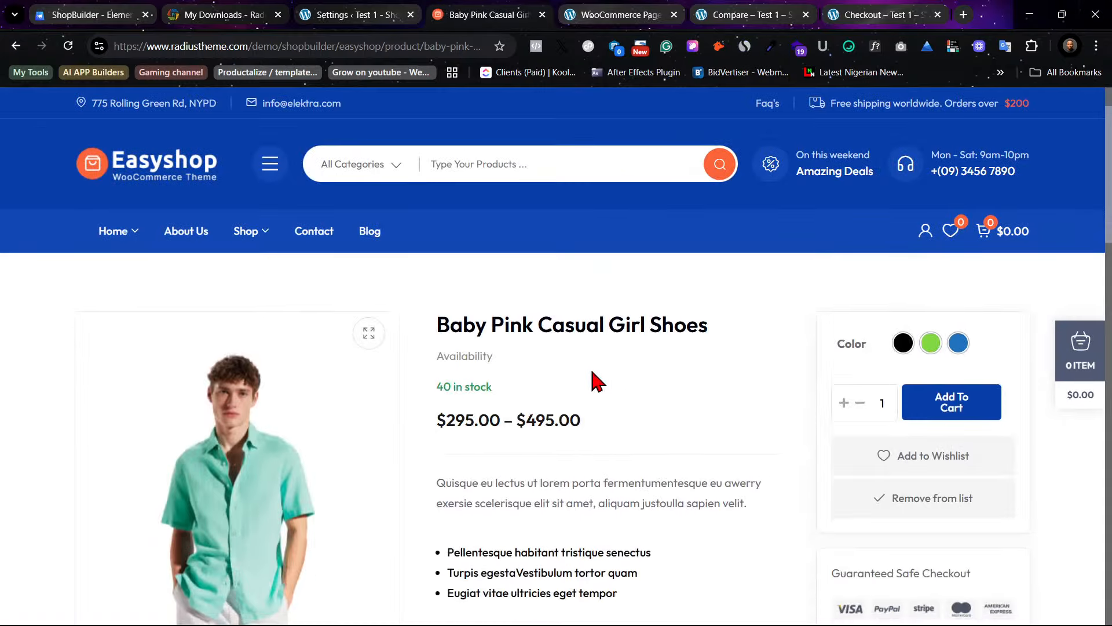
{"action": "scroll", "coordinate": [595, 377], "scroll_direction": "down", "scroll_amount": 2}
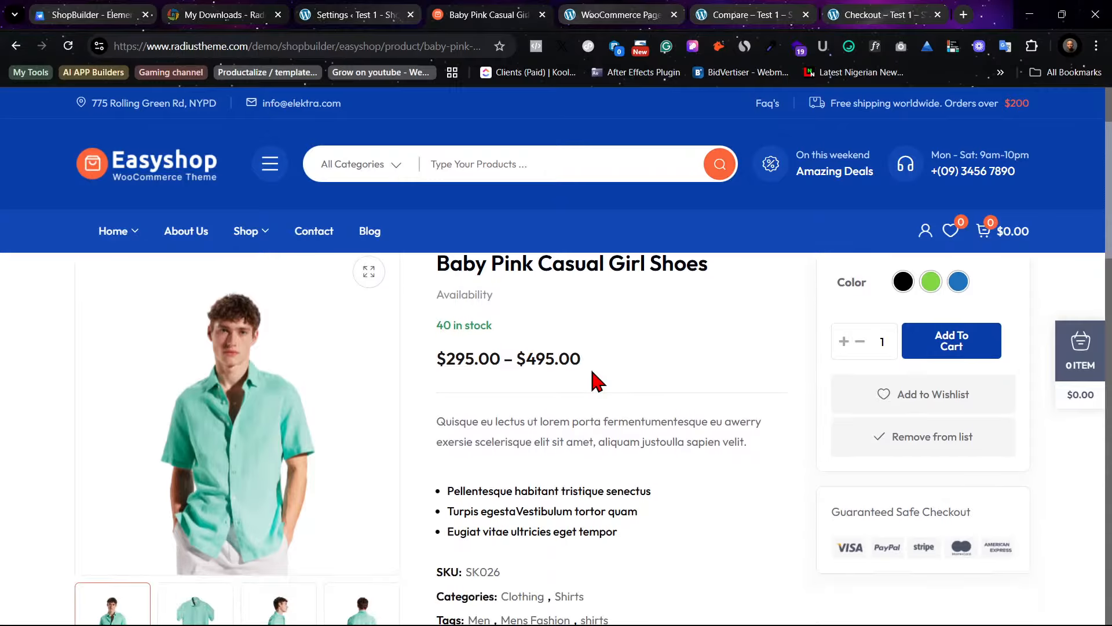
{"action": "scroll", "coordinate": [595, 377], "scroll_direction": "up", "scroll_amount": 3}
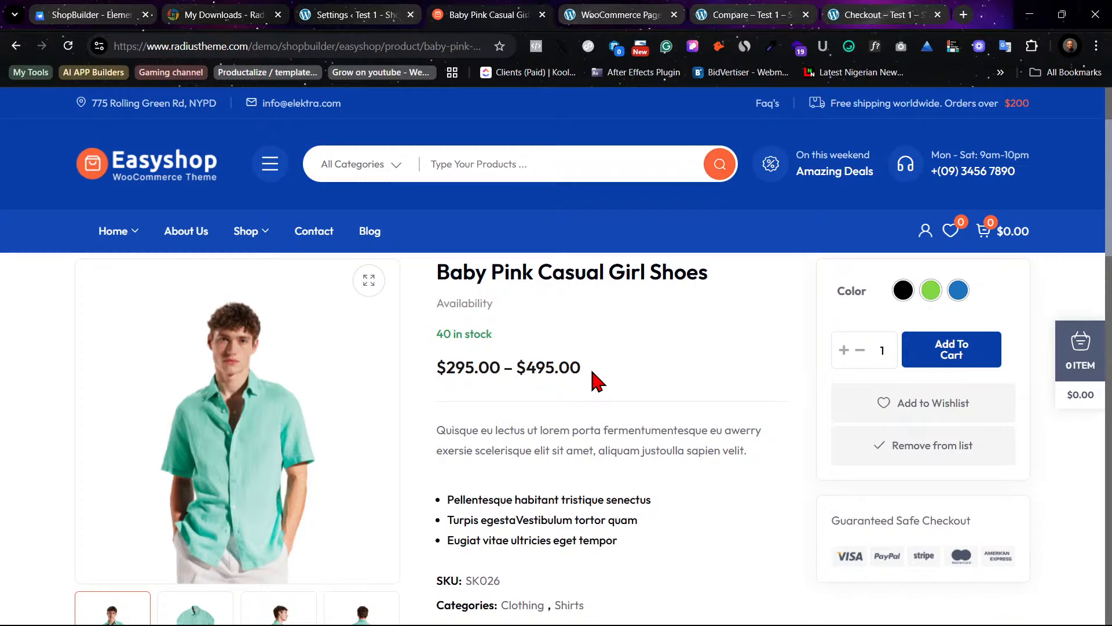
{"action": "scroll", "coordinate": [592, 372], "scroll_direction": "up", "scroll_amount": 2}
{"action": "scroll", "coordinate": [579, 359], "scroll_direction": "down", "scroll_amount": 3}
{"action": "scroll", "coordinate": [592, 372], "scroll_direction": "up", "scroll_amount": 2}
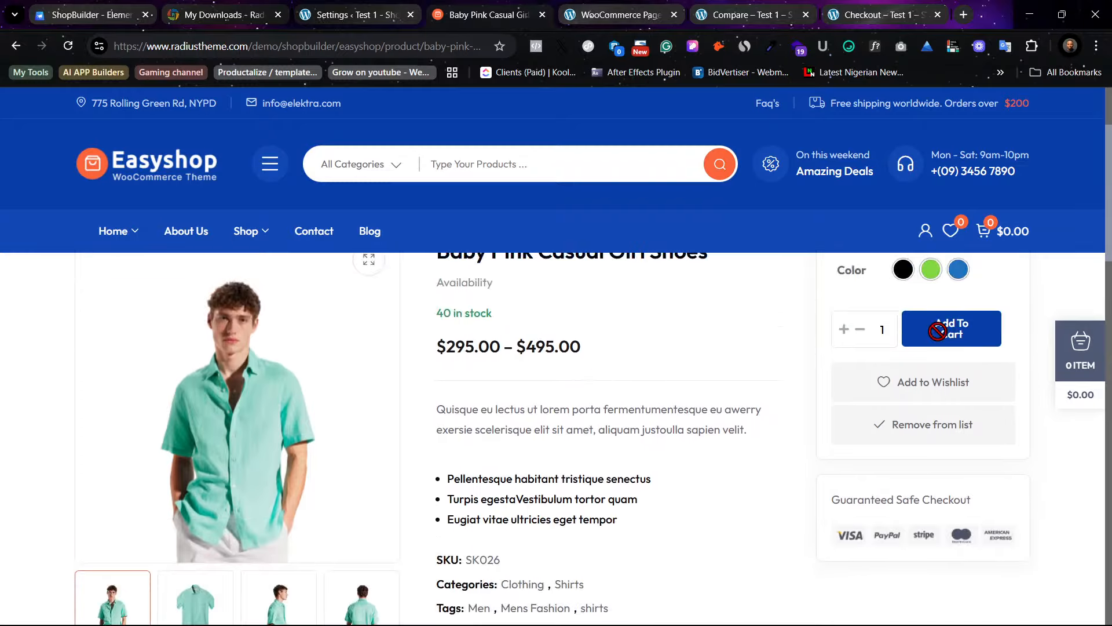
Step: Add Baby Pink Casual Girl Shoes to the wishlist and look over the demo's Wishlist page
{"action": "left_click", "coordinate": [885, 382]}
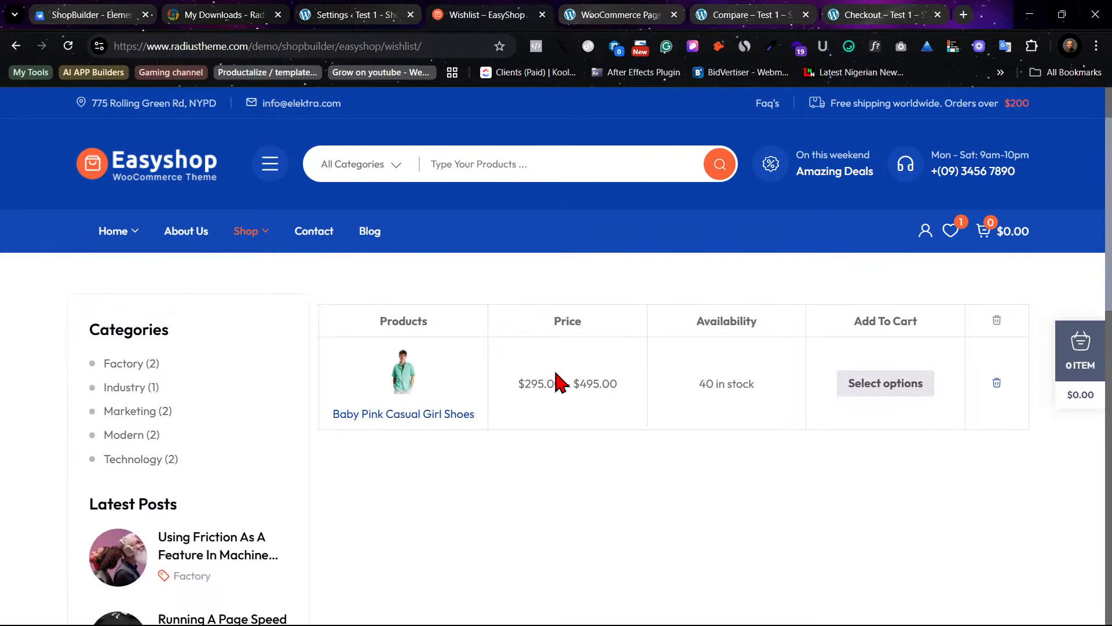
{"action": "scroll", "coordinate": [557, 382], "scroll_direction": "down", "scroll_amount": 4}
{"action": "scroll", "coordinate": [556, 383], "scroll_direction": "up", "scroll_amount": 5}
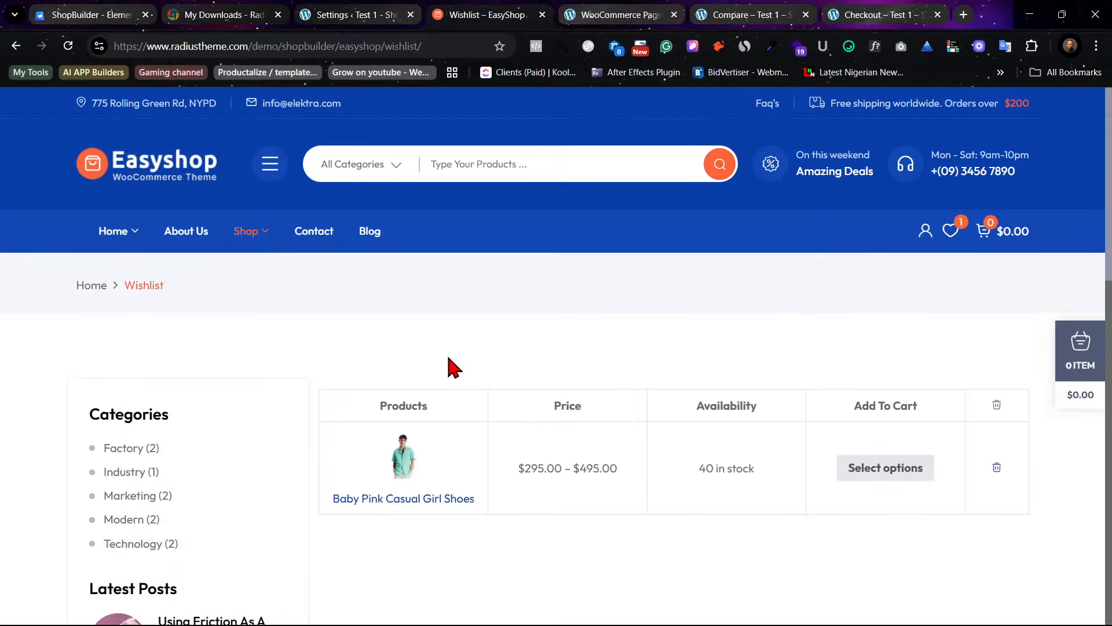
{"action": "scroll", "coordinate": [209, 423], "scroll_direction": "down", "scroll_amount": 5}
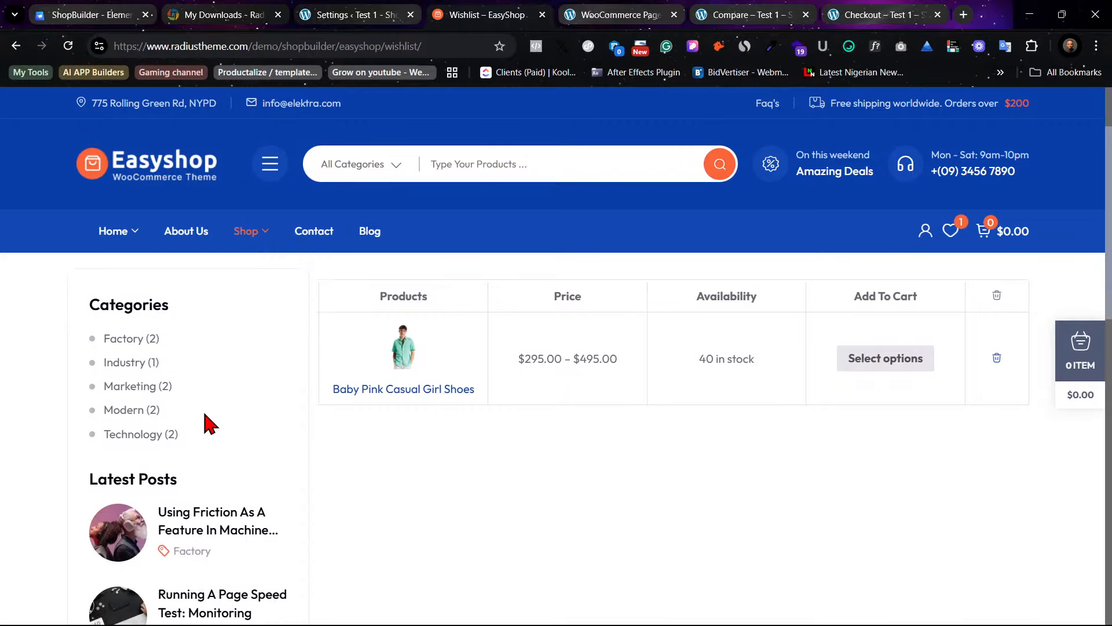
{"action": "scroll", "coordinate": [208, 422], "scroll_direction": "down", "scroll_amount": 8}
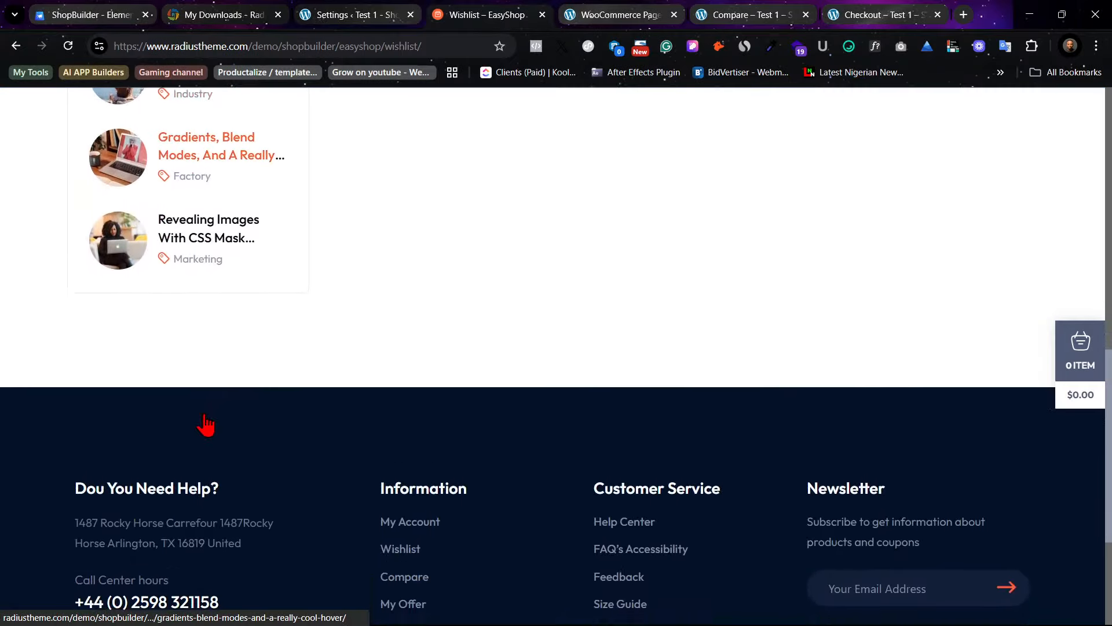
{"action": "scroll", "coordinate": [208, 422], "scroll_direction": "up", "scroll_amount": 10}
{"action": "scroll", "coordinate": [208, 422], "scroll_direction": "up", "scroll_amount": 3}
Step: Return to the WordPress store's Compare page, close the developer tools, and review the comparison table at desktop width
{"action": "left_click", "coordinate": [667, 13]}
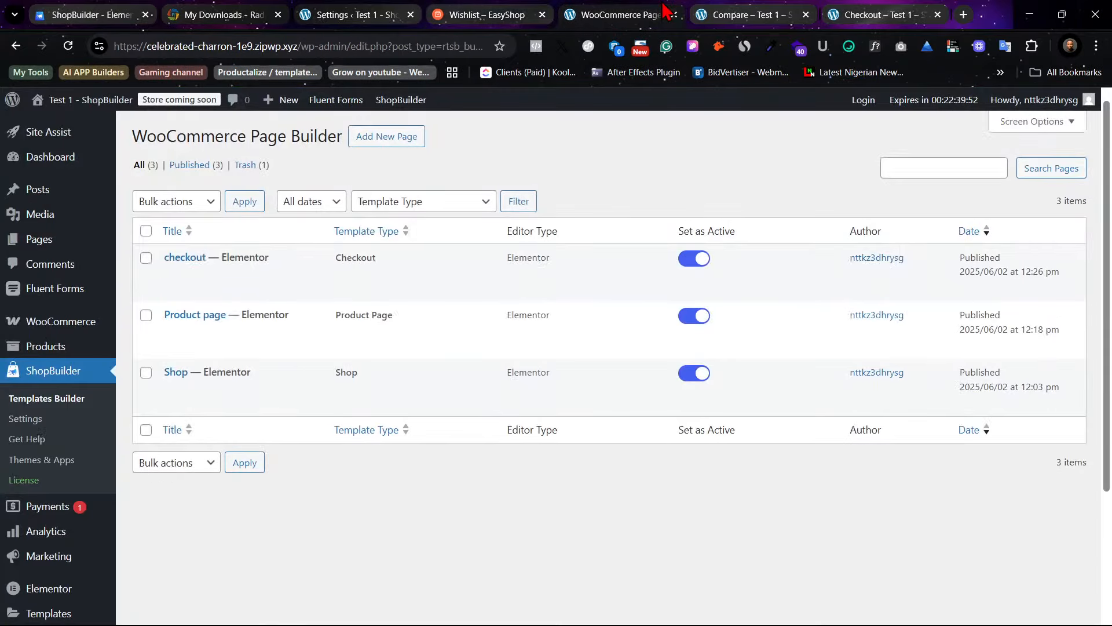
{"action": "left_click", "coordinate": [735, 12]}
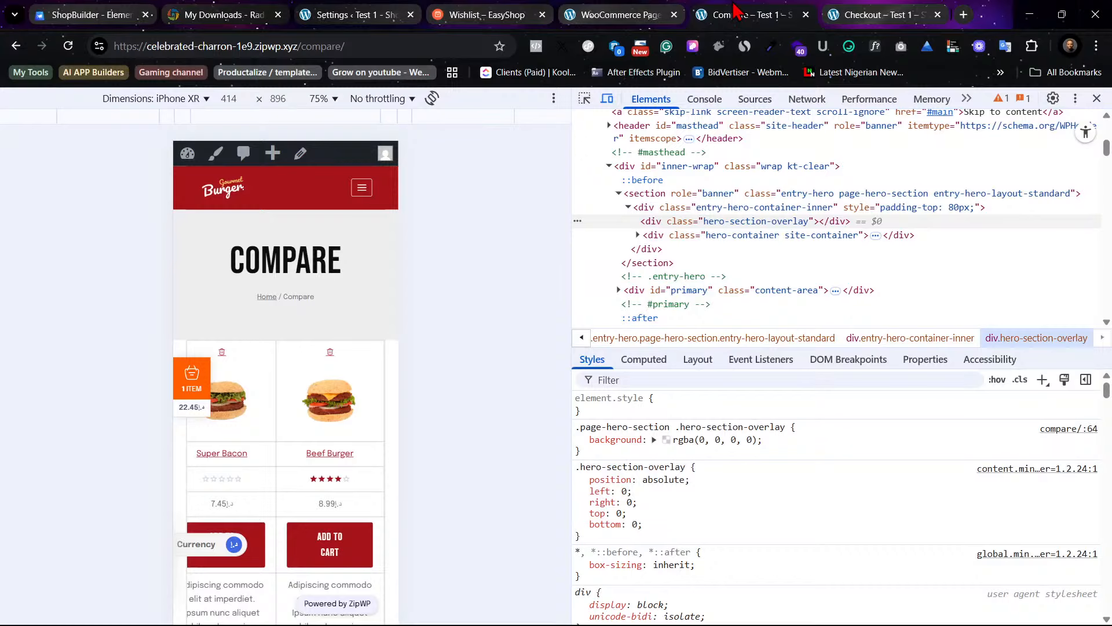
{"action": "left_click", "coordinate": [1098, 99]}
{"action": "scroll", "coordinate": [479, 305], "scroll_direction": "down", "scroll_amount": 6}
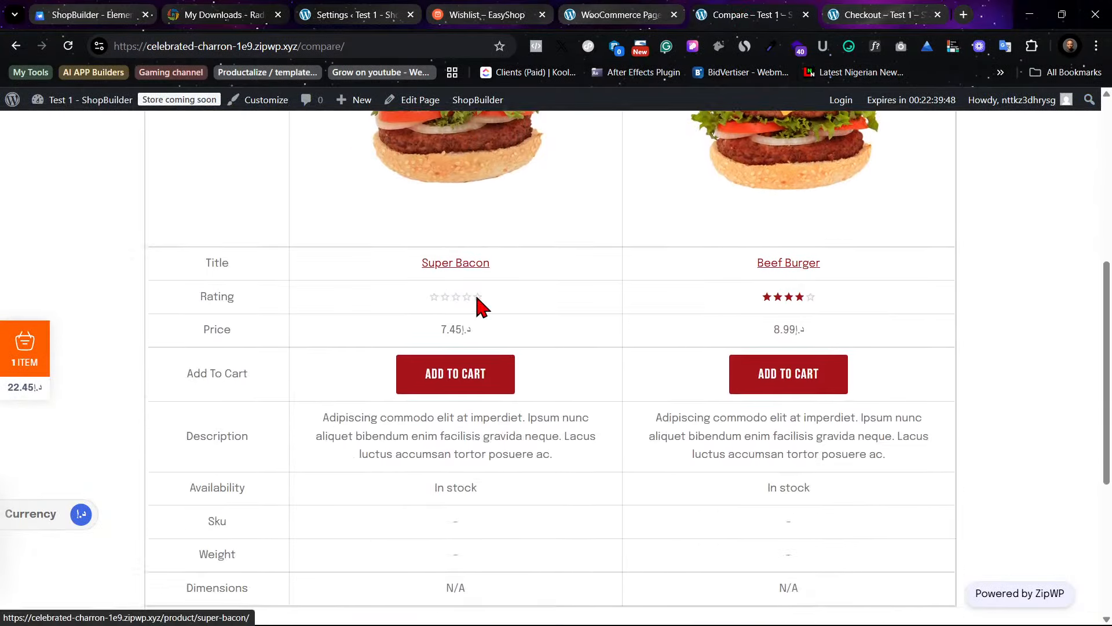
Step: Open the store's Compare page for editing and load it in Elementor
{"action": "scroll", "coordinate": [480, 306], "scroll_direction": "up", "scroll_amount": 6}
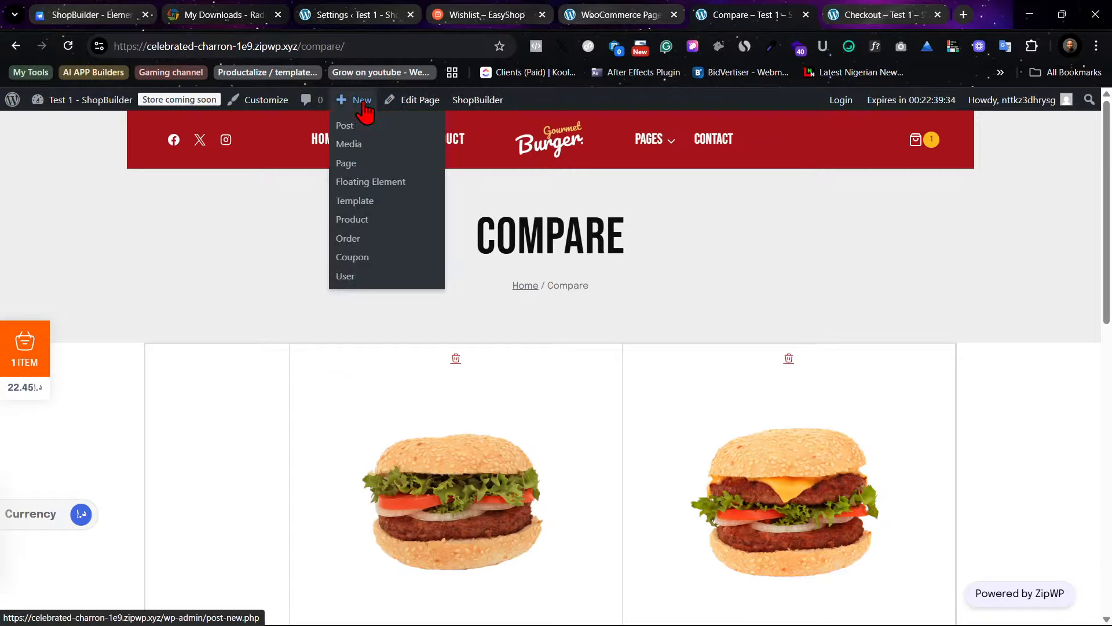
{"action": "left_click", "coordinate": [417, 102]}
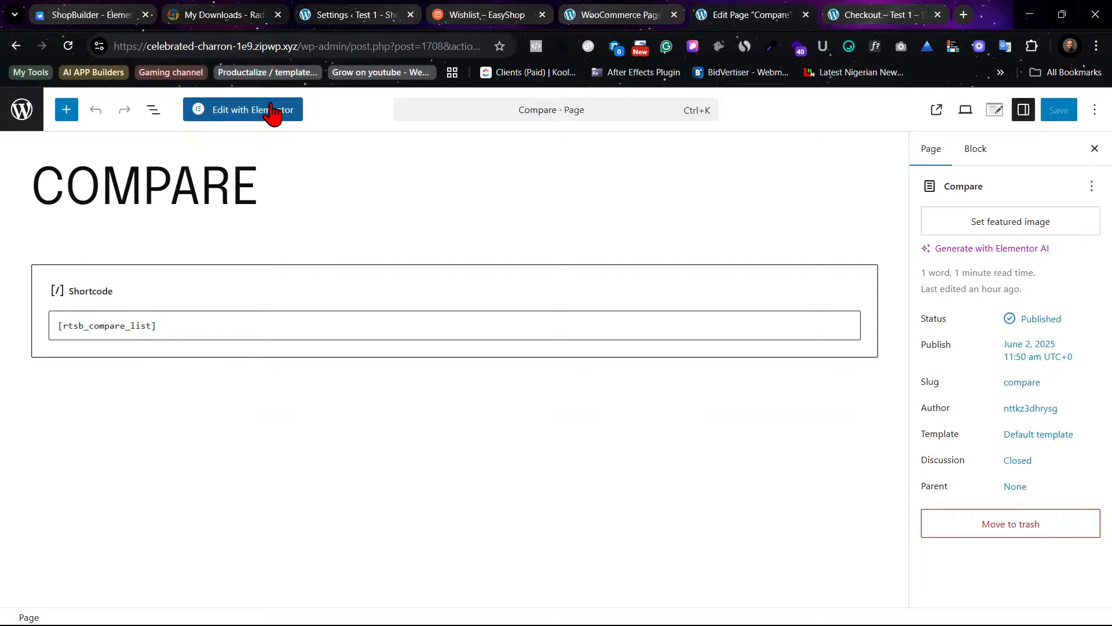
{"action": "left_click", "coordinate": [272, 112]}
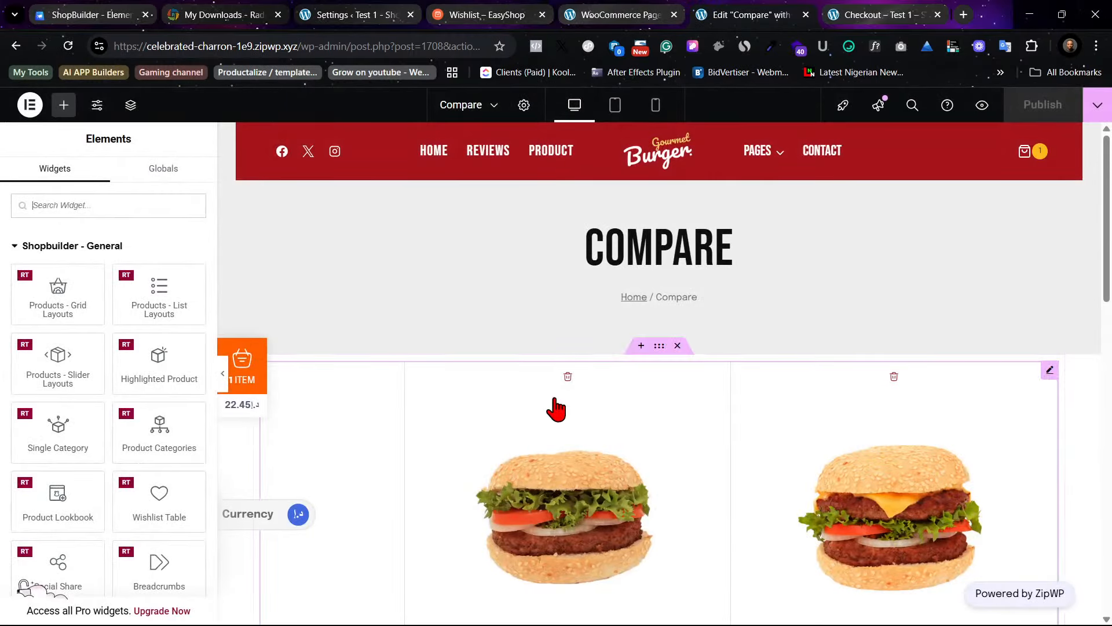
Step: Open the Compare page's structure and inspect the text widget that holds the comparison shortcode
{"action": "left_click", "coordinate": [660, 347]}
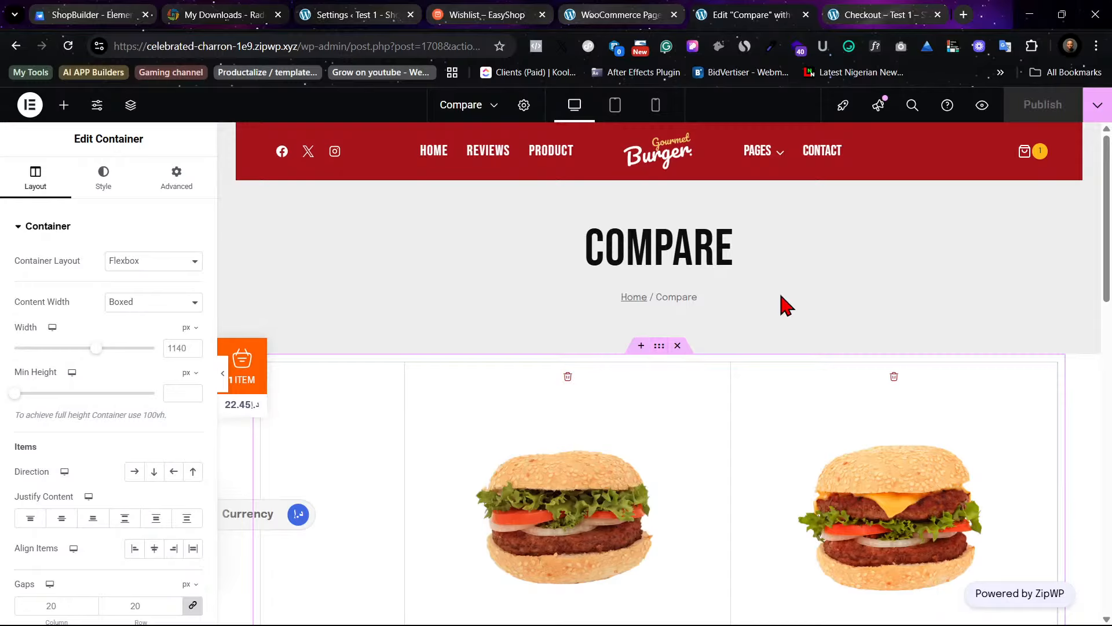
{"action": "right_click", "coordinate": [768, 383]}
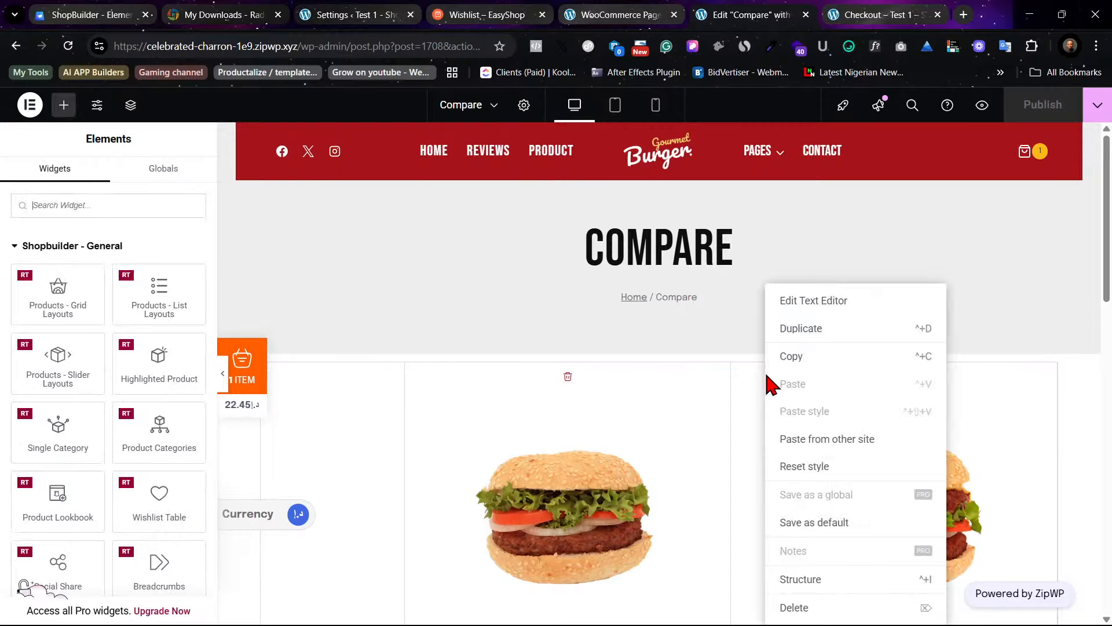
{"action": "left_click", "coordinate": [858, 580]}
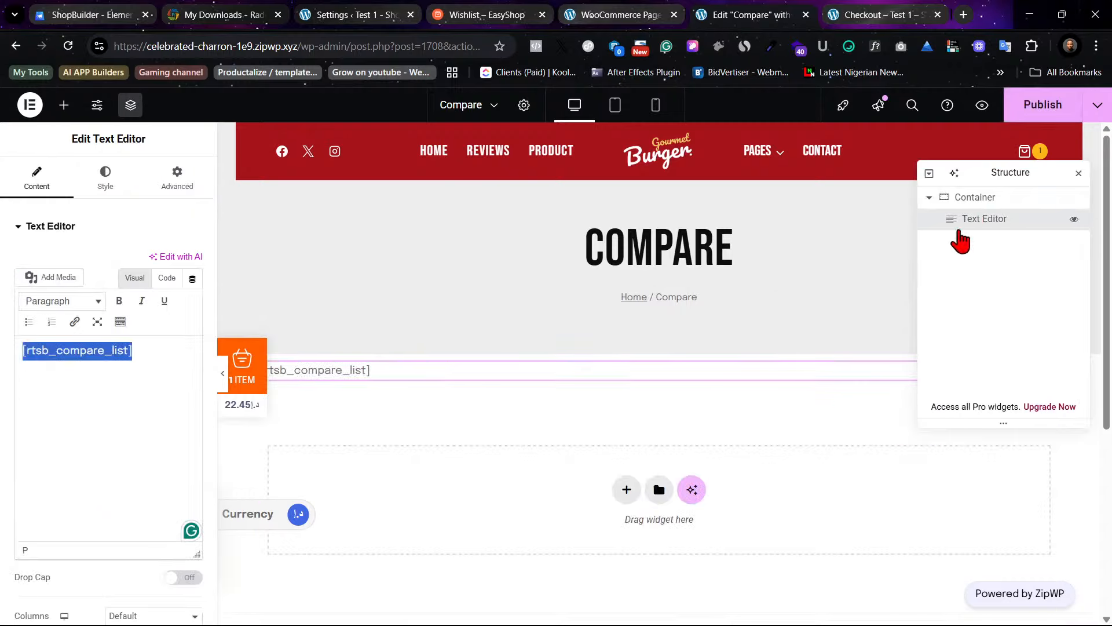
{"action": "left_click", "coordinate": [728, 410]}
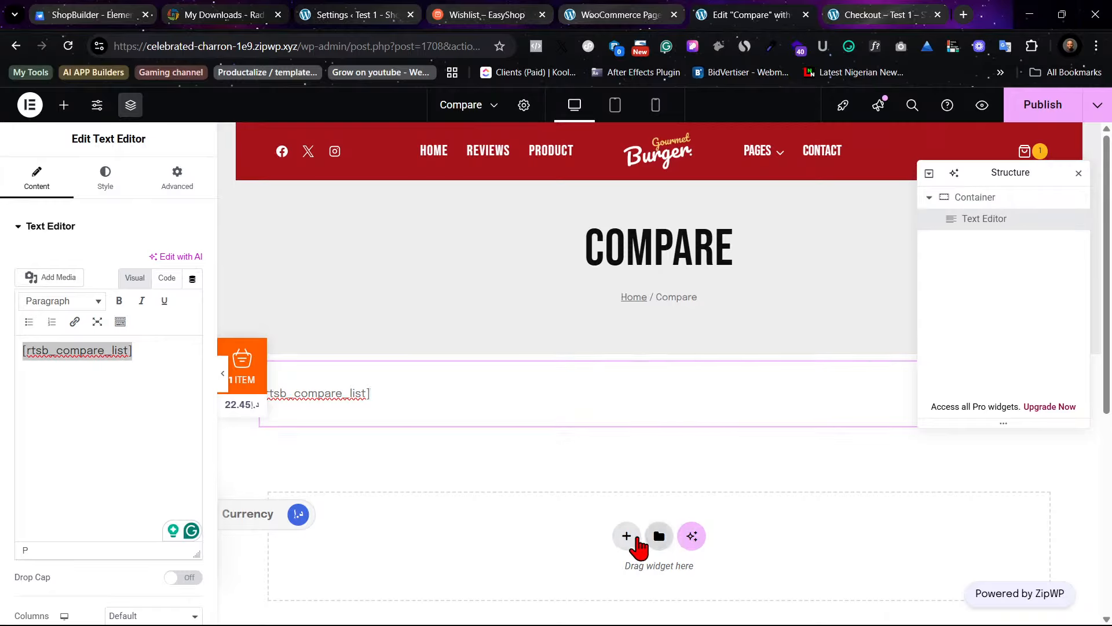
Step: Delete the comparison table's container and add a Flexbox container with two equal columns instead
{"action": "left_click", "coordinate": [632, 535]}
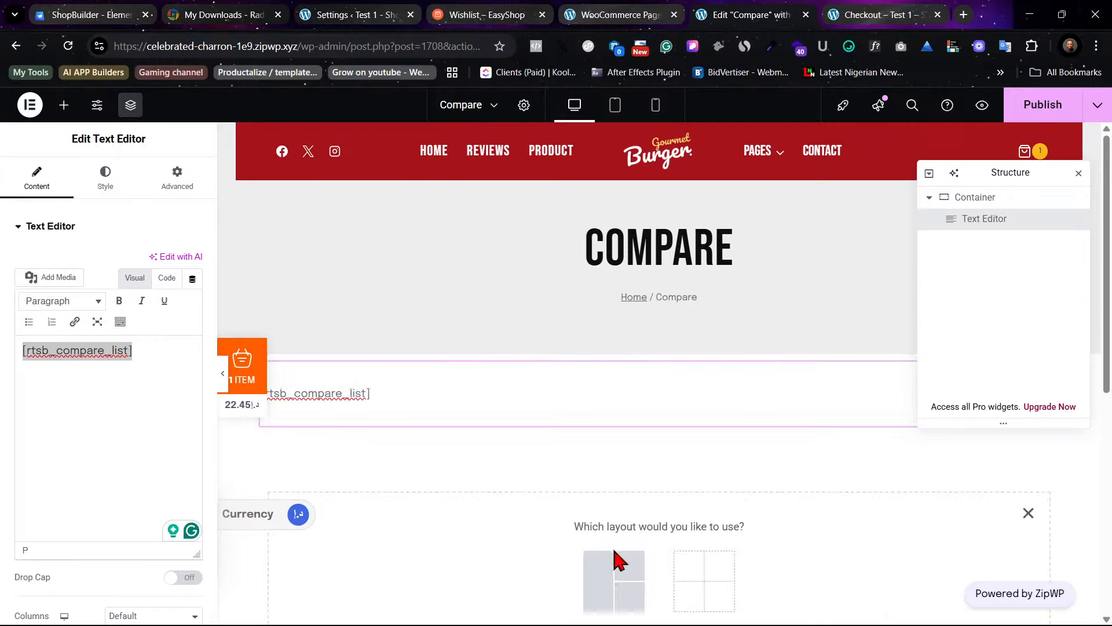
{"action": "left_click", "coordinate": [619, 561]}
{"action": "scroll", "coordinate": [568, 399], "scroll_direction": "down", "scroll_amount": 10}
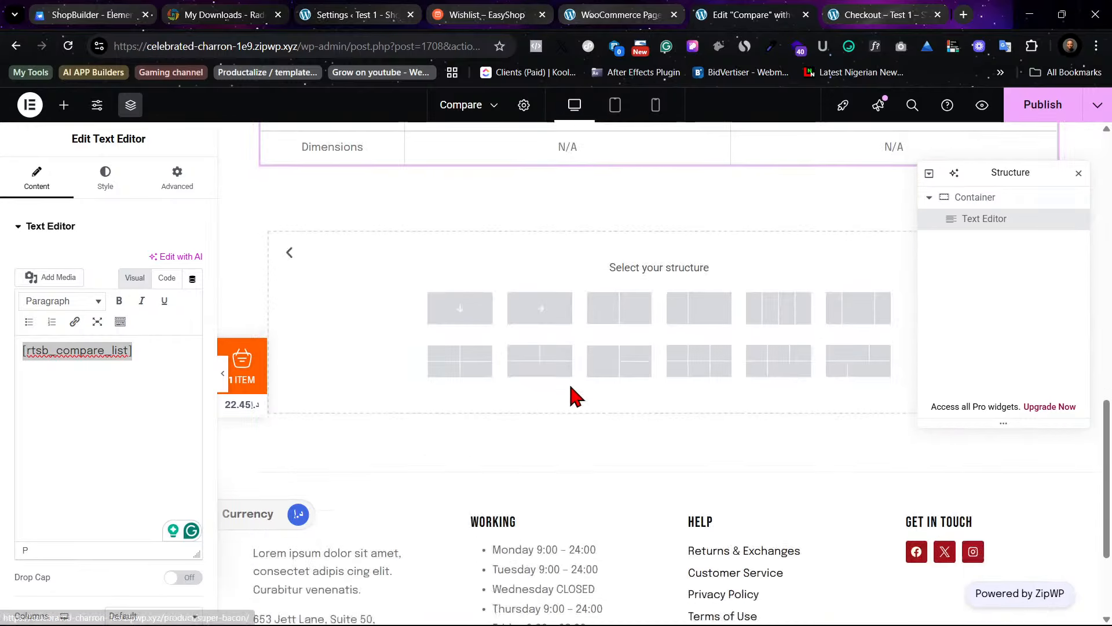
{"action": "scroll", "coordinate": [571, 388], "scroll_direction": "down", "scroll_amount": 2}
{"action": "scroll", "coordinate": [571, 391], "scroll_direction": "up", "scroll_amount": 16}
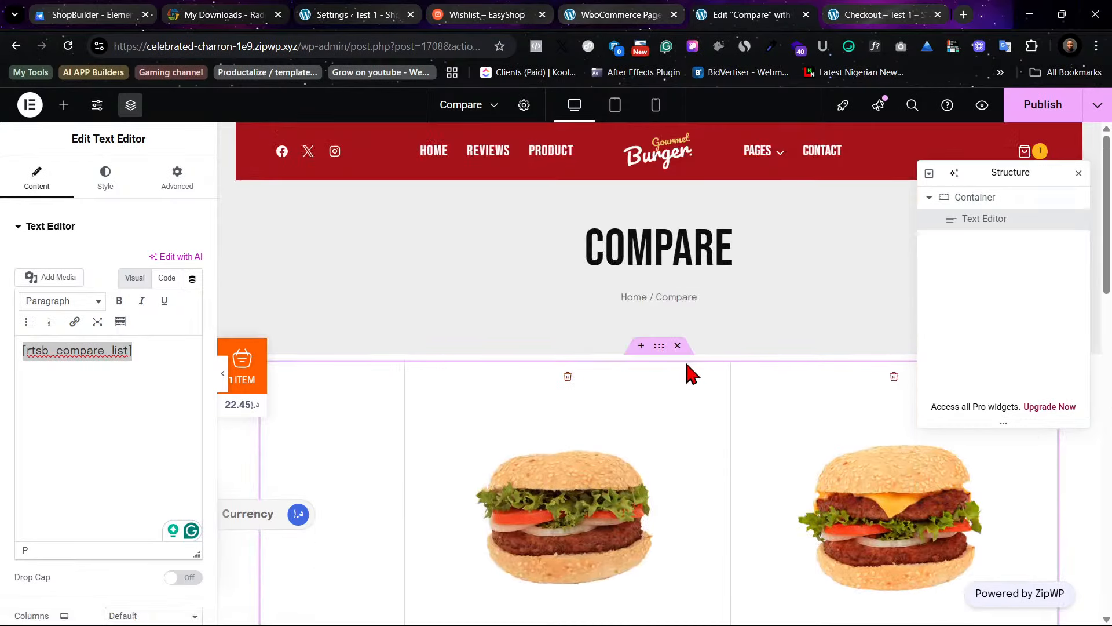
{"action": "left_click", "coordinate": [678, 346]}
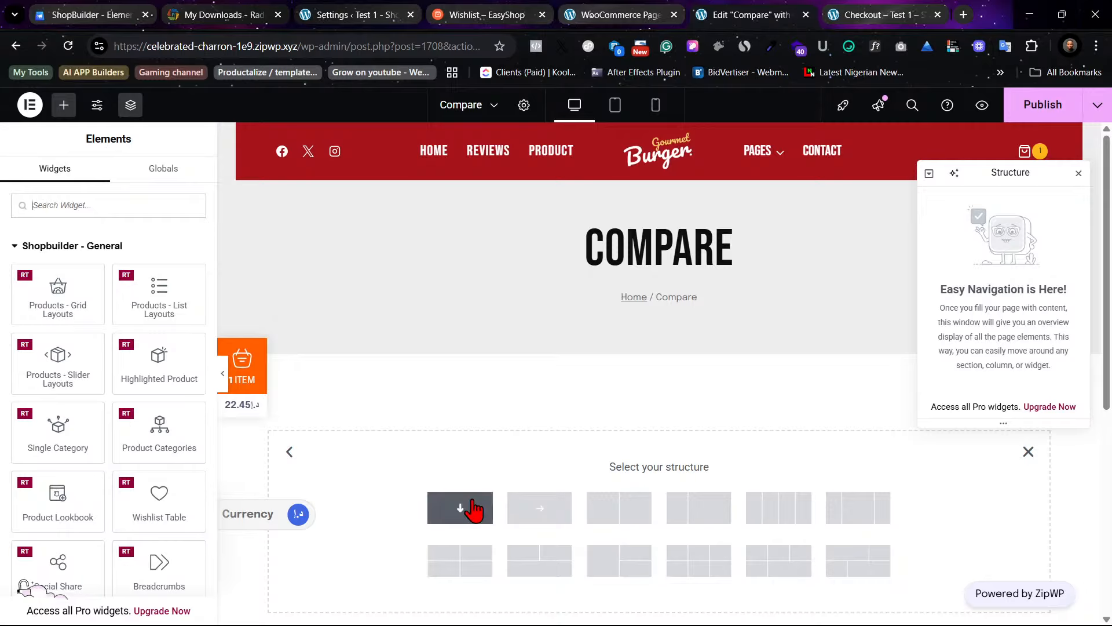
{"action": "left_click", "coordinate": [619, 507]}
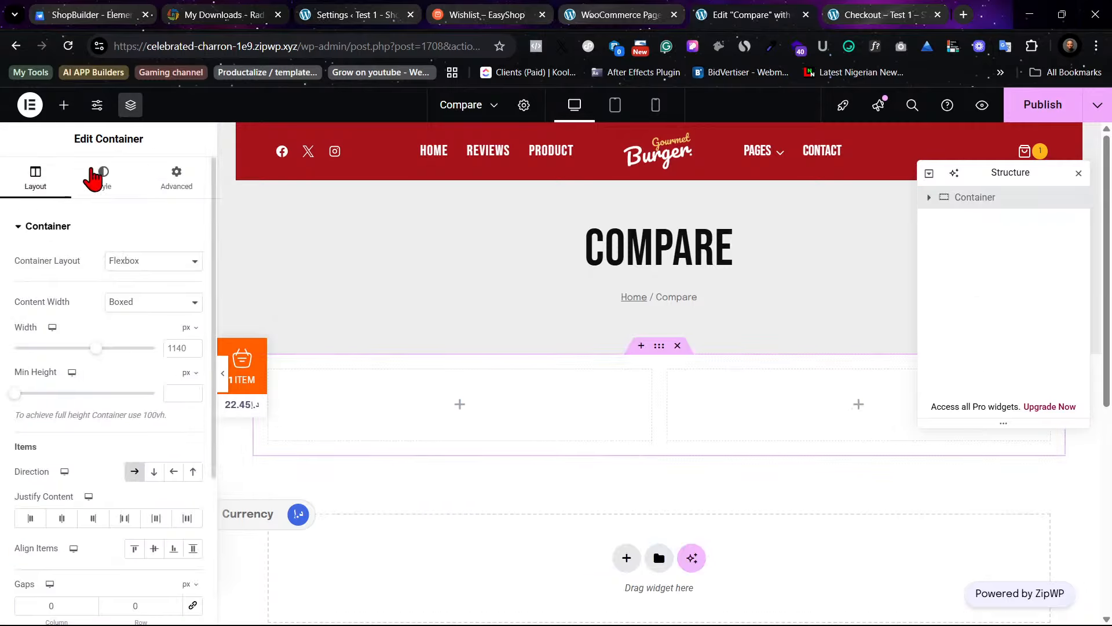
Step: Search the widget library for "comp" to look for a comparison widget
{"action": "left_click", "coordinate": [64, 105]}
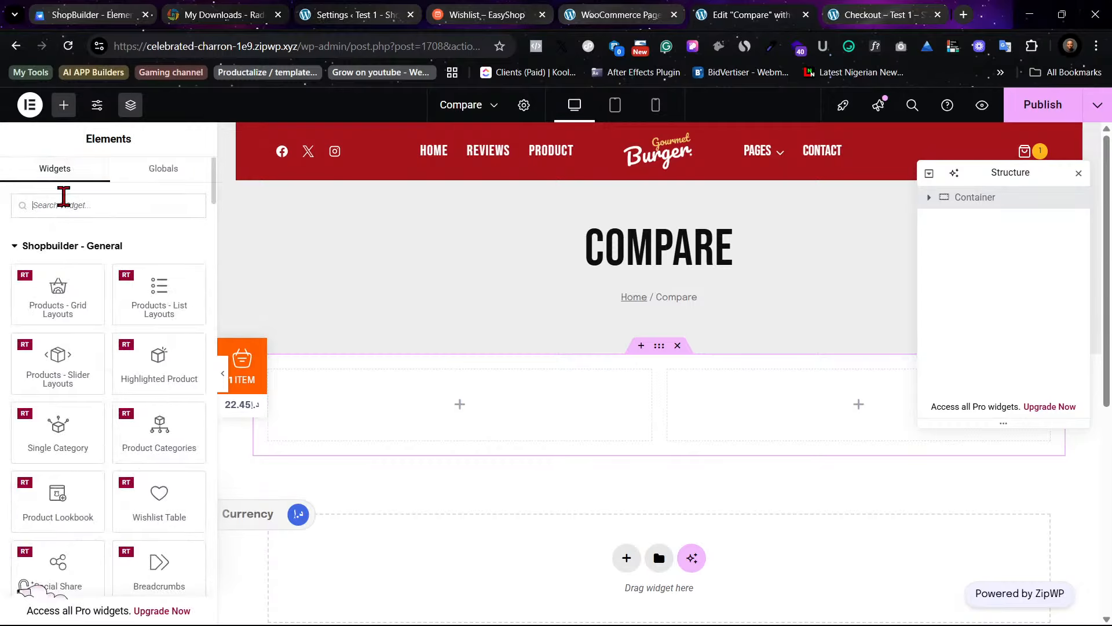
{"action": "type", "text": "comp"}
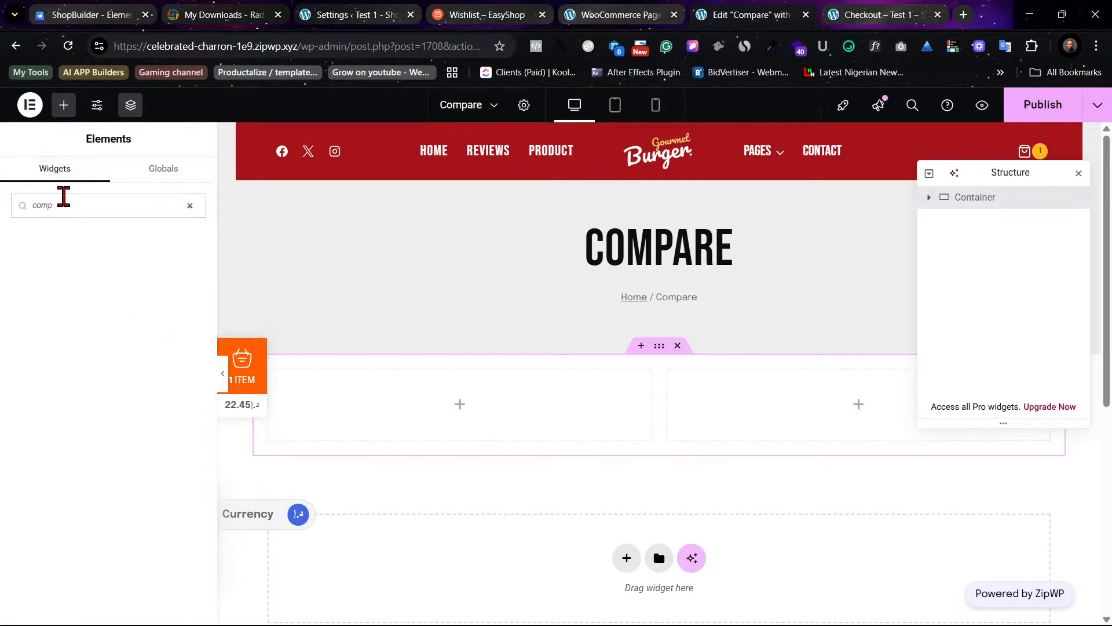
{"action": "key", "text": "BackSpace"}
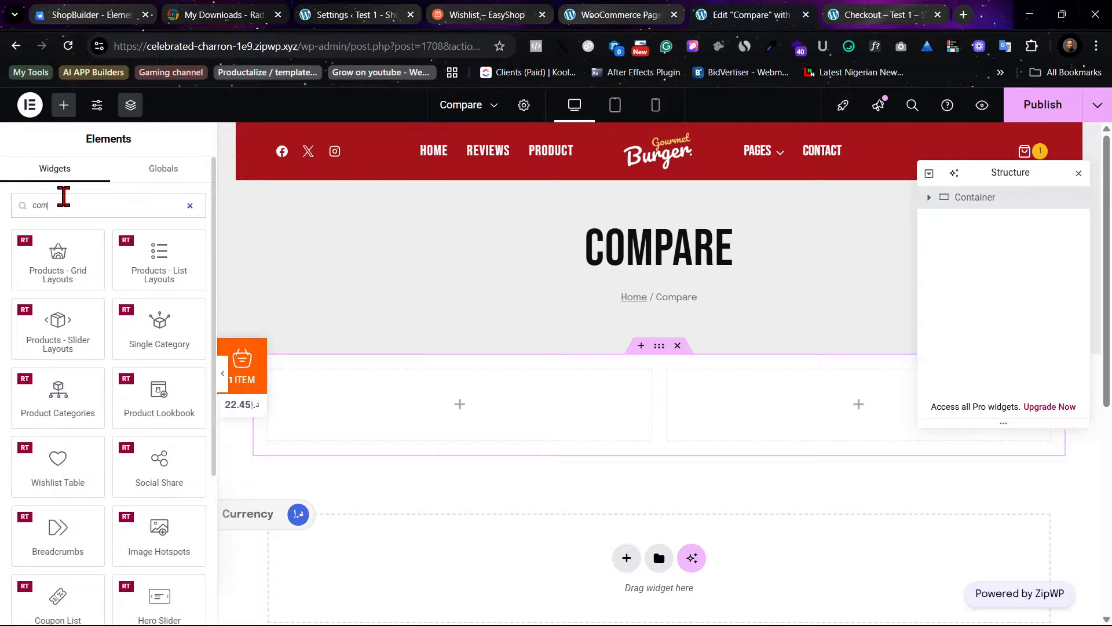
{"action": "type", "text": "p"}
{"action": "key", "text": "BackSpace"}
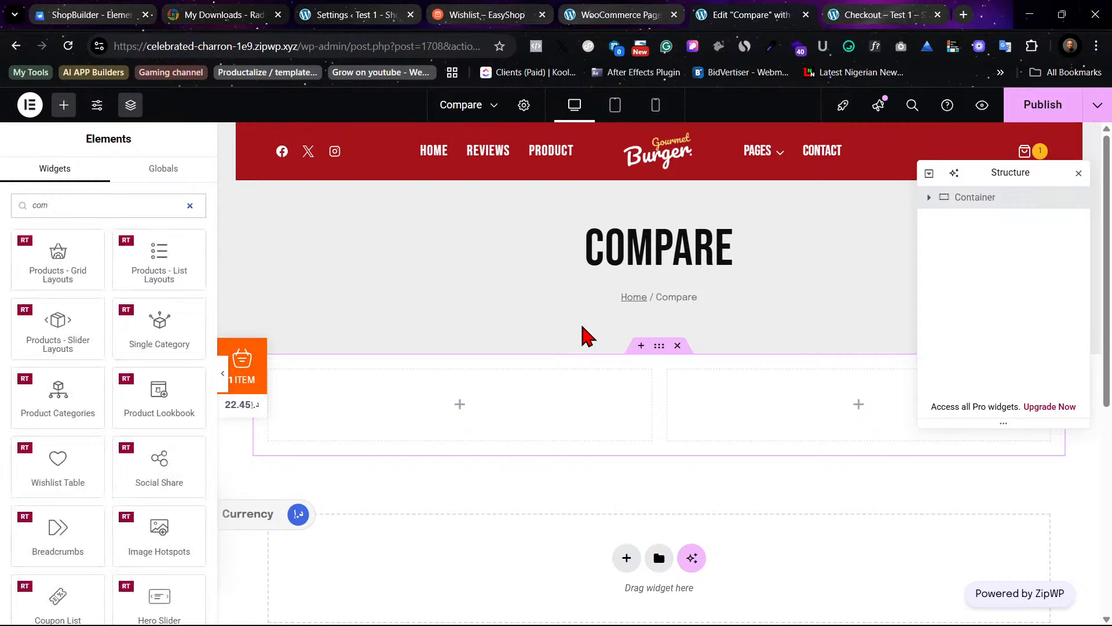
Step: Clear the widget search and undo the new container and the deletion of the comparison table
{"action": "key", "text": "BackSpace"}
{"action": "key", "text": "BackSpace"}
{"action": "key", "text": "BackSpace"}
{"action": "key", "text": "BackSpace"}
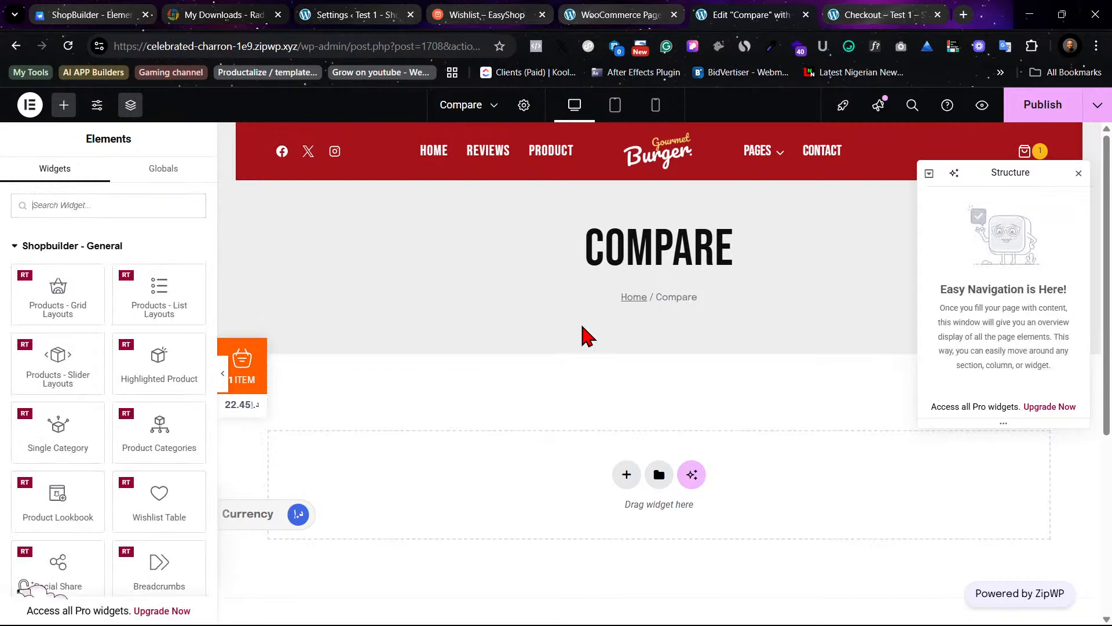
{"action": "scroll", "coordinate": [579, 451], "scroll_direction": "down", "scroll_amount": 4}
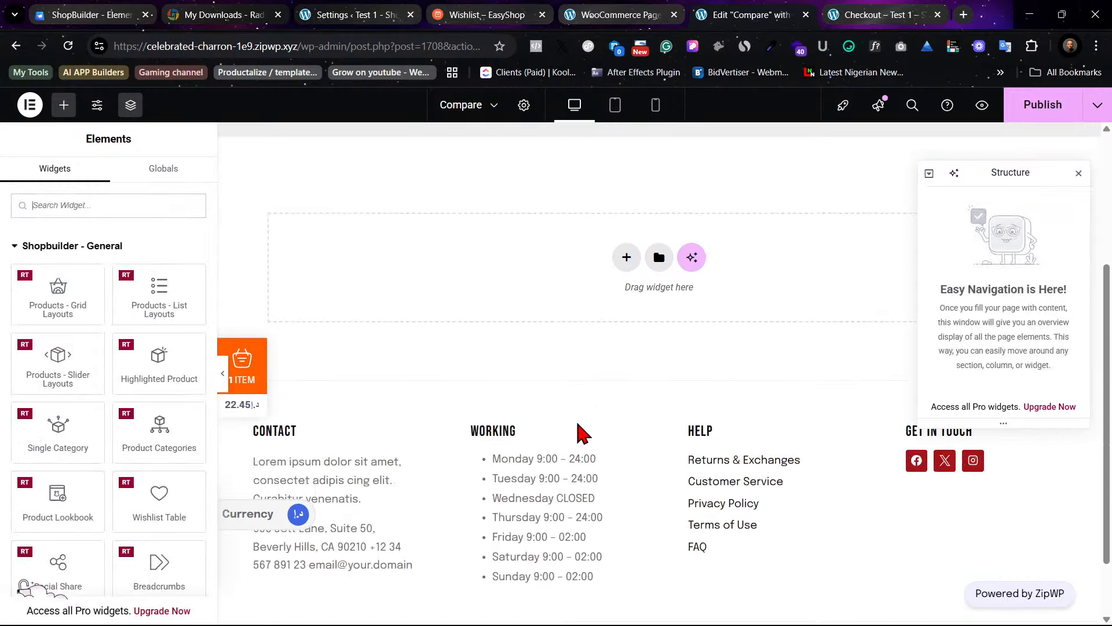
{"action": "scroll", "coordinate": [581, 432], "scroll_direction": "up", "scroll_amount": 4}
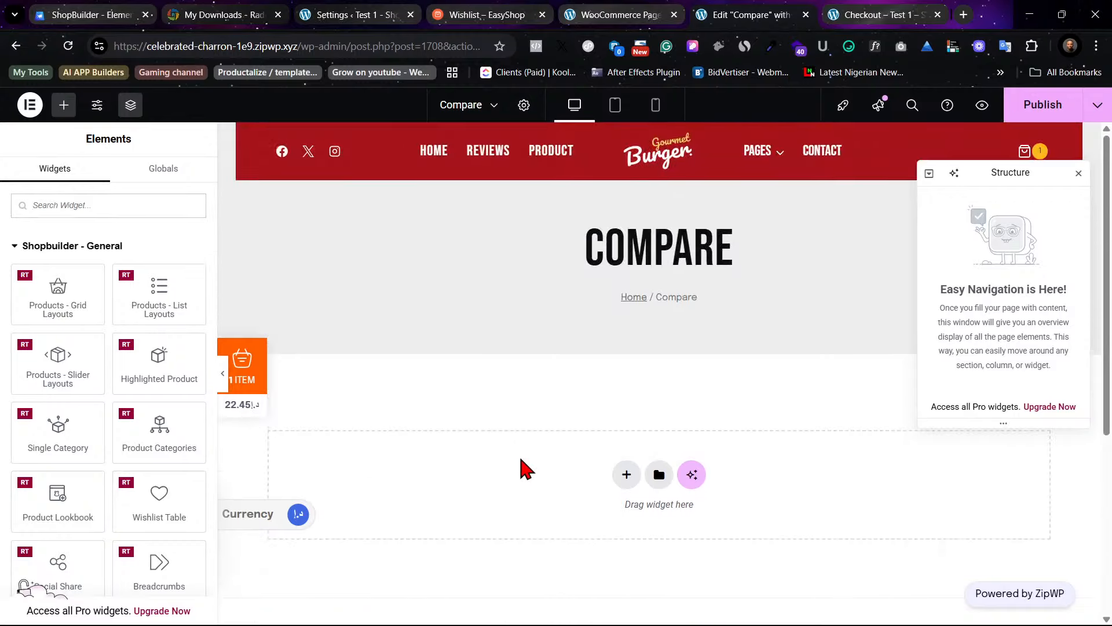
{"action": "scroll", "coordinate": [347, 400], "scroll_direction": "down", "scroll_amount": 4}
{"action": "scroll", "coordinate": [377, 417], "scroll_direction": "up", "scroll_amount": 4}
Step: Copy the [rtsb_compare_list] shortcode out of the text widget and delete the comparison container
{"action": "left_click", "coordinate": [323, 369]}
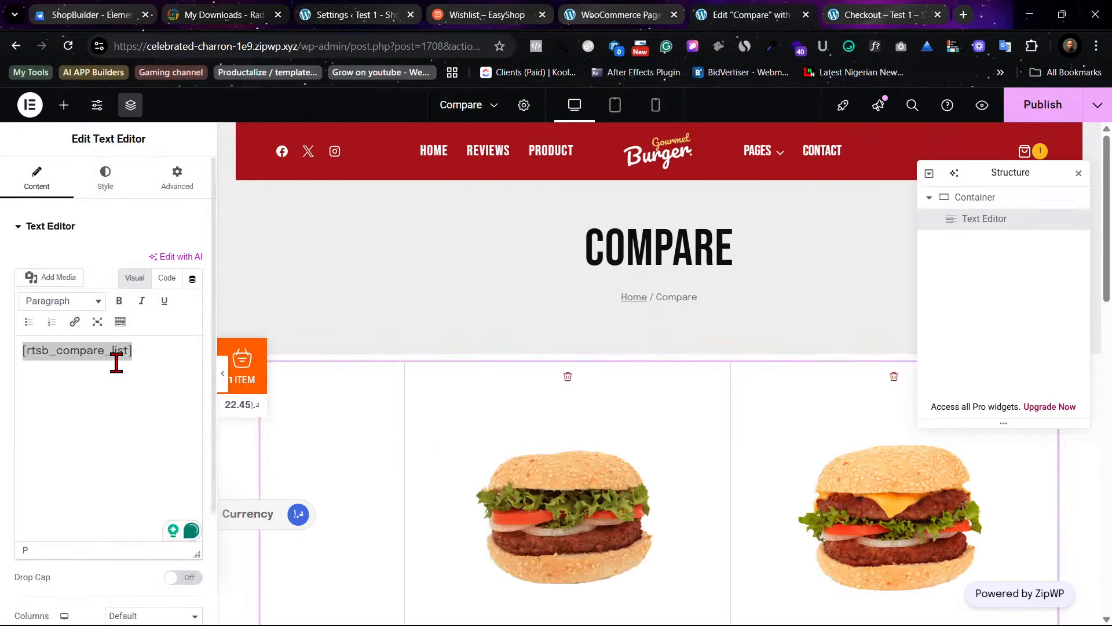
{"action": "left_click_drag", "start_coordinate": [159, 355], "coordinate": [10, 356]}
{"action": "key", "text": "ctrl+c"}
{"action": "key", "text": "BackSpace"}
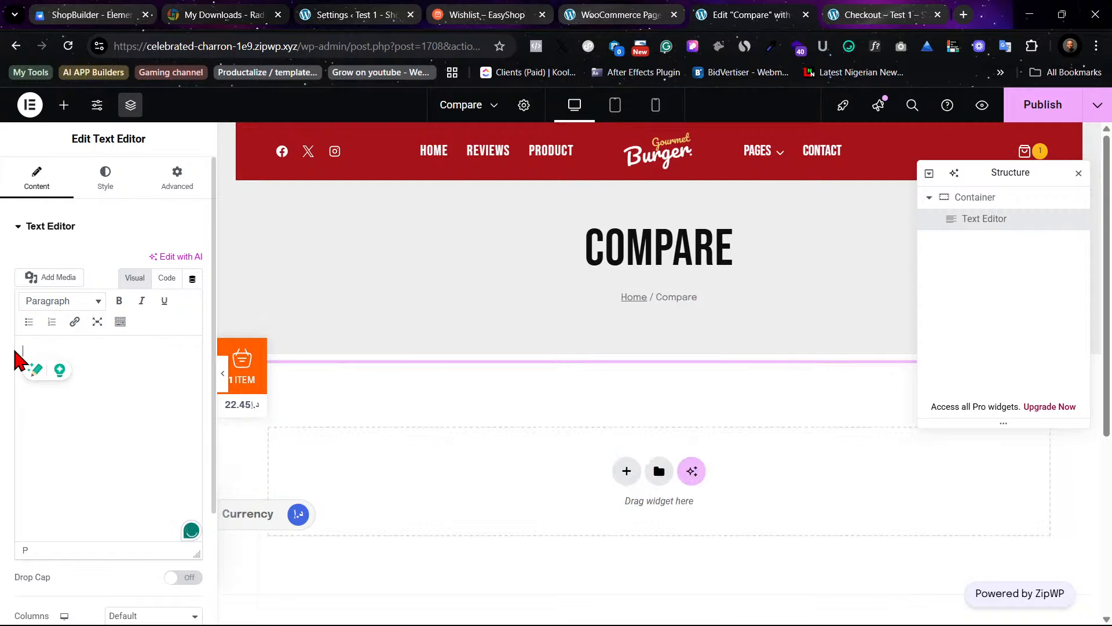
{"action": "left_click", "coordinate": [676, 346]}
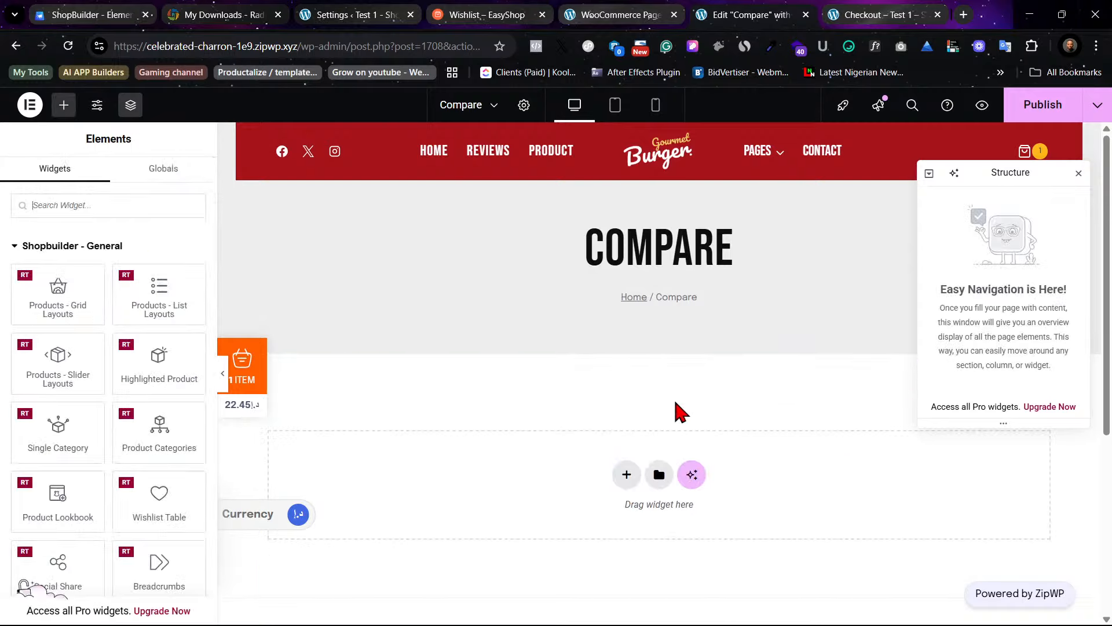
Step: Add a Flexbox container with two equal columns to the empty Compare page
{"action": "left_click", "coordinate": [626, 477]}
{"action": "left_click", "coordinate": [614, 516]}
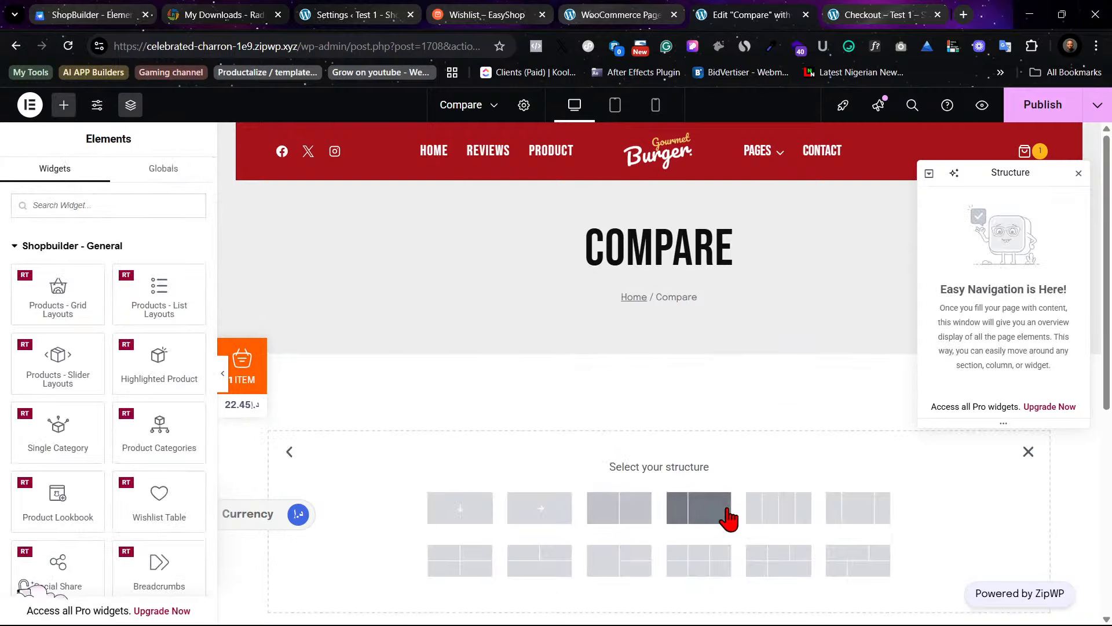
{"action": "left_click", "coordinate": [630, 517]}
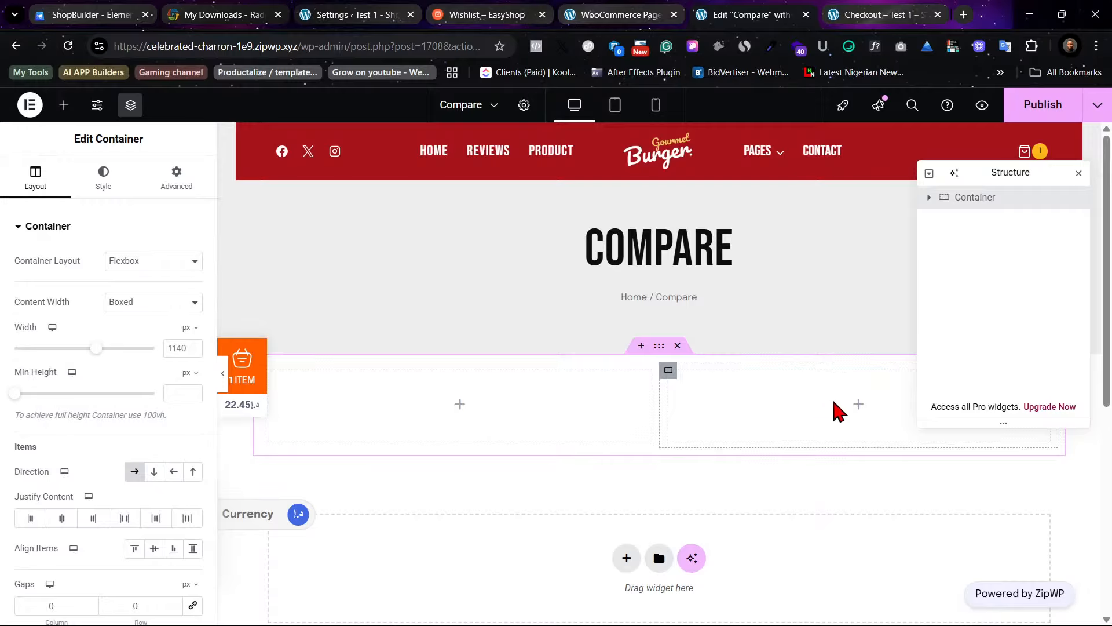
Step: Place a Shortcode widget in the container's second column and paste in [rtsb_compare_list]
{"action": "left_click", "coordinate": [58, 107]}
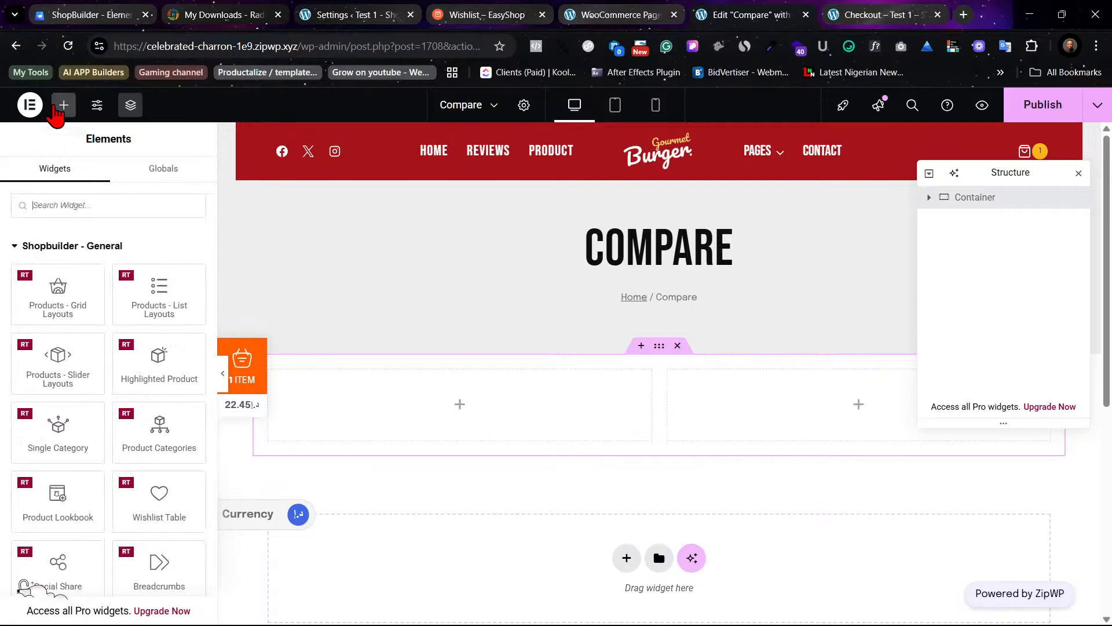
{"action": "left_click", "coordinate": [59, 205]}
{"action": "type", "text": "short"}
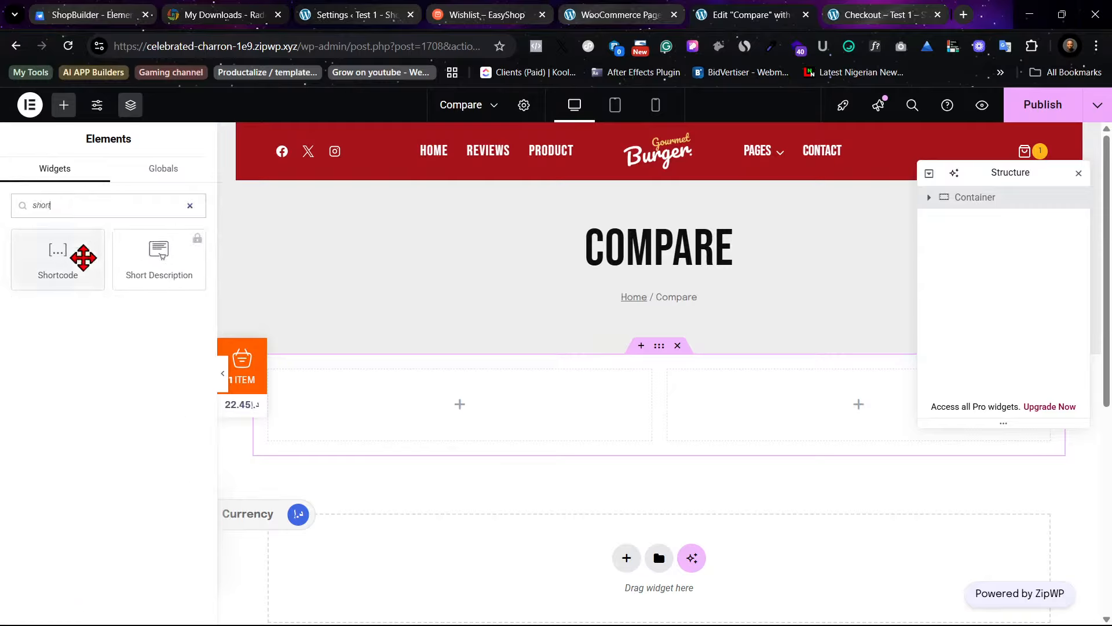
{"action": "left_click_drag", "start_coordinate": [82, 256], "coordinate": [875, 422]}
{"action": "left_click", "coordinate": [145, 325]}
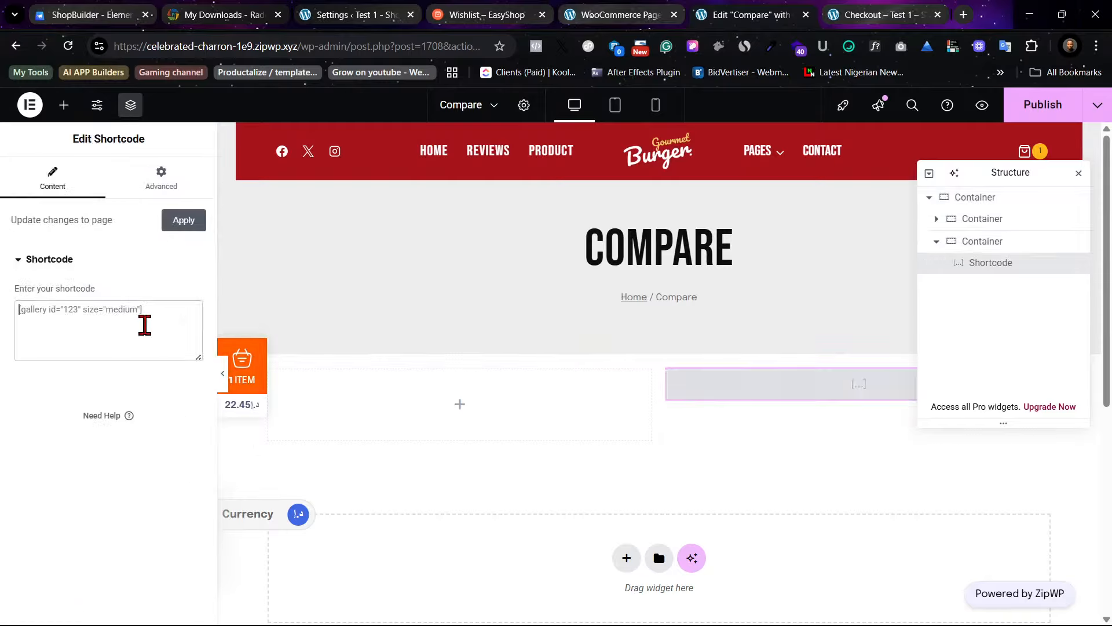
{"action": "key", "text": "ctrl+v"}
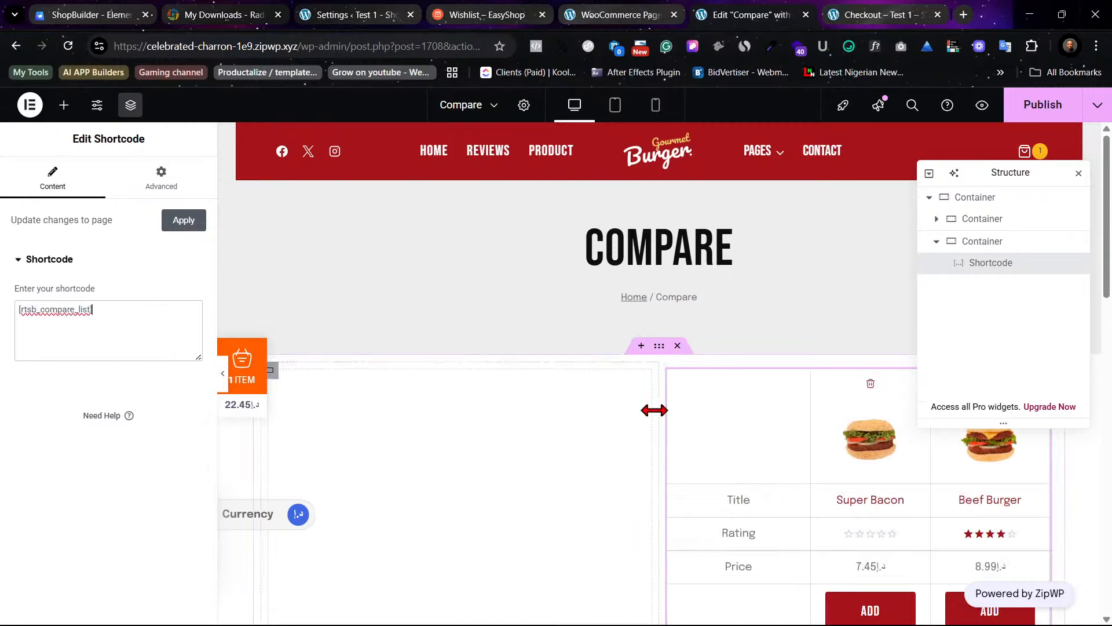
Step: Narrow the container's first column and place ShopBuilder's Product Categories widget in it
{"action": "left_click_drag", "start_coordinate": [653, 410], "coordinate": [373, 427]}
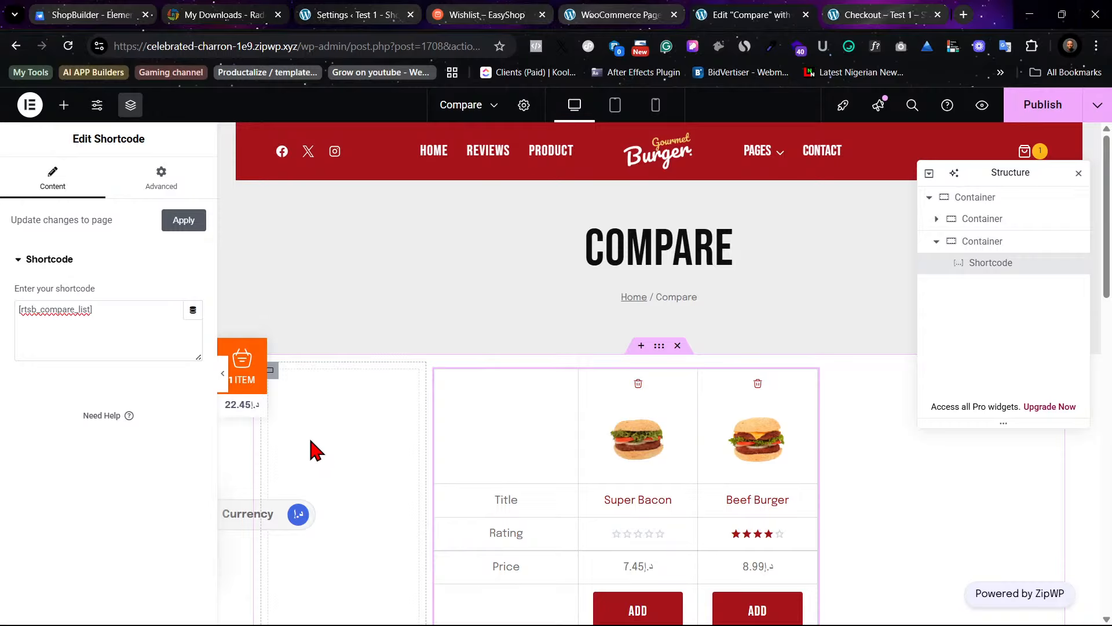
{"action": "left_click", "coordinate": [64, 104]}
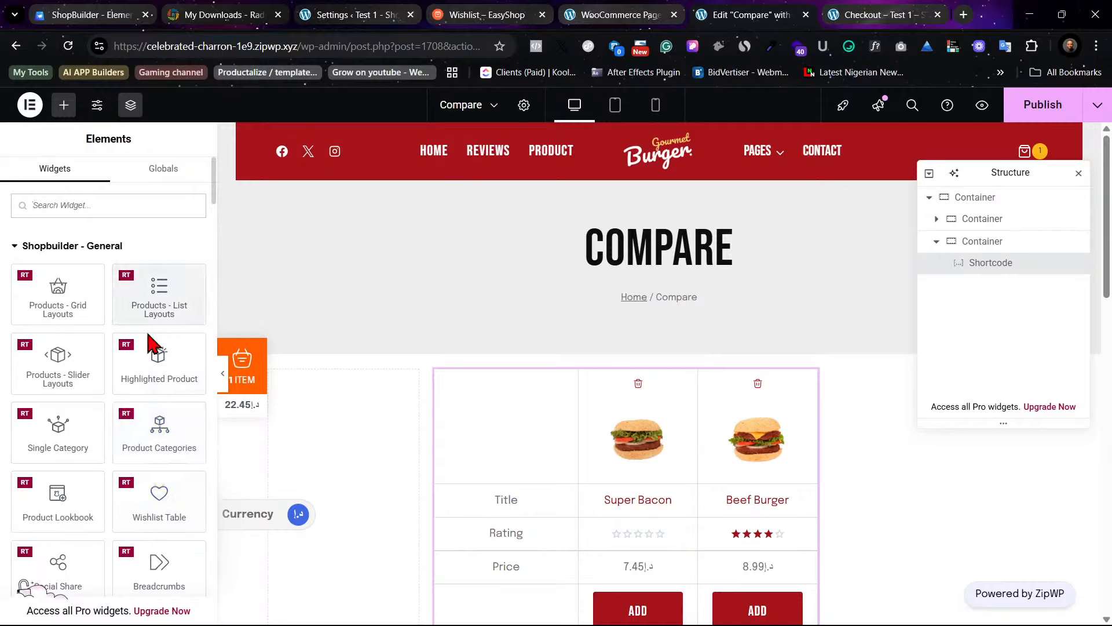
{"action": "left_click", "coordinate": [75, 208]}
{"action": "type", "text": "cate"}
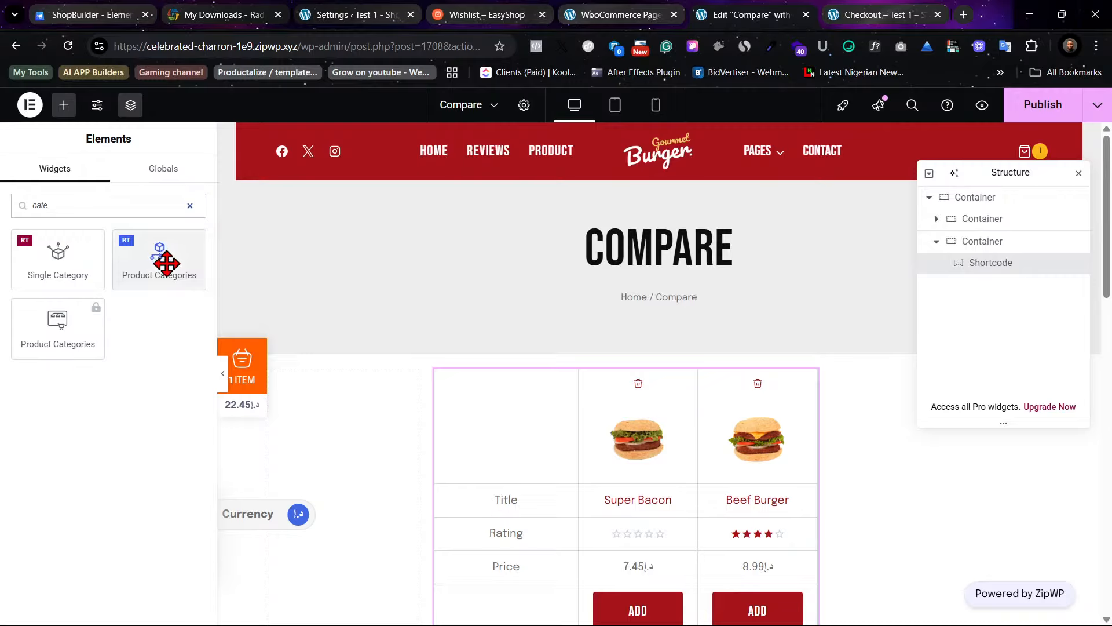
{"action": "left_click_drag", "start_coordinate": [167, 263], "coordinate": [319, 443]}
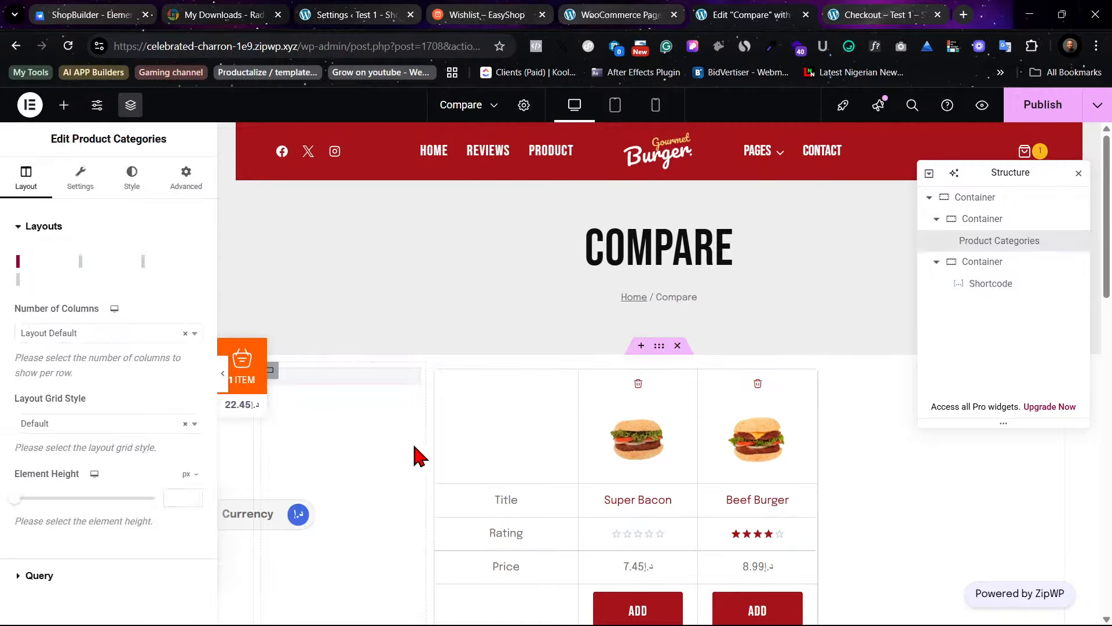
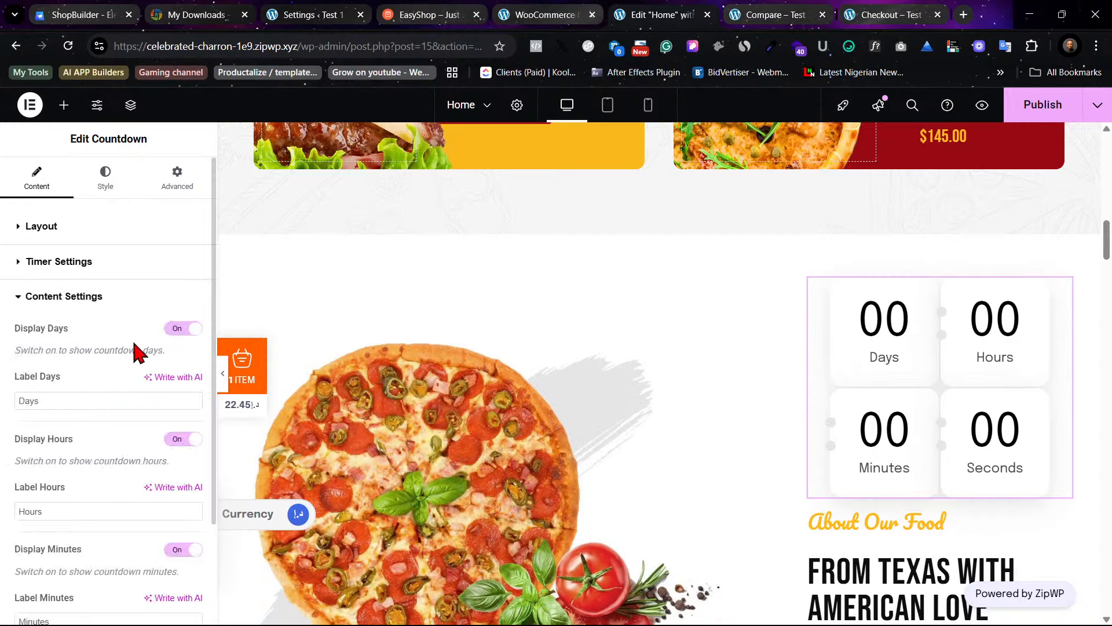
Step: Review the content, predefined layout and style settings of the Home page's Countdown widget
{"action": "scroll", "coordinate": [116, 516], "scroll_direction": "down", "scroll_amount": 2}
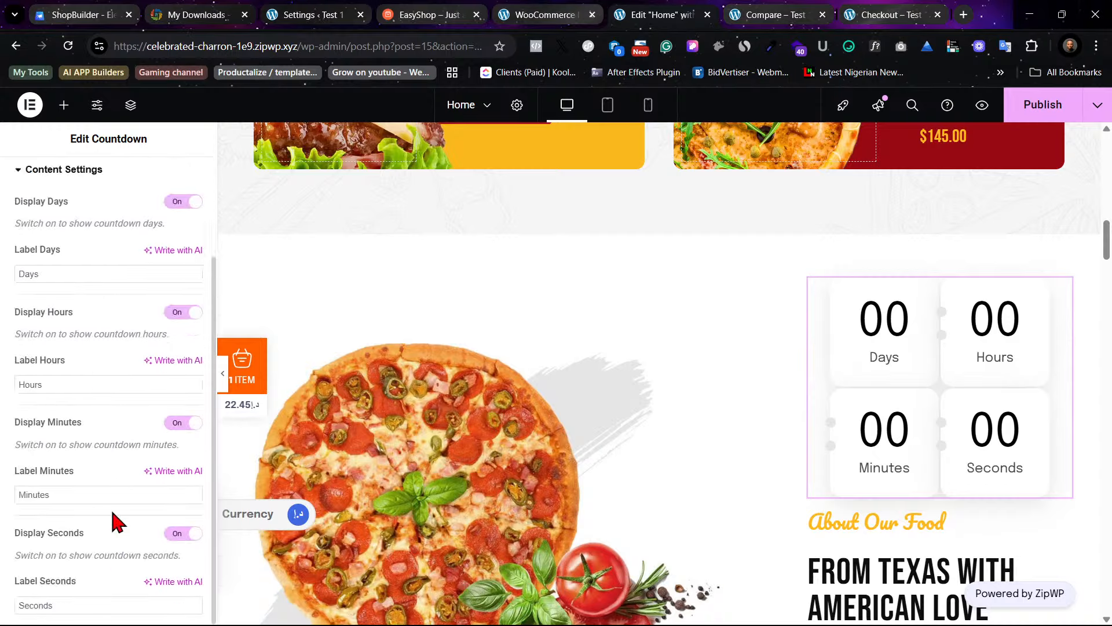
{"action": "scroll", "coordinate": [115, 516], "scroll_direction": "up", "scroll_amount": 3}
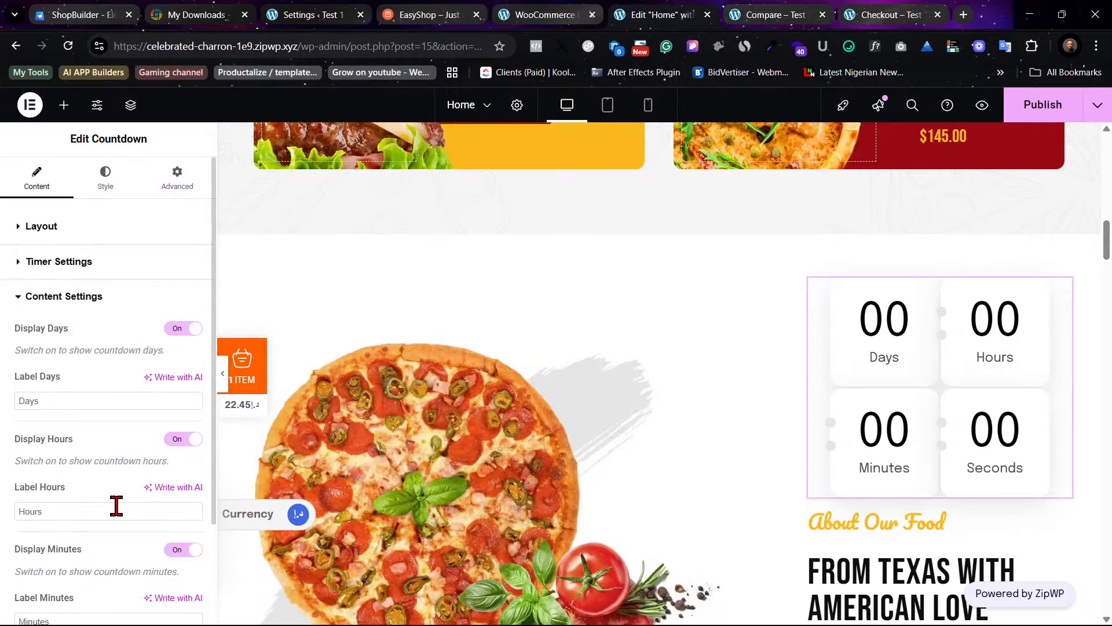
{"action": "left_click", "coordinate": [79, 229]}
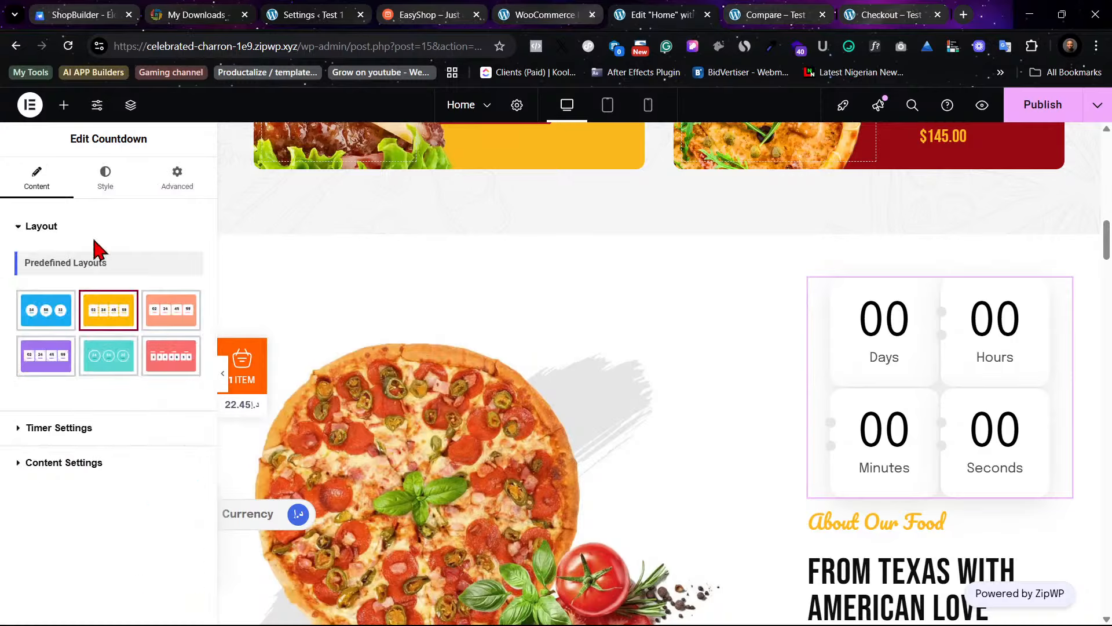
{"action": "left_click", "coordinate": [107, 193]}
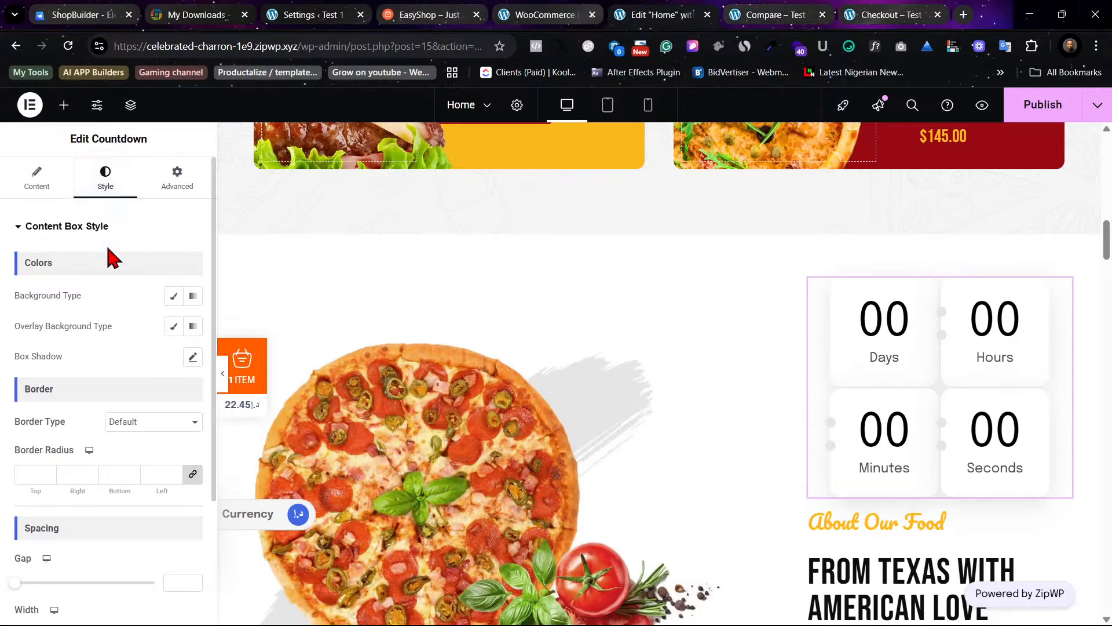
{"action": "scroll", "coordinate": [123, 462], "scroll_direction": "down", "scroll_amount": 4}
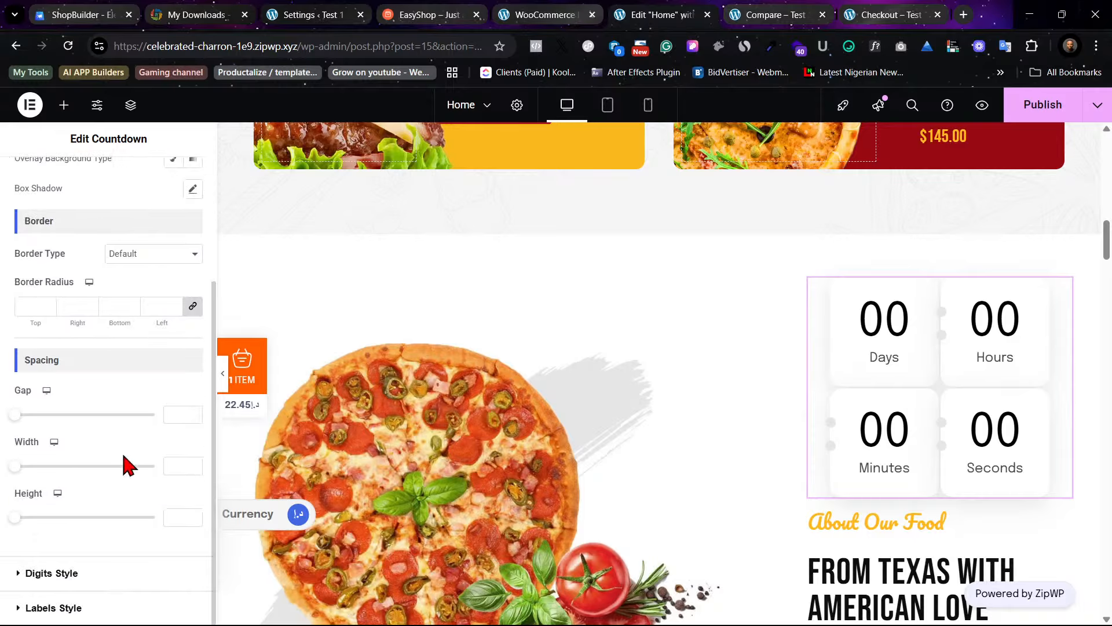
Step: Review the Countdown widget's digit and label style options and its predefined layouts
{"action": "left_click", "coordinate": [115, 566]}
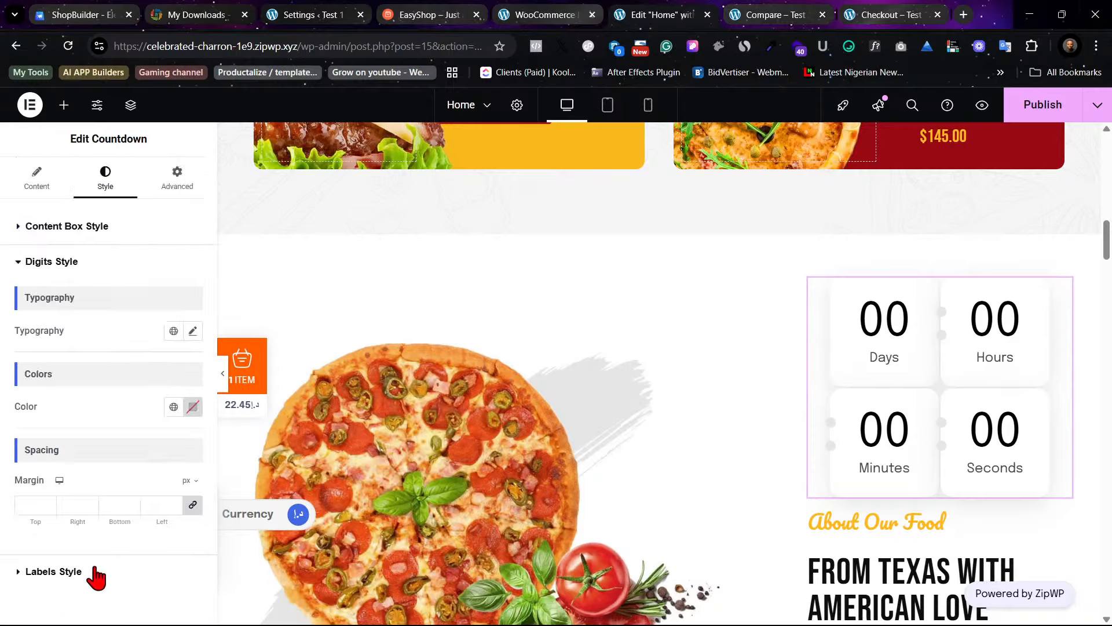
{"action": "left_click", "coordinate": [93, 572]}
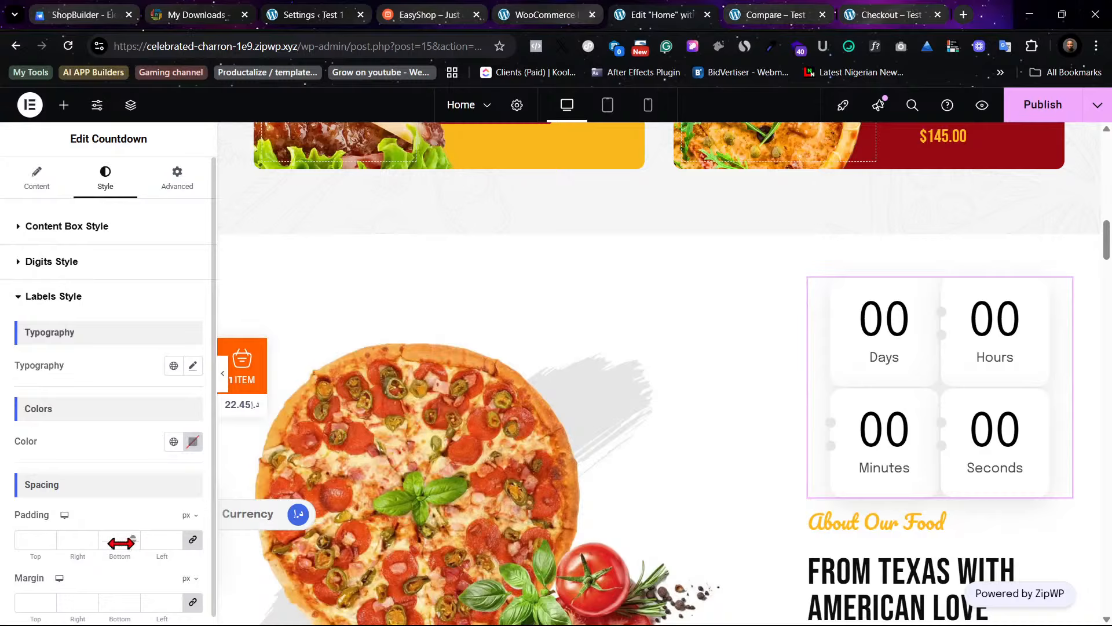
{"action": "left_click", "coordinate": [33, 174]}
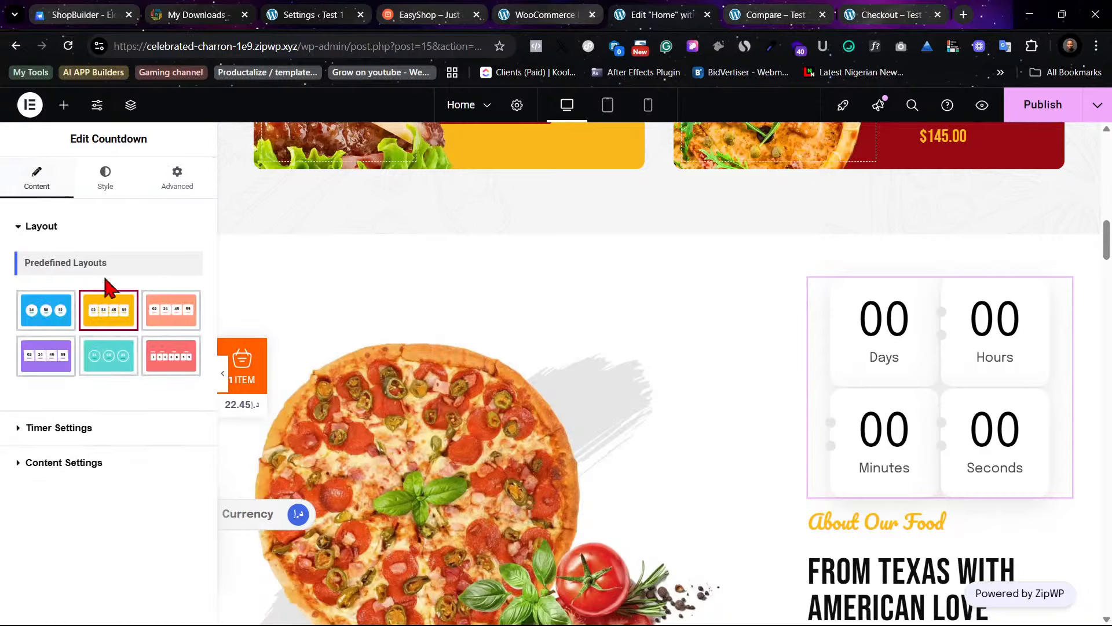
{"action": "left_click", "coordinate": [113, 432]}
{"action": "left_click", "coordinate": [67, 233]}
{"action": "scroll", "coordinate": [879, 331], "scroll_direction": "down", "scroll_amount": 3}
{"action": "scroll", "coordinate": [899, 367], "scroll_direction": "up", "scroll_amount": 2}
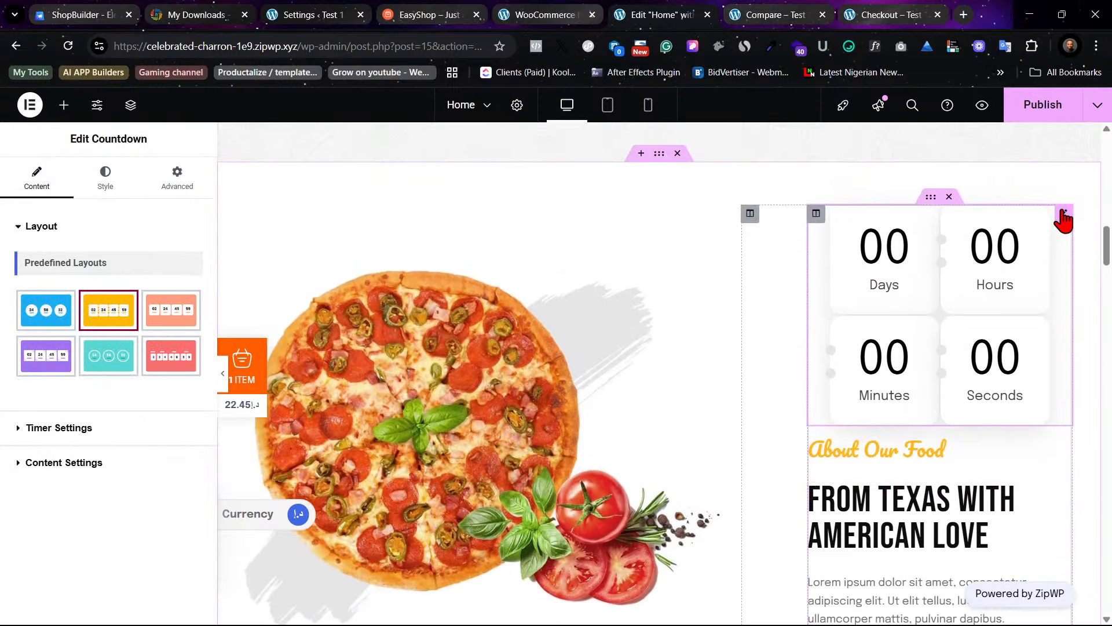
Step: Try predefined layouts 4, 5 and 6 on the Countdown widget and return it to Layout 2
{"action": "left_click", "coordinate": [68, 371]}
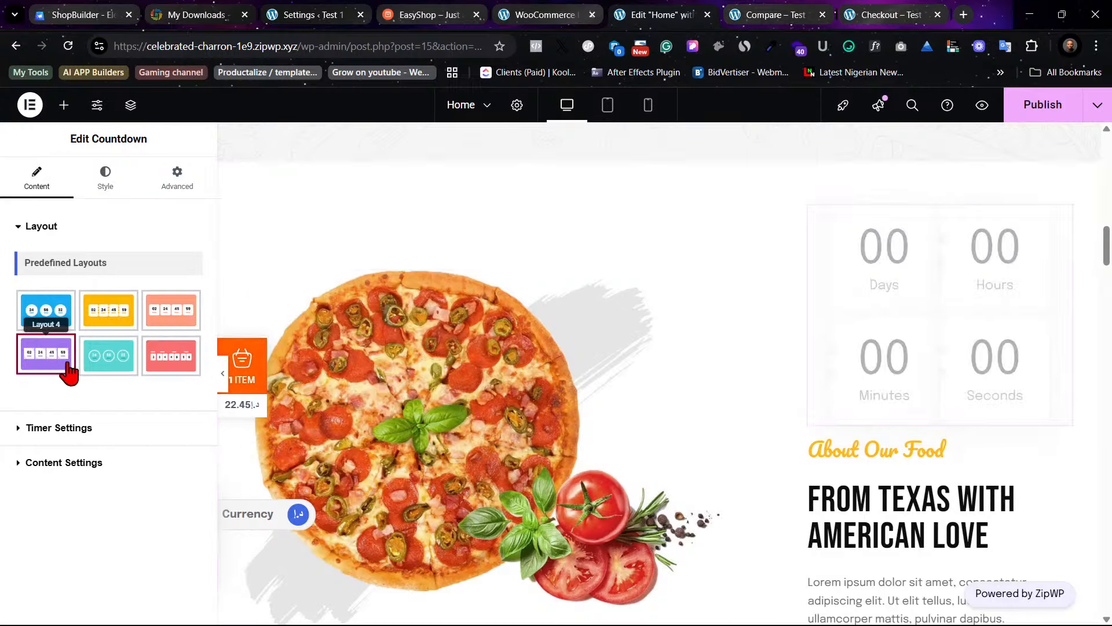
{"action": "left_click", "coordinate": [109, 362]}
{"action": "left_click", "coordinate": [154, 357]}
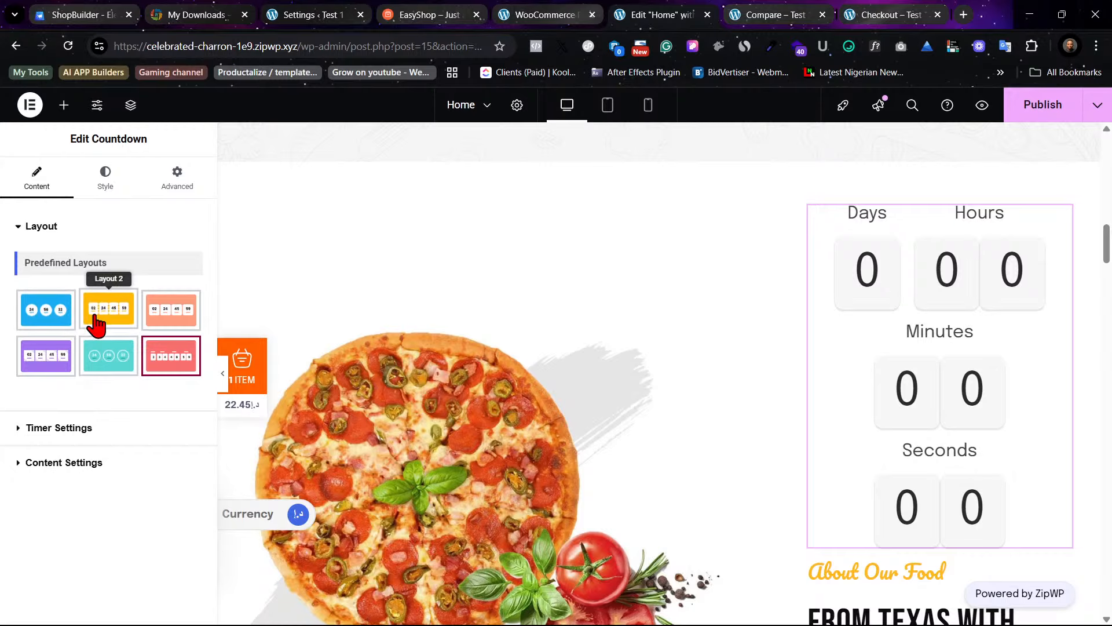
{"action": "left_click", "coordinate": [96, 322]}
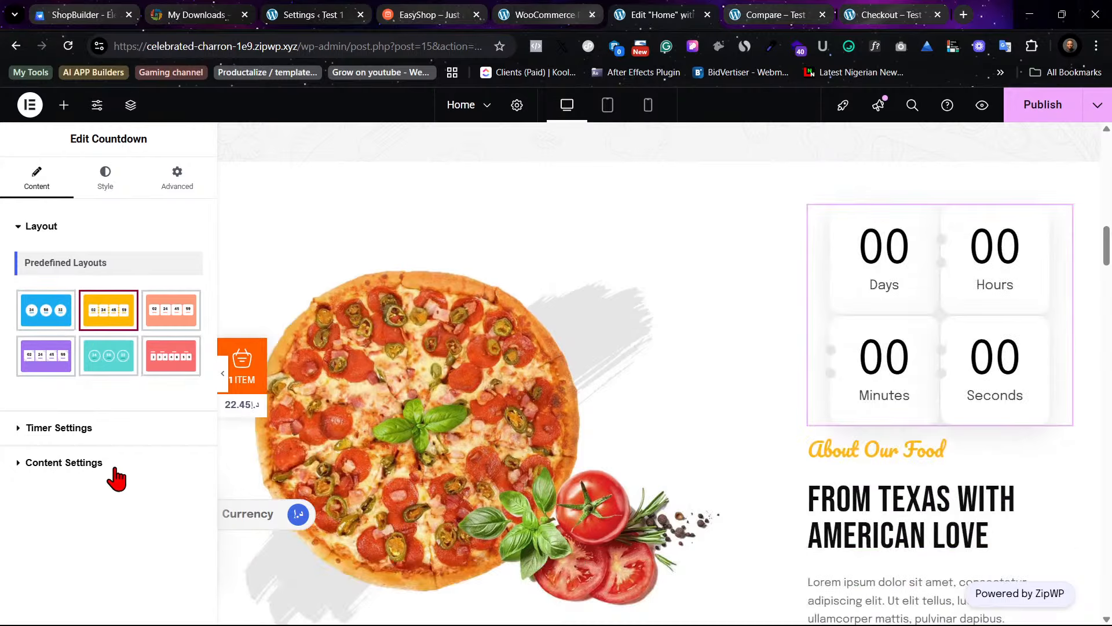
Step: Examine the Countdown widget's timer settings and its content settings for displaying and labelling time units
{"action": "left_click", "coordinate": [87, 429]}
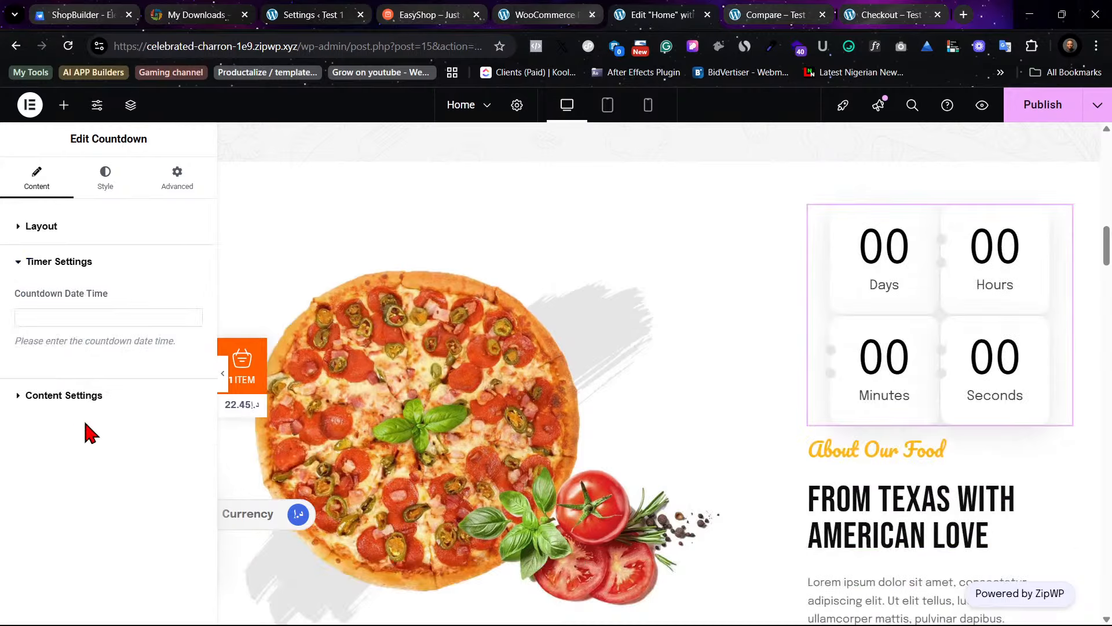
{"action": "left_click", "coordinate": [81, 398]}
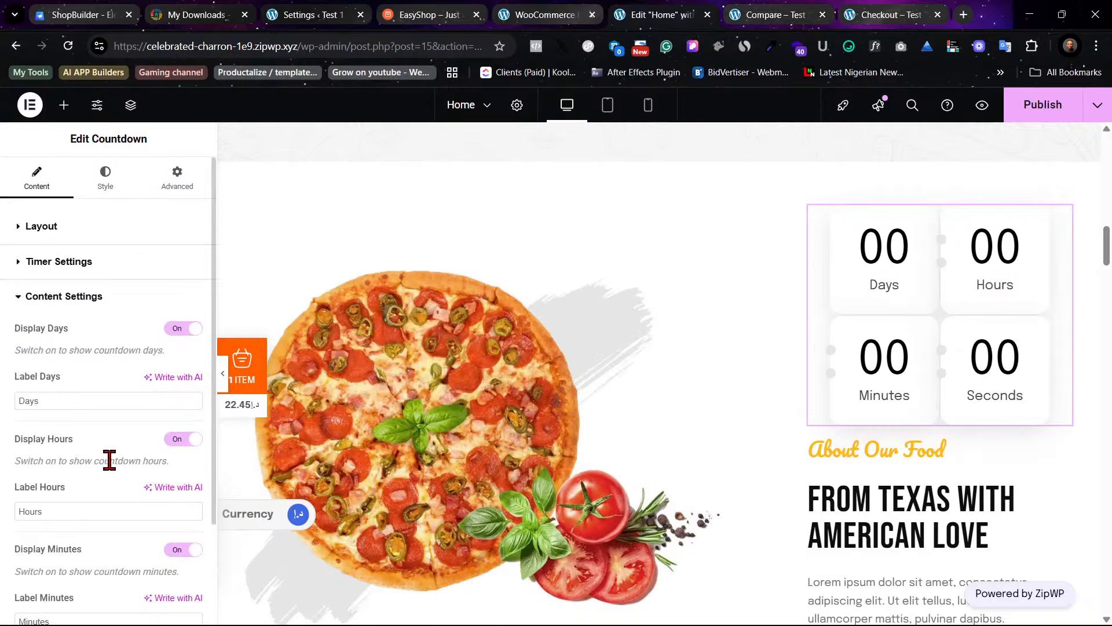
{"action": "scroll", "coordinate": [110, 463], "scroll_direction": "down", "scroll_amount": 2}
{"action": "scroll", "coordinate": [116, 452], "scroll_direction": "up", "scroll_amount": 2}
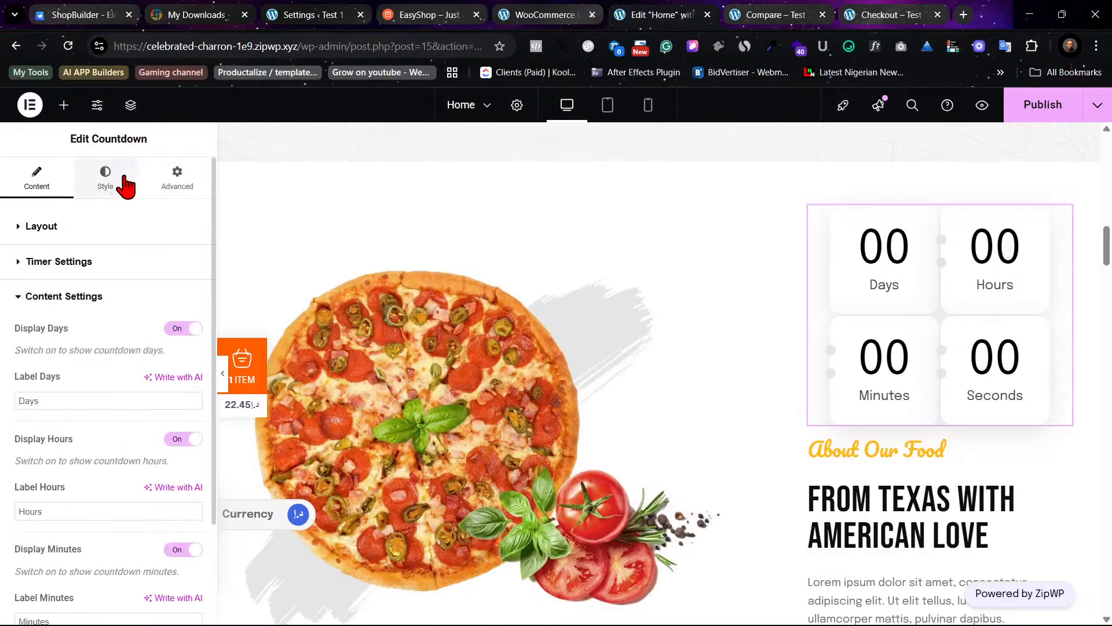
Step: Set the Countdown widget's content box width to 159 and its height to 107
{"action": "left_click", "coordinate": [106, 175]}
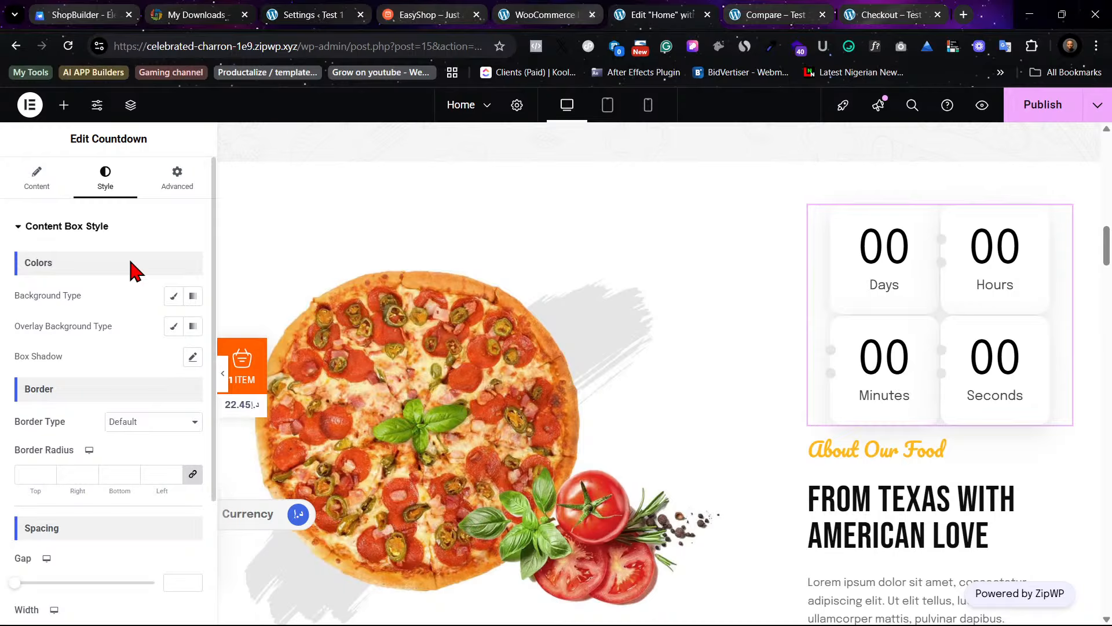
{"action": "scroll", "coordinate": [132, 387], "scroll_direction": "down", "scroll_amount": 3}
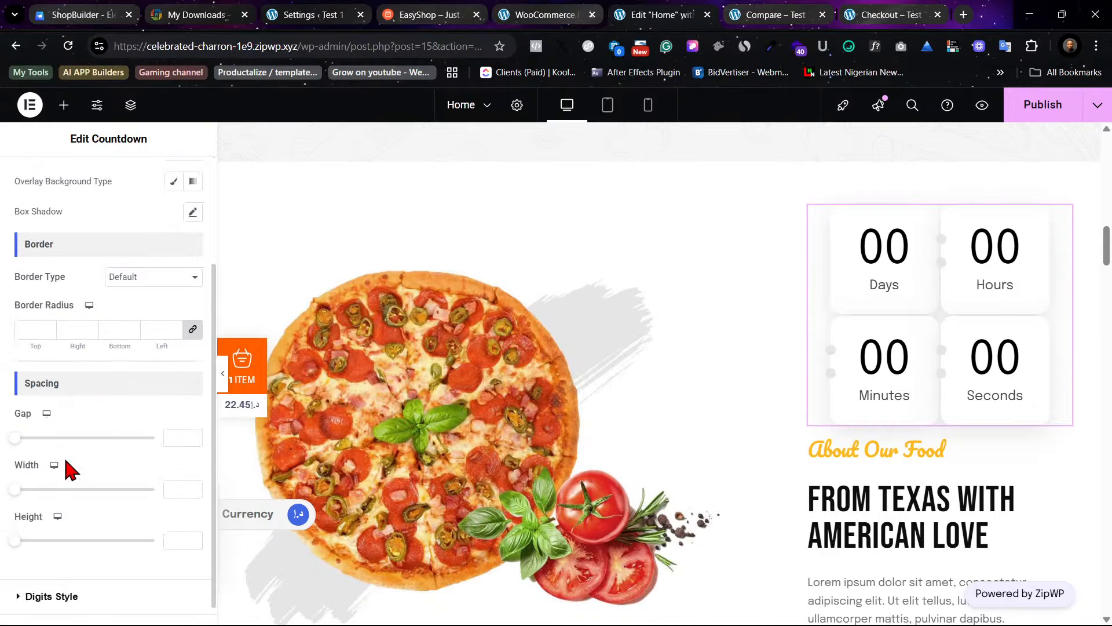
{"action": "left_click_drag", "start_coordinate": [15, 490], "coordinate": [45, 490]}
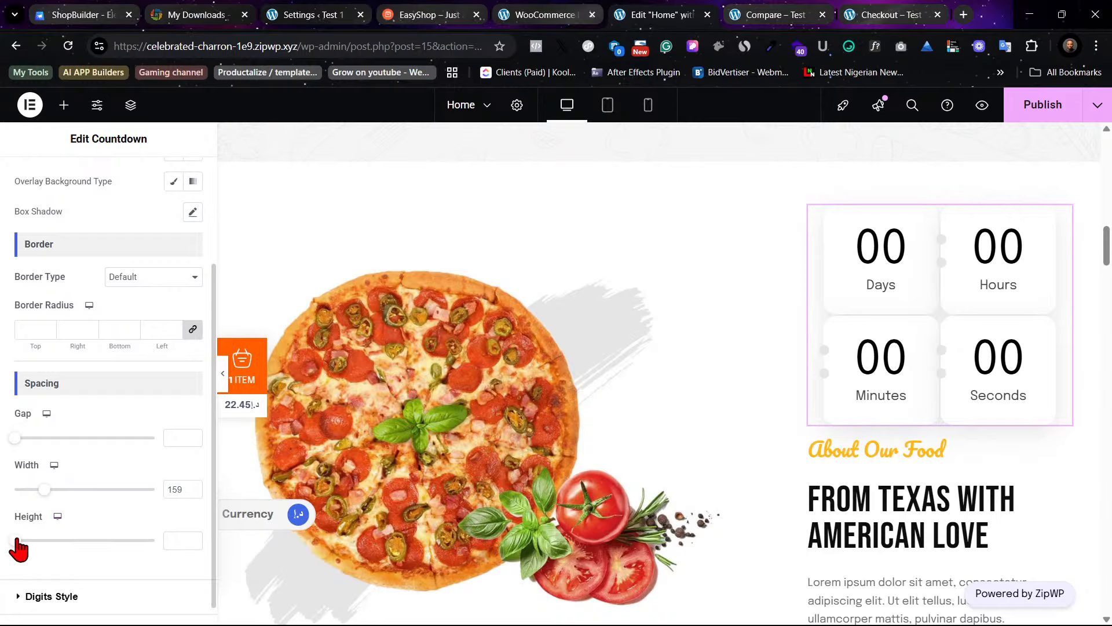
{"action": "left_click_drag", "start_coordinate": [16, 540], "coordinate": [31, 540]}
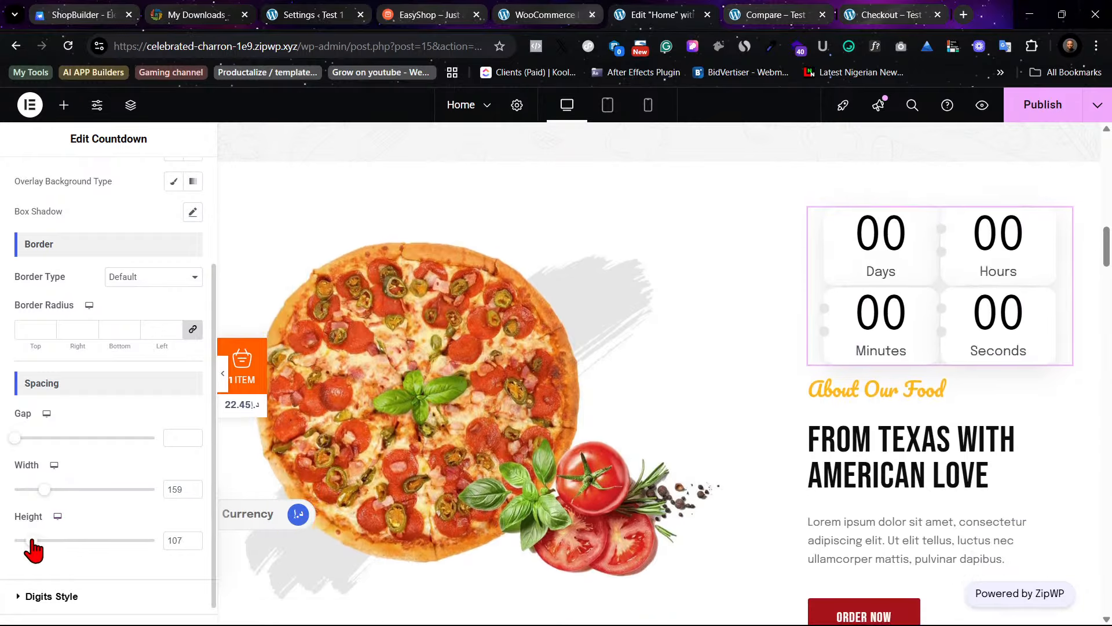
{"action": "scroll", "coordinate": [41, 544], "scroll_direction": "down", "scroll_amount": 1}
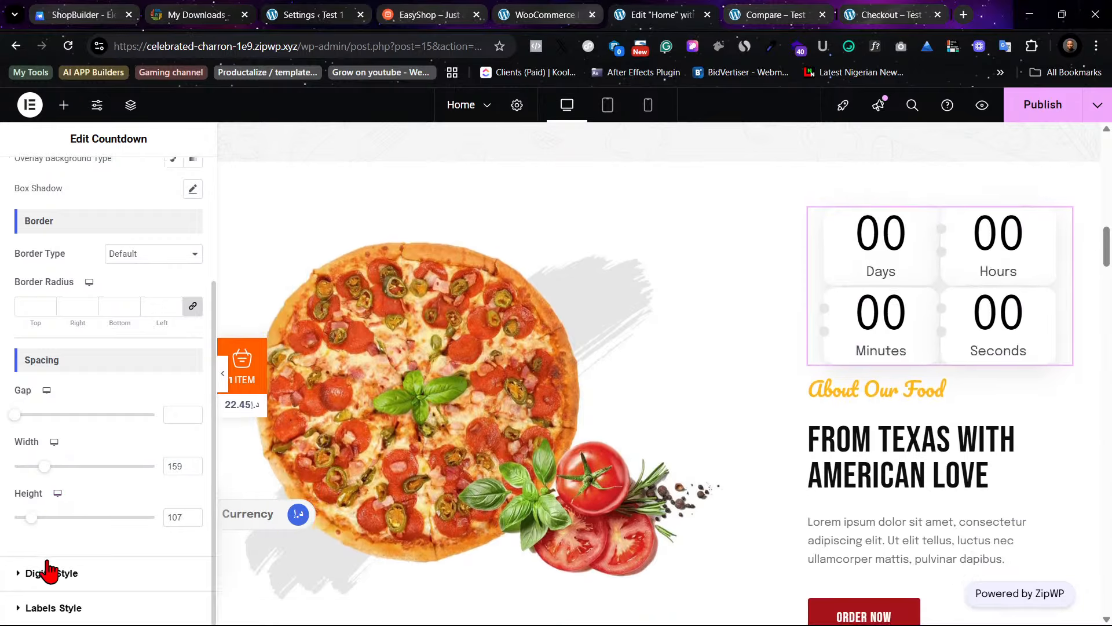
Step: Look over the Countdown widget's digit and content box styles, layout choices and advanced layout options
{"action": "left_click", "coordinate": [47, 573]}
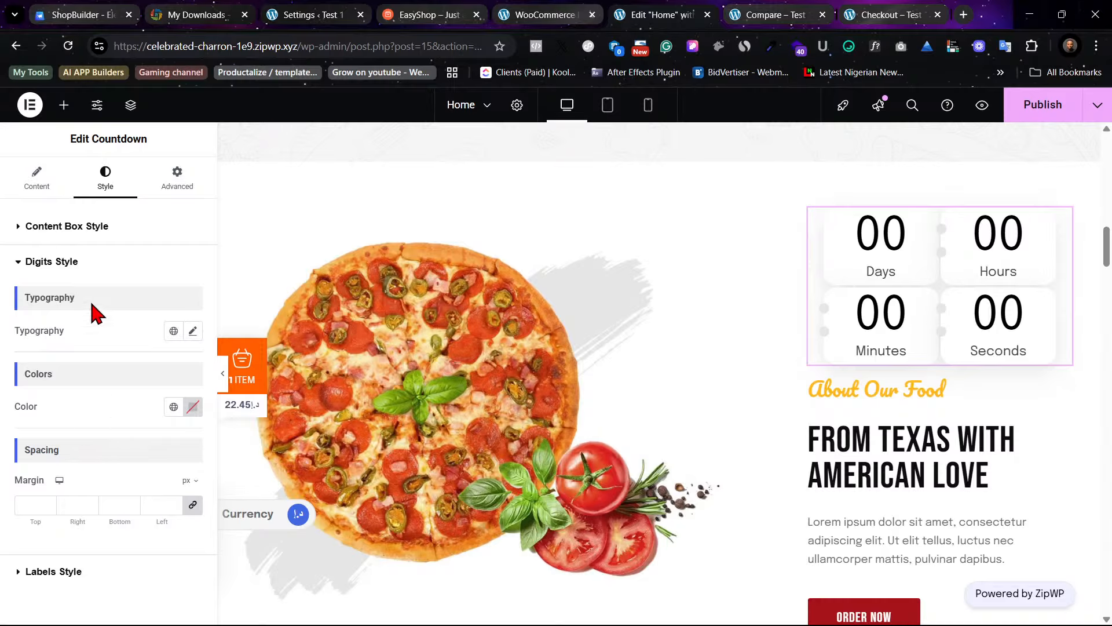
{"action": "left_click", "coordinate": [46, 263]}
{"action": "left_click", "coordinate": [61, 226]}
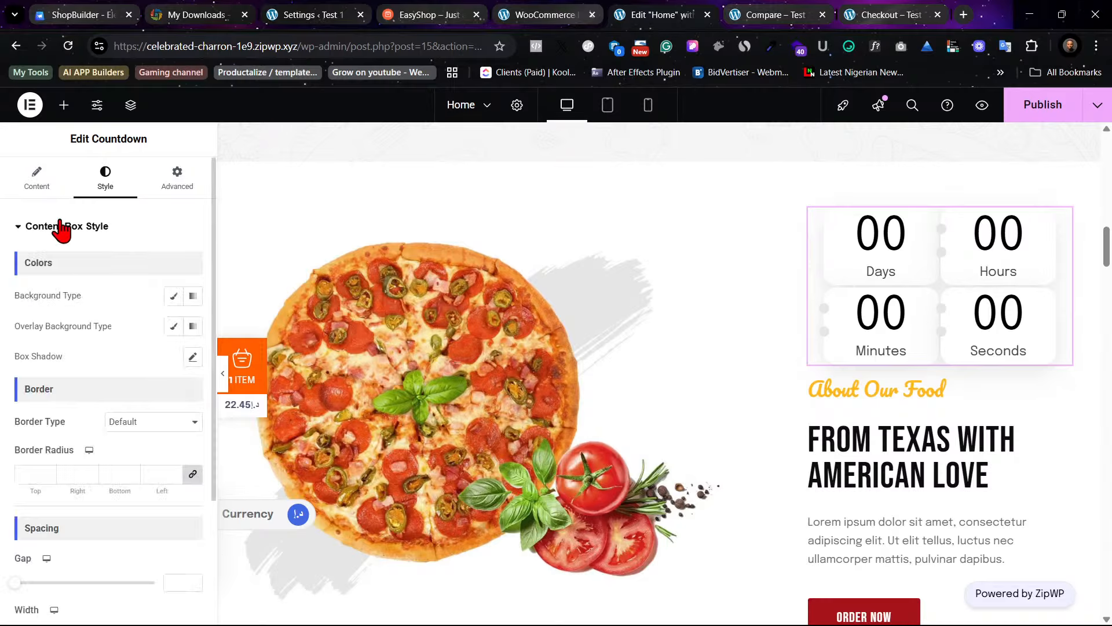
{"action": "left_click", "coordinate": [60, 226]}
{"action": "left_click", "coordinate": [36, 184]}
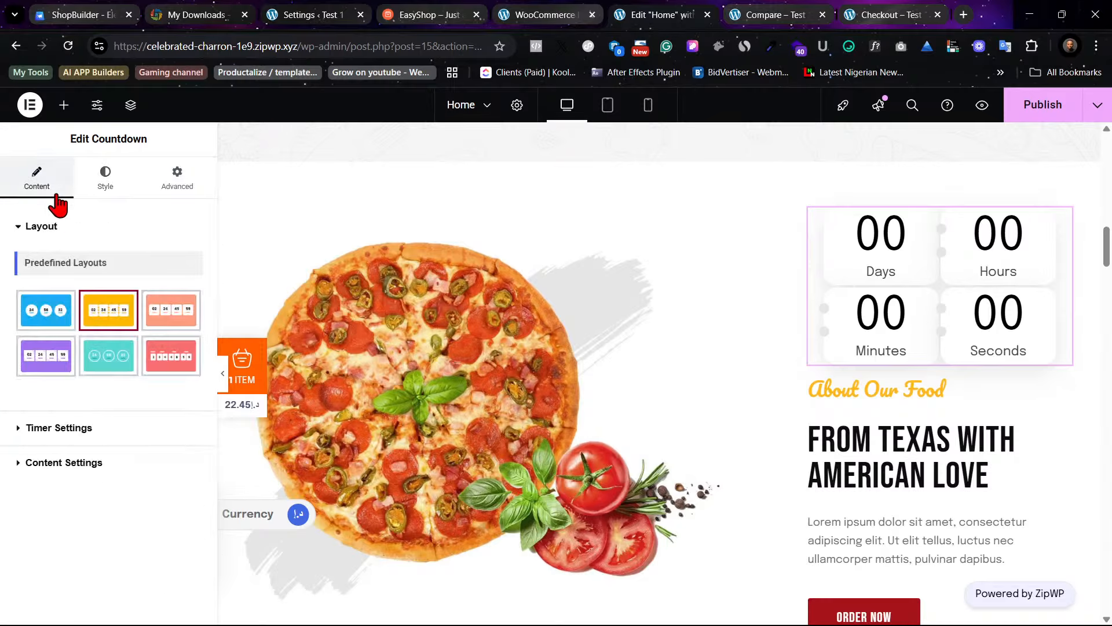
{"action": "left_click", "coordinate": [119, 183]}
{"action": "left_click", "coordinate": [173, 176]}
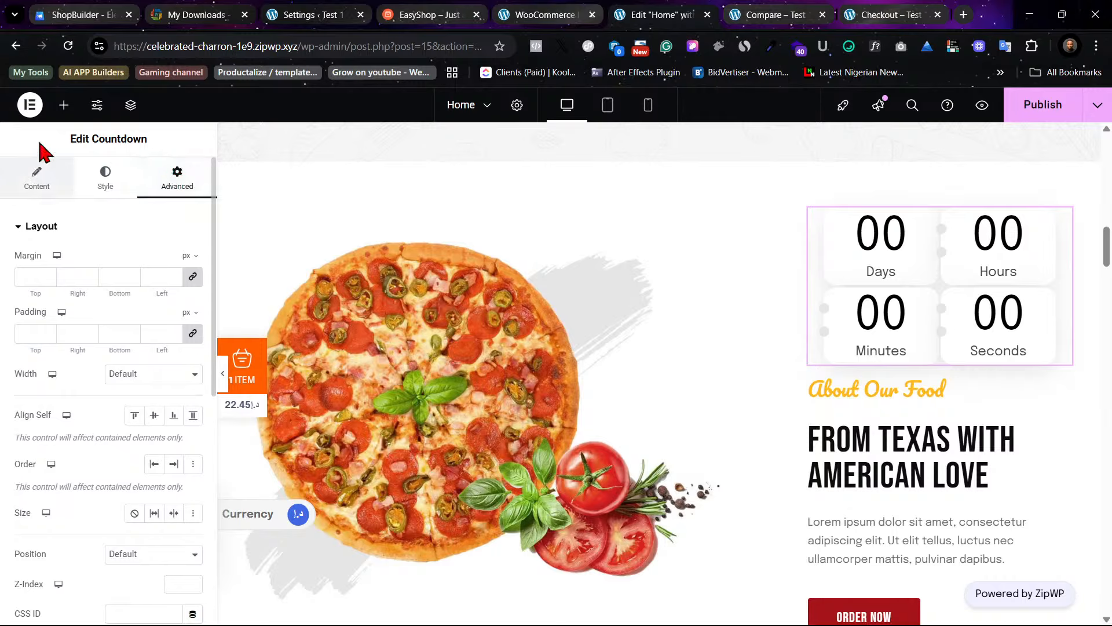
Step: Browse the ShopBuilder General widgets available for the Home page, down to the Layout and Basic groups
{"action": "left_click", "coordinate": [65, 106]}
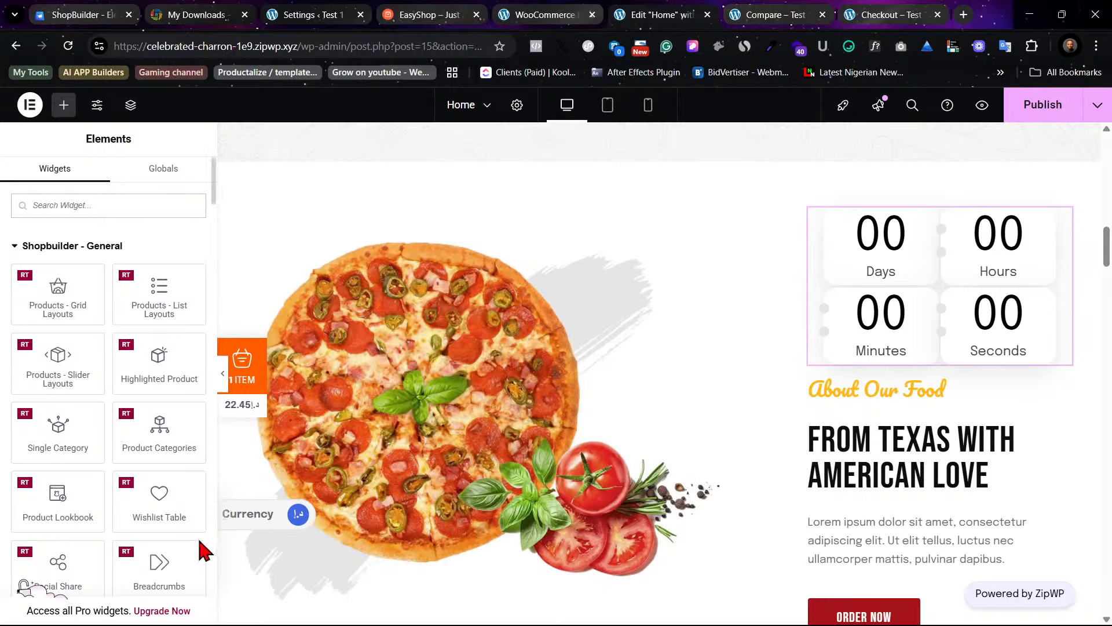
{"action": "scroll", "coordinate": [206, 542], "scroll_direction": "down", "scroll_amount": 2}
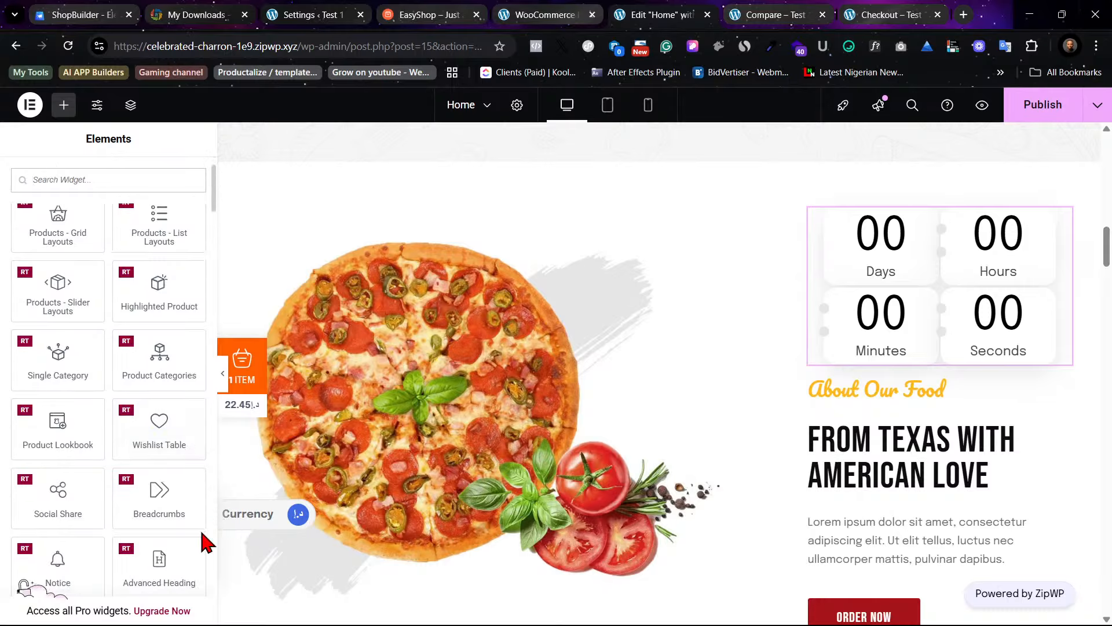
{"action": "scroll", "coordinate": [202, 533], "scroll_direction": "down", "scroll_amount": 6}
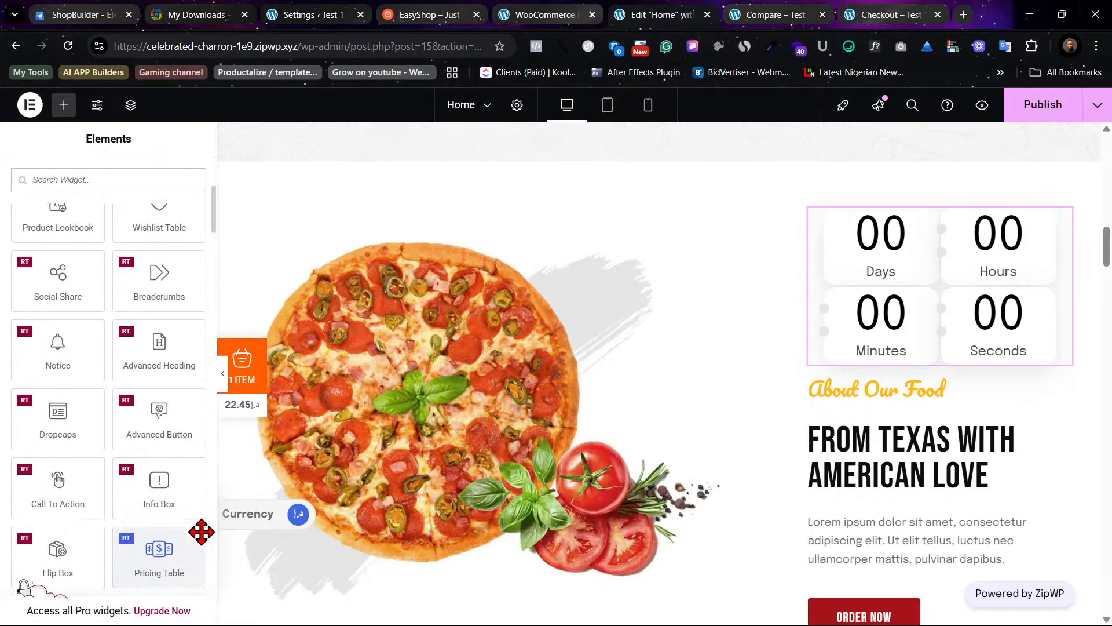
{"action": "scroll", "coordinate": [201, 531], "scroll_direction": "down", "scroll_amount": 6}
{"action": "scroll", "coordinate": [201, 532], "scroll_direction": "down", "scroll_amount": 2}
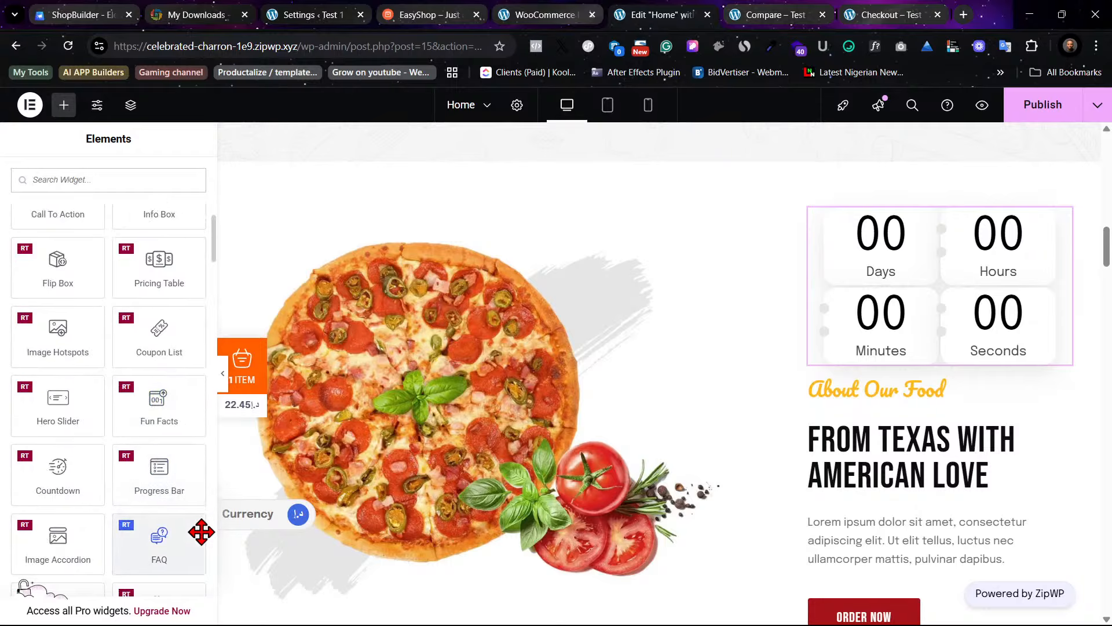
{"action": "scroll", "coordinate": [203, 533], "scroll_direction": "down", "scroll_amount": 2}
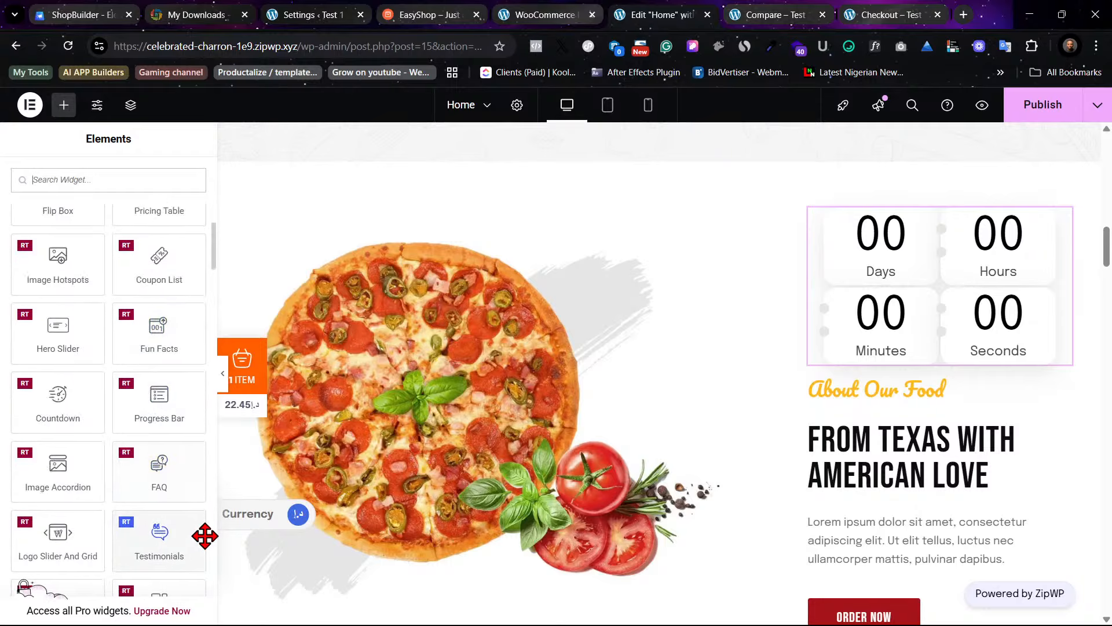
{"action": "scroll", "coordinate": [205, 536], "scroll_direction": "down", "scroll_amount": 4}
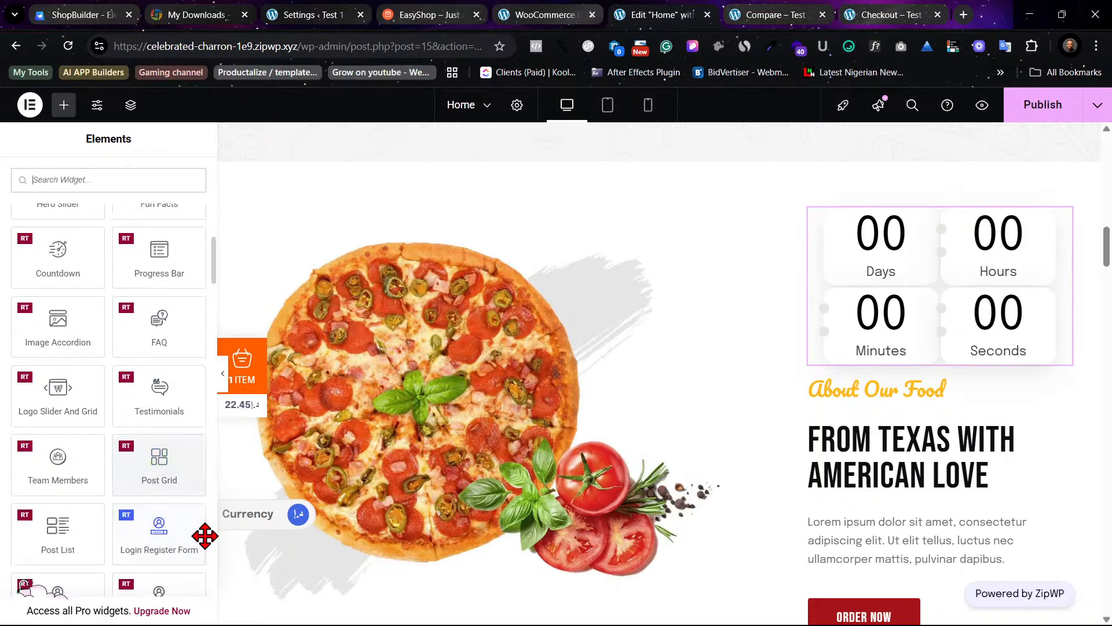
{"action": "scroll", "coordinate": [205, 536], "scroll_direction": "down", "scroll_amount": 2}
{"action": "scroll", "coordinate": [205, 536], "scroll_direction": "down", "scroll_amount": 12}
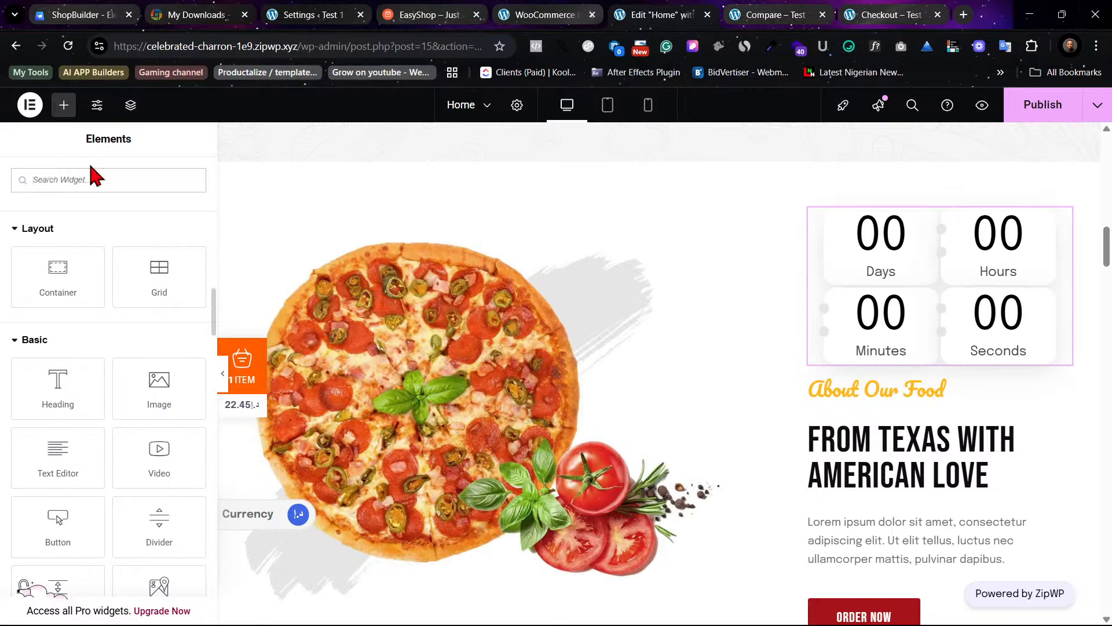
{"action": "left_click", "coordinate": [93, 175]}
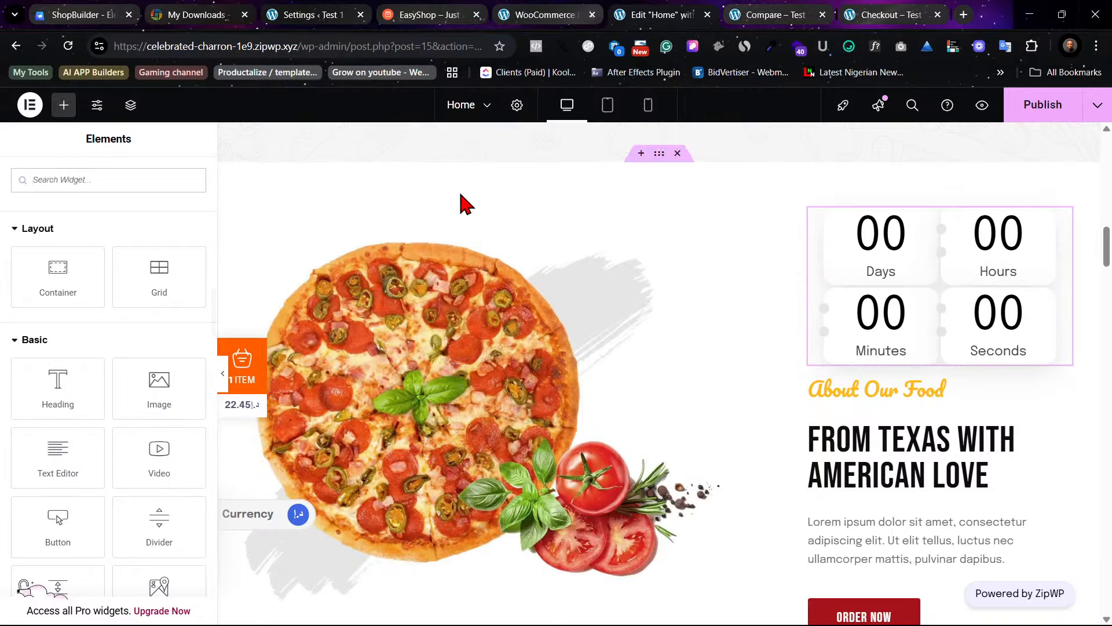
Step: Open the Flash Sale Countdown module's general settings from the ShopBuilder settings page and find the shop page hook options
{"action": "left_click", "coordinate": [532, 8]}
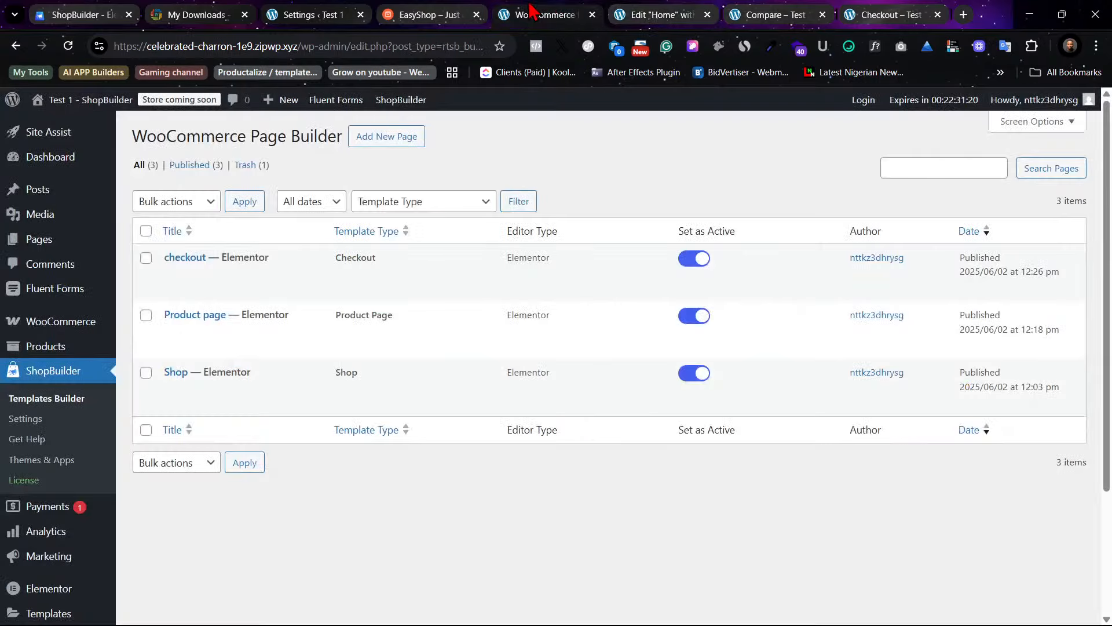
{"action": "left_click", "coordinate": [429, 9]}
{"action": "left_click", "coordinate": [340, 14]}
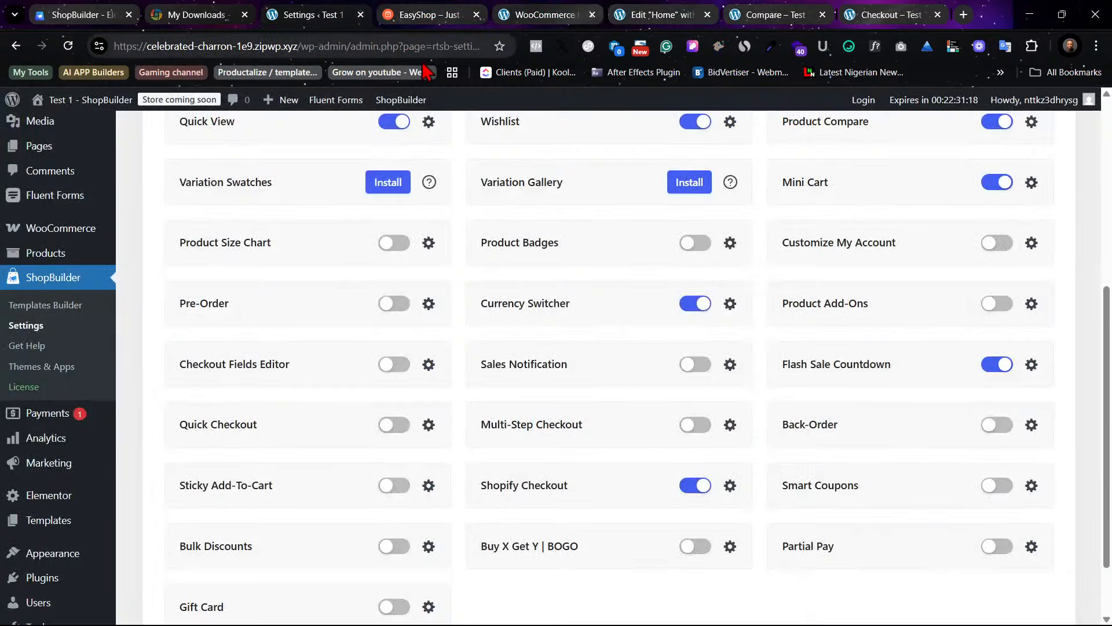
{"action": "scroll", "coordinate": [762, 385], "scroll_direction": "up", "scroll_amount": 1}
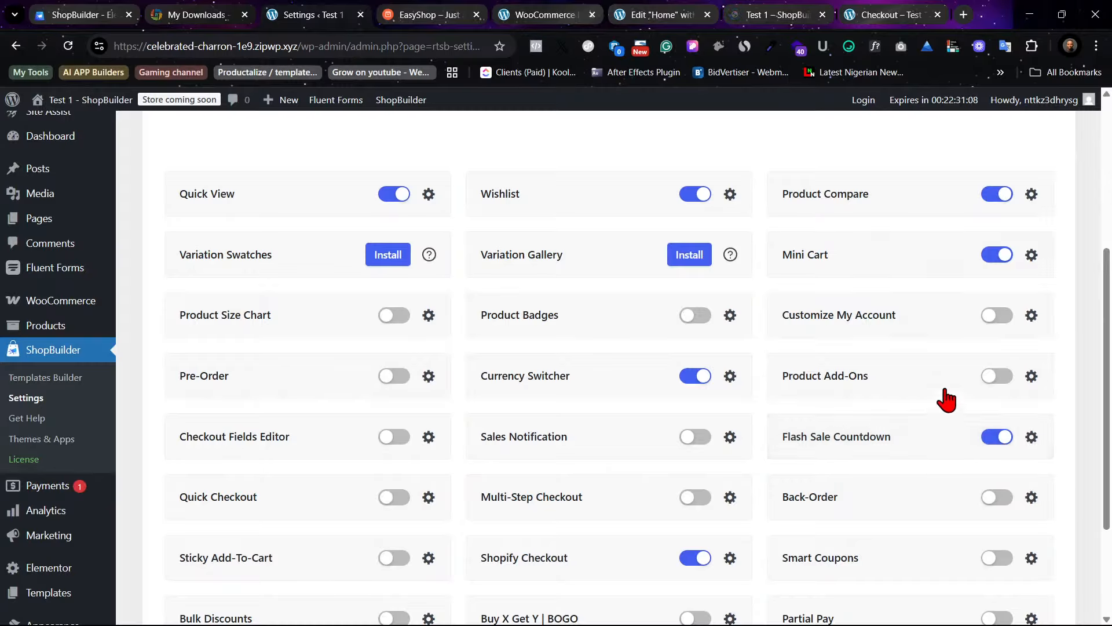
{"action": "left_click", "coordinate": [1032, 438]}
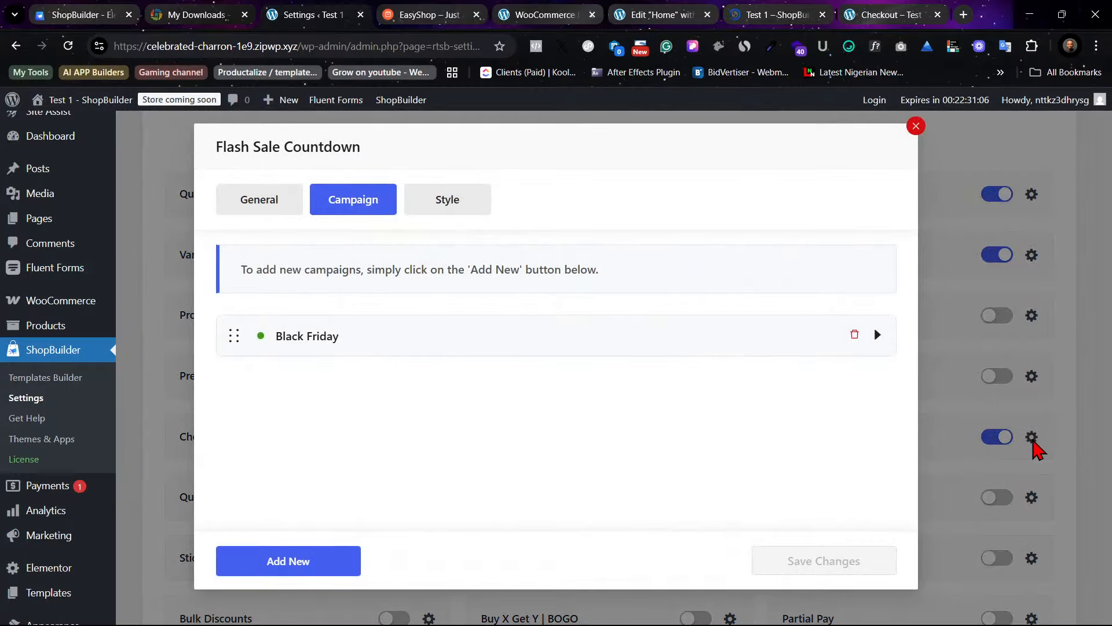
{"action": "left_click", "coordinate": [247, 204]}
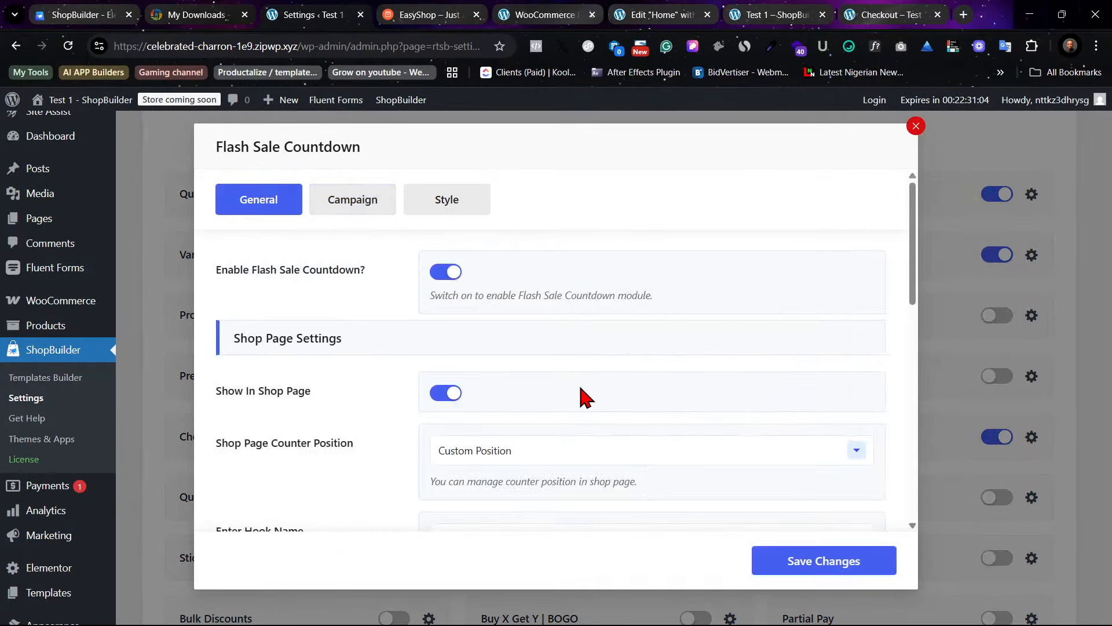
{"action": "scroll", "coordinate": [585, 396], "scroll_direction": "down", "scroll_amount": 3}
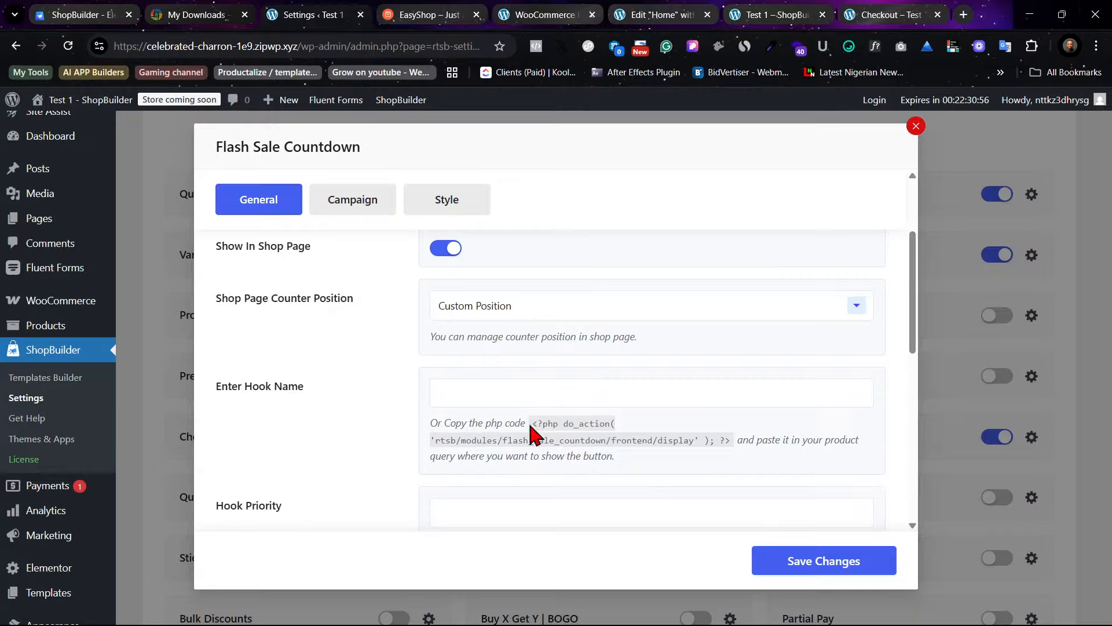
Step: Copy the Flash Sale Countdown's PHP display code from the hook name description and switch to the store's checkout page
{"action": "left_click_drag", "start_coordinate": [534, 425], "coordinate": [729, 442]}
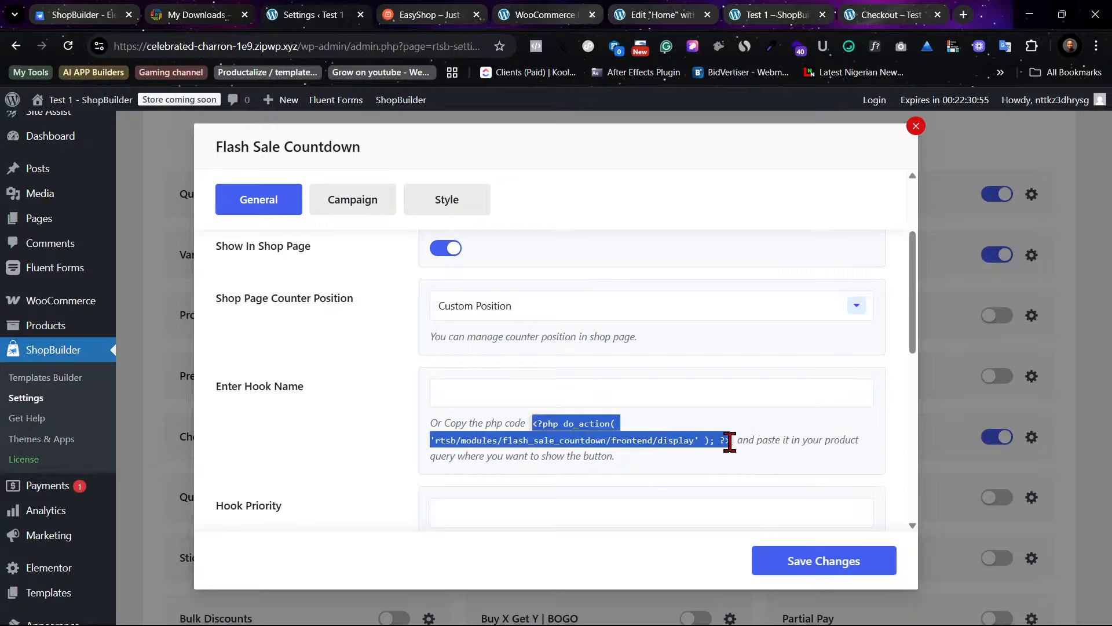
{"action": "right_click", "coordinate": [672, 439]}
{"action": "left_click", "coordinate": [745, 233]}
{"action": "left_click", "coordinate": [891, 12]}
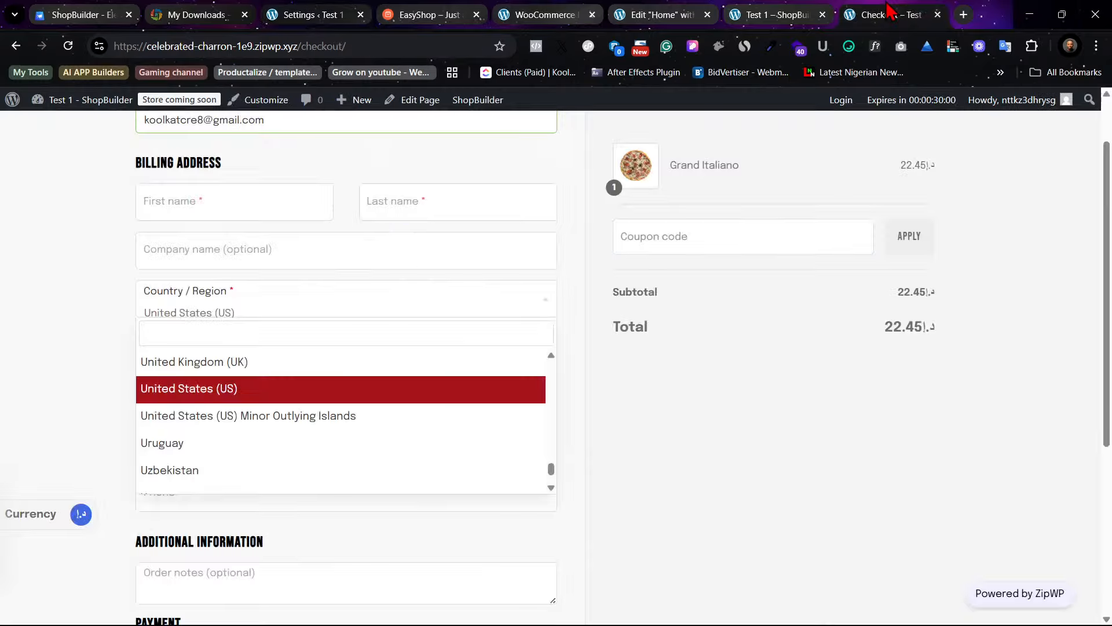
Step: Add an HTML widget above the Countdown widget on the Home page and paste the Flash Sale Countdown's PHP display code into it
{"action": "left_click", "coordinate": [657, 14]}
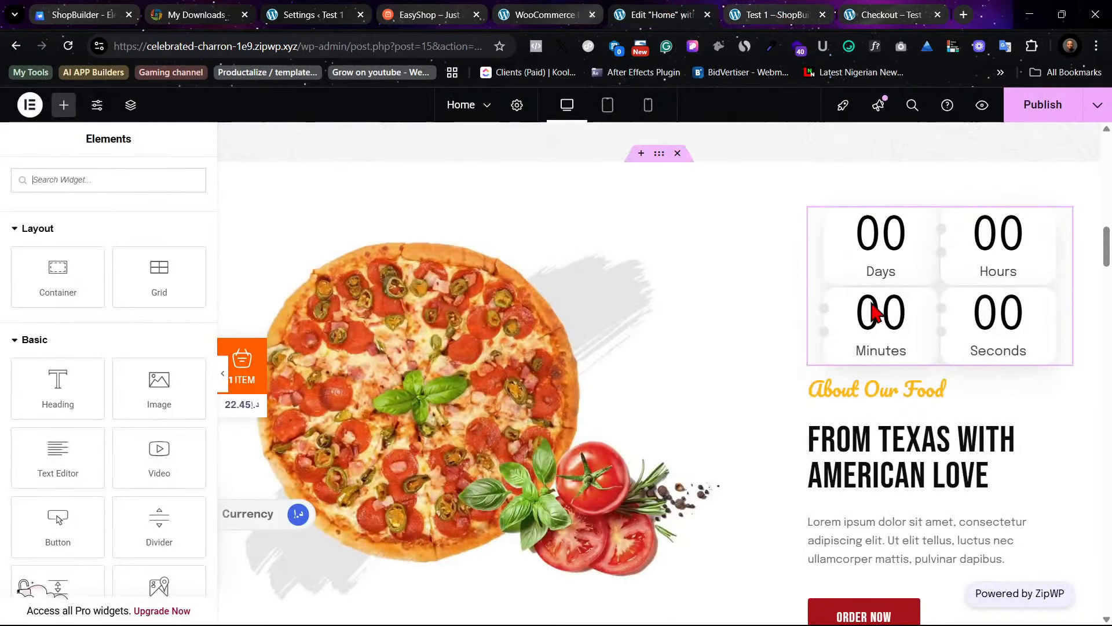
{"action": "left_click", "coordinate": [1066, 219]}
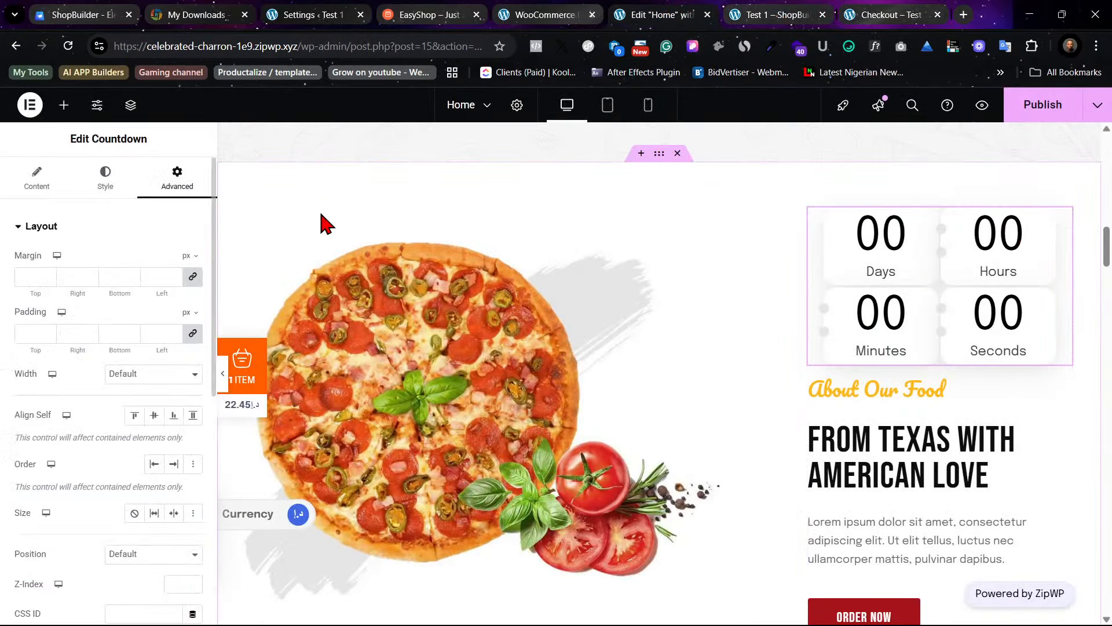
{"action": "left_click", "coordinate": [36, 177]}
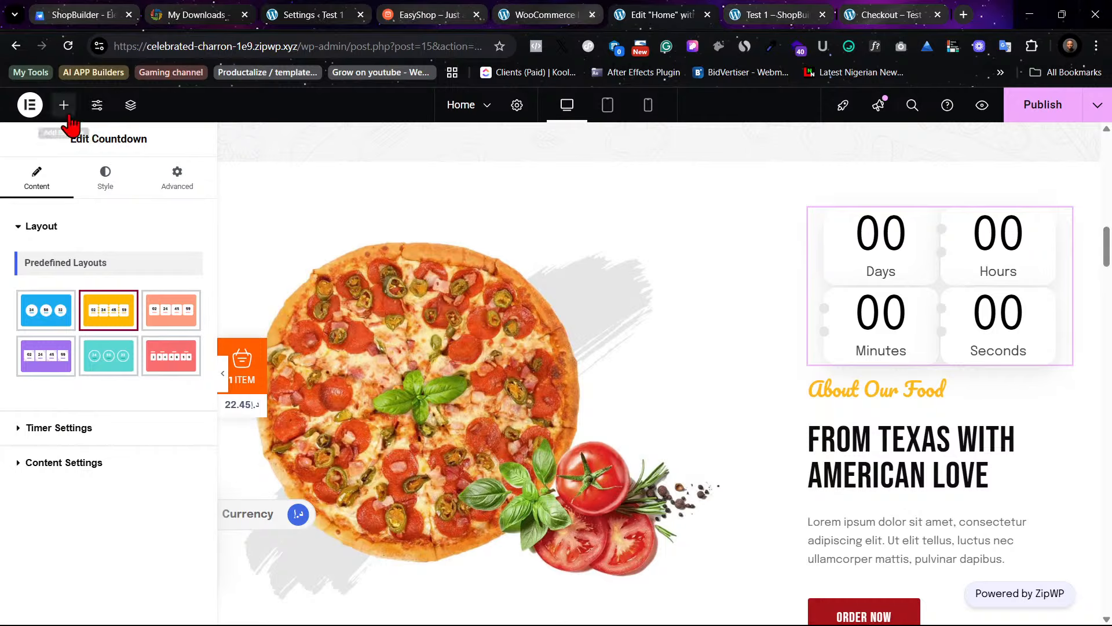
{"action": "left_click", "coordinate": [67, 114]}
{"action": "type", "text": "pht"}
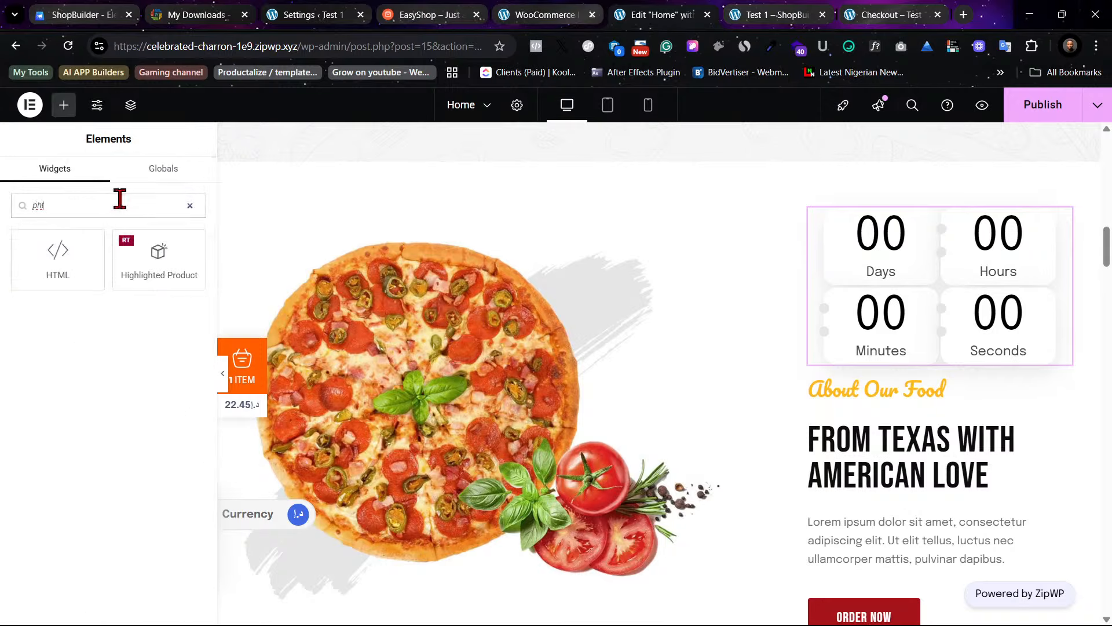
{"action": "left_click_drag", "start_coordinate": [60, 258], "coordinate": [939, 221]}
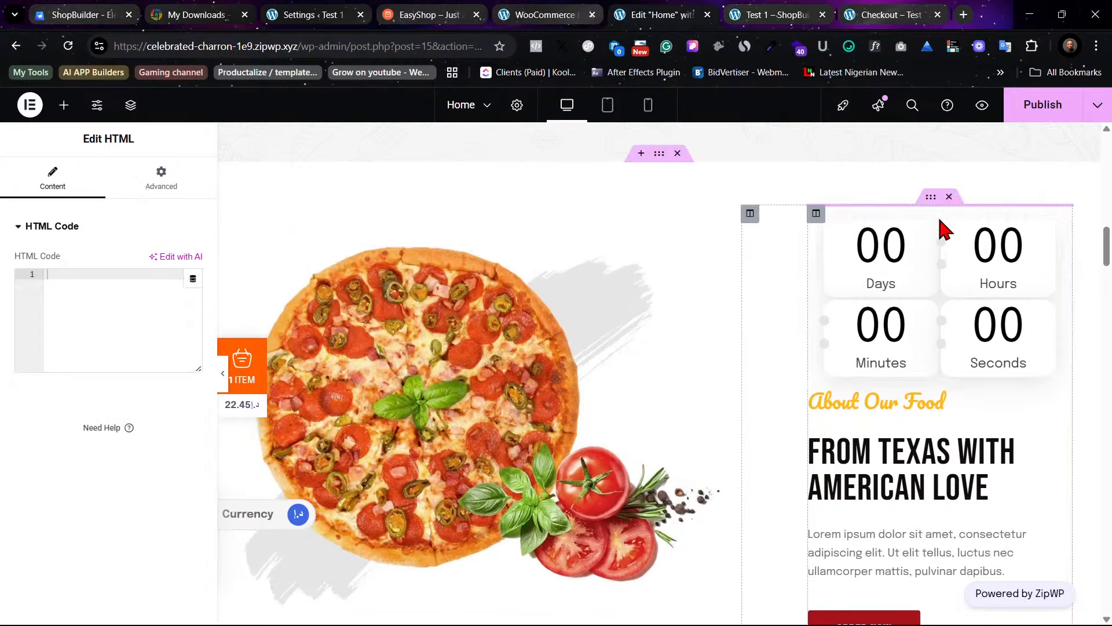
{"action": "key", "text": "ctrl+v"}
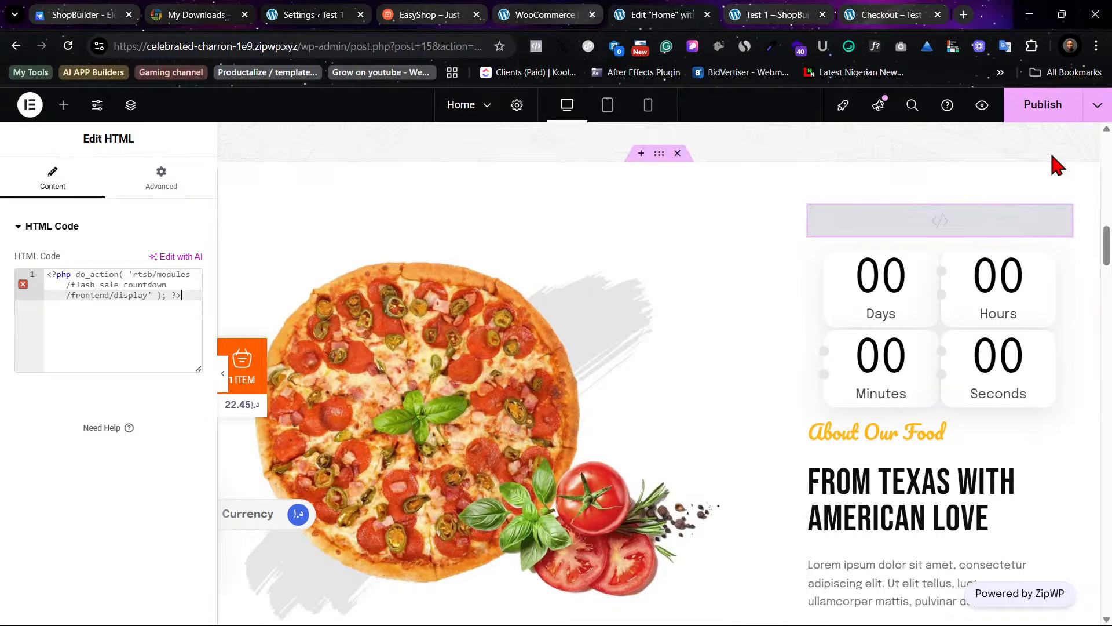
Step: Publish the Home page and preview its section with the HTML and Countdown widgets
{"action": "left_click", "coordinate": [1060, 109]}
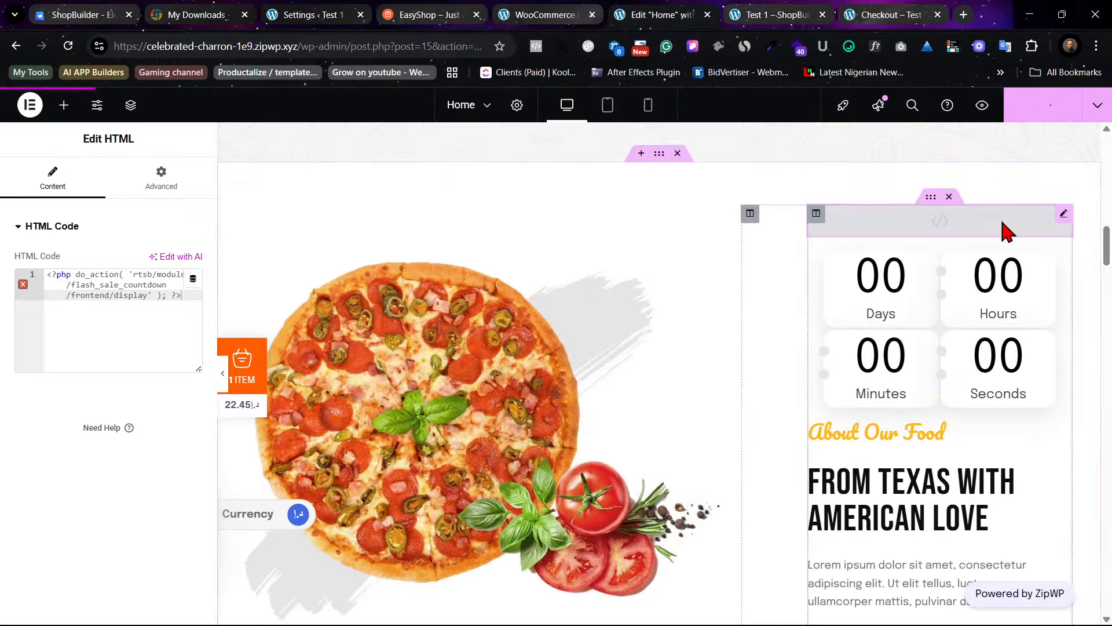
{"action": "left_click", "coordinate": [983, 109]}
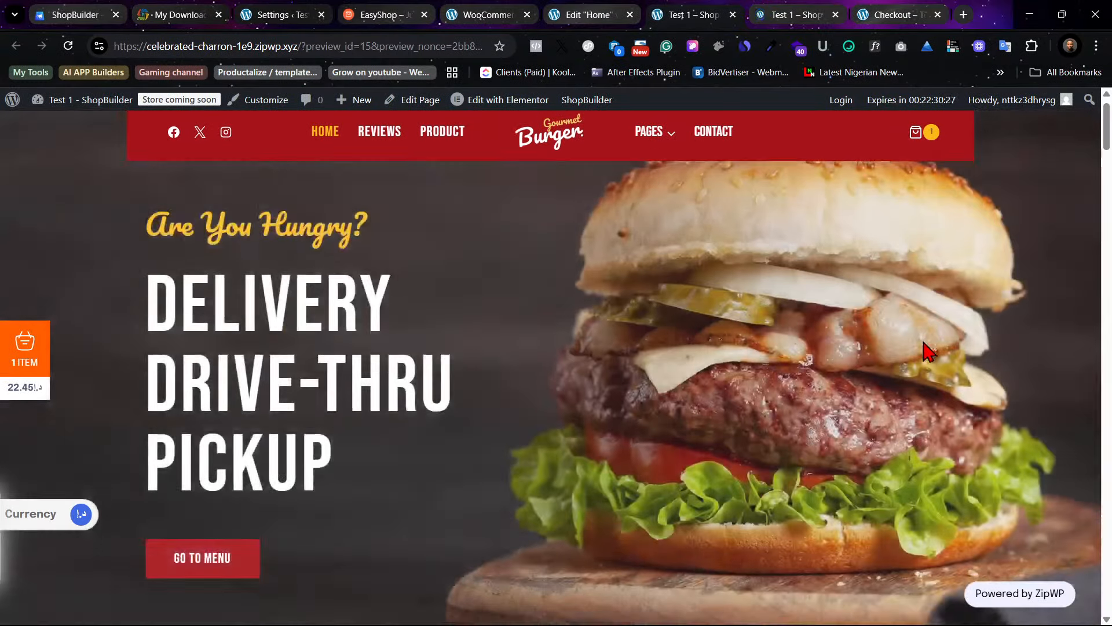
{"action": "scroll", "coordinate": [930, 382], "scroll_direction": "down", "scroll_amount": 15}
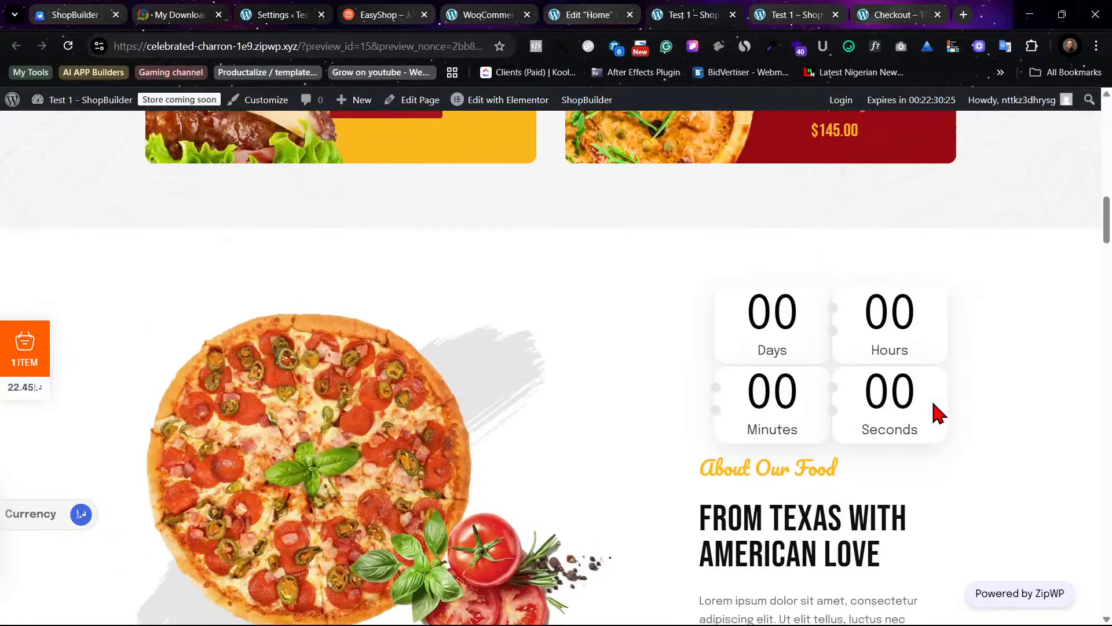
{"action": "scroll", "coordinate": [935, 405], "scroll_direction": "up", "scroll_amount": 1}
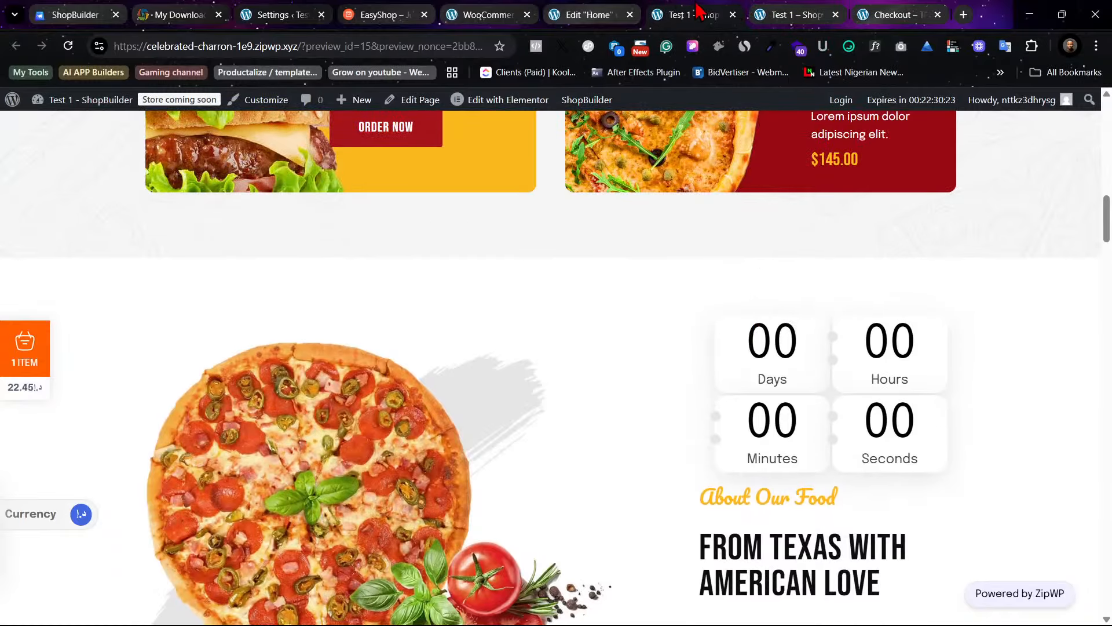
Step: Return to the Flash Sale Countdown's general settings and check the hook priority and Shop Page Counter layout options
{"action": "left_click", "coordinate": [588, 12]}
{"action": "left_click", "coordinate": [455, 13]}
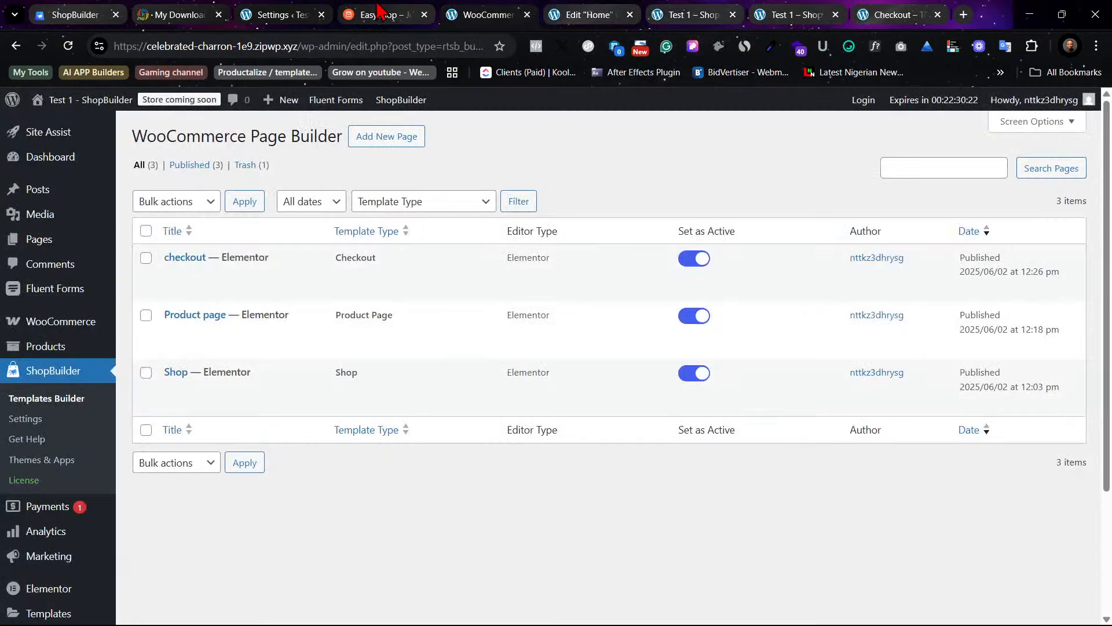
{"action": "left_click", "coordinate": [381, 9]}
{"action": "left_click", "coordinate": [245, 13]}
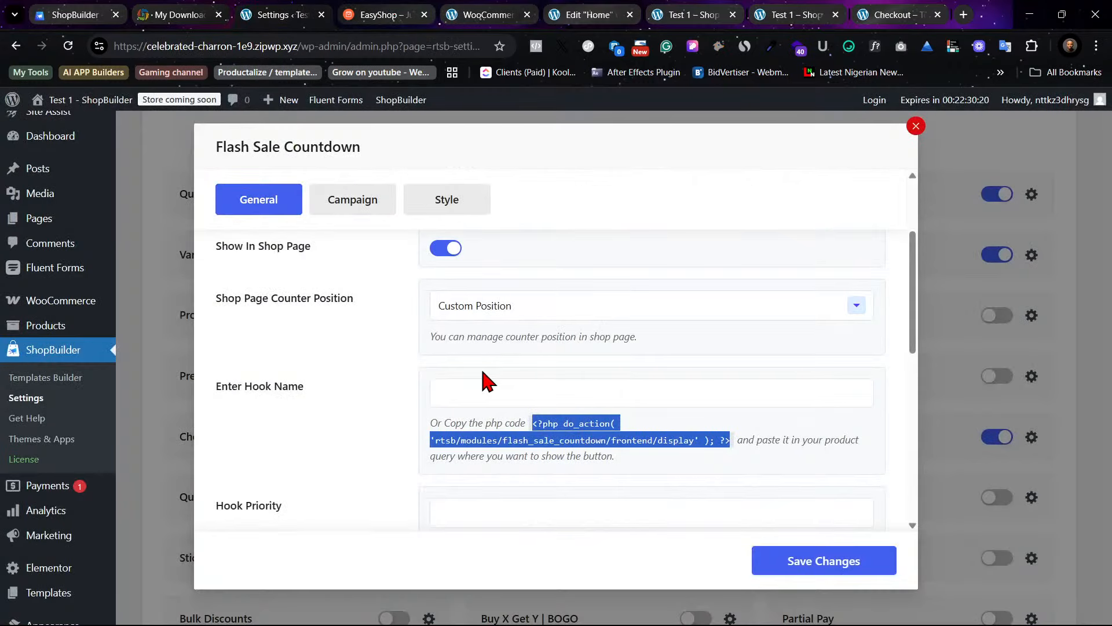
{"action": "scroll", "coordinate": [493, 379], "scroll_direction": "down", "scroll_amount": 1}
{"action": "scroll", "coordinate": [486, 383], "scroll_direction": "down", "scroll_amount": 2}
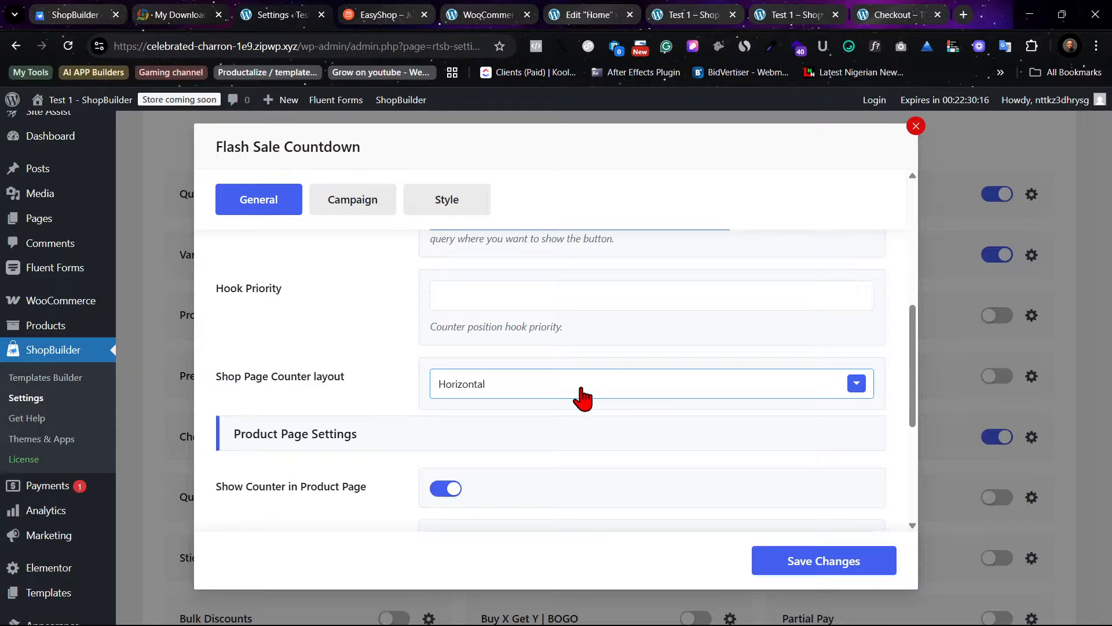
{"action": "left_click", "coordinate": [582, 397]}
{"action": "left_click", "coordinate": [581, 416]}
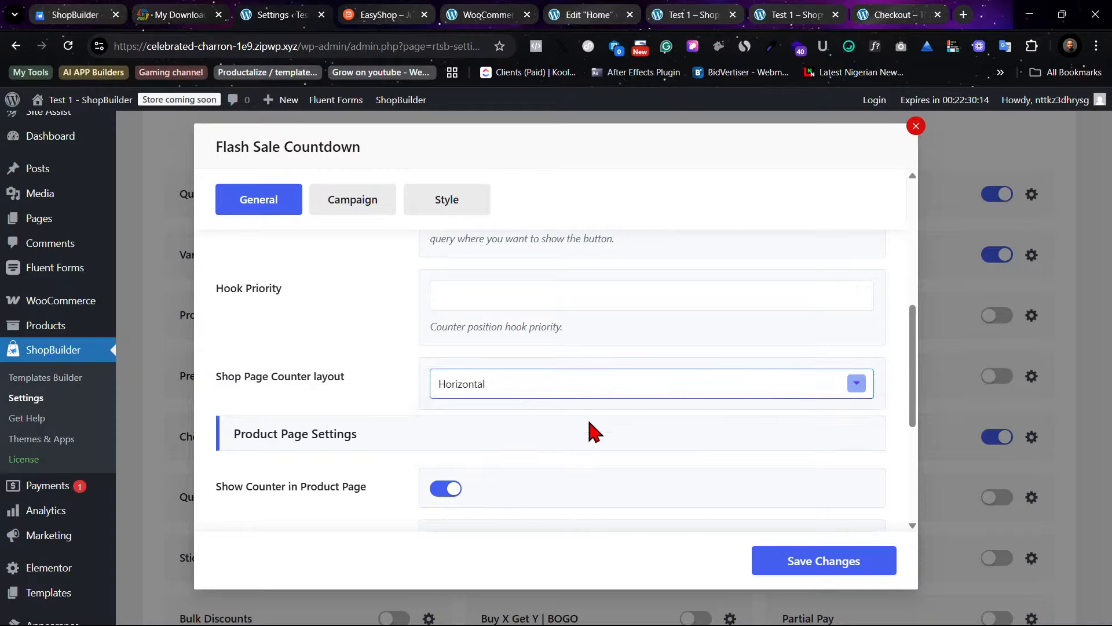
{"action": "left_click", "coordinate": [818, 5]}
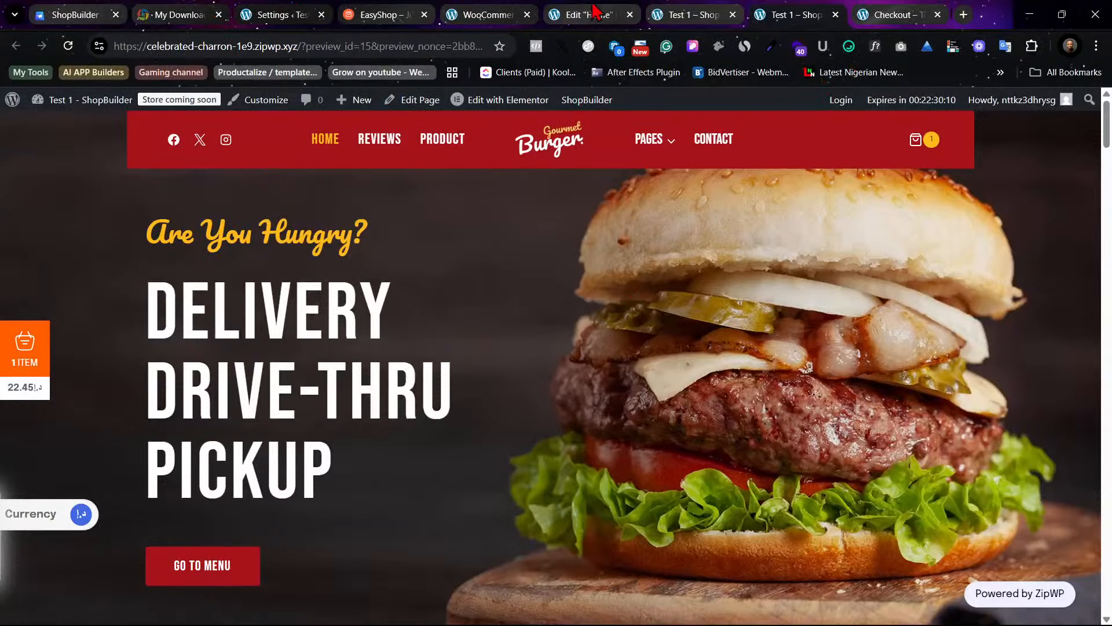
{"action": "left_click", "coordinate": [654, 11]}
{"action": "left_click", "coordinate": [608, 10]}
{"action": "left_click", "coordinate": [517, 12]}
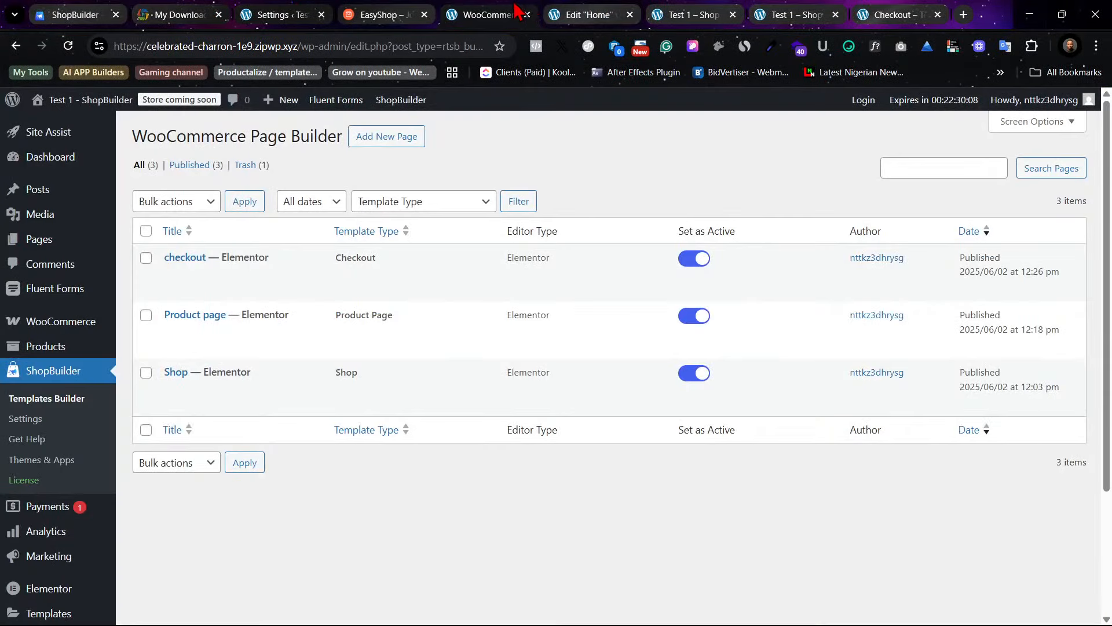
{"action": "left_click", "coordinate": [771, 9]}
{"action": "left_click", "coordinate": [892, 14]}
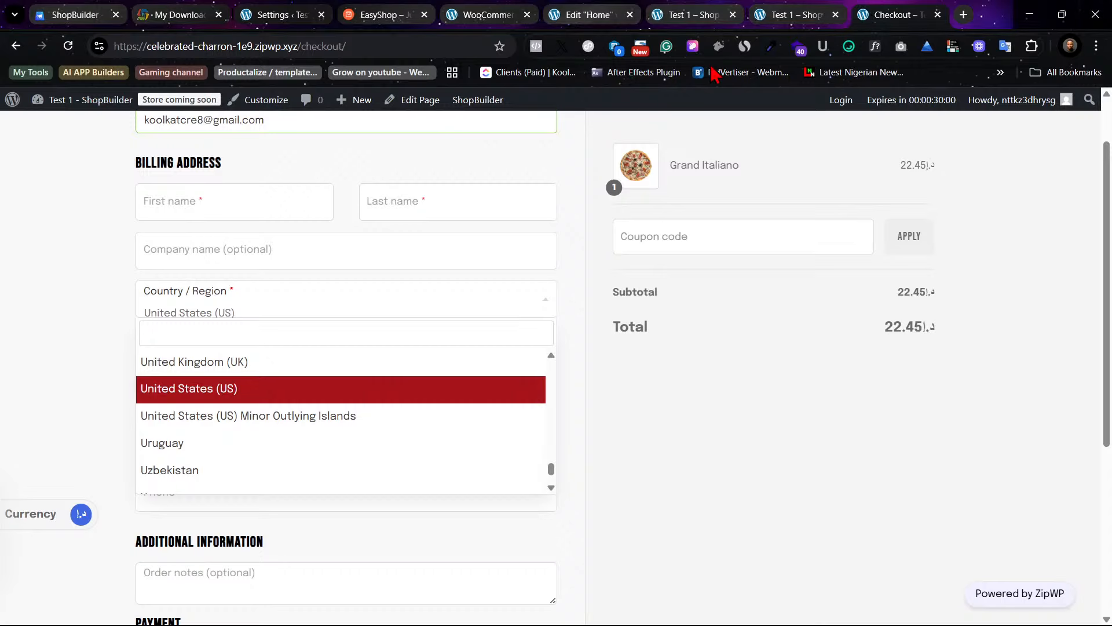
{"action": "scroll", "coordinate": [515, 428], "scroll_direction": "up", "scroll_amount": 10}
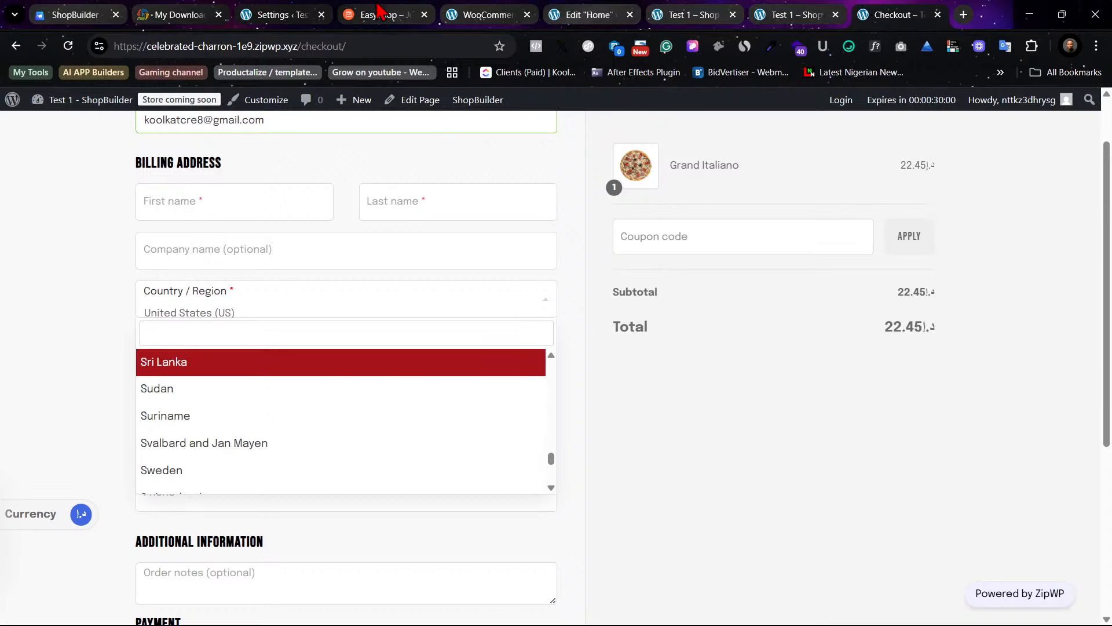
Step: Open the store's shop page in a new tab from the ShopBuilder settings page and look through its product listing
{"action": "left_click", "coordinate": [378, 12]}
{"action": "mouse_move", "coordinate": [76, 101]}
{"action": "right_click", "coordinate": [63, 144]}
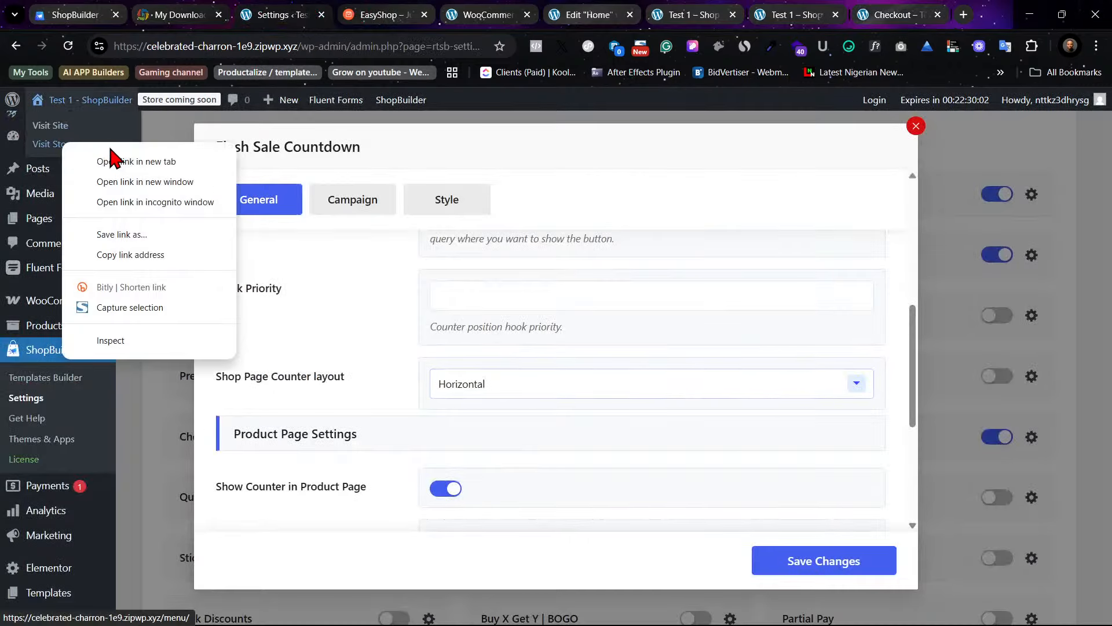
{"action": "left_click", "coordinate": [112, 158]}
{"action": "left_click", "coordinate": [330, 11]}
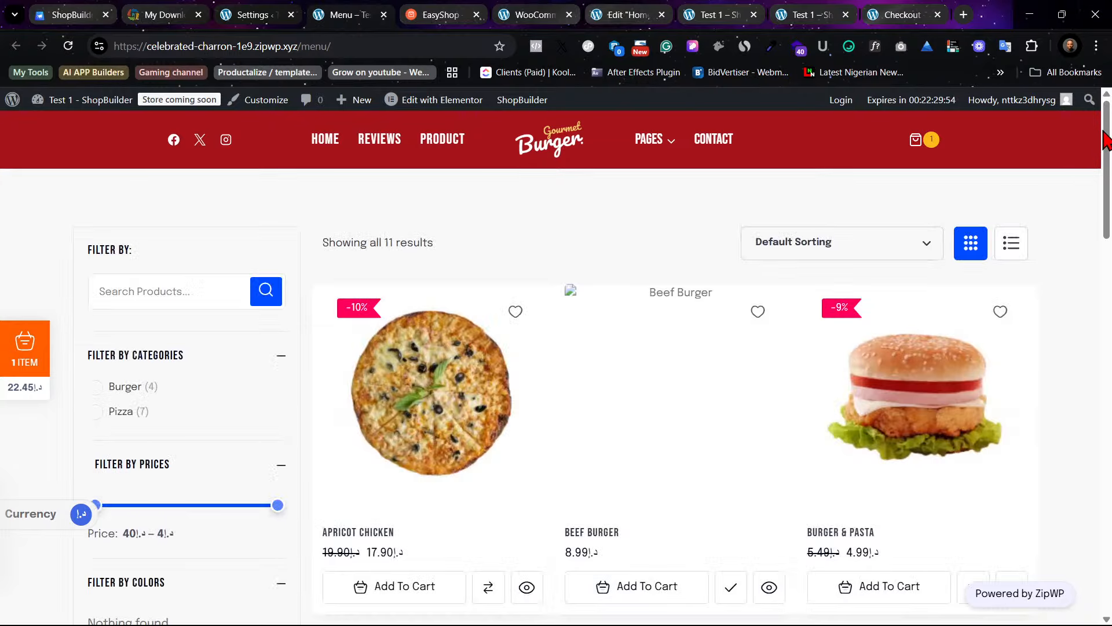
{"action": "left_click_drag", "start_coordinate": [1105, 139], "coordinate": [1095, 541]}
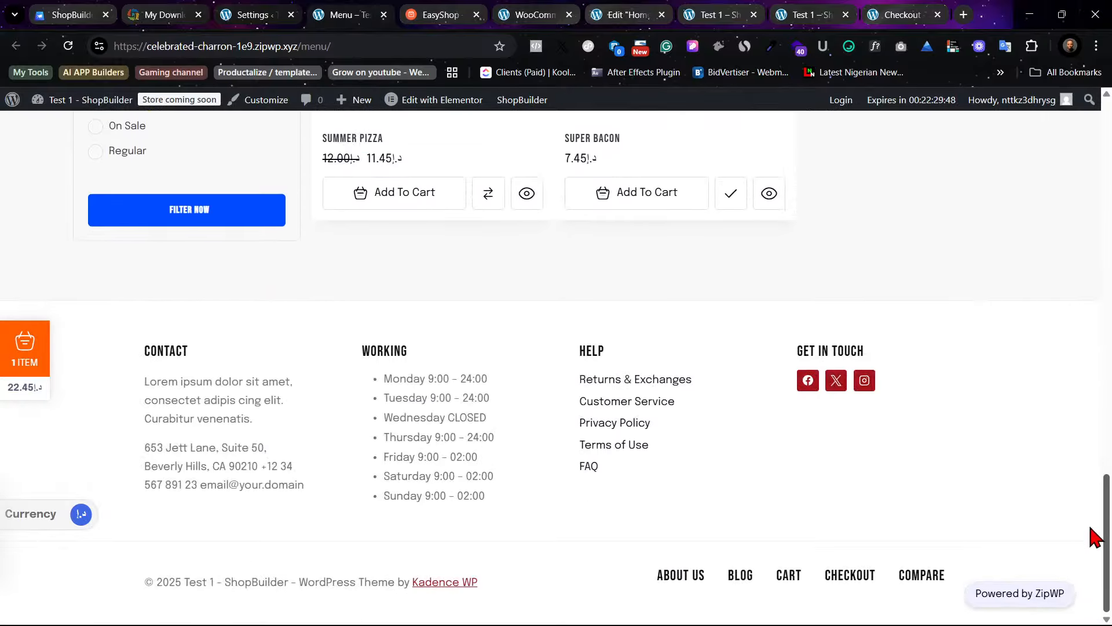
{"action": "left_click_drag", "start_coordinate": [1093, 474], "coordinate": [1088, 153]}
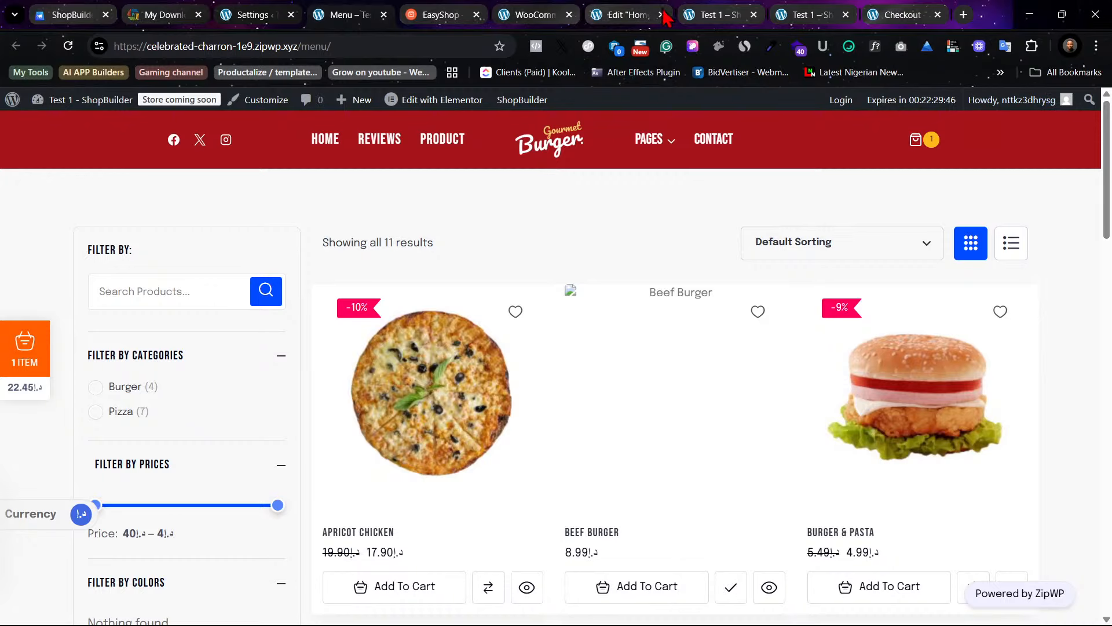
Step: Close the Flash Sale Countdown settings and switch on the Sales Notification module in its own settings
{"action": "left_click", "coordinate": [271, 9]}
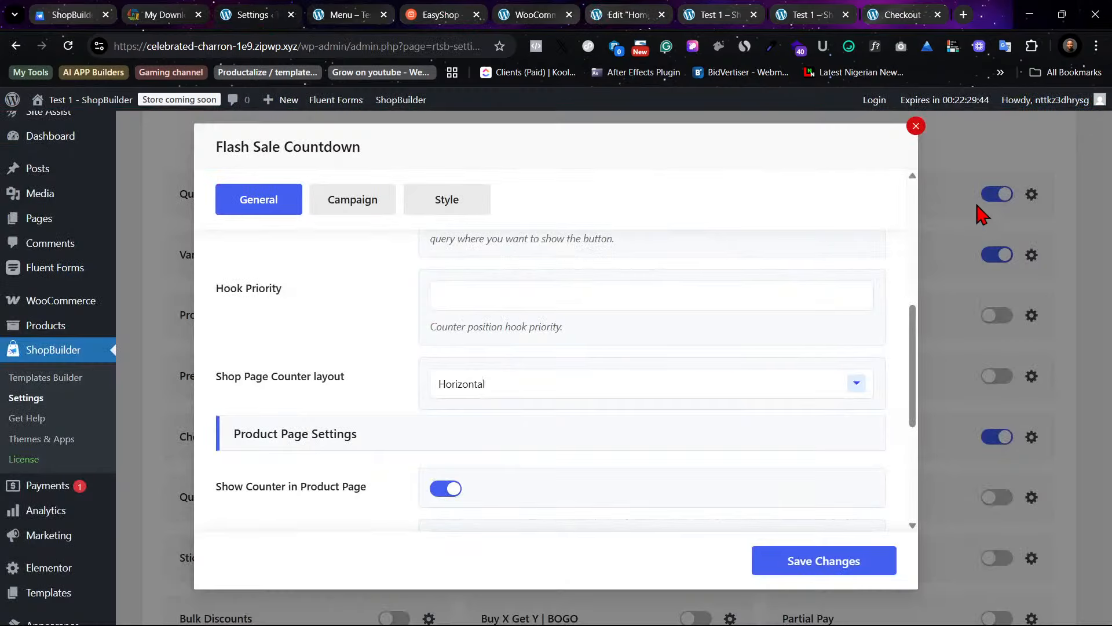
{"action": "left_click", "coordinate": [917, 128]}
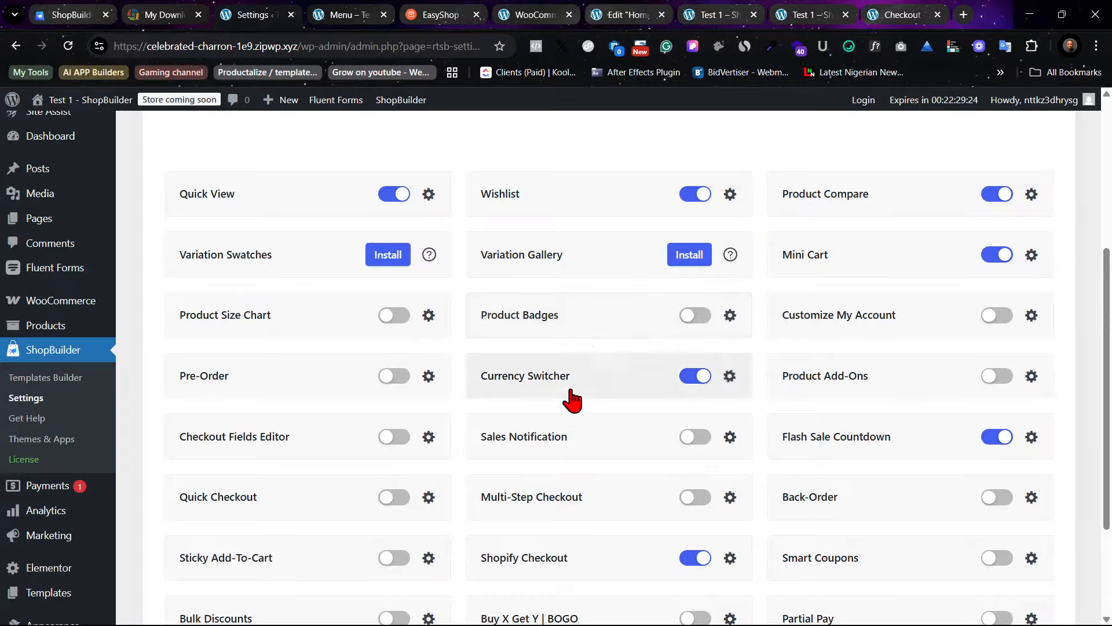
{"action": "scroll", "coordinate": [593, 325], "scroll_direction": "down", "scroll_amount": 1}
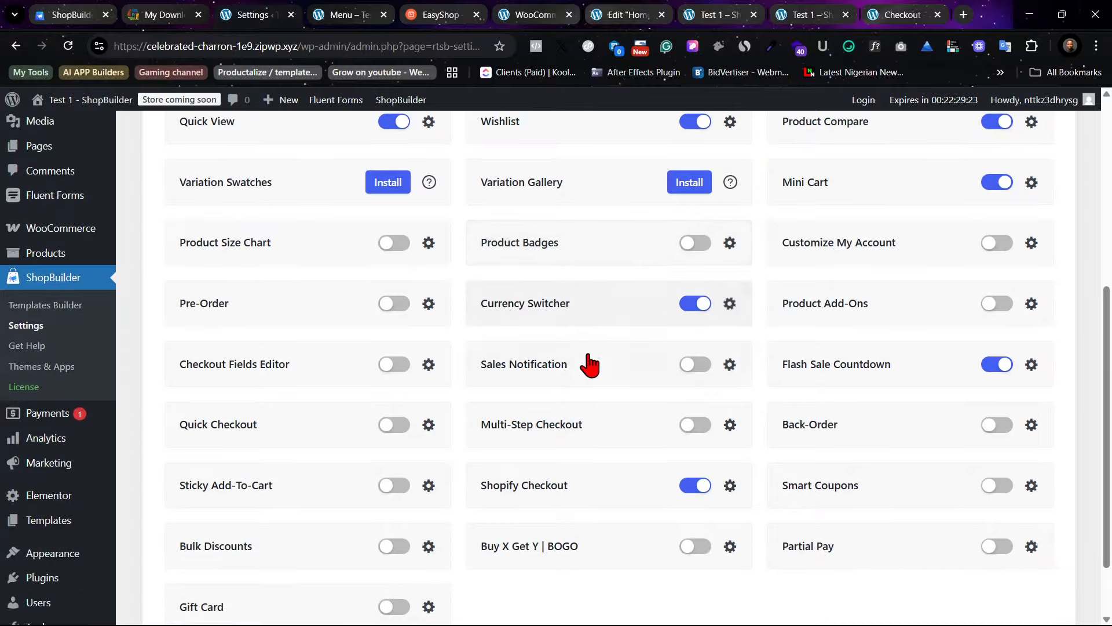
{"action": "left_click", "coordinate": [697, 373]}
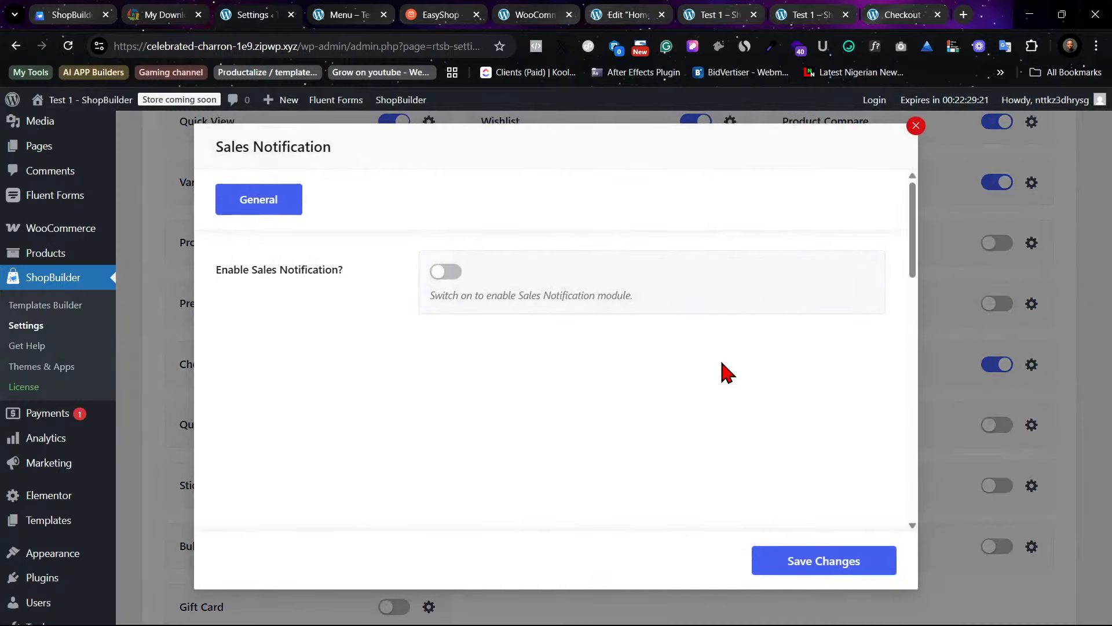
{"action": "left_click", "coordinate": [450, 277]}
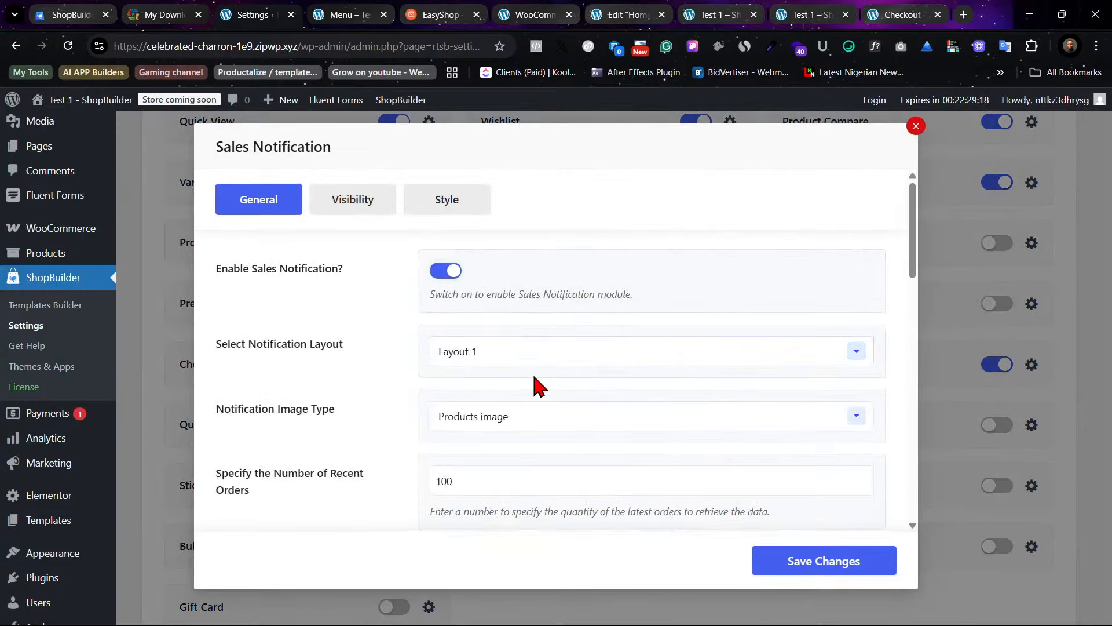
Step: Look over the Sales Notification's general options for recent orders, refresh interval, popup position and notification layout
{"action": "scroll", "coordinate": [535, 386], "scroll_direction": "down", "scroll_amount": 3}
{"action": "scroll", "coordinate": [537, 382], "scroll_direction": "down", "scroll_amount": 1}
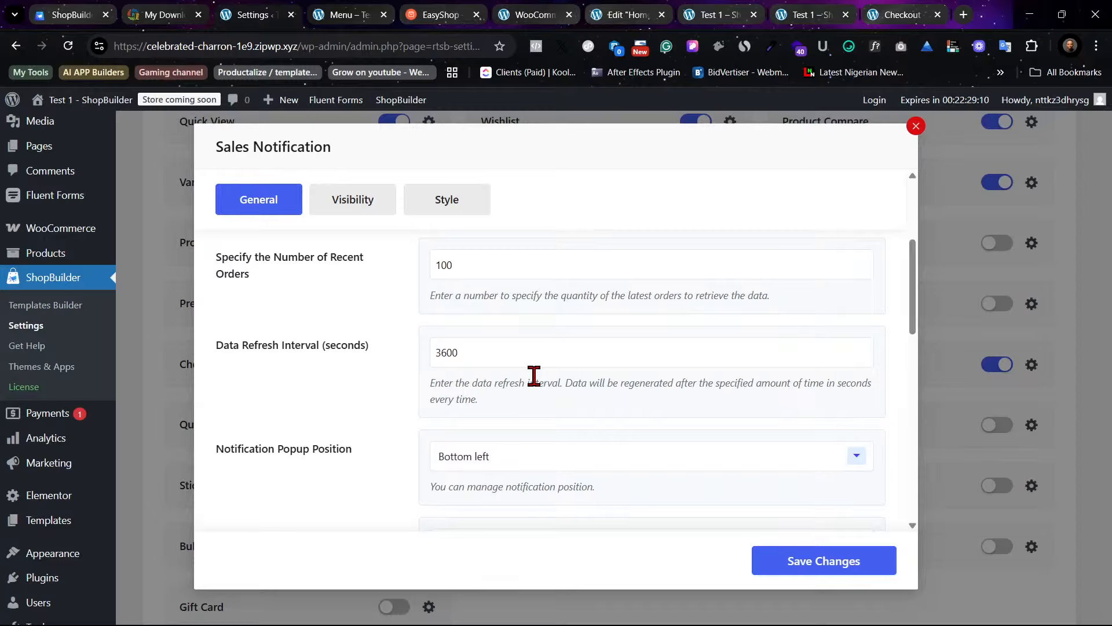
{"action": "scroll", "coordinate": [533, 376], "scroll_direction": "up", "scroll_amount": 4}
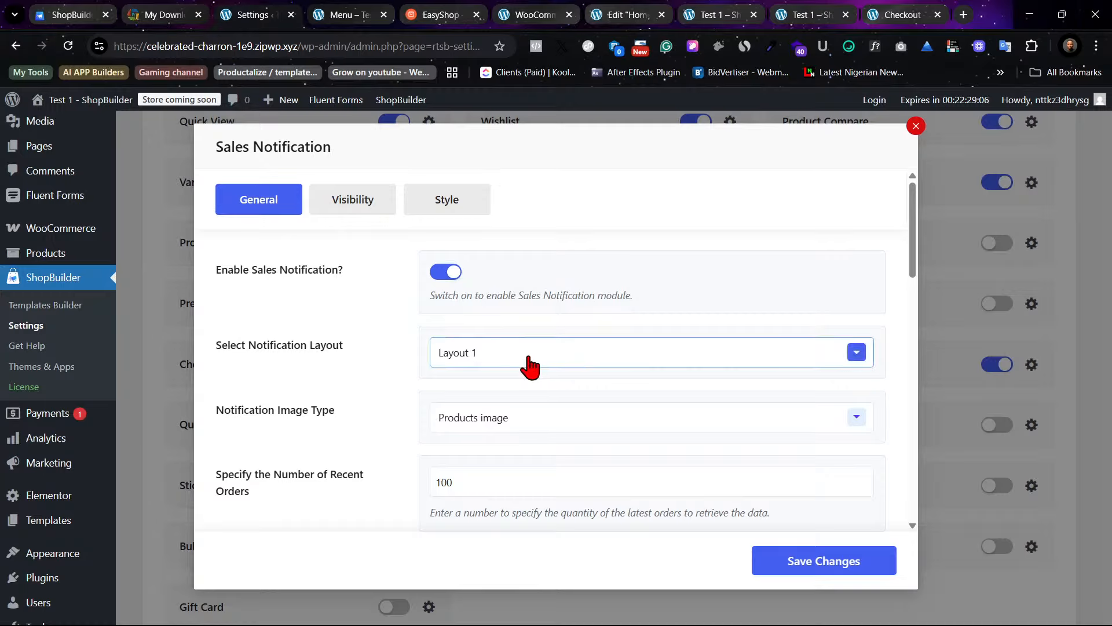
{"action": "left_click", "coordinate": [528, 364]}
{"action": "left_click", "coordinate": [527, 364]}
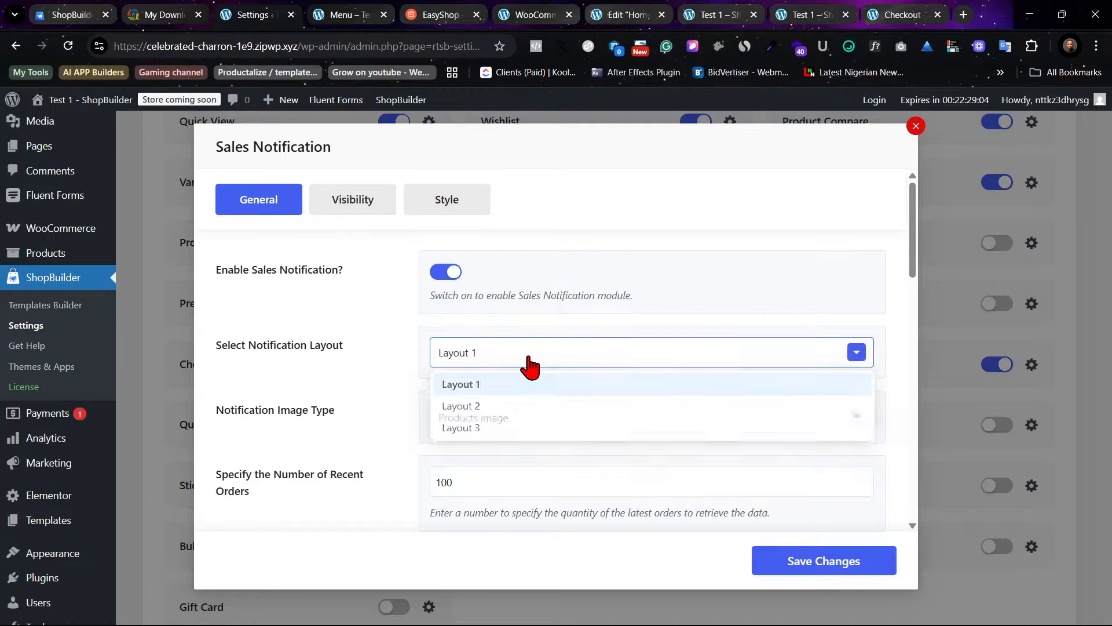
Step: Set the Sales Notification's visibility to display in the Floating Element post type
{"action": "left_click", "coordinate": [355, 194]}
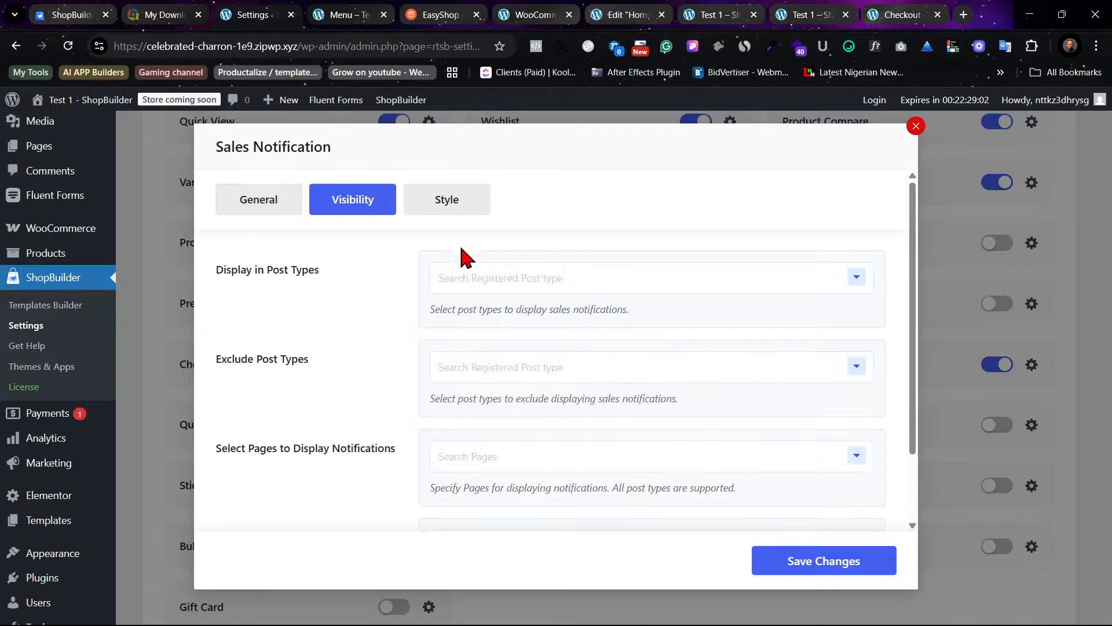
{"action": "left_click", "coordinate": [532, 275]}
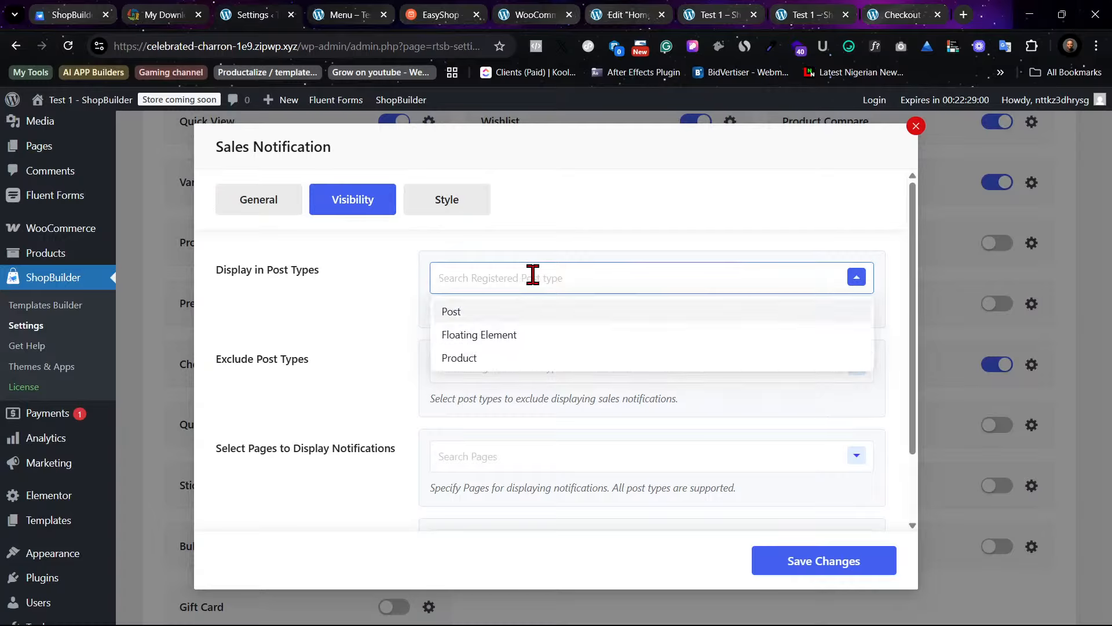
{"action": "left_click", "coordinate": [537, 338]}
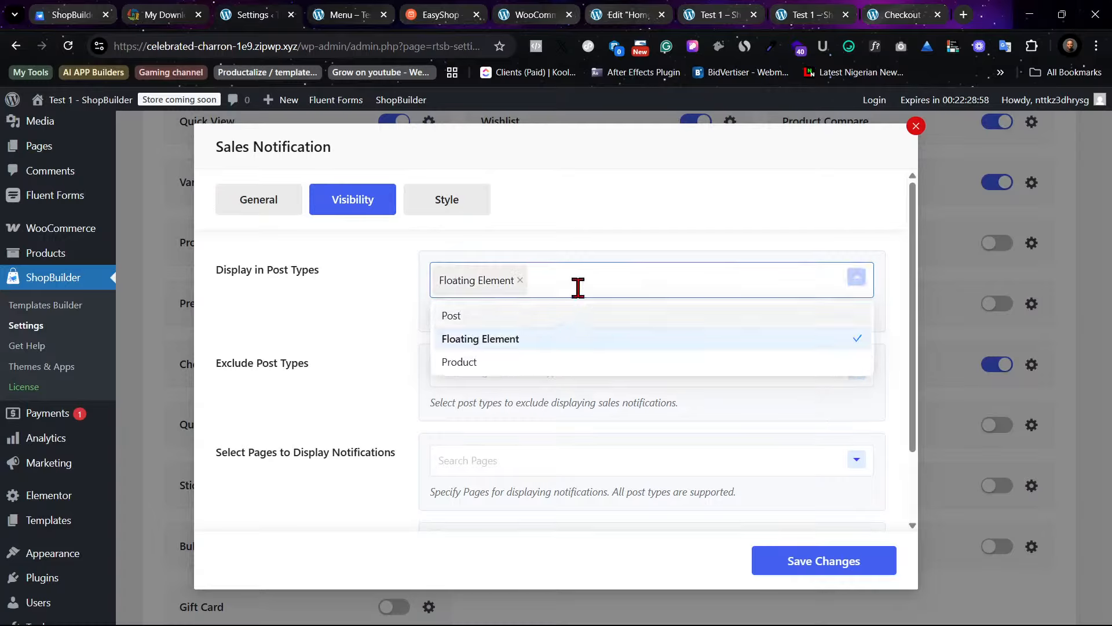
{"action": "left_click", "coordinate": [586, 233]}
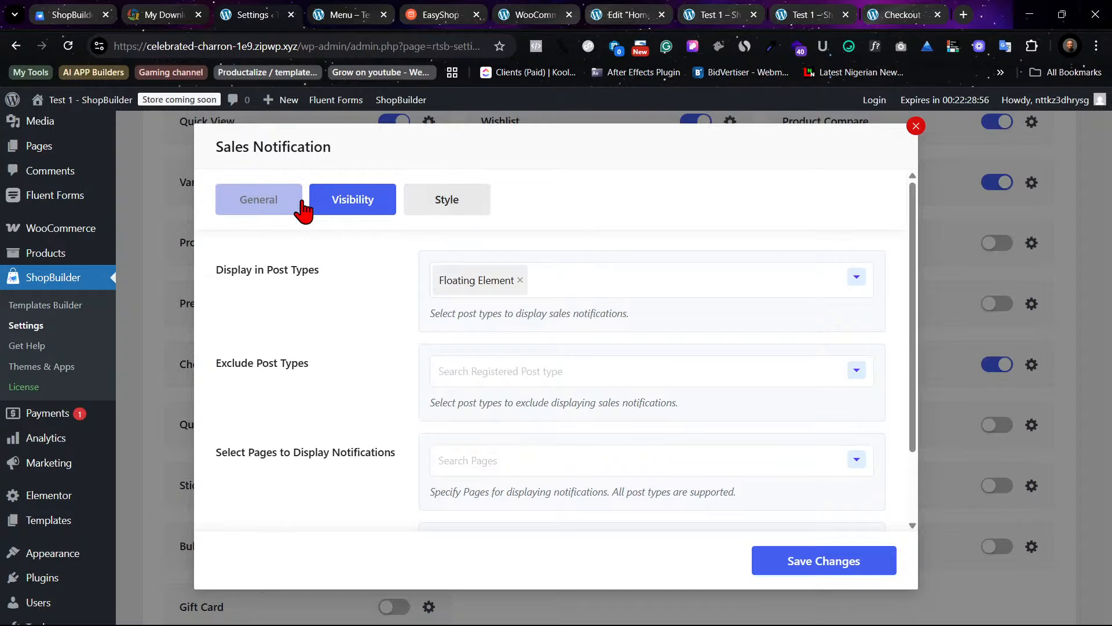
Step: Review the Sales Notification's general options, save its settings and reload the ShopBuilder settings page
{"action": "left_click", "coordinate": [301, 210]}
{"action": "scroll", "coordinate": [670, 455], "scroll_direction": "down", "scroll_amount": 3}
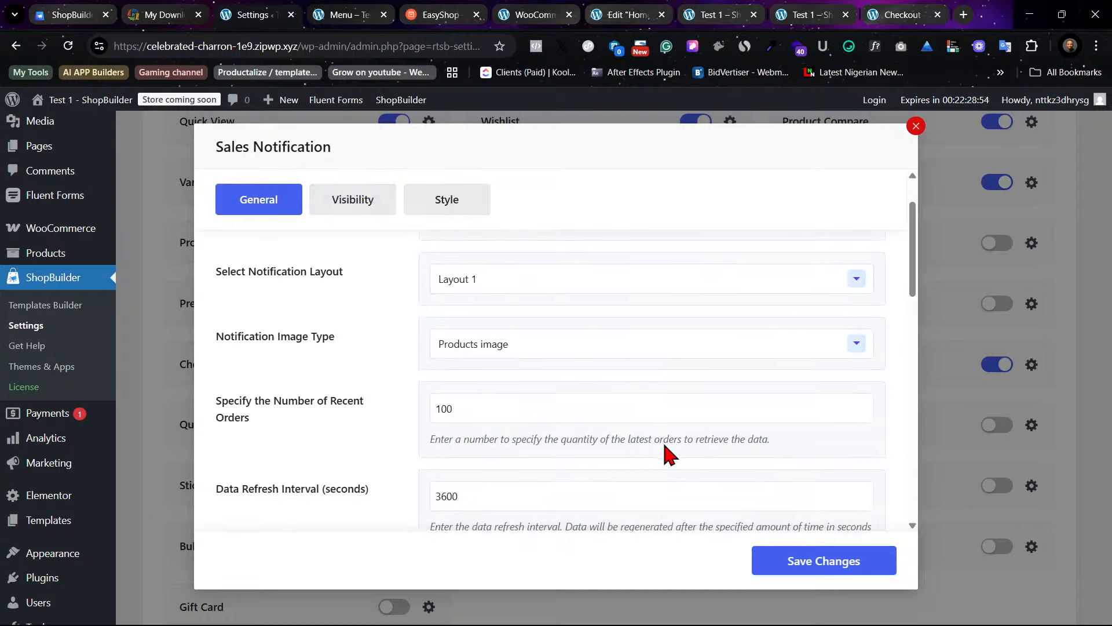
{"action": "left_click", "coordinate": [835, 562]}
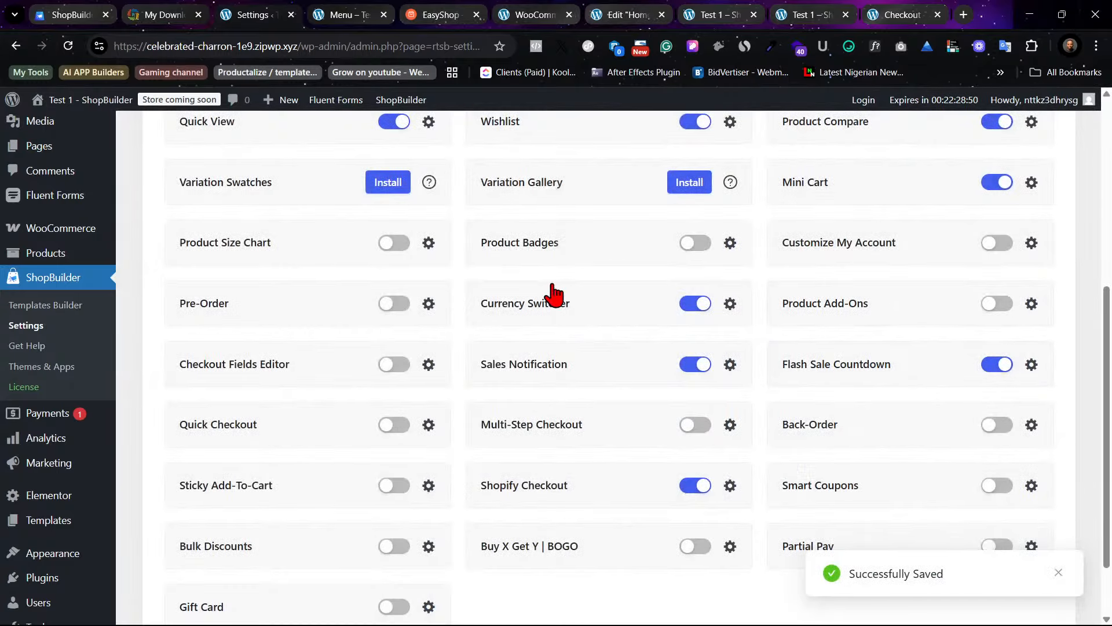
{"action": "left_click", "coordinate": [68, 48]}
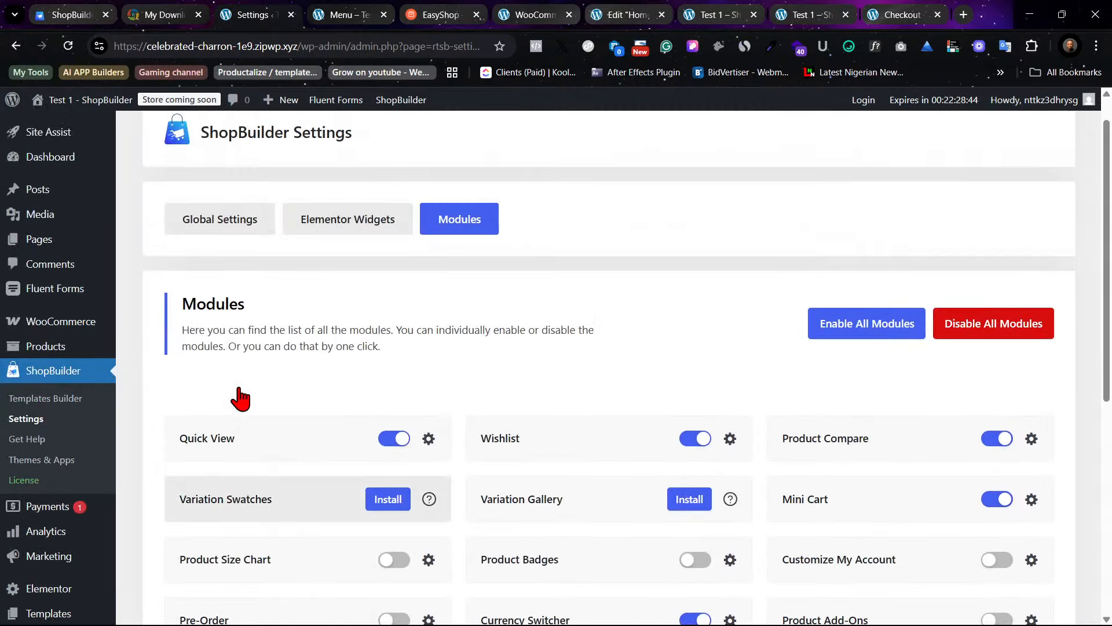
{"action": "scroll", "coordinate": [241, 389], "scroll_direction": "down", "scroll_amount": 7}
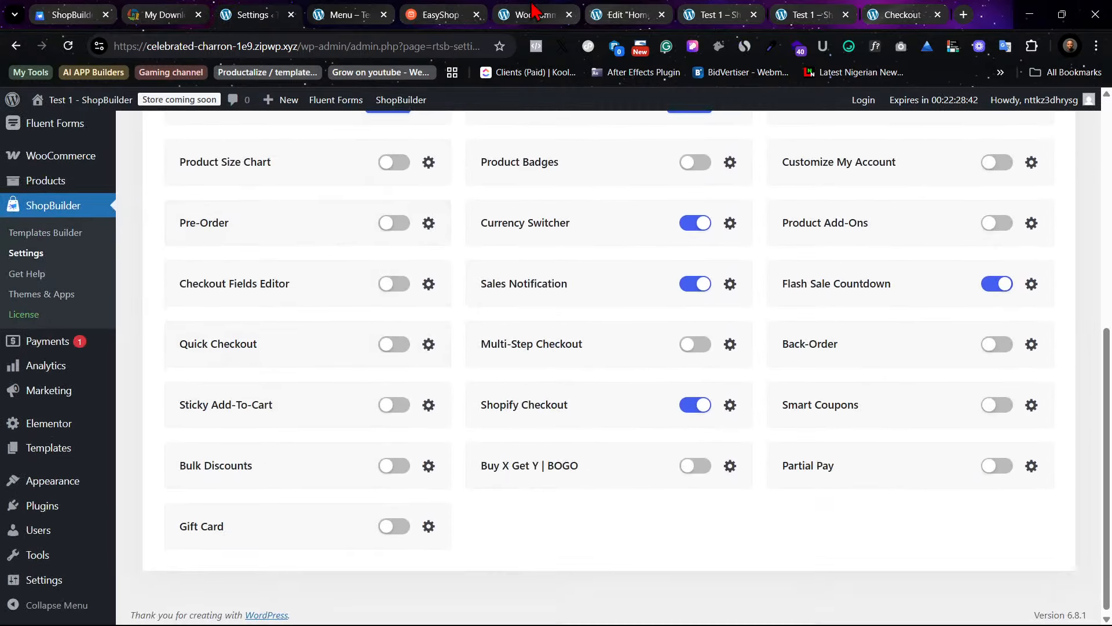
Step: Reload the store's home page preview and check its top section for the sales notification popup
{"action": "left_click", "coordinate": [362, 14]}
{"action": "left_click", "coordinate": [436, 14]}
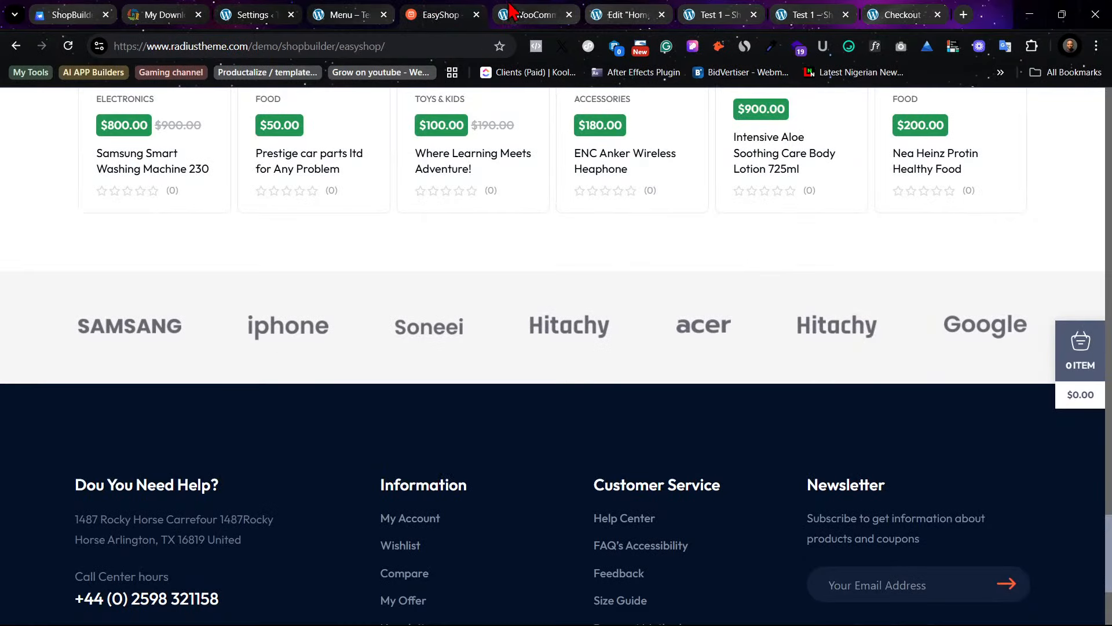
{"action": "left_click", "coordinate": [513, 10]}
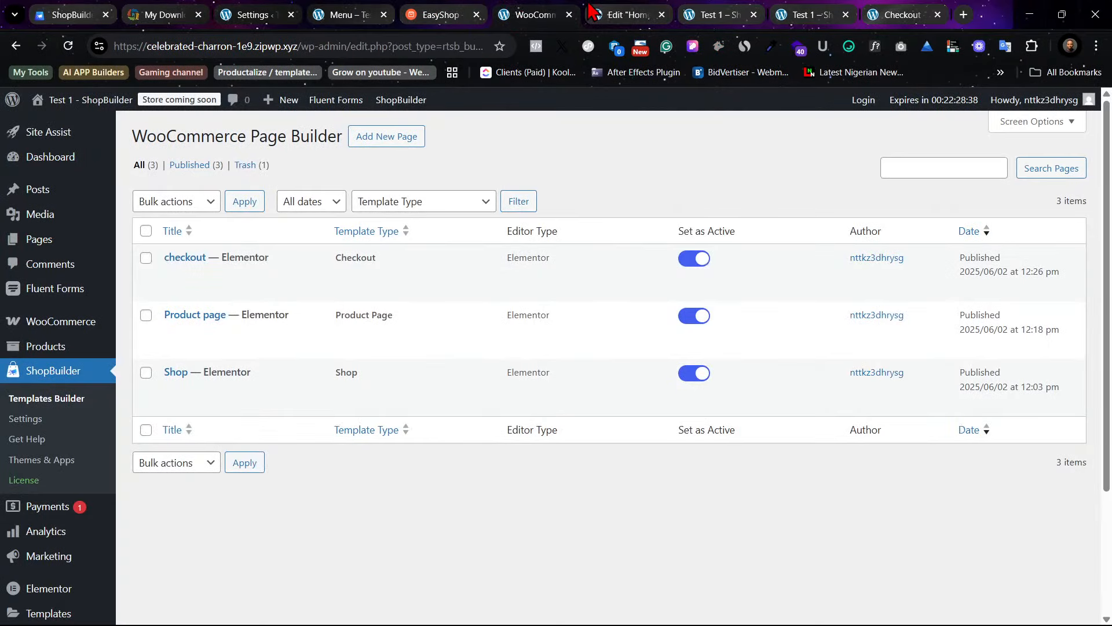
{"action": "left_click", "coordinate": [615, 13]}
{"action": "left_click", "coordinate": [713, 11]}
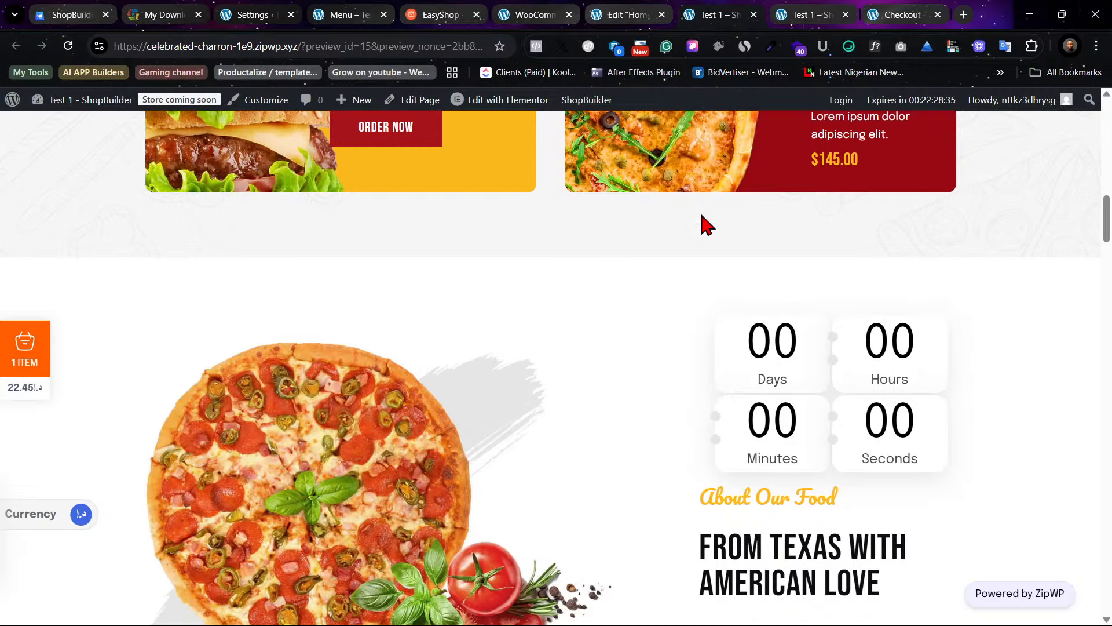
{"action": "left_click", "coordinate": [68, 46]}
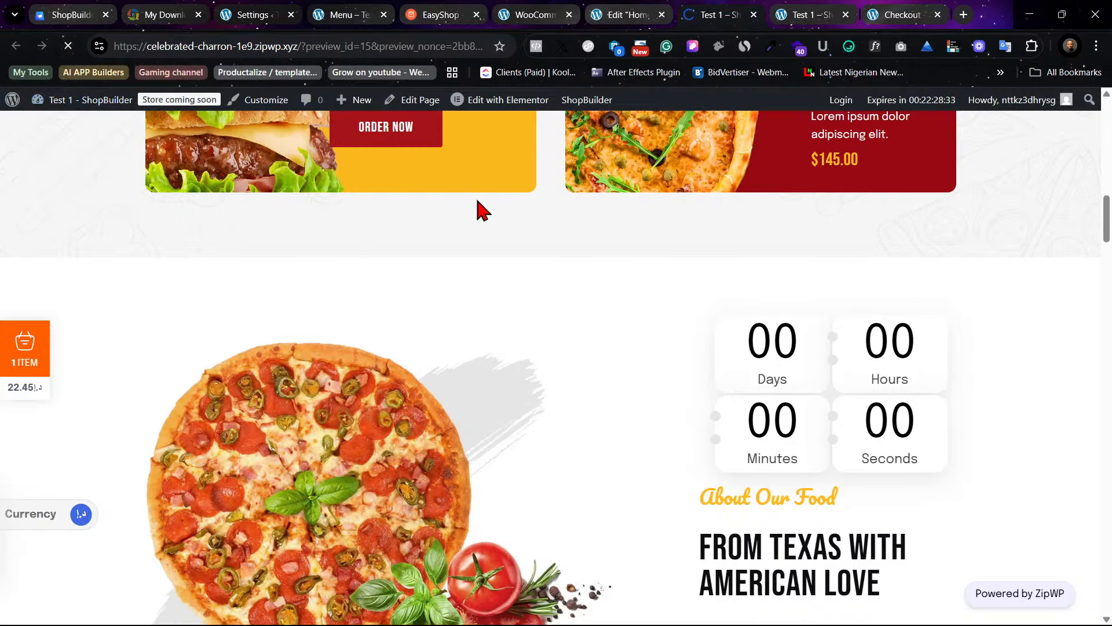
{"action": "scroll", "coordinate": [529, 333], "scroll_direction": "up", "scroll_amount": 15}
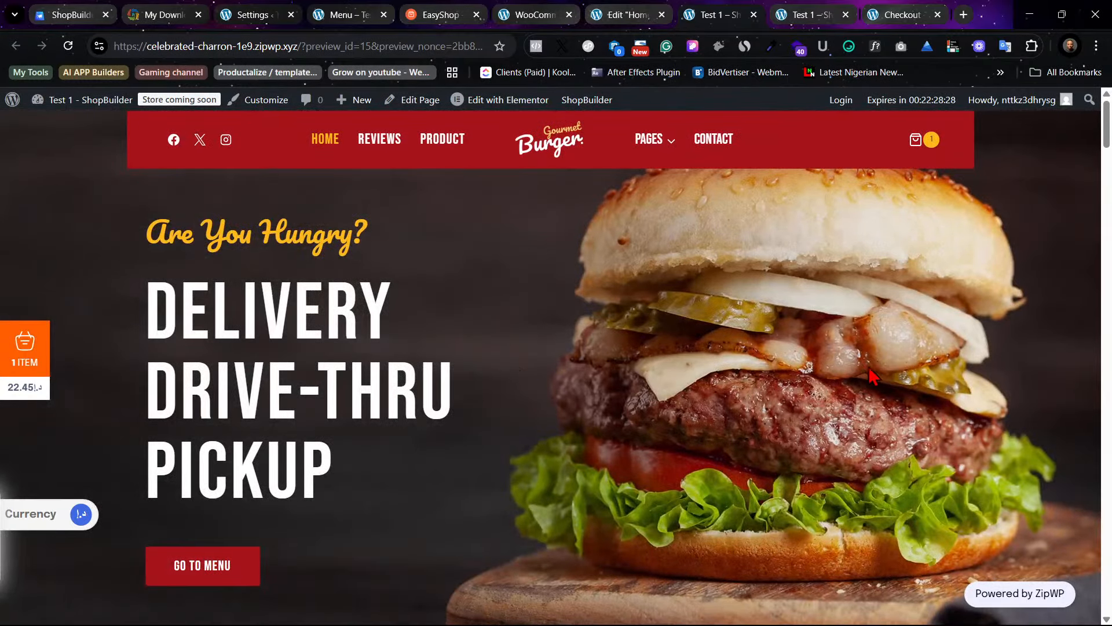
{"action": "left_click", "coordinate": [648, 13]}
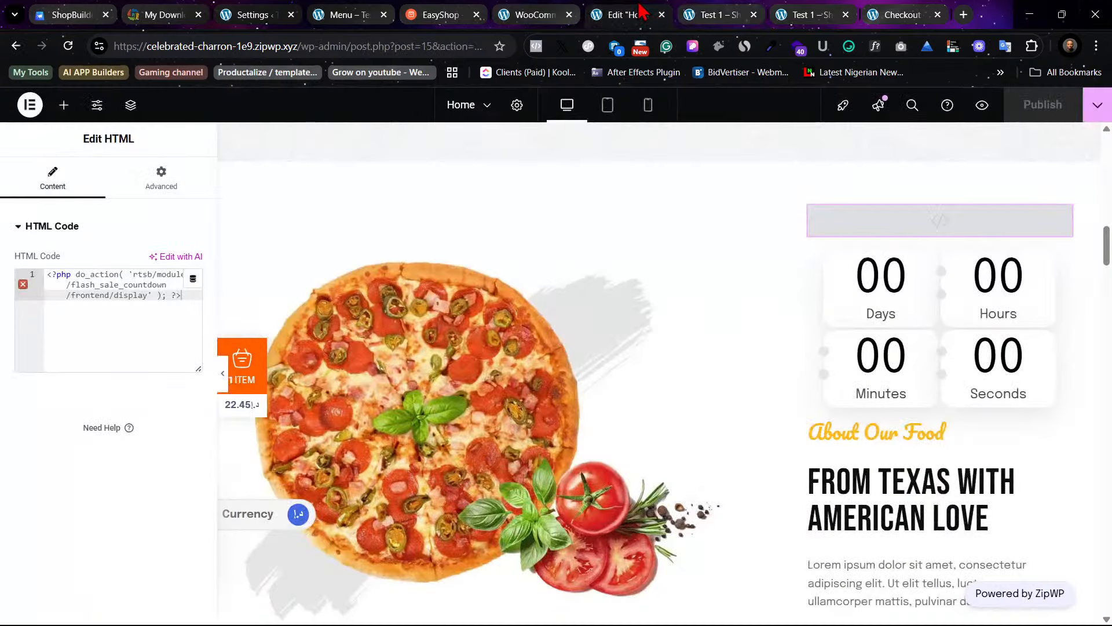
{"action": "left_click", "coordinate": [721, 12]}
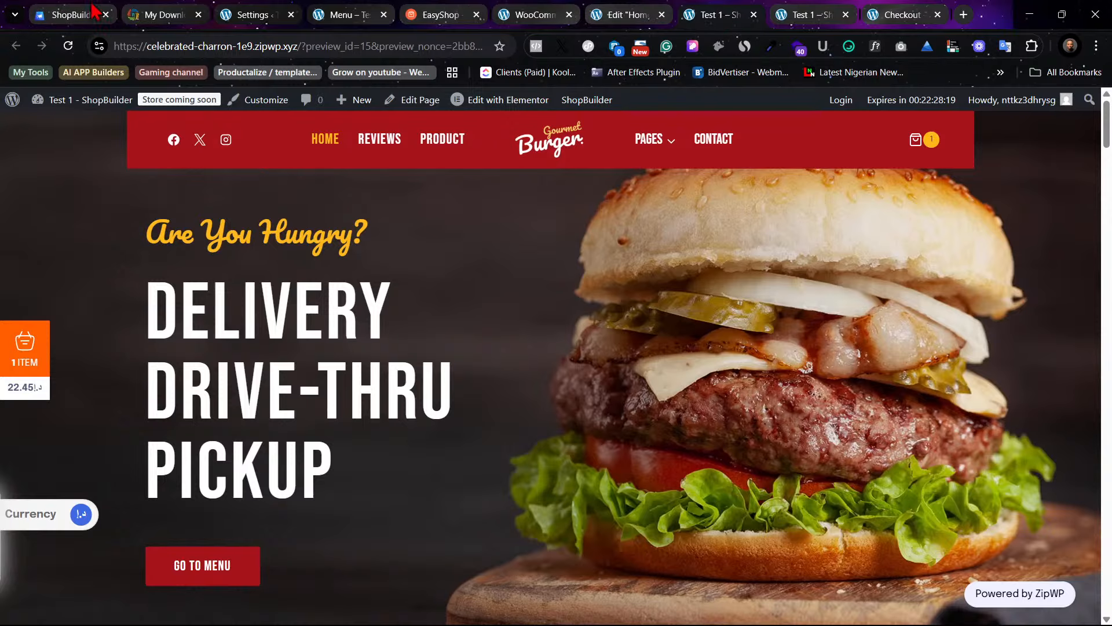
Step: Enable the Sticky Add-To-Cart module in the ShopBuilder settings, set its sticky bar position to Top and save the changes
{"action": "left_click", "coordinate": [136, 15]}
{"action": "left_click", "coordinate": [251, 14]}
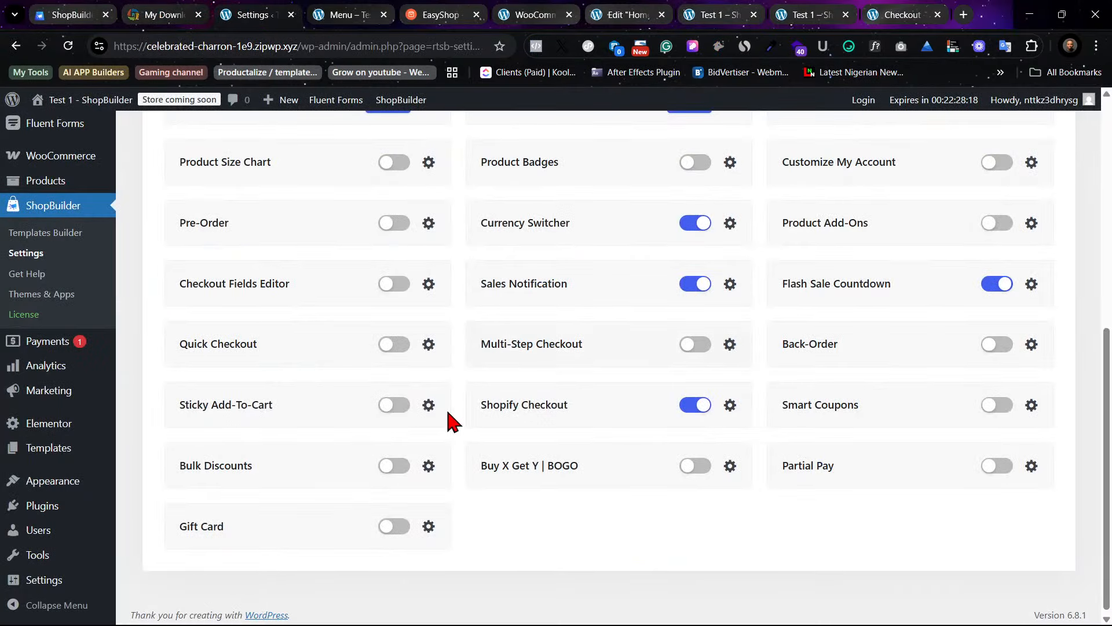
{"action": "left_click", "coordinate": [389, 407]}
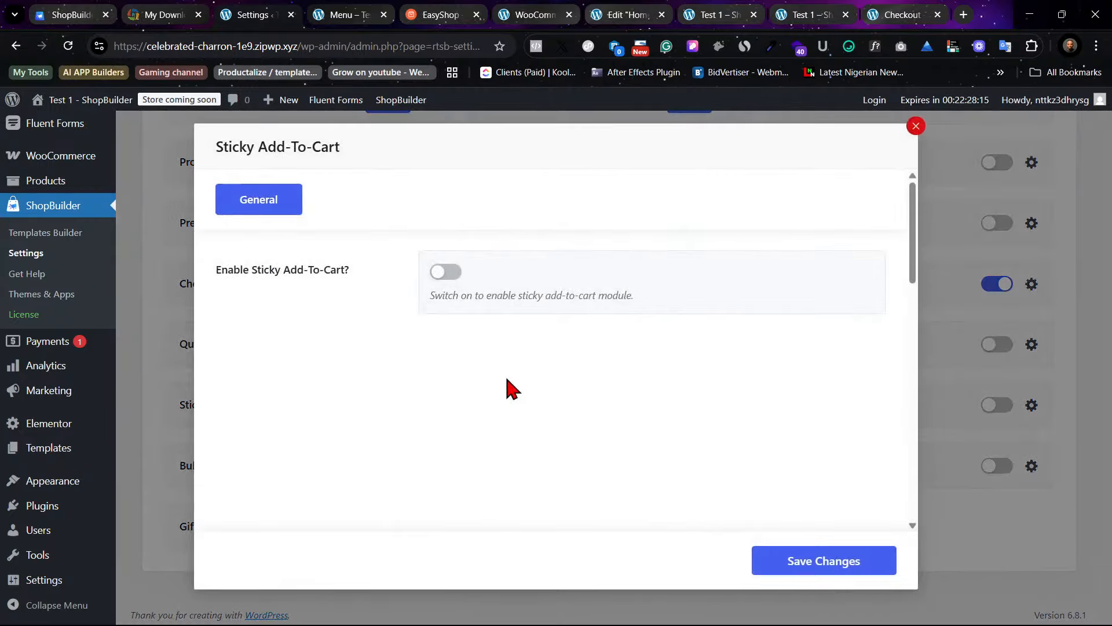
{"action": "left_click", "coordinate": [447, 271]}
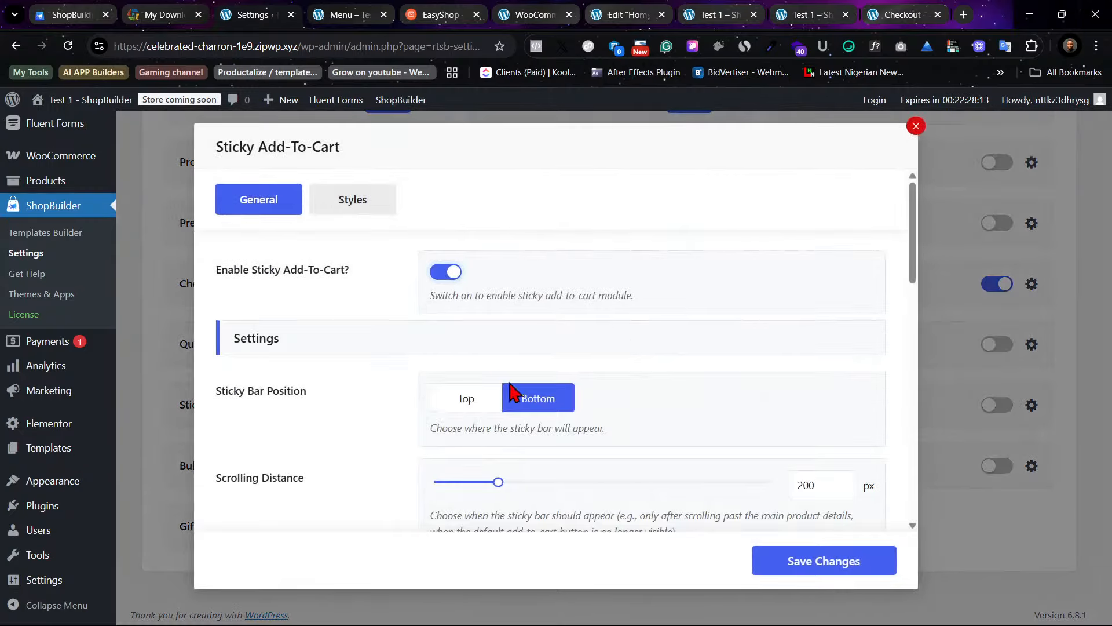
{"action": "left_click", "coordinate": [481, 405]}
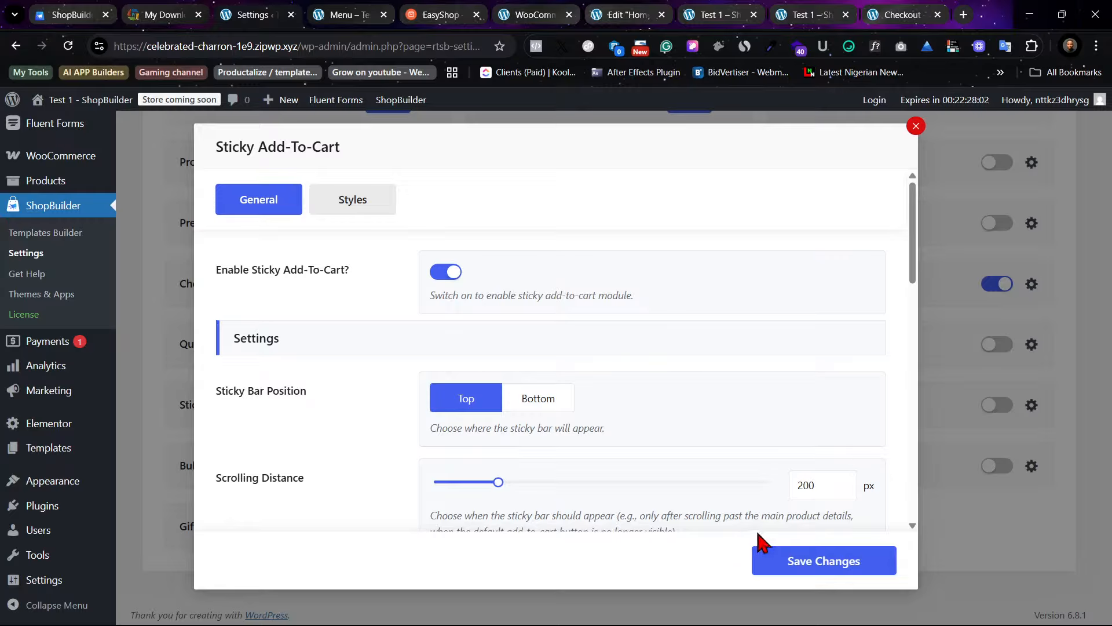
{"action": "scroll", "coordinate": [568, 449], "scroll_direction": "down", "scroll_amount": 5}
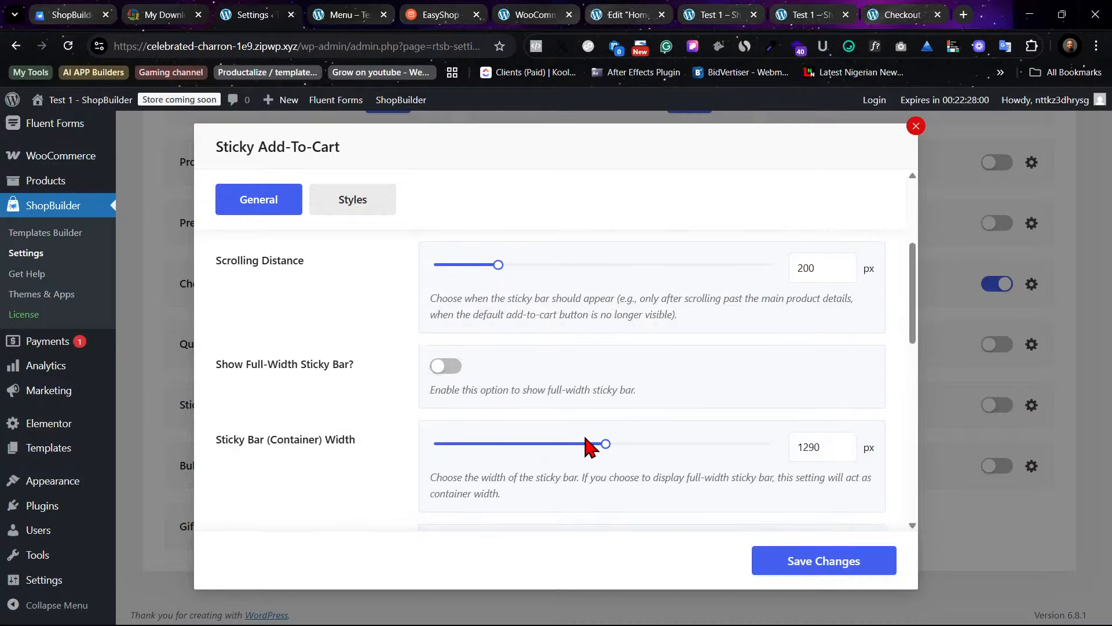
{"action": "scroll", "coordinate": [586, 448], "scroll_direction": "down", "scroll_amount": 8}
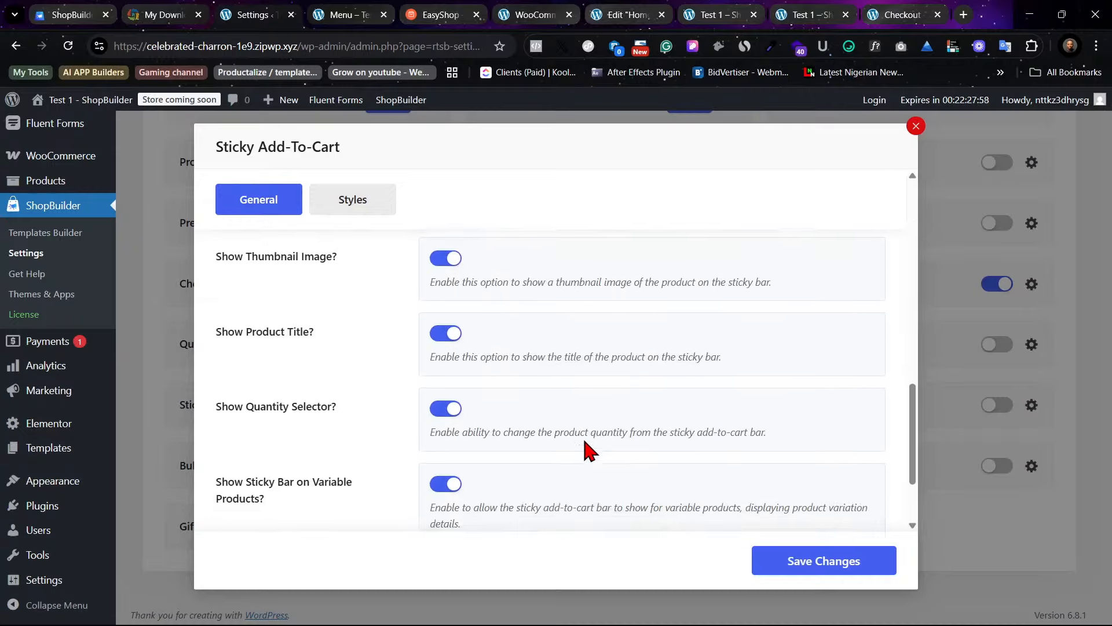
{"action": "left_click", "coordinate": [805, 555]}
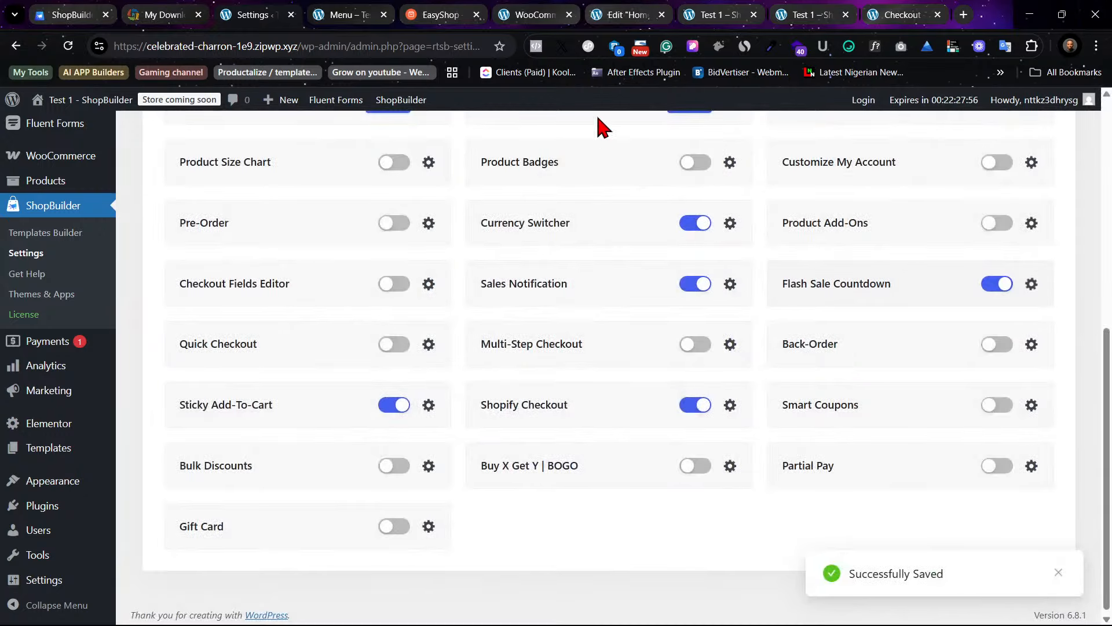
Step: Close the Home page editor and home page preview tabs, and reload the store's Menu page
{"action": "left_click", "coordinate": [892, 14]}
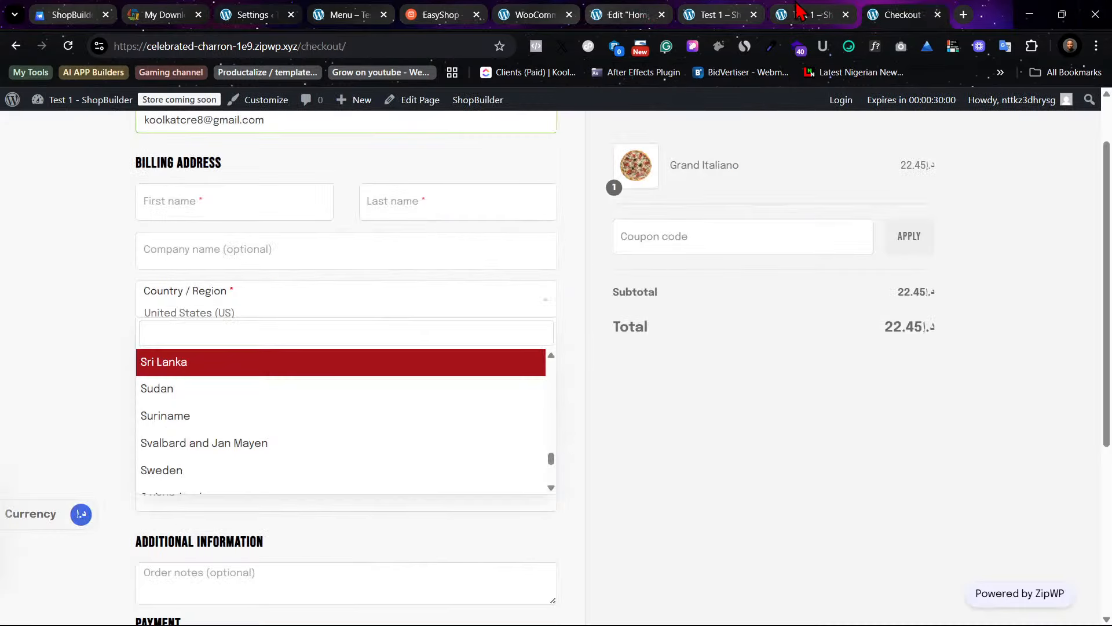
{"action": "left_click", "coordinate": [786, 13]}
{"action": "left_click", "coordinate": [533, 14]}
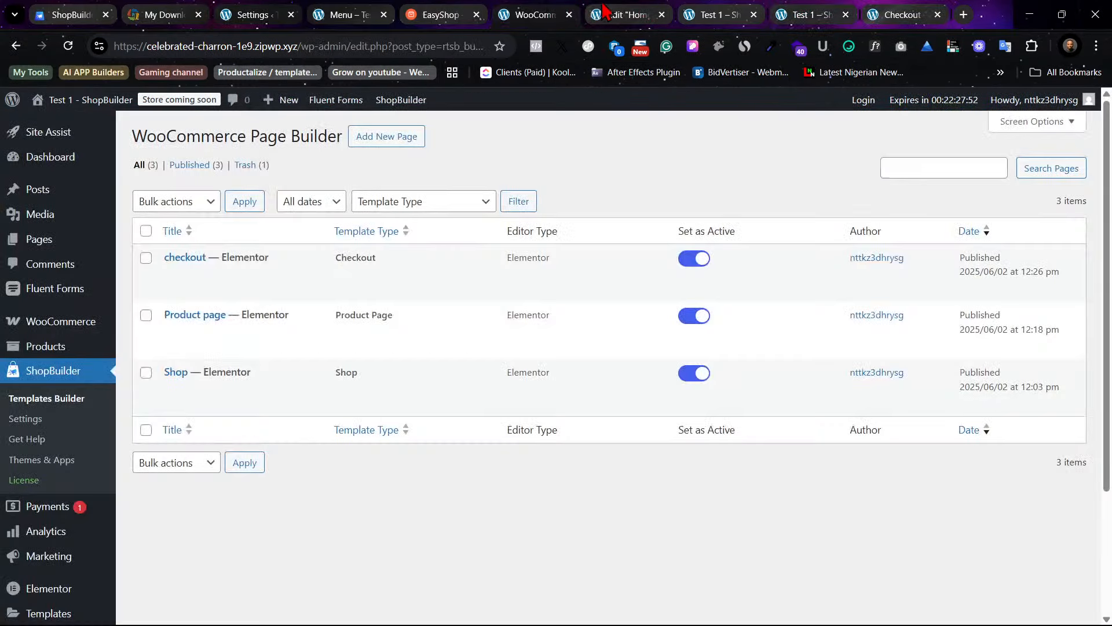
{"action": "left_click", "coordinate": [609, 15]}
{"action": "left_click", "coordinate": [718, 15]}
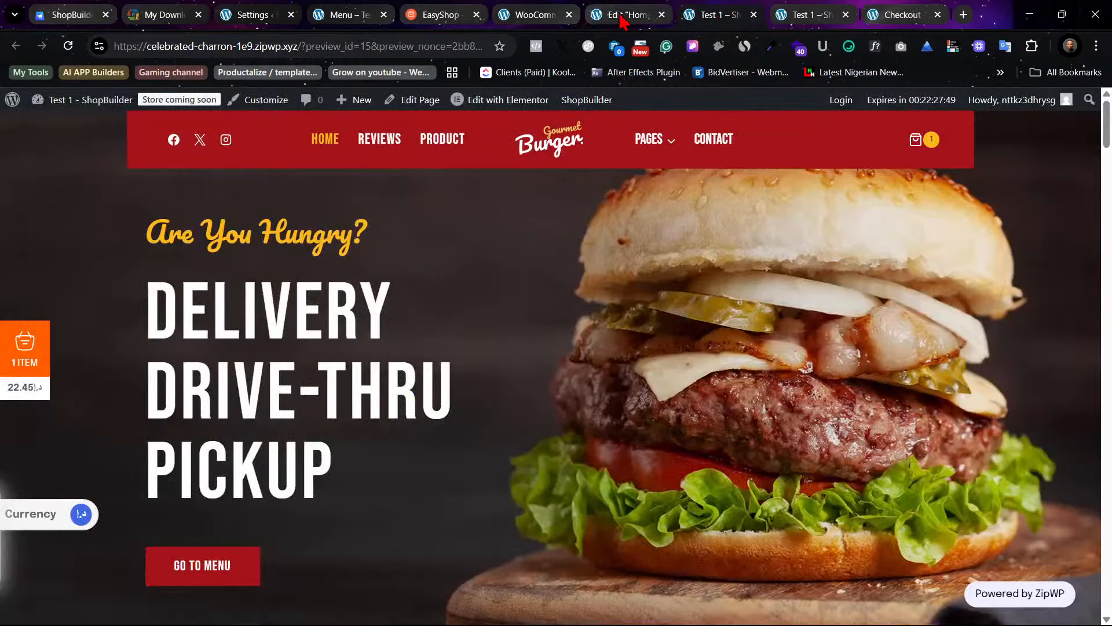
{"action": "left_click", "coordinate": [663, 15]}
{"action": "left_click", "coordinate": [662, 14]}
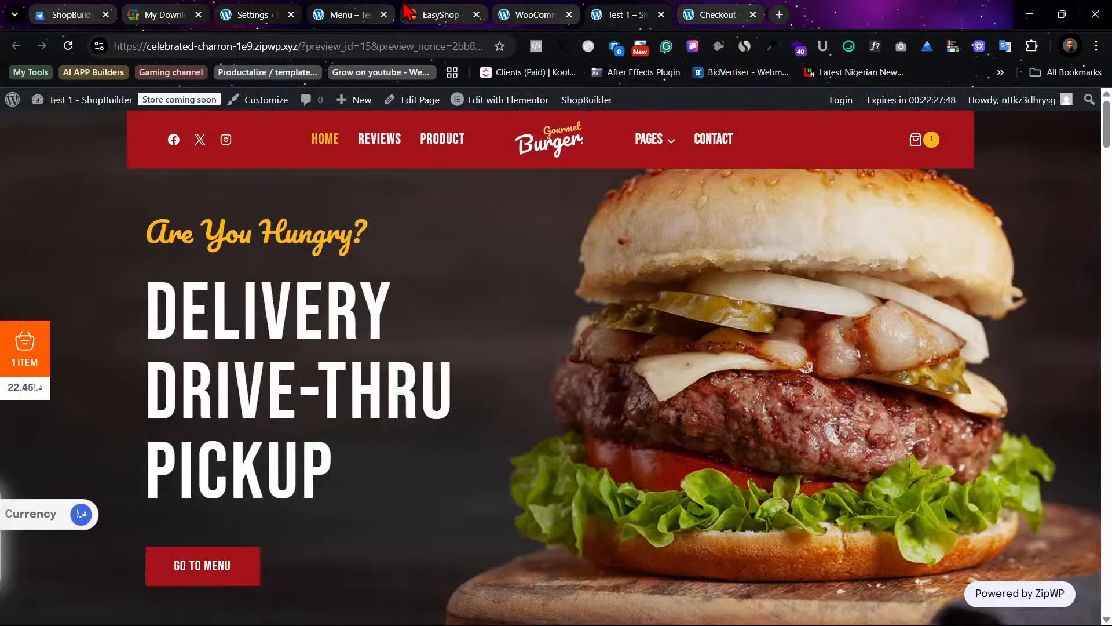
{"action": "left_click", "coordinate": [376, 10]}
{"action": "left_click", "coordinate": [68, 46]}
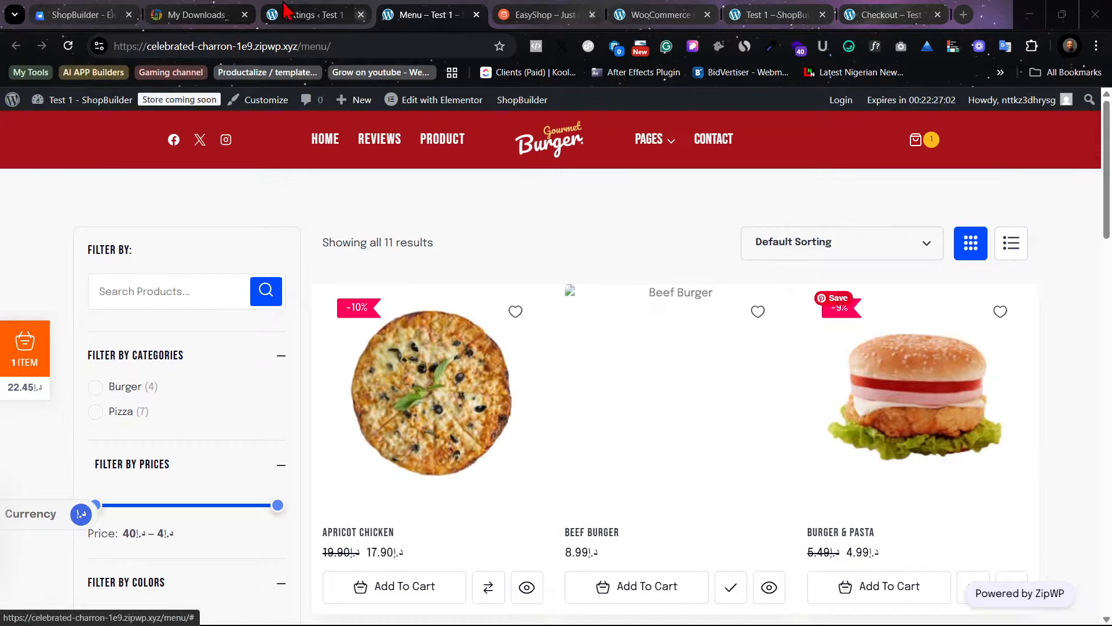
Step: Open the Apricot Chicken product page from the store's Menu listing
{"action": "left_click", "coordinate": [330, 17]}
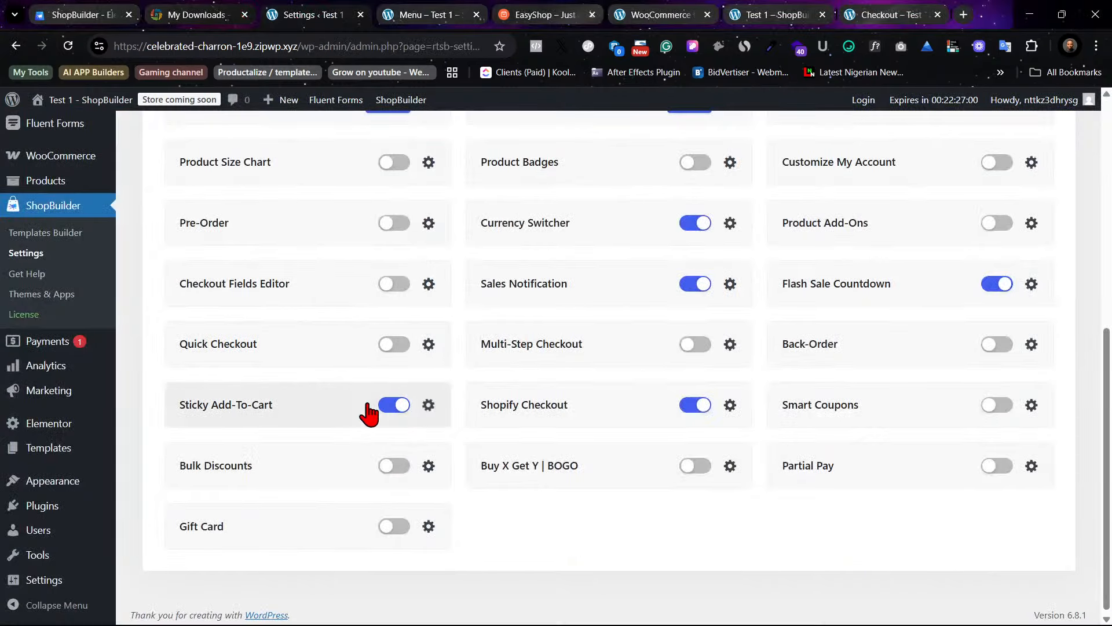
{"action": "left_click", "coordinate": [429, 15]}
{"action": "scroll", "coordinate": [498, 281], "scroll_direction": "down", "scroll_amount": 5}
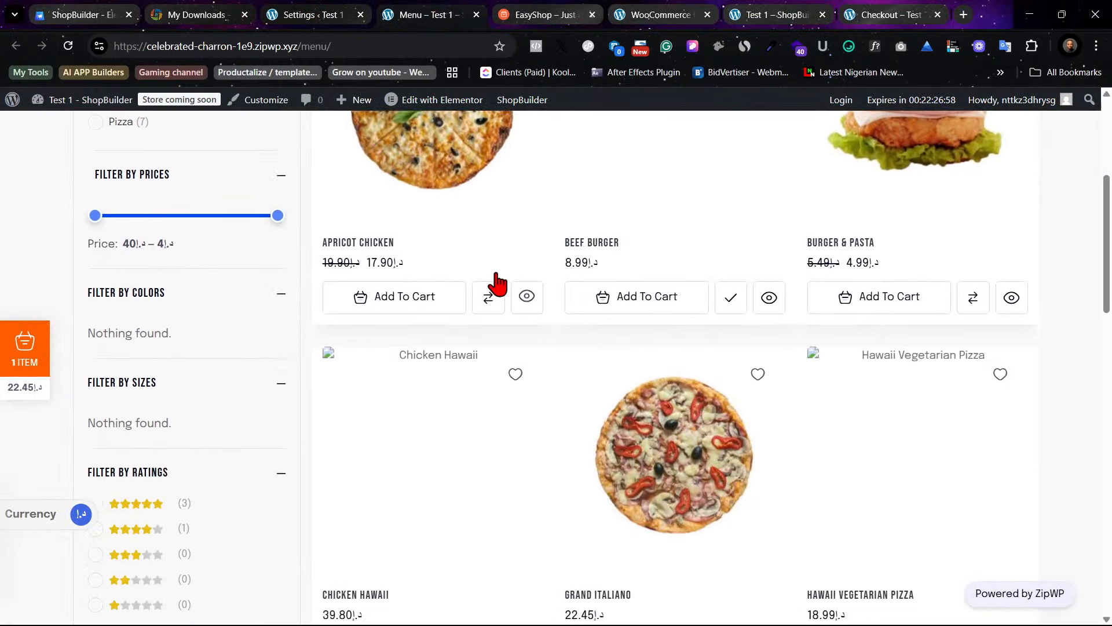
{"action": "scroll", "coordinate": [497, 276], "scroll_direction": "up", "scroll_amount": 3}
{"action": "left_click", "coordinate": [457, 355]}
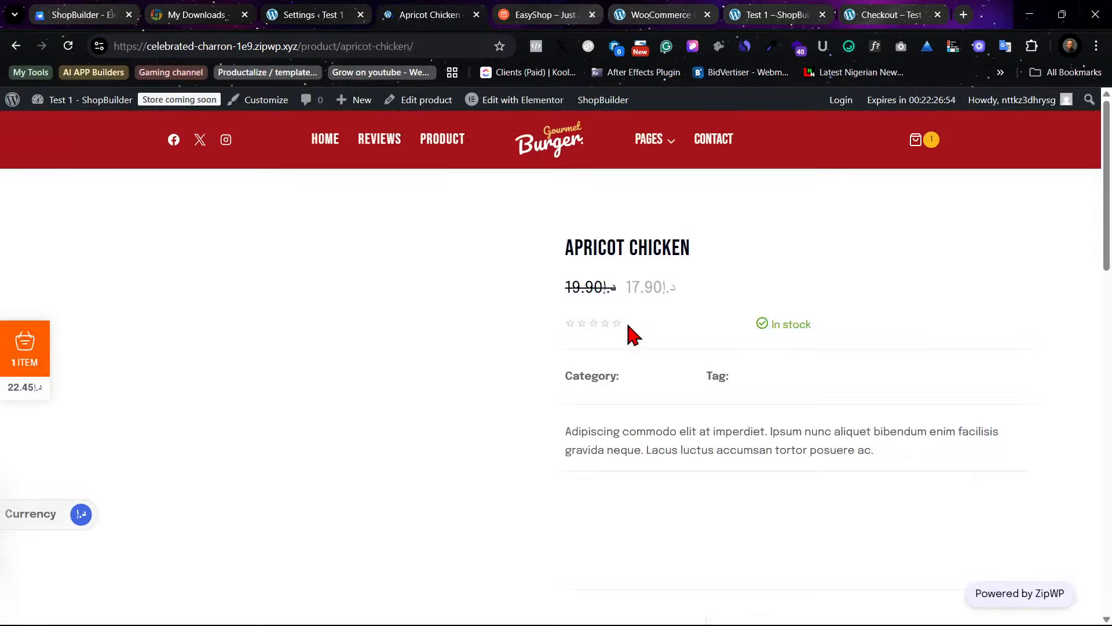
Step: Check the sticky add-to-cart bar on the Apricot Chicken page and raise its quantity to 5
{"action": "scroll", "coordinate": [676, 274], "scroll_direction": "down", "scroll_amount": 6}
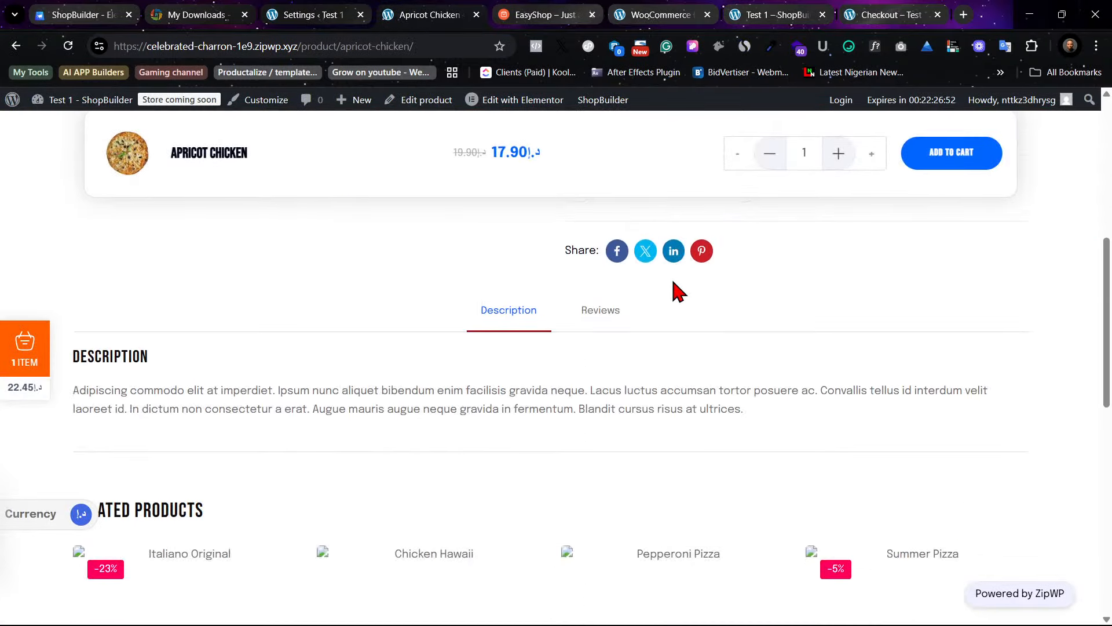
{"action": "scroll", "coordinate": [675, 292], "scroll_direction": "up", "scroll_amount": 2}
{"action": "scroll", "coordinate": [676, 290], "scroll_direction": "up", "scroll_amount": 3}
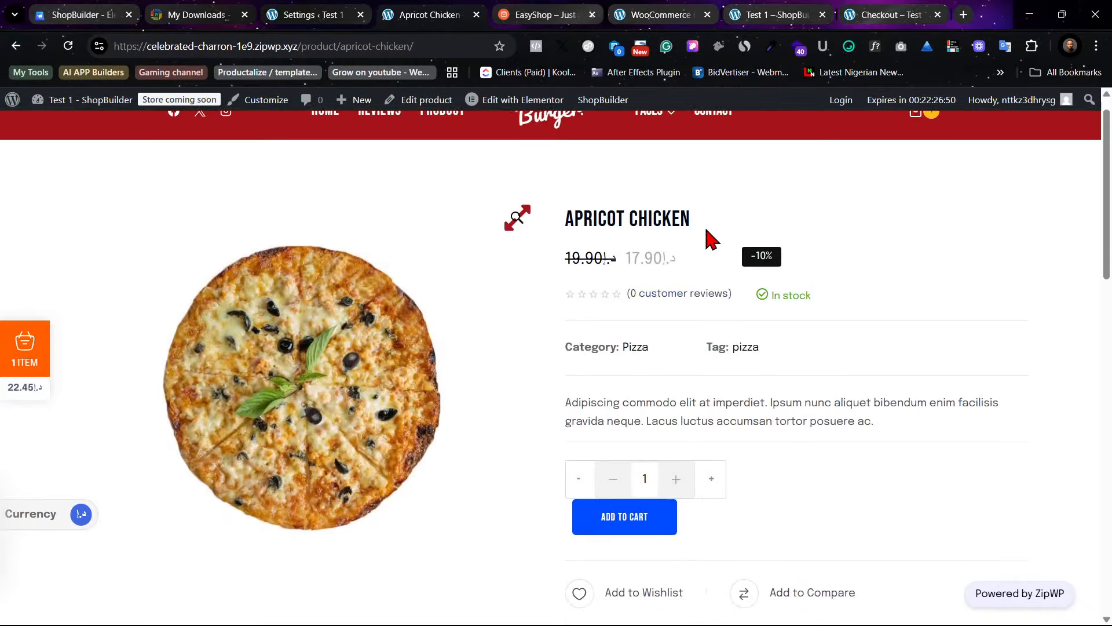
{"action": "scroll", "coordinate": [709, 239], "scroll_direction": "down", "scroll_amount": 6}
{"action": "scroll", "coordinate": [710, 238], "scroll_direction": "down", "scroll_amount": 3}
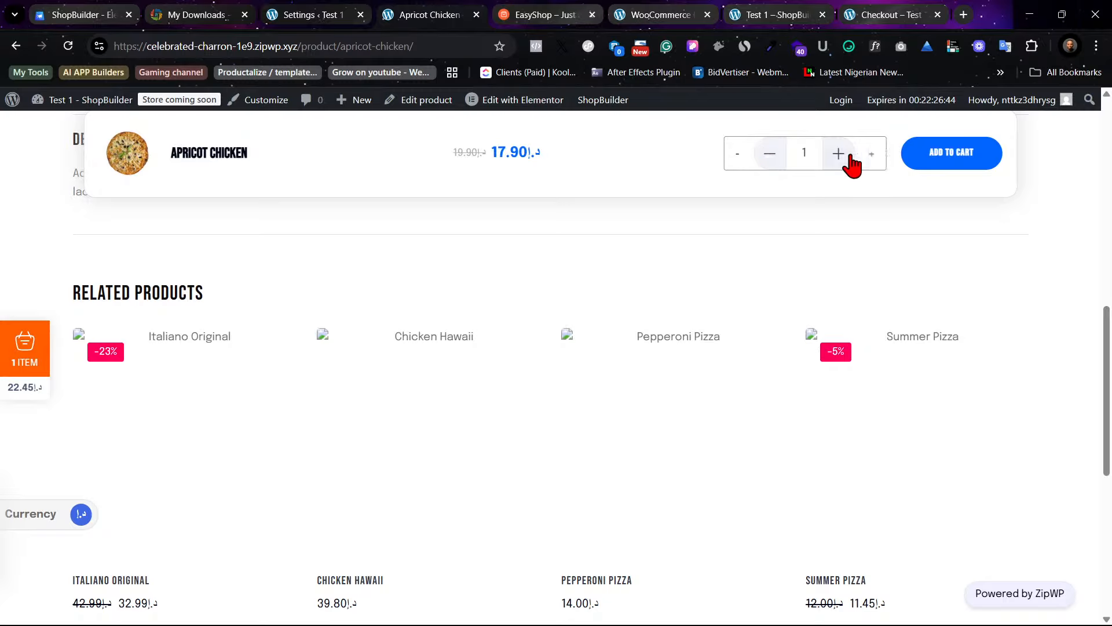
{"action": "double_click", "coordinate": [871, 153]}
{"action": "double_click", "coordinate": [872, 155]}
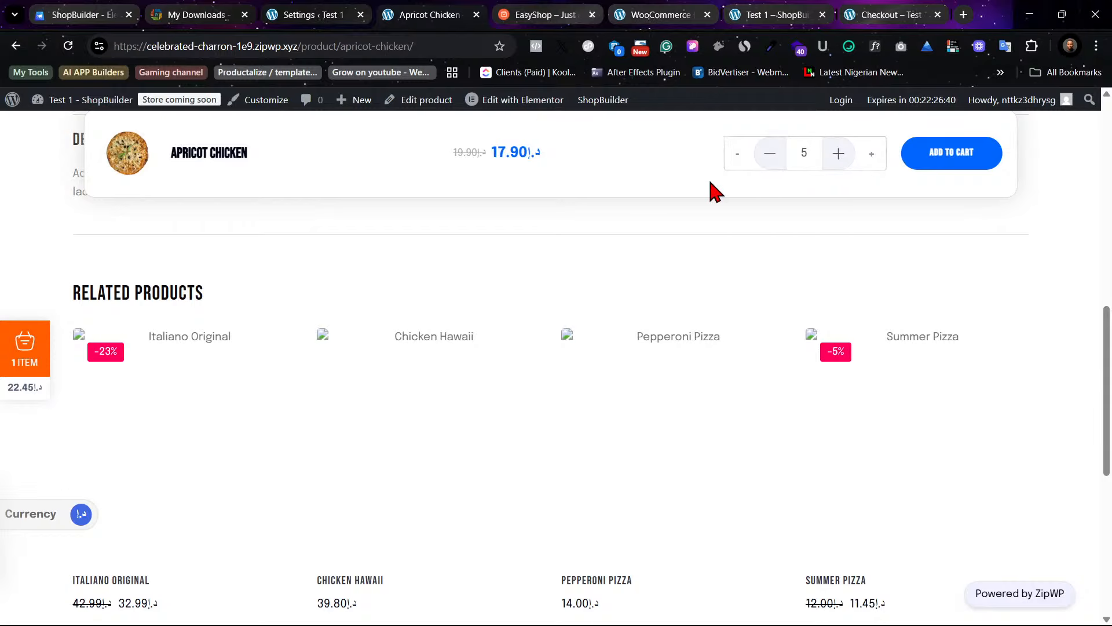
Step: Switch to the ShopBuilder module settings and enable the Partial Pay module
{"action": "left_click", "coordinate": [230, 14]}
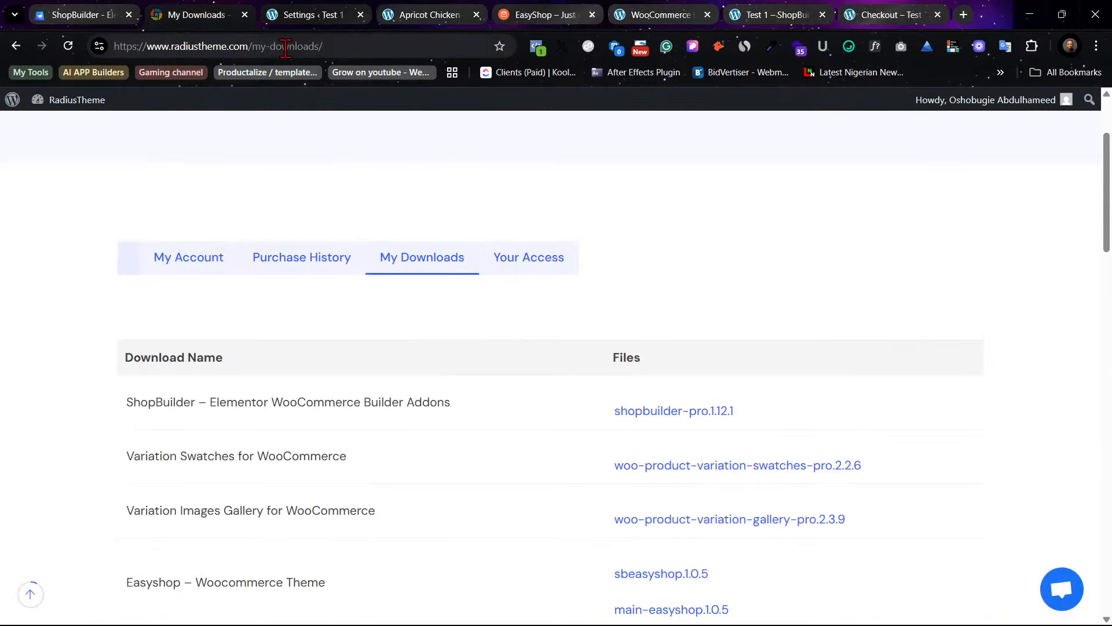
{"action": "left_click", "coordinate": [333, 11]}
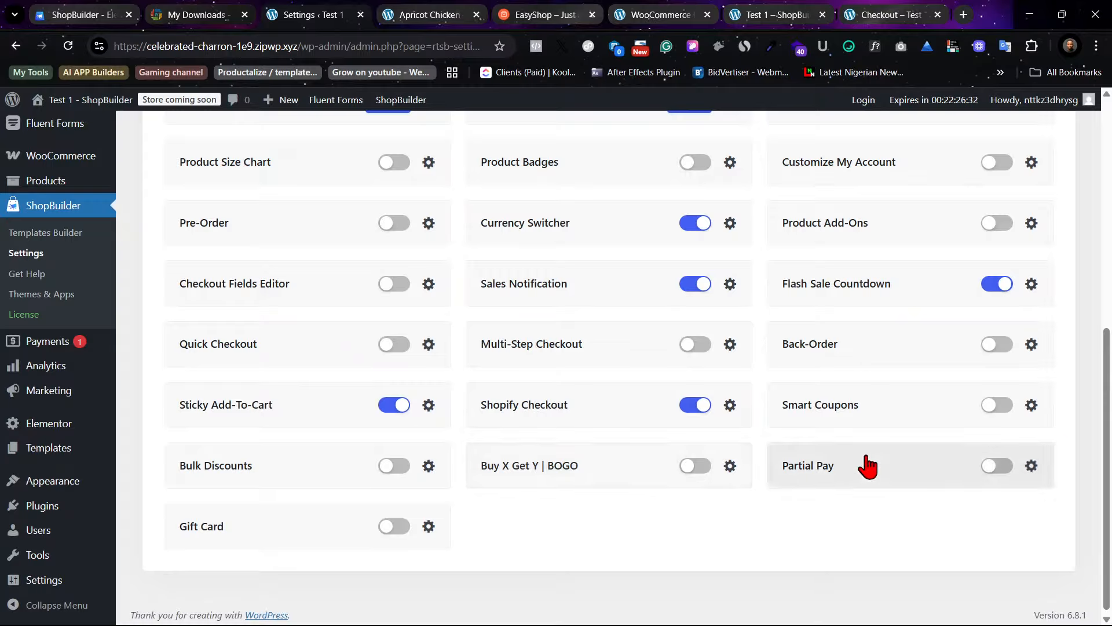
{"action": "left_click", "coordinate": [1004, 470]}
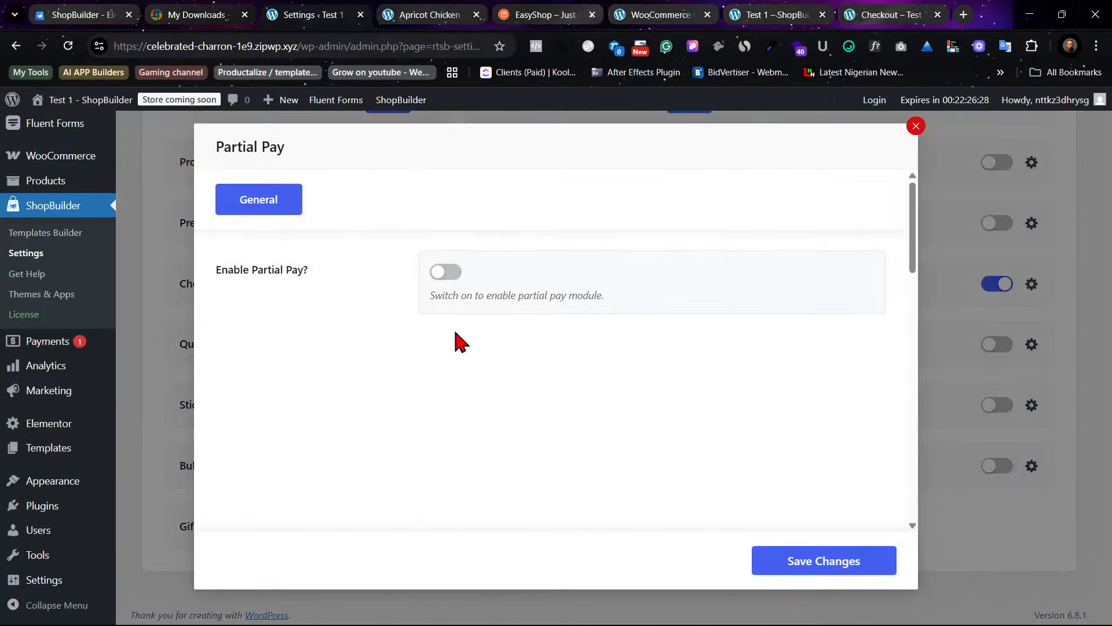
{"action": "left_click", "coordinate": [451, 273]}
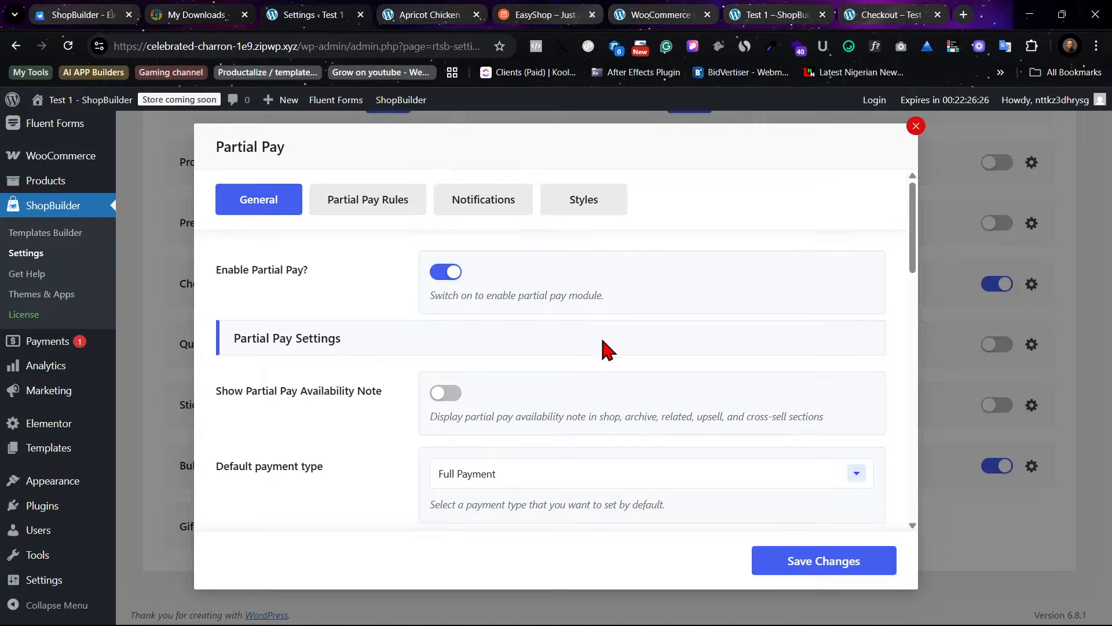
Step: Review the Partial Pay module's rules, payment labels, user role access, email notification and style options
{"action": "left_click", "coordinate": [371, 197]}
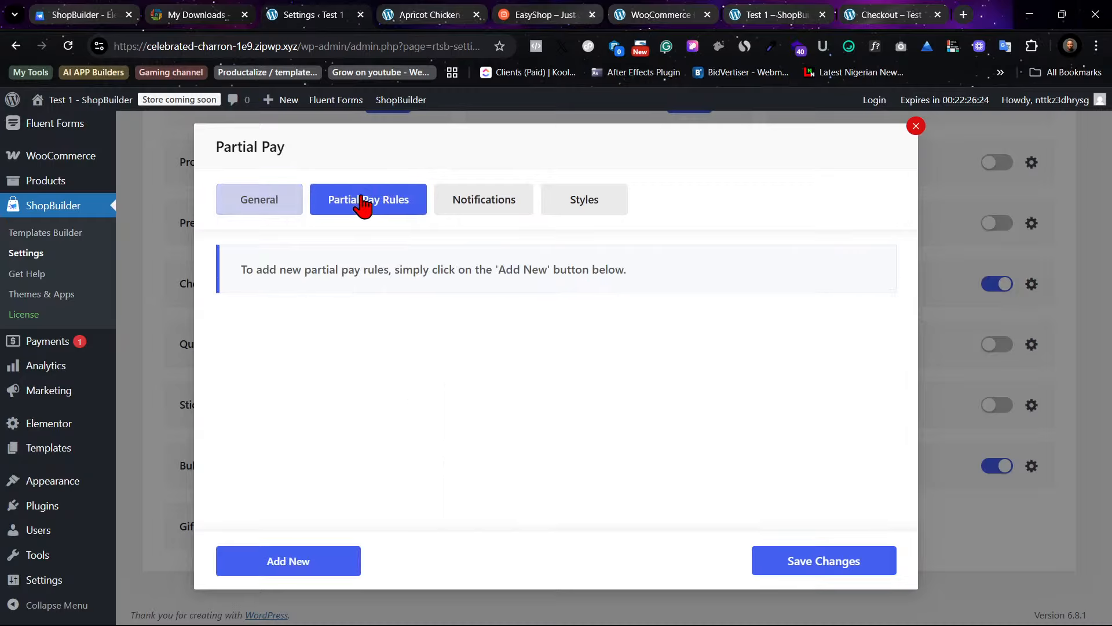
{"action": "left_click", "coordinate": [259, 210]}
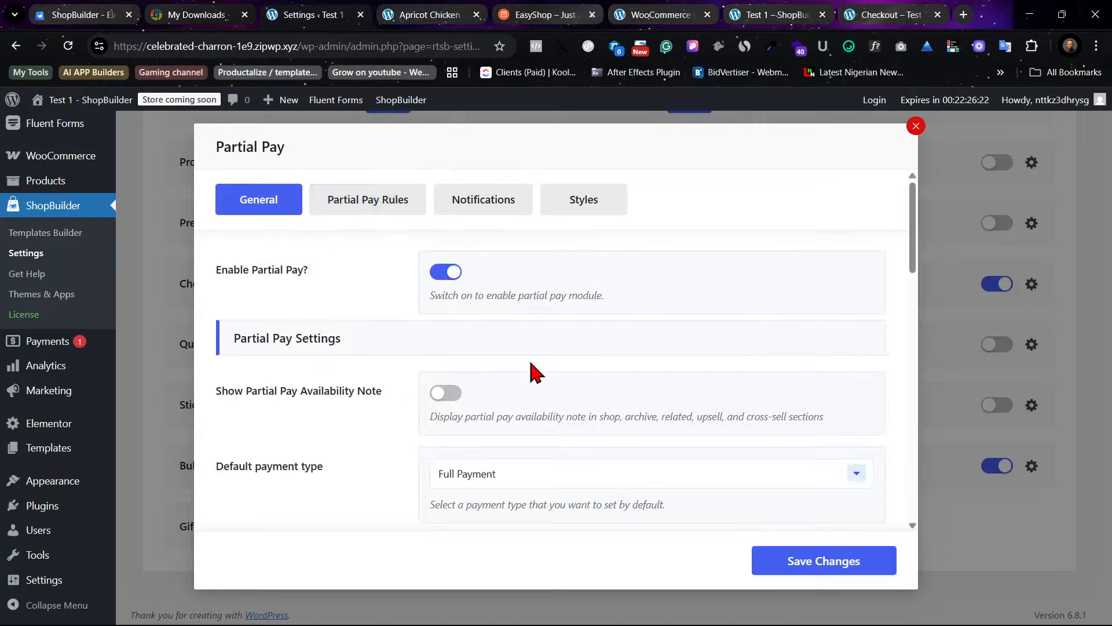
{"action": "scroll", "coordinate": [585, 418], "scroll_direction": "down", "scroll_amount": 3}
{"action": "scroll", "coordinate": [585, 418], "scroll_direction": "down", "scroll_amount": 5}
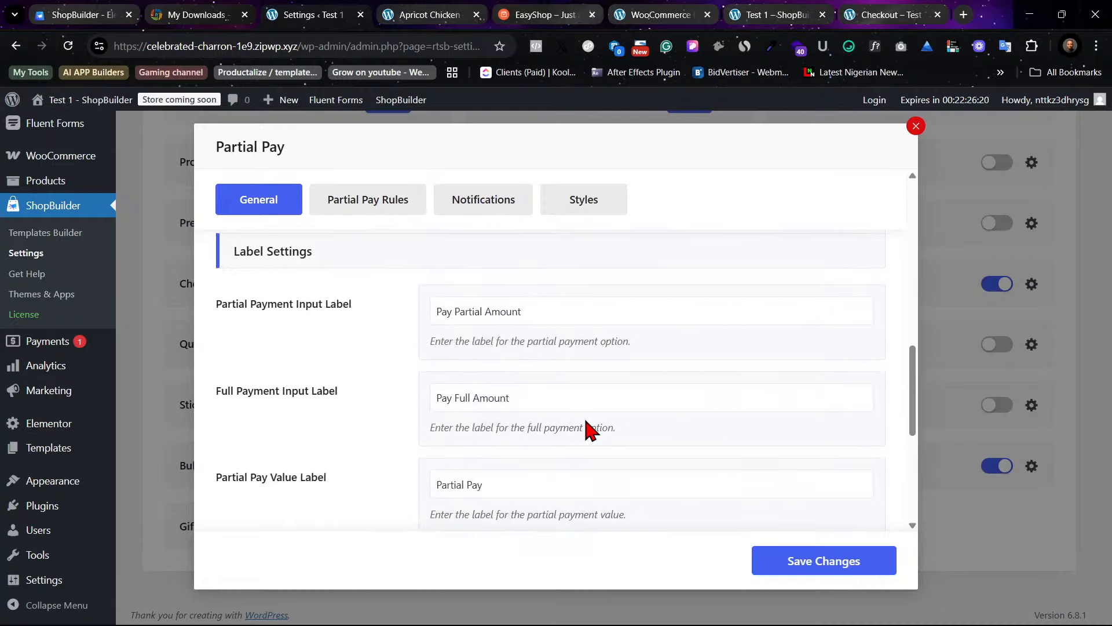
{"action": "scroll", "coordinate": [586, 423], "scroll_direction": "down", "scroll_amount": 3}
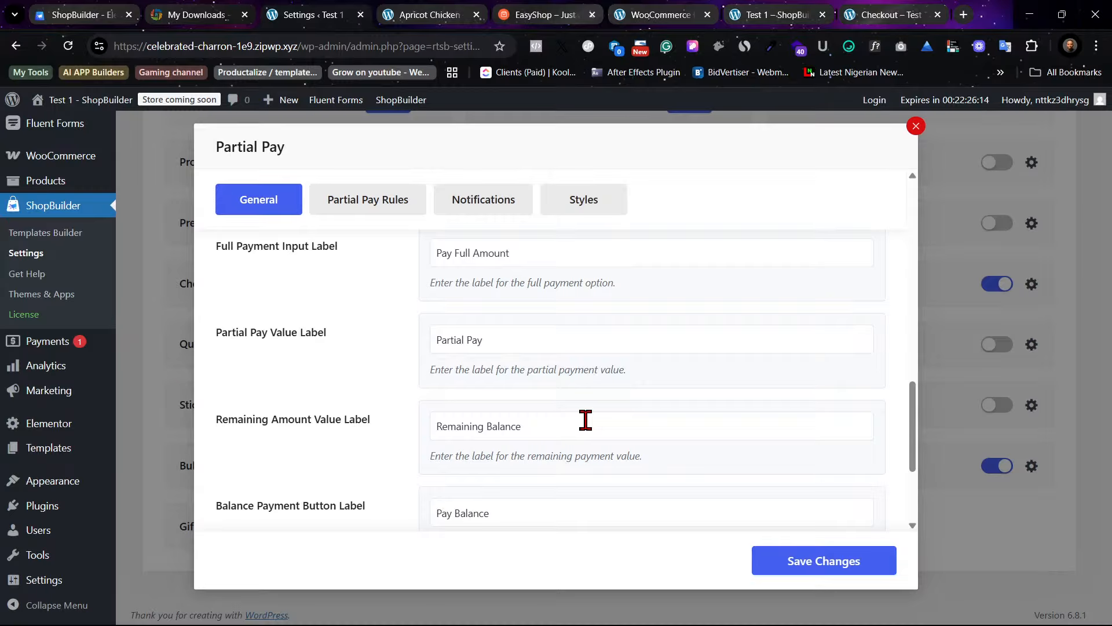
{"action": "scroll", "coordinate": [585, 420], "scroll_direction": "down", "scroll_amount": 3}
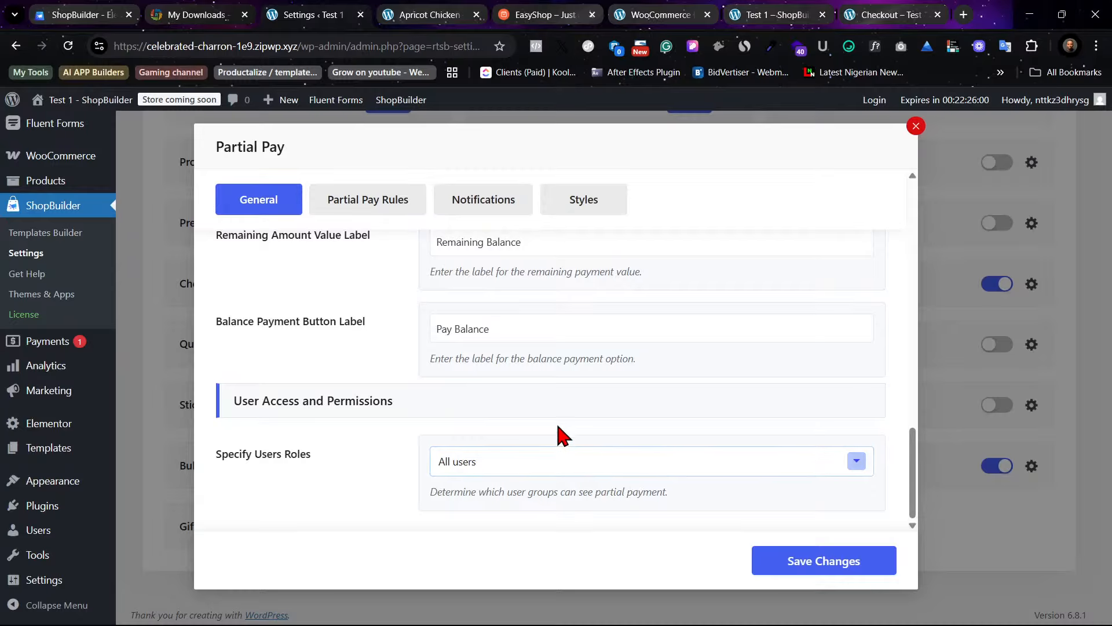
{"action": "scroll", "coordinate": [585, 467], "scroll_direction": "up", "scroll_amount": 3}
{"action": "scroll", "coordinate": [591, 446], "scroll_direction": "up", "scroll_amount": 2}
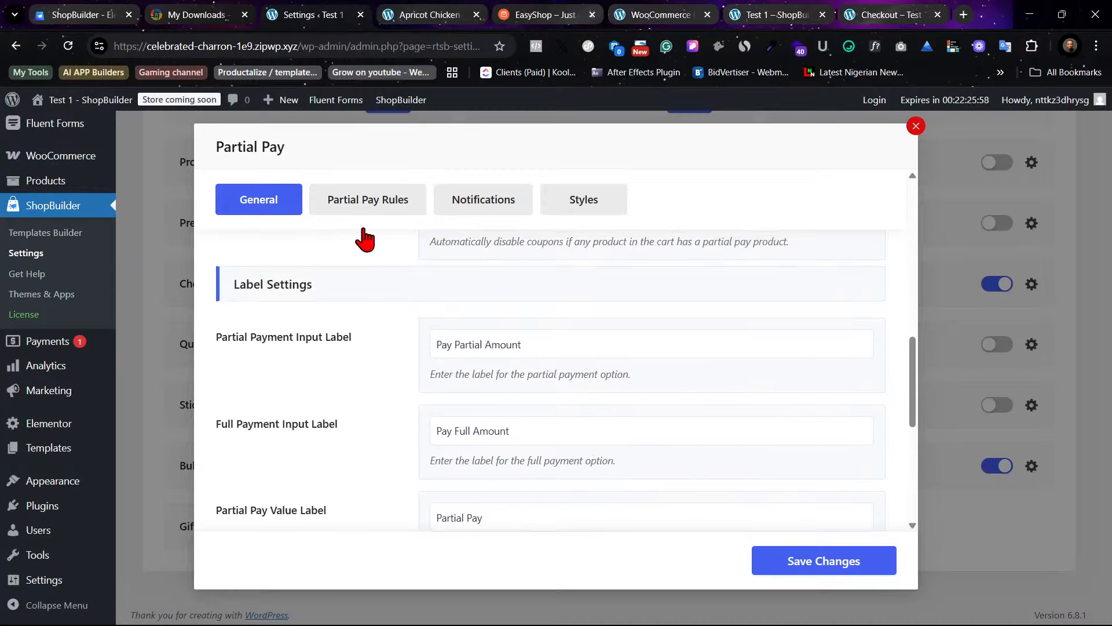
{"action": "left_click", "coordinate": [373, 209]}
{"action": "left_click", "coordinate": [464, 209]}
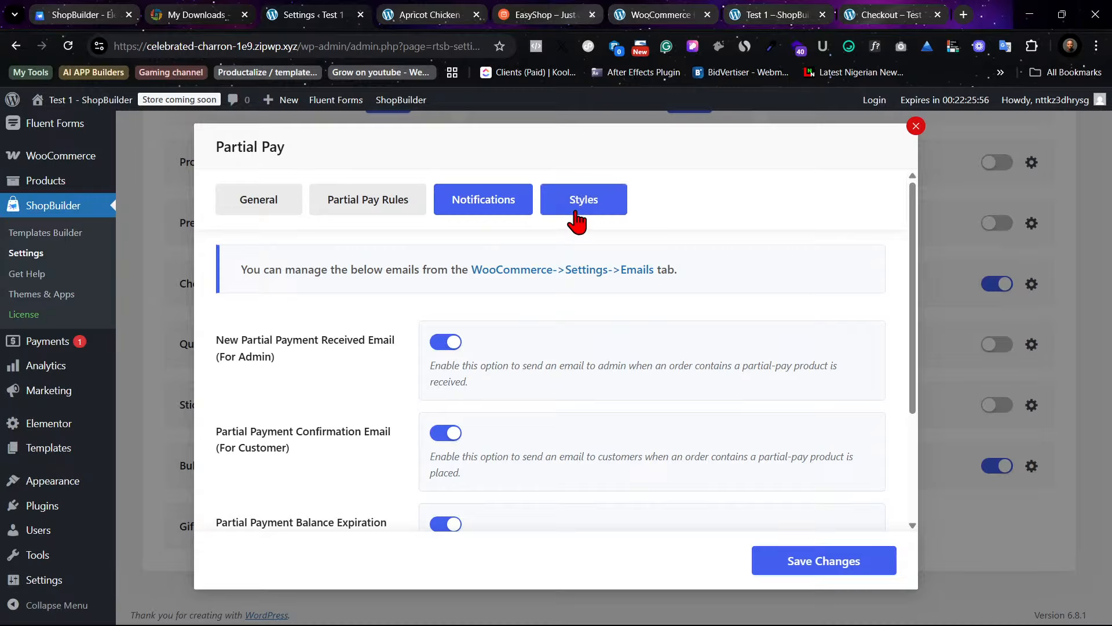
{"action": "left_click", "coordinate": [373, 208]}
{"action": "left_click", "coordinate": [624, 202]}
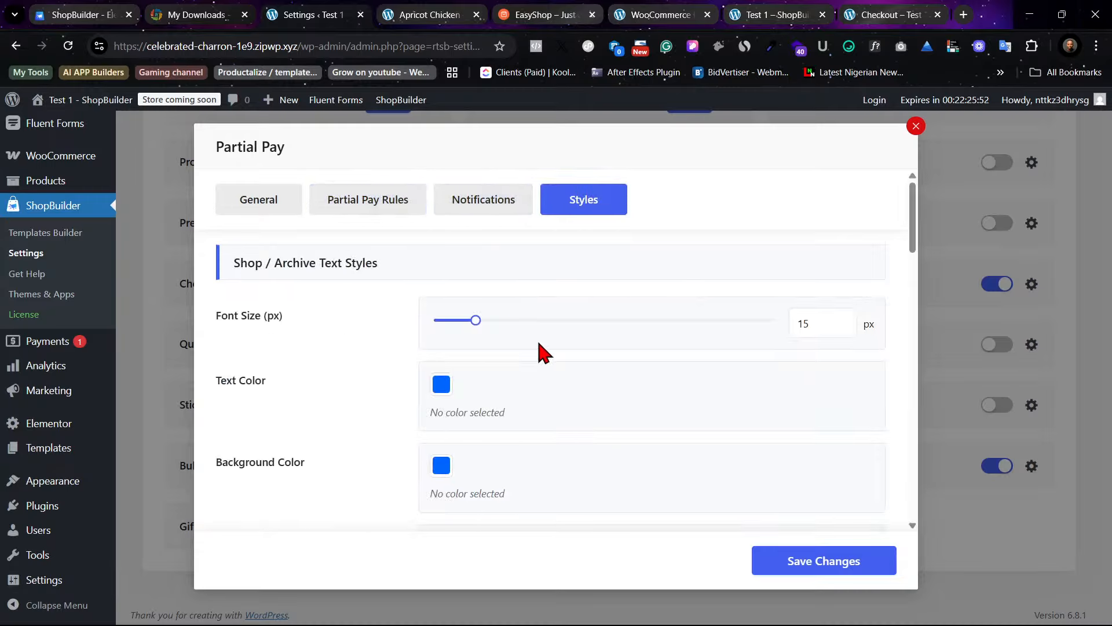
Step: Disable the Partial Pay module in its general settings and save the changes
{"action": "left_click", "coordinate": [273, 199]}
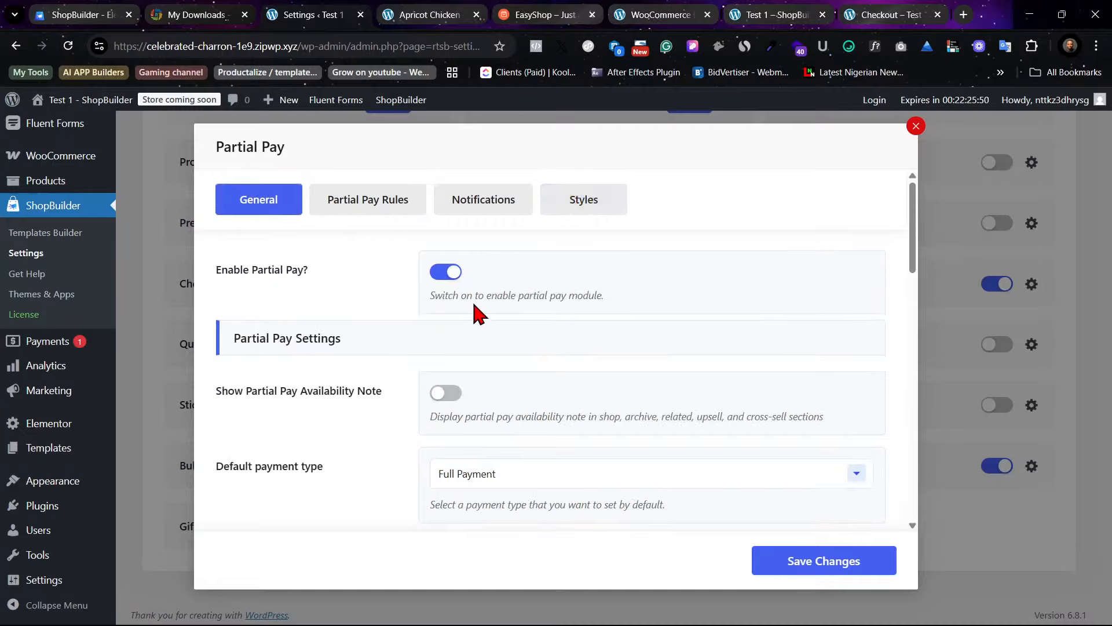
{"action": "left_click", "coordinate": [447, 273]}
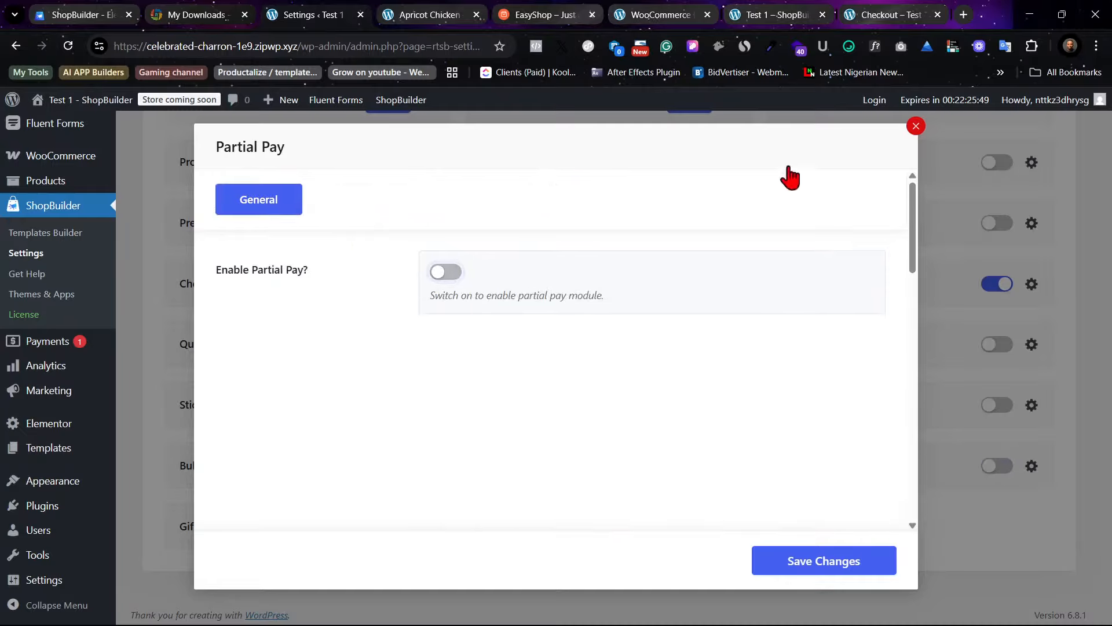
{"action": "left_click", "coordinate": [822, 568]}
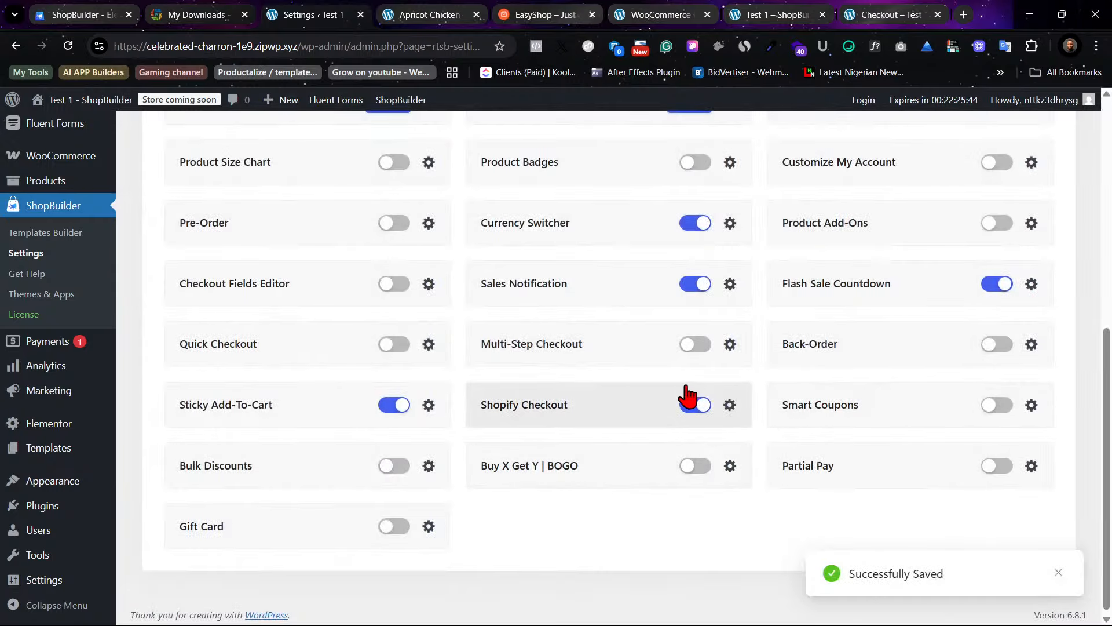
Step: Enable the Quick Checkout module, review its button and shop page options, and save the changes
{"action": "left_click", "coordinate": [396, 345]}
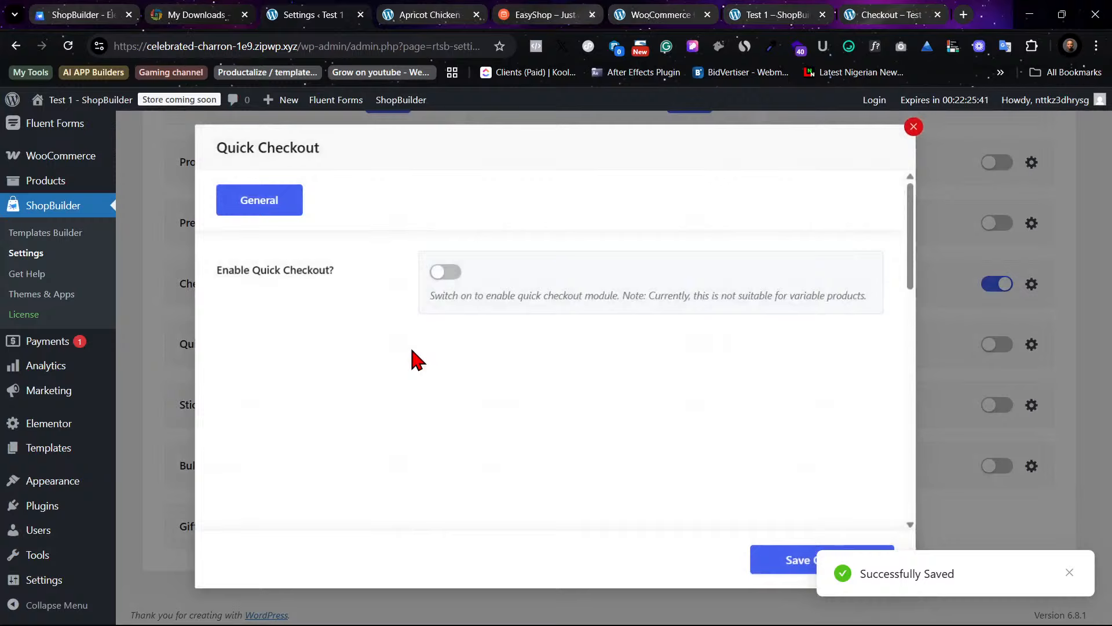
{"action": "left_click", "coordinate": [450, 273]}
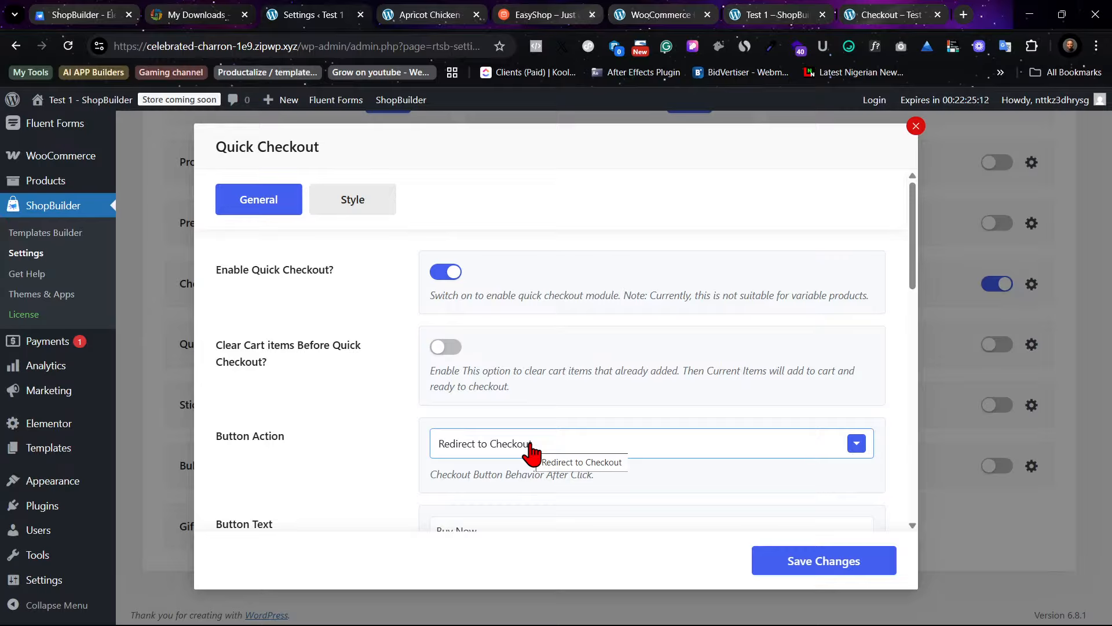
{"action": "scroll", "coordinate": [539, 406], "scroll_direction": "down", "scroll_amount": 4}
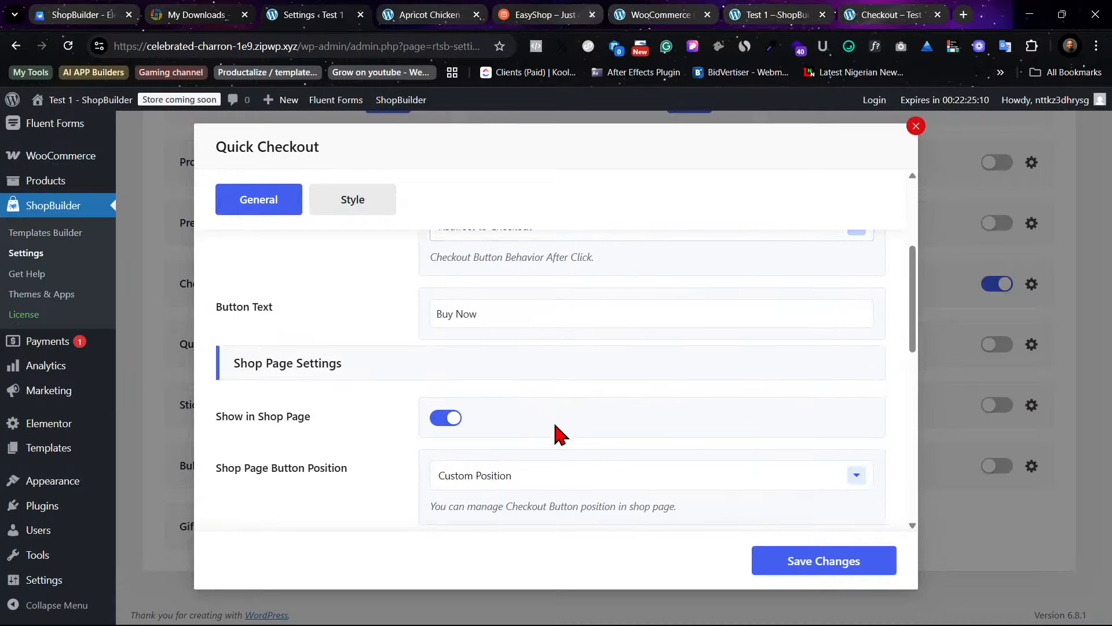
{"action": "scroll", "coordinate": [698, 458], "scroll_direction": "up", "scroll_amount": 3}
{"action": "scroll", "coordinate": [698, 449], "scroll_direction": "down", "scroll_amount": 7}
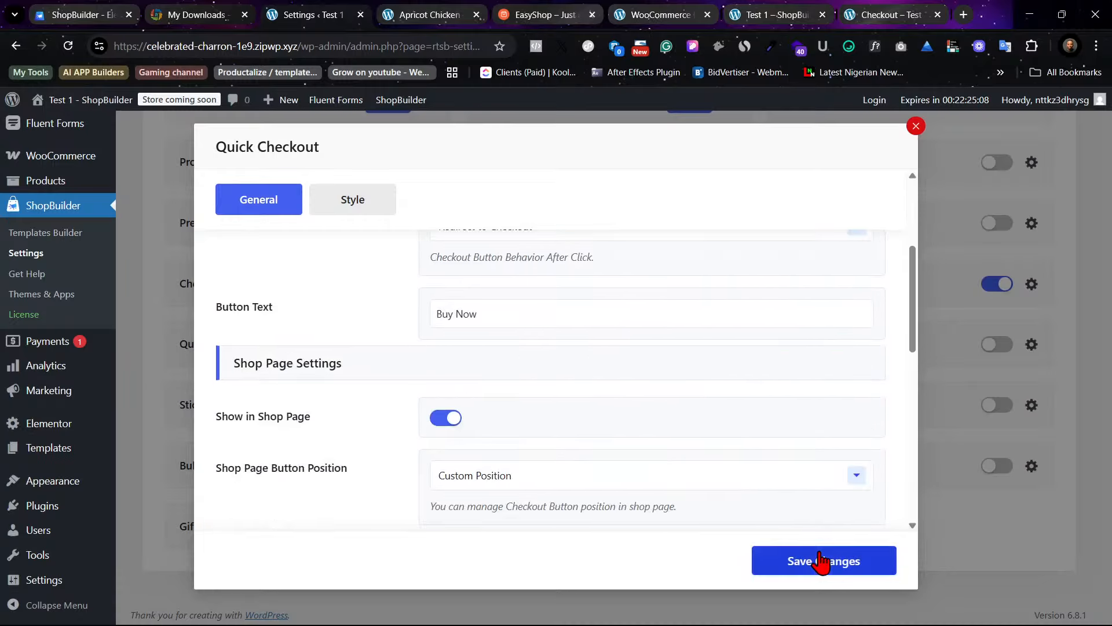
{"action": "left_click", "coordinate": [803, 569]}
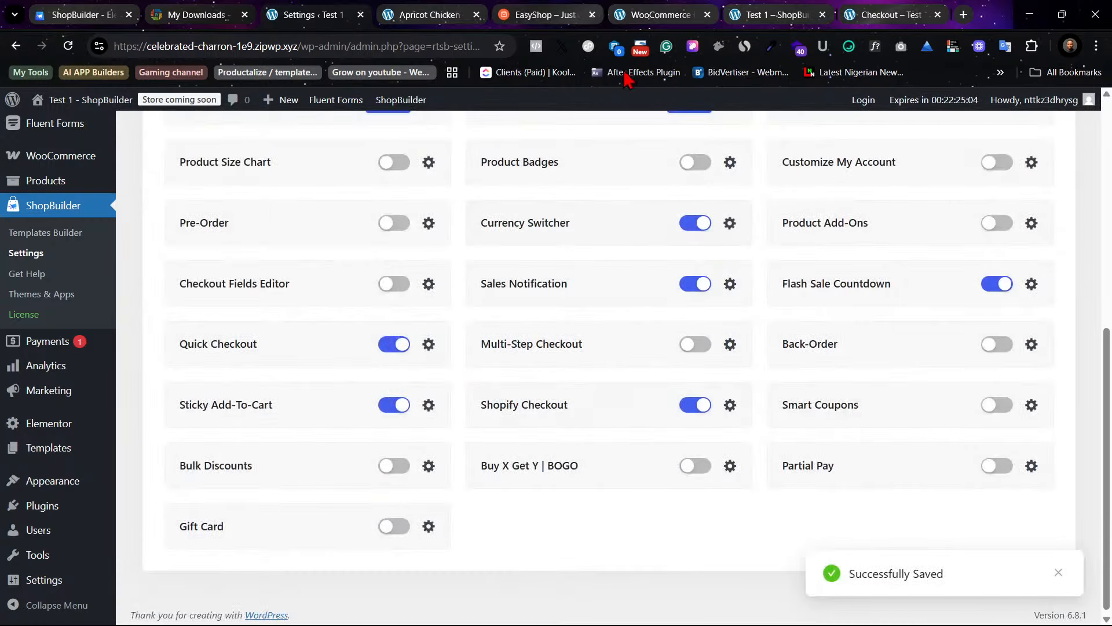
Step: Reload the store's home page preview and close the old Checkout page tab
{"action": "left_click", "coordinate": [795, 11]}
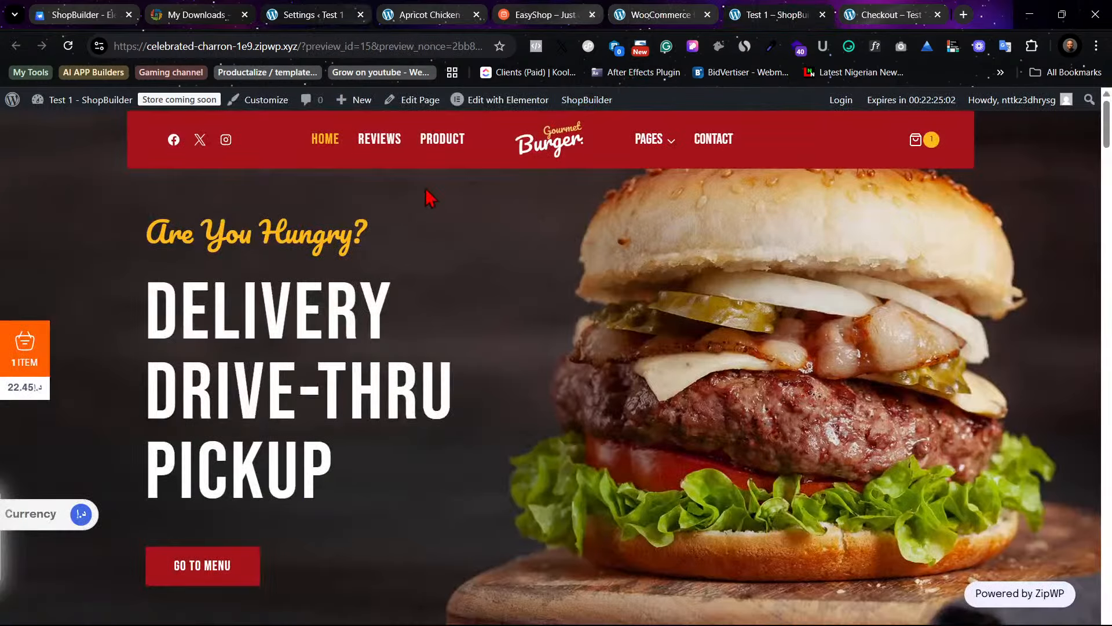
{"action": "left_click", "coordinate": [69, 46]}
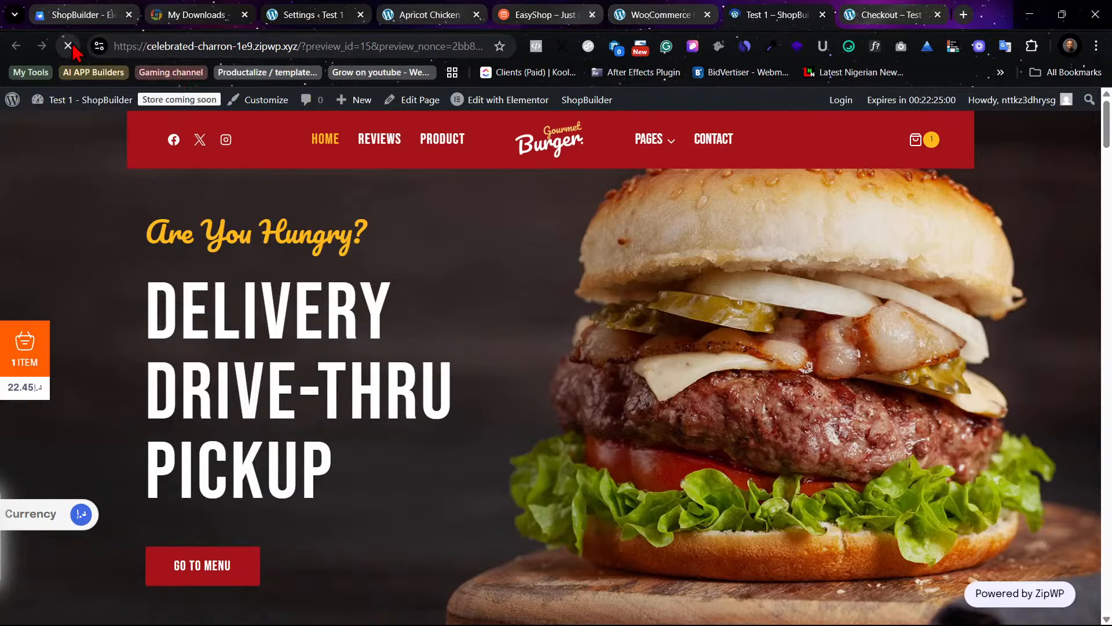
{"action": "left_click", "coordinate": [927, 16]}
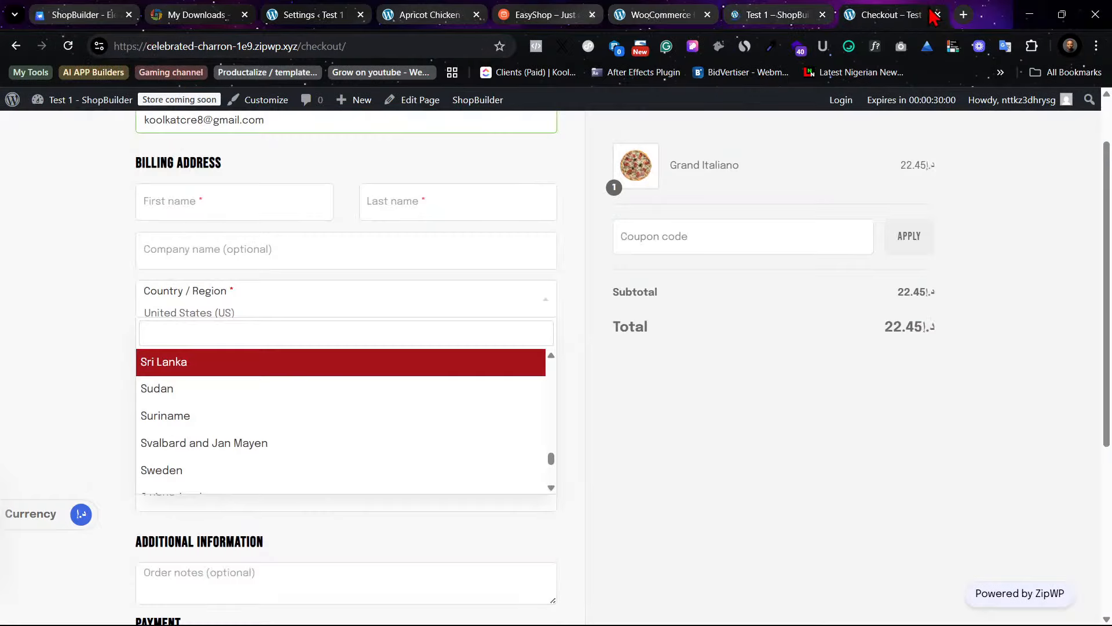
{"action": "left_click", "coordinate": [936, 15]}
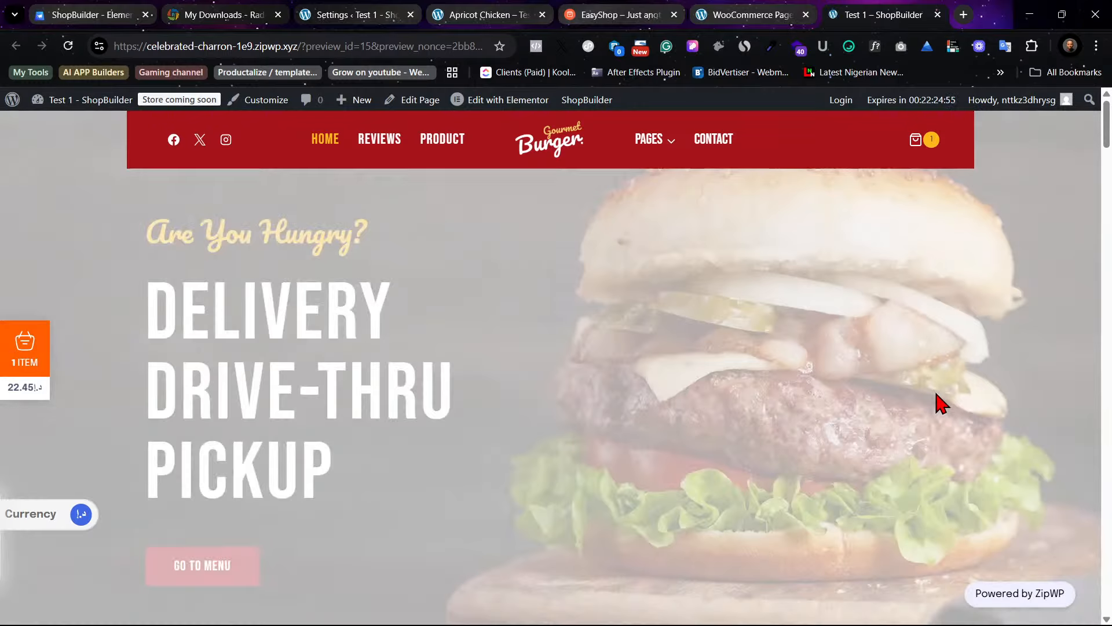
Step: Look through the home page preview for the quick checkout button, and close the preview tab
{"action": "scroll", "coordinate": [937, 402], "scroll_direction": "down", "scroll_amount": 10}
{"action": "scroll", "coordinate": [937, 403], "scroll_direction": "down", "scroll_amount": 15}
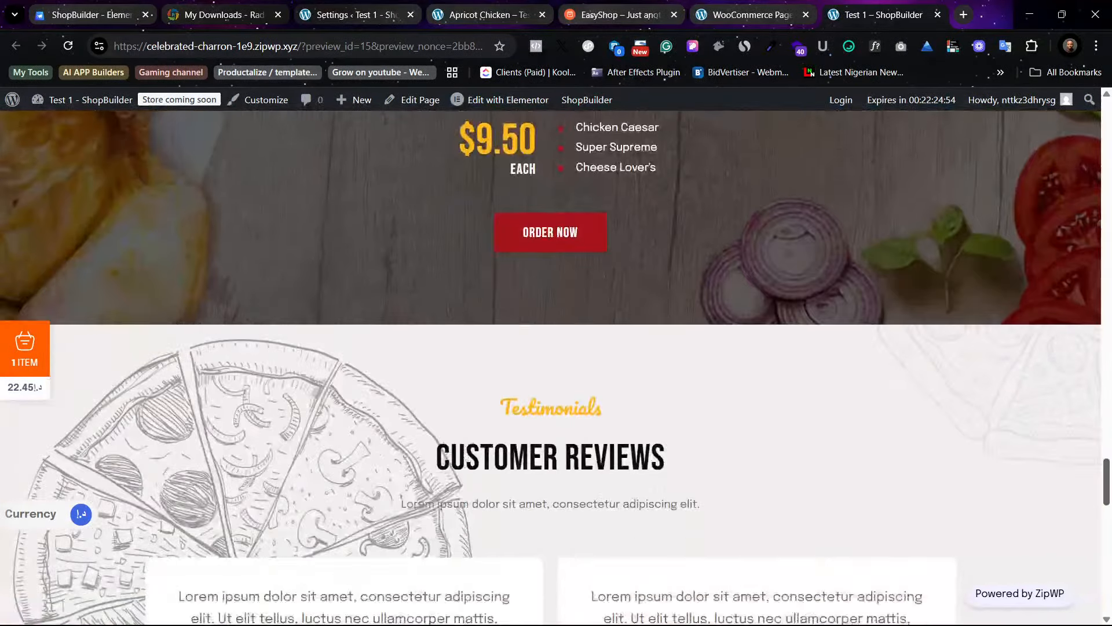
{"action": "scroll", "coordinate": [936, 402], "scroll_direction": "up", "scroll_amount": 20}
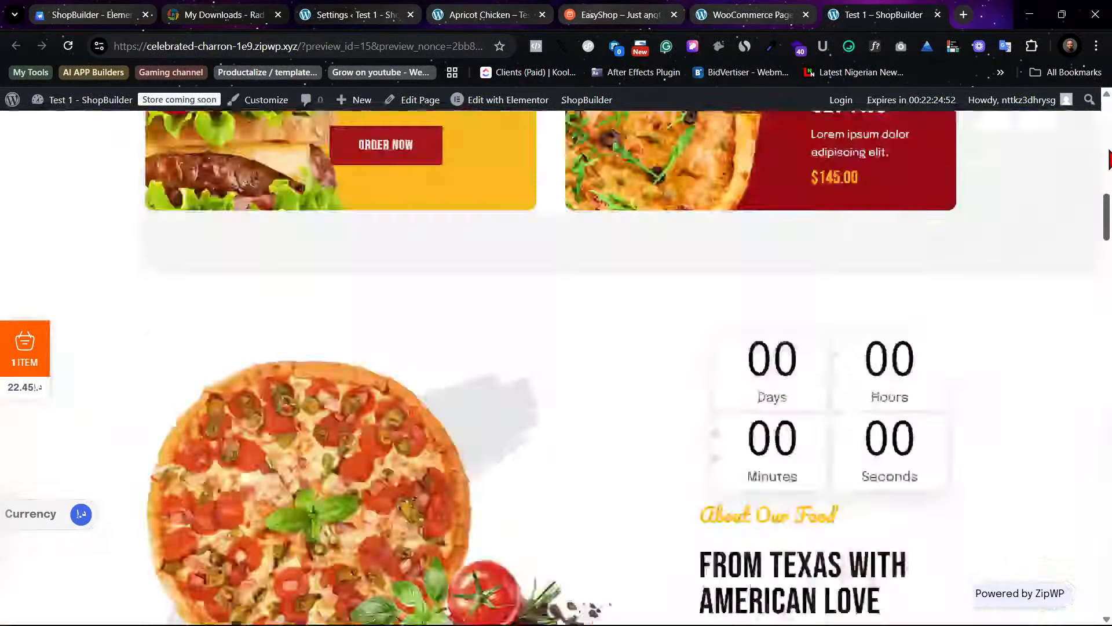
{"action": "left_click", "coordinate": [936, 15]}
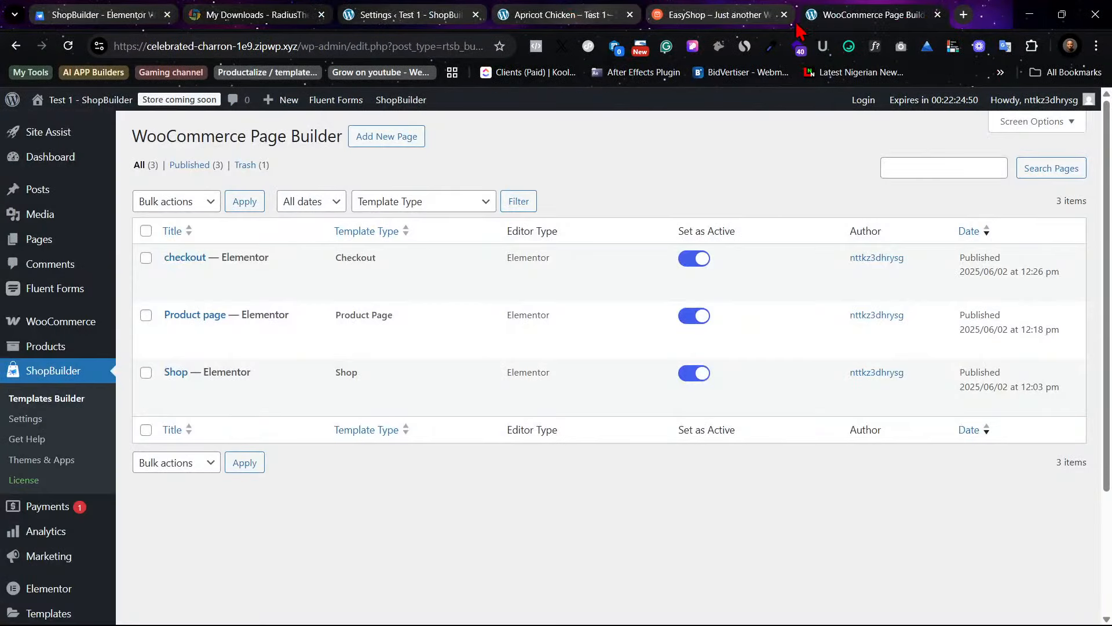
Step: Go back from the Apricot Chicken product page to the store's Menu page and view its product listing
{"action": "left_click", "coordinate": [695, 10]}
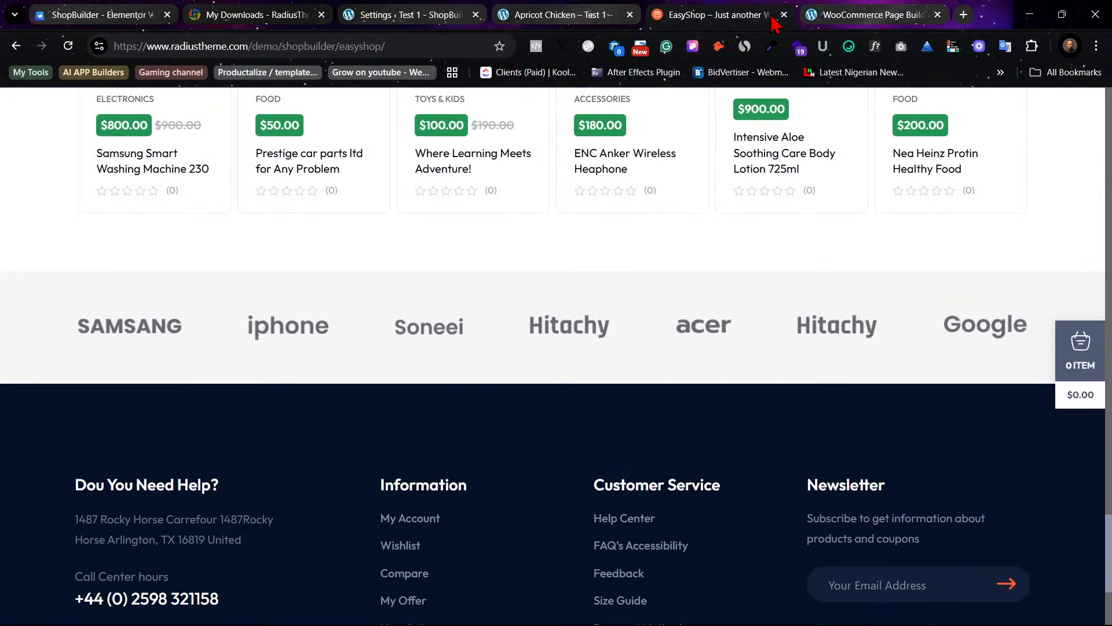
{"action": "left_click", "coordinate": [551, 12]}
{"action": "scroll", "coordinate": [512, 367], "scroll_direction": "up", "scroll_amount": 10}
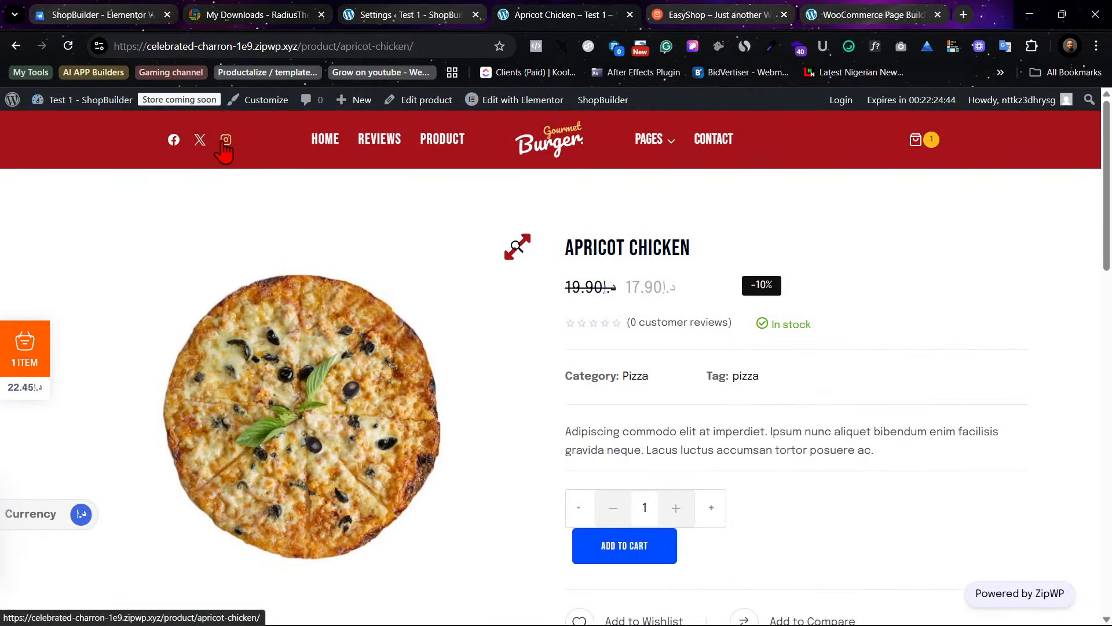
{"action": "left_click", "coordinate": [15, 45]}
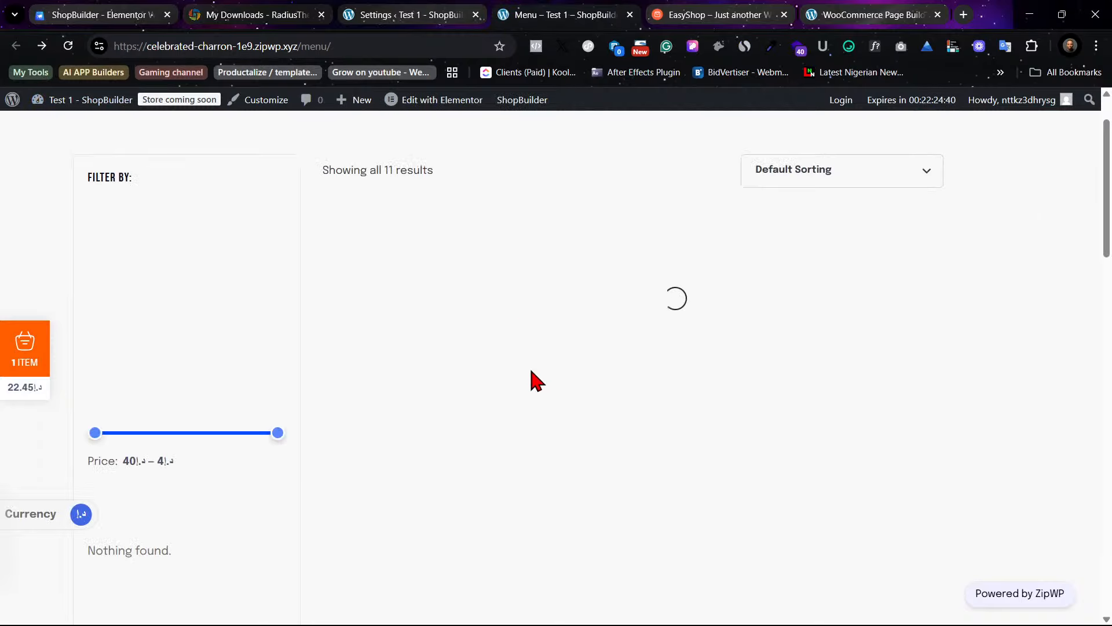
{"action": "scroll", "coordinate": [531, 374], "scroll_direction": "down", "scroll_amount": 1}
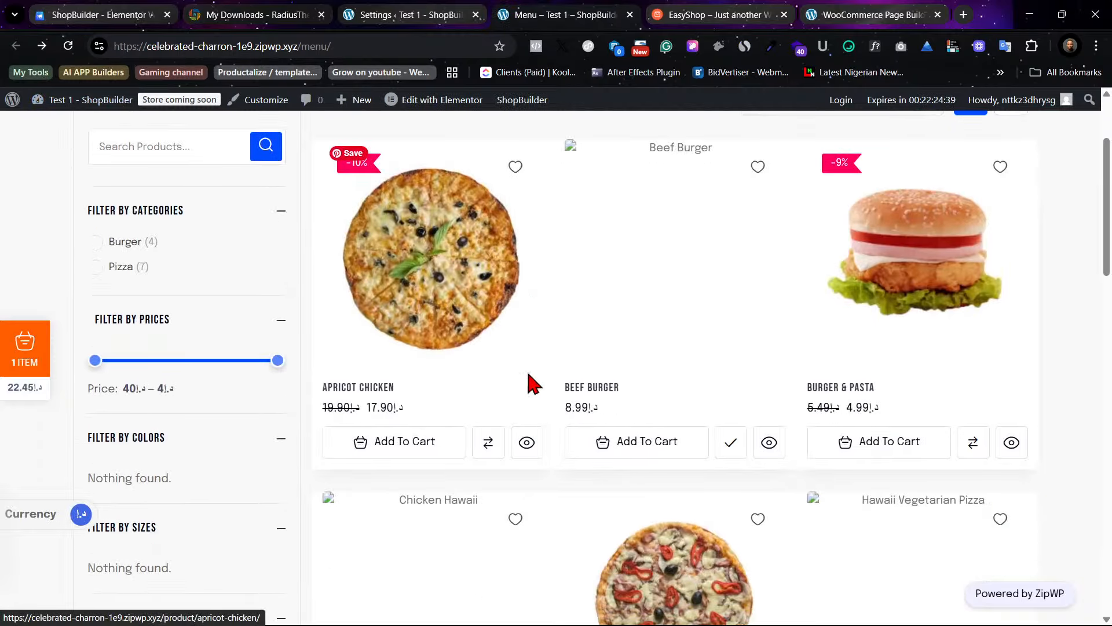
Step: Add Apricot Chicken to the cart from the Menu listing and proceed to checkout
{"action": "left_click", "coordinate": [443, 454]}
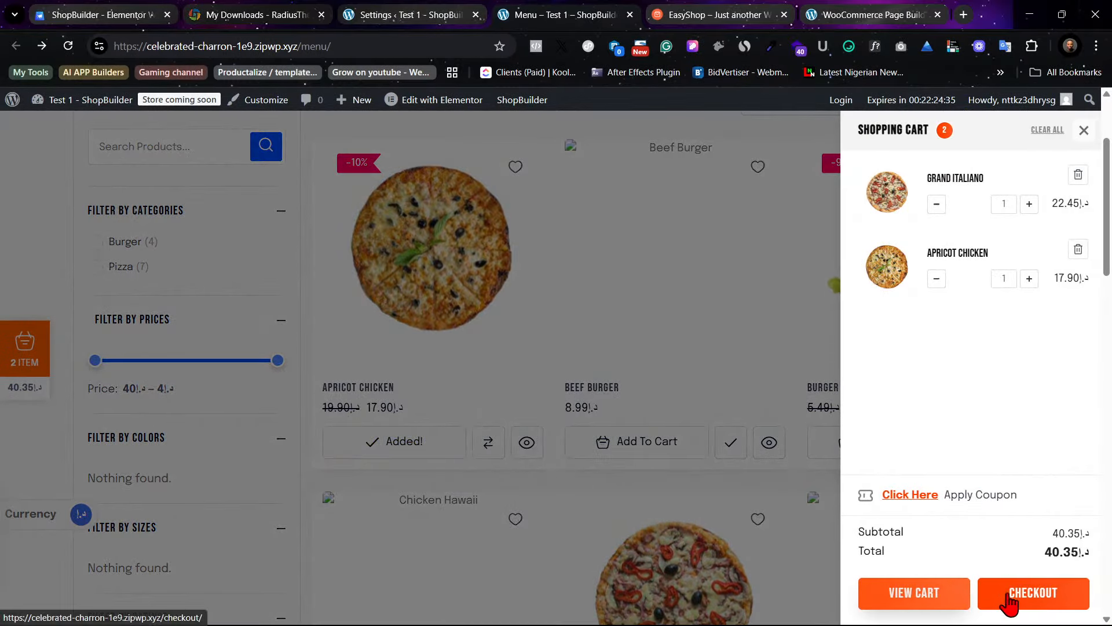
{"action": "left_click", "coordinate": [1010, 600]}
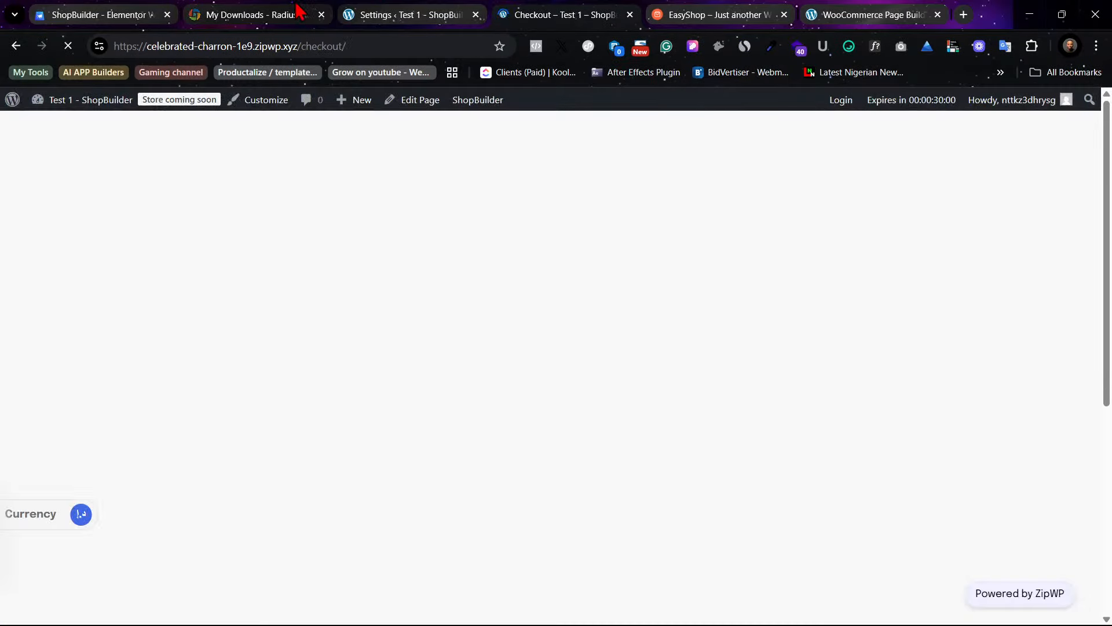
Step: Return to the ShopBuilder module settings page
{"action": "left_click", "coordinate": [297, 12]}
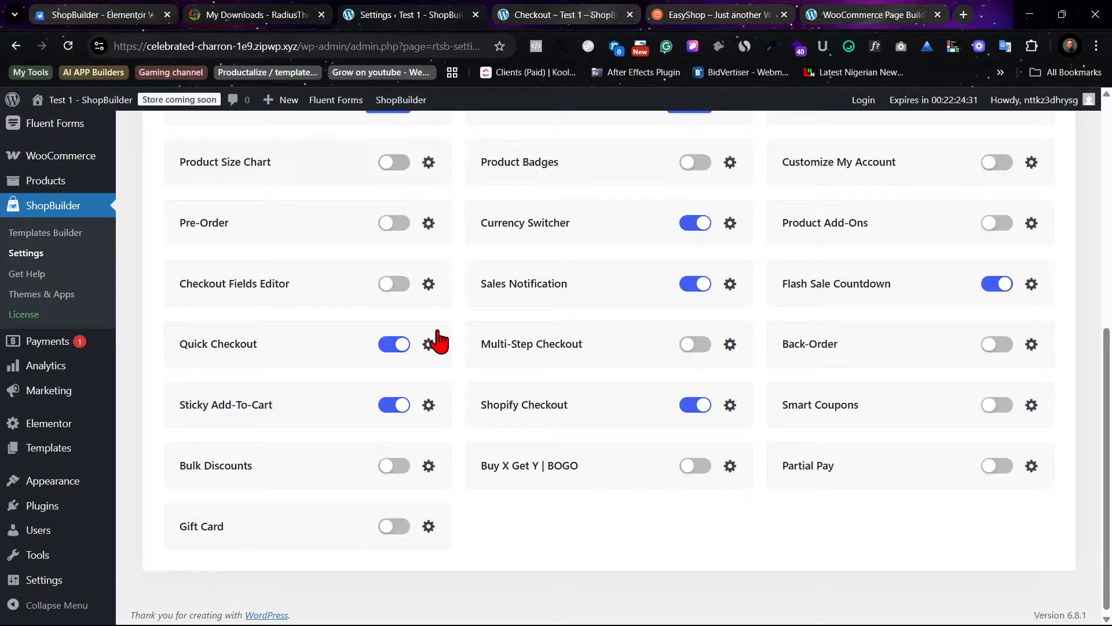
{"action": "left_click", "coordinate": [394, 404]}
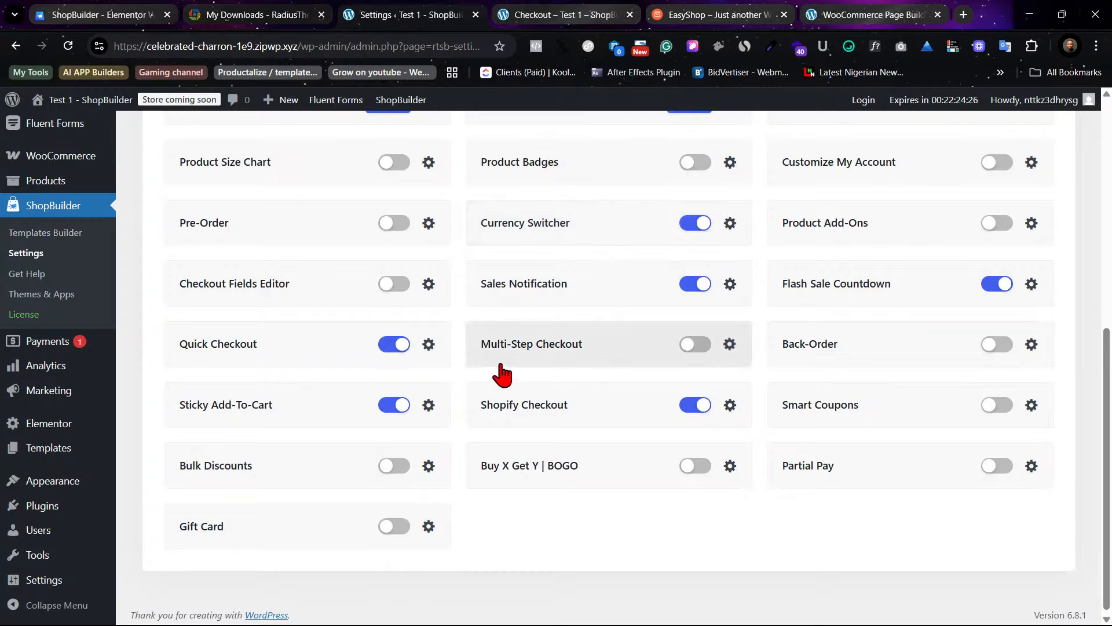
Step: In the Quick Checkout module settings, enable clearing cart items before quick checkout and choose Redirect to Checkout as the button action
{"action": "scroll", "coordinate": [503, 372], "scroll_direction": "up", "scroll_amount": 3}
{"action": "scroll", "coordinate": [503, 374], "scroll_direction": "down", "scroll_amount": 3}
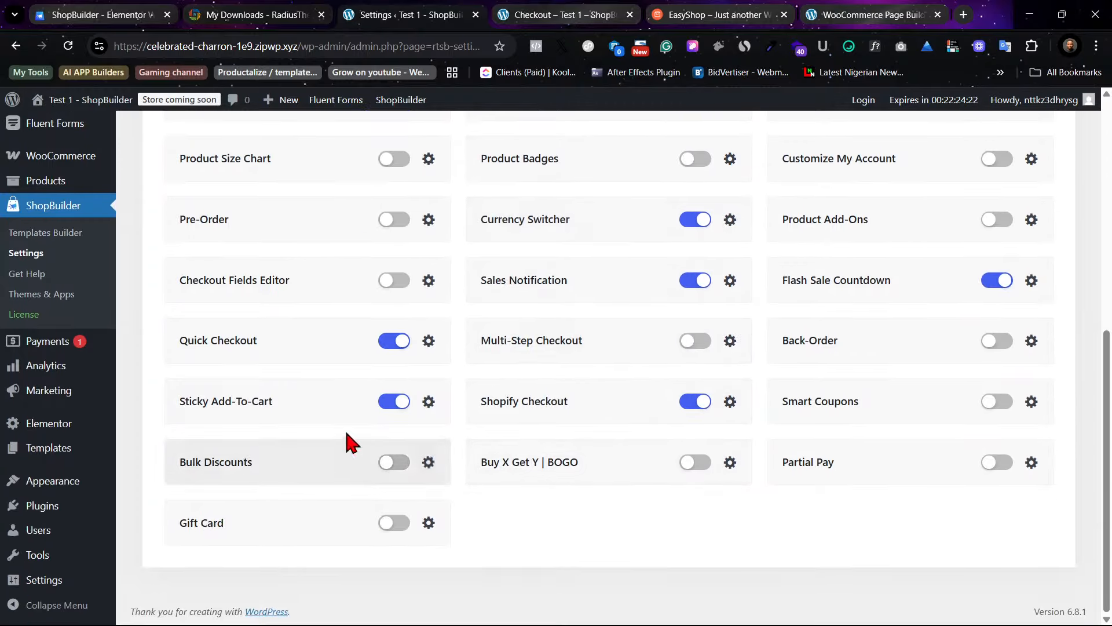
{"action": "left_click", "coordinate": [429, 340]}
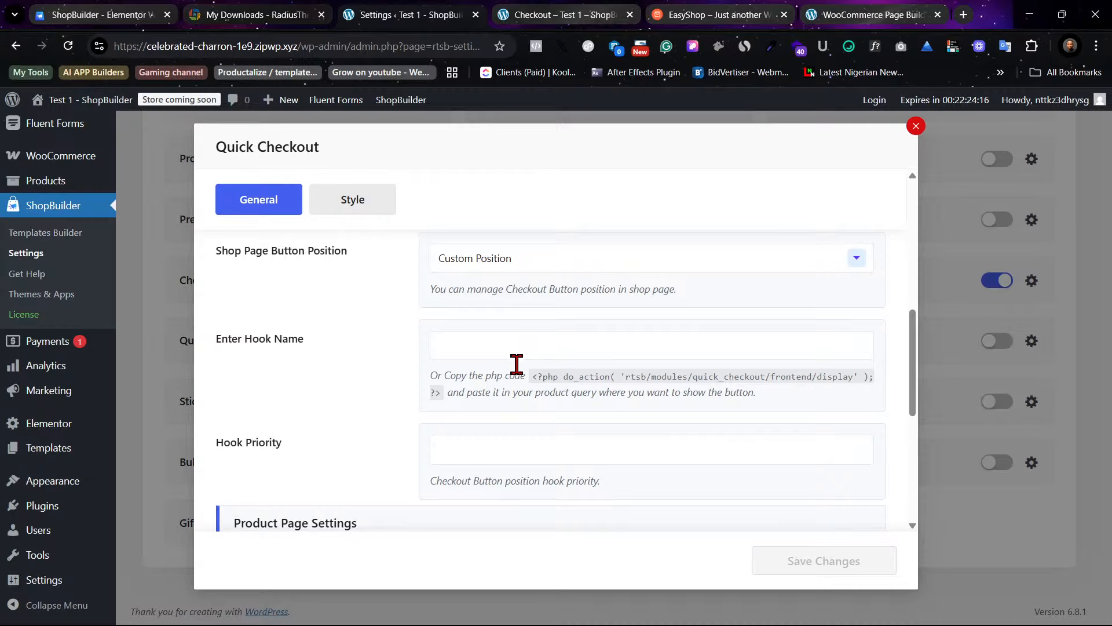
{"action": "scroll", "coordinate": [461, 376], "scroll_direction": "up", "scroll_amount": 9}
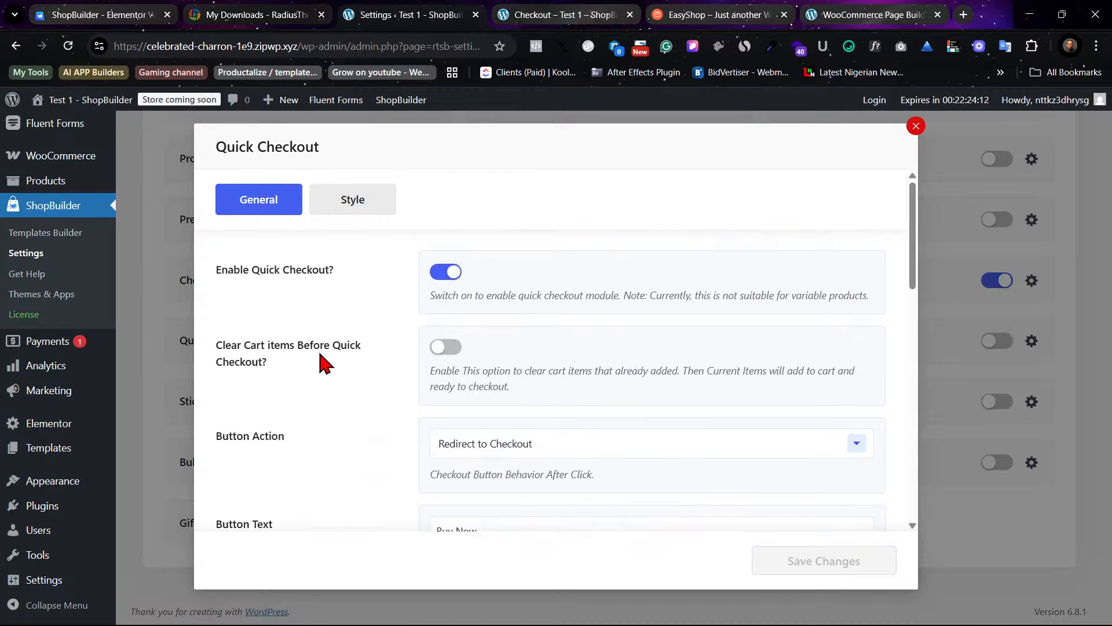
{"action": "left_click", "coordinate": [445, 347]}
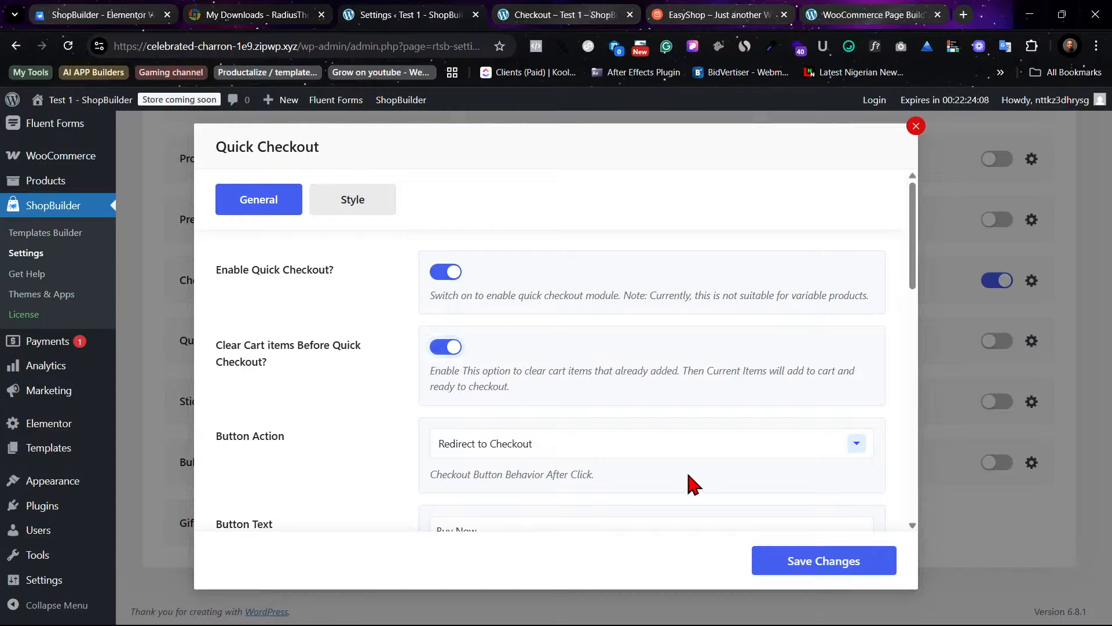
{"action": "scroll", "coordinate": [555, 429], "scroll_direction": "down", "scroll_amount": 3}
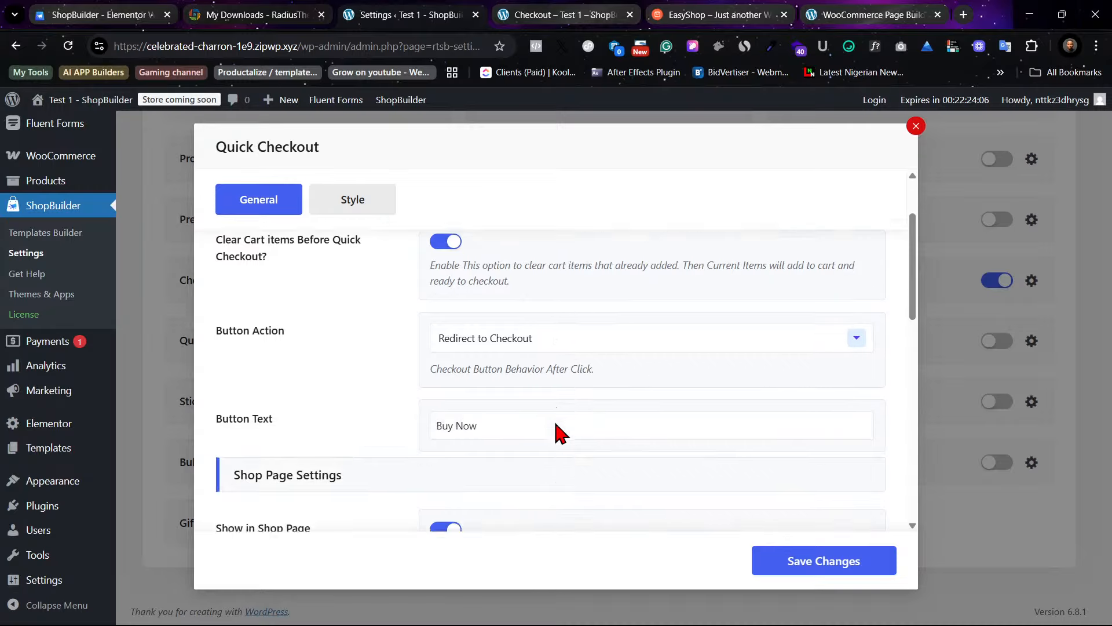
{"action": "left_click", "coordinate": [660, 316]}
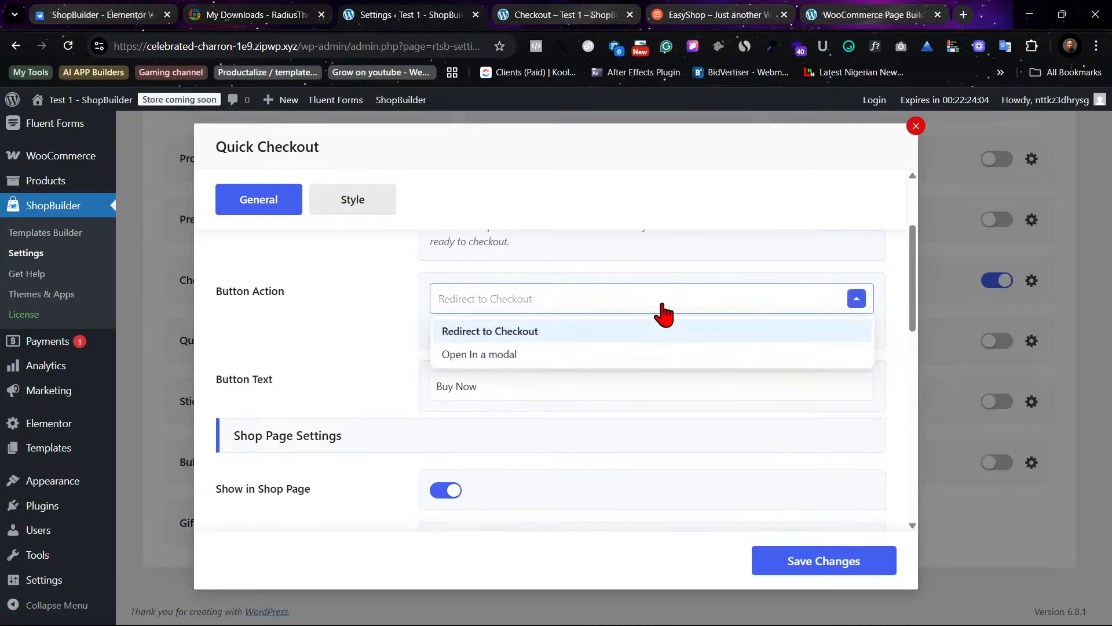
{"action": "left_click", "coordinate": [665, 331]}
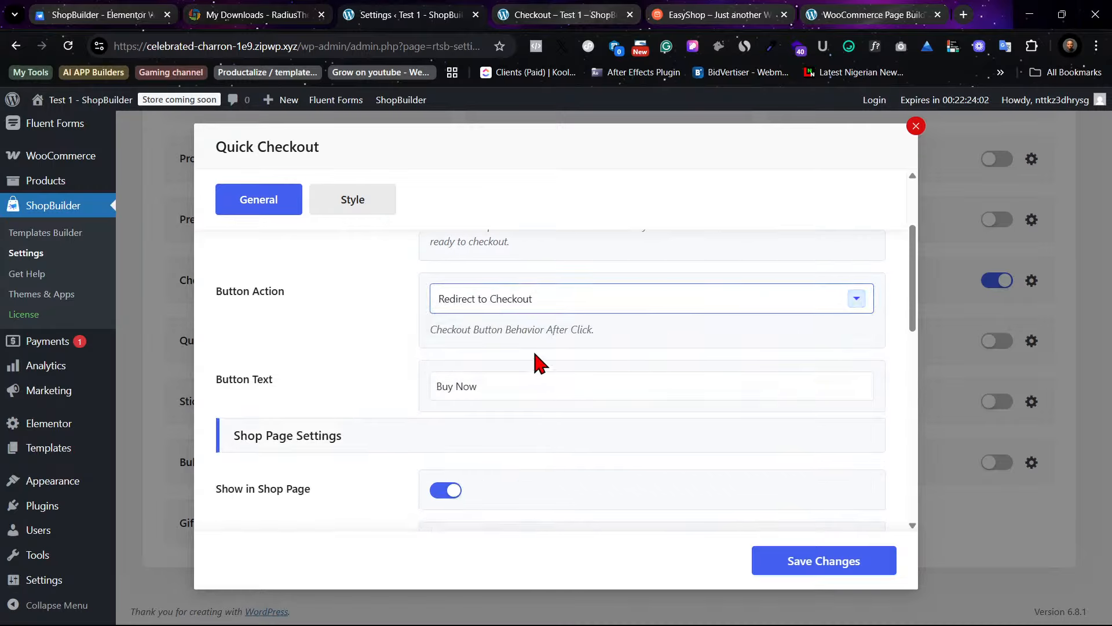
Step: Set the Quick Checkout shop page button position to After Add To Cart
{"action": "scroll", "coordinate": [563, 391], "scroll_direction": "down", "scroll_amount": 3}
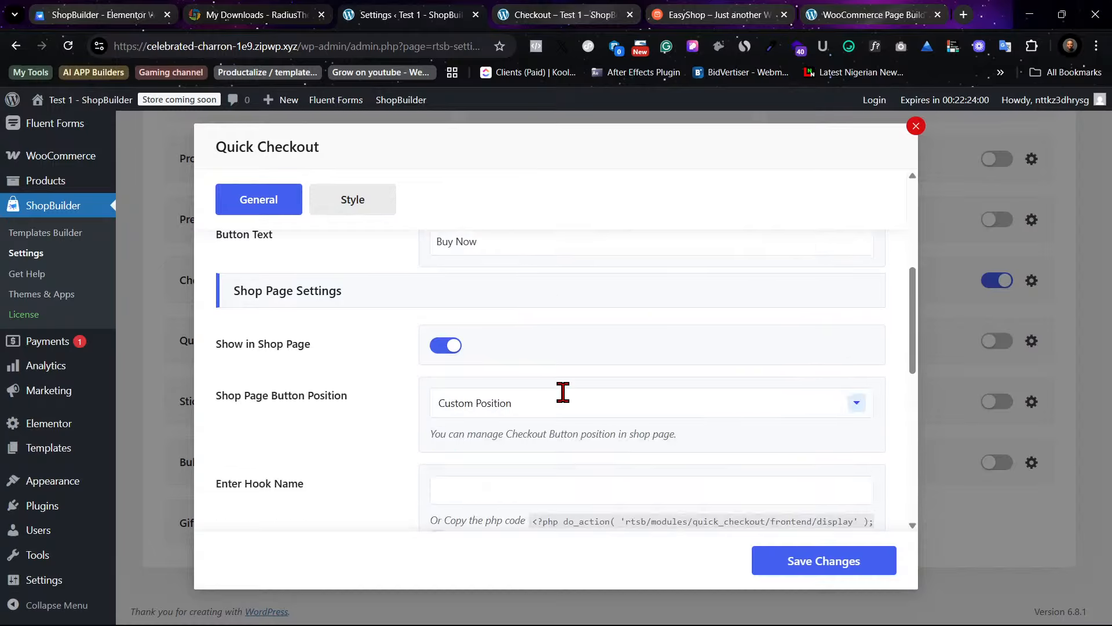
{"action": "scroll", "coordinate": [563, 402], "scroll_direction": "down", "scroll_amount": 2}
{"action": "scroll", "coordinate": [563, 394], "scroll_direction": "down", "scroll_amount": 1}
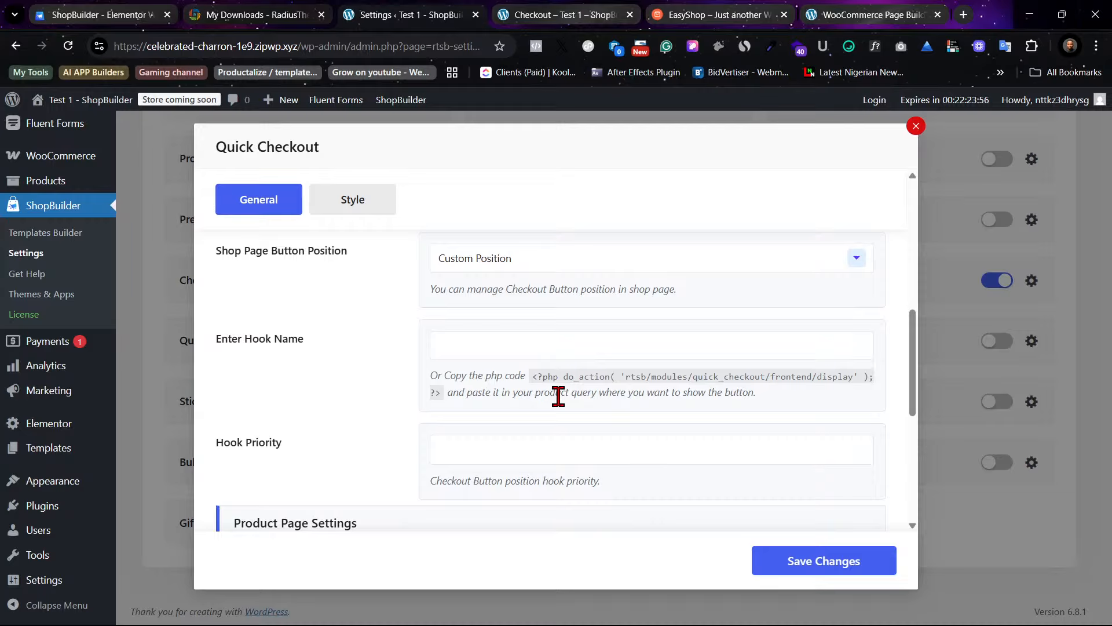
{"action": "scroll", "coordinate": [559, 398], "scroll_direction": "up", "scroll_amount": 1}
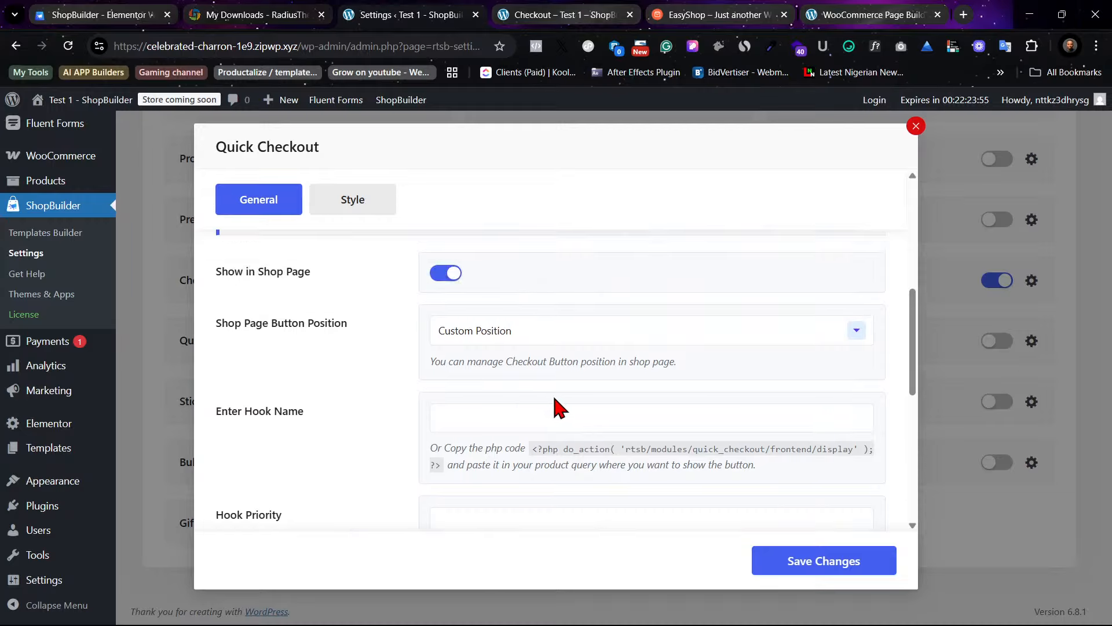
{"action": "left_click", "coordinate": [542, 329]}
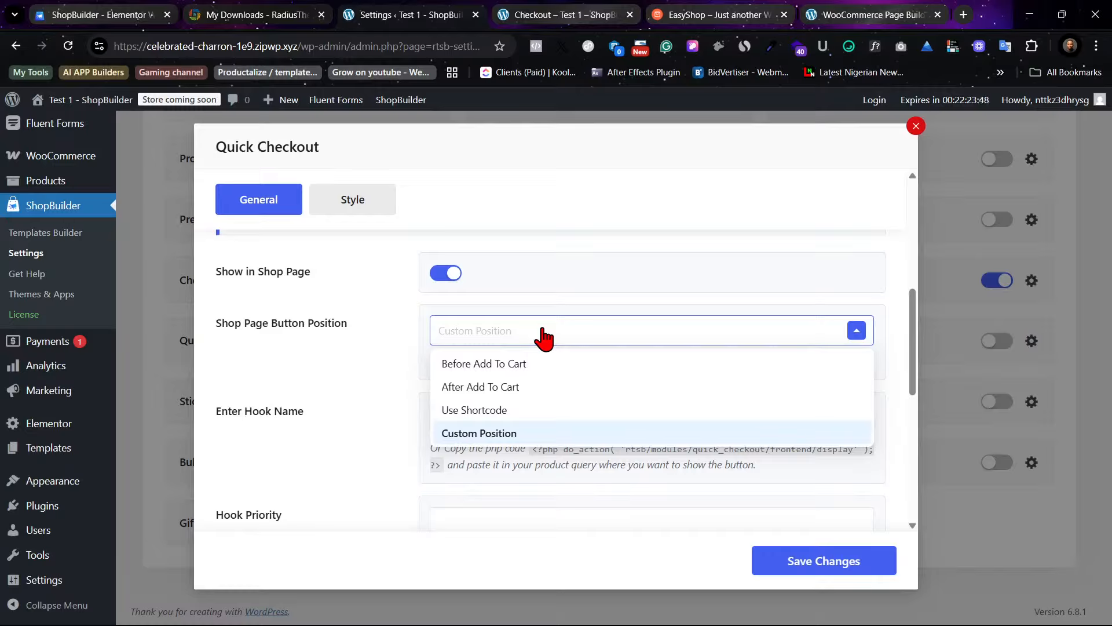
{"action": "left_click", "coordinate": [550, 396]}
Step: Set the product page button position to Before Add To Cart and save the Quick Checkout settings
{"action": "scroll", "coordinate": [638, 415], "scroll_direction": "down", "scroll_amount": 4}
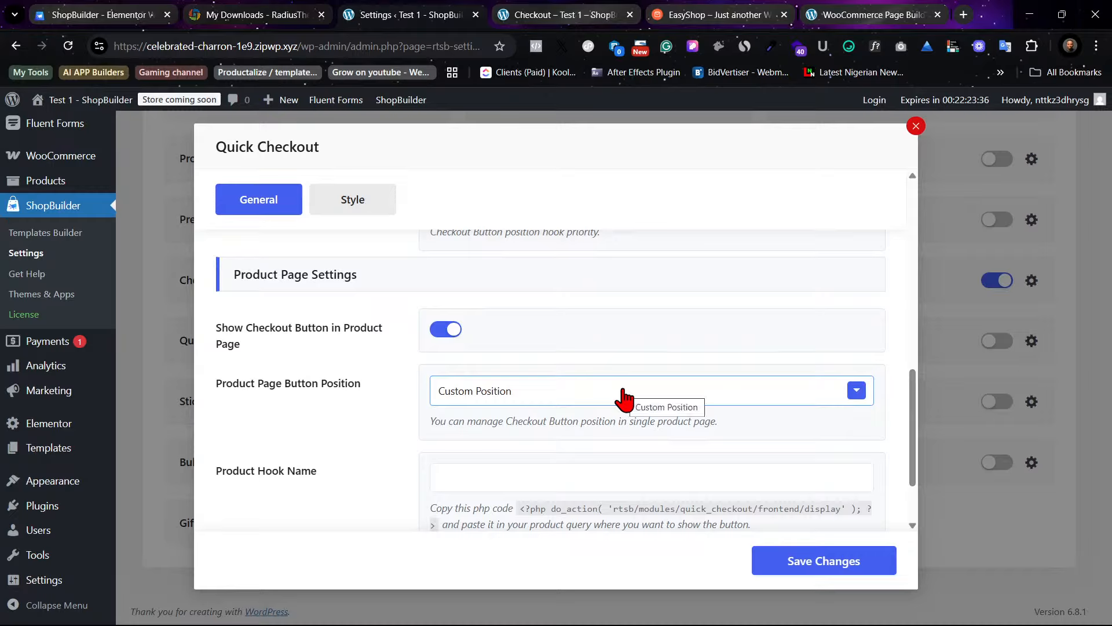
{"action": "left_click", "coordinate": [624, 398]}
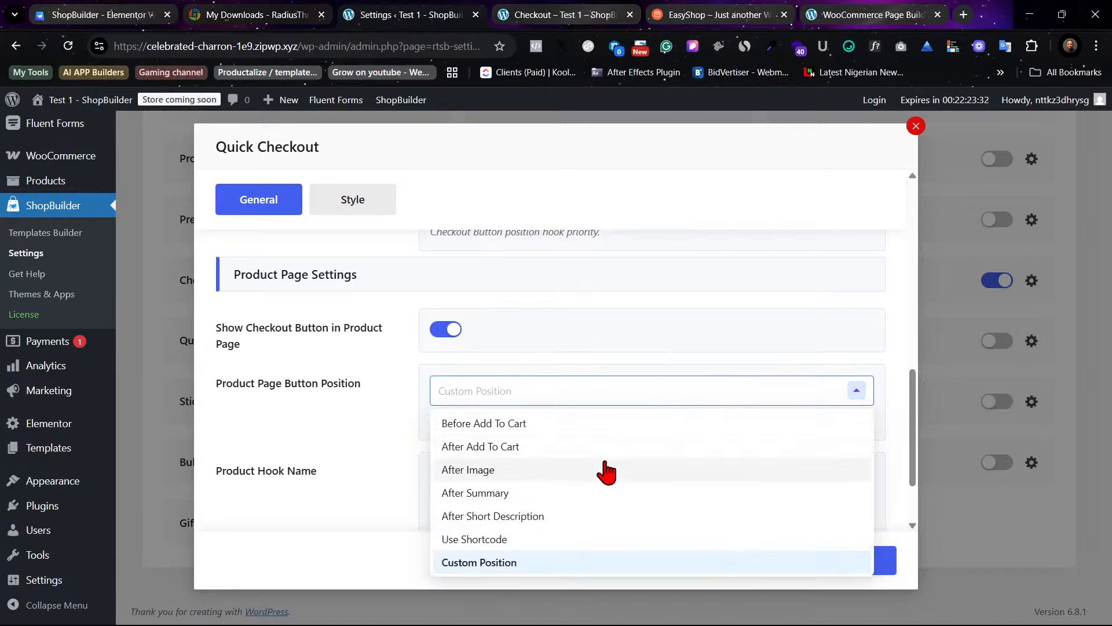
{"action": "left_click", "coordinate": [584, 426]}
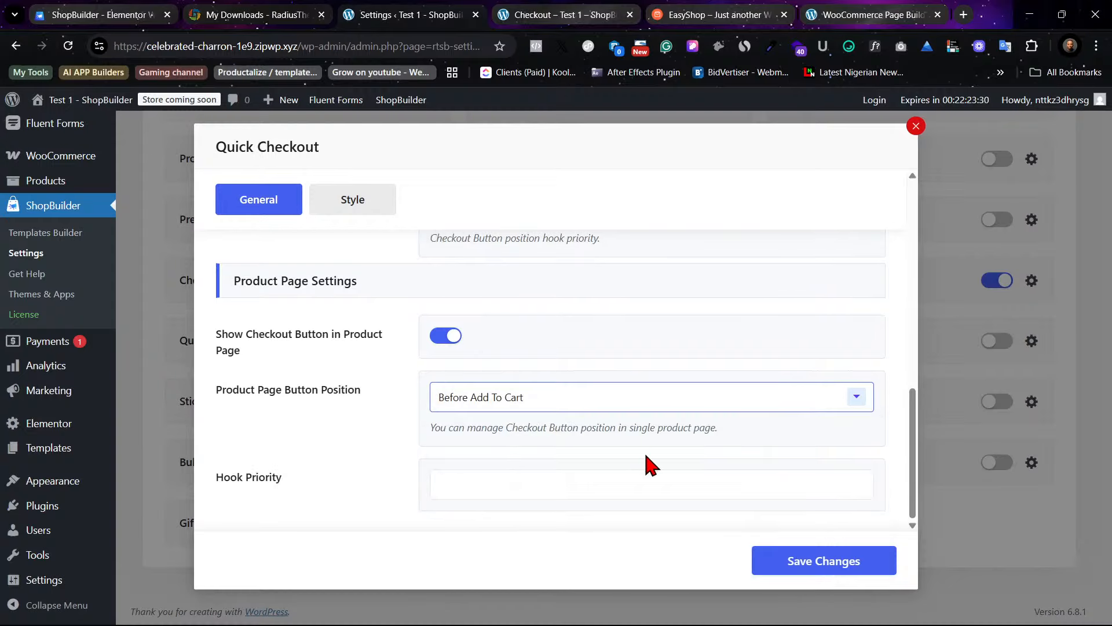
{"action": "scroll", "coordinate": [637, 440], "scroll_direction": "up", "scroll_amount": 4}
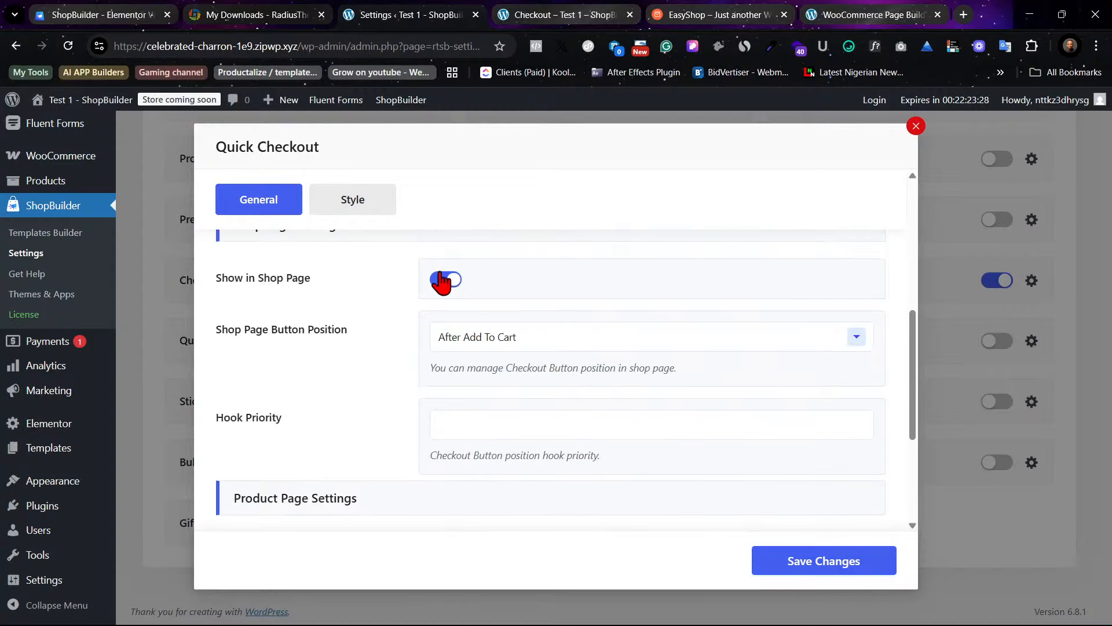
{"action": "left_click", "coordinate": [377, 211]}
{"action": "left_click", "coordinate": [824, 567]}
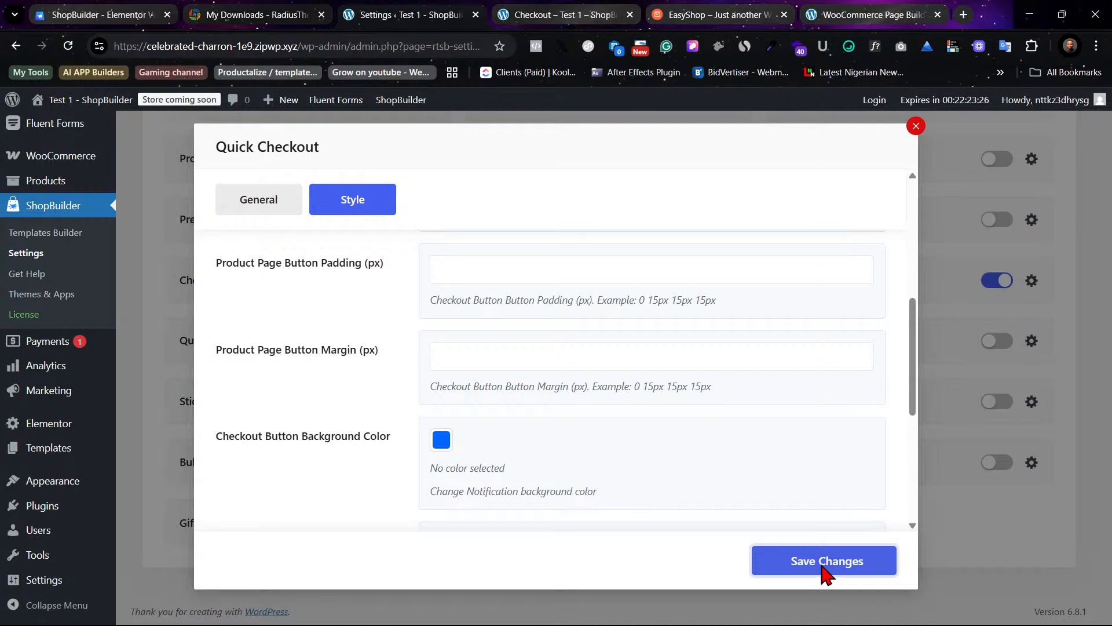
{"action": "left_click", "coordinate": [551, 14]}
{"action": "left_click", "coordinate": [714, 10]}
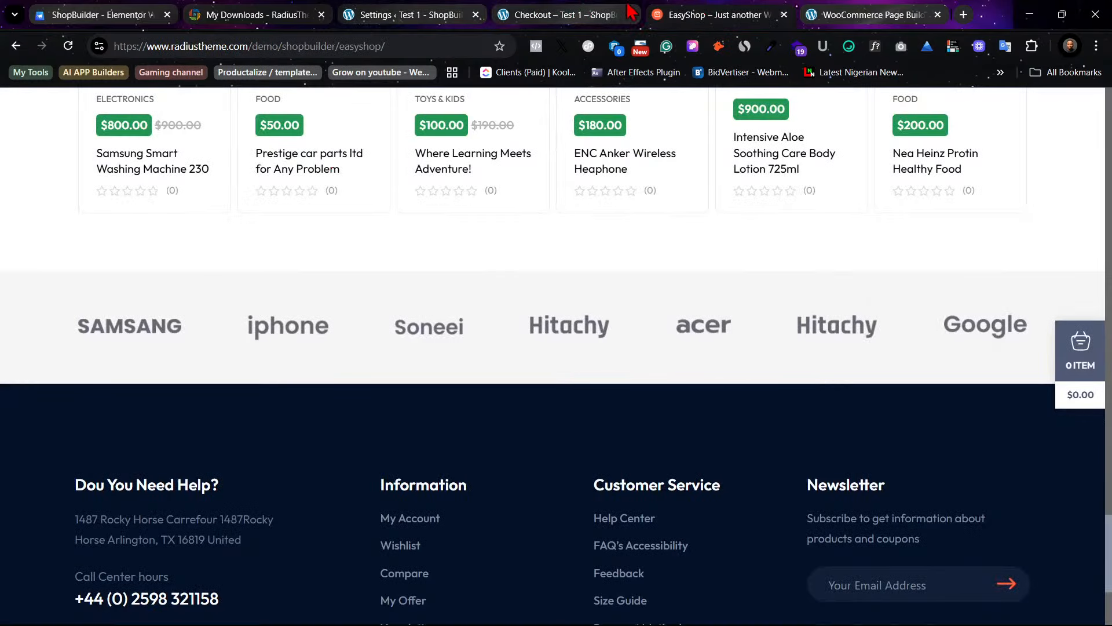
{"action": "left_click", "coordinate": [524, 11]}
{"action": "left_click", "coordinate": [399, 13]}
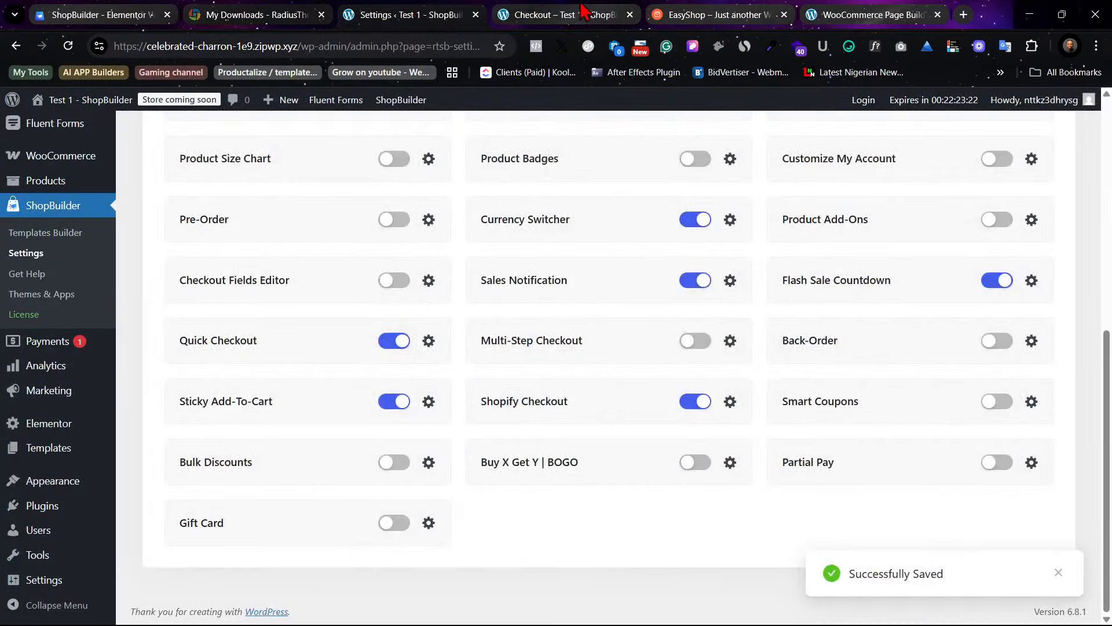
{"action": "left_click", "coordinate": [582, 11]}
{"action": "scroll", "coordinate": [556, 296], "scroll_direction": "up", "scroll_amount": 5}
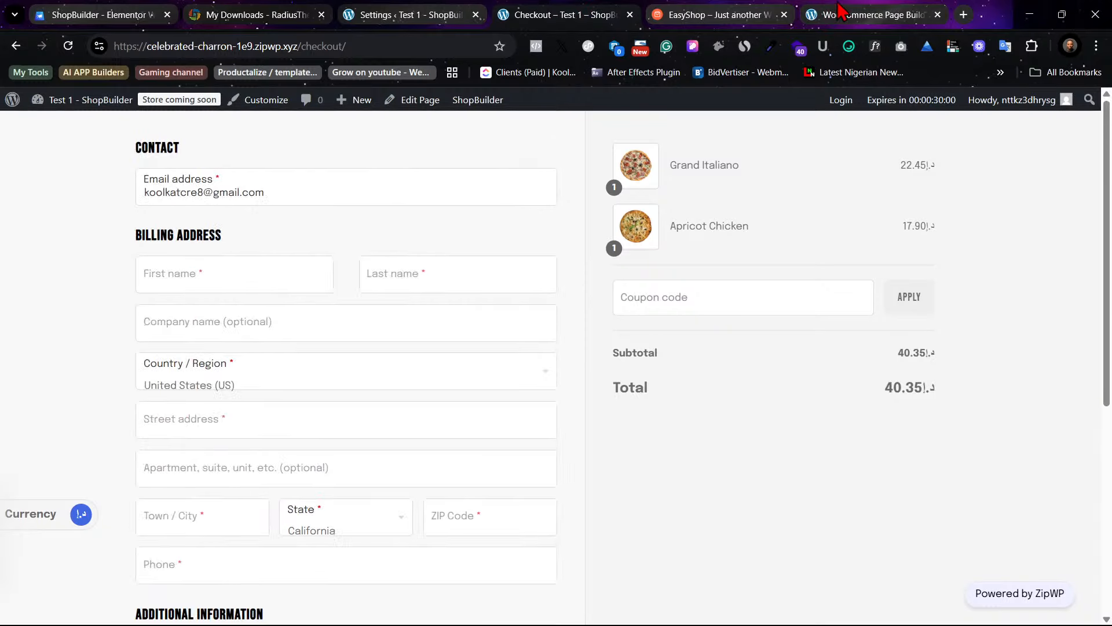
{"action": "left_click", "coordinate": [841, 10]}
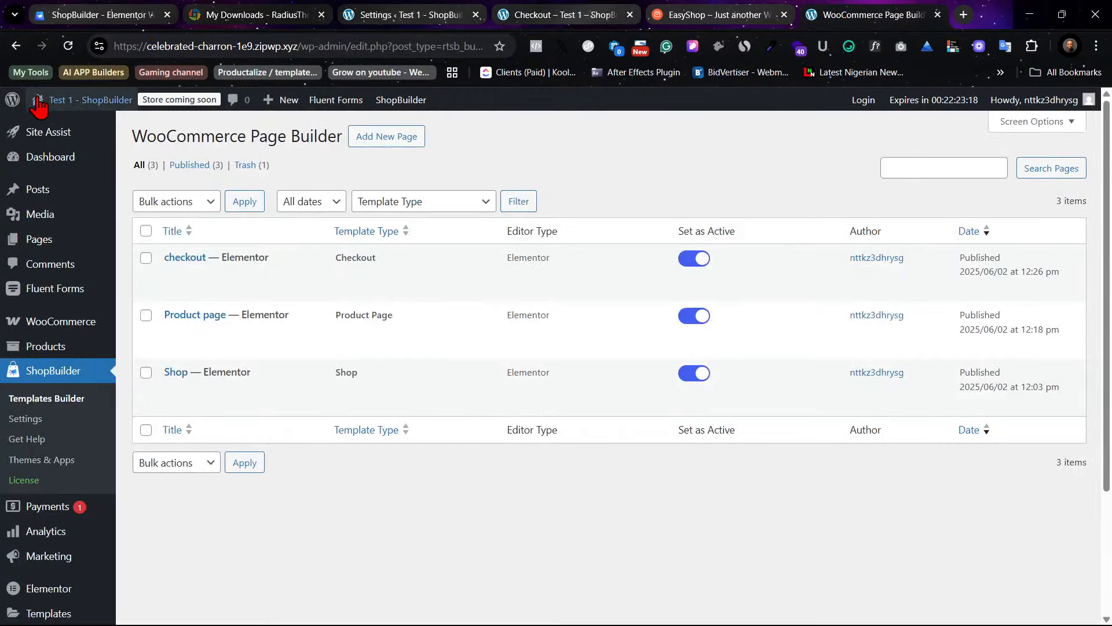
{"action": "mouse_move", "coordinate": [38, 104]}
{"action": "right_click", "coordinate": [55, 123]}
{"action": "left_click", "coordinate": [116, 140]}
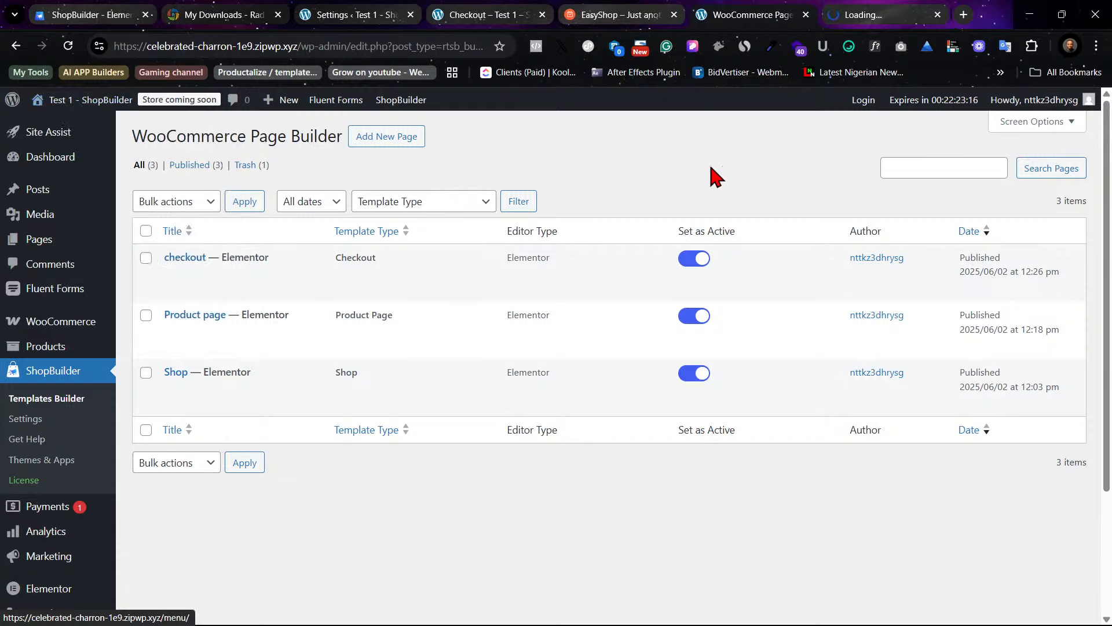
{"action": "left_click", "coordinate": [857, 13]}
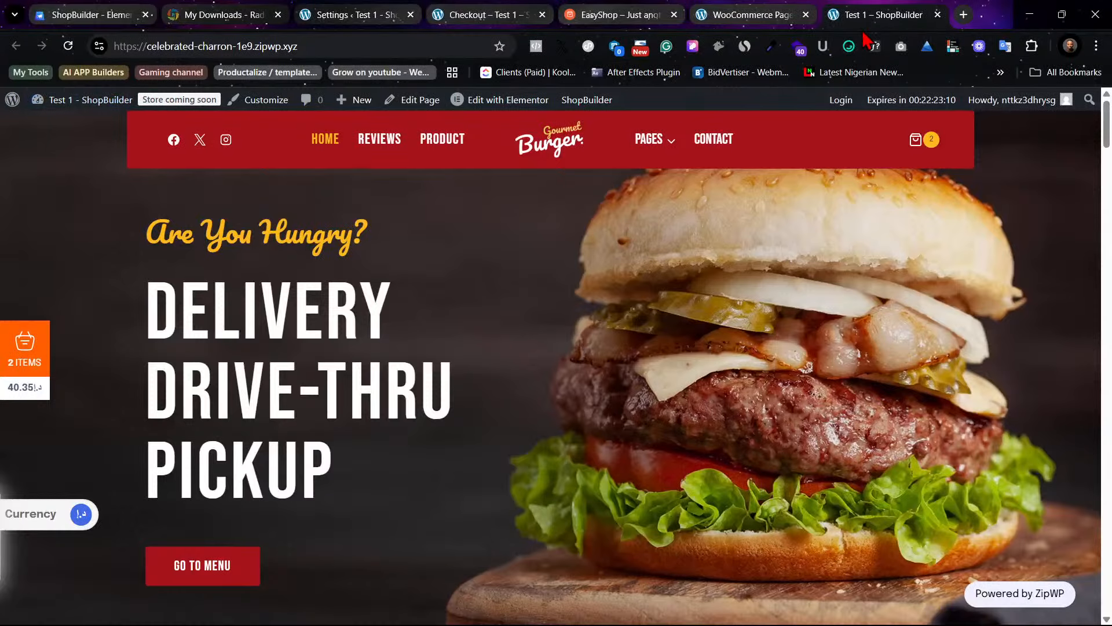
{"action": "left_click", "coordinate": [938, 14]}
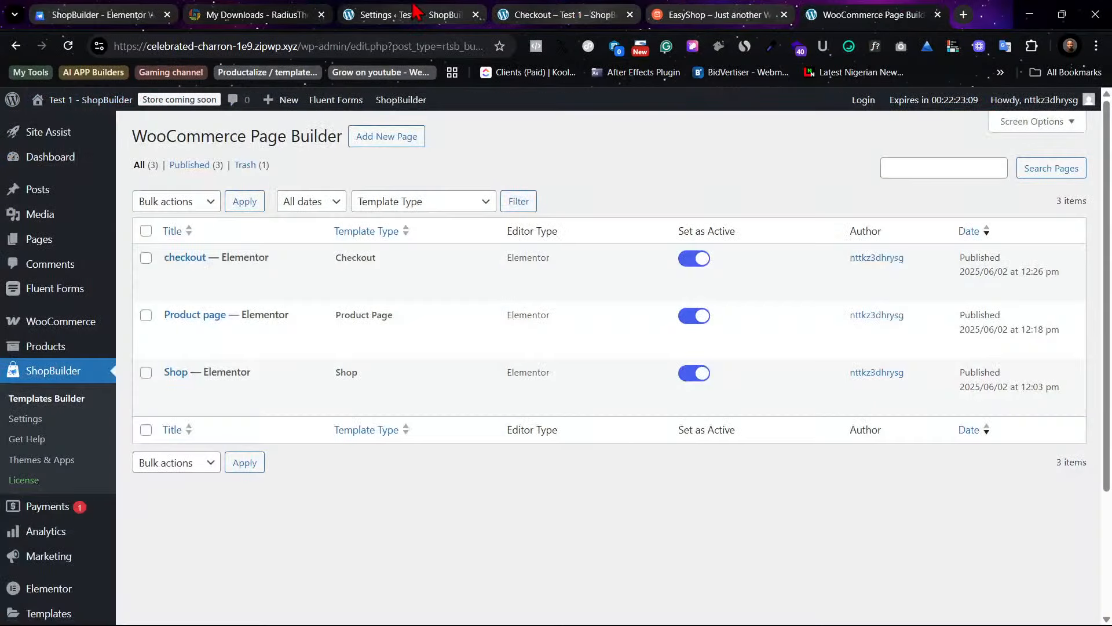
Step: Open the store's Menu page in a new tab and check the product listing for the quick checkout button
{"action": "left_click", "coordinate": [377, 12]}
{"action": "mouse_move", "coordinate": [94, 139]}
{"action": "right_click", "coordinate": [90, 150]}
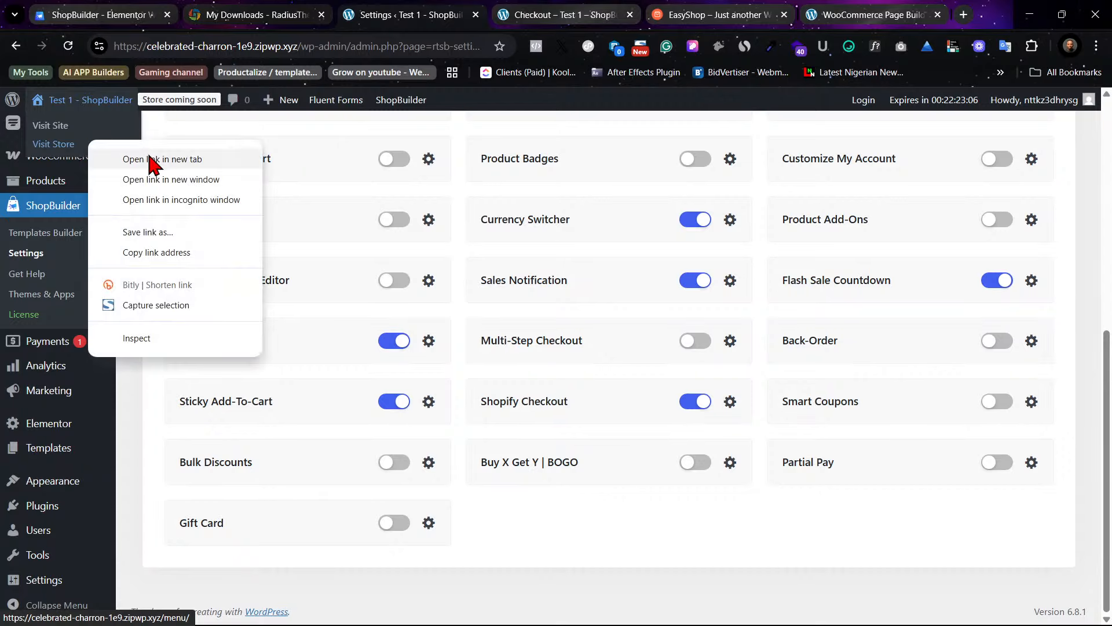
{"action": "left_click", "coordinate": [155, 159]}
{"action": "left_click", "coordinate": [886, 8]}
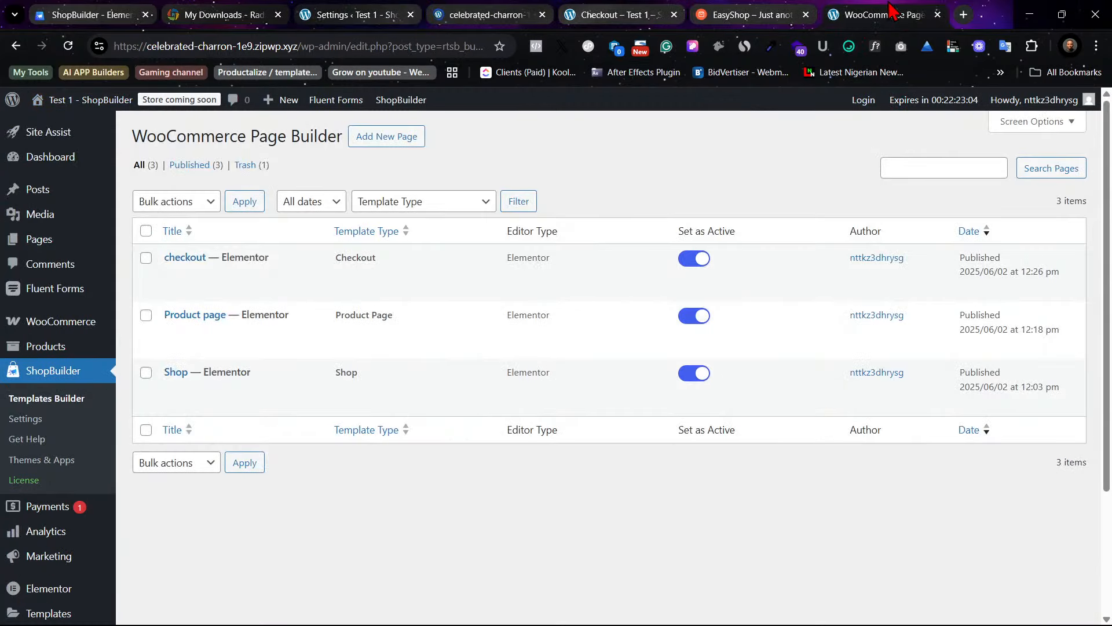
{"action": "left_click", "coordinate": [488, 10]}
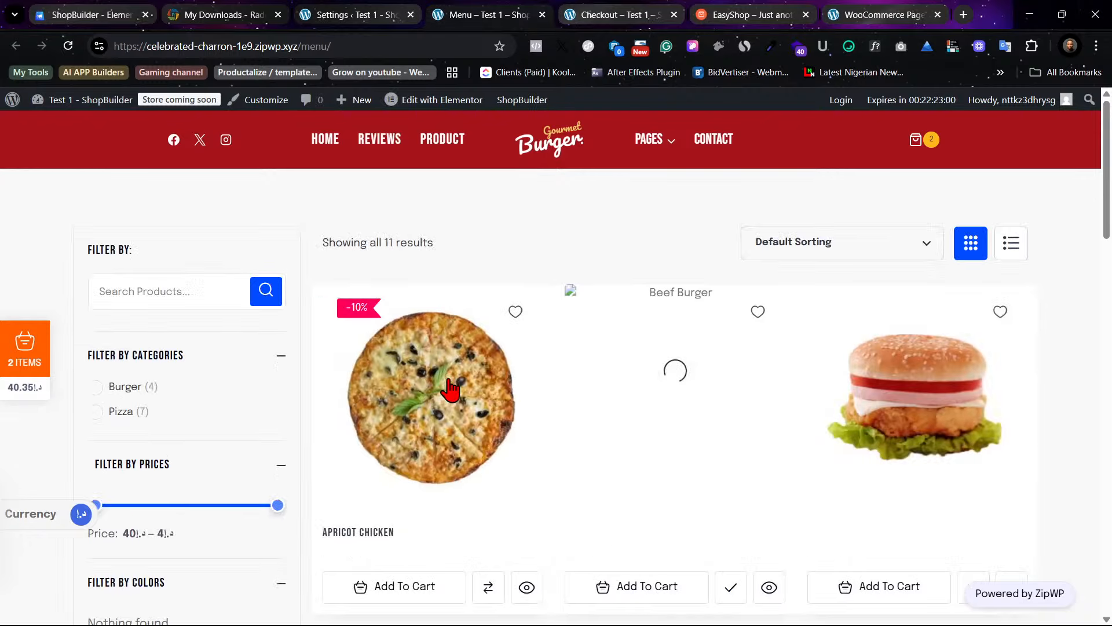
{"action": "scroll", "coordinate": [444, 390], "scroll_direction": "down", "scroll_amount": 2}
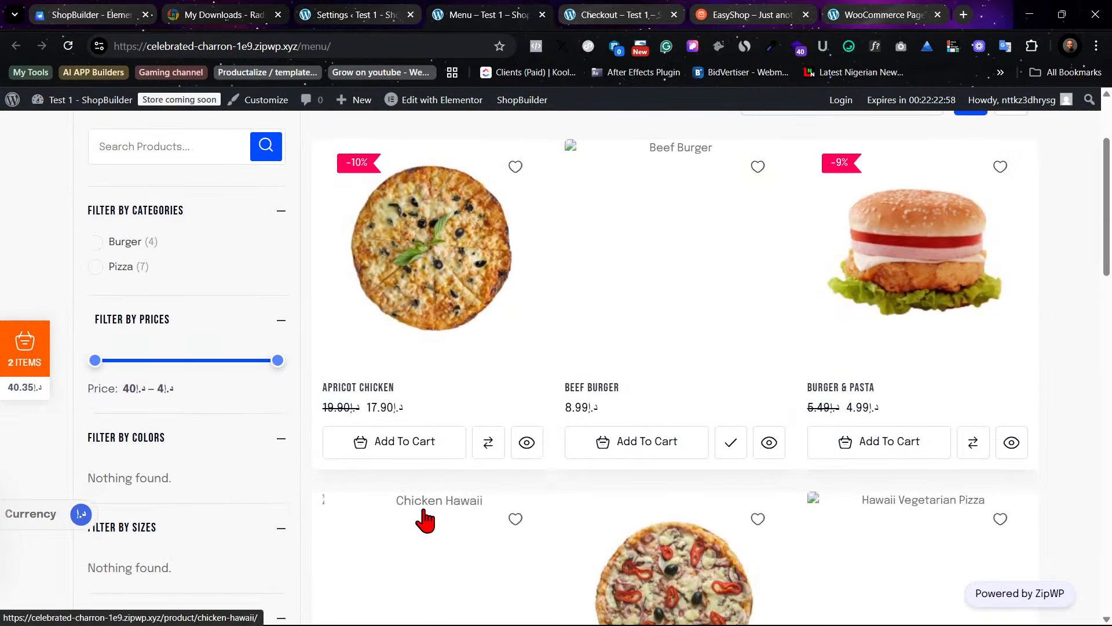